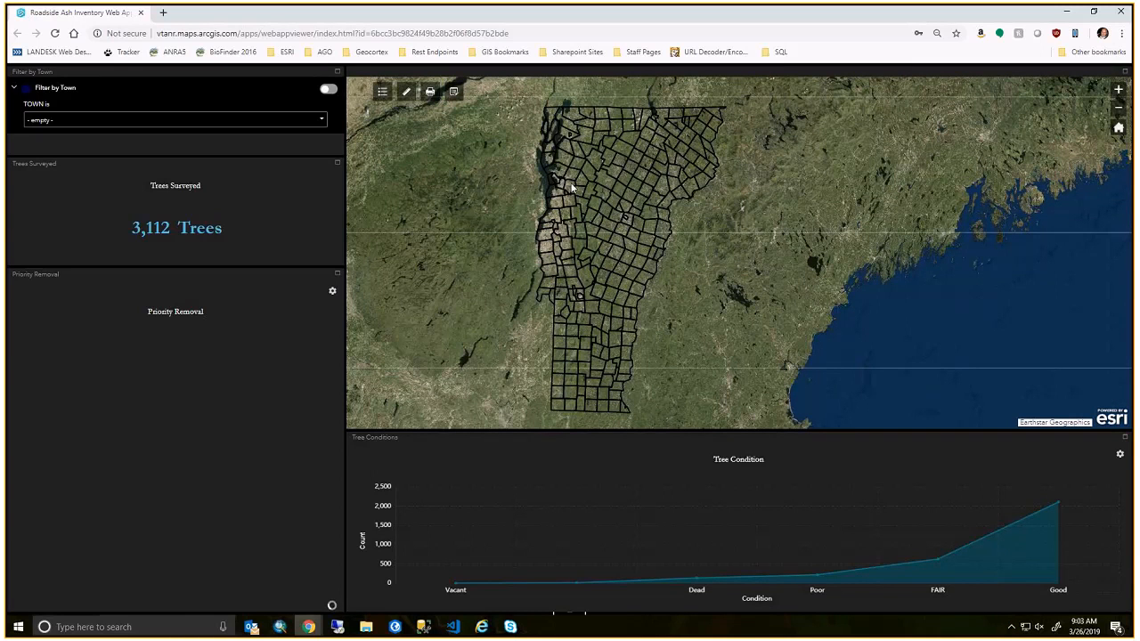
# Set the browser's page zoom to 100% for the Roadside Ash Inventory dashboard.
pyautogui.scroll(1, 627, 225)
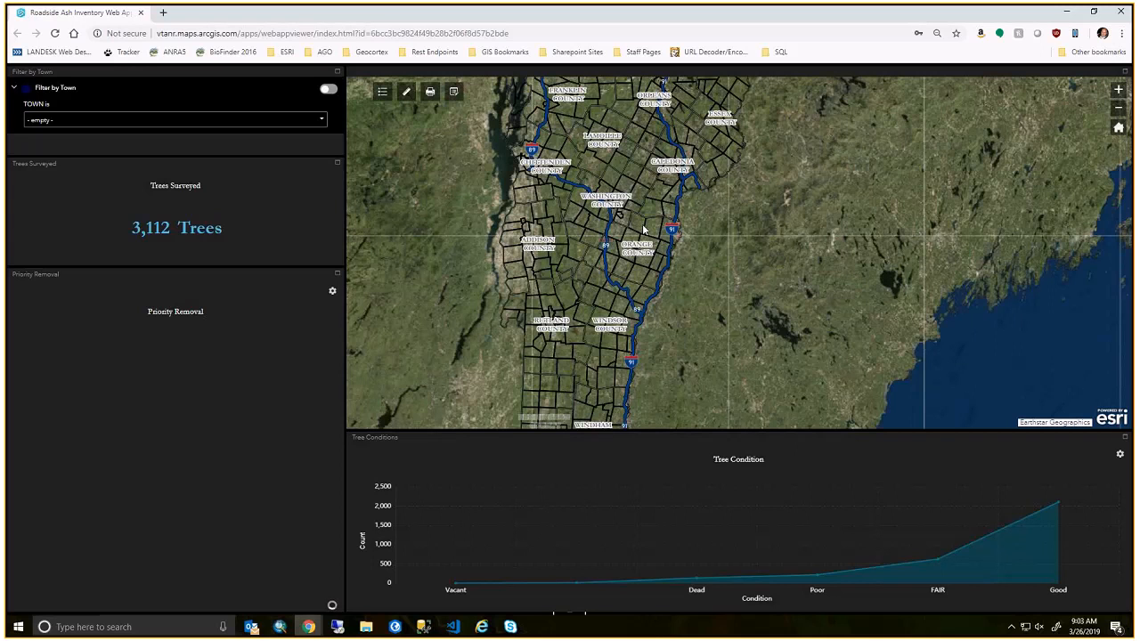
pyautogui.scroll(1, 642, 228)
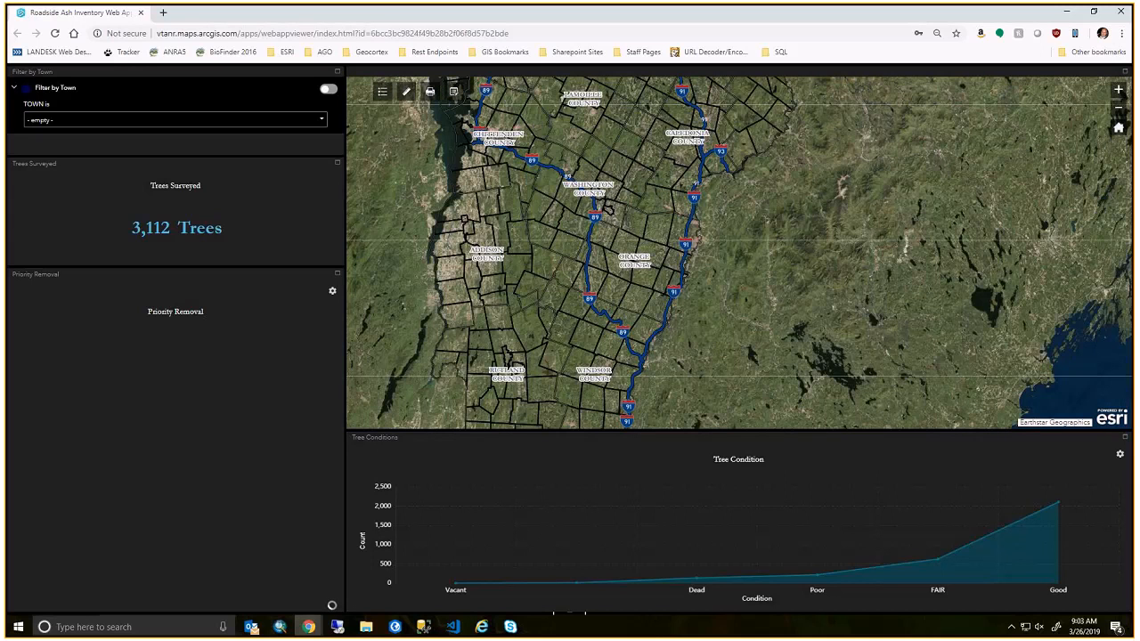
pyautogui.click(1121, 33)
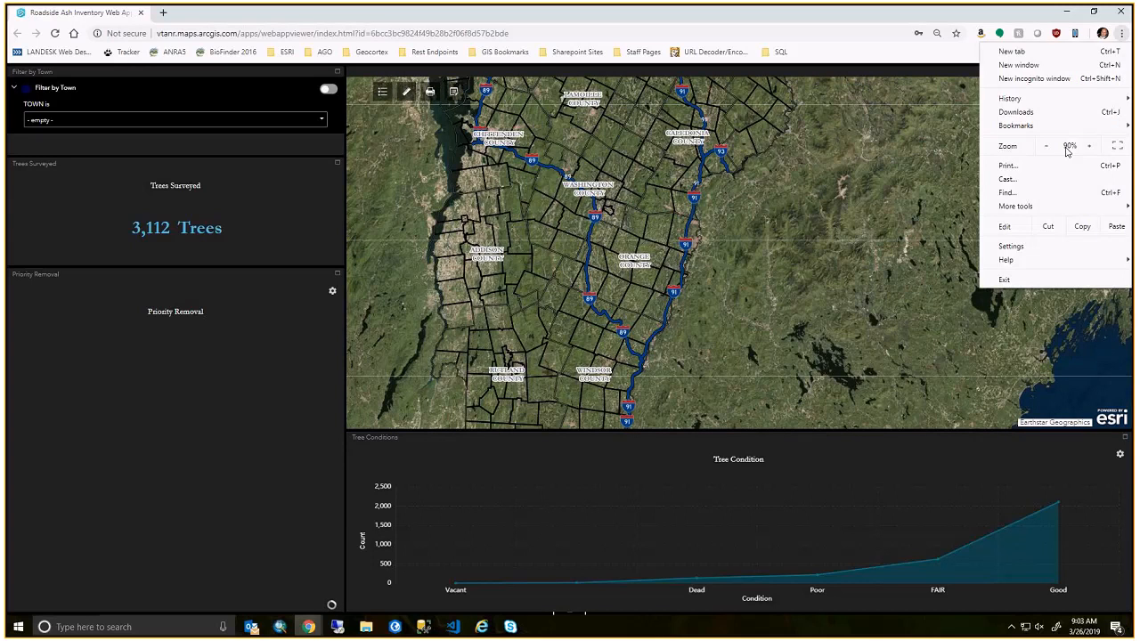
pyautogui.click(1088, 146)
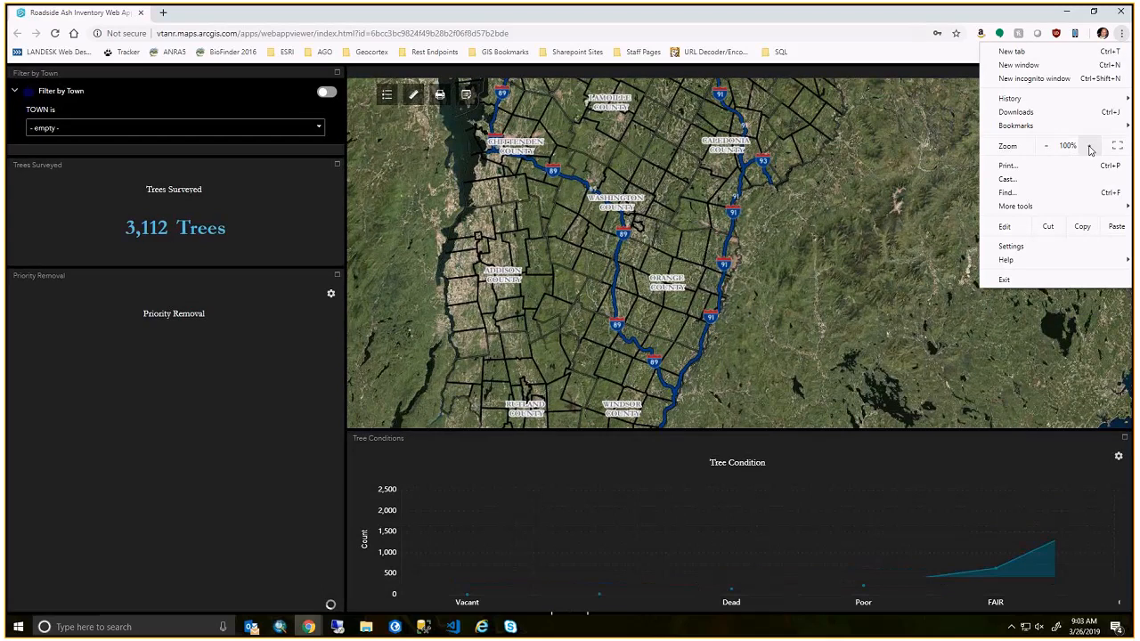
pyautogui.click(1047, 146)
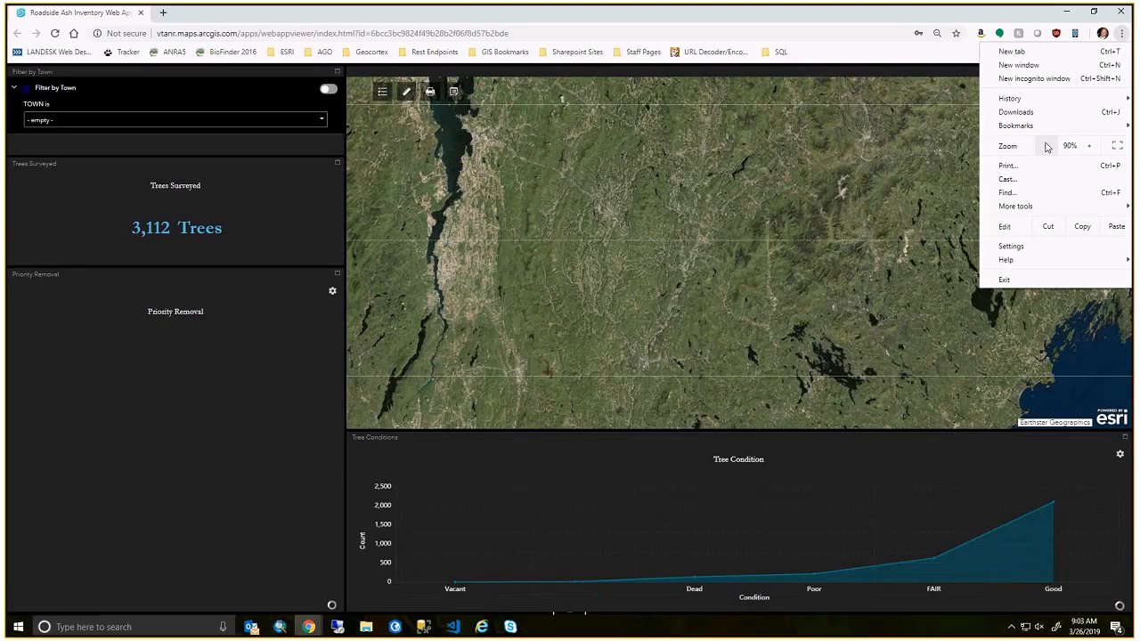
pyautogui.click(1088, 146)
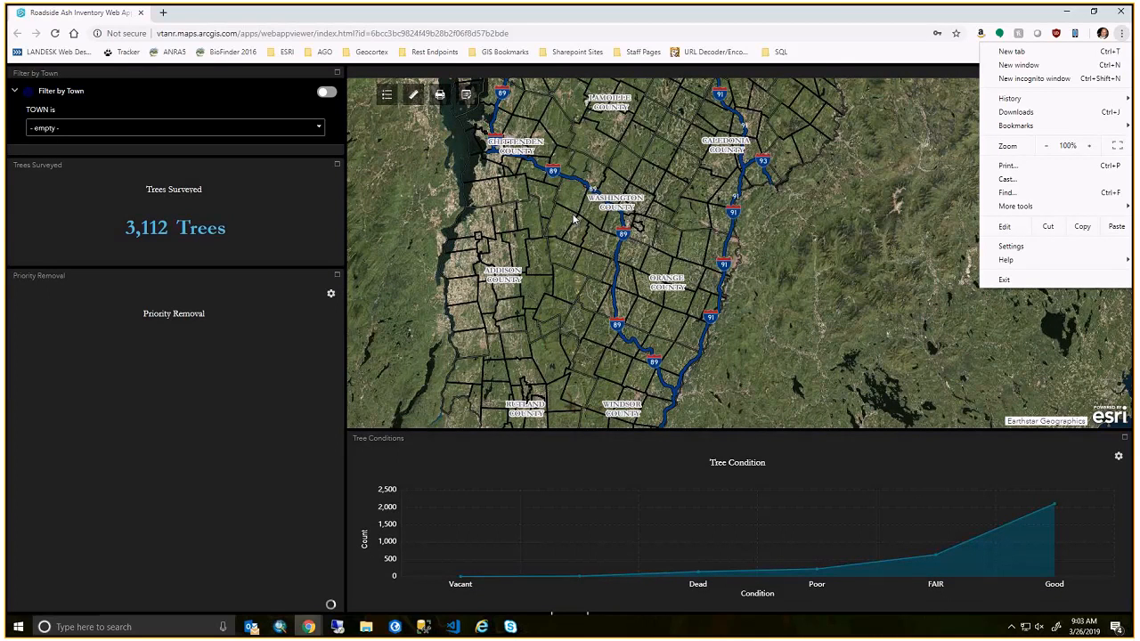
# Examine the town boundaries and the surveyed ash trees on the map around Charlotte.
pyautogui.scroll(-1, 574, 218)
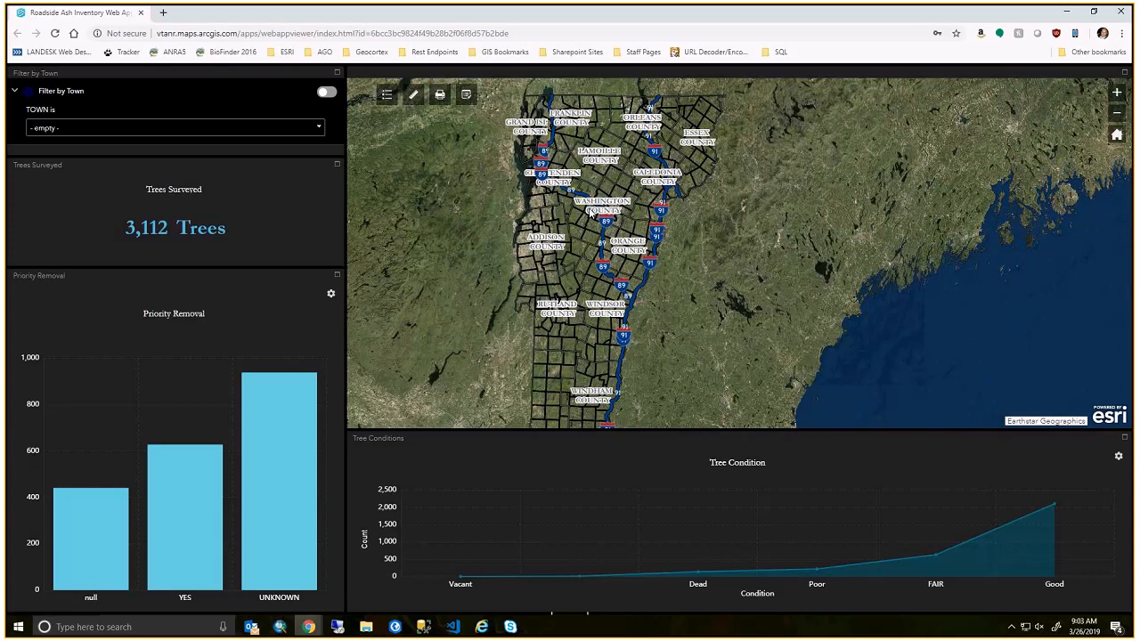
pyautogui.moveTo(568, 240); pyautogui.dragTo(570, 231)
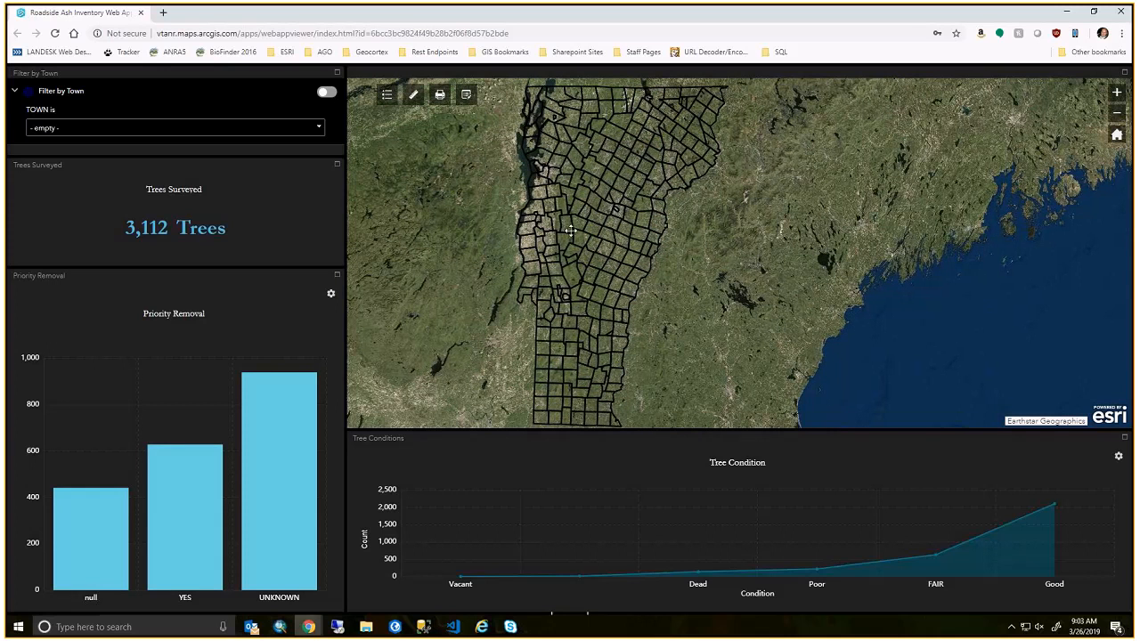
pyautogui.moveTo(625, 314); pyautogui.dragTo(628, 306)
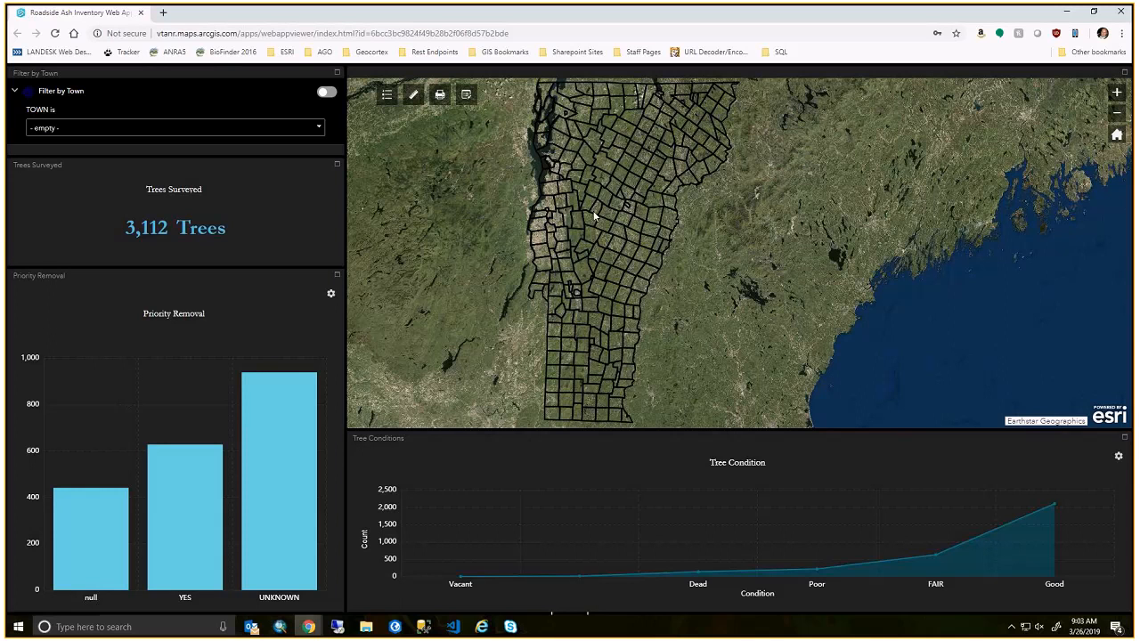
pyautogui.scroll(2, 566, 189)
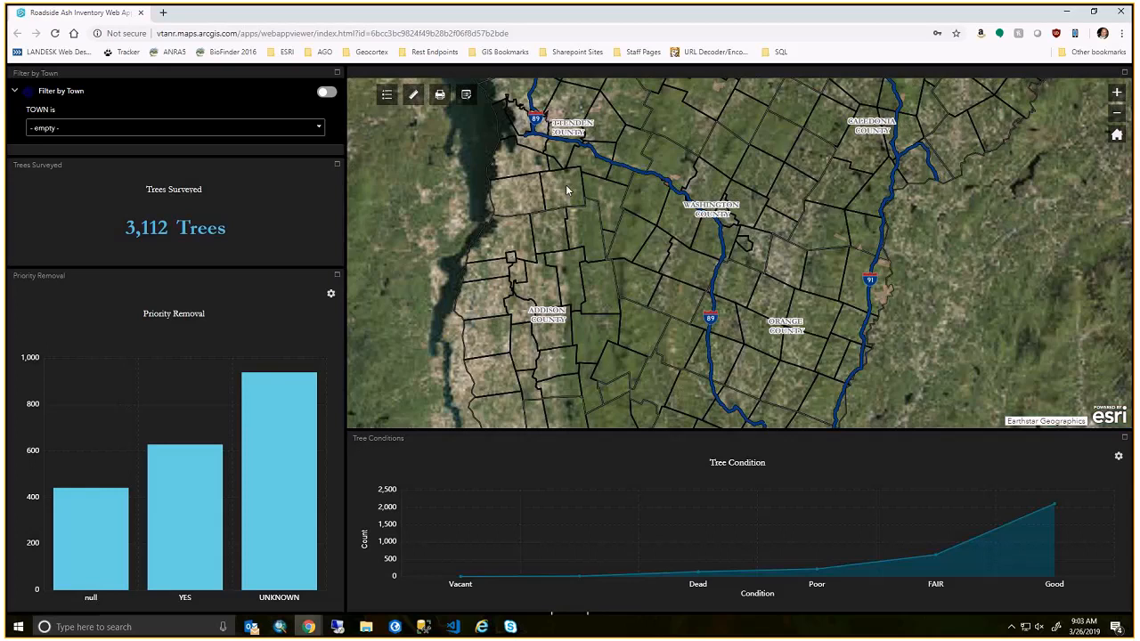
pyautogui.scroll(2, 566, 190)
pyautogui.moveTo(539, 246); pyautogui.dragTo(561, 241)
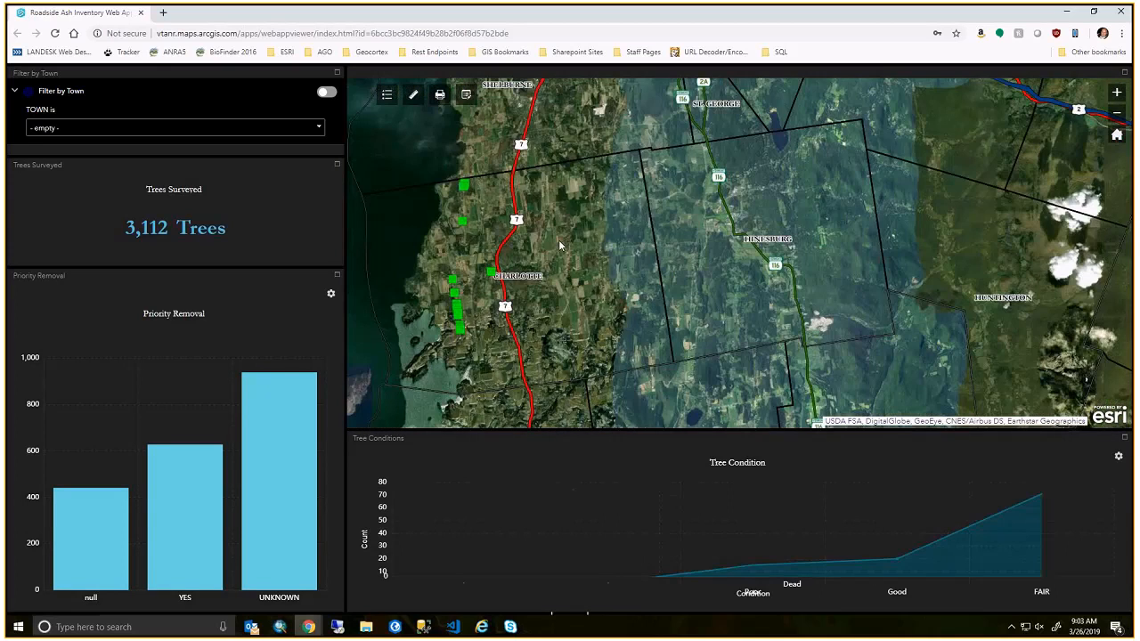
pyautogui.scroll(1, 482, 316)
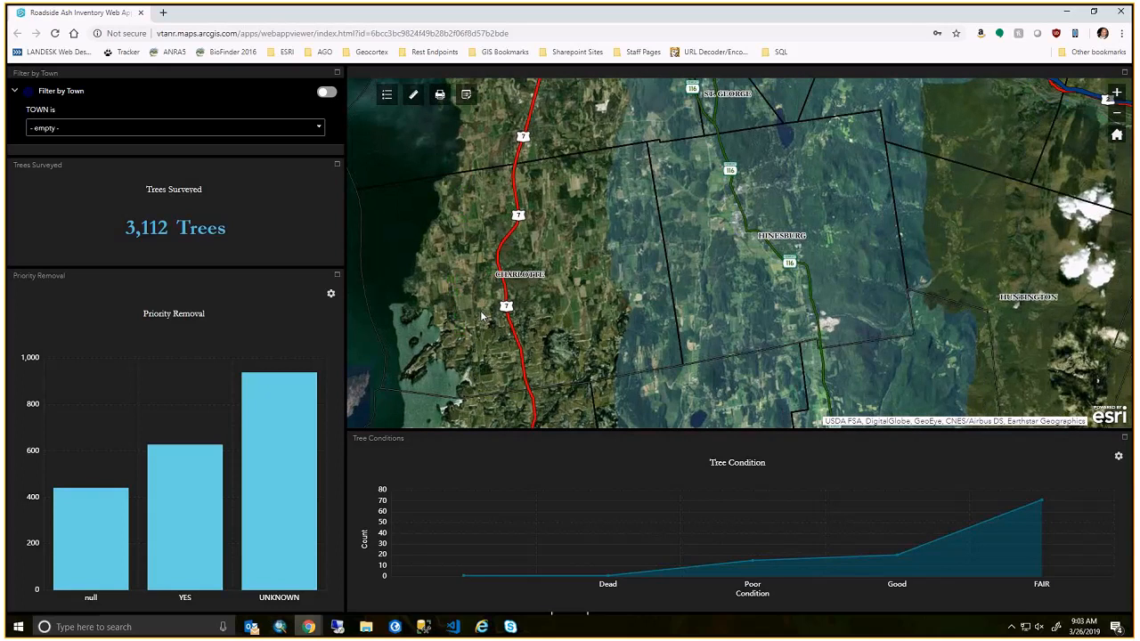
pyautogui.scroll(1, 482, 316)
pyautogui.scroll(1, 435, 303)
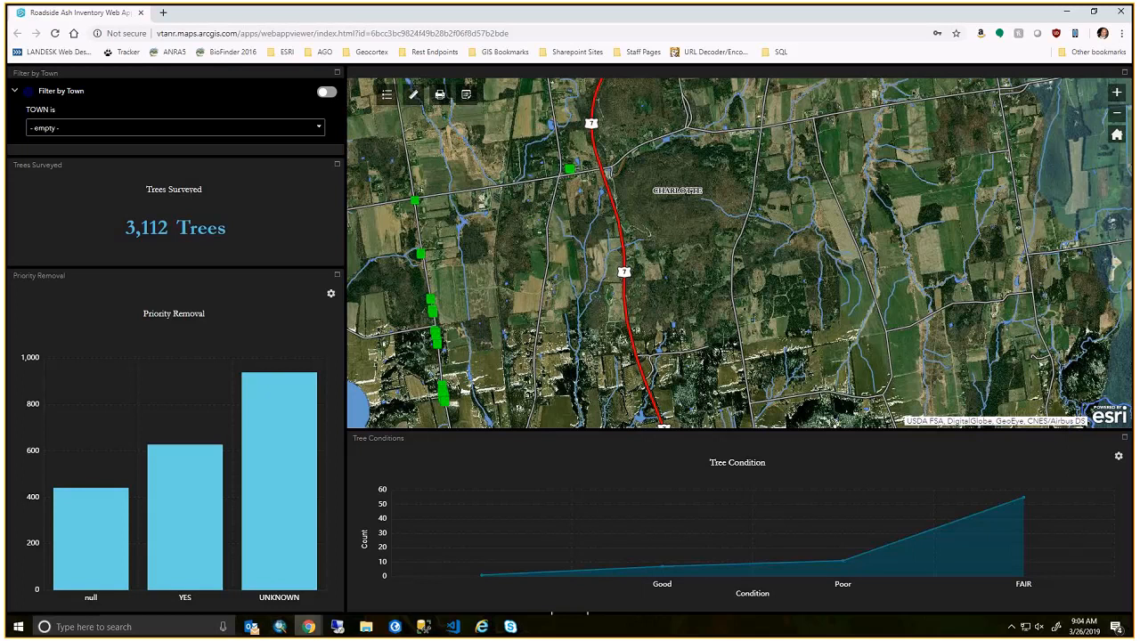
# Bring the Convenience Map for Household Hazardous Waste onto this screen and maximize its window.
pyautogui.moveTo(191, 526)
pyautogui.moveTo(1131, 133); pyautogui.dragTo(386, 105)
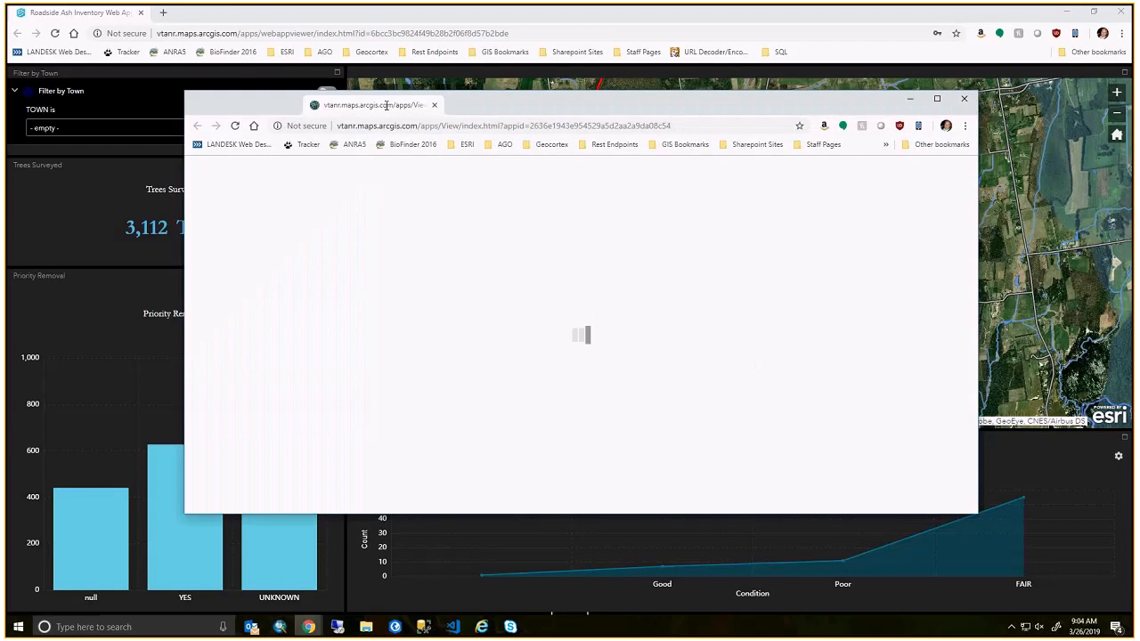
pyautogui.click(937, 99)
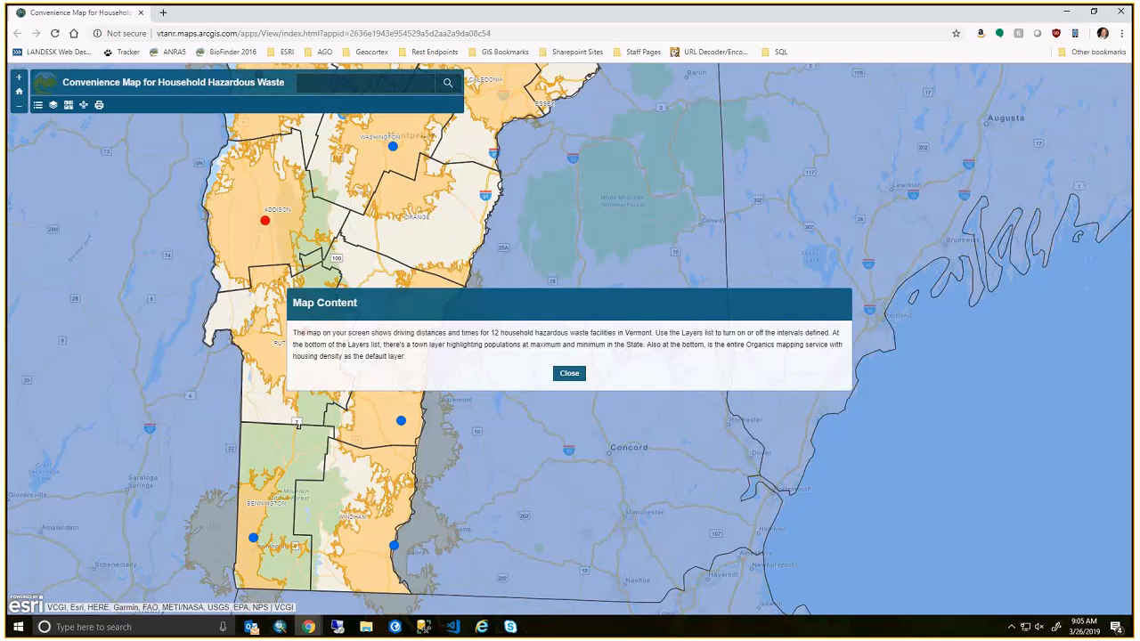
# Show the Hinesburg Tree Inventory Application full screen, passing its sign-in with the saved credentials and its welcome message, to view the village's trees.
pyautogui.moveTo(1132, 182); pyautogui.dragTo(364, 88)
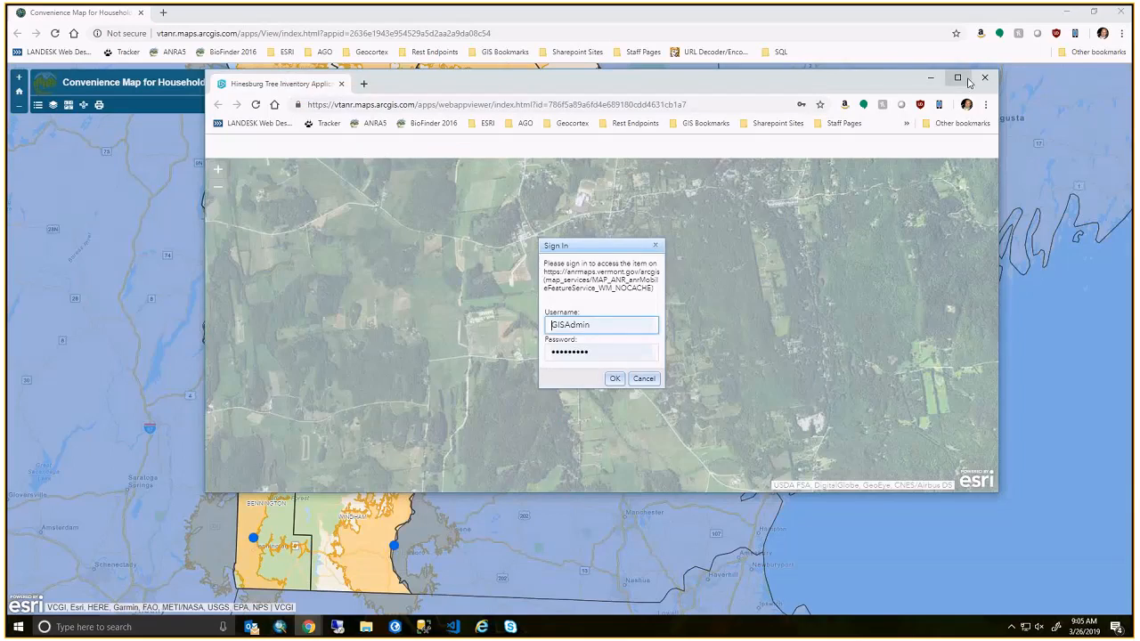
pyautogui.click(959, 78)
pyautogui.click(612, 405)
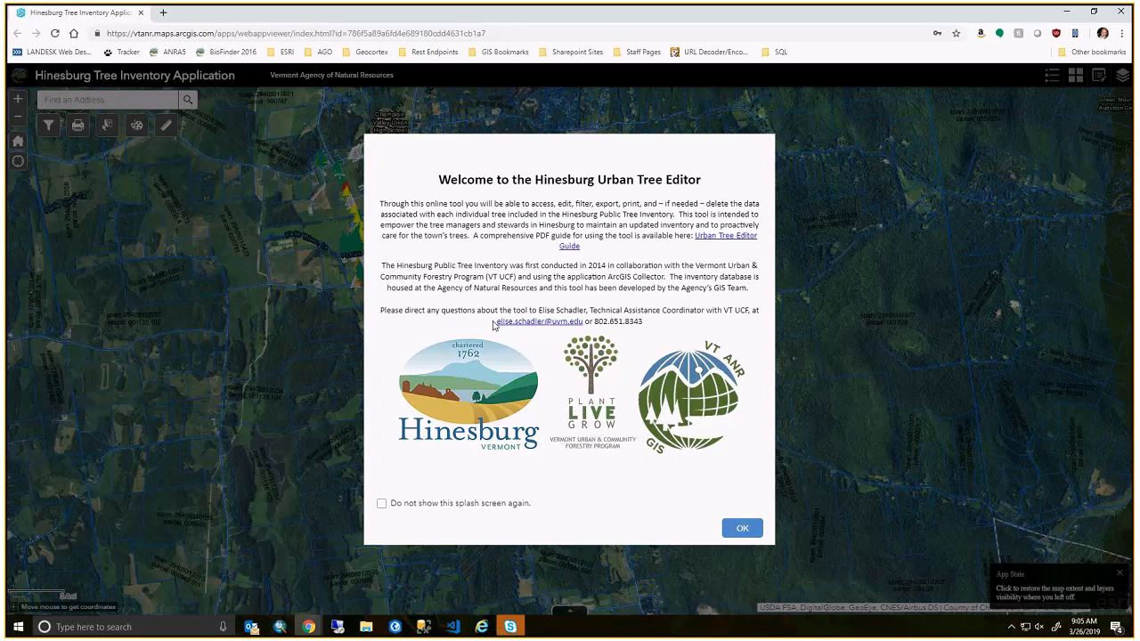
pyautogui.click(741, 531)
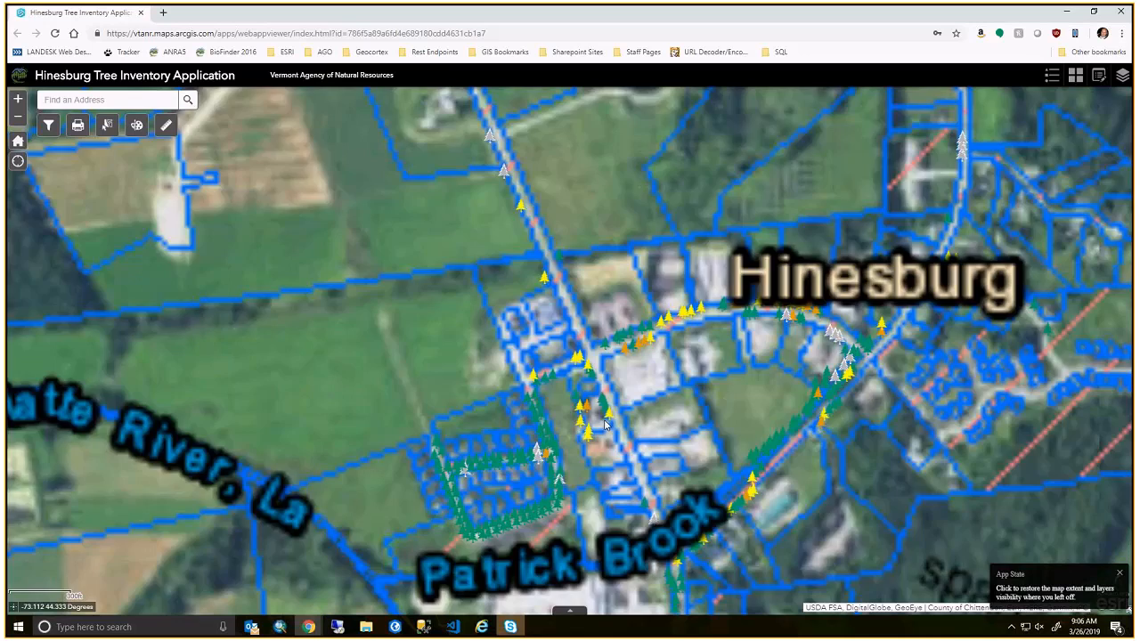
pyautogui.scroll(1, 606, 426)
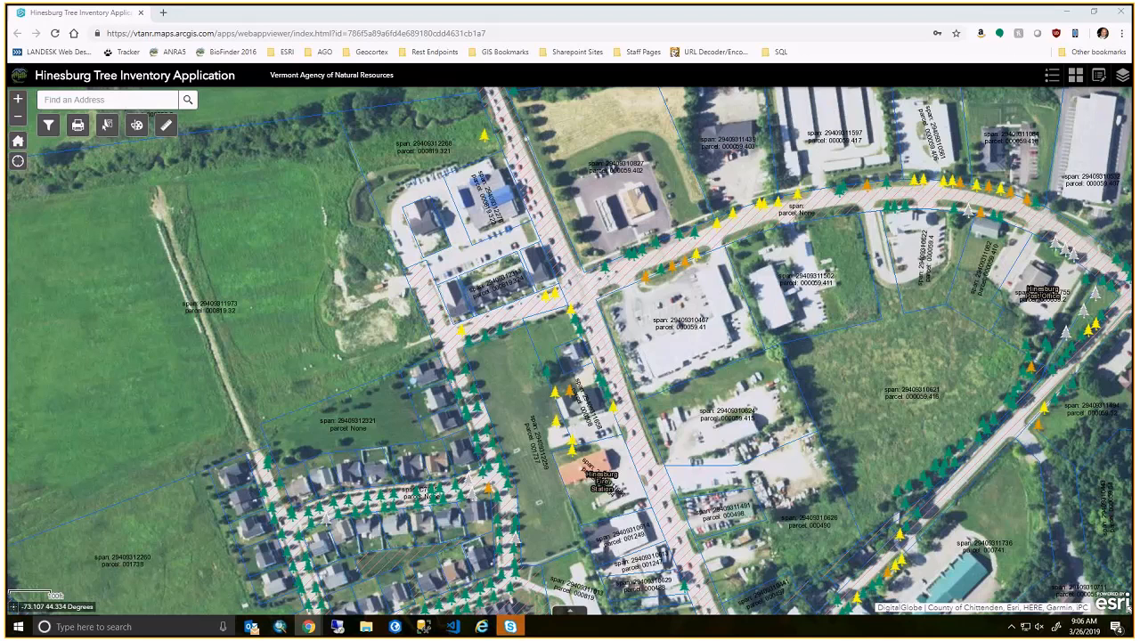
# Show the Private Well Reports map full screen and open the details of the well in the field north of the river.
pyautogui.moveTo(1131, 134); pyautogui.dragTo(815, 130)
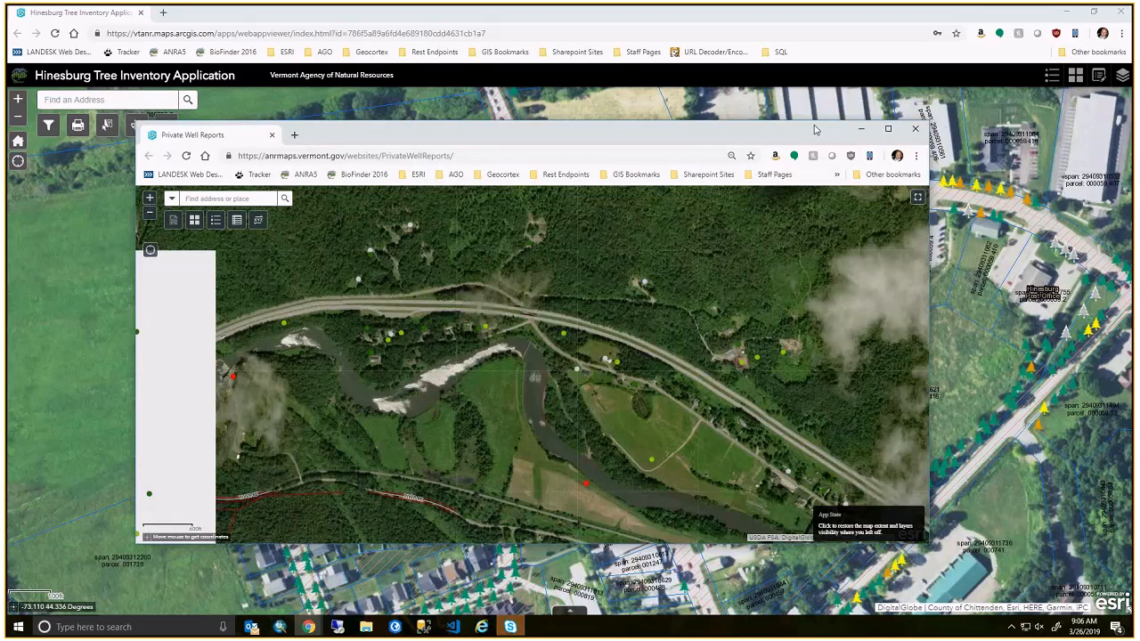
pyautogui.doubleClick(814, 131)
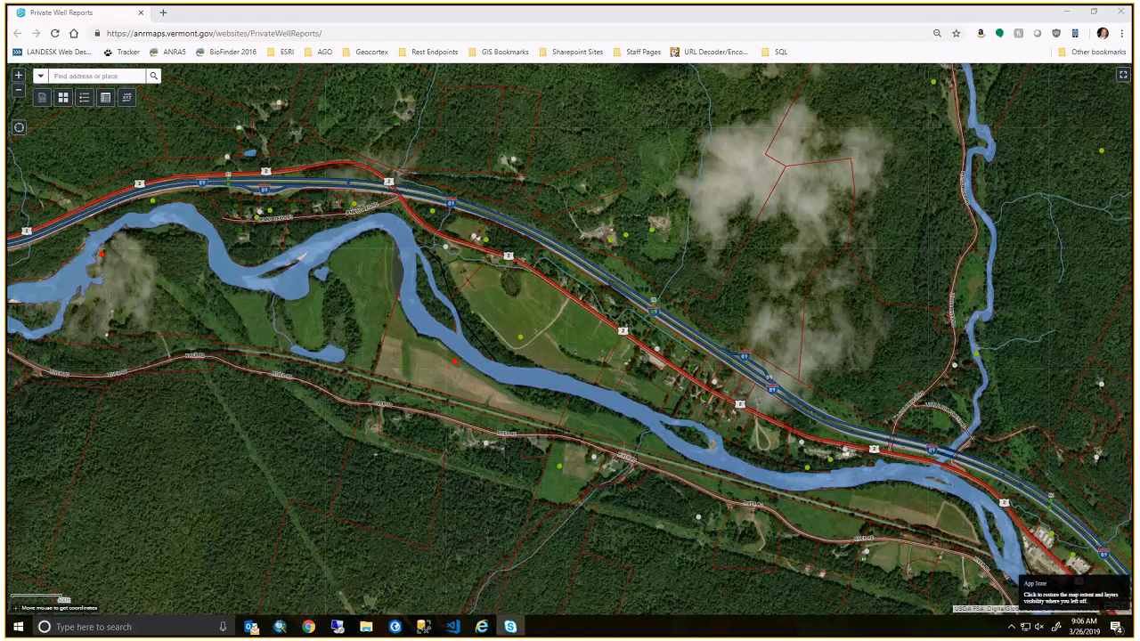
pyautogui.click(521, 340)
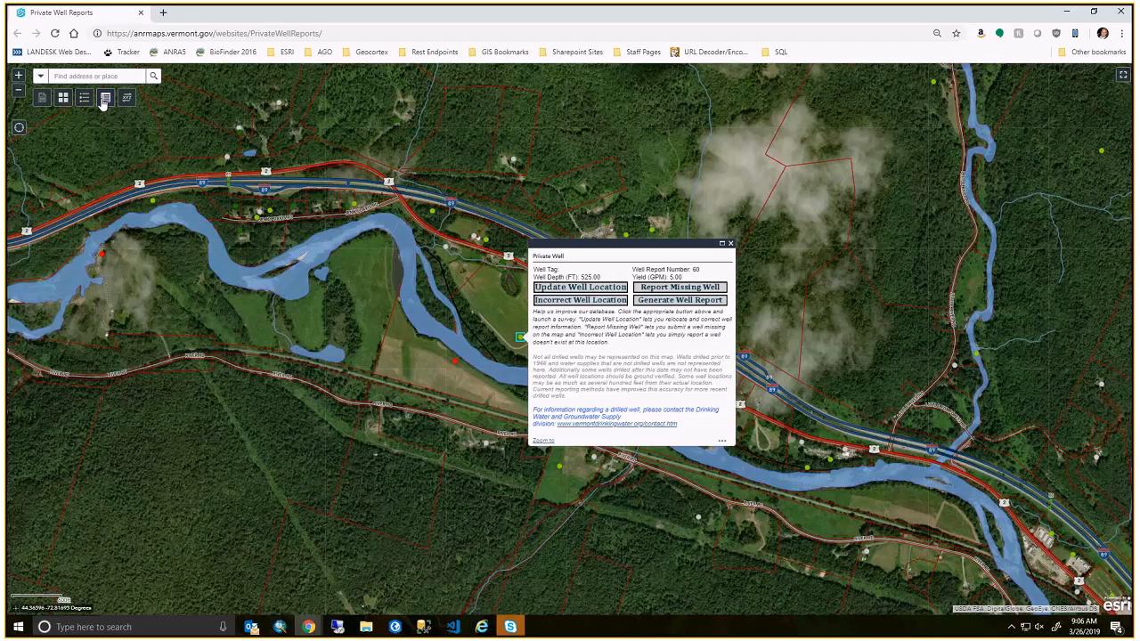
# Change the well map's basemap to Navigation and close the private well pop-up.
pyautogui.click(63, 97)
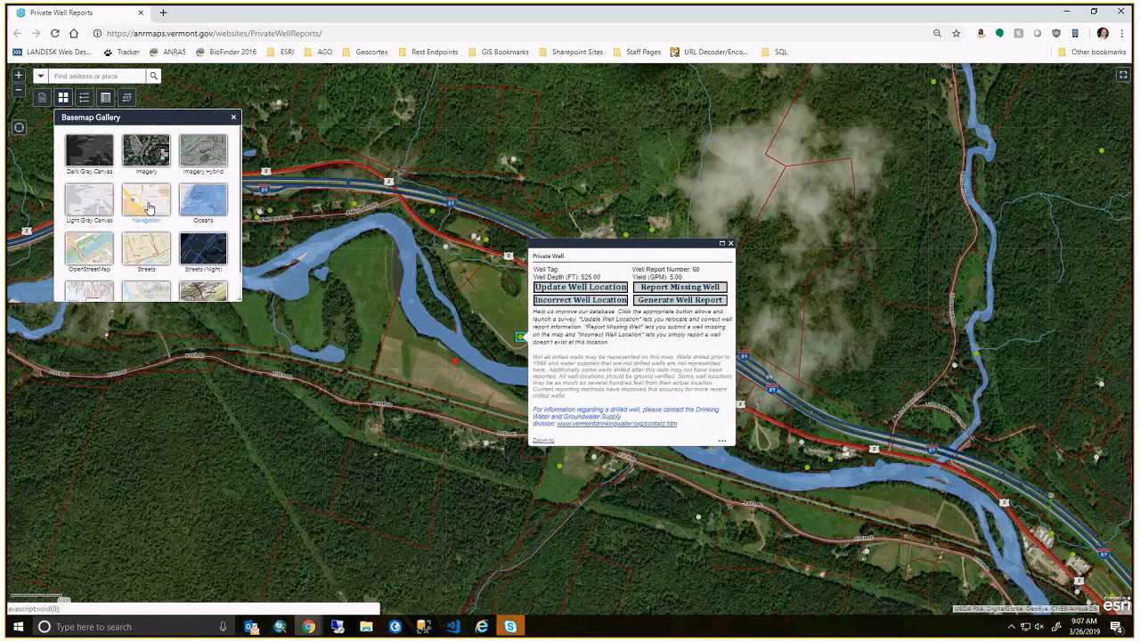
pyautogui.click(148, 207)
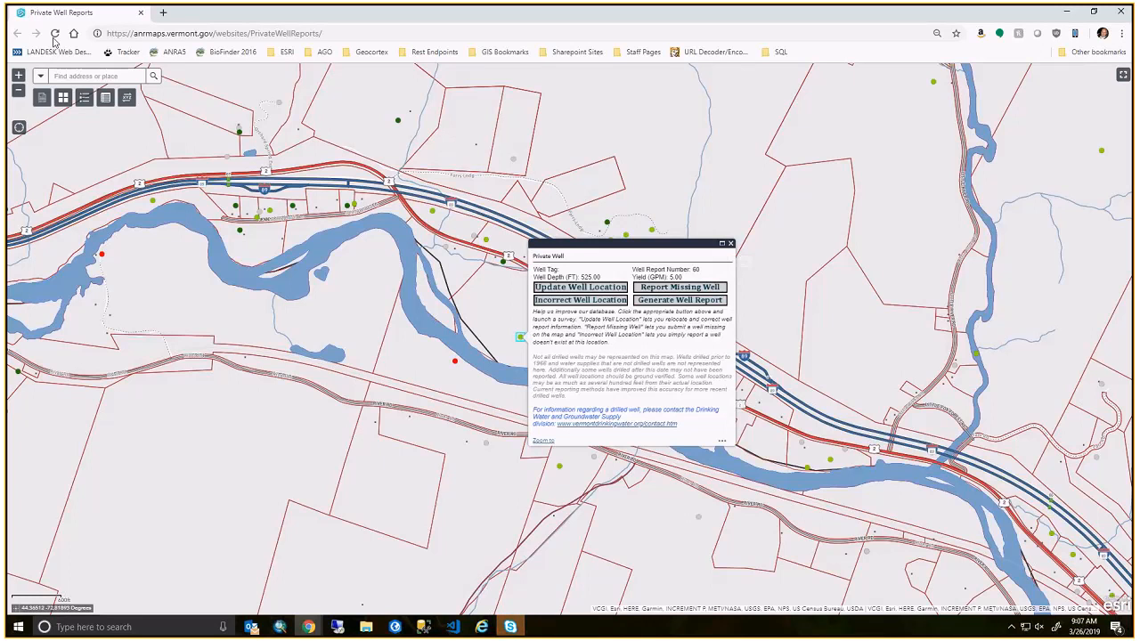
pyautogui.click(730, 244)
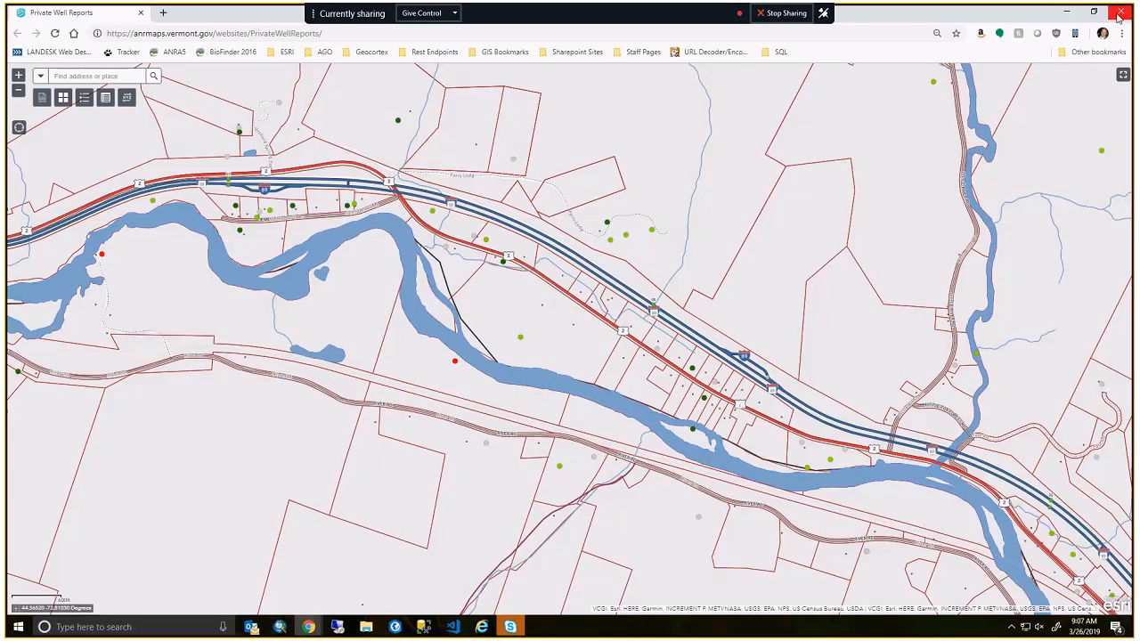
# Close the browser windows showing the example web maps until the desktop is reached.
pyautogui.click(1119, 14)
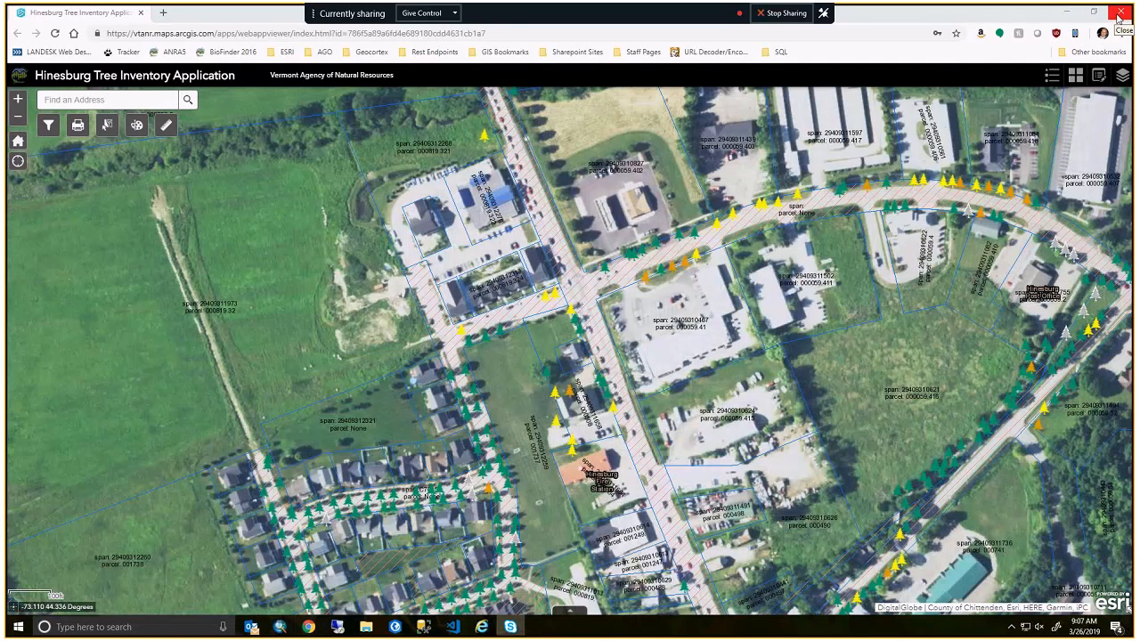
pyautogui.click(1119, 14)
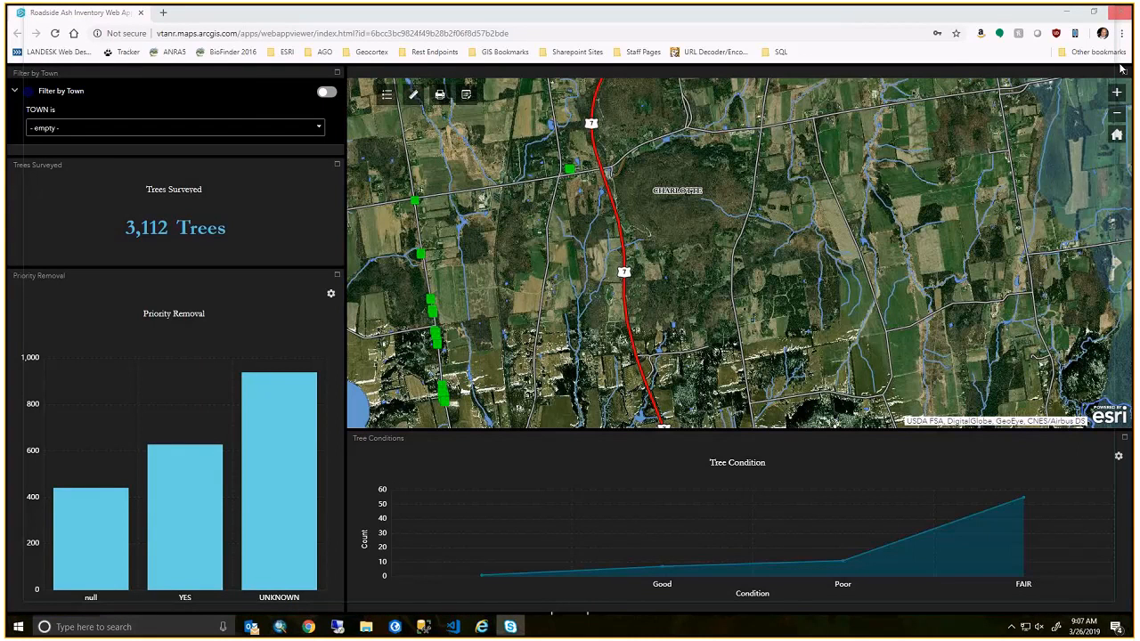
pyautogui.click(1124, 13)
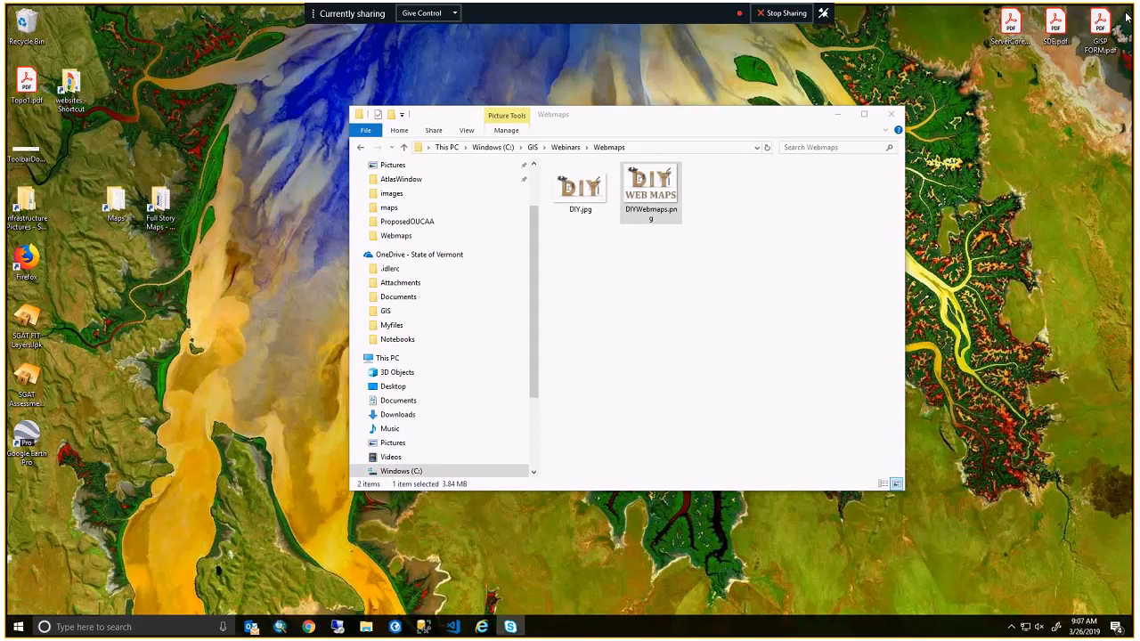
# Switch to the empty Chrome window, add the ArcGIS Online "Get started with maps" page as a tab and maximize the window.
pyautogui.click(308, 627)
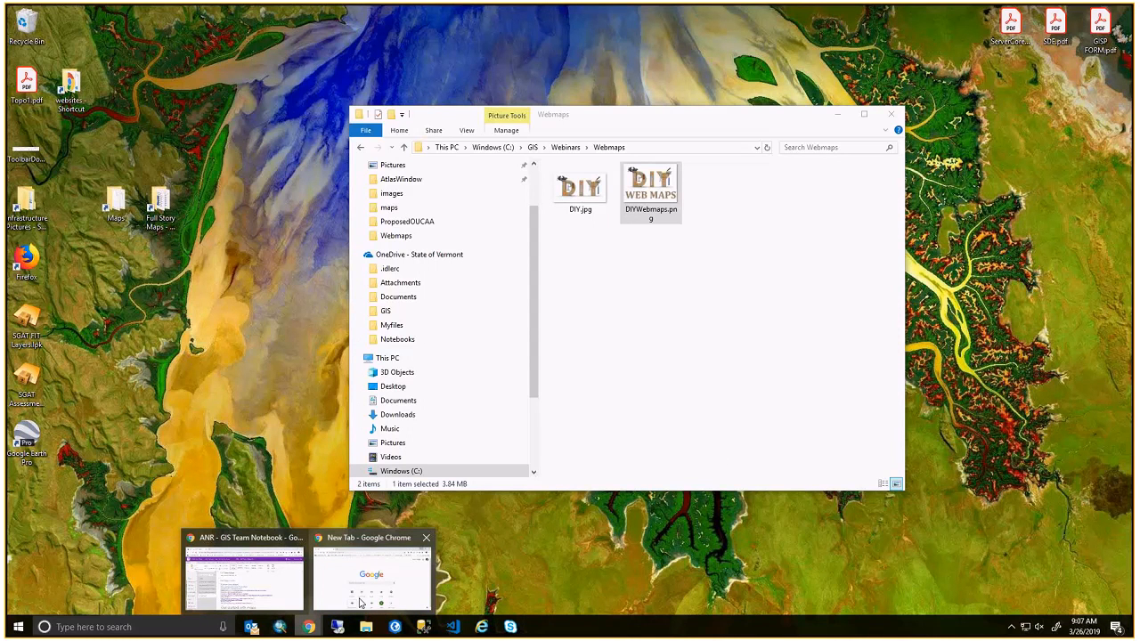
pyautogui.rightClick(308, 627)
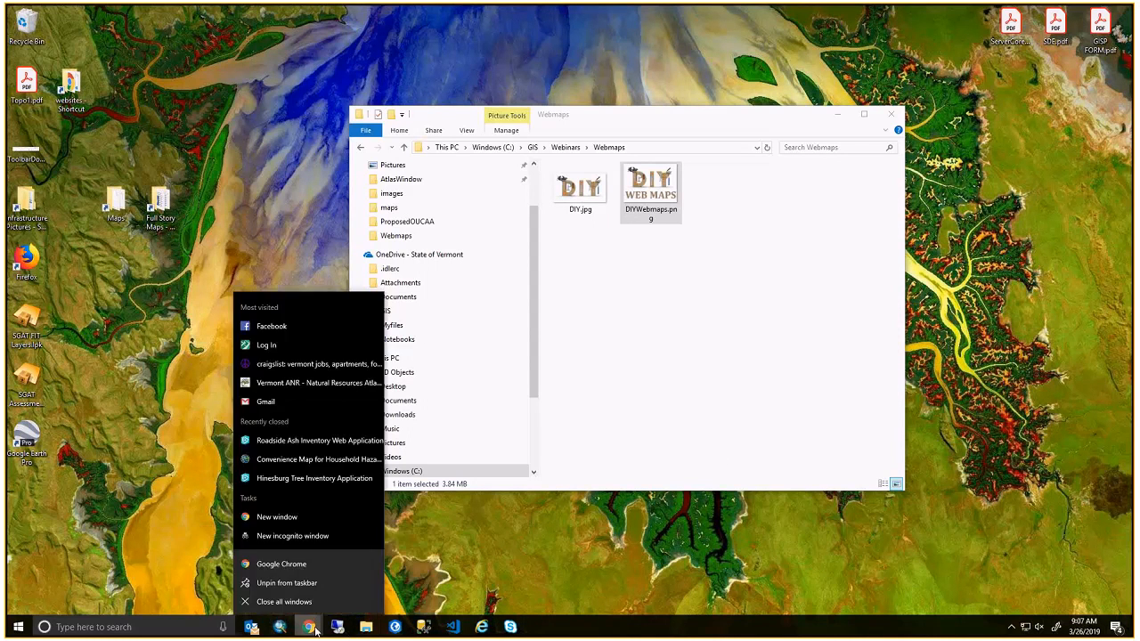
pyautogui.click(309, 627)
pyautogui.click(369, 574)
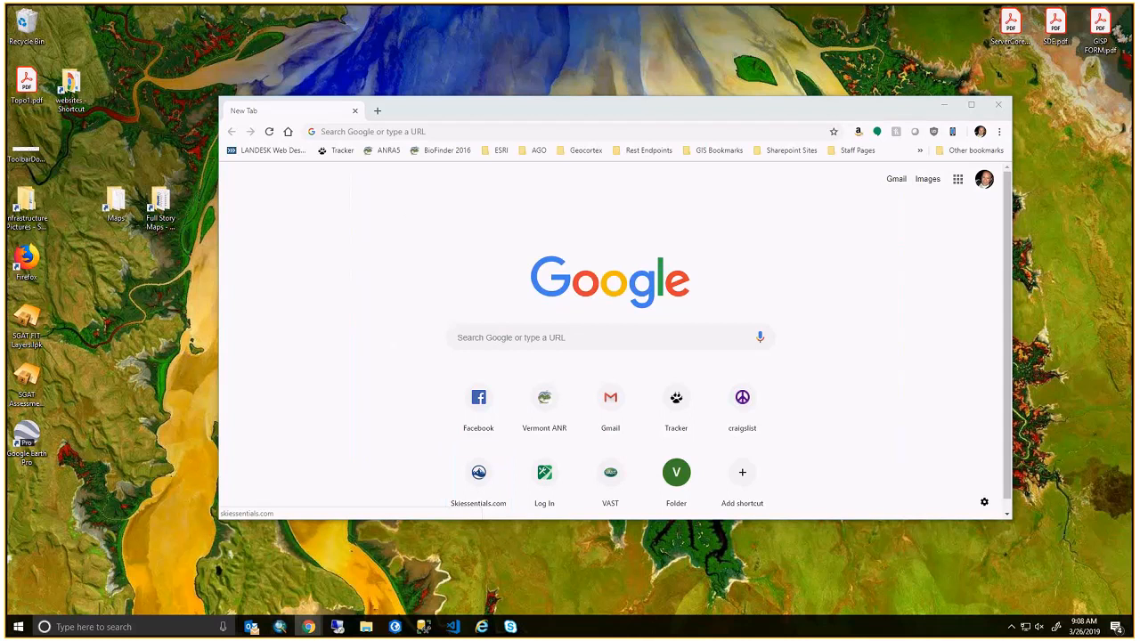
pyautogui.moveTo(1133, 178); pyautogui.dragTo(415, 101)
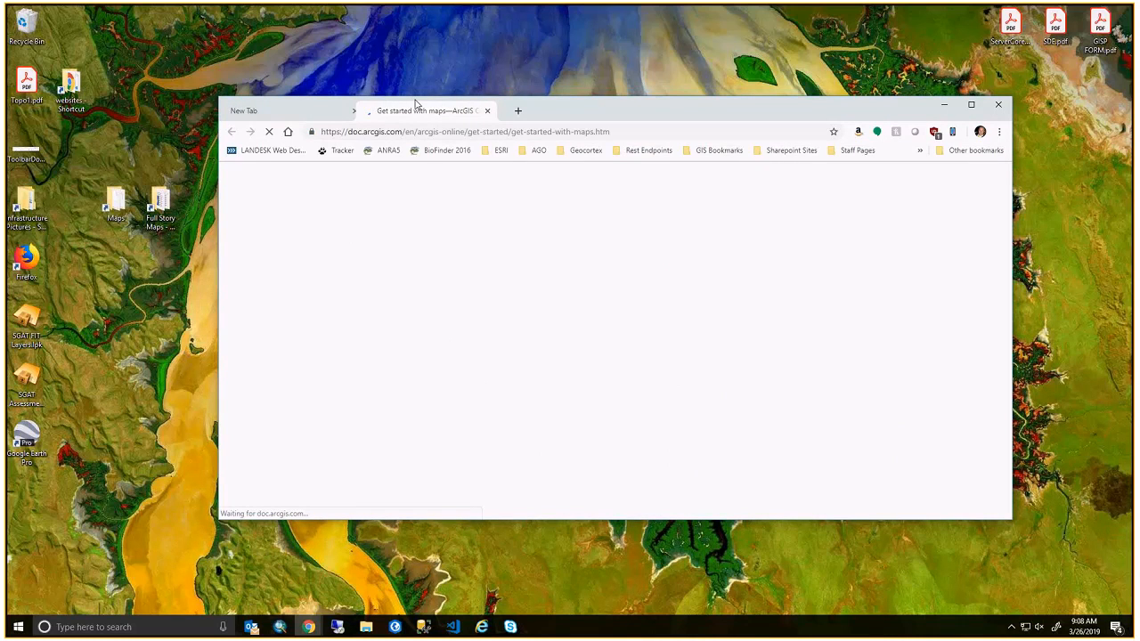
pyautogui.click(971, 104)
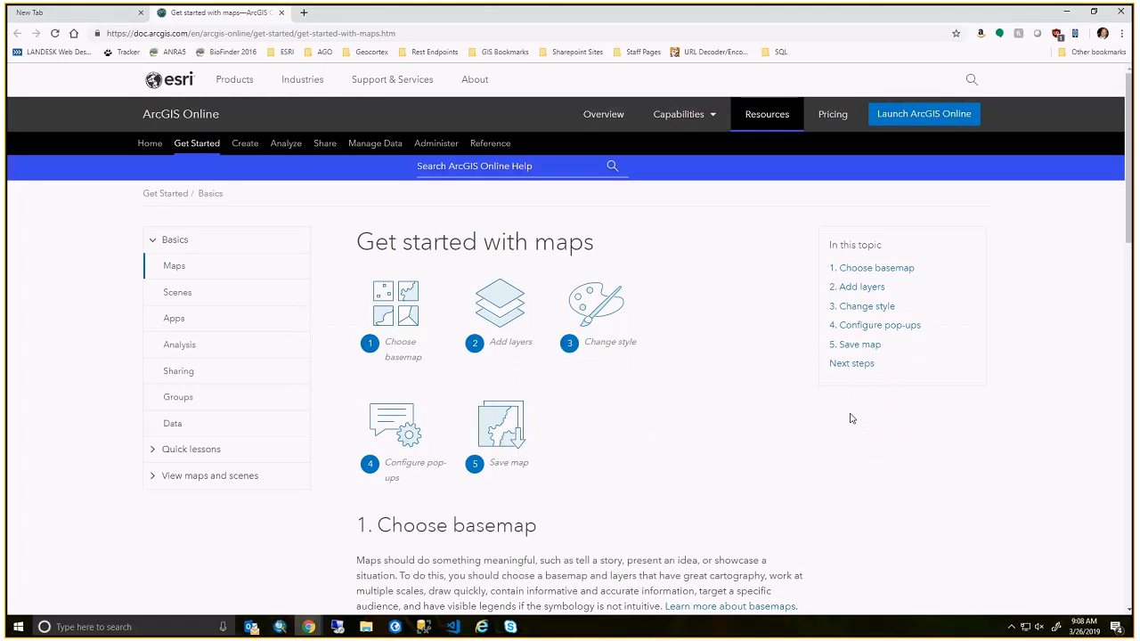
# Read through the five map-making sections of the "Get started with maps" page, from Choose basemap to Save map, and return to its beginning.
pyautogui.scroll(-1, 801, 410)
pyautogui.scroll(1, 186, 223)
pyautogui.scroll(-3, 515, 285)
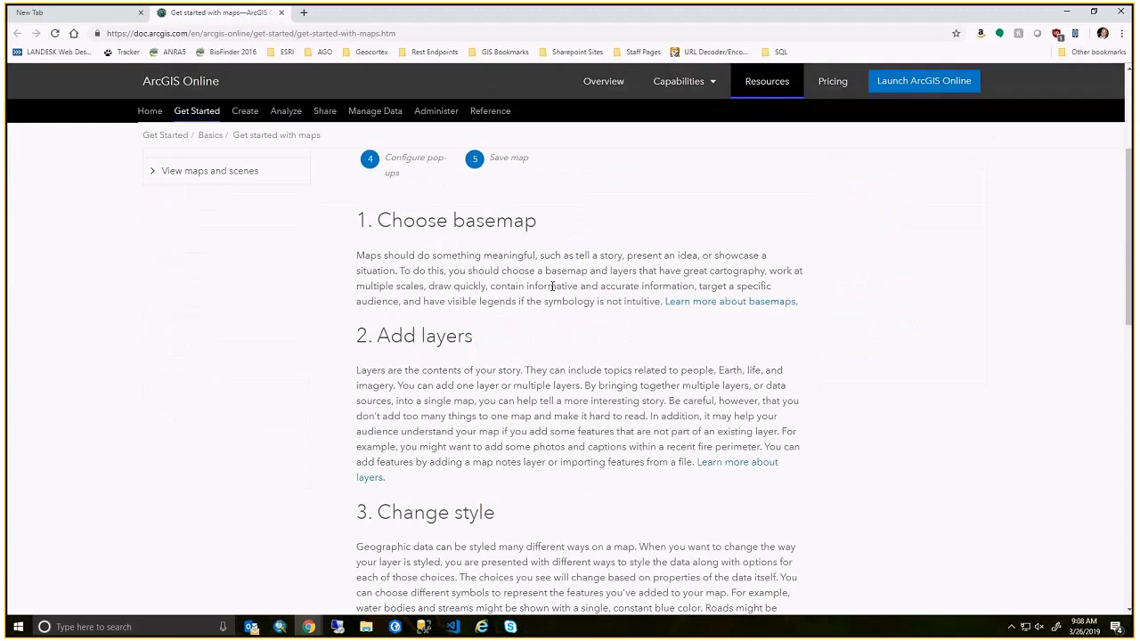
pyautogui.scroll(-3, 552, 286)
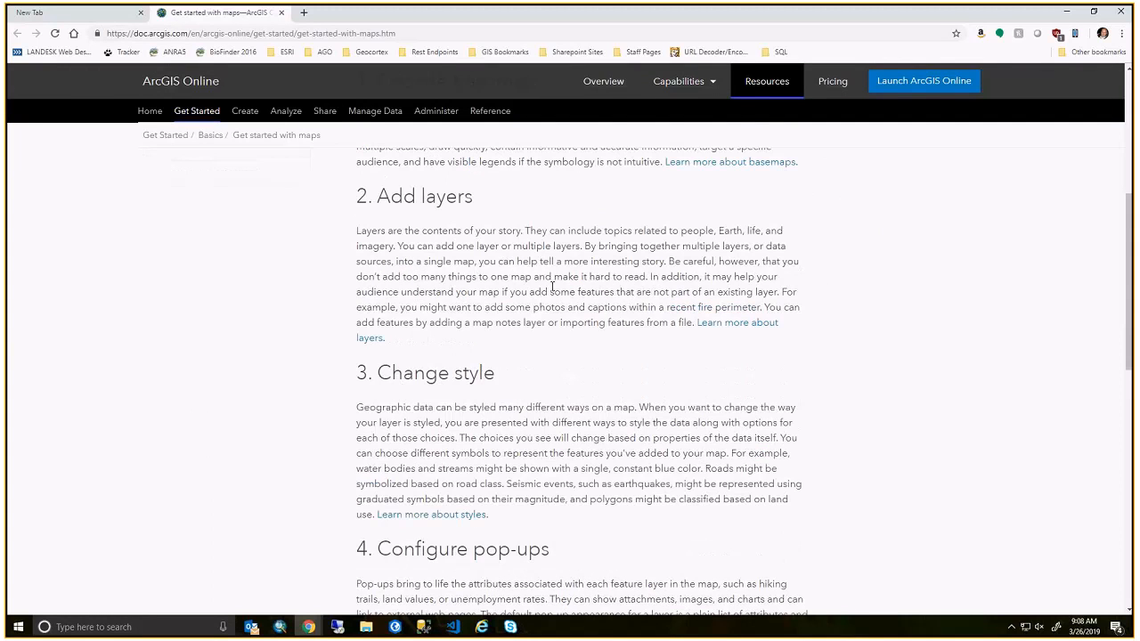
pyautogui.scroll(-2, 552, 290)
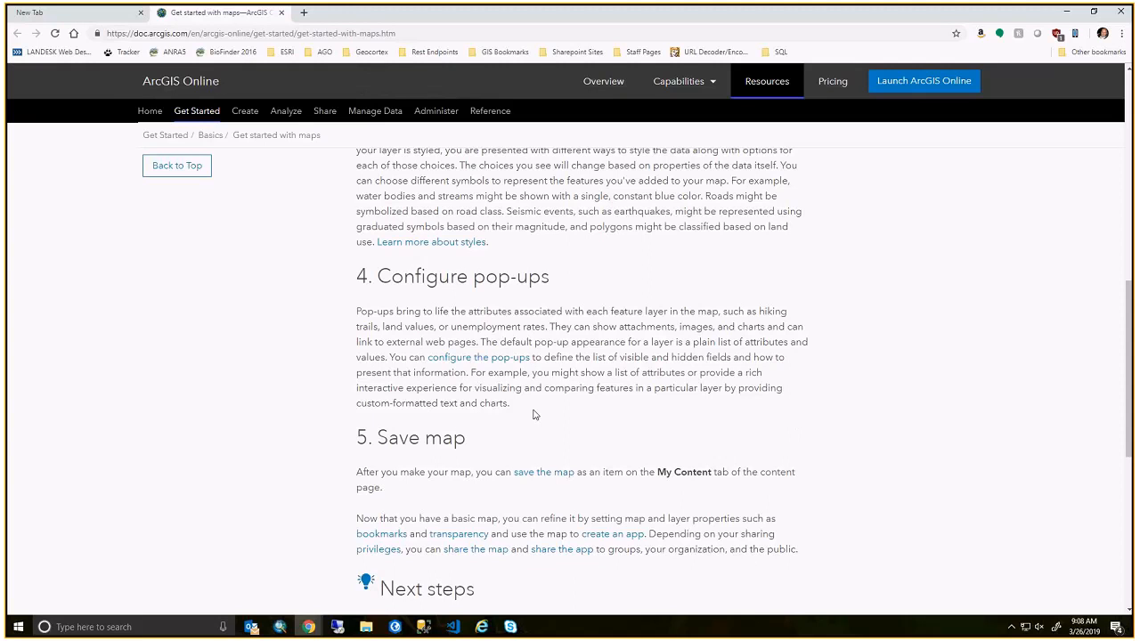
pyautogui.scroll(-1, 534, 415)
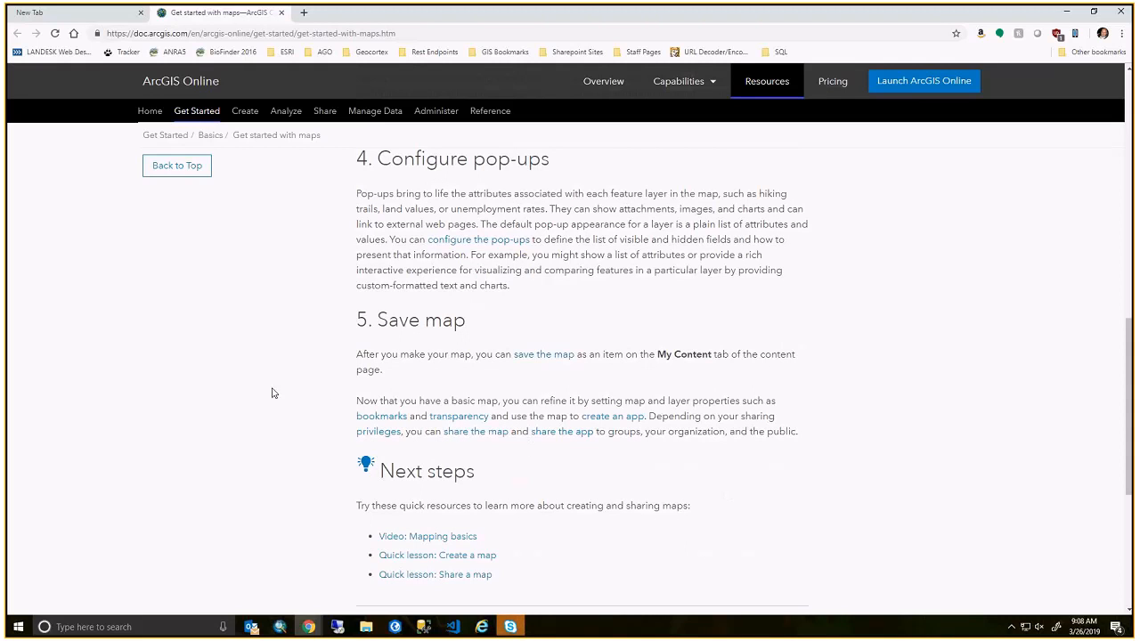
pyautogui.scroll(1, 389, 304)
pyautogui.scroll(10, 390, 305)
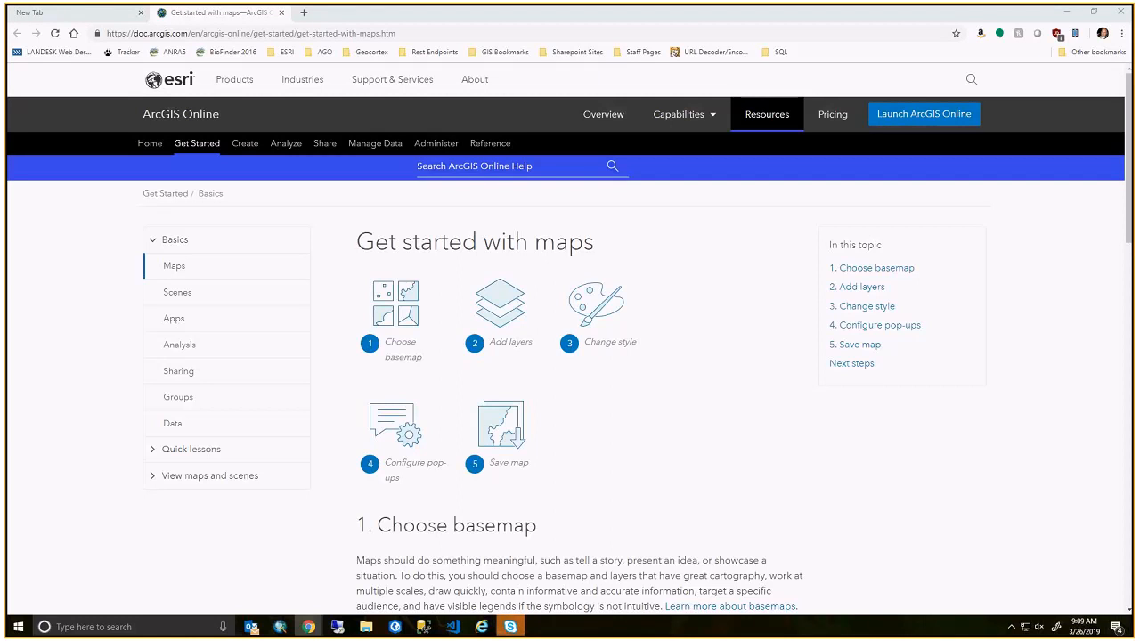
pyautogui.click(302, 17)
pyautogui.write('http://vtanr.maps.arcgis.com/')
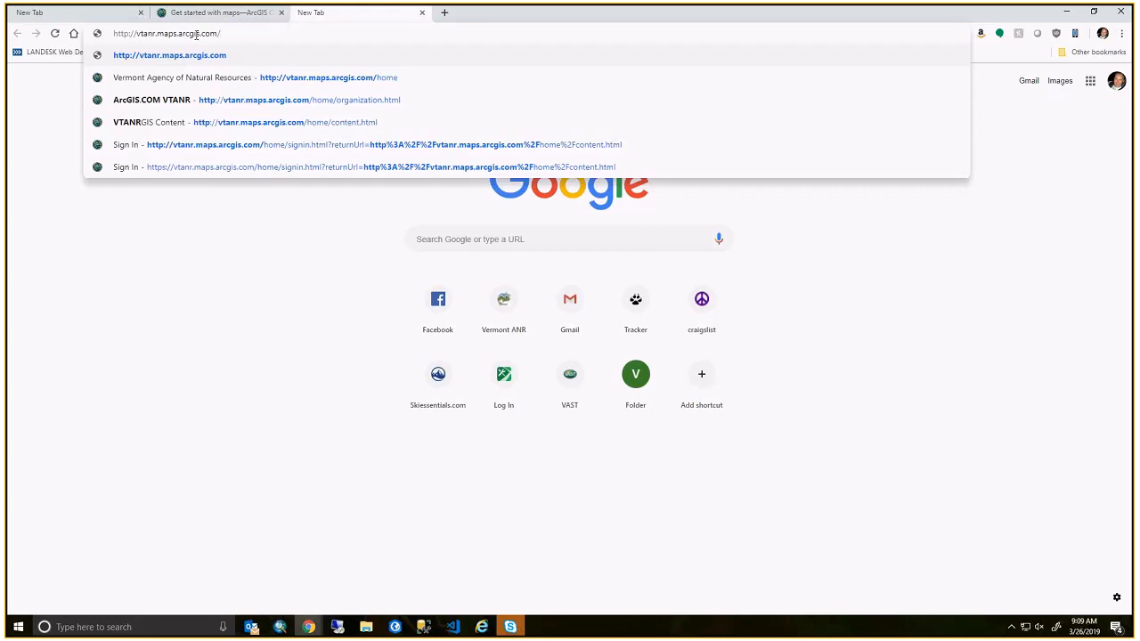
pyautogui.press('Return')
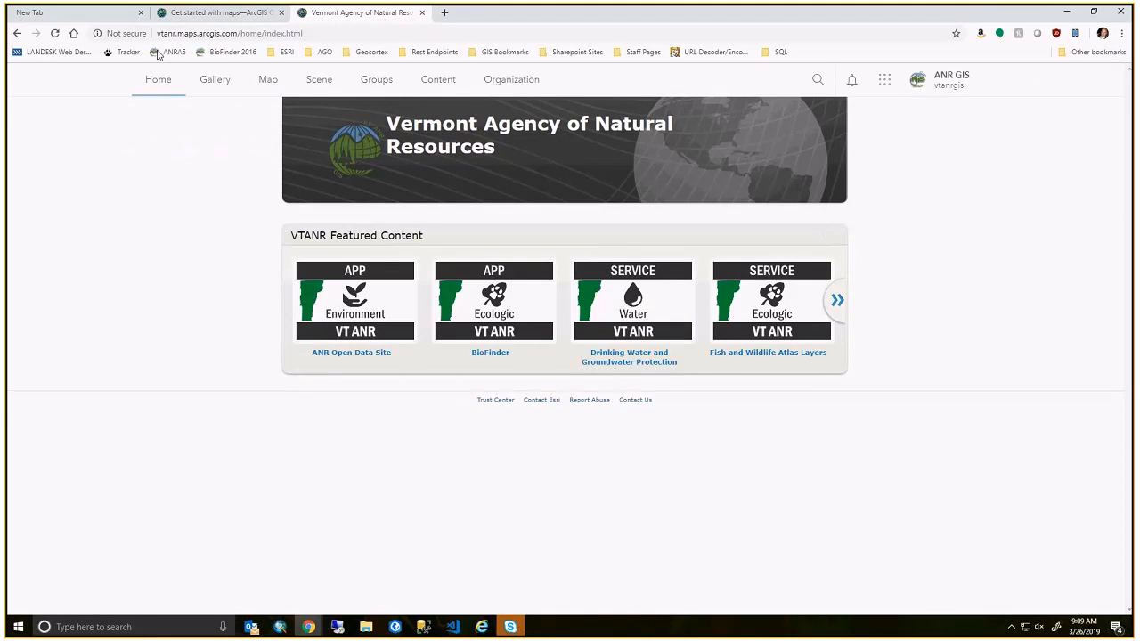
pyautogui.click(946, 80)
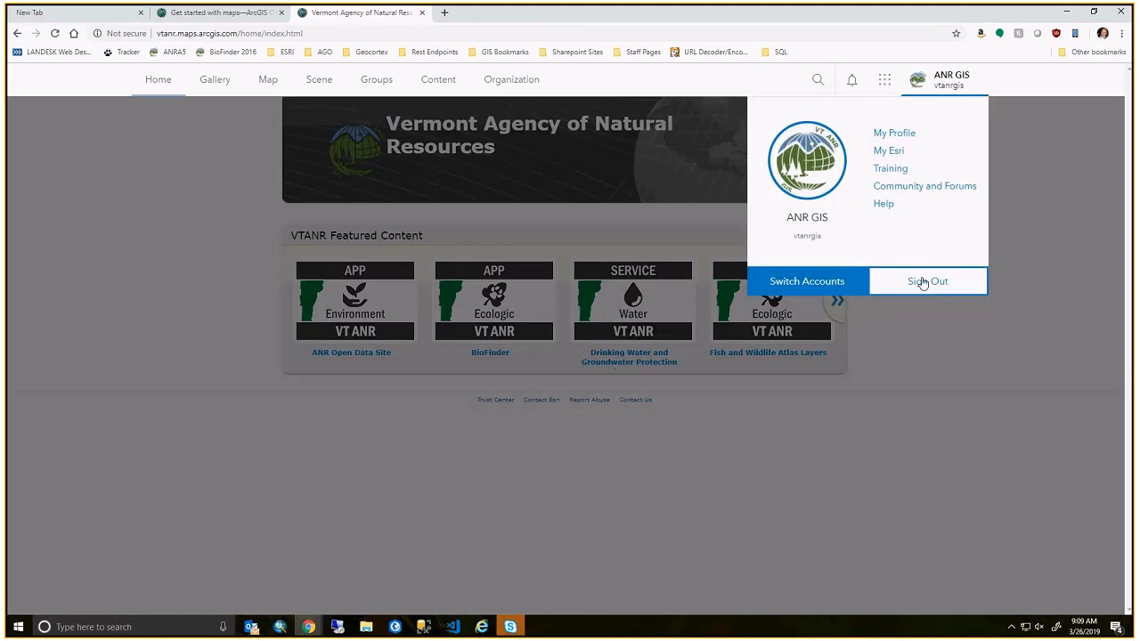
pyautogui.click(923, 281)
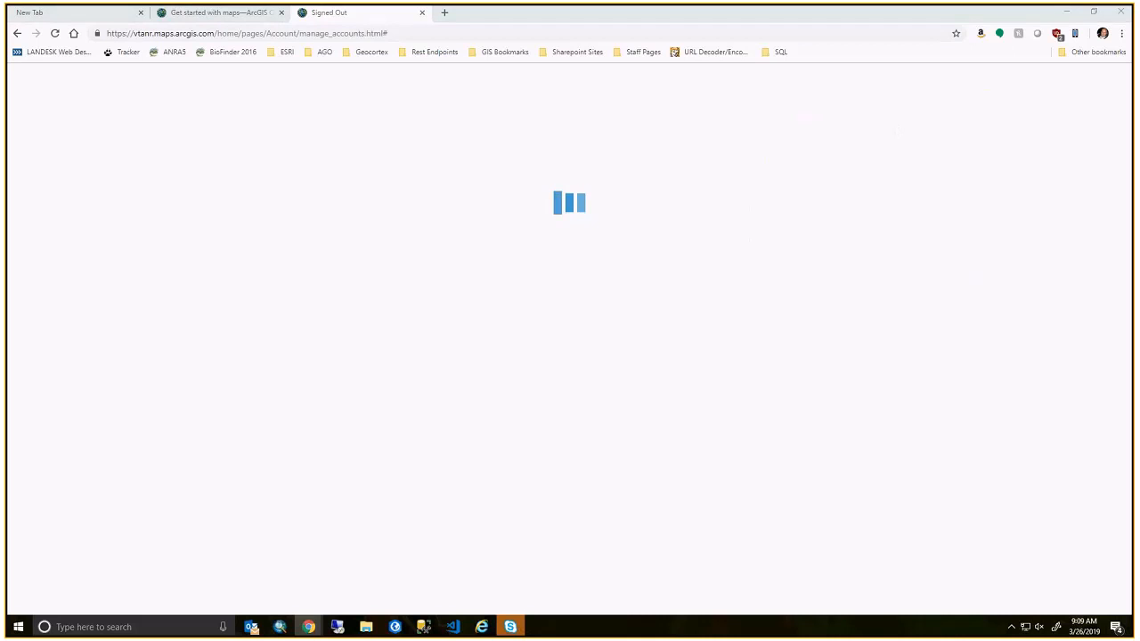
pyautogui.click(363, 34)
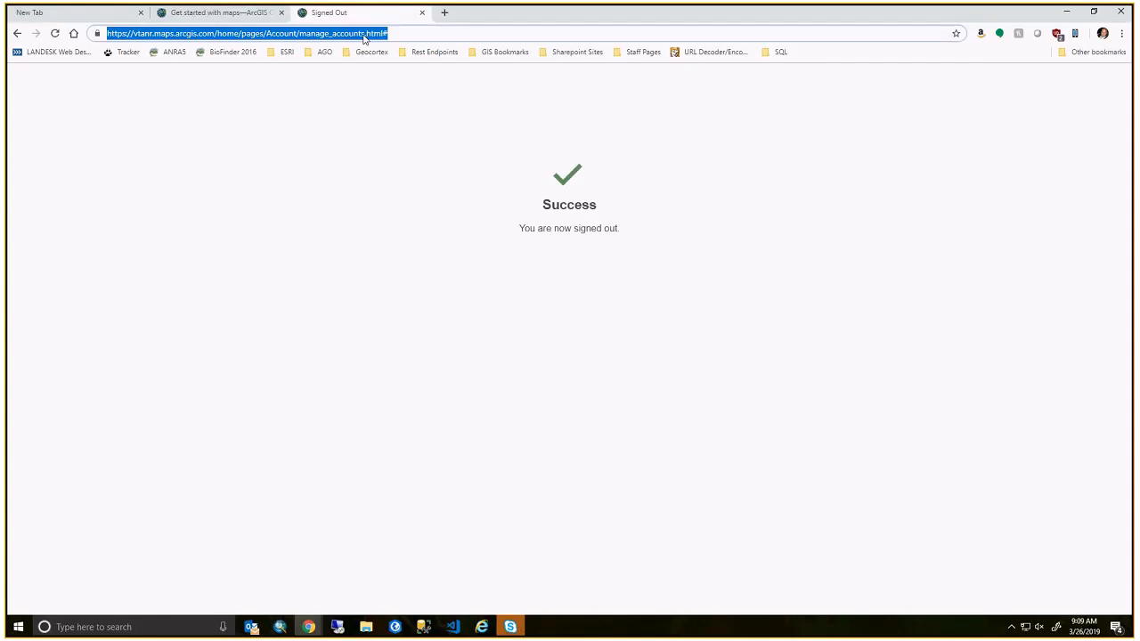
pyautogui.write('http://vtanr.maps.arcgis.com/')
pyautogui.press('Return')
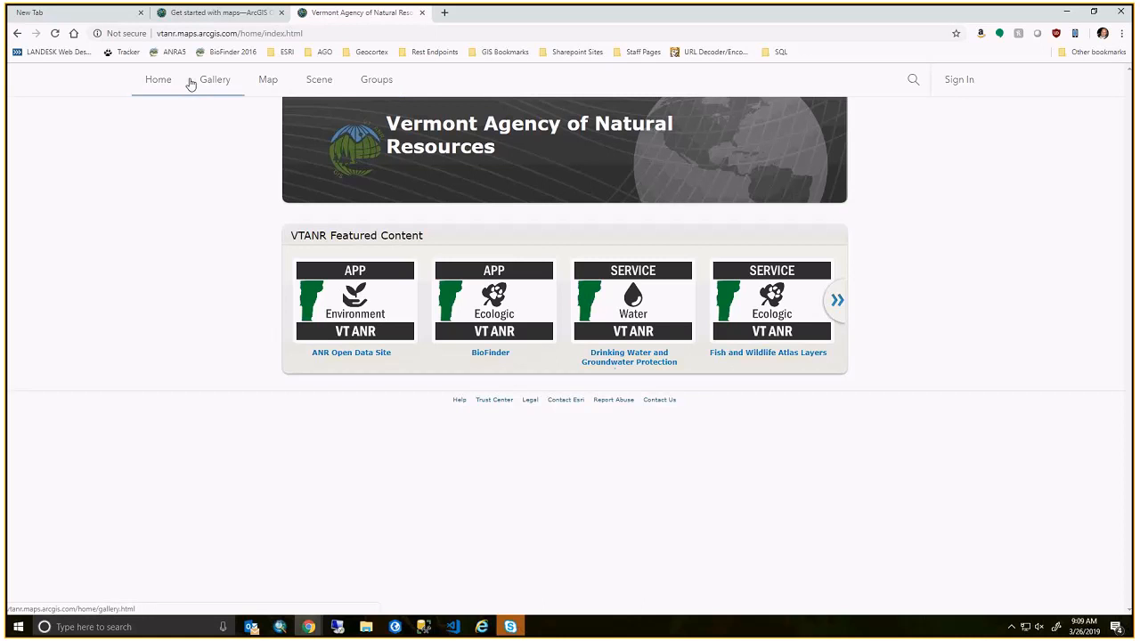
# Browse the VTANR Featured Content through to its last items and return to the first ones.
pyautogui.click(838, 303)
pyautogui.click(838, 302)
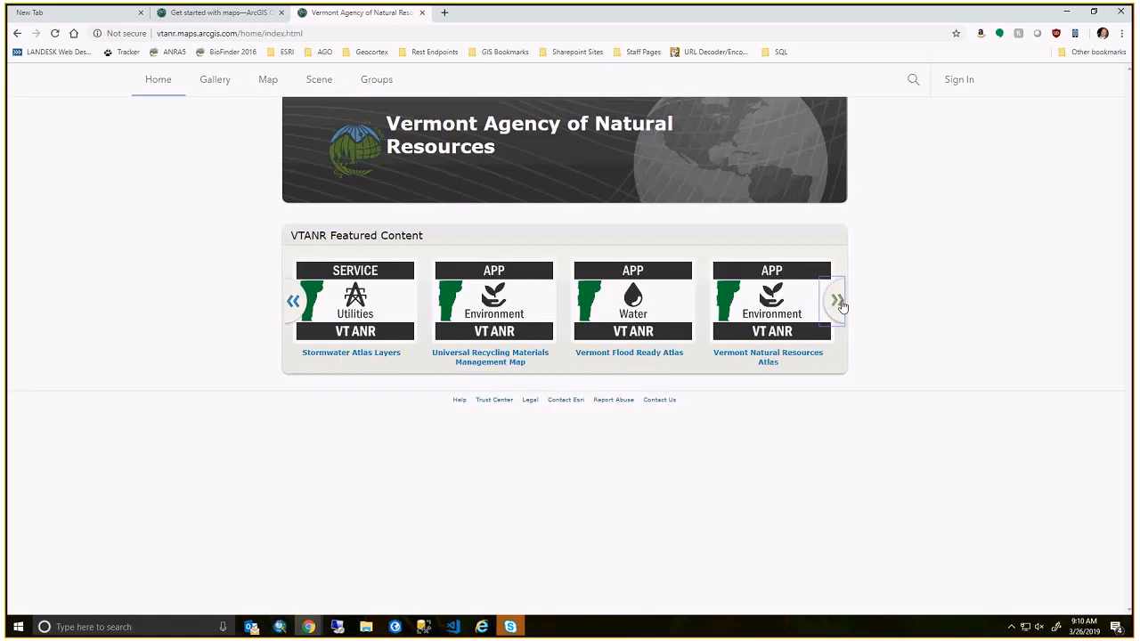
pyautogui.click(840, 306)
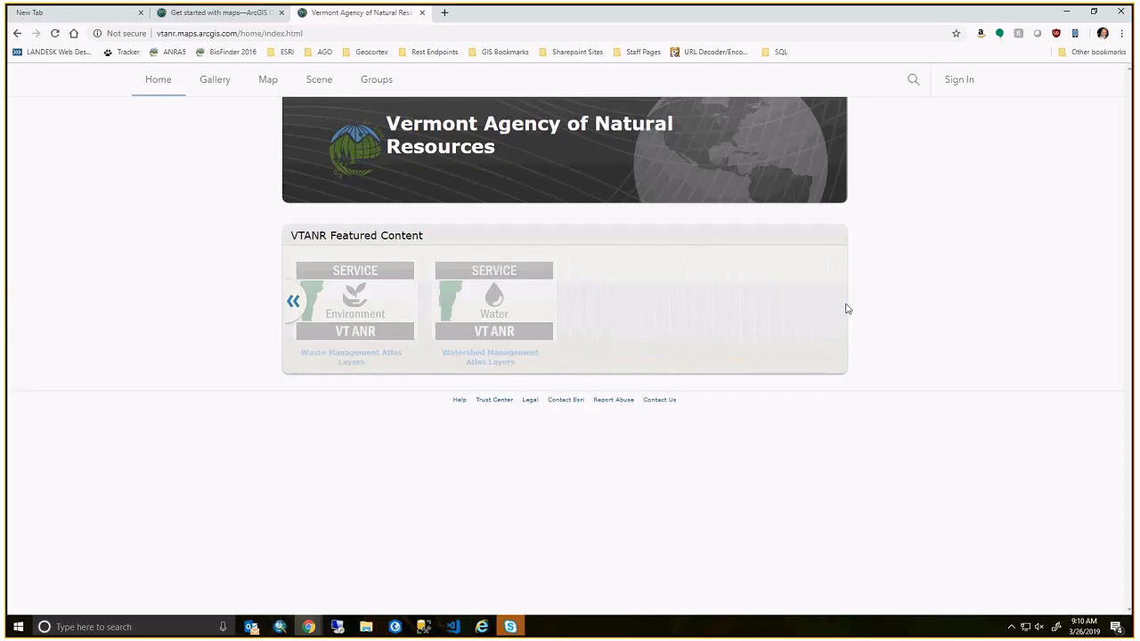
pyautogui.click(294, 303)
pyautogui.click(294, 303)
pyautogui.click(294, 304)
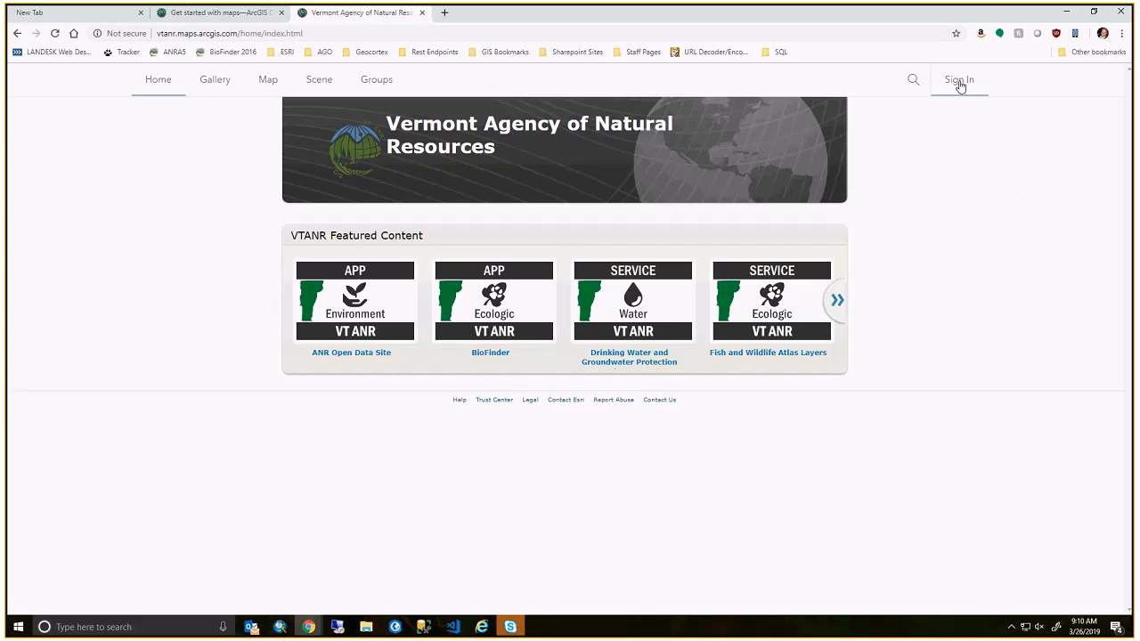
# Sign in to the Vermont Agency of Natural Resources organization with the agency's GIS username and account password.
pyautogui.click(966, 84)
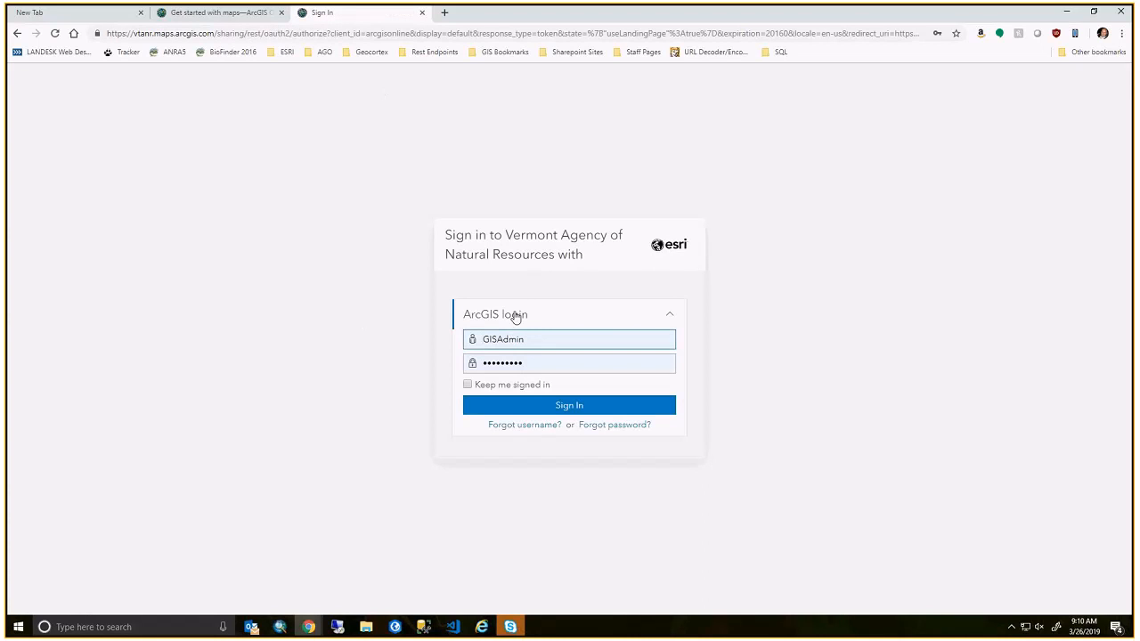
pyautogui.click(536, 339)
pyautogui.hotkey('ctrl', 'a')
pyautogui.write('vtanrgis')
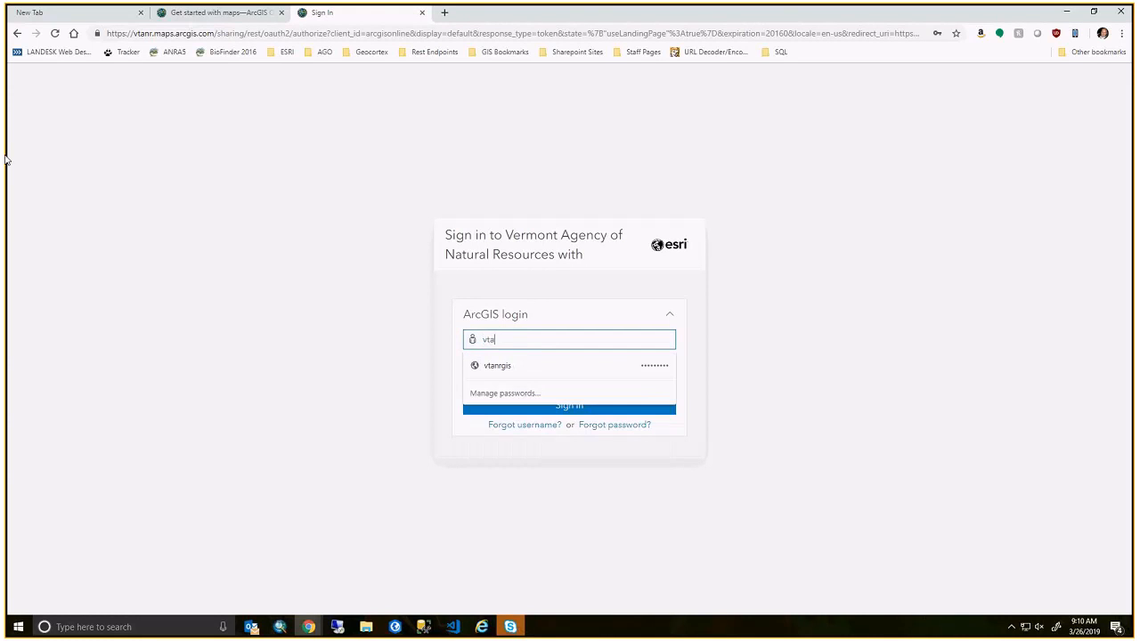
pyautogui.press('Tab')
pyautogui.write('•••••••••')
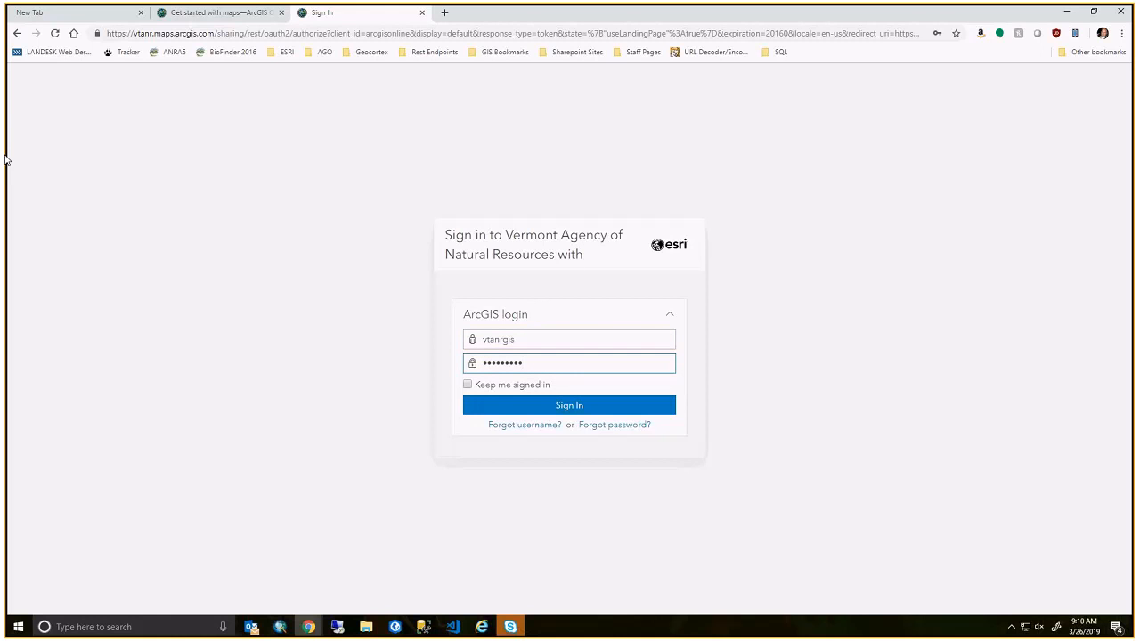
pyautogui.press('Return')
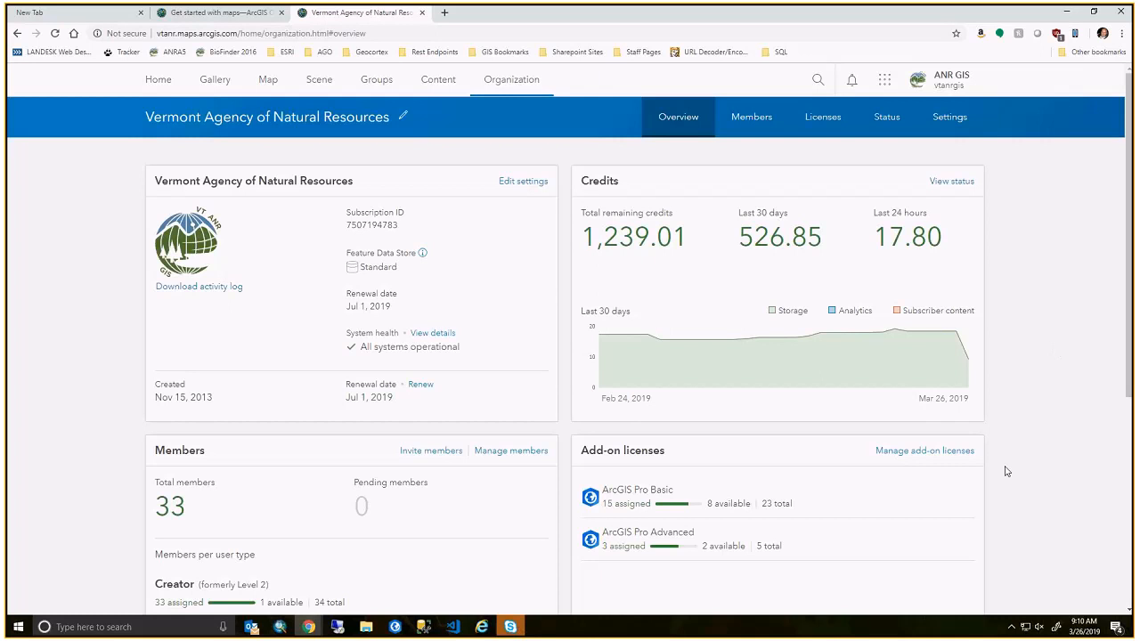
# Examine the organization overview's Members, Add-on licenses and Latest content sections, highlighting the total members figure, and return to the beginning.
pyautogui.scroll(-2, 220, 317)
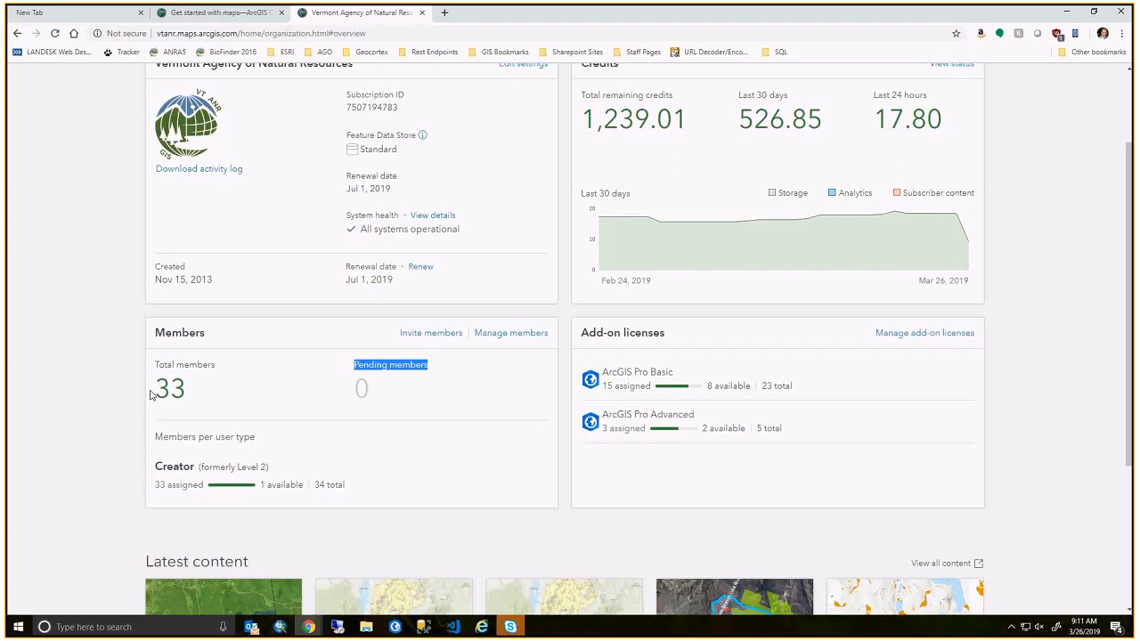
pyautogui.moveTo(178, 390); pyautogui.dragTo(152, 396)
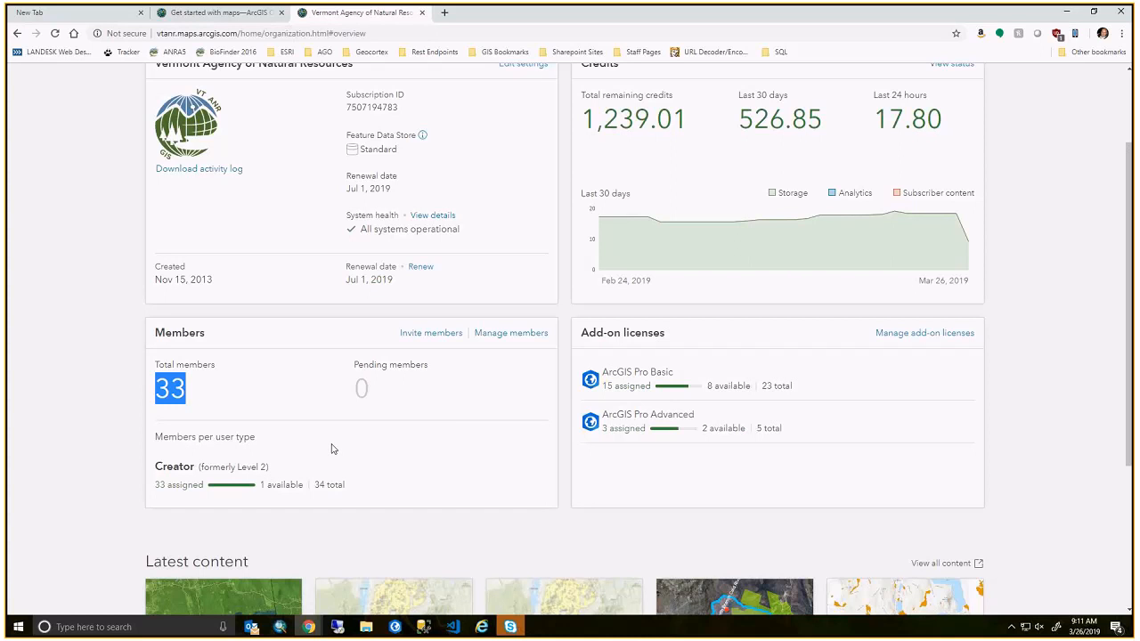
pyautogui.scroll(-2, 338, 450)
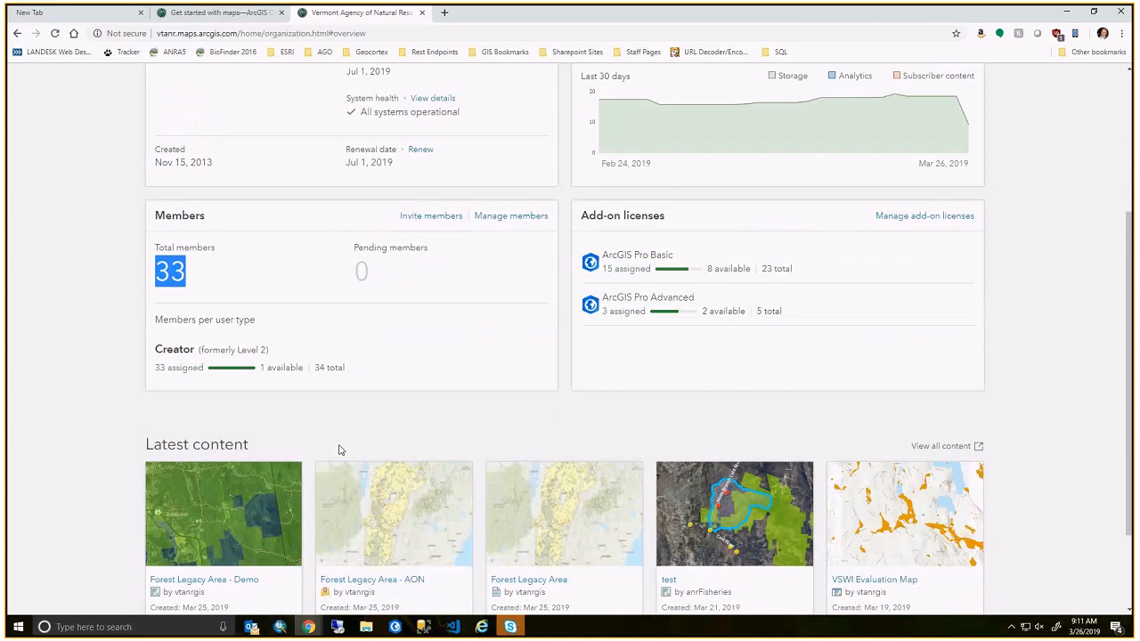
pyautogui.scroll(-1, 339, 449)
pyautogui.scroll(-1, 338, 449)
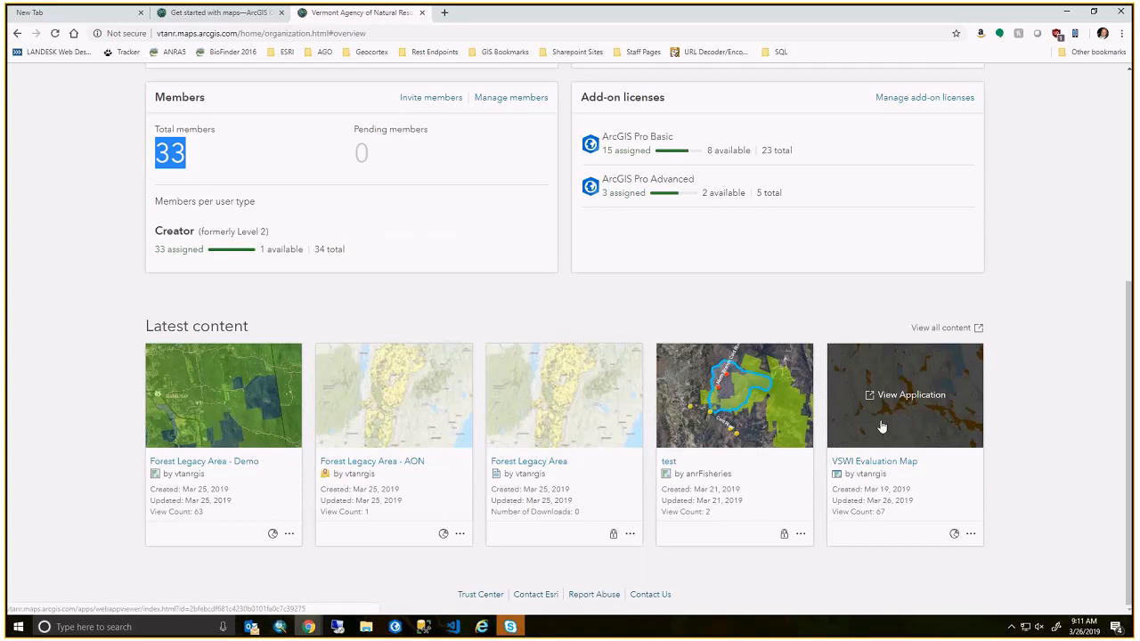
pyautogui.scroll(4, 356, 567)
pyautogui.scroll(-2, 360, 588)
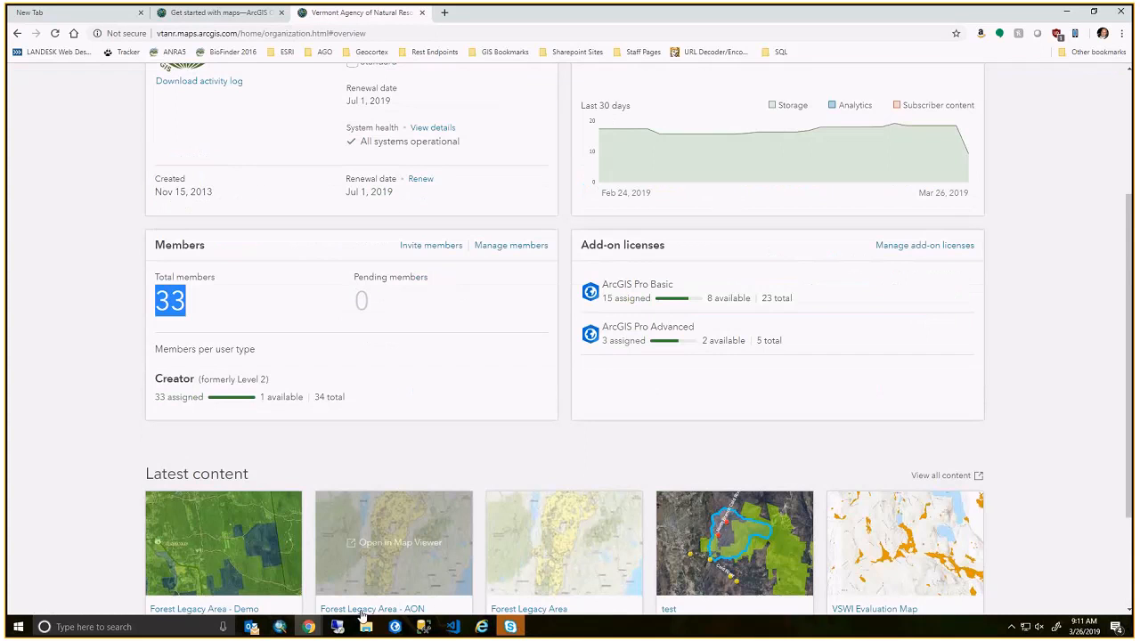
pyautogui.scroll(-2, 362, 616)
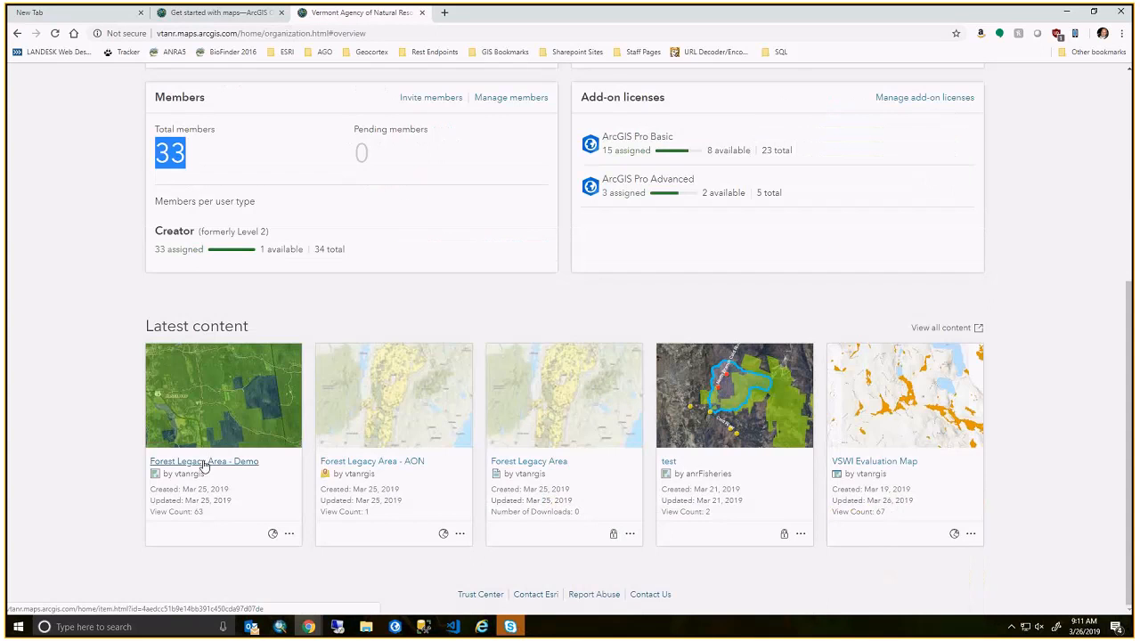
pyautogui.scroll(3, 421, 414)
pyautogui.scroll(2, 421, 414)
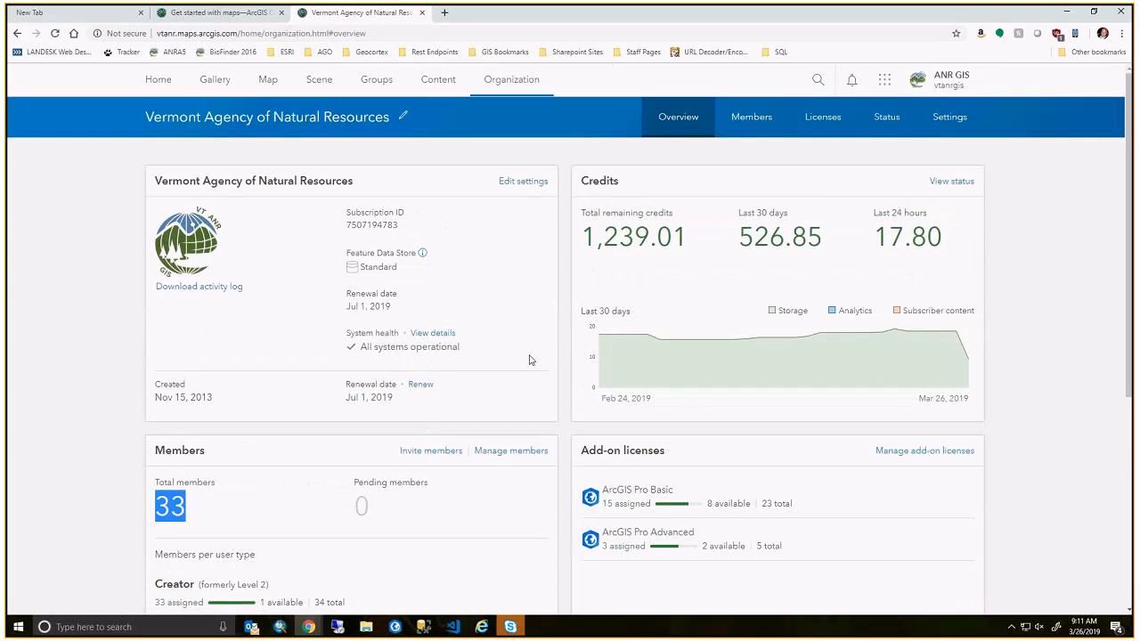
# Open the organization's member list and look through the members and their roles.
pyautogui.click(753, 117)
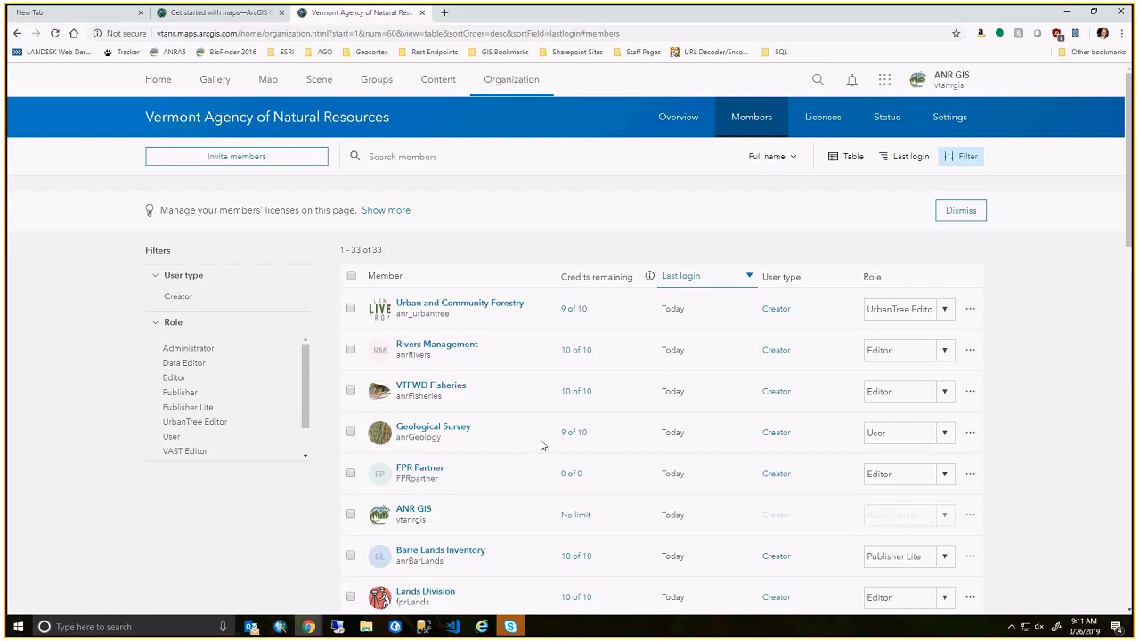
pyautogui.scroll(-1, 457, 349)
pyautogui.scroll(-3, 457, 350)
pyautogui.scroll(4, 472, 384)
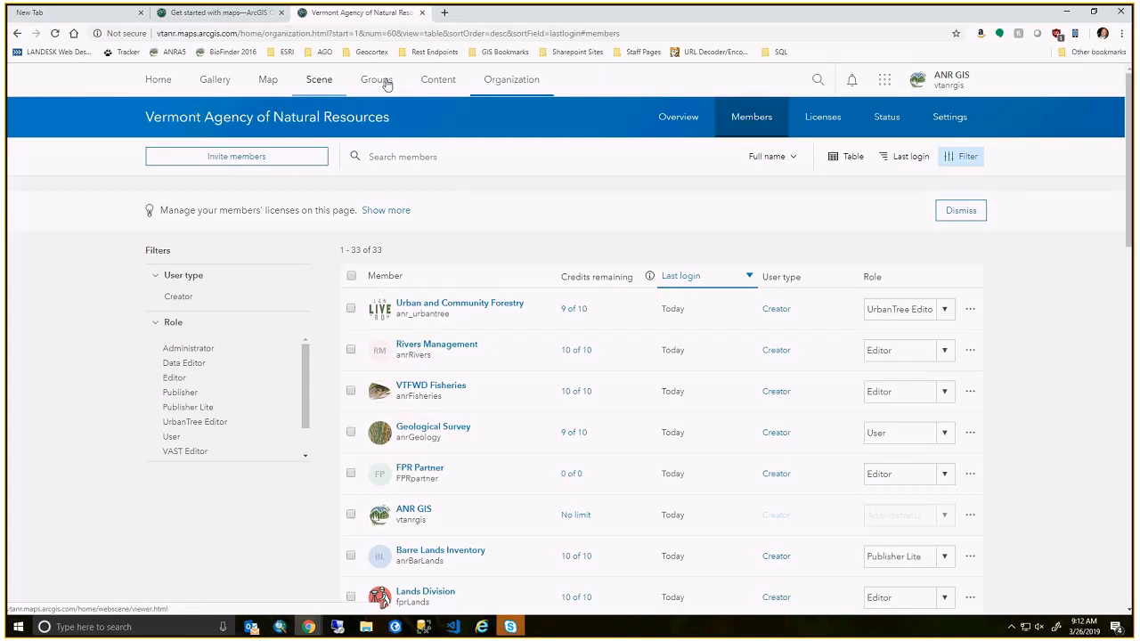
# Open My Content and look through the first page of items and their types.
pyautogui.click(437, 80)
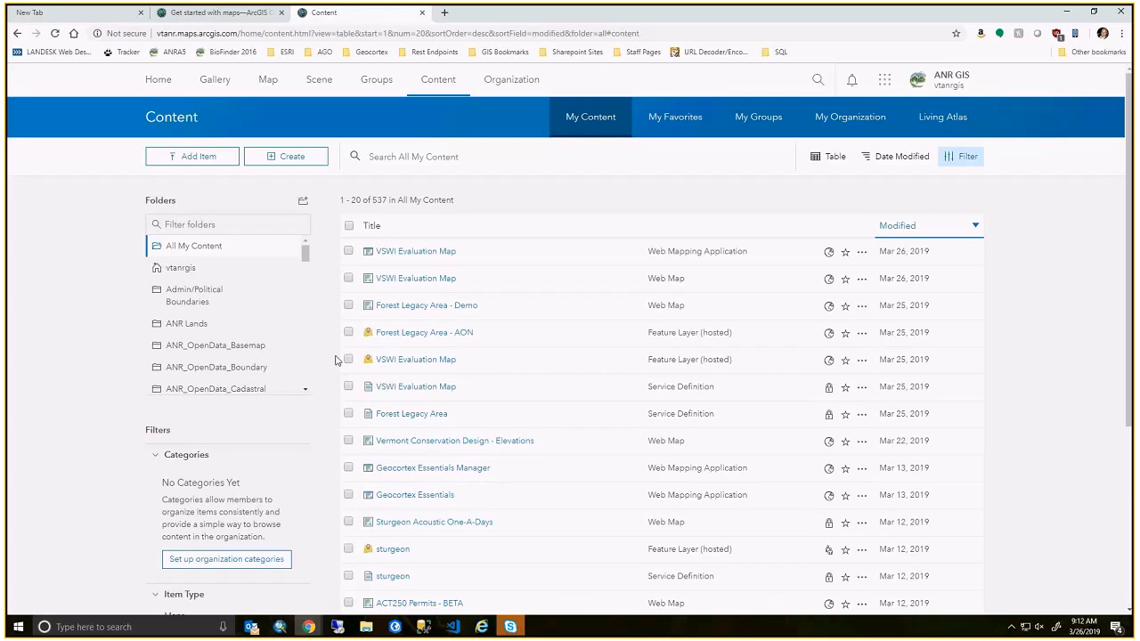
pyautogui.scroll(-2, 335, 360)
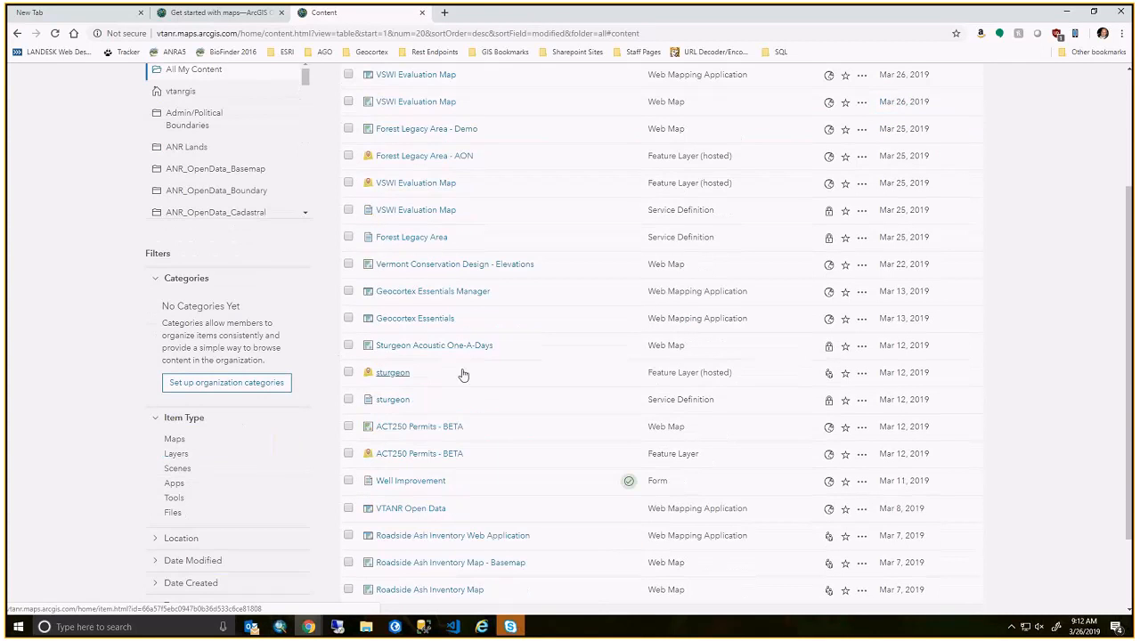
pyautogui.scroll(-2, 460, 374)
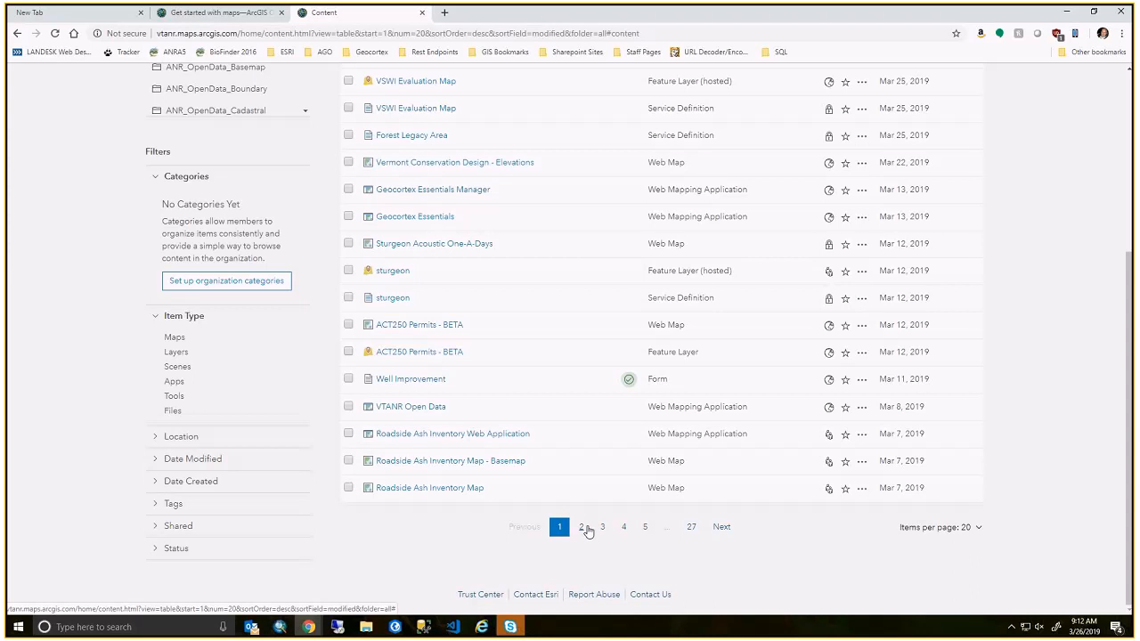
pyautogui.scroll(1, 589, 532)
pyautogui.scroll(-1, 588, 531)
pyautogui.scroll(1, 588, 532)
pyautogui.scroll(2, 589, 532)
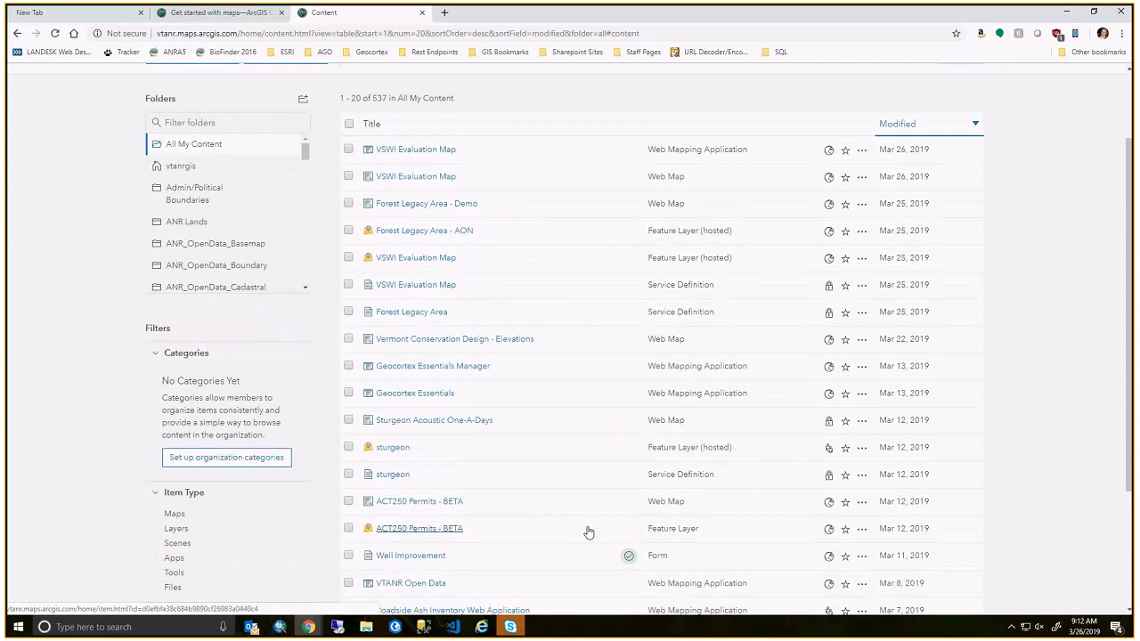
# Go to the second page of items in All My Content.
pyautogui.scroll(-3, 588, 531)
pyautogui.click(588, 527)
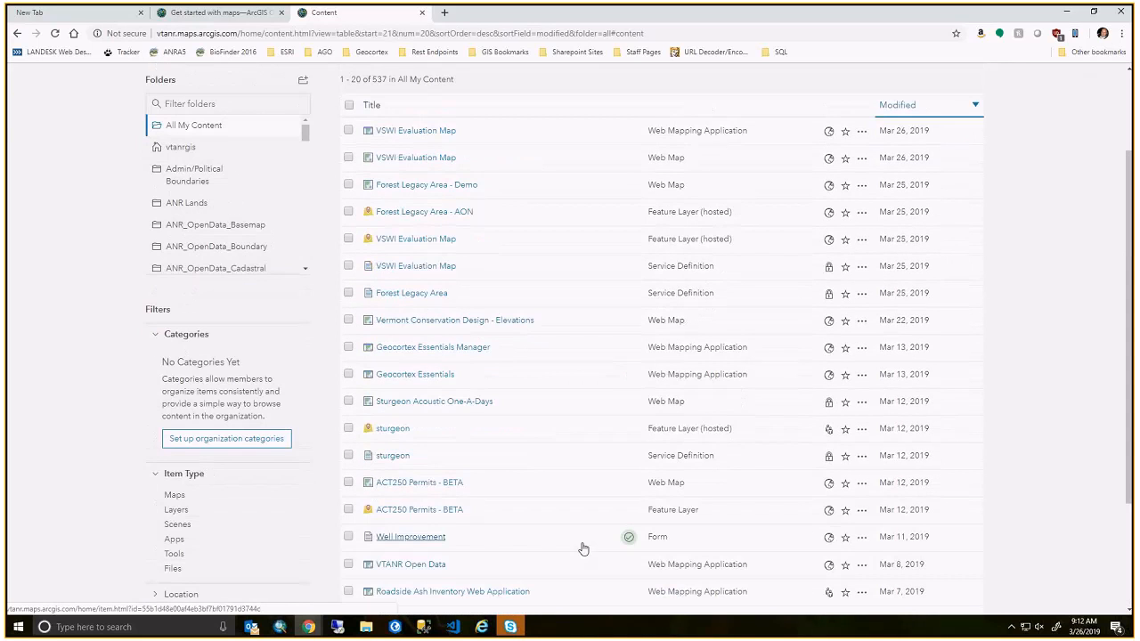
pyautogui.scroll(2, 670, 148)
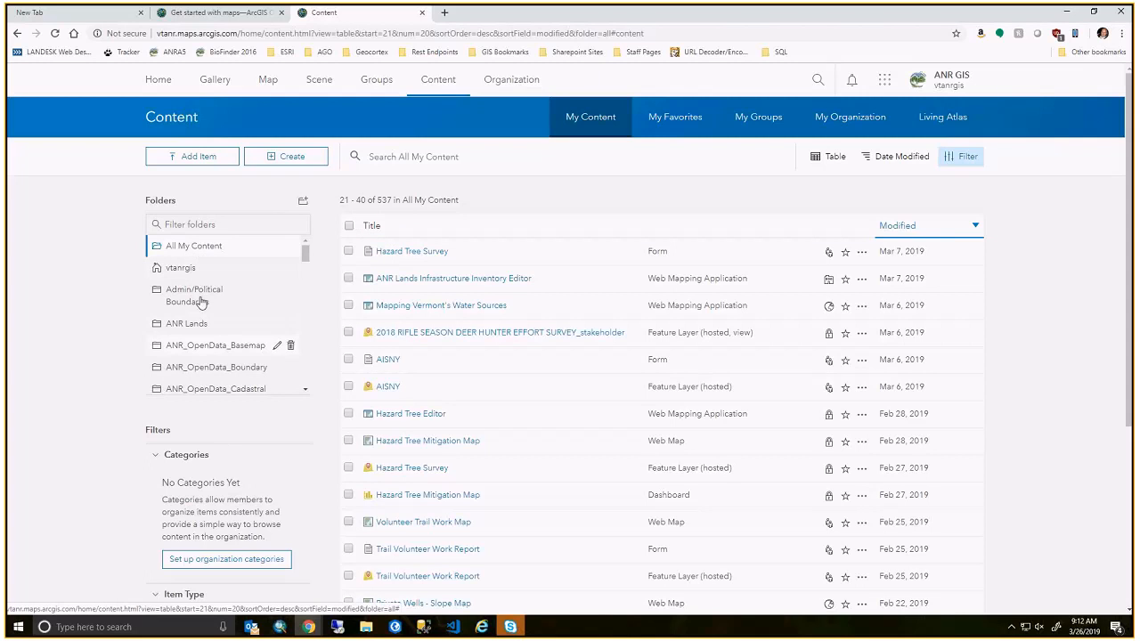
# Open the ANR_OpenData_Ecologic folder and look through its feature layers.
pyautogui.scroll(-1, 177, 312)
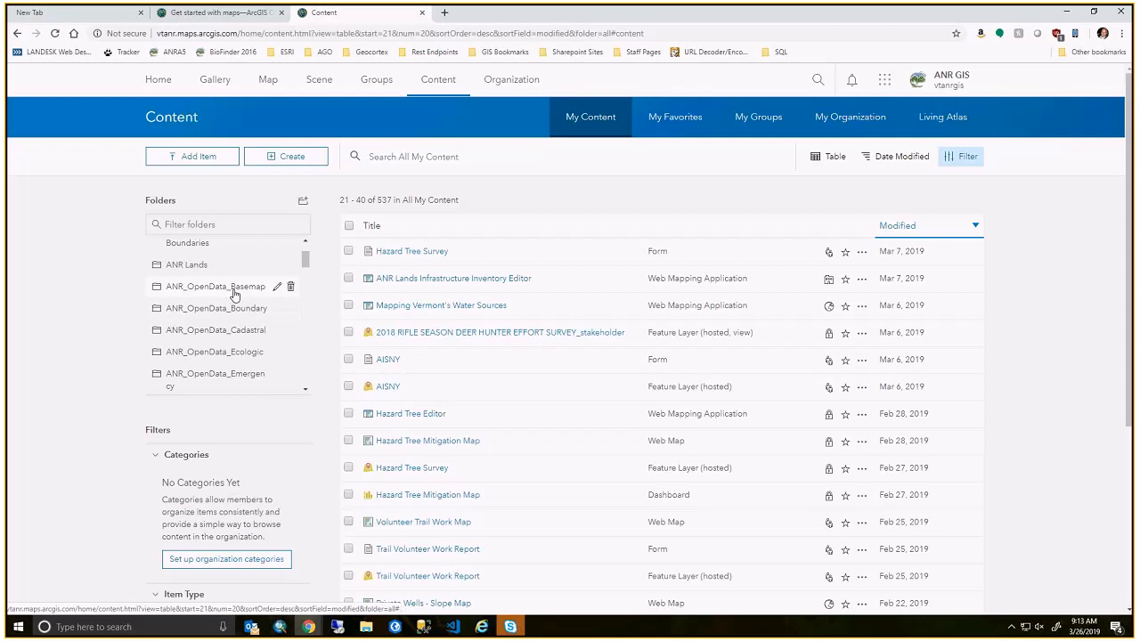
pyautogui.scroll(-1, 239, 311)
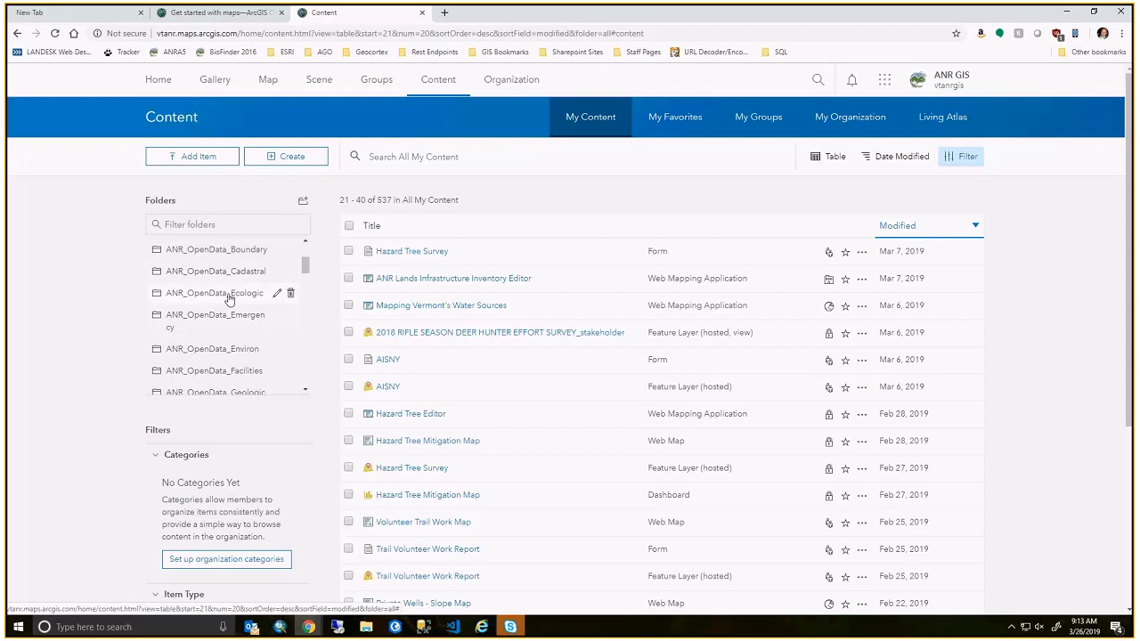
pyautogui.click(229, 299)
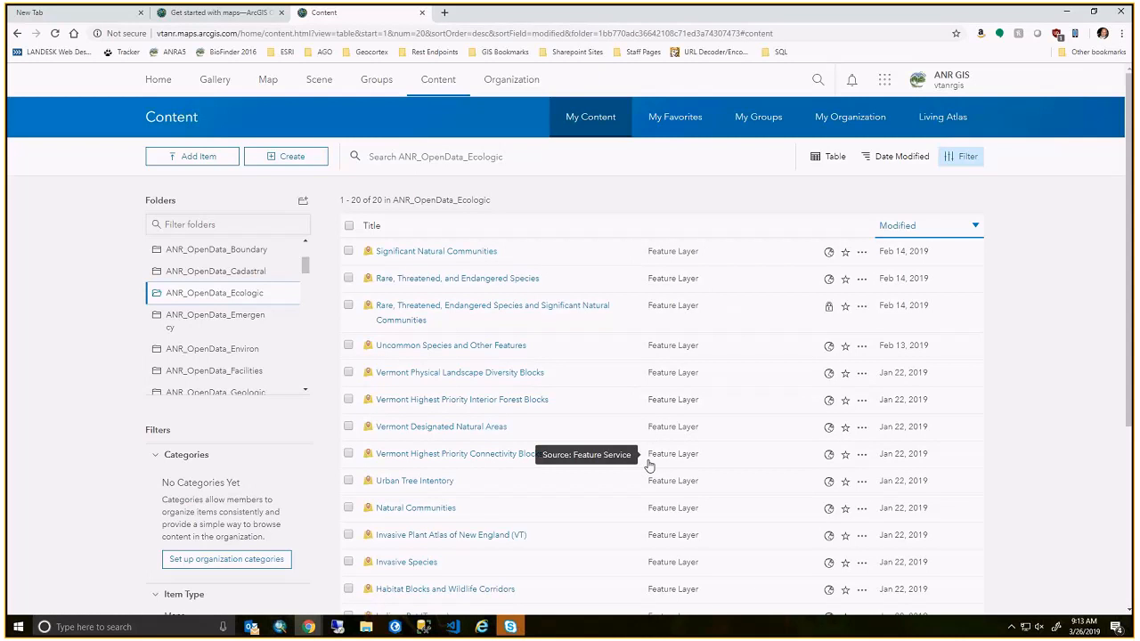
pyautogui.scroll(-2, 649, 465)
pyautogui.scroll(-2, 649, 465)
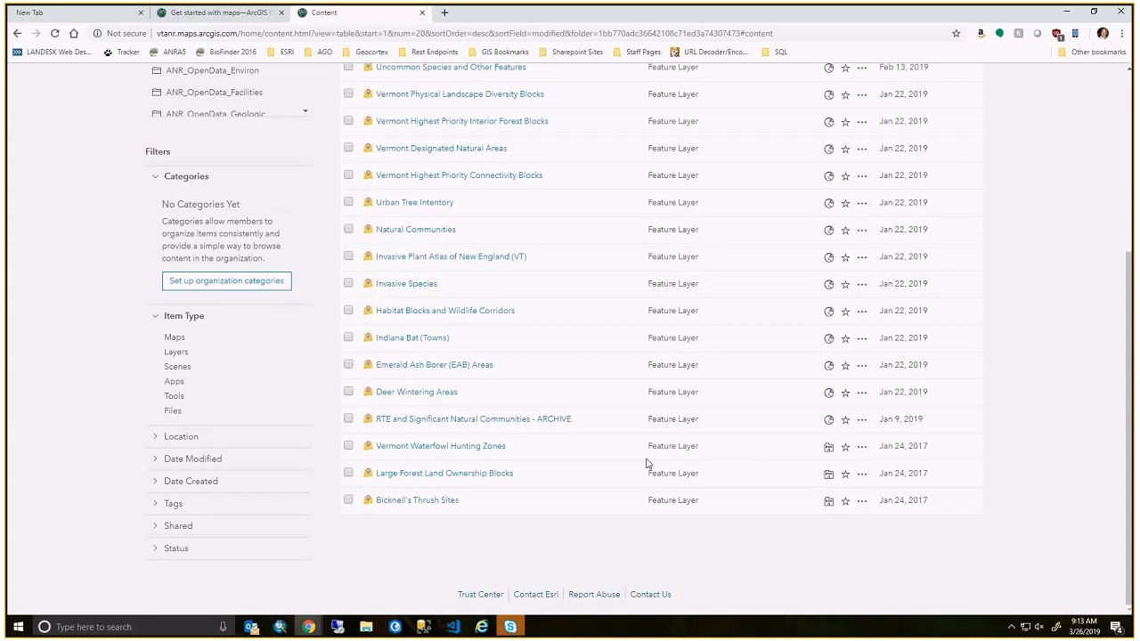
# View the Deer Wintering Areas layer's item description and metadata, and return to the folder's item list.
pyautogui.click(406, 394)
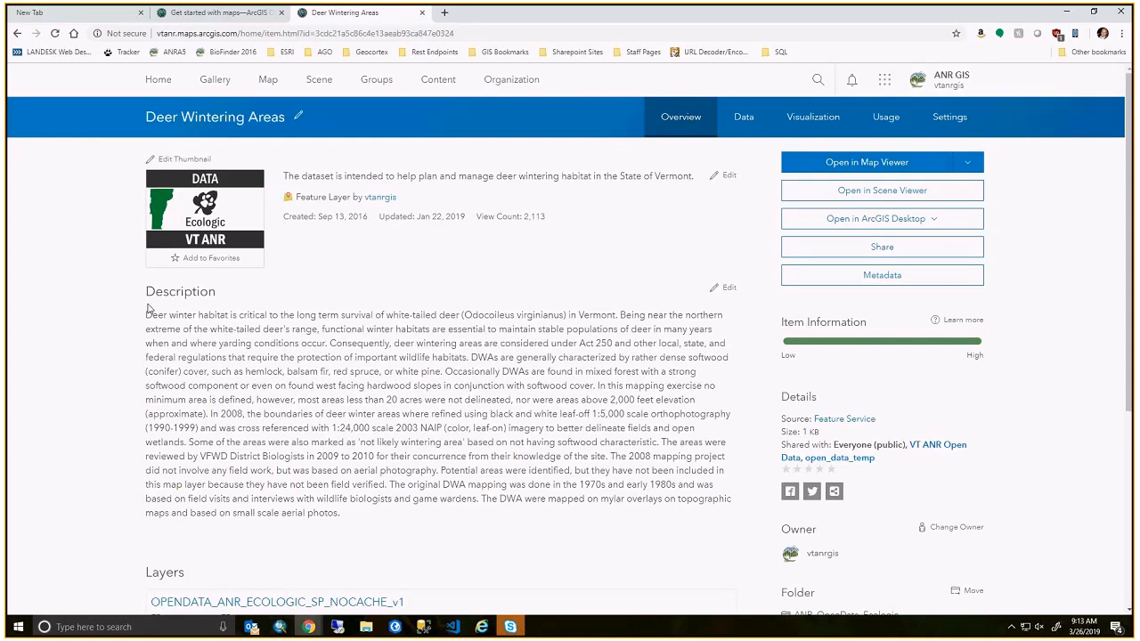
pyautogui.click(912, 279)
pyautogui.hotkey('alt', 'Left')
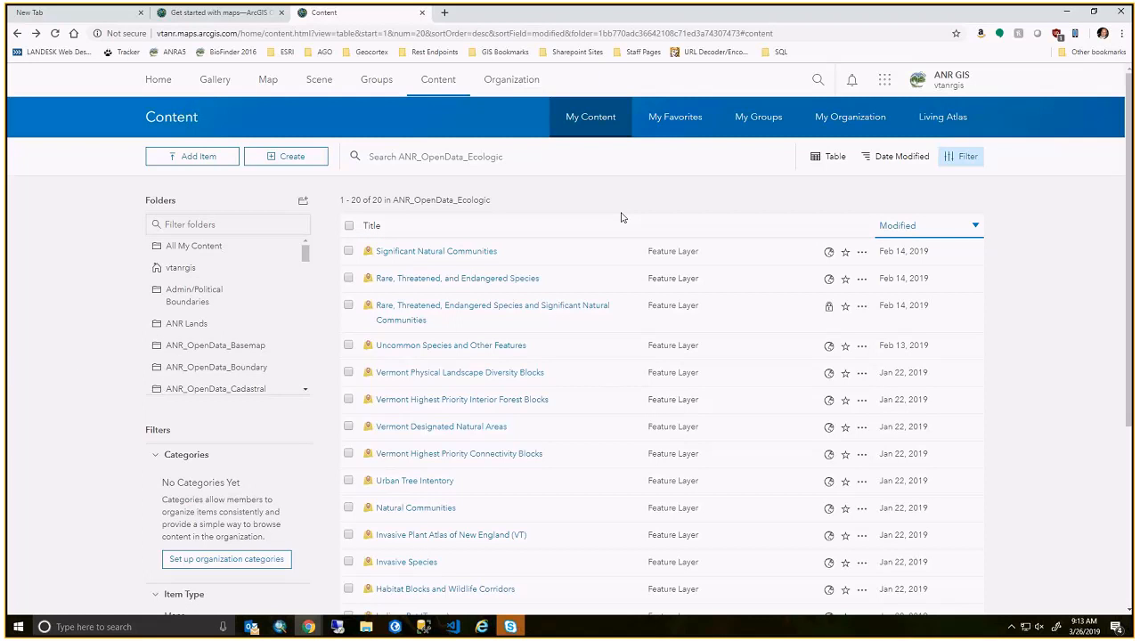
# Look through the list of content folders beyond the ANR_OpenData folders.
pyautogui.moveTo(305, 253); pyautogui.dragTo(300, 288)
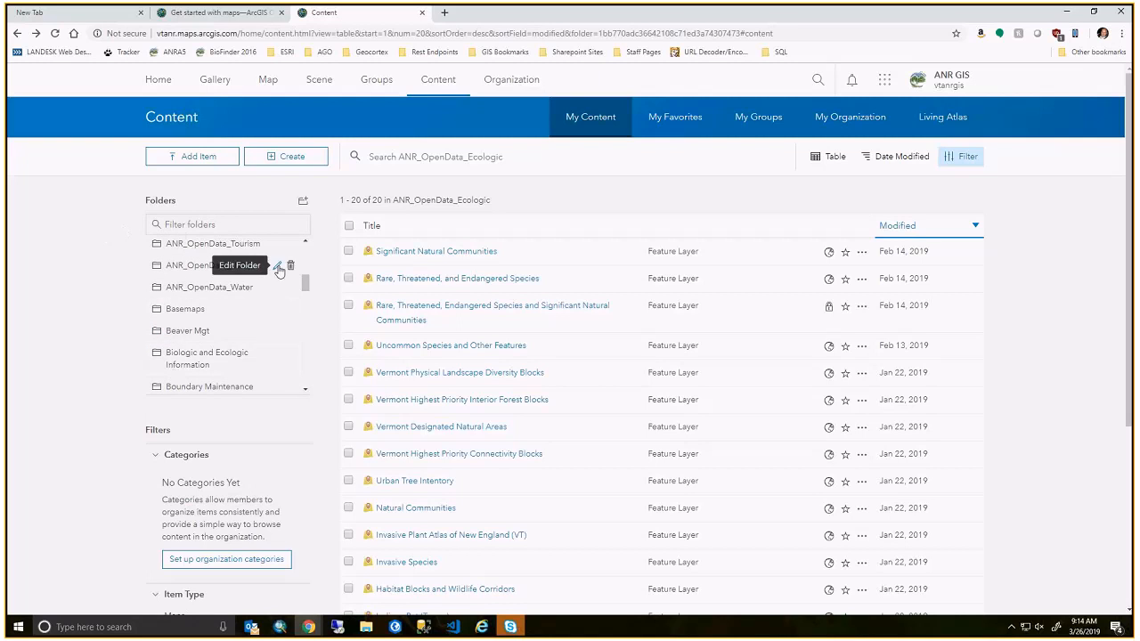
pyautogui.moveTo(309, 288); pyautogui.dragTo(306, 301)
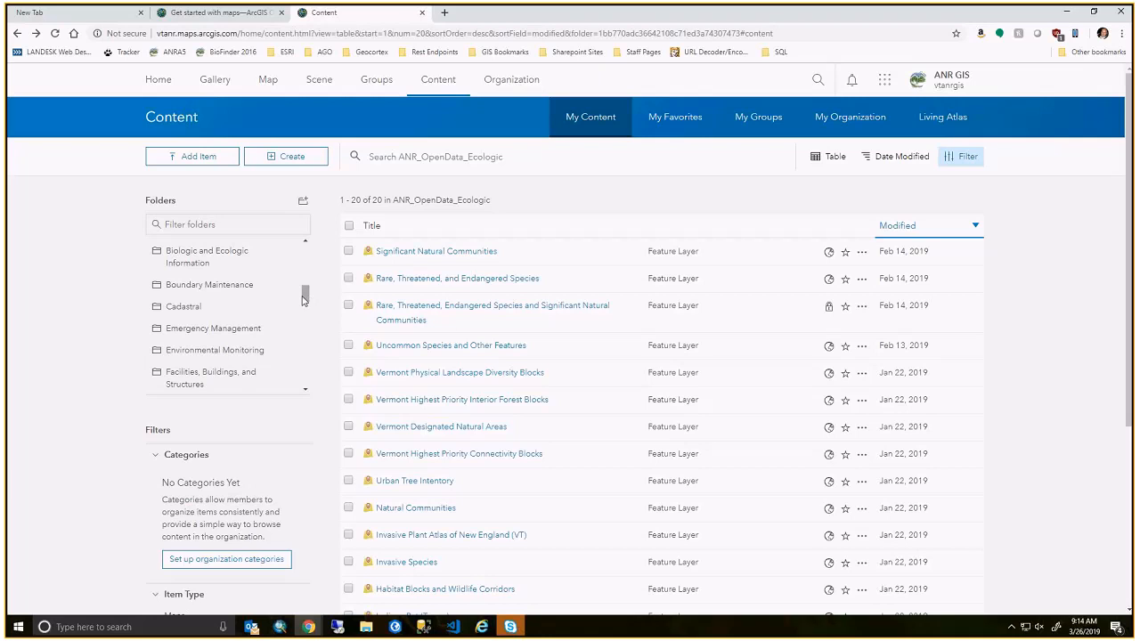
pyautogui.scroll(1, 305, 294)
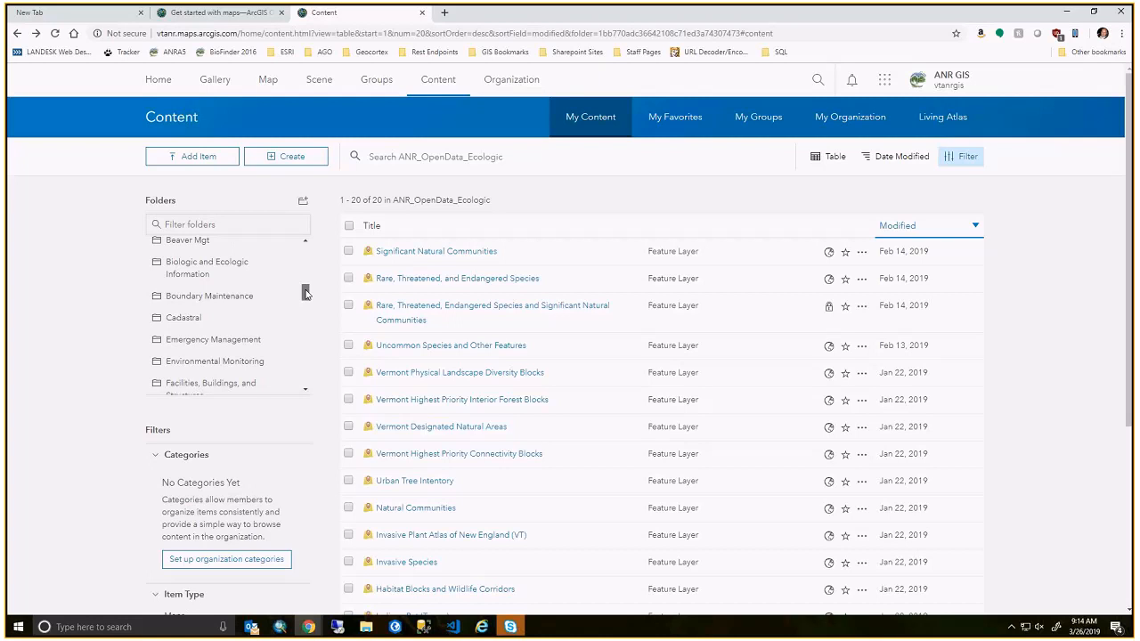
pyautogui.moveTo(305, 294); pyautogui.dragTo(306, 294)
# Select the Rare, Threatened, and Endangered Species layer, view the folders it could be moved to, and cancel and deselect it.
pyautogui.click(348, 278)
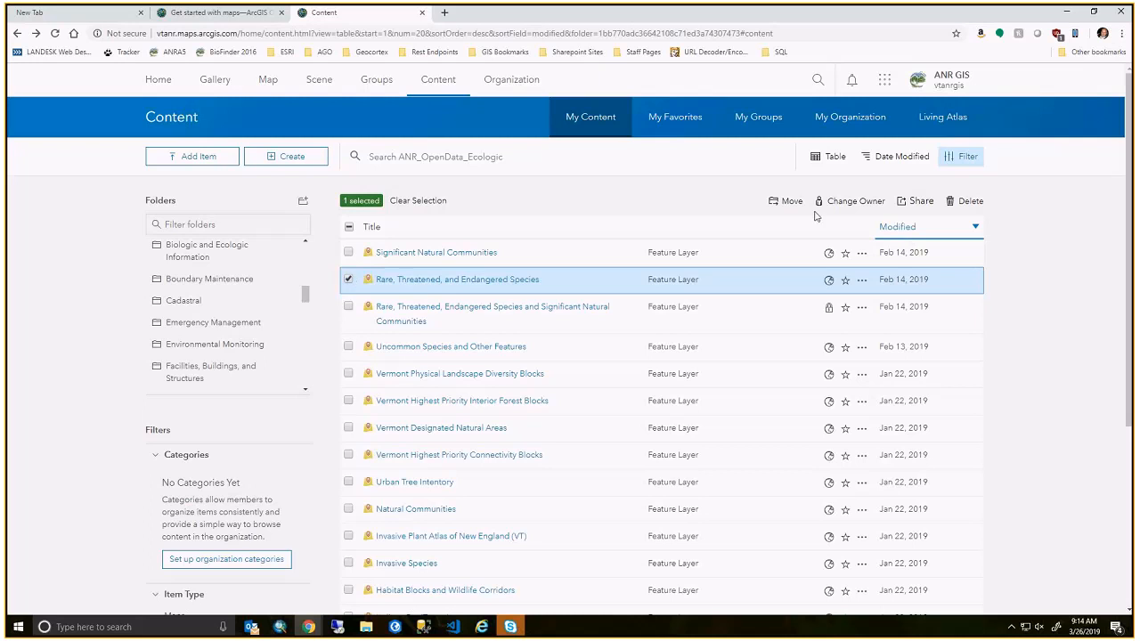
pyautogui.click(780, 201)
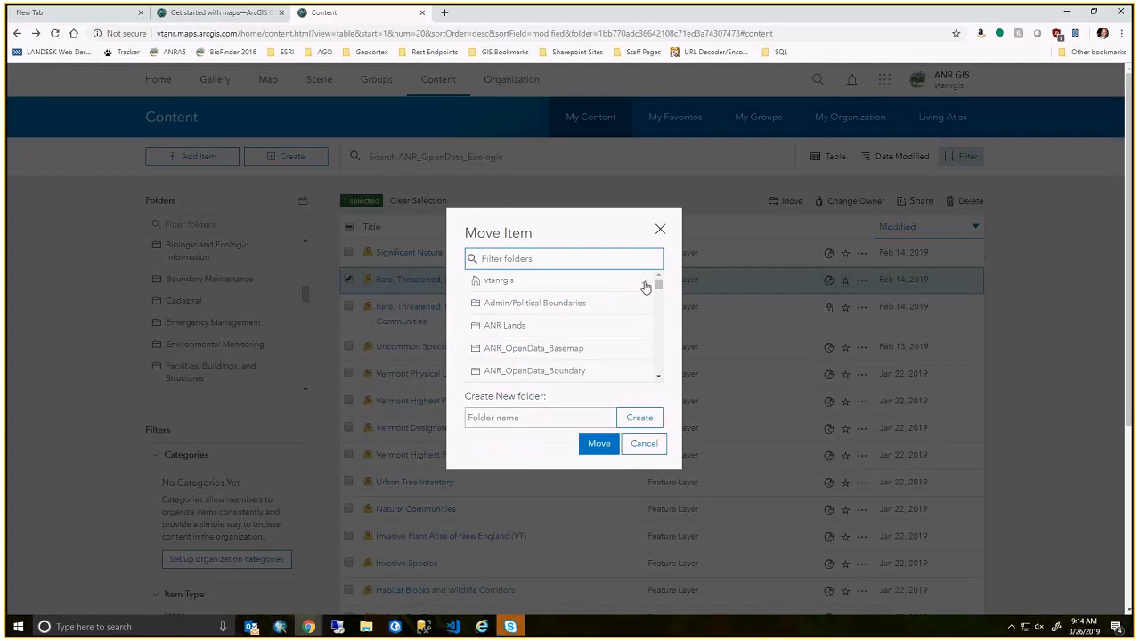
pyautogui.moveTo(658, 285); pyautogui.dragTo(667, 260)
pyautogui.click(644, 444)
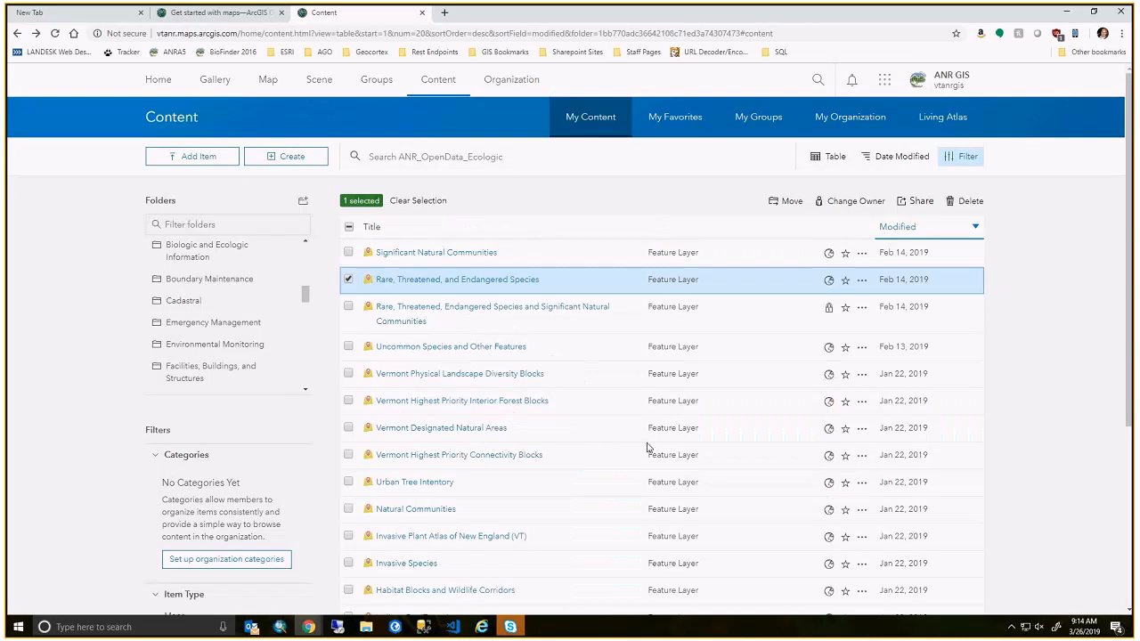
pyautogui.click(348, 279)
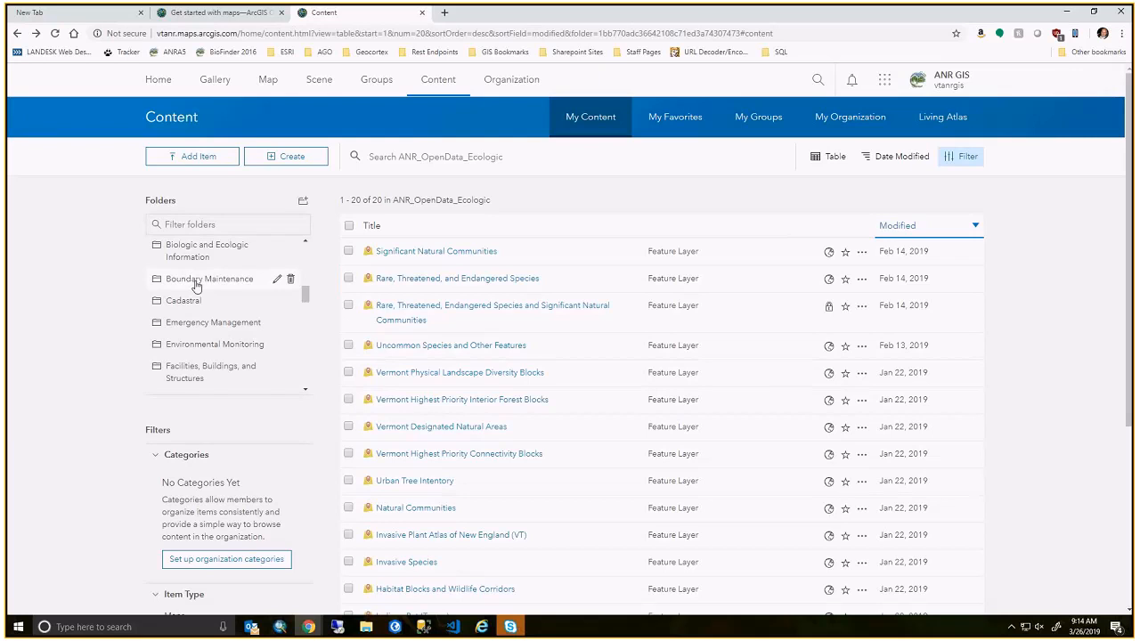
# Return to the start of the folder list and review the ecologic feature layers, their sharing icons and modified dates.
pyautogui.scroll(5, 196, 285)
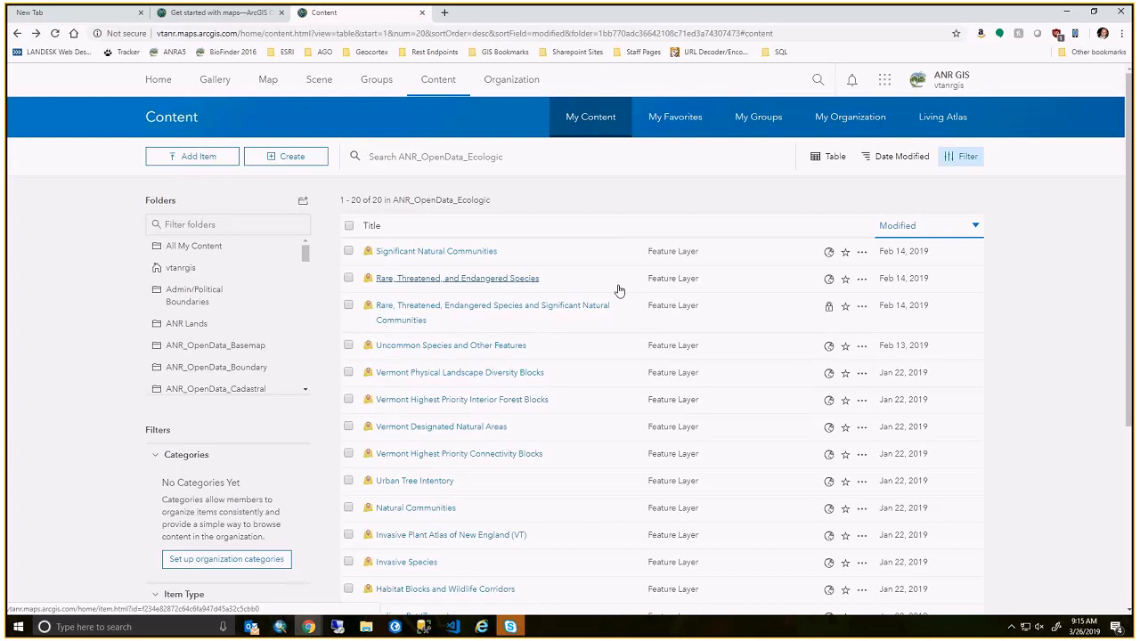
pyautogui.scroll(-1, 522, 330)
pyautogui.scroll(-4, 521, 330)
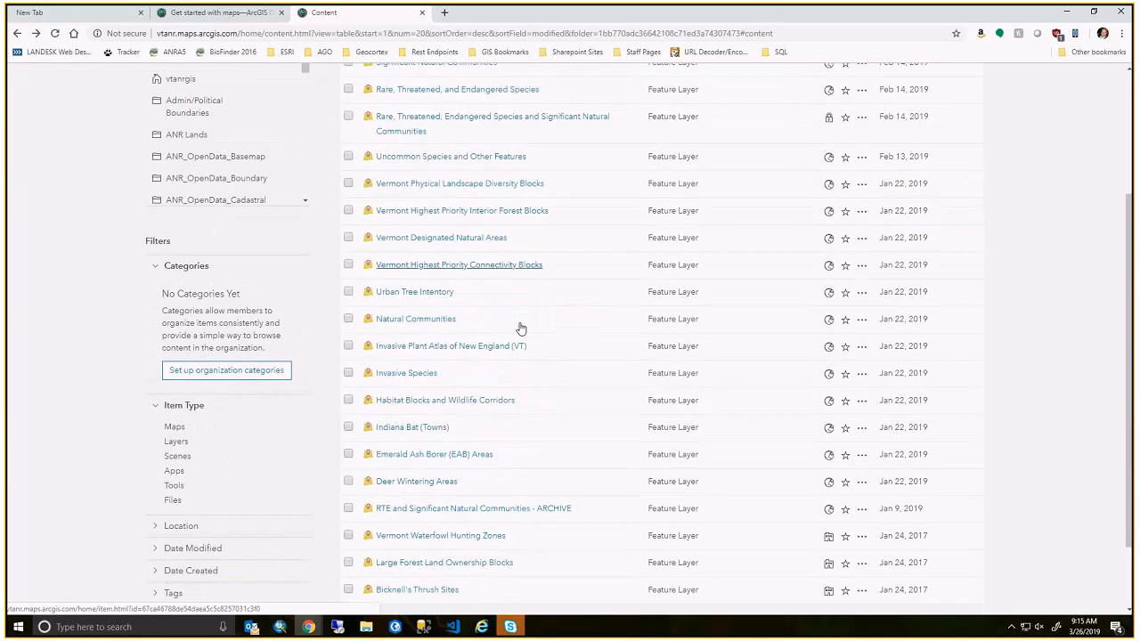
pyautogui.scroll(1, 496, 312)
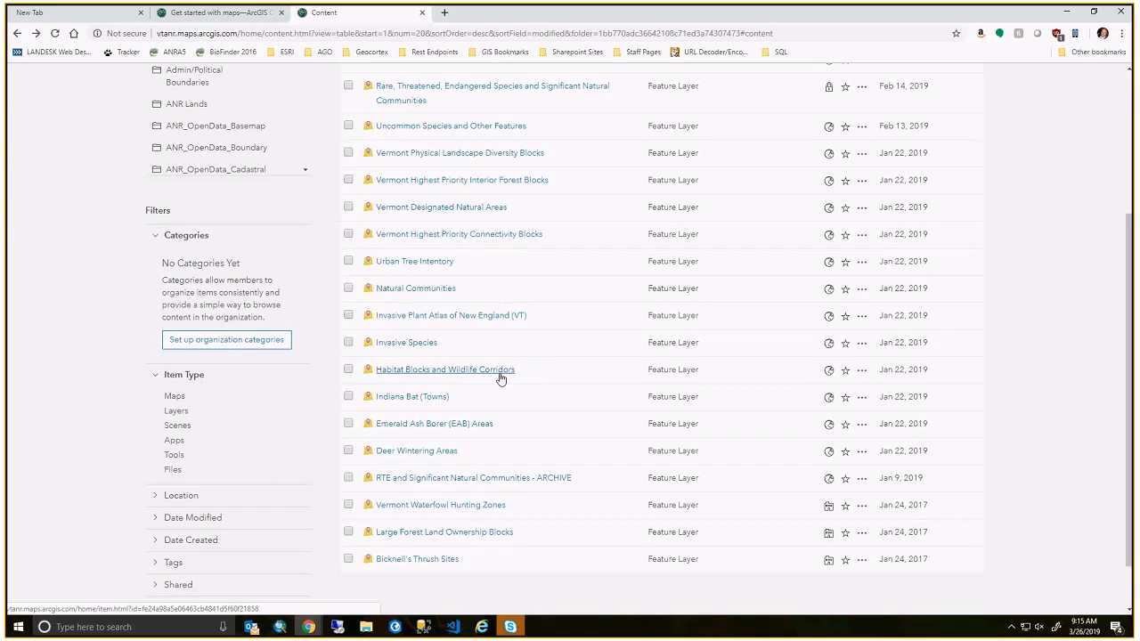
pyautogui.scroll(2, 490, 358)
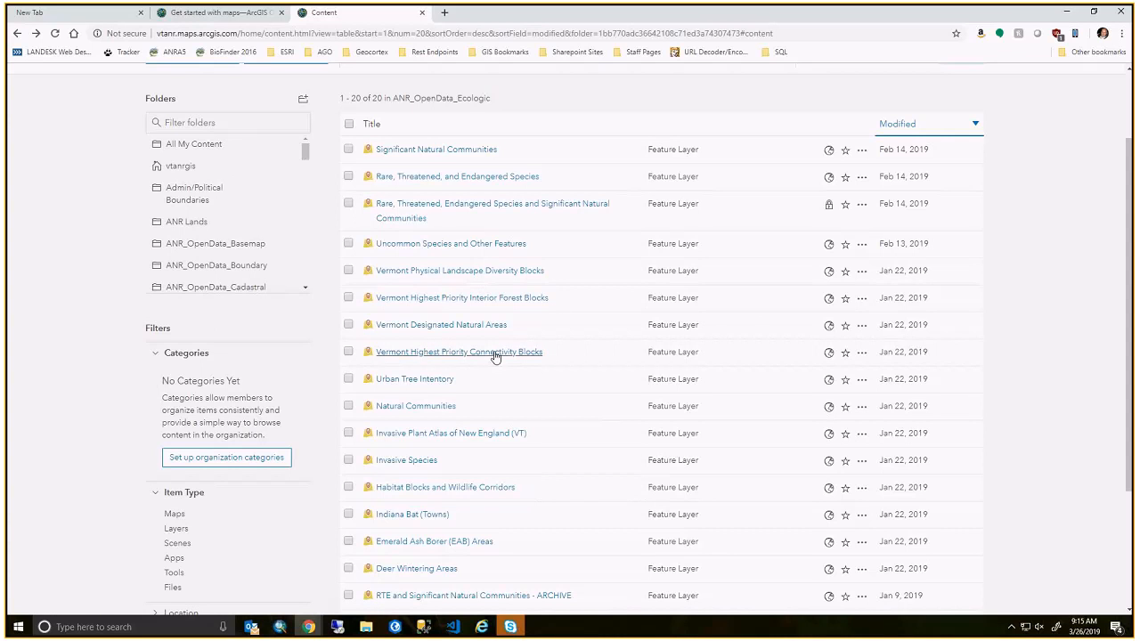
pyautogui.scroll(2, 496, 356)
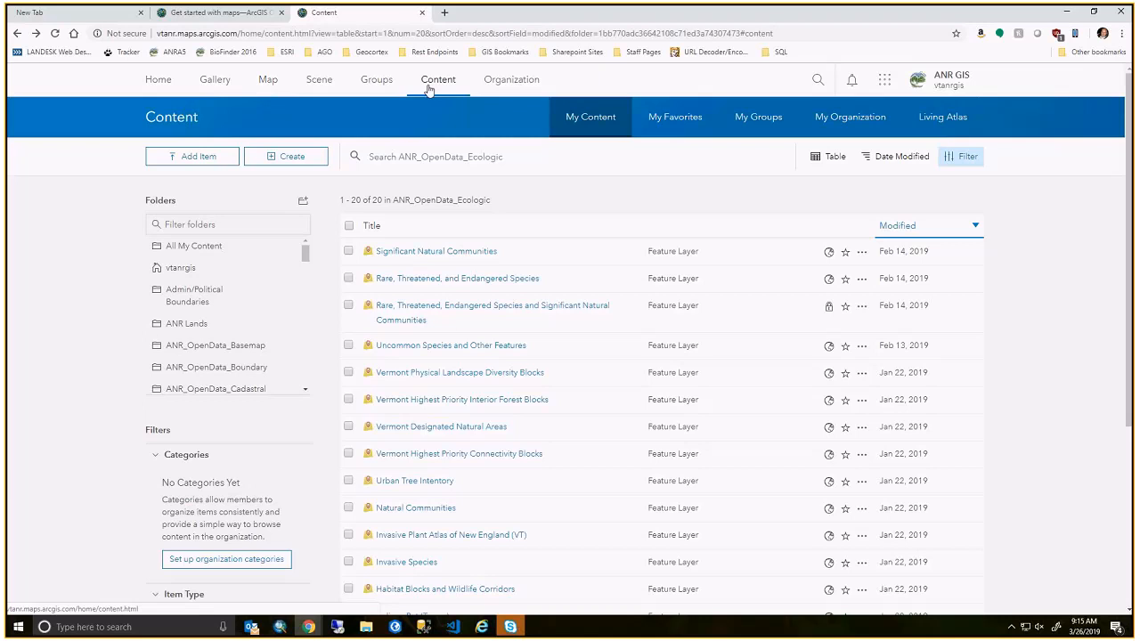
# Open the map viewer and look at the map's legend and contents, ending on the contents list.
pyautogui.click(267, 82)
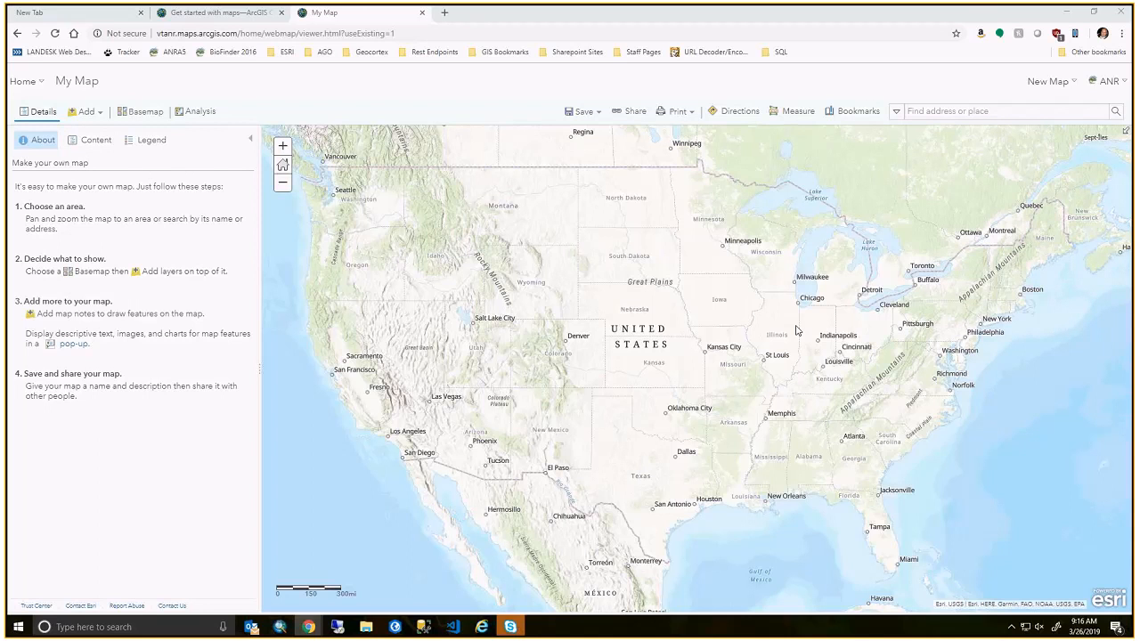
pyautogui.click(95, 139)
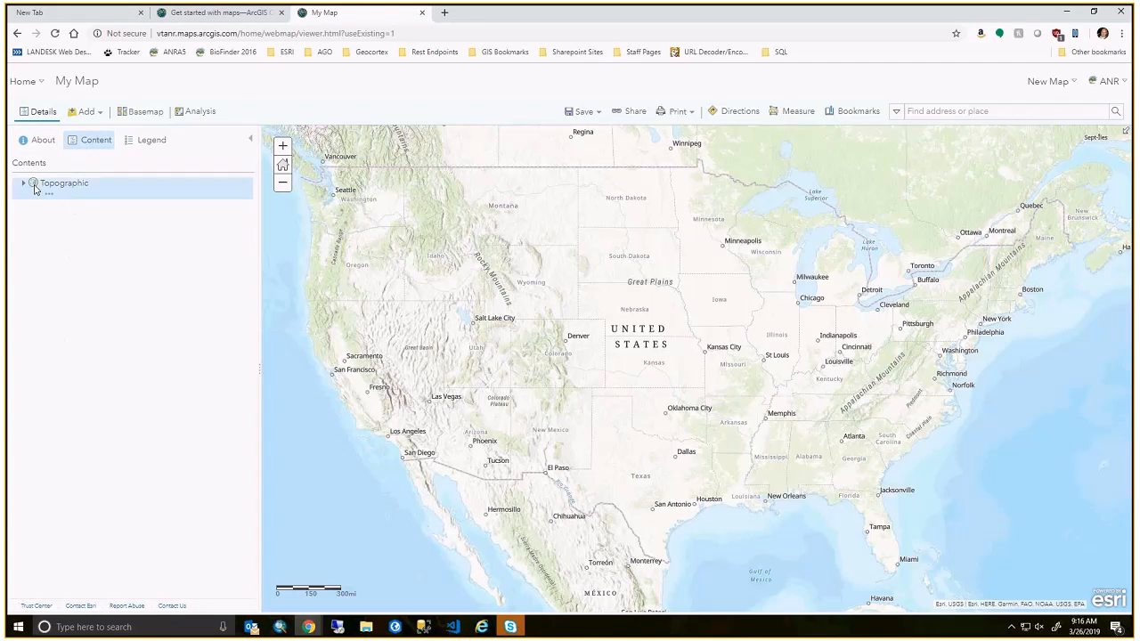
pyautogui.click(150, 140)
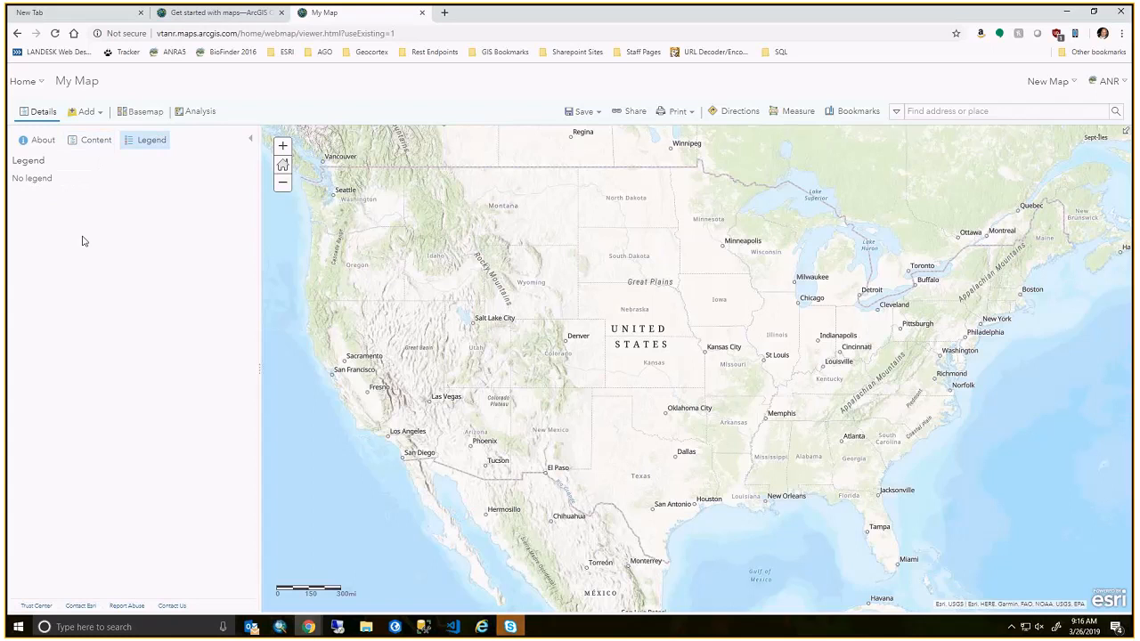
pyautogui.click(77, 146)
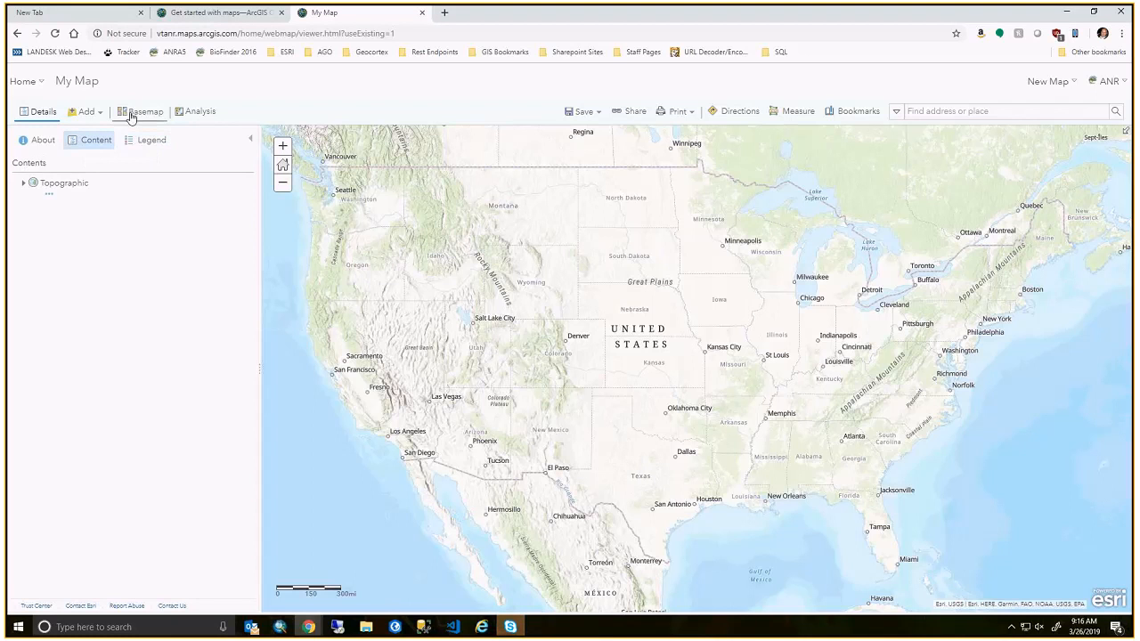
# Change the basemap to Imagery and zoom the map to the Vermont area.
pyautogui.click(134, 113)
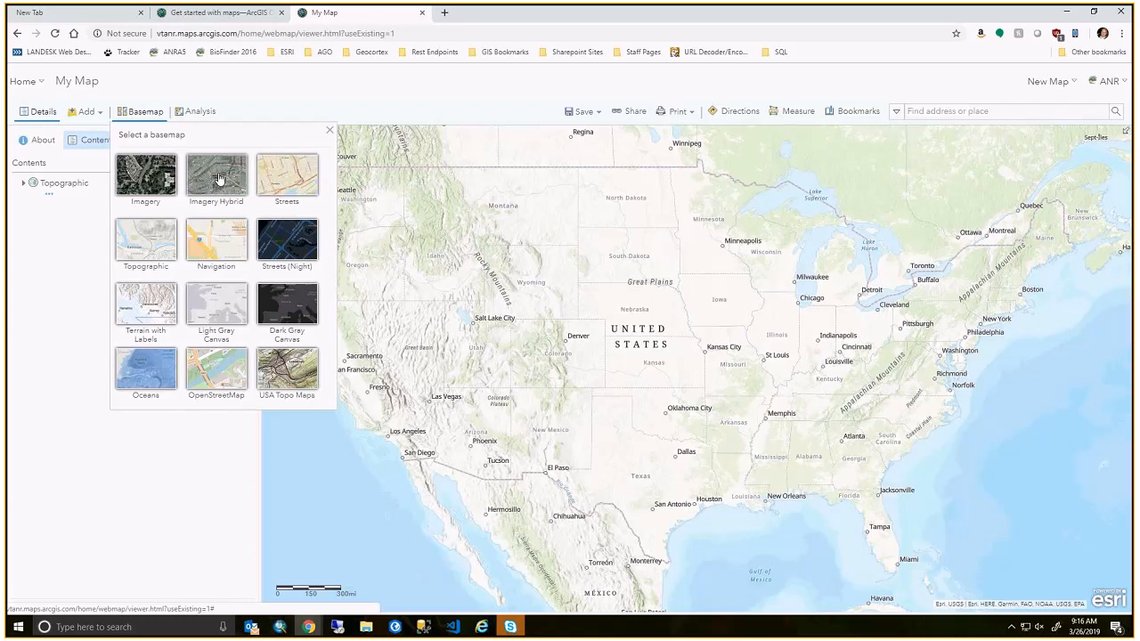
pyautogui.click(139, 179)
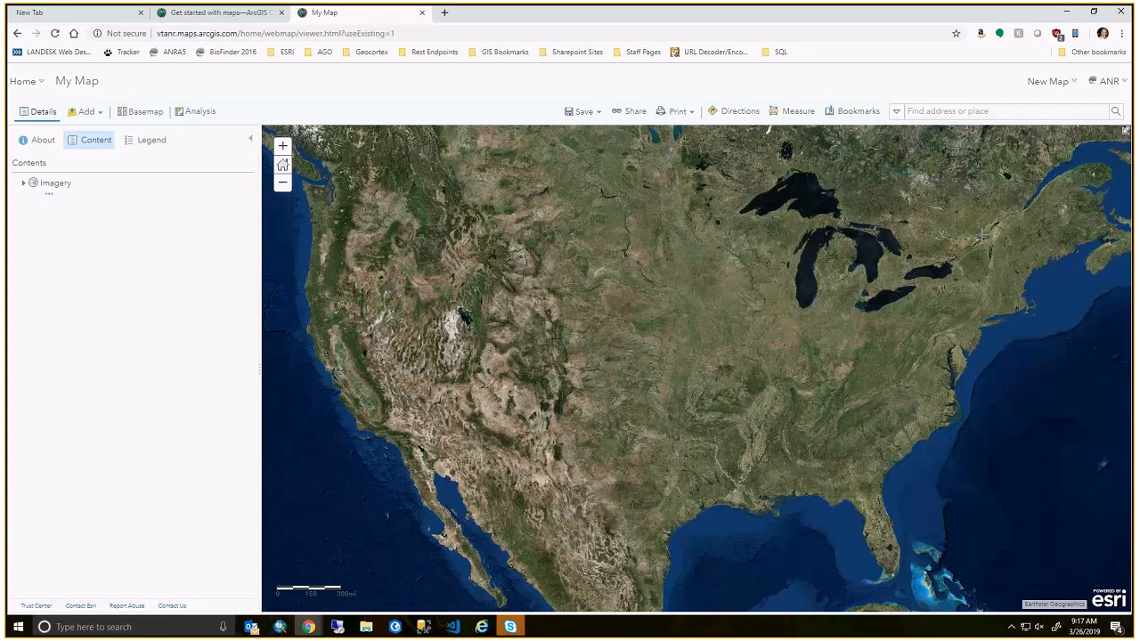
pyautogui.moveTo(983, 234); pyautogui.dragTo(1018, 288)
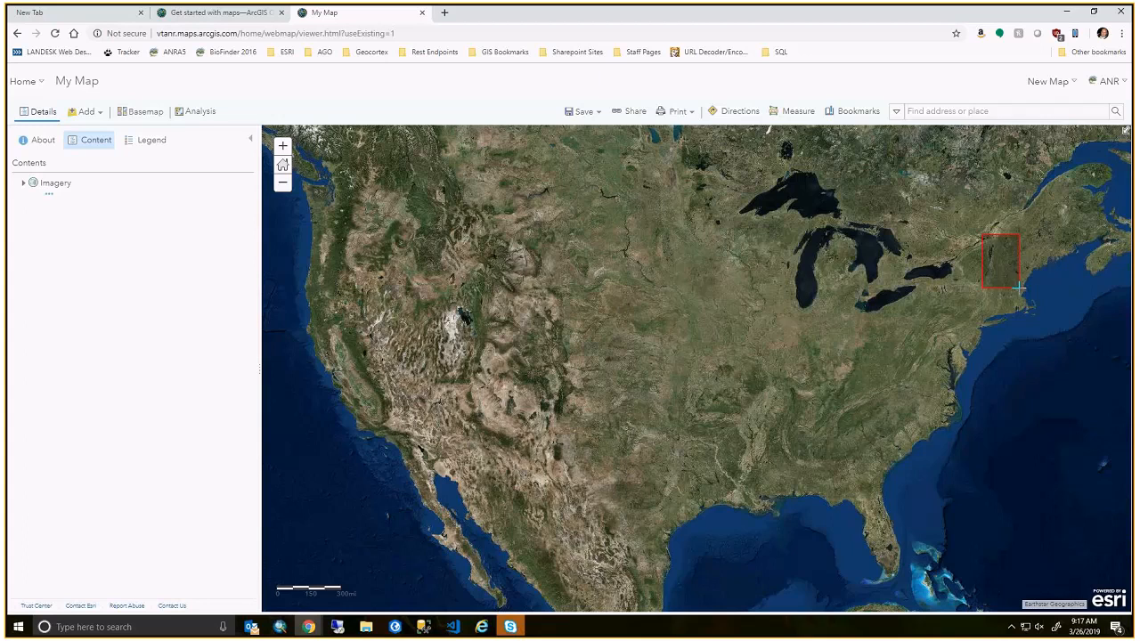
pyautogui.moveTo(1018, 287); pyautogui.dragTo(1020, 290)
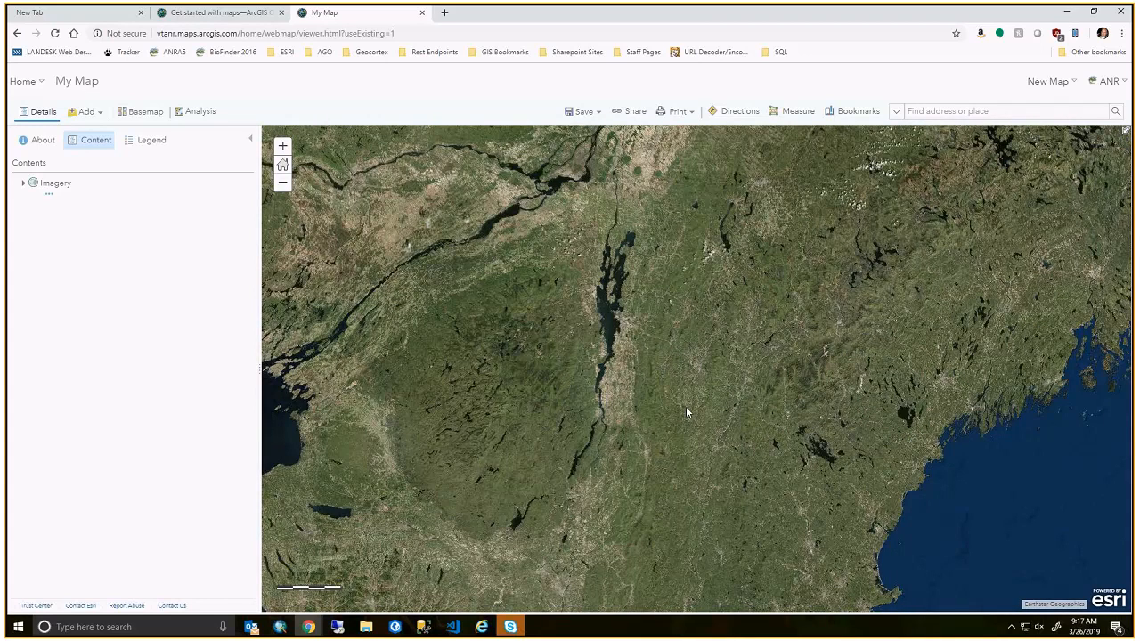
pyautogui.moveTo(686, 407); pyautogui.dragTo(673, 358)
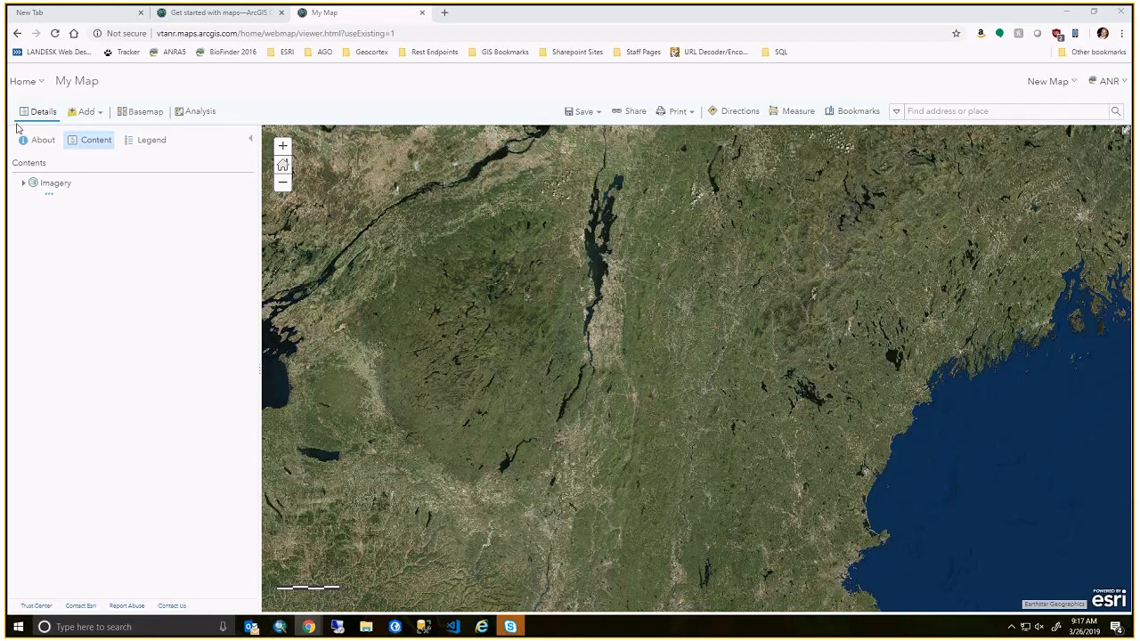
# Start a search for layers to add and set its source to My Organization.
pyautogui.click(103, 119)
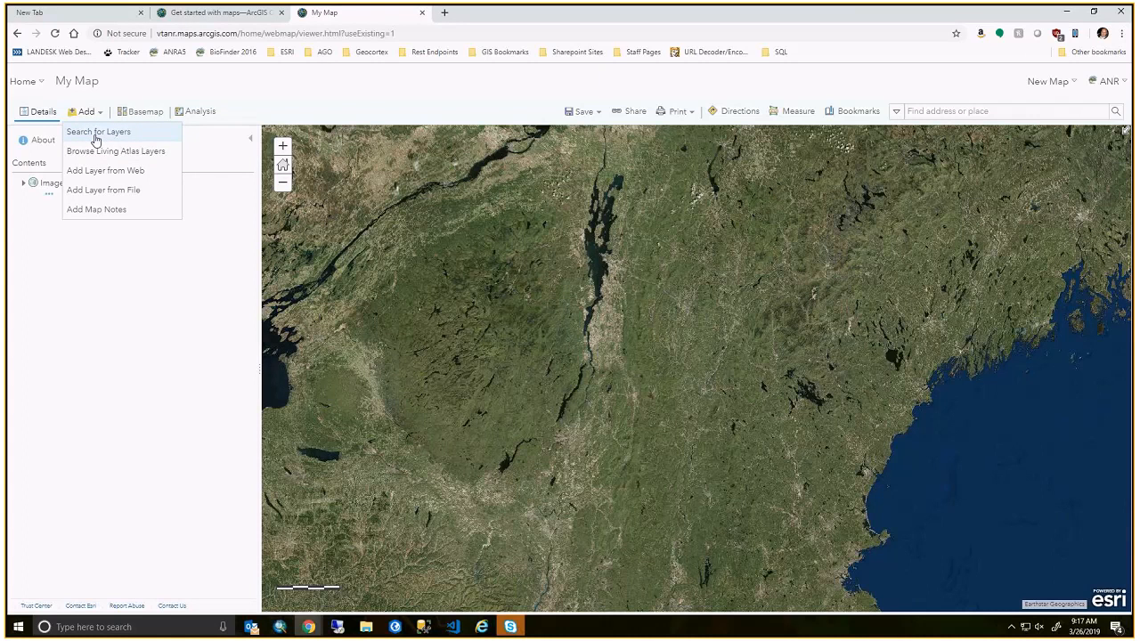
pyautogui.click(95, 133)
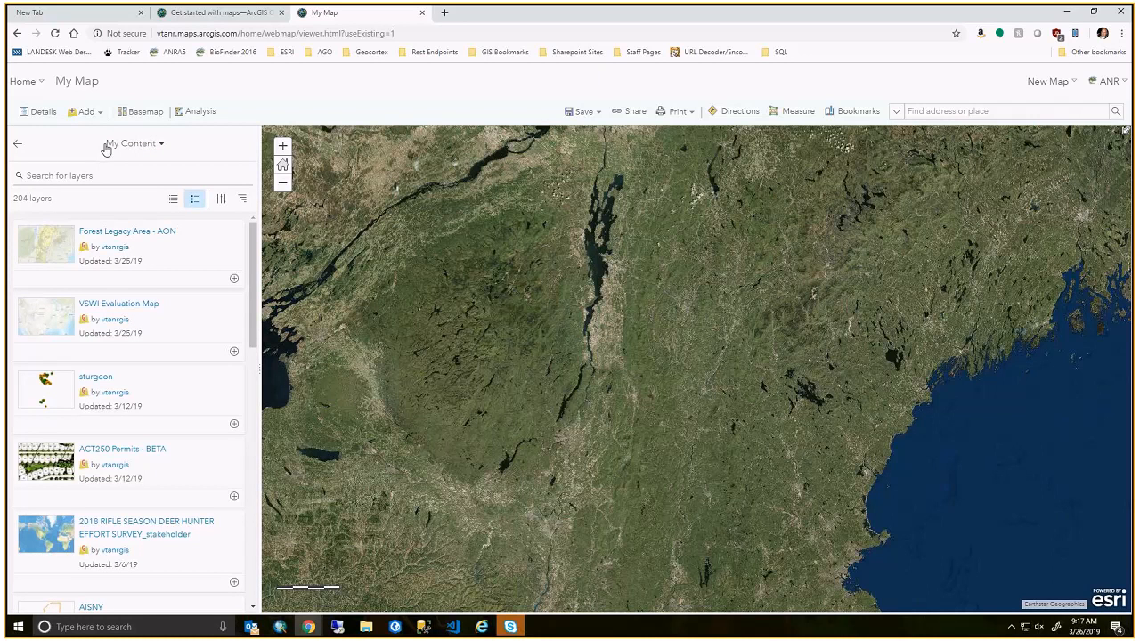
pyautogui.click(161, 145)
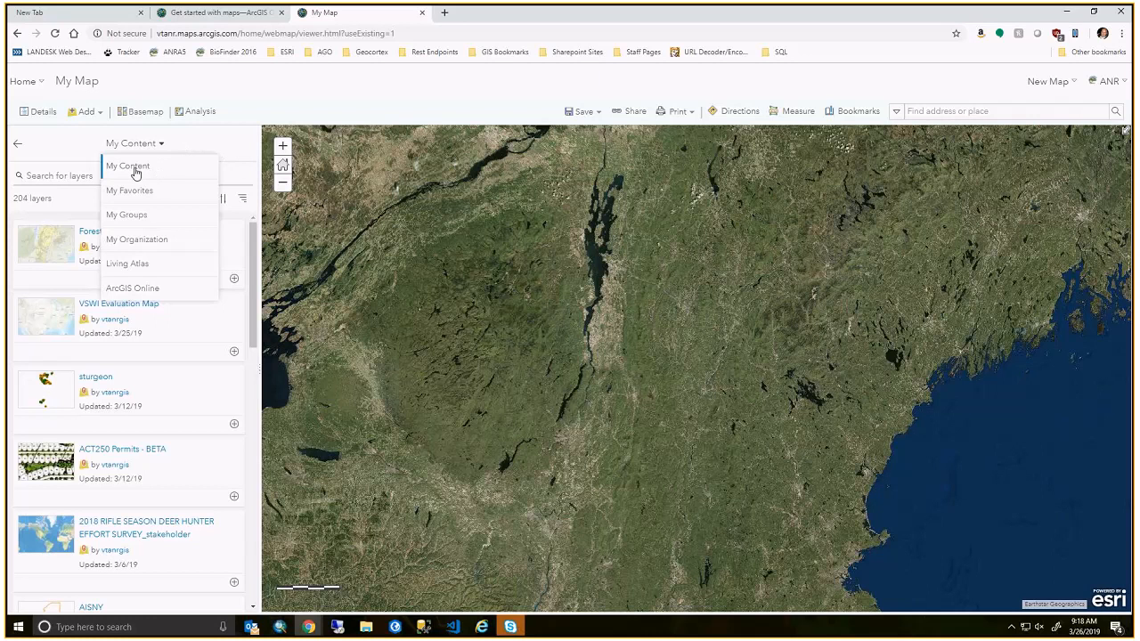
pyautogui.click(191, 149)
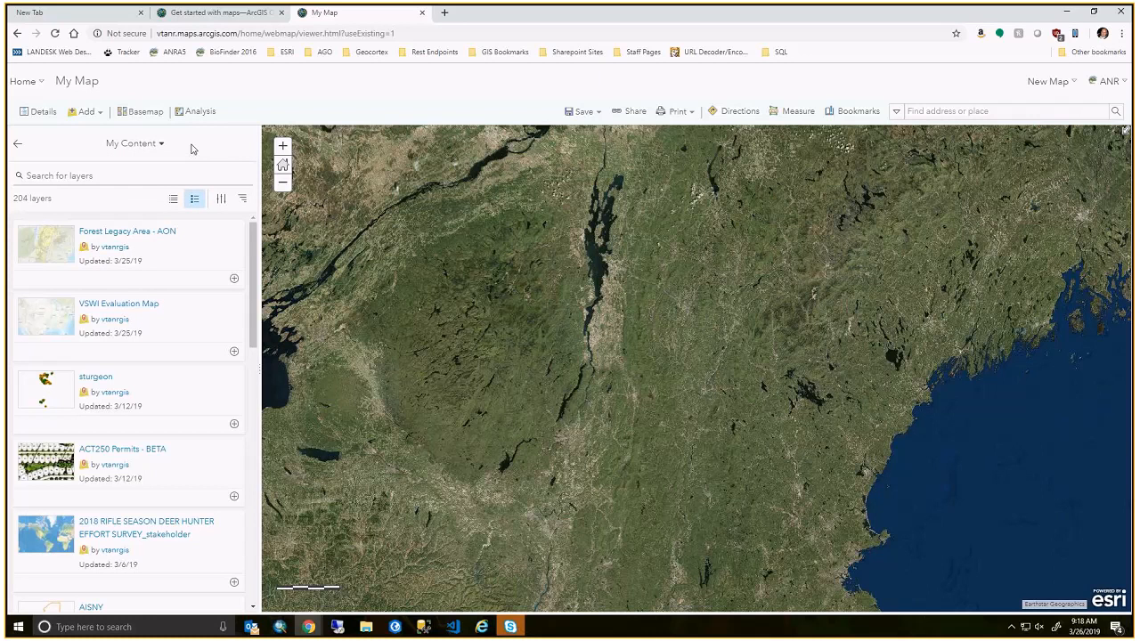
pyautogui.click(192, 148)
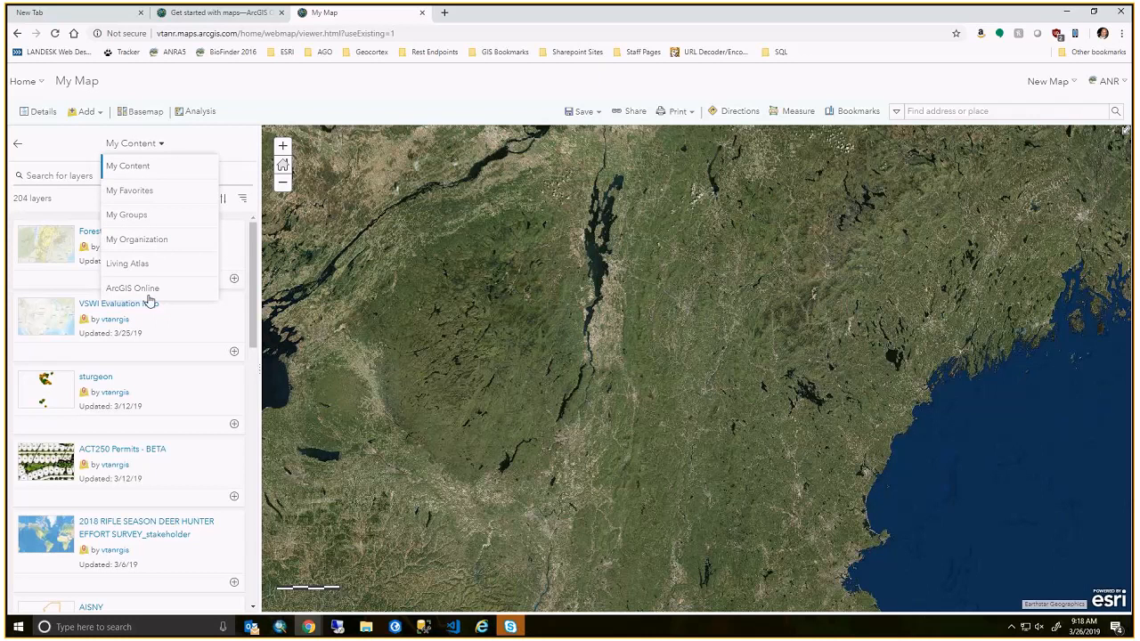
pyautogui.click(143, 239)
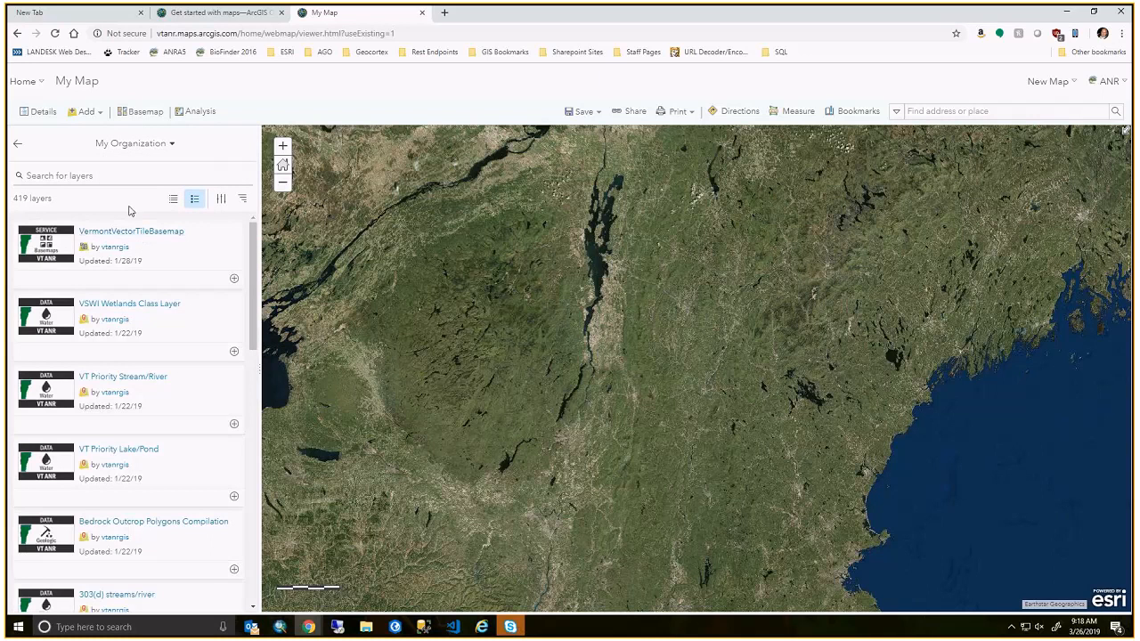
# Search the organization's layers for "basemap", add Vermont Basemap - Stylized to the map and return to the contents list.
pyautogui.click(81, 175)
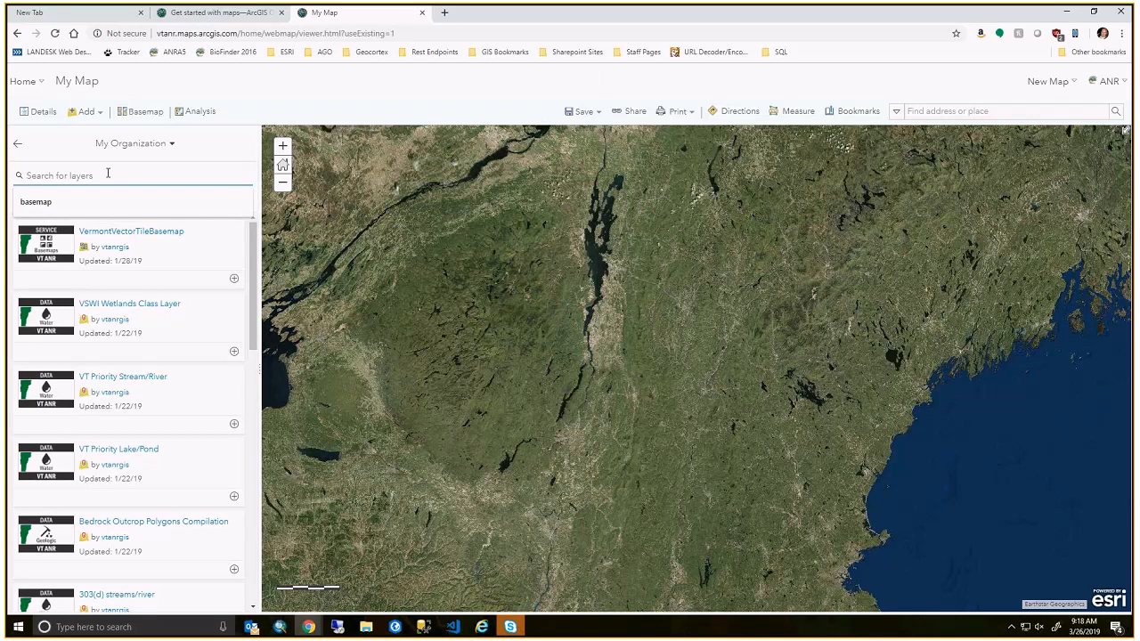
pyautogui.click(202, 193)
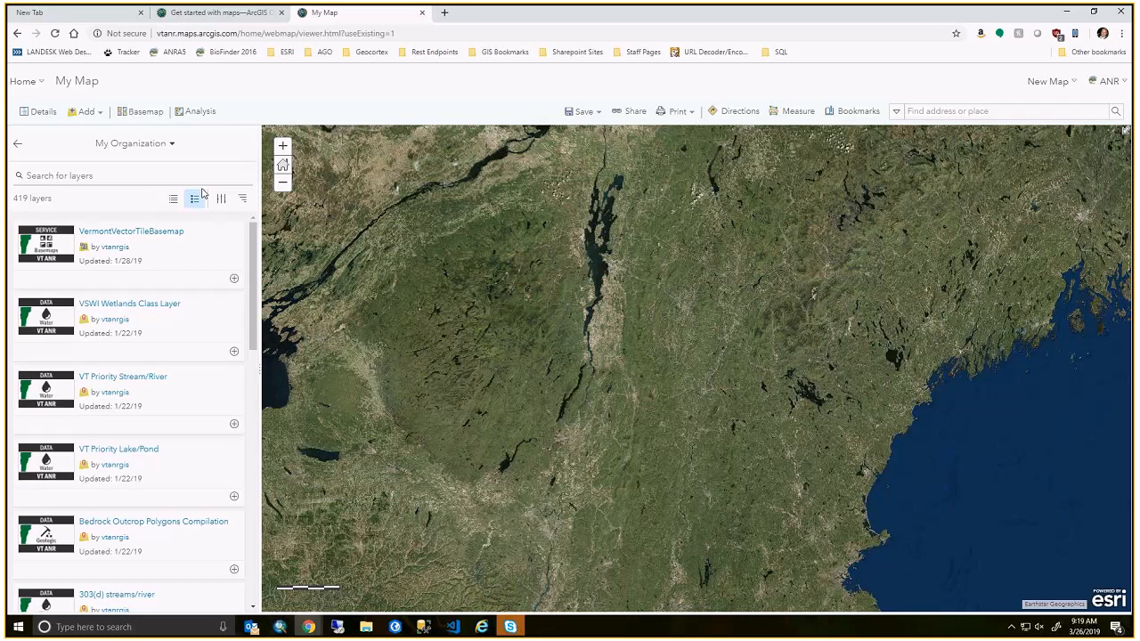
pyautogui.click(120, 177)
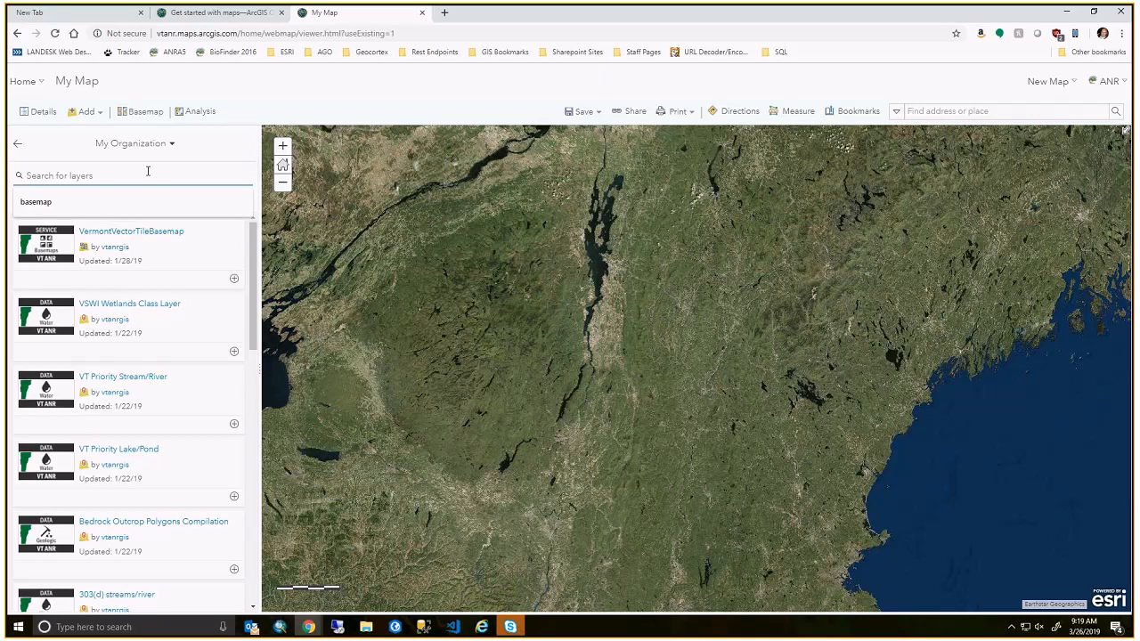
pyautogui.write('basemap')
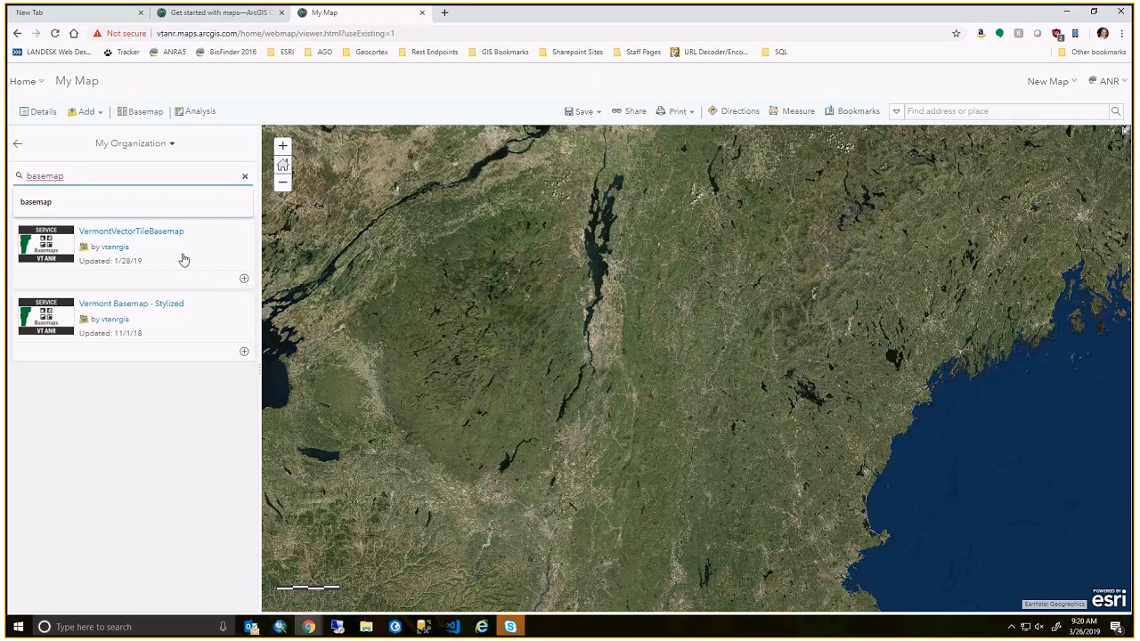
pyautogui.click(244, 353)
pyautogui.click(19, 146)
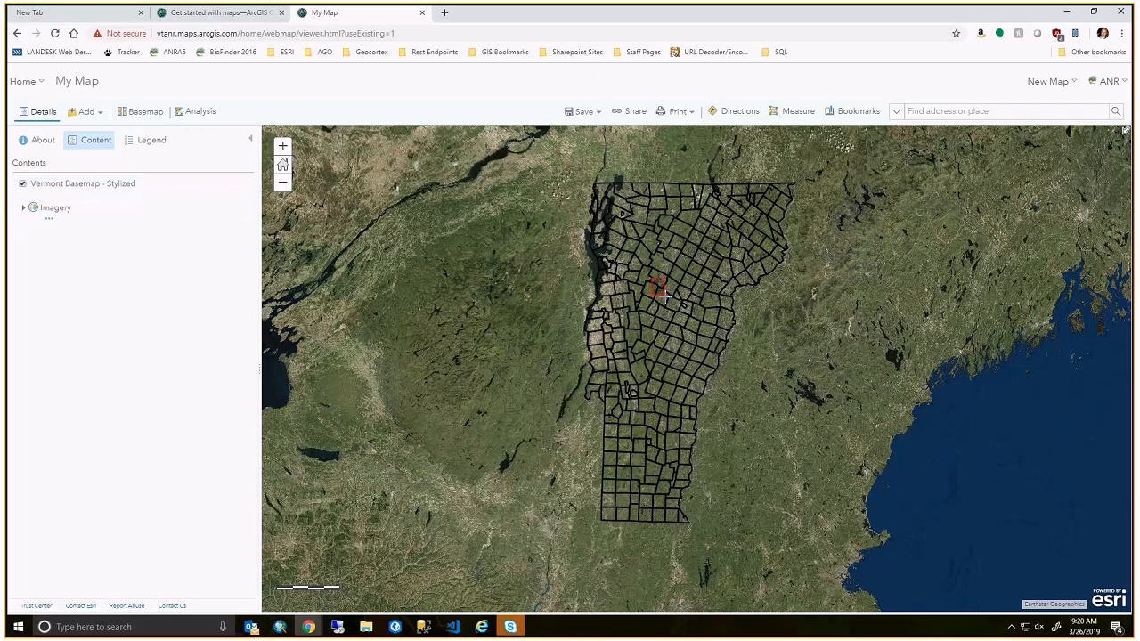
# Examine how the Vermont Basemap - Stylized layer draws around Waterbury at several scales, ending on the whole state.
pyautogui.scroll(1, 666, 298)
pyautogui.scroll(4, 667, 303)
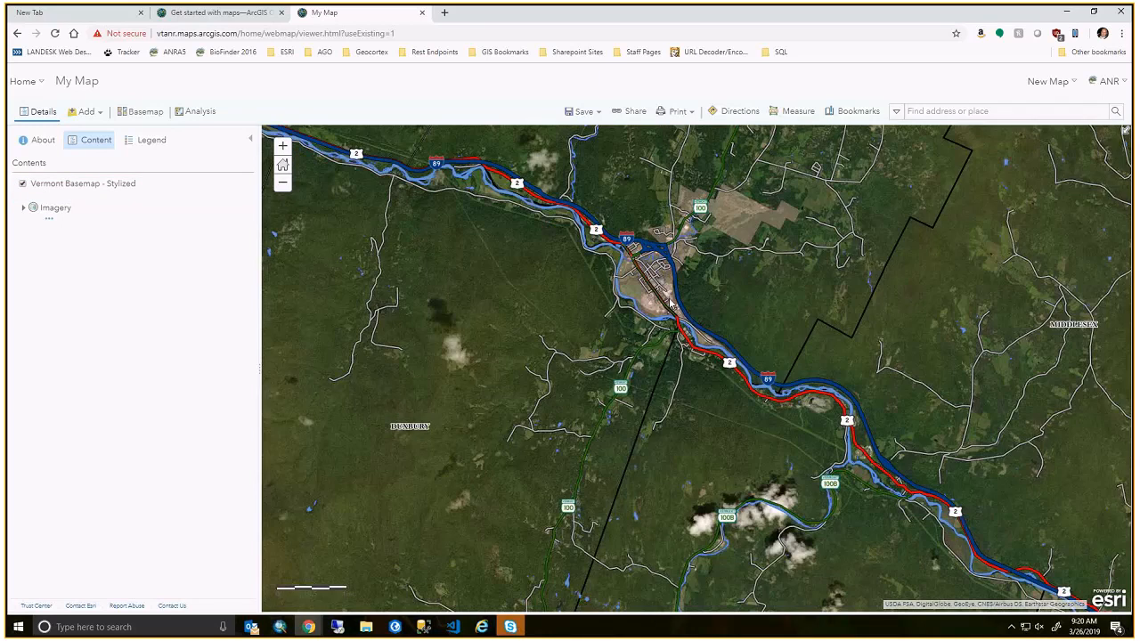
pyautogui.scroll(1, 670, 303)
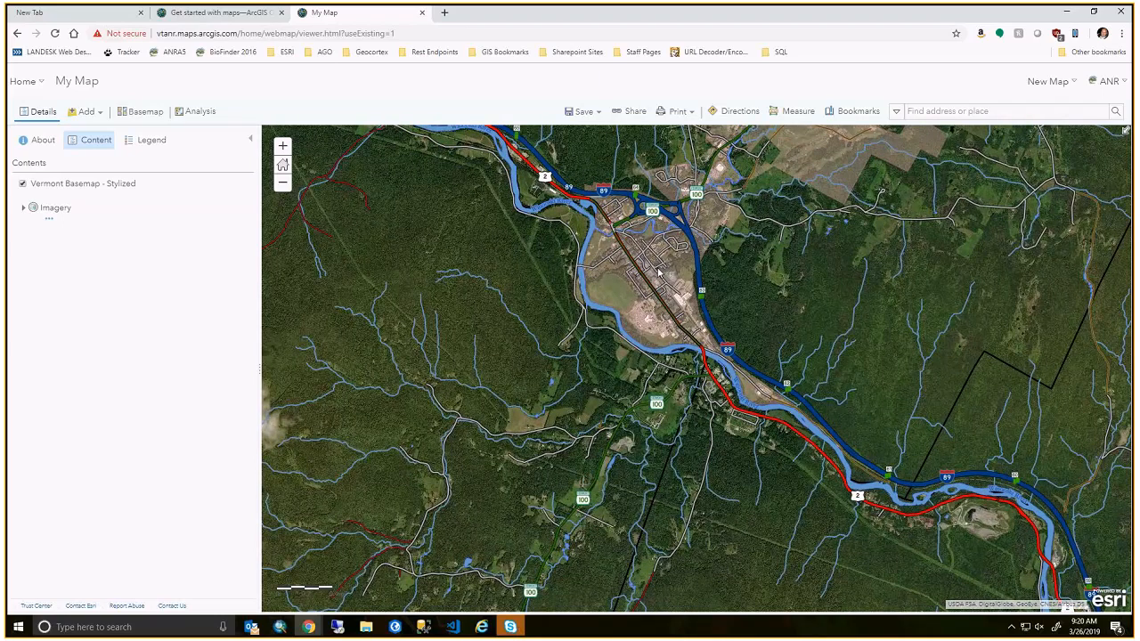
pyautogui.scroll(1, 674, 332)
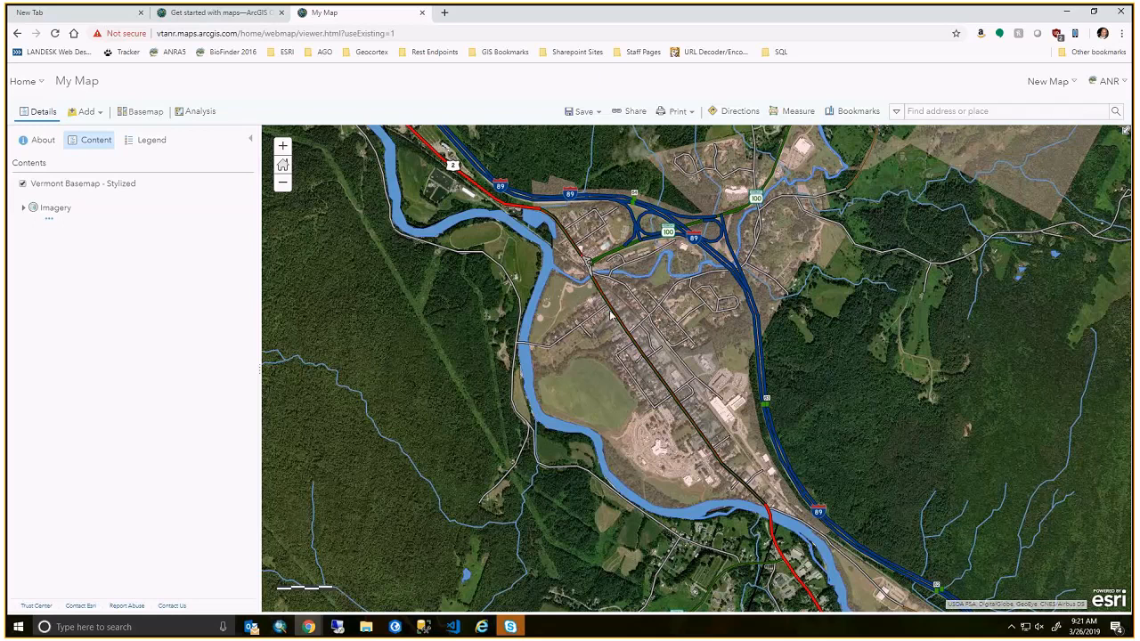
pyautogui.scroll(-2, 611, 314)
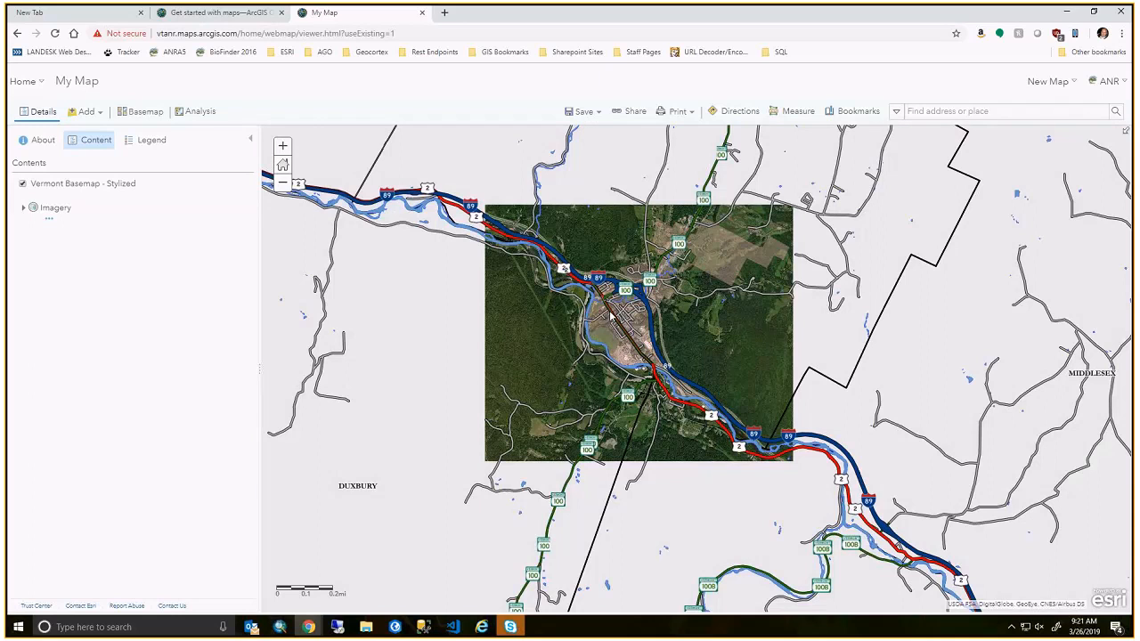
pyautogui.scroll(-1, 611, 314)
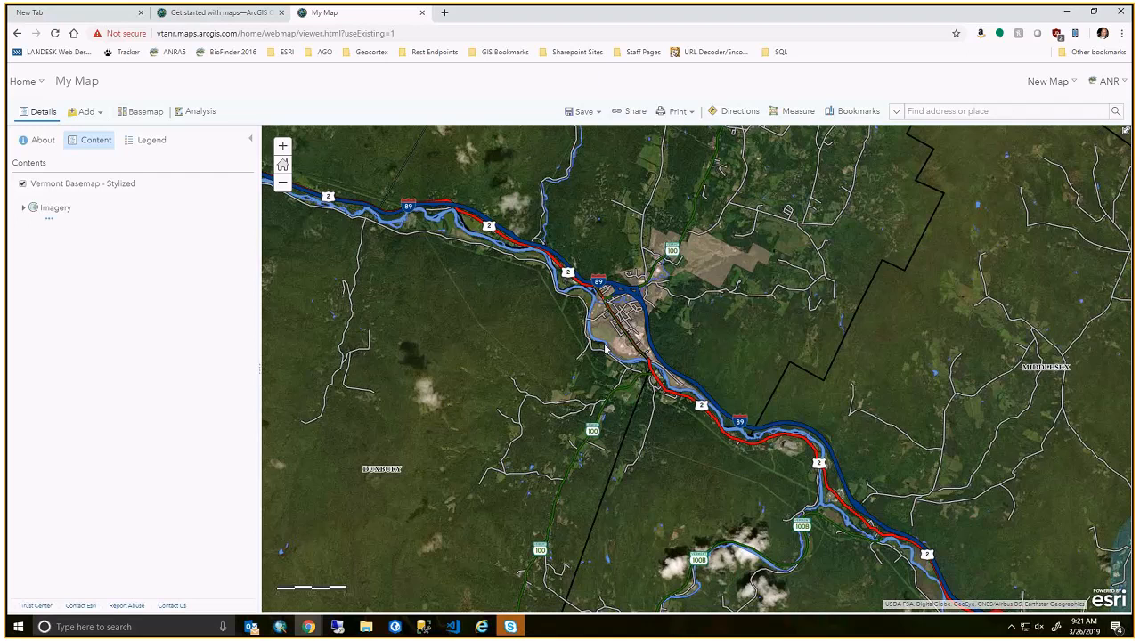
pyautogui.scroll(-1, 605, 349)
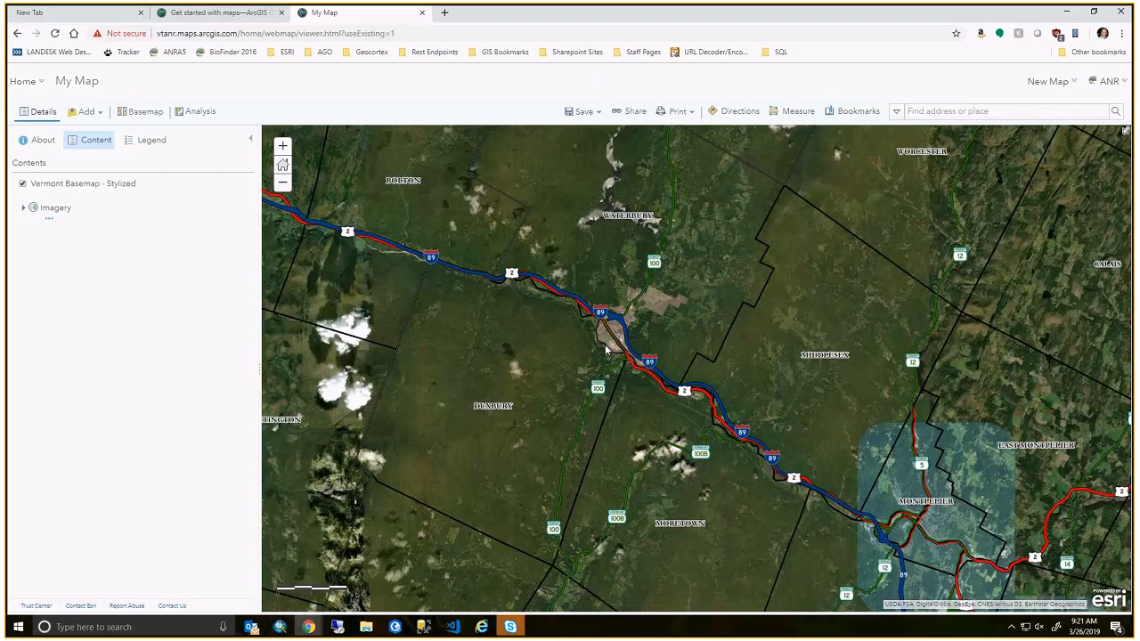
pyautogui.scroll(-2, 605, 349)
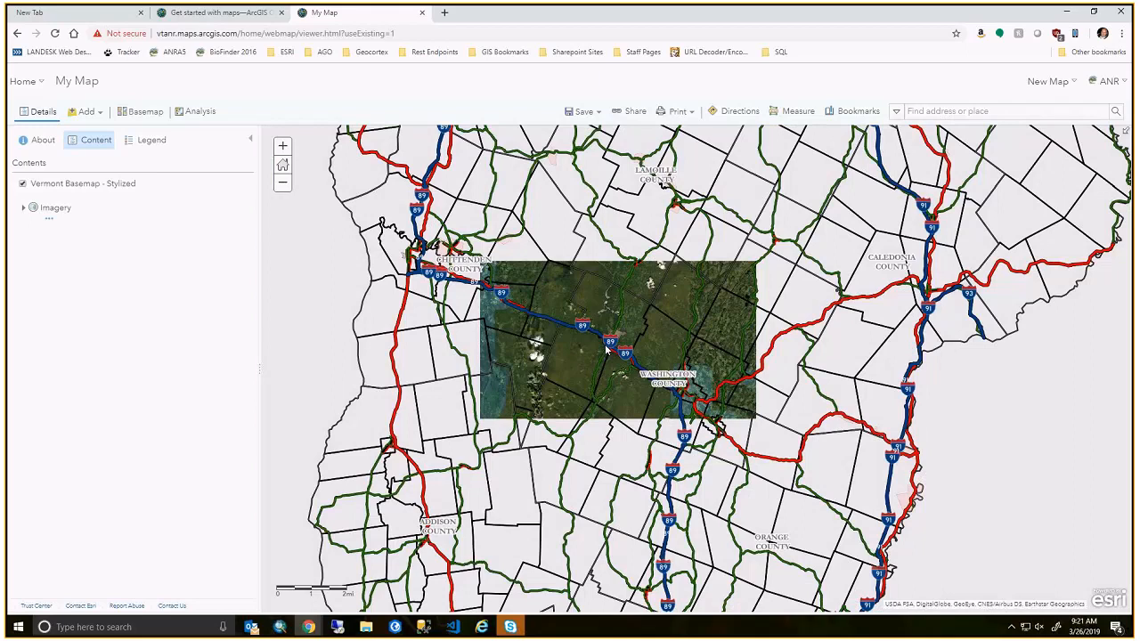
pyautogui.scroll(-2, 590, 455)
pyautogui.moveTo(590, 454); pyautogui.dragTo(600, 395)
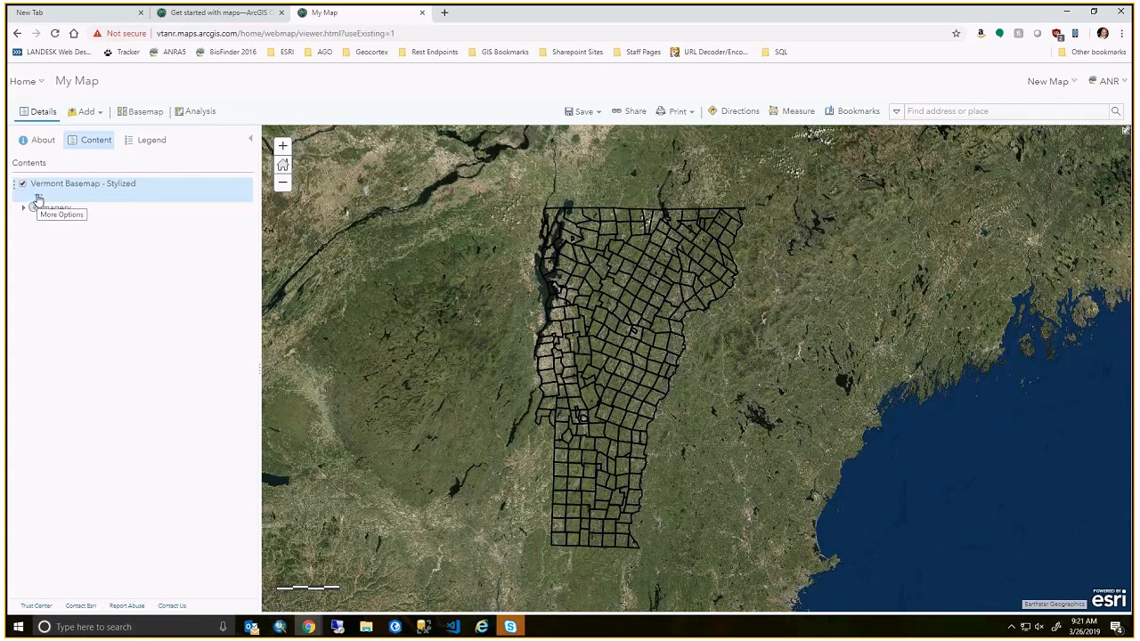
# Rename the Vermont Basemap - Stylized layer to Vermont Basemap.
pyautogui.click(39, 197)
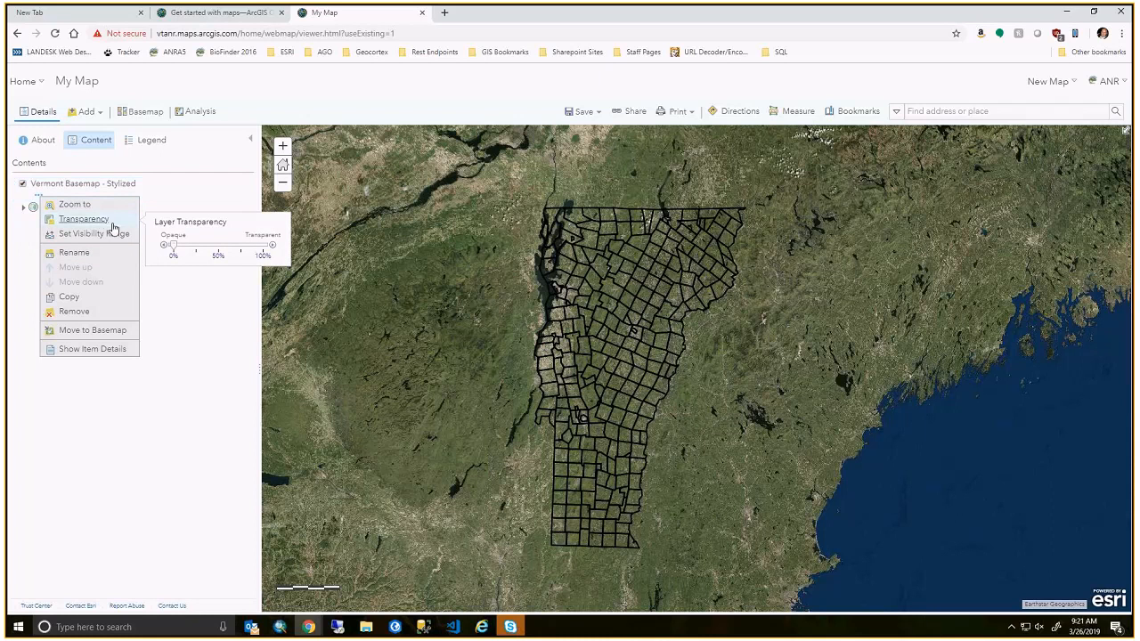
pyautogui.click(38, 197)
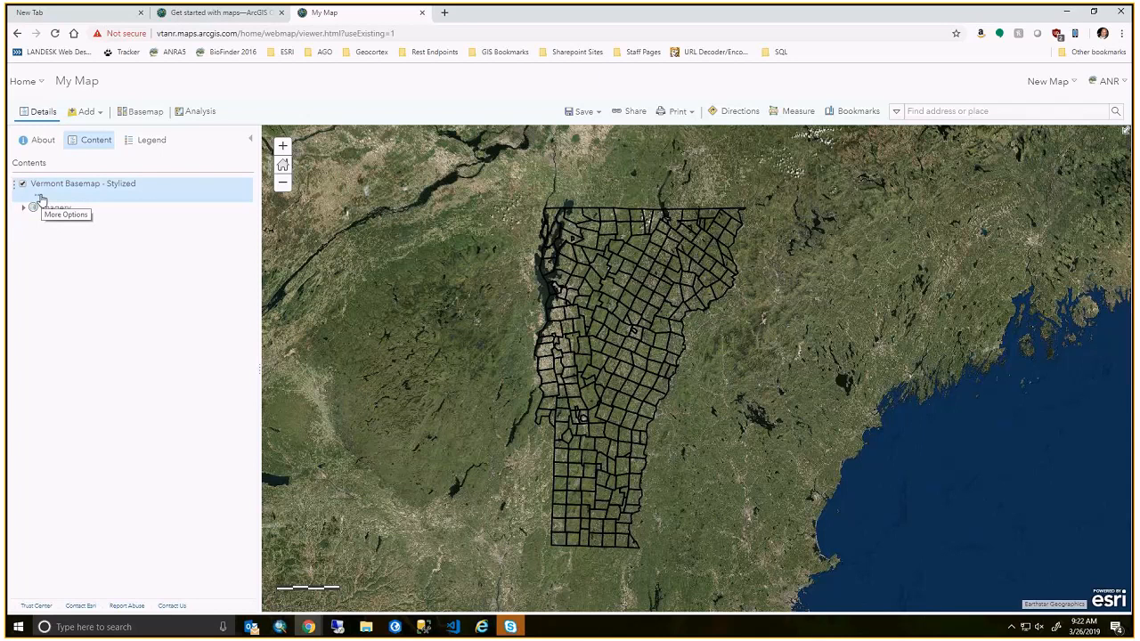
pyautogui.click(39, 199)
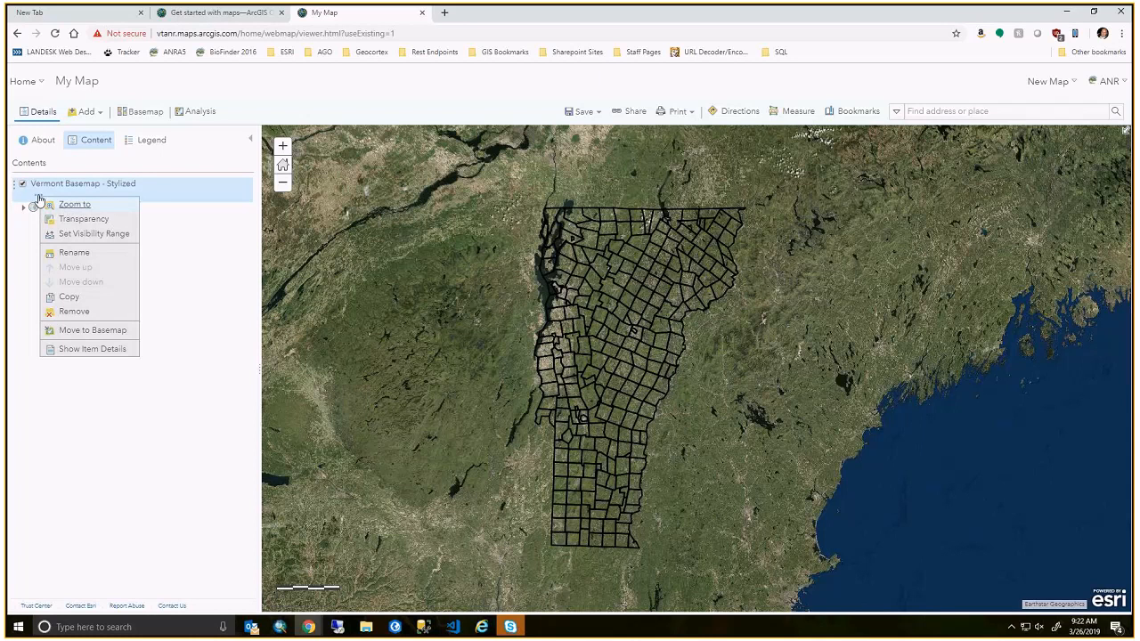
pyautogui.click(67, 254)
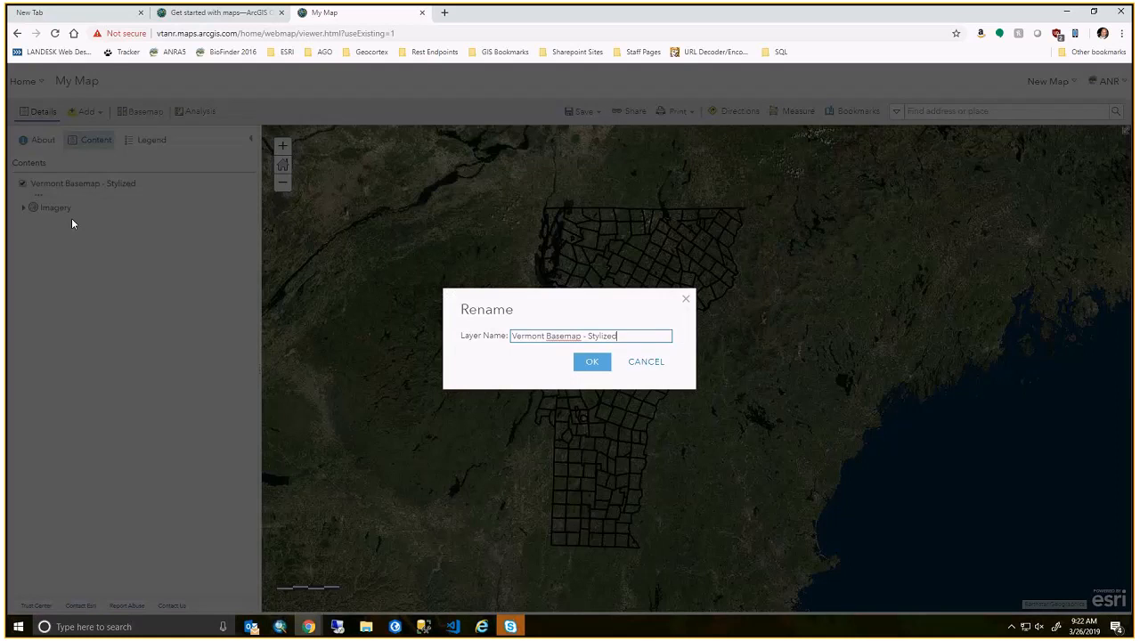
pyautogui.moveTo(583, 336); pyautogui.dragTo(682, 339)
pyautogui.press('BackSpace')
pyautogui.click(595, 365)
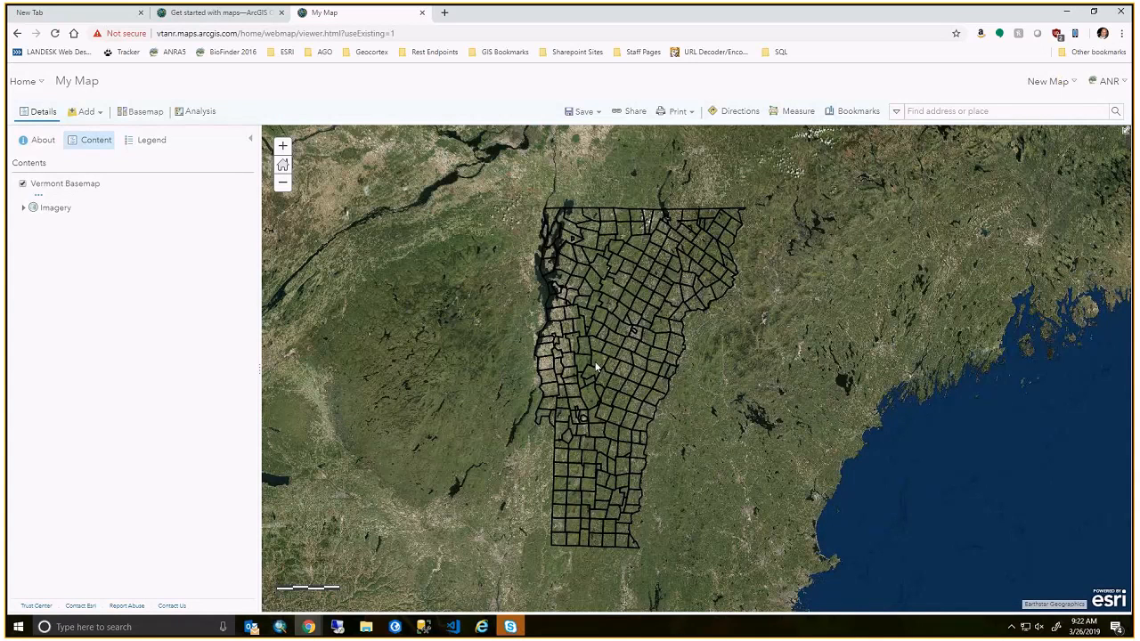
# Try a higher transparency on the Vermont Basemap layer and return it to 0%.
pyautogui.click(38, 194)
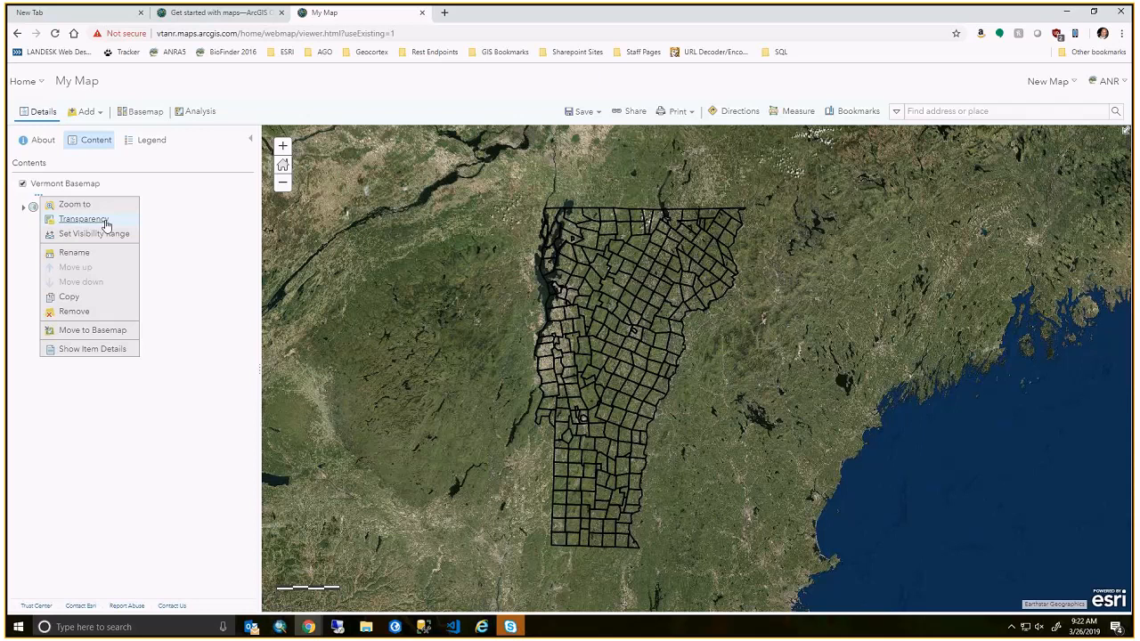
pyautogui.click(95, 224)
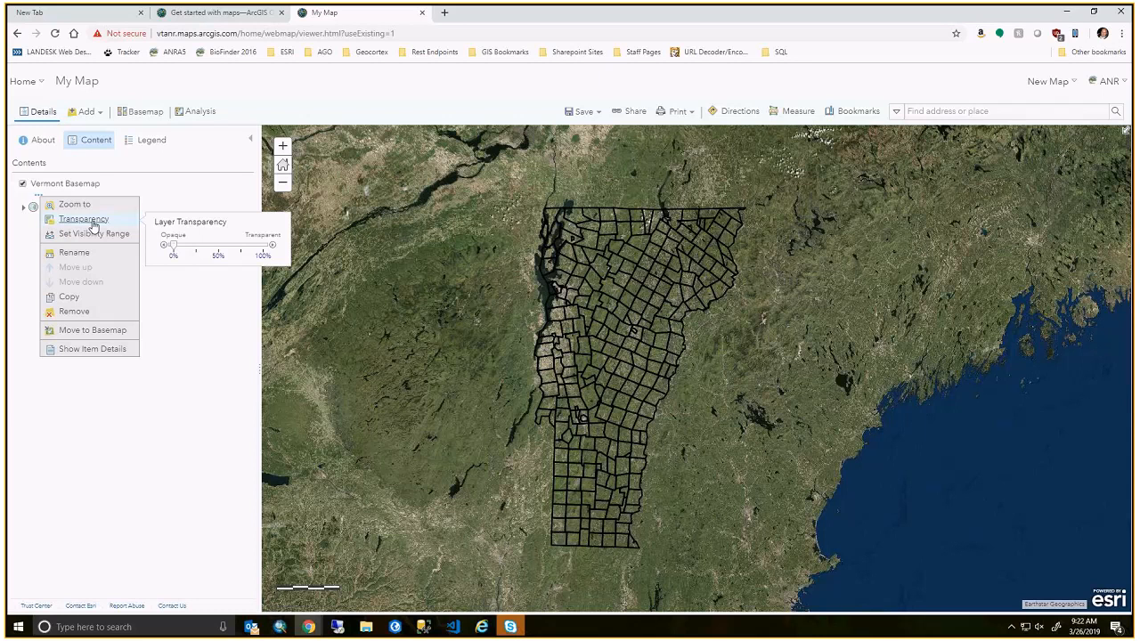
pyautogui.click(94, 233)
pyautogui.click(104, 222)
pyautogui.moveTo(200, 246); pyautogui.dragTo(243, 247)
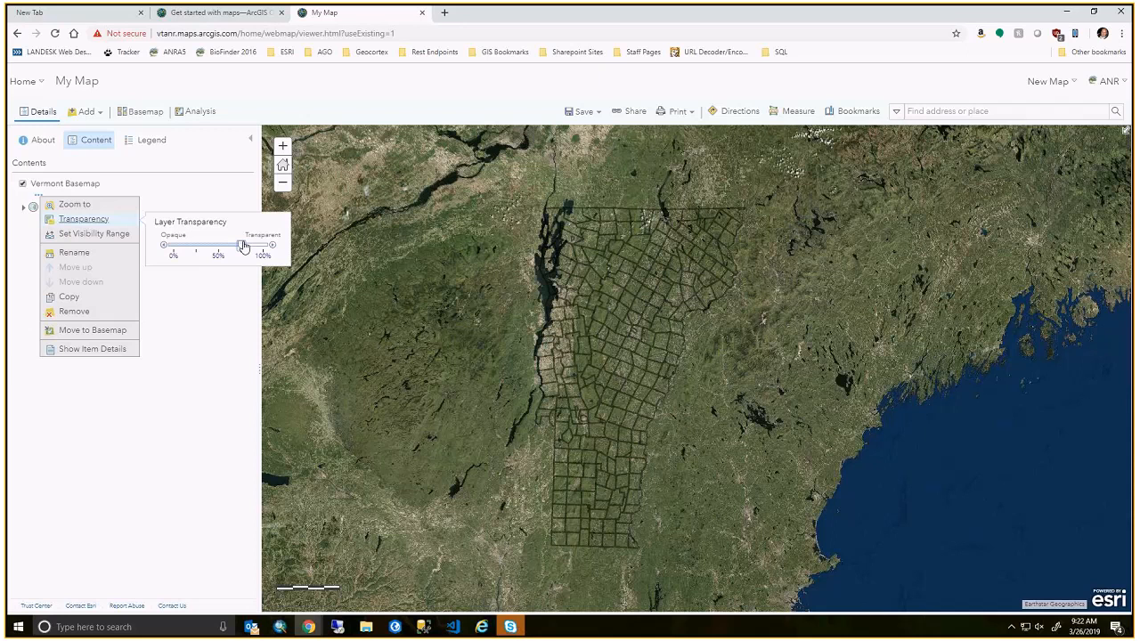
pyautogui.moveTo(243, 247); pyautogui.dragTo(166, 249)
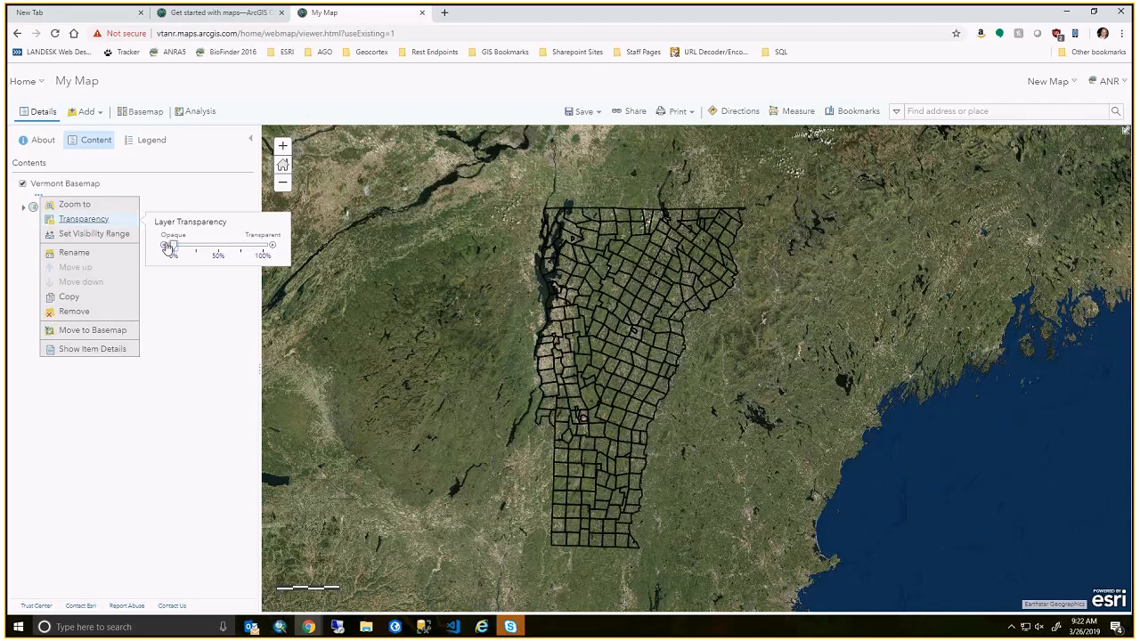
pyautogui.click(115, 238)
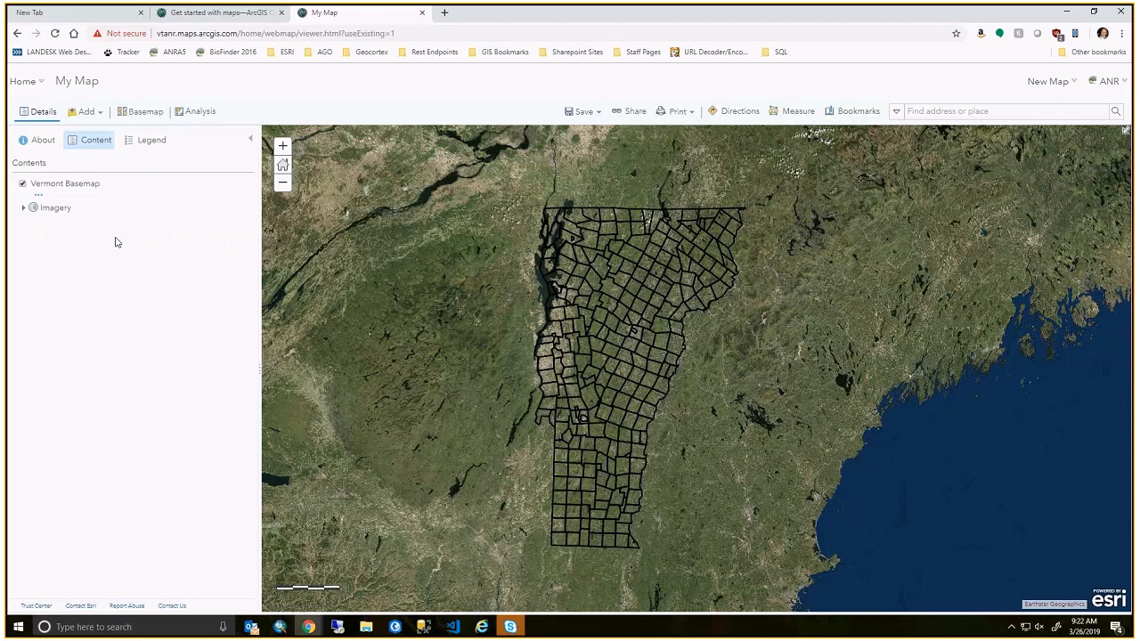
# Try States and County as the zoomed-out limit of the Vermont Basemap layer's visible range, and set it back to State.
pyautogui.click(39, 194)
pyautogui.moveTo(98, 234)
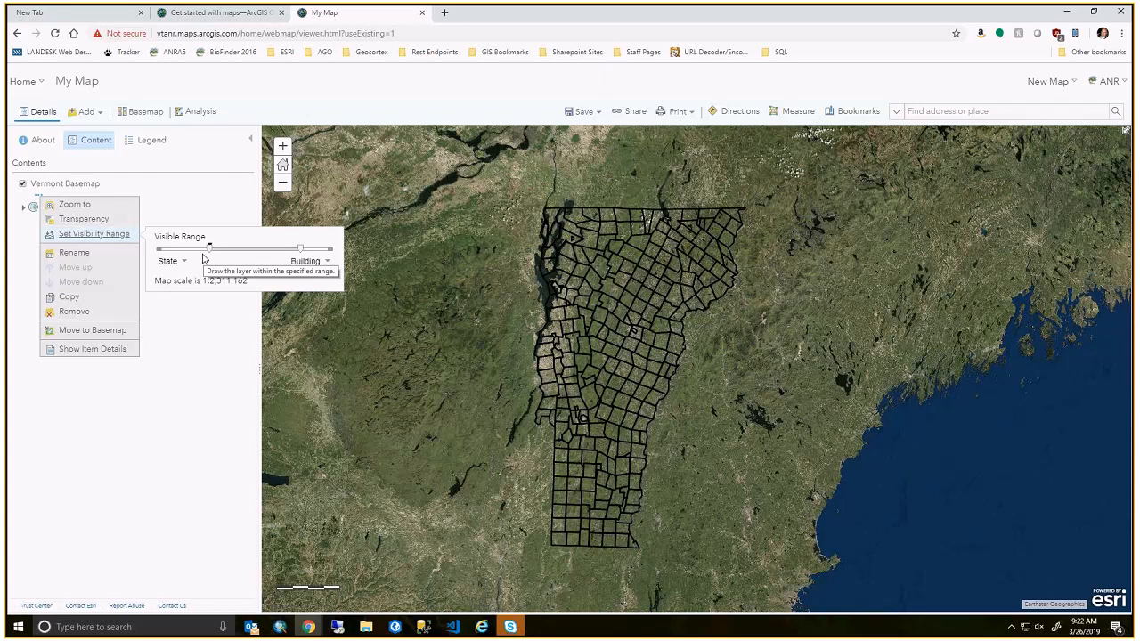
pyautogui.moveTo(212, 255)
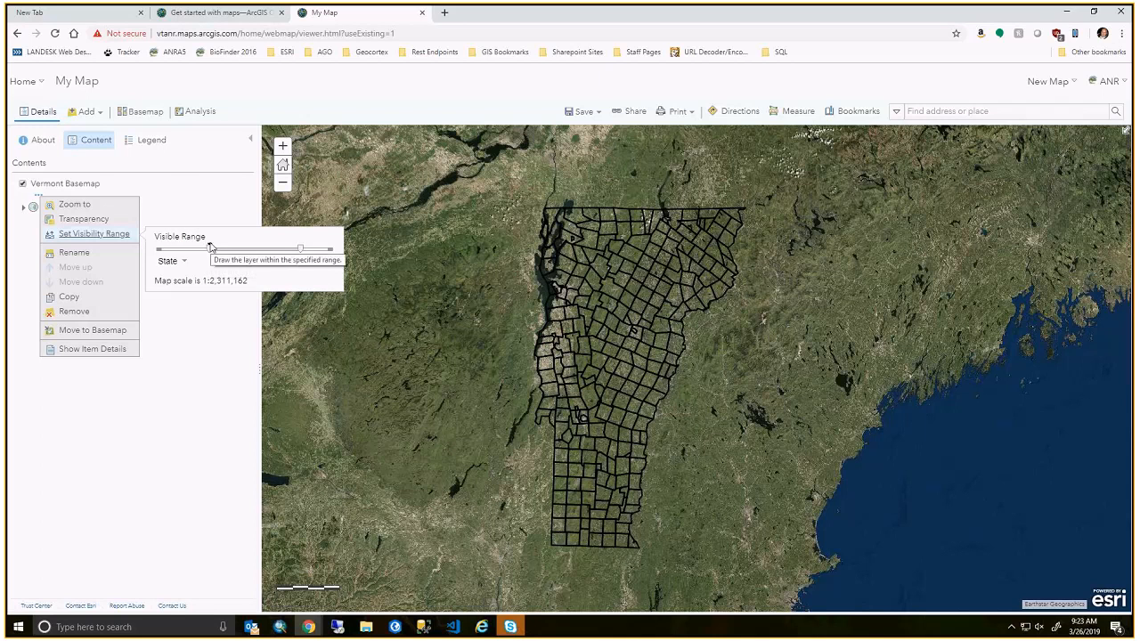
pyautogui.moveTo(211, 253); pyautogui.dragTo(198, 255)
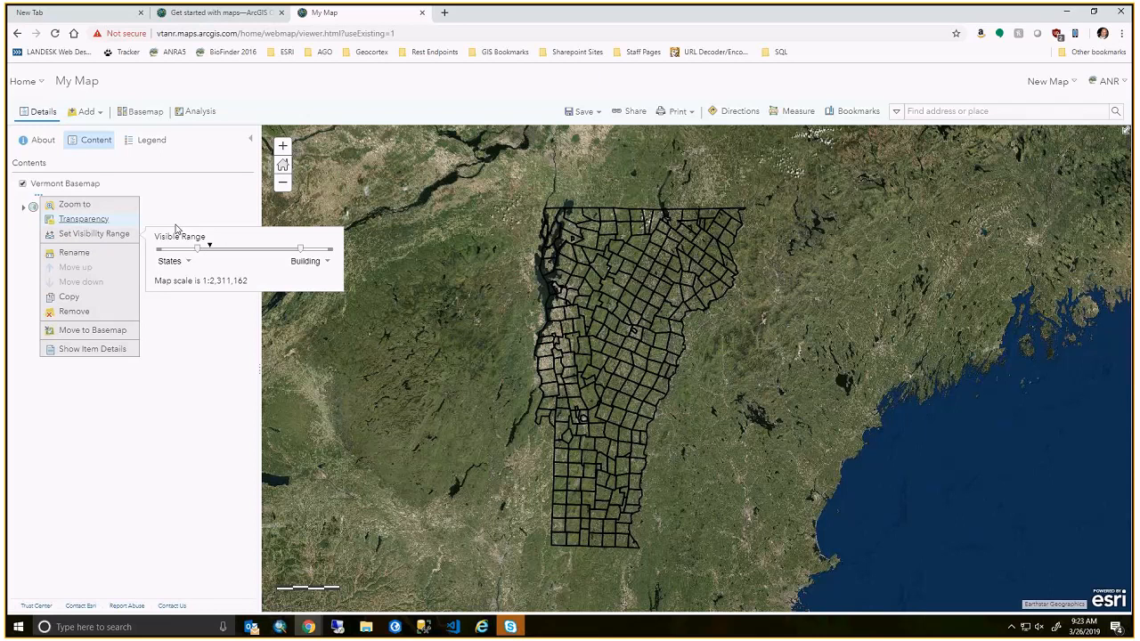
pyautogui.moveTo(198, 250); pyautogui.dragTo(223, 253)
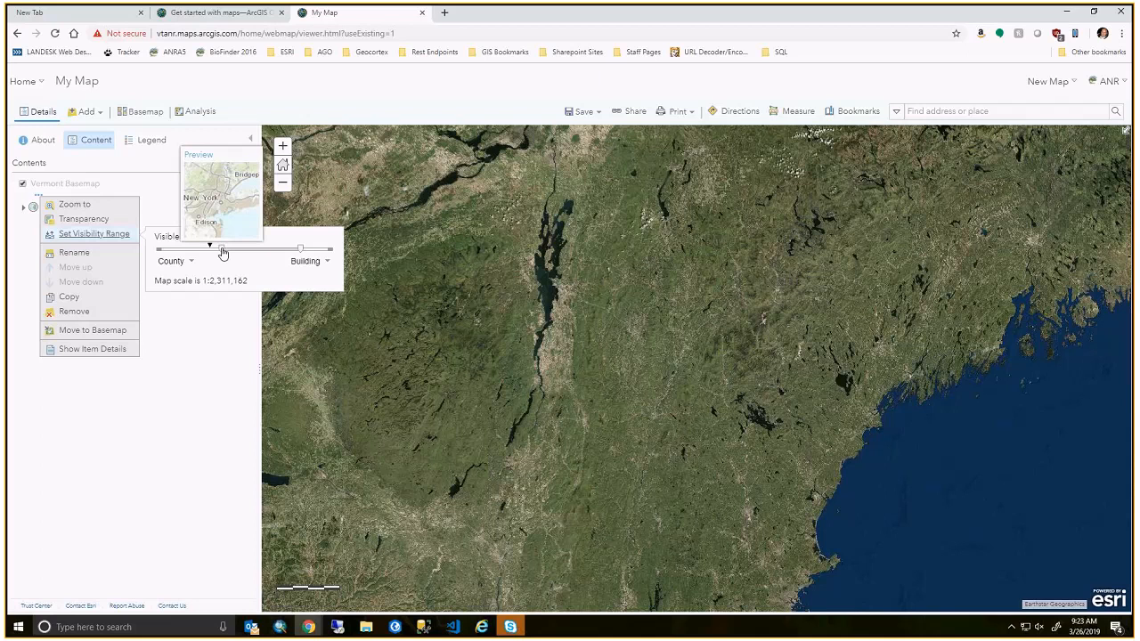
pyautogui.moveTo(222, 254); pyautogui.dragTo(223, 253)
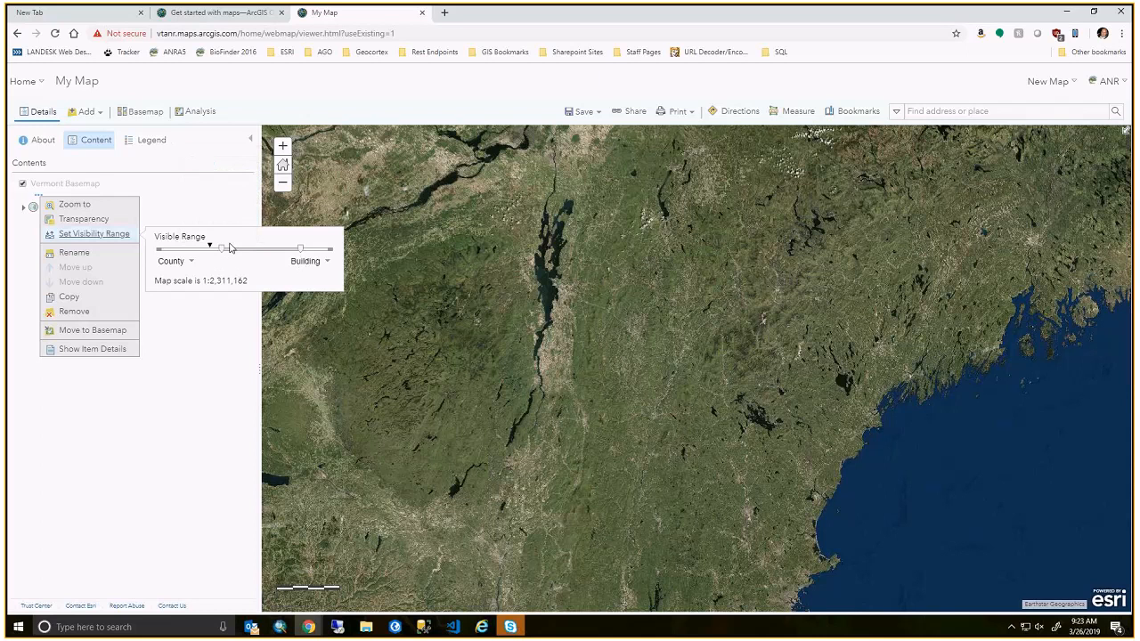
pyautogui.moveTo(301, 255); pyautogui.dragTo(301, 256)
pyautogui.moveTo(222, 255); pyautogui.dragTo(210, 256)
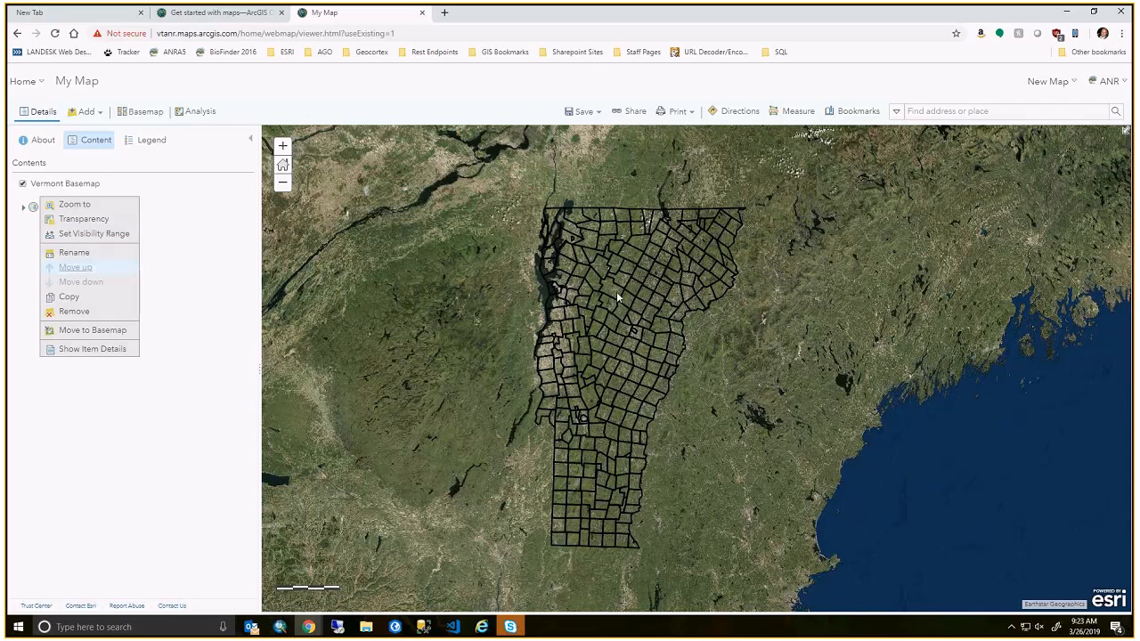
# Extend the zoomed-in limit of the Vermont Basemap layer's visible range to Room.
pyautogui.scroll(1, 616, 292)
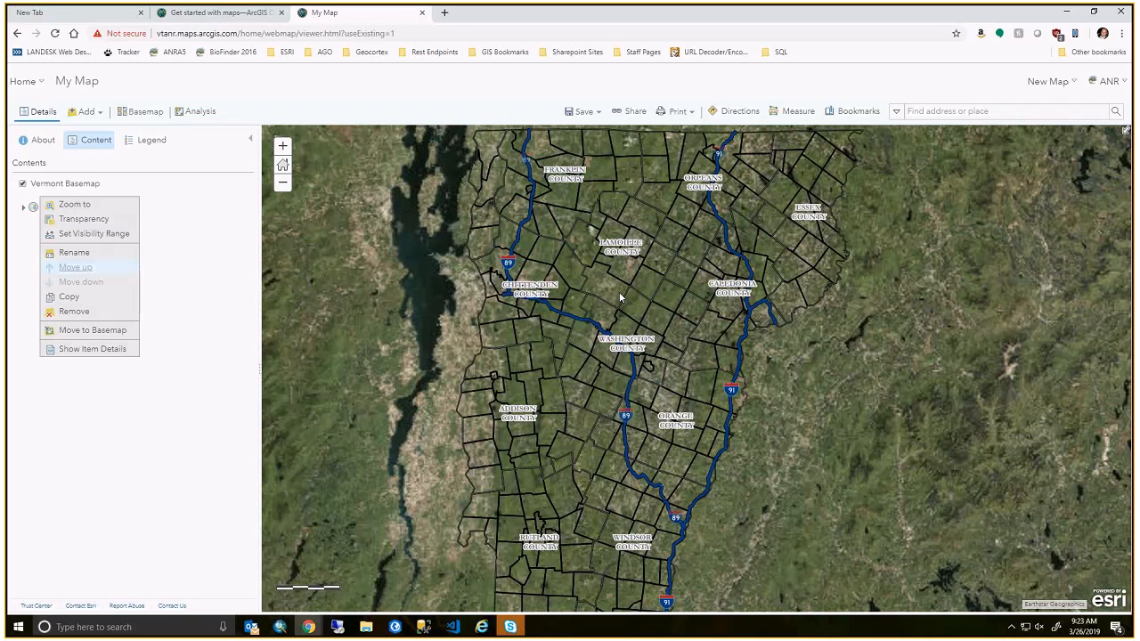
pyautogui.scroll(4, 621, 298)
pyautogui.scroll(2, 558, 272)
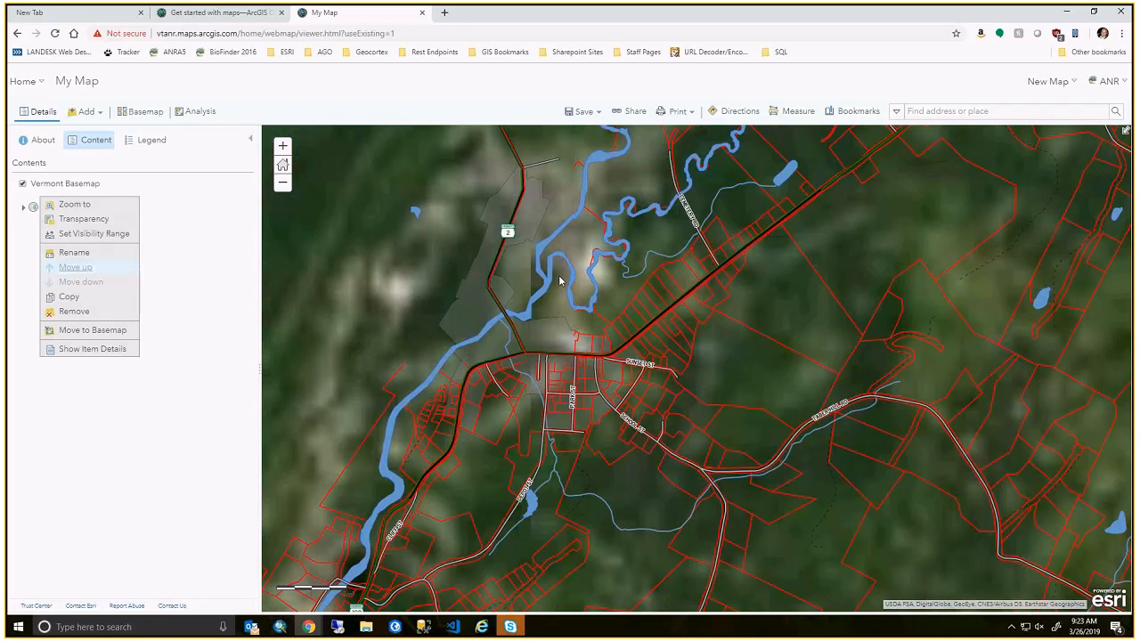
pyautogui.scroll(2, 559, 280)
pyautogui.scroll(2, 631, 532)
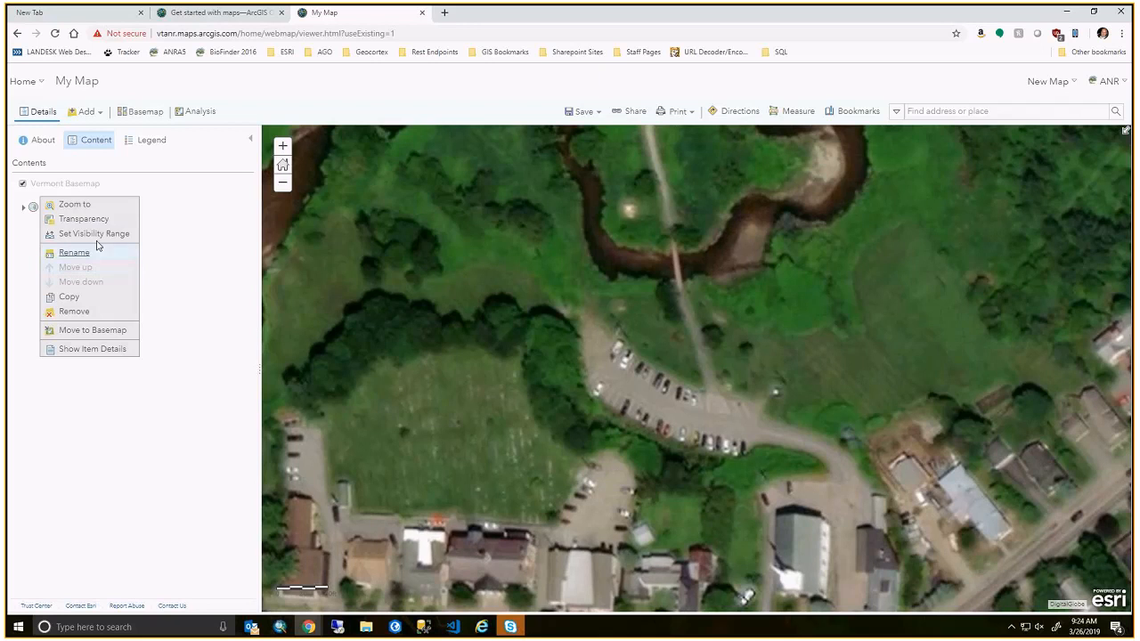
pyautogui.moveTo(96, 234)
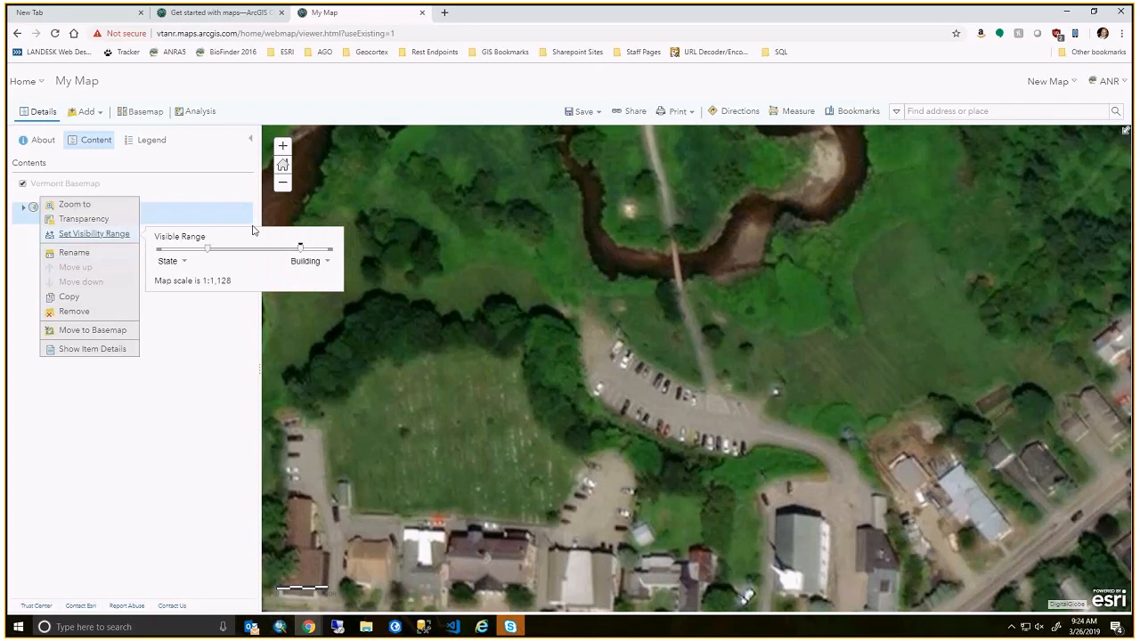
pyautogui.moveTo(300, 253); pyautogui.dragTo(307, 254)
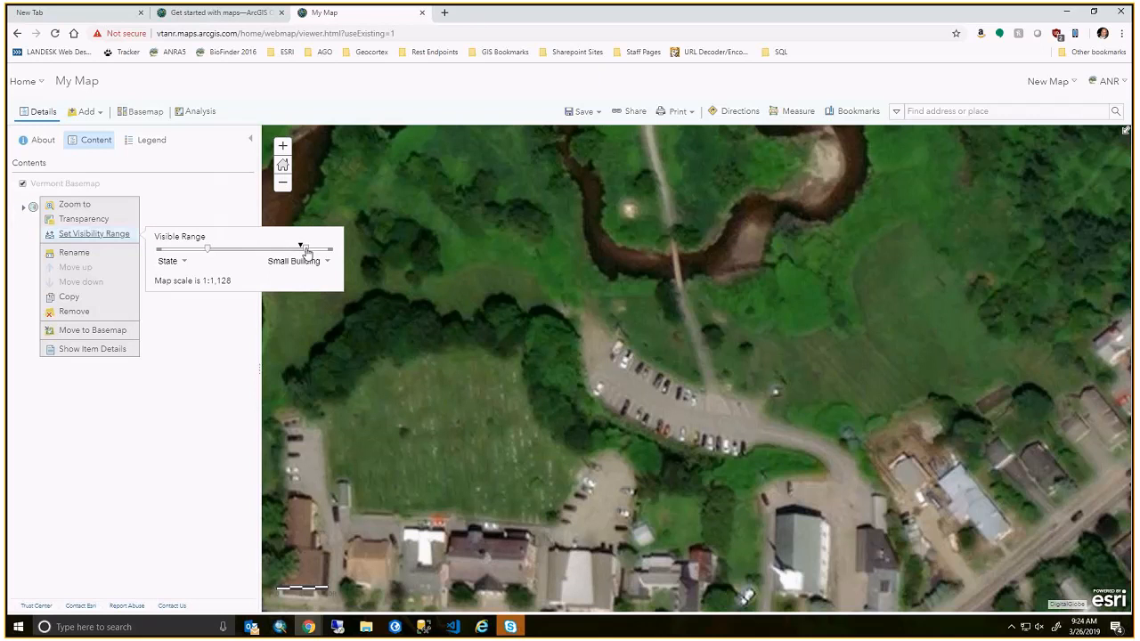
pyautogui.moveTo(306, 254); pyautogui.dragTo(282, 253)
pyautogui.moveTo(284, 250); pyautogui.dragTo(327, 252)
pyautogui.scroll(-1, 626, 506)
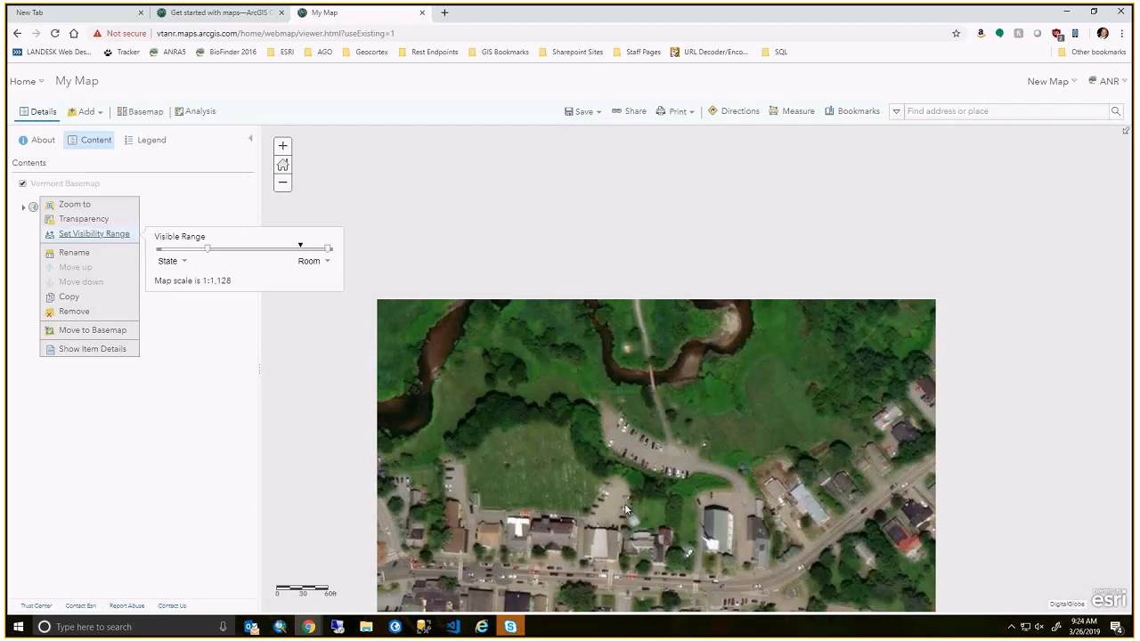
# Examine how the Vermont Basemap layer displays over the imagery from street level out to the whole state.
pyautogui.moveTo(626, 511); pyautogui.dragTo(656, 335)
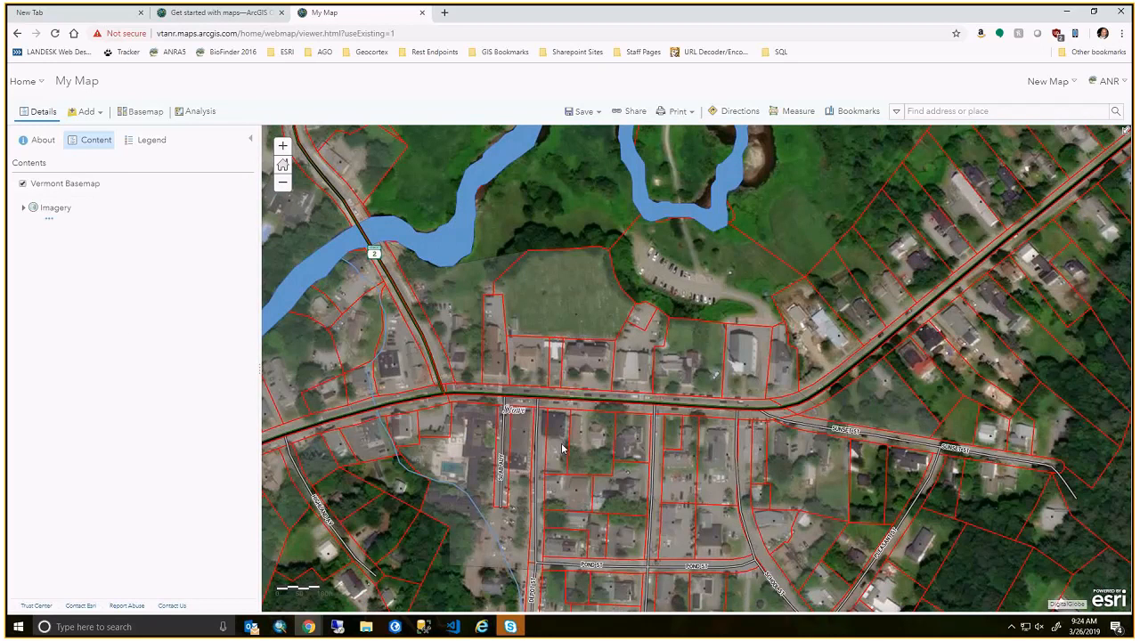
pyautogui.scroll(-3, 562, 449)
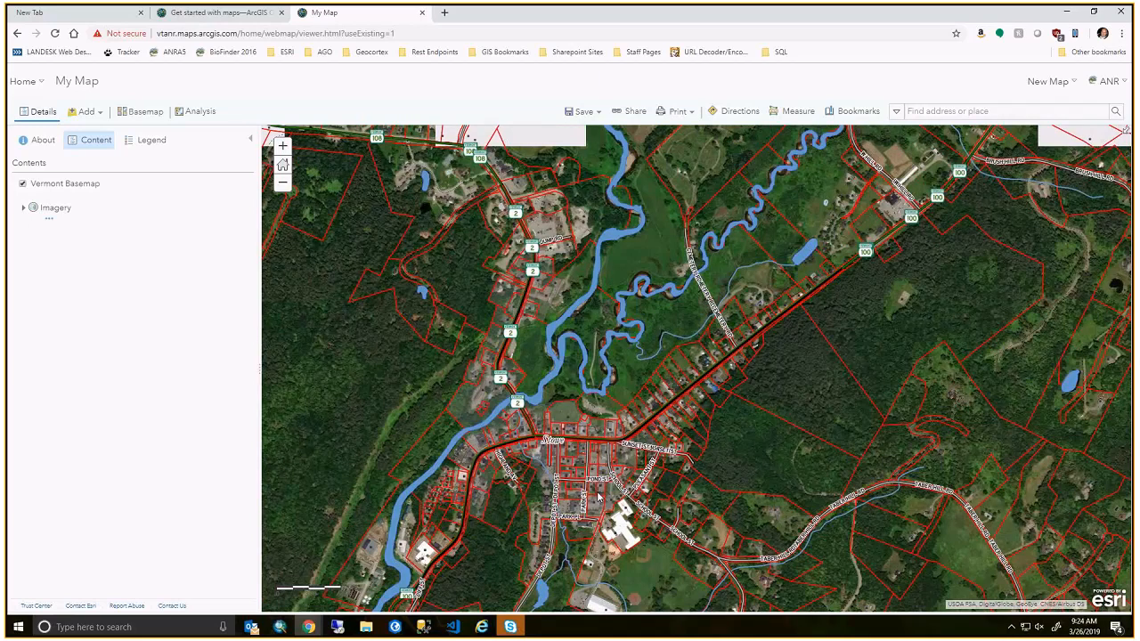
pyautogui.scroll(-2, 588, 426)
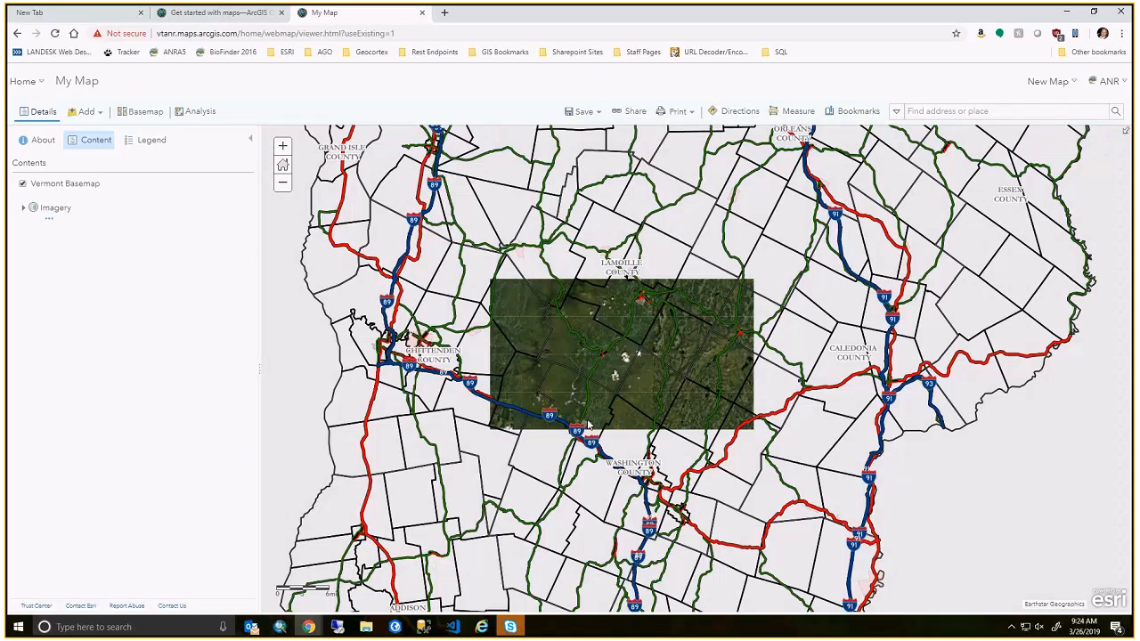
pyautogui.scroll(-1, 587, 426)
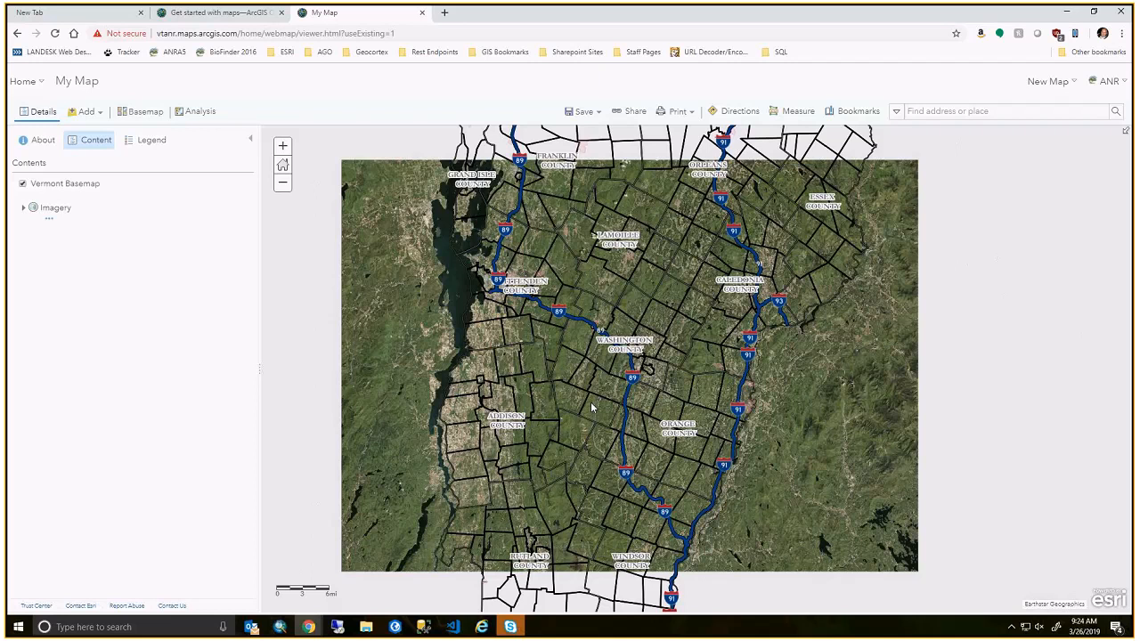
pyautogui.scroll(-2, 592, 406)
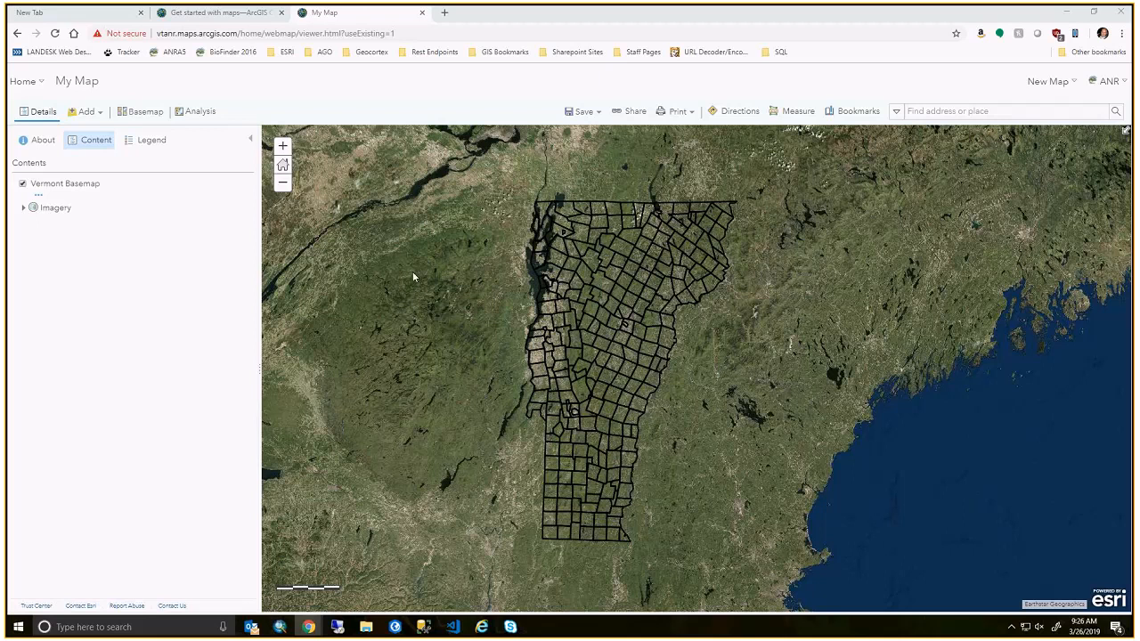
# Search the organization's layers for Forest Legacy and add the Forest Legacy Area - AON layer to the map.
pyautogui.click(87, 111)
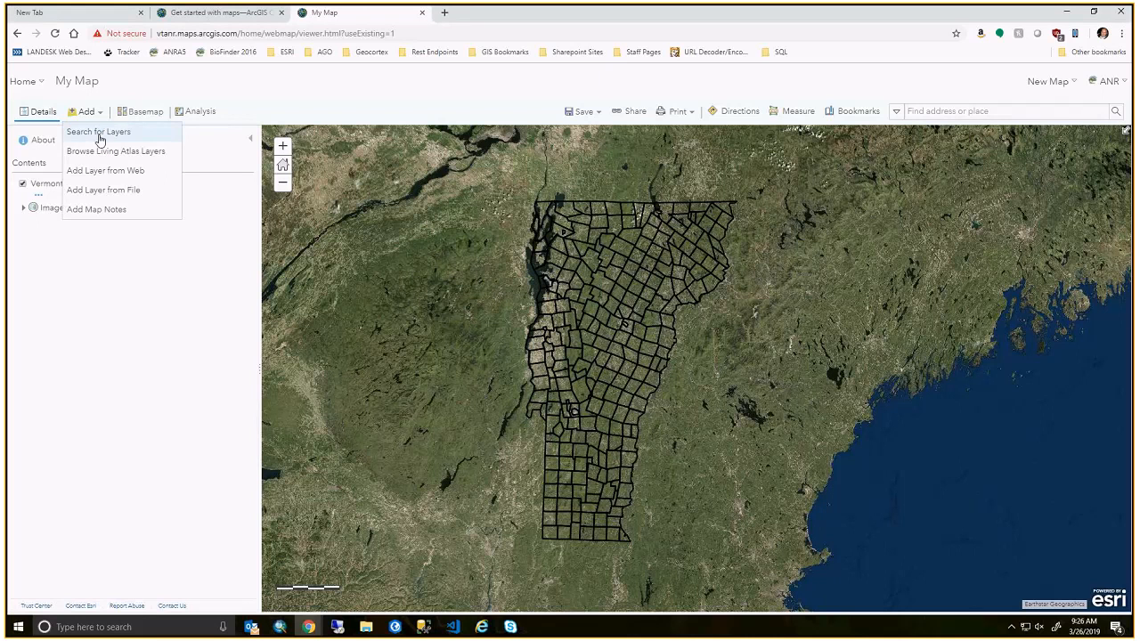
pyautogui.click(99, 140)
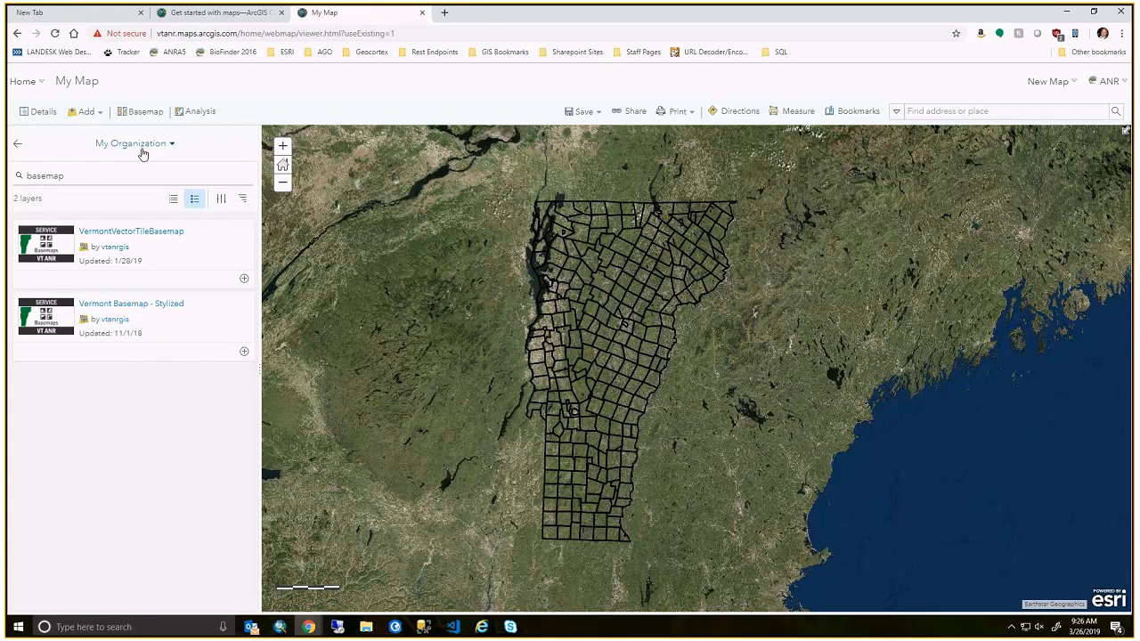
pyautogui.moveTo(96, 176); pyautogui.dragTo(6, 147)
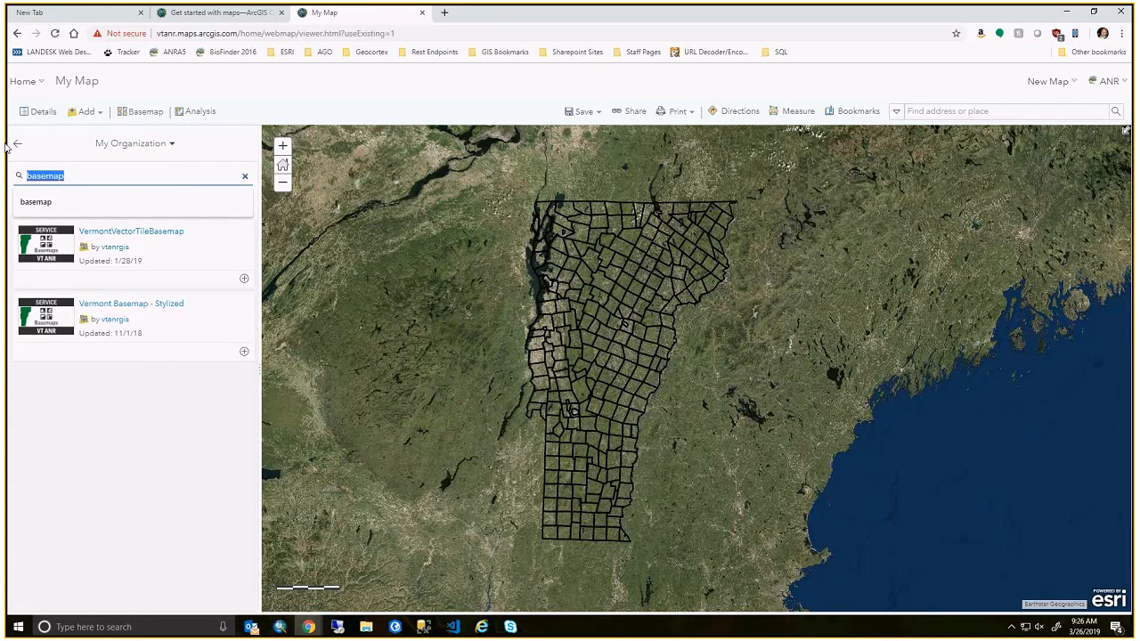
pyautogui.write('Forest Legacy')
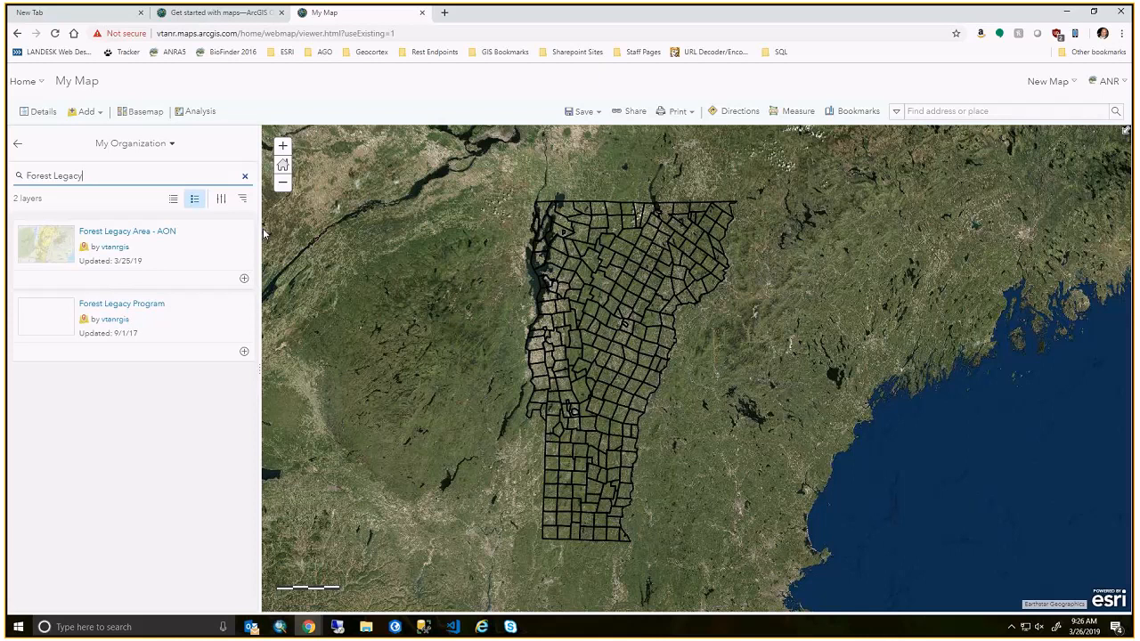
pyautogui.click(244, 279)
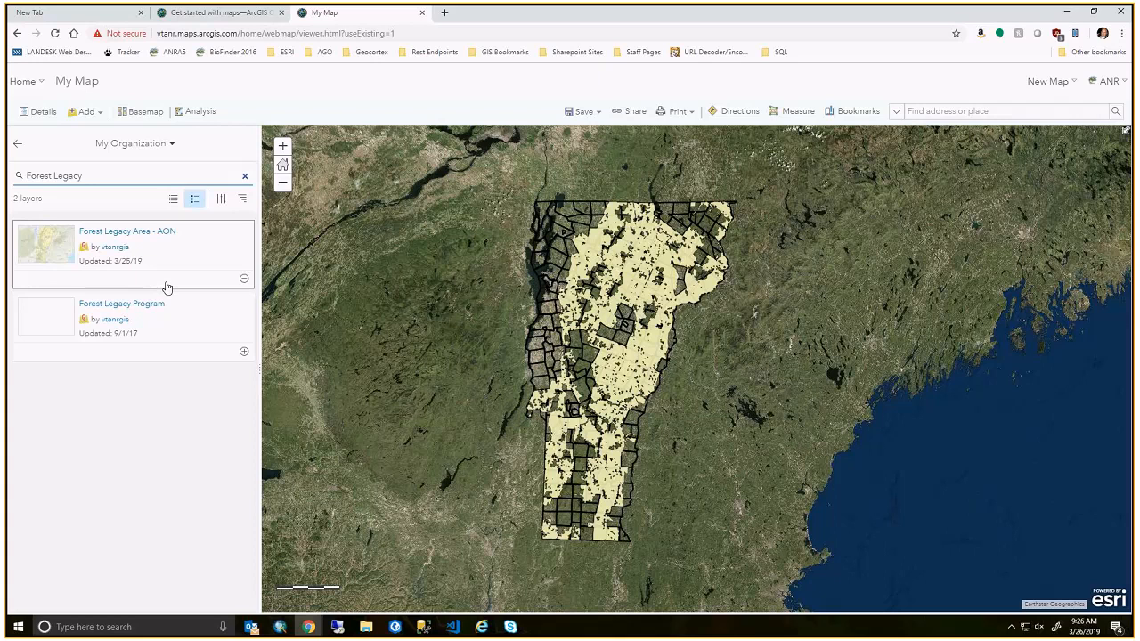
# Switch to ArcGIS Pro and start sharing the AON (Assessment of Need) Boundary layer as a web layer.
pyautogui.click(401, 629)
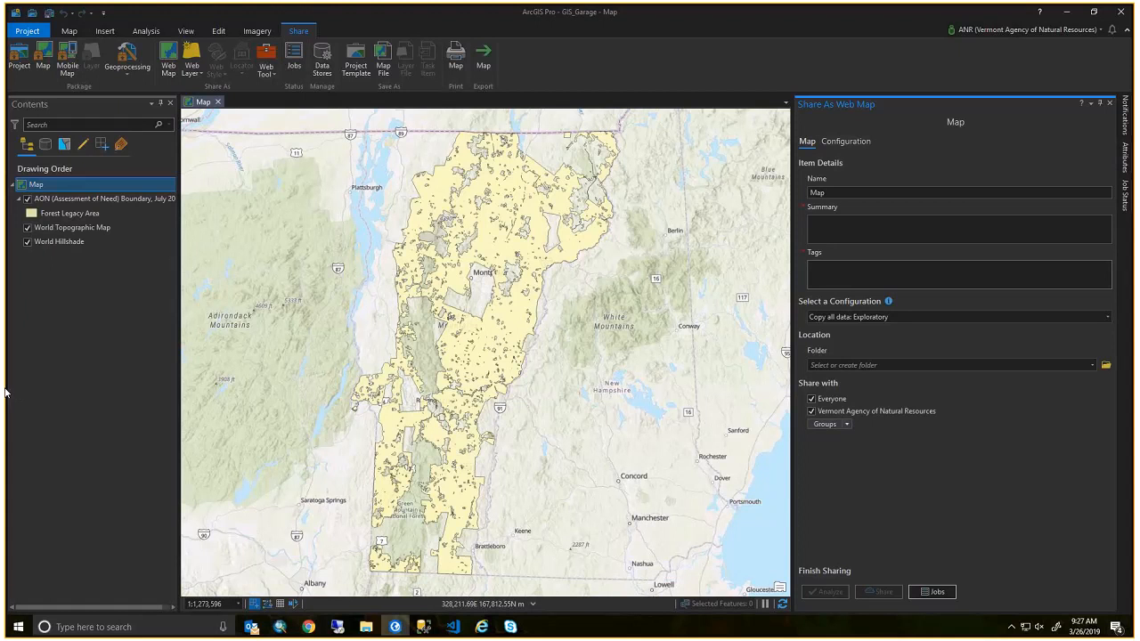
pyautogui.rightClick(72, 199)
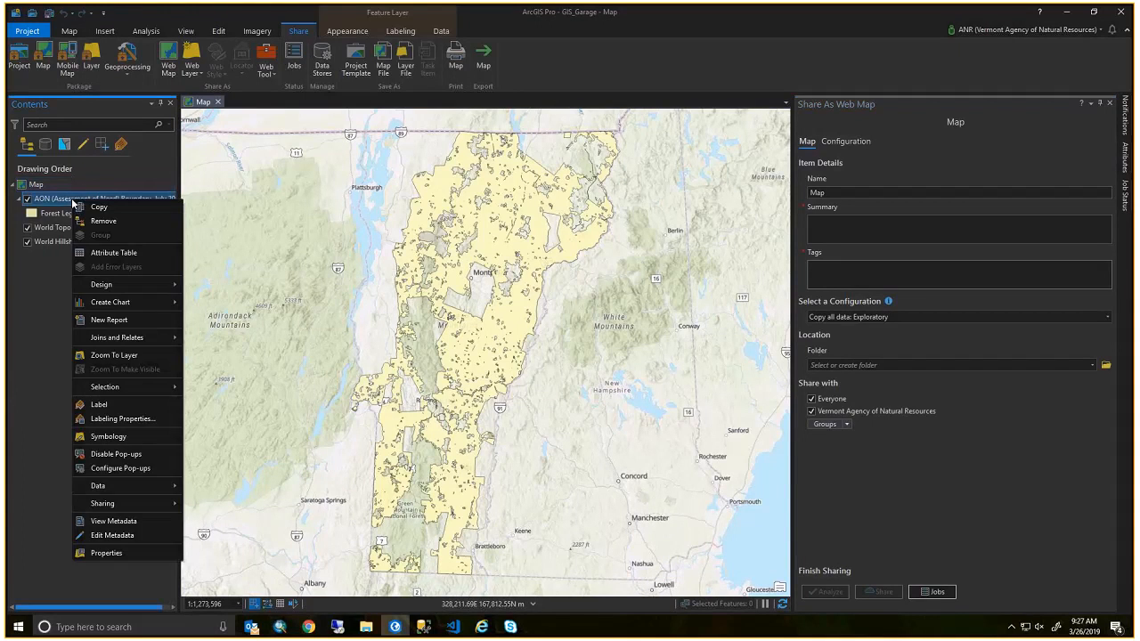
pyautogui.moveTo(143, 504)
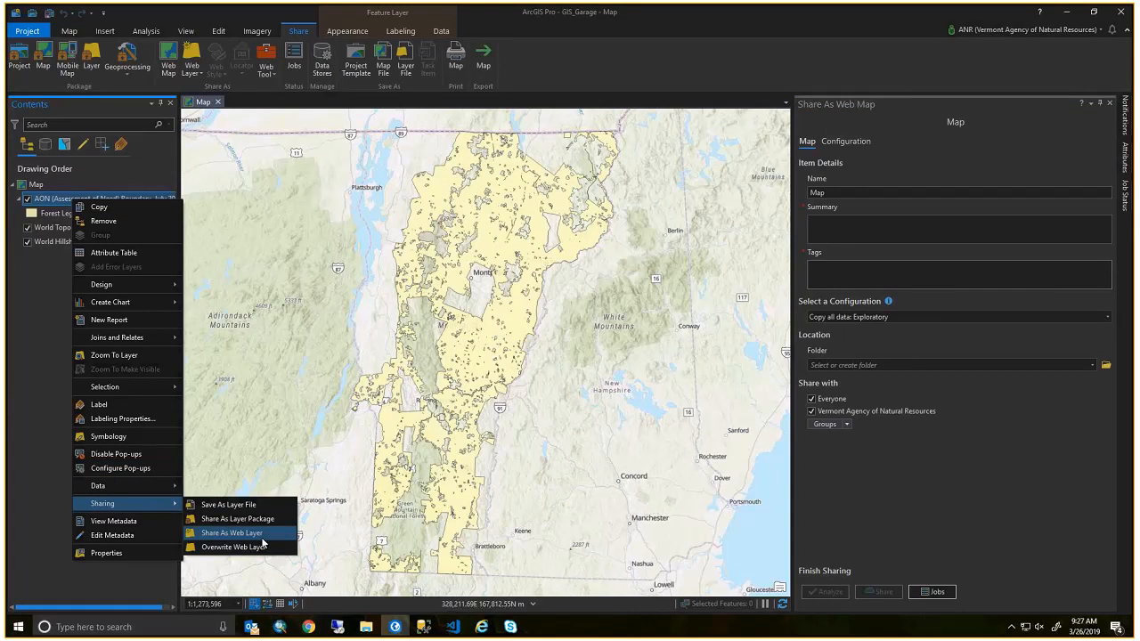
pyautogui.click(231, 533)
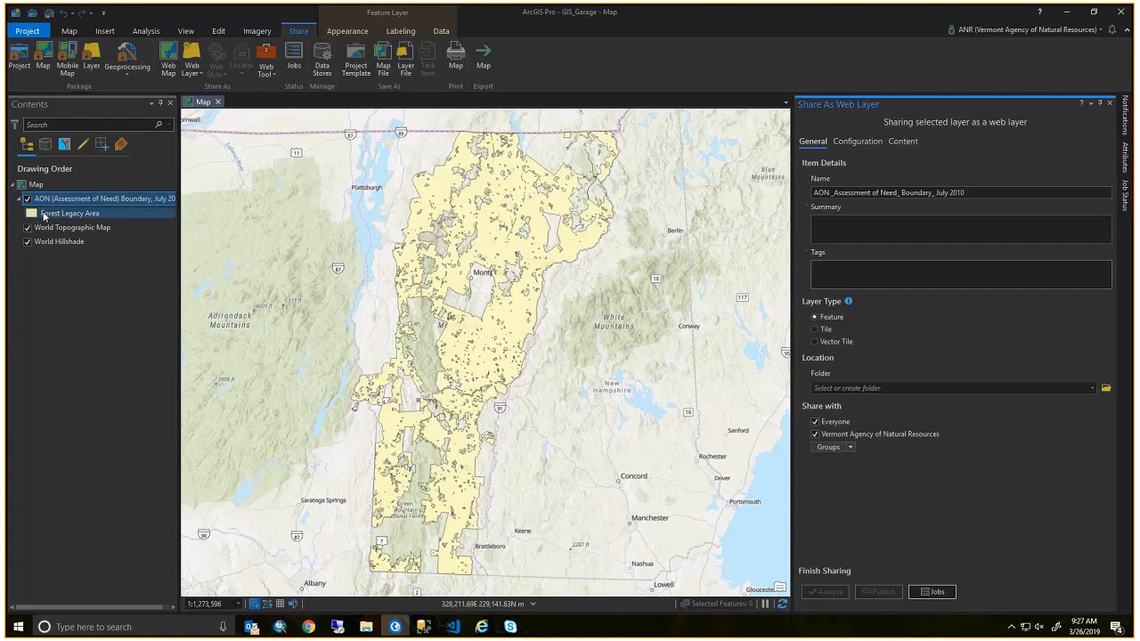
# View the data source details in the AON (Assessment of Need) Boundary layer's properties and close them without changes.
pyautogui.rightClick(61, 201)
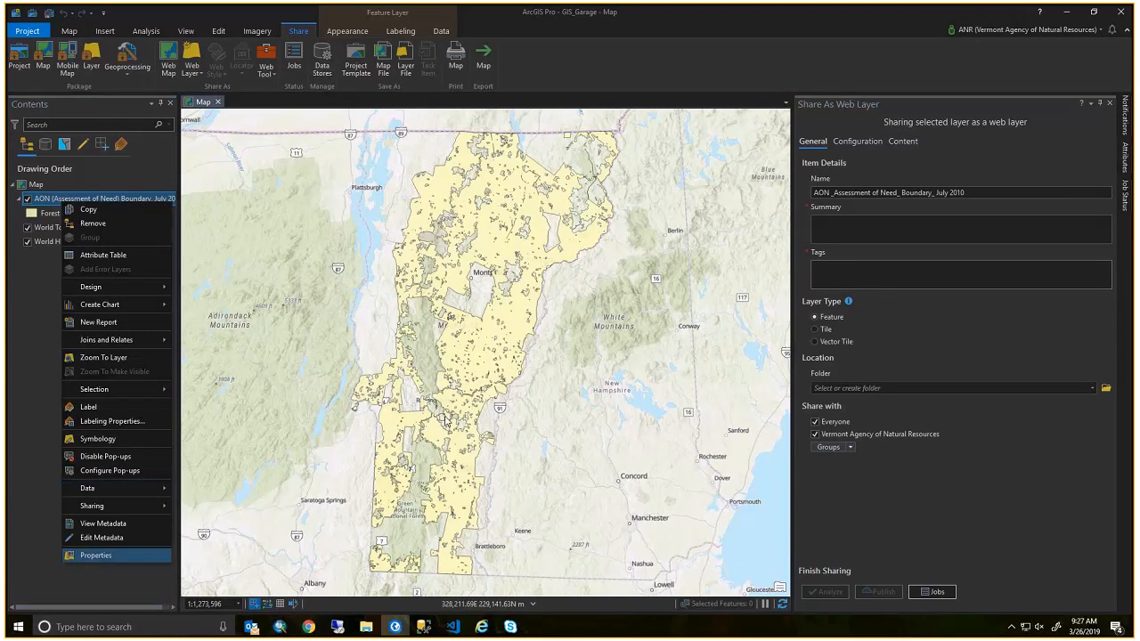
pyautogui.click(94, 556)
pyautogui.click(406, 247)
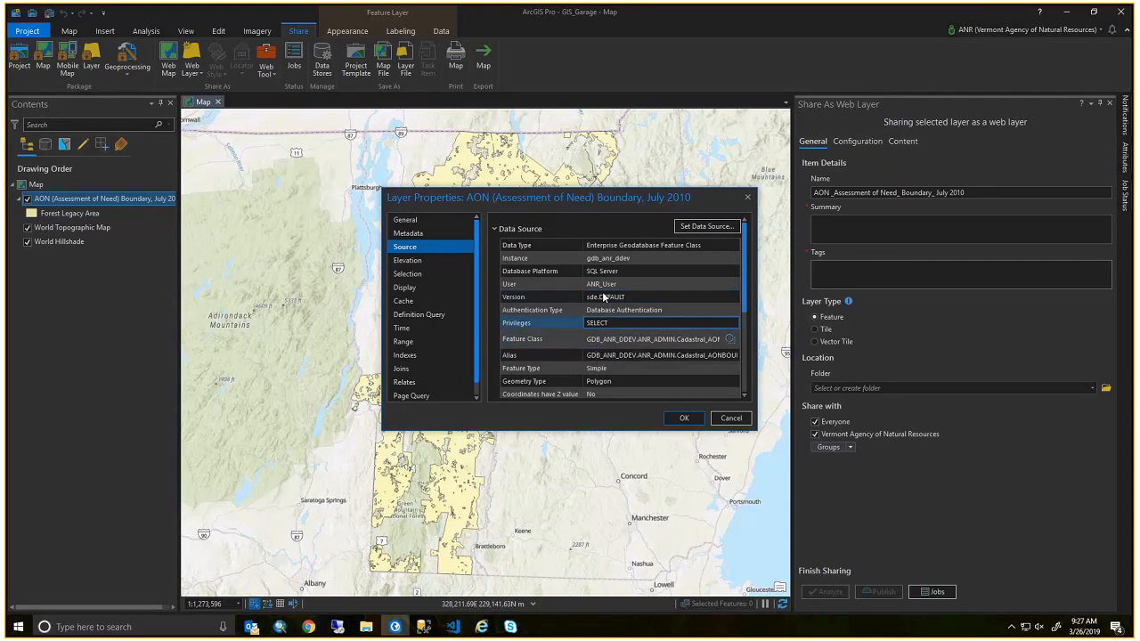
pyautogui.click(730, 418)
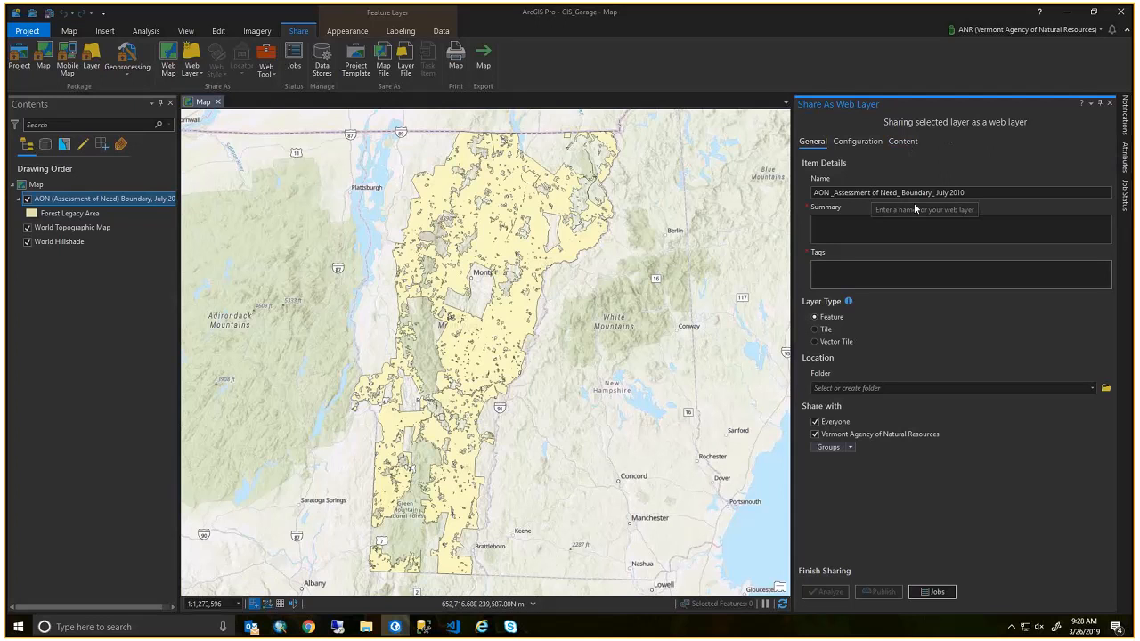
# Browse the destination folders available for the AON boundary web layer without choosing one, and review its sharing options.
pyautogui.click(1072, 388)
pyautogui.scroll(-2, 967, 454)
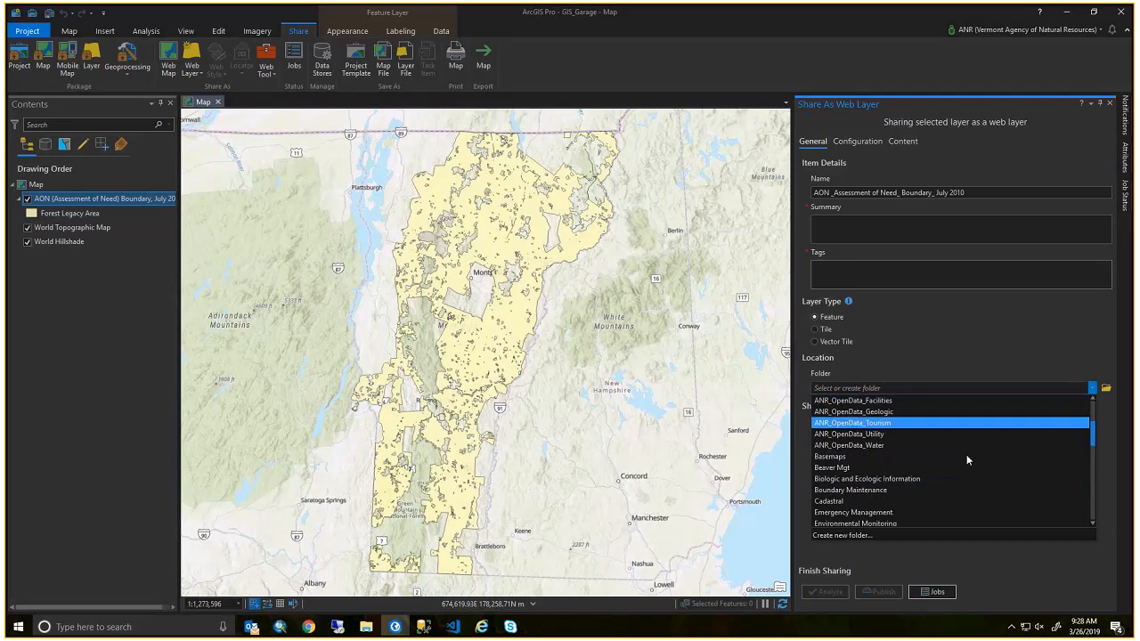
pyautogui.scroll(-4, 950, 448)
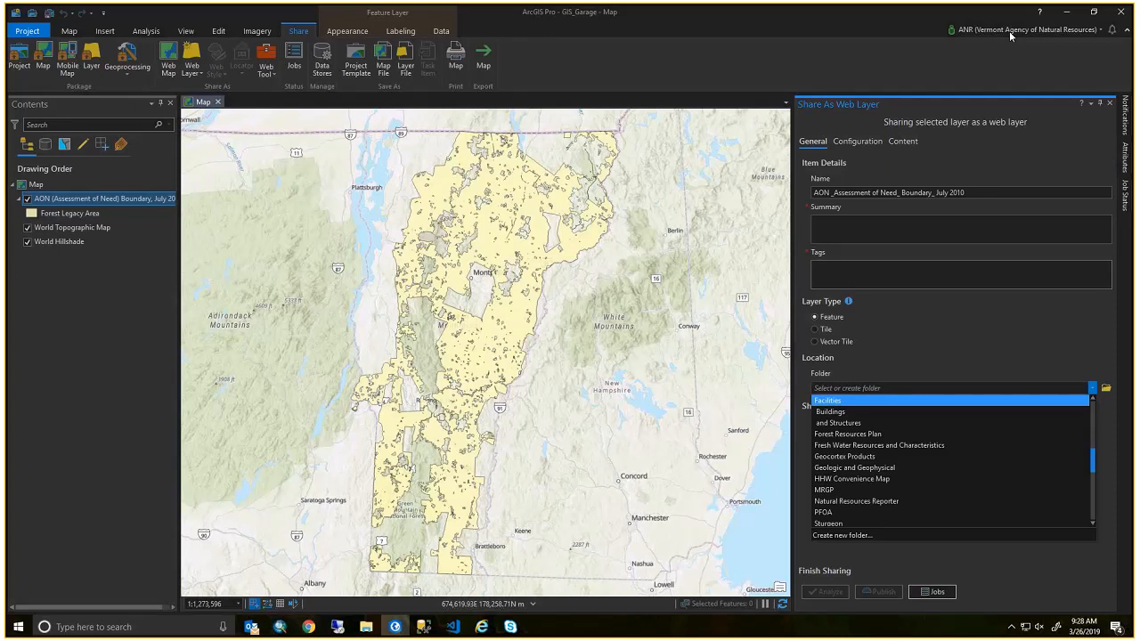
pyautogui.click(953, 360)
pyautogui.click(815, 422)
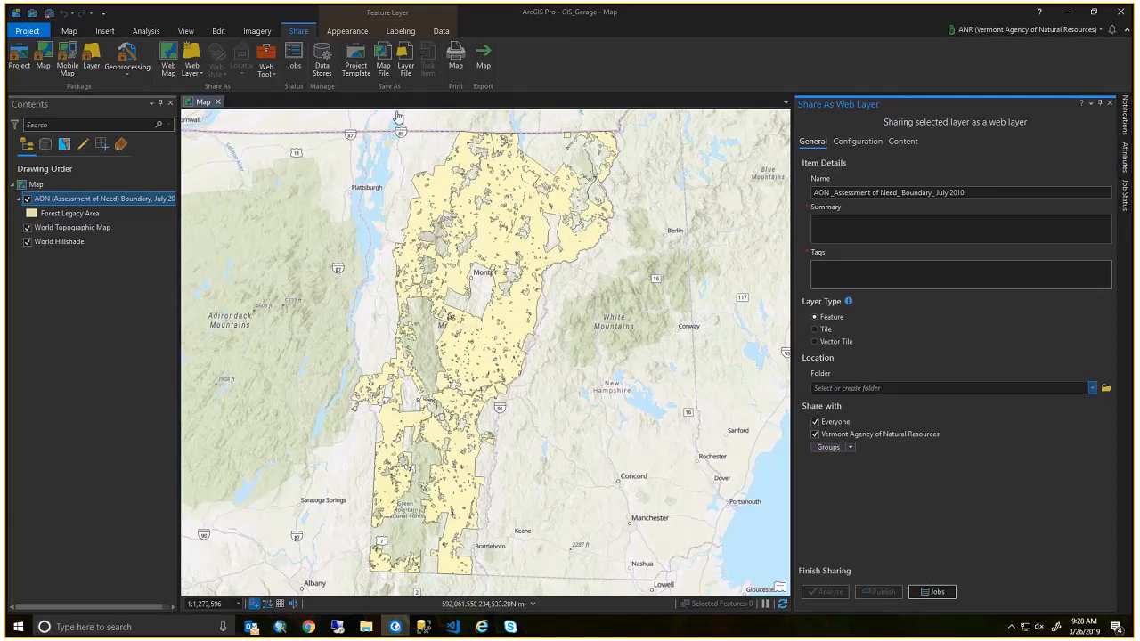
# Switch back to the web map in ArcGIS Online and return to its list of map contents.
pyautogui.click(1065, 13)
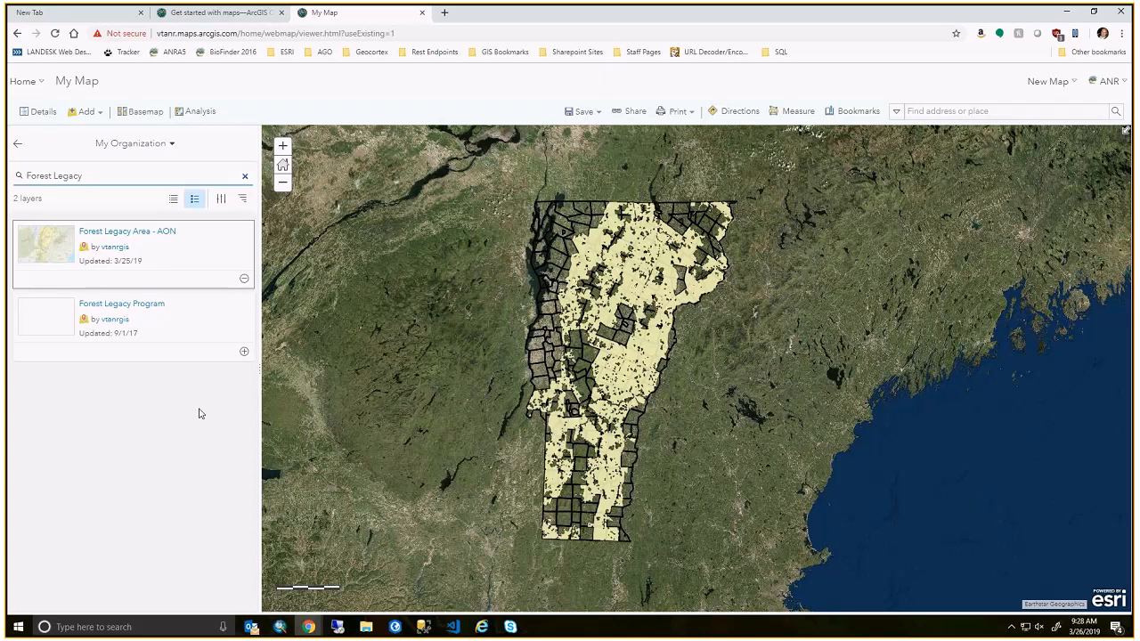
pyautogui.click(19, 144)
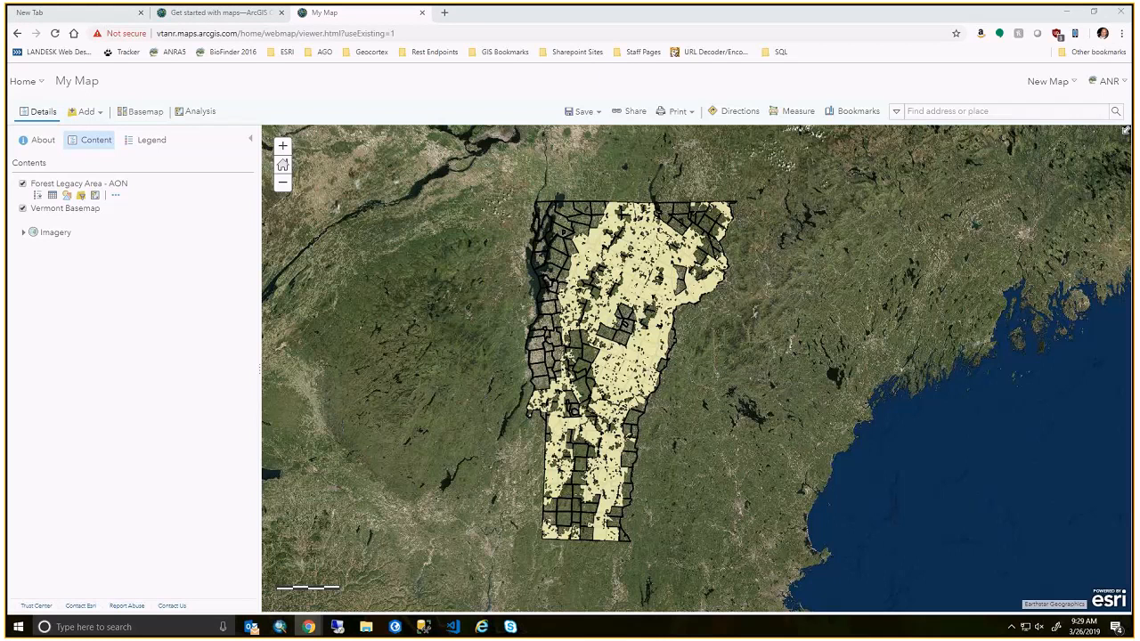
# Open the map_services folder of the ANR REST services directory in a new browser tab and examine the ANR Atlas services.
pyautogui.click(443, 16)
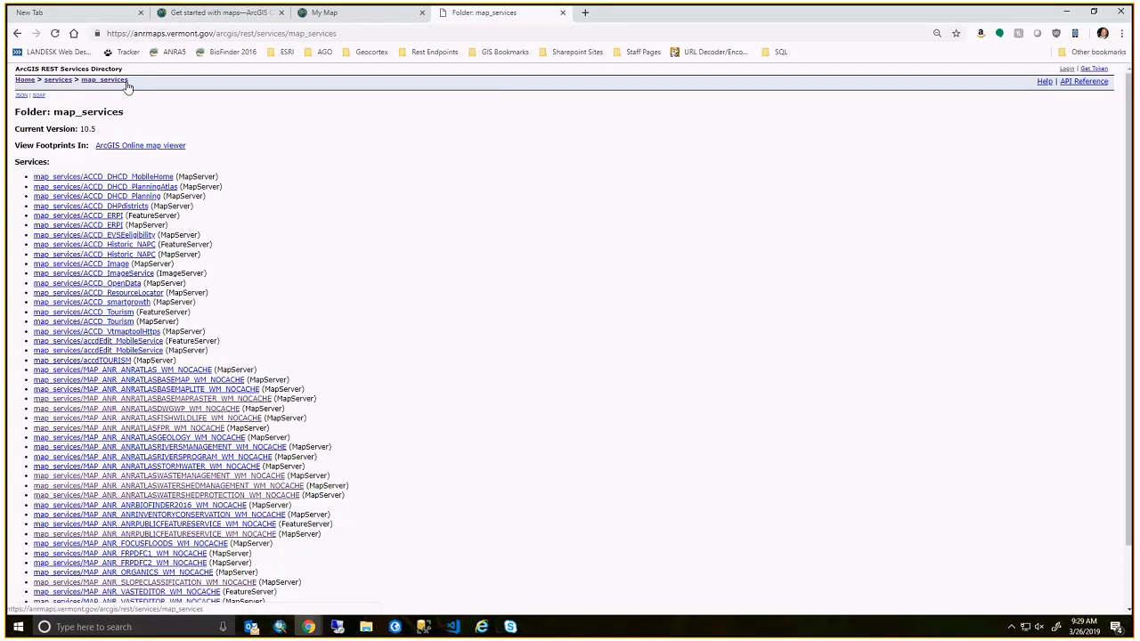
pyautogui.moveTo(43, 66); pyautogui.dragTo(123, 70)
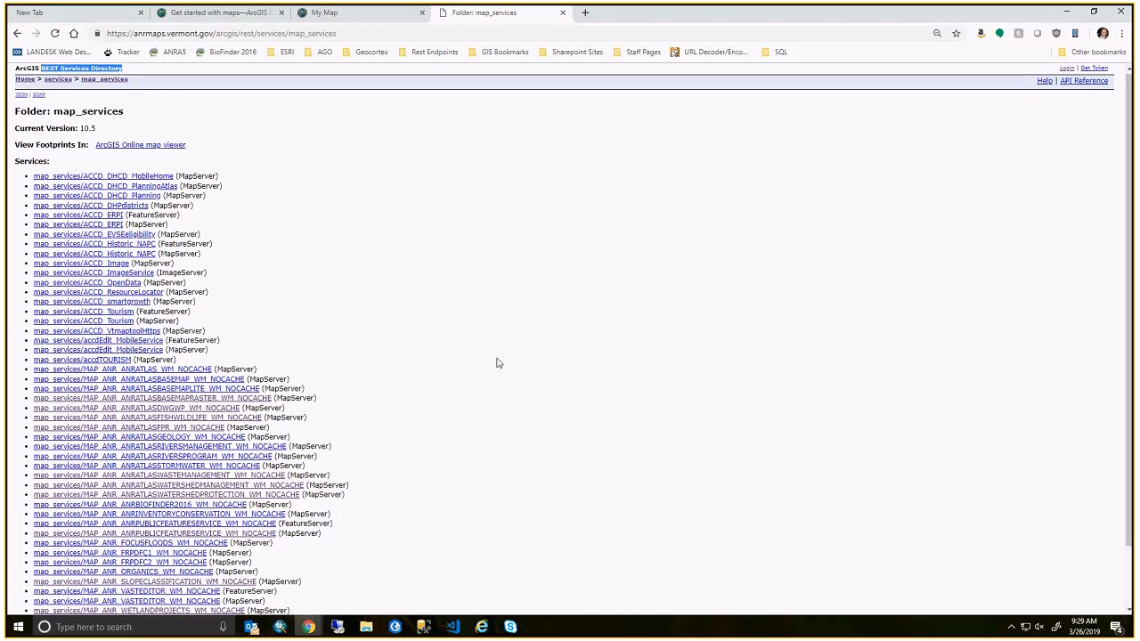
pyautogui.scroll(-2, 498, 362)
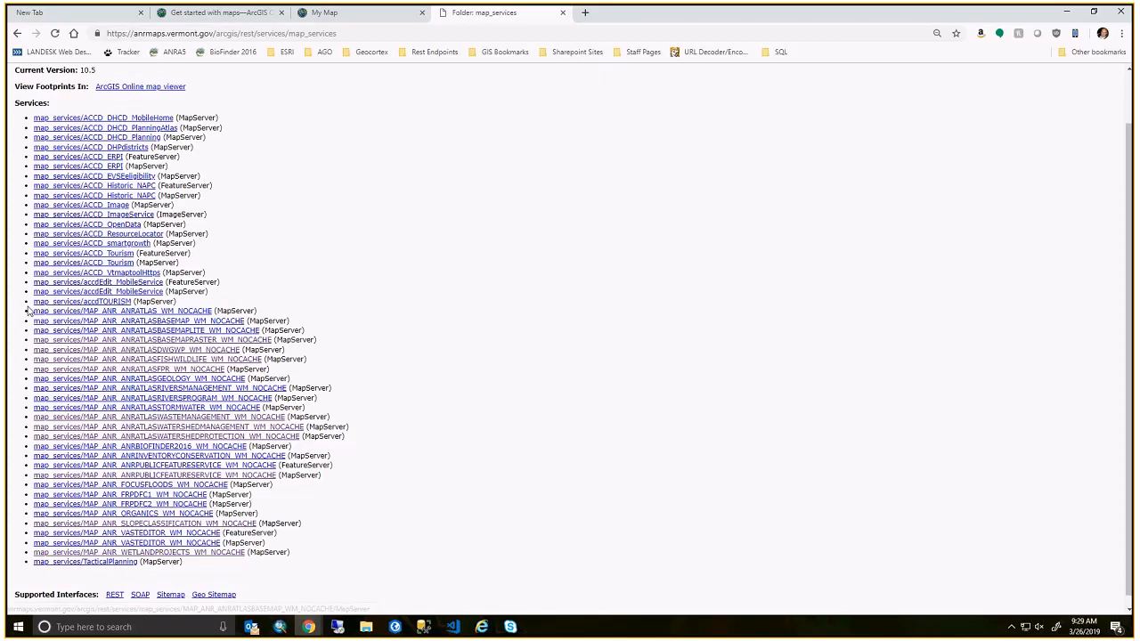
pyautogui.moveTo(32, 311); pyautogui.dragTo(323, 436)
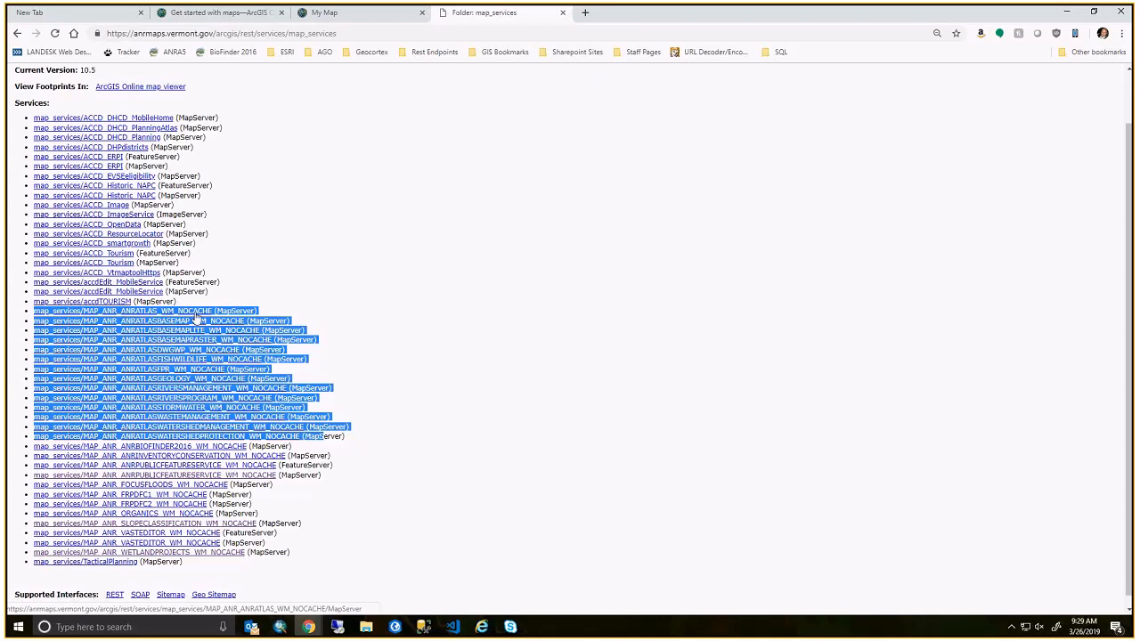
pyautogui.click(342, 348)
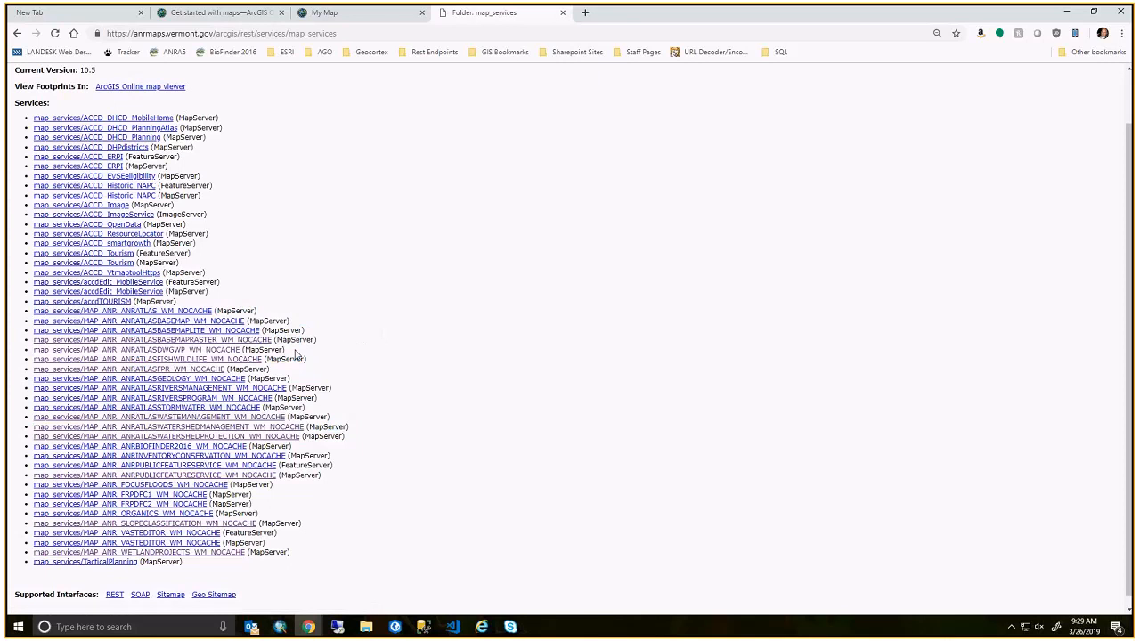
# Open the MAP_ANR_ANRATLASFPR_WM_NOCACHE map service, examine the Hiking Trail layer's fields, and return to the service's layer list.
pyautogui.click(187, 371)
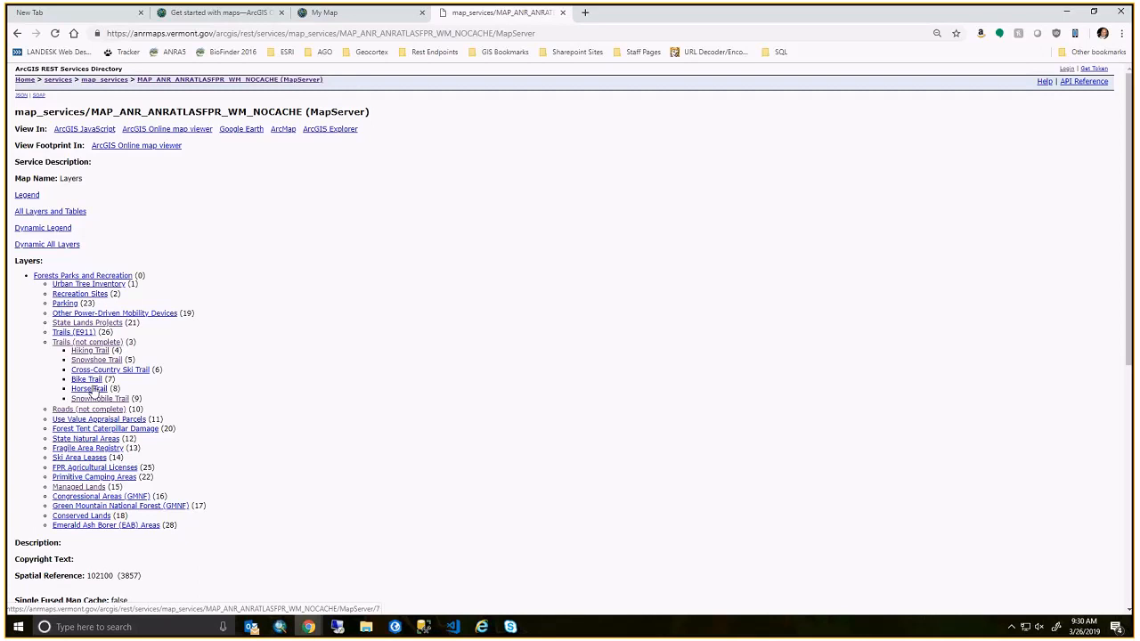
pyautogui.click(89, 350)
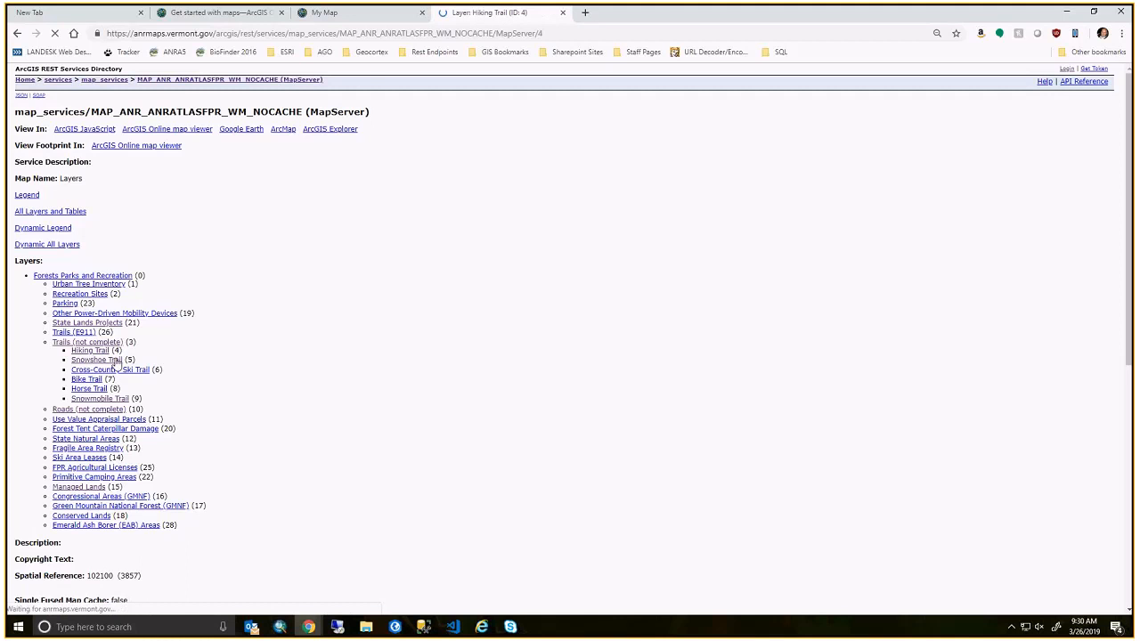
pyautogui.scroll(-8, 179, 487)
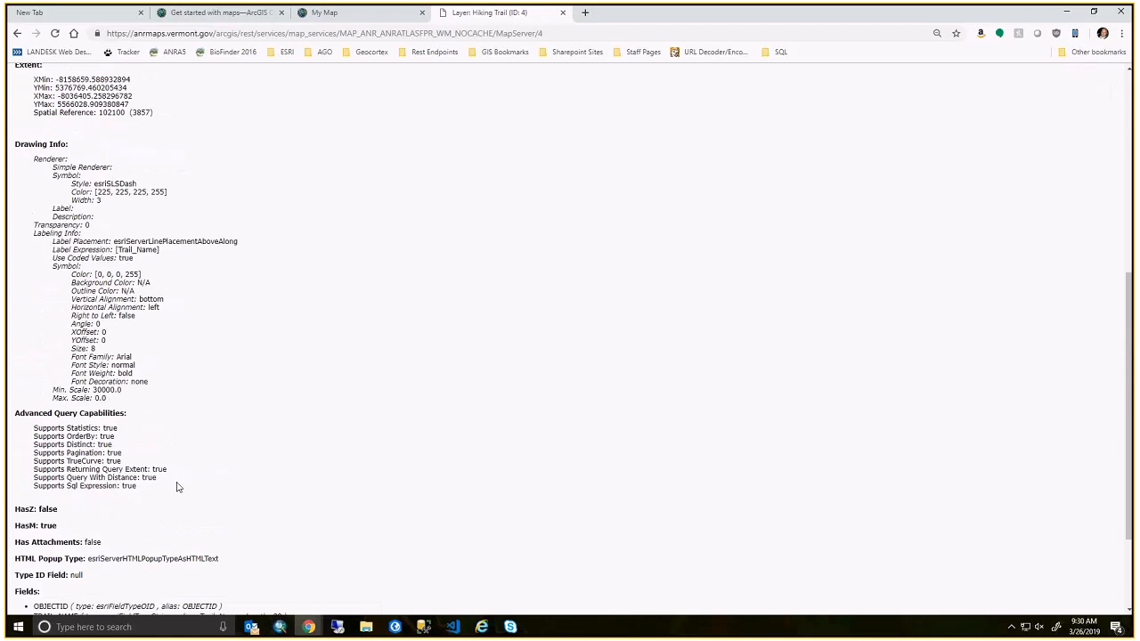
pyautogui.scroll(-3, 177, 488)
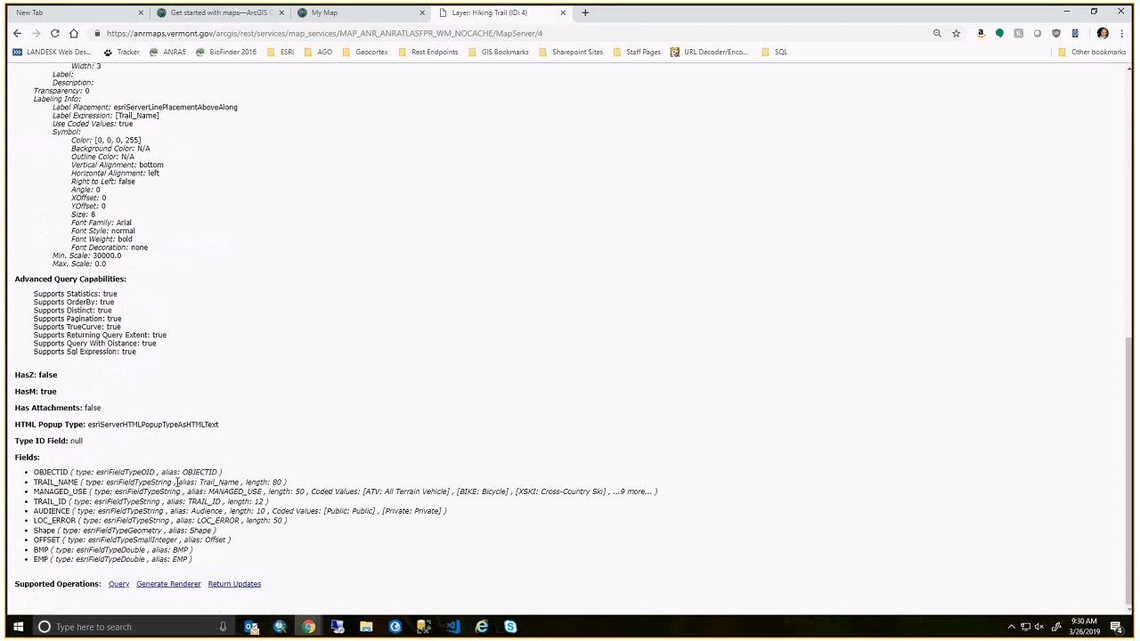
pyautogui.moveTo(213, 563); pyautogui.dragTo(38, 472)
pyautogui.hotkey('alt', 'Left')
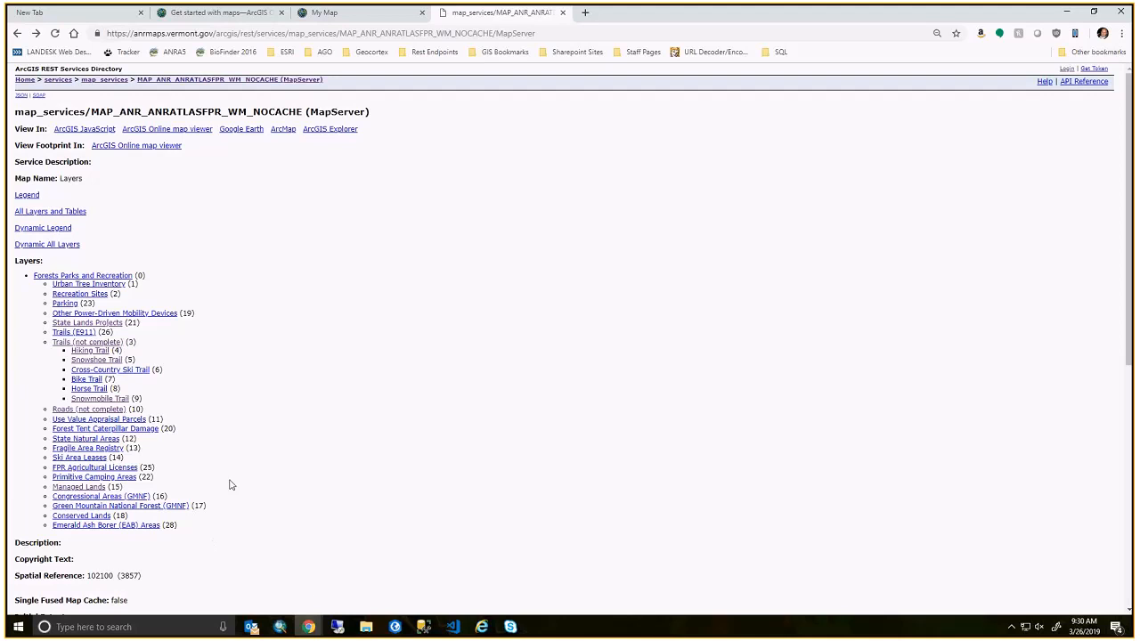
# Switch to the anrAtlasFPR.mxd document in ArcMap, review the option to share it as a service, and return to the REST services directory in Chrome.
pyautogui.moveTo(281, 629)
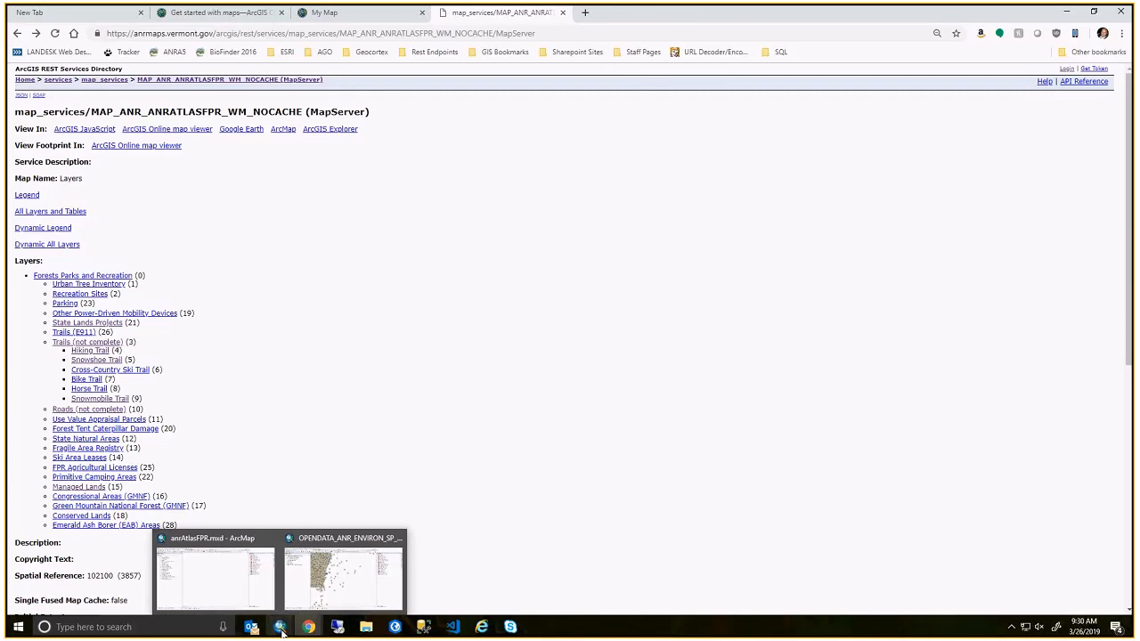
pyautogui.click(236, 599)
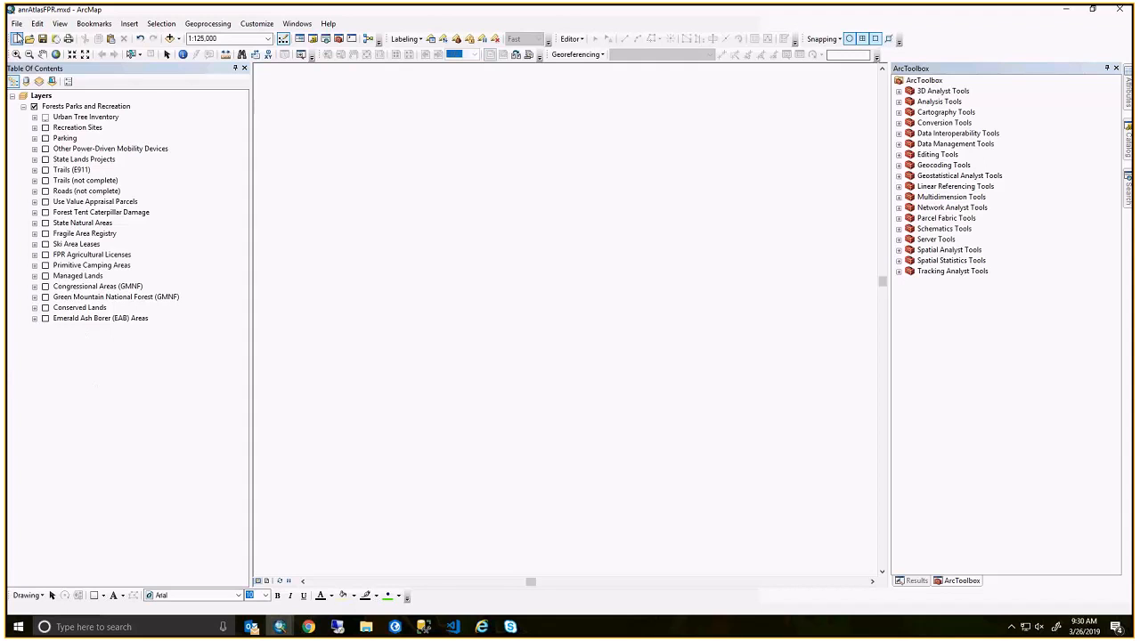
pyautogui.click(17, 24)
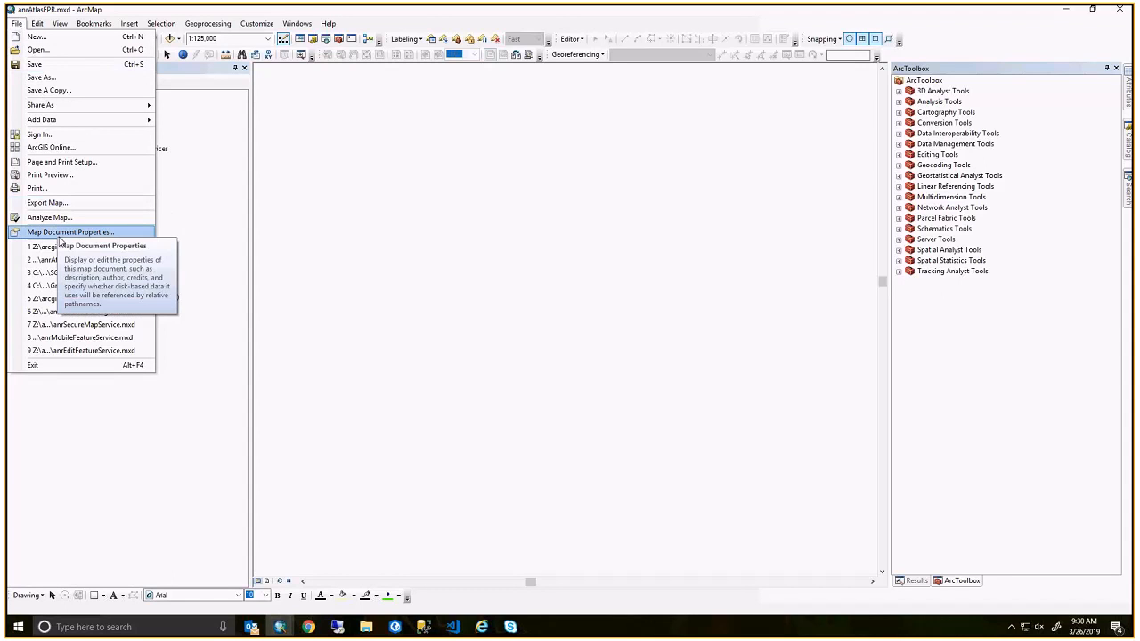
pyautogui.moveTo(70, 106)
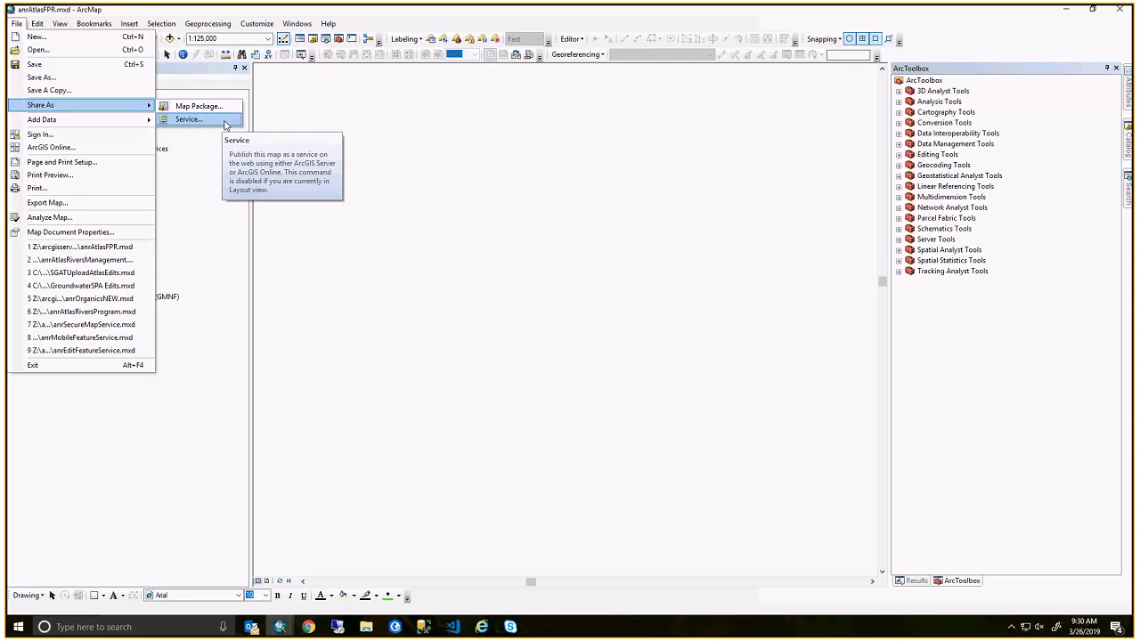
pyautogui.click(308, 627)
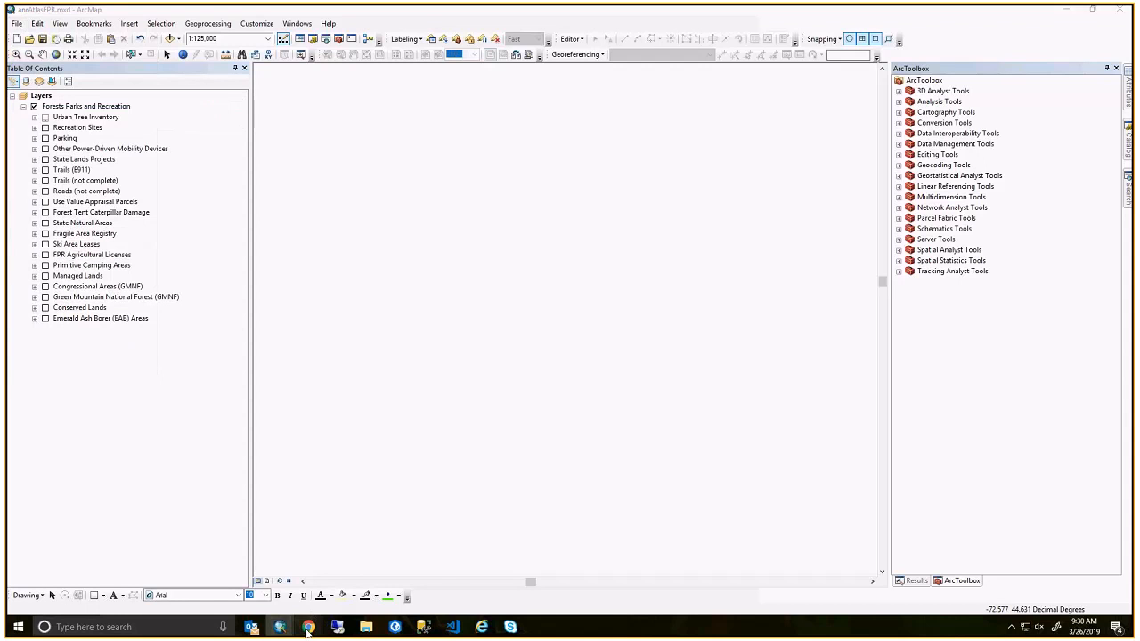
pyautogui.click(341, 594)
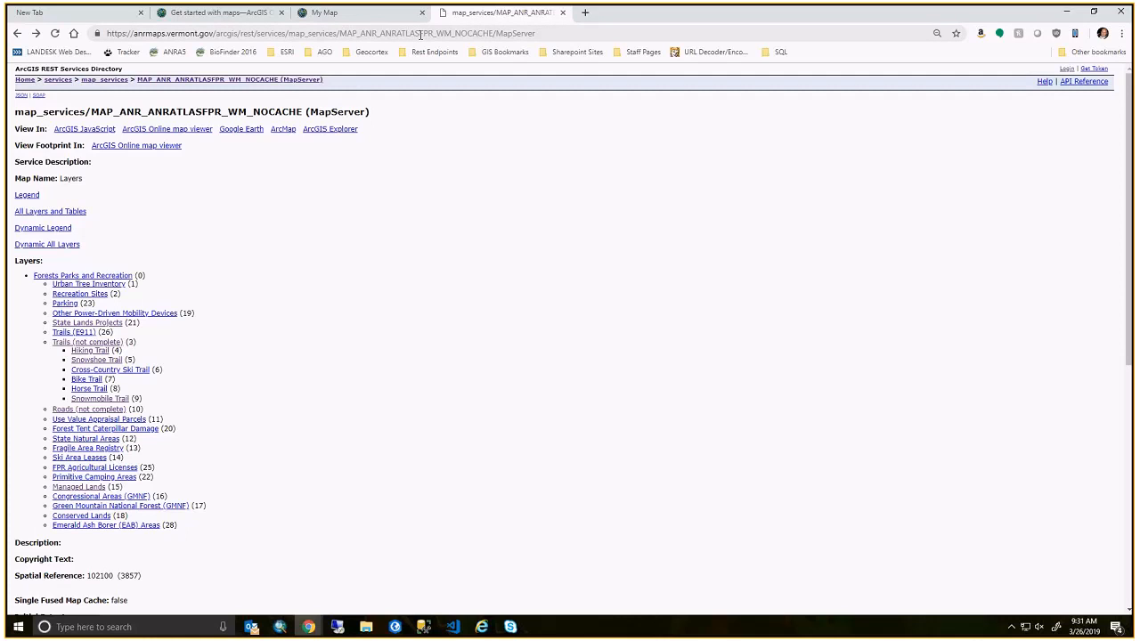
# Highlight FPR in the map service's address and copy the link address of the Trails (E911) layer.
pyautogui.moveTo(421, 33); pyautogui.dragTo(433, 33)
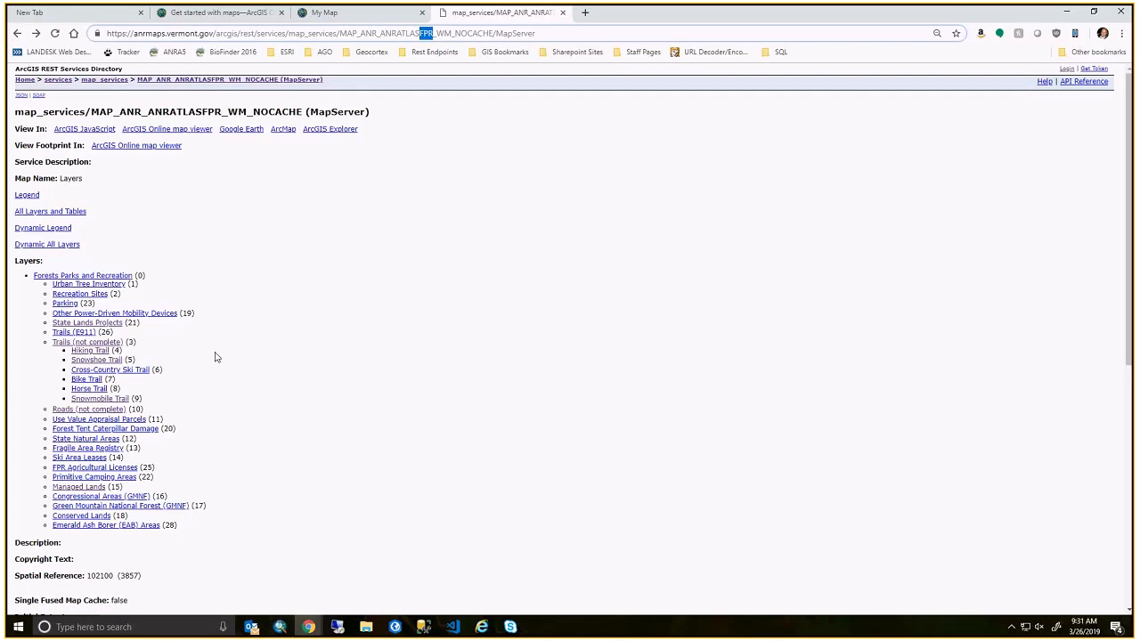
pyautogui.click(117, 335)
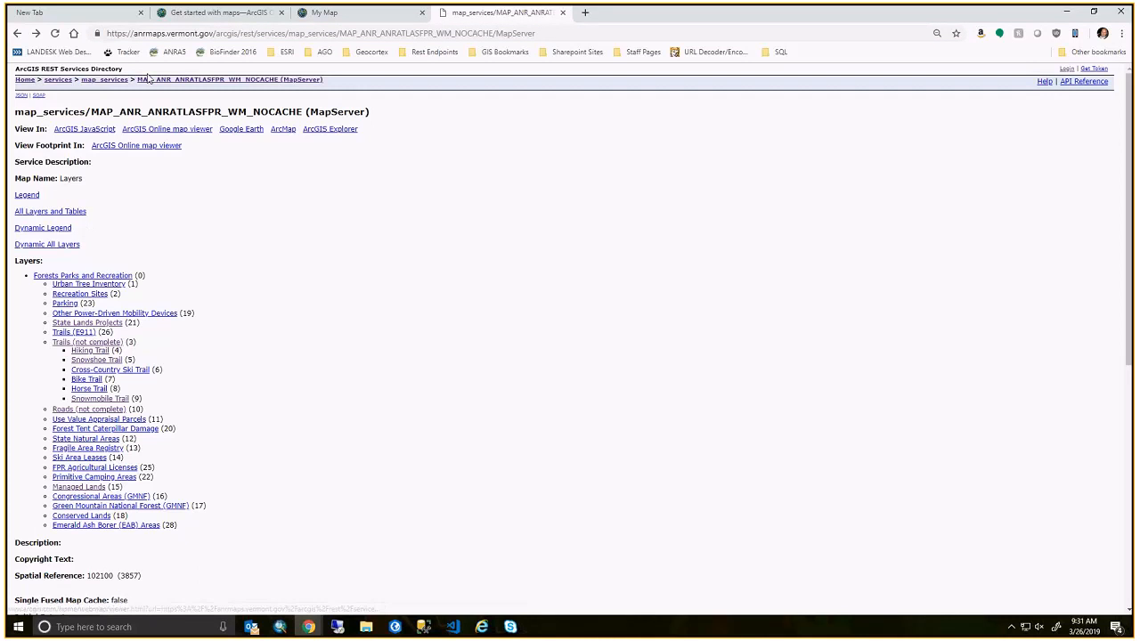
pyautogui.rightClick(70, 334)
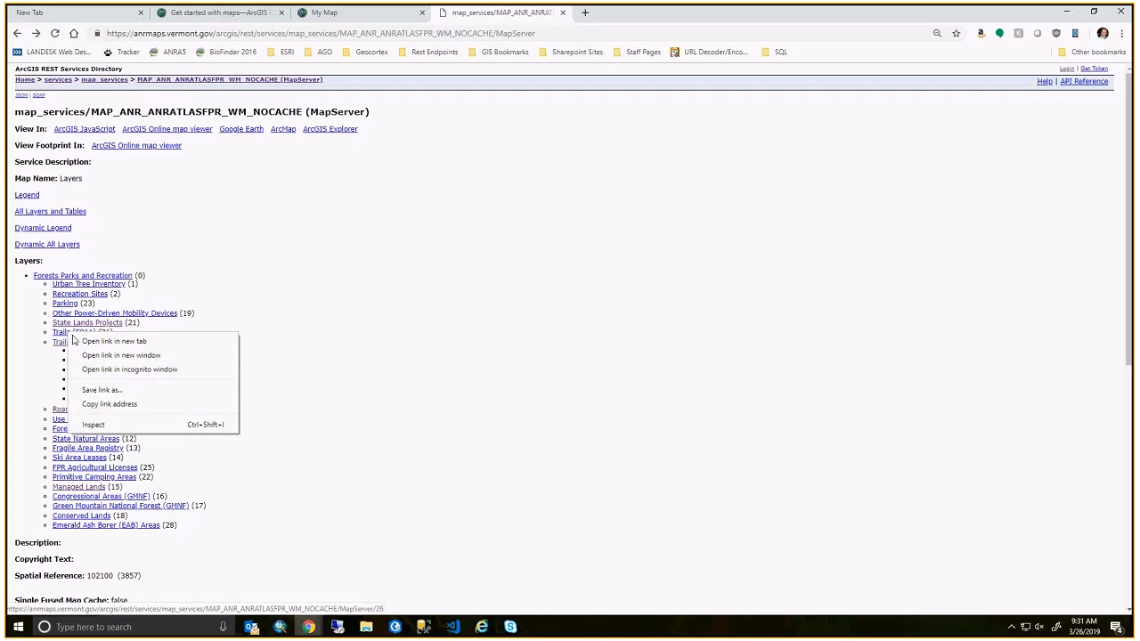
pyautogui.click(131, 403)
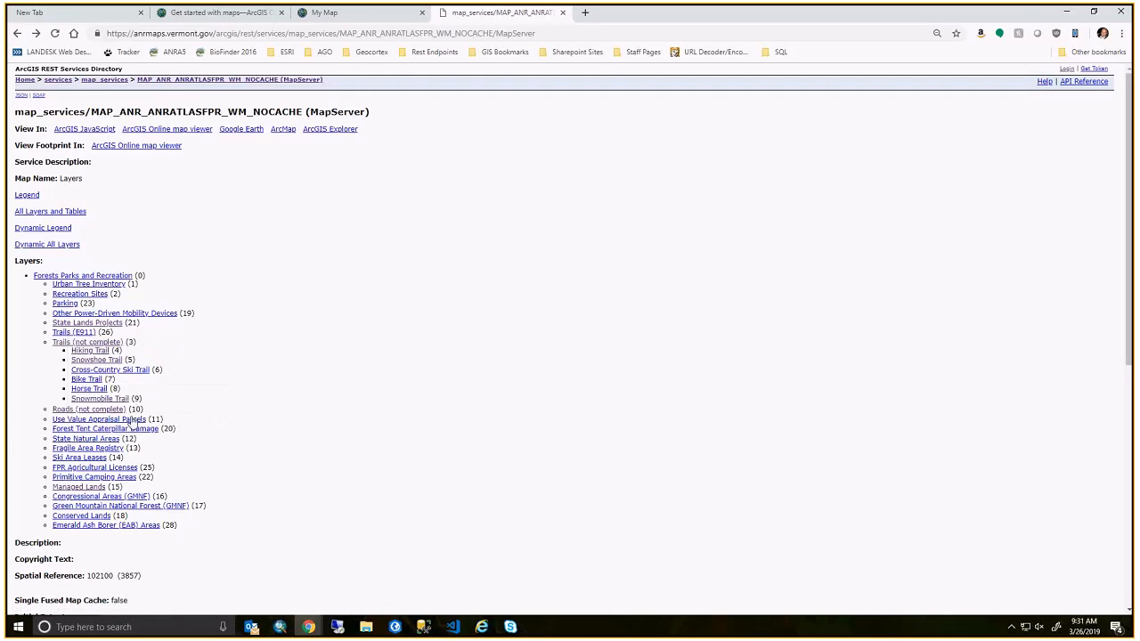
# In the My Map web map, start adding a layer from the web as an ArcGIS Server Web Service with the copied Trails (E911) URL.
pyautogui.click(381, 20)
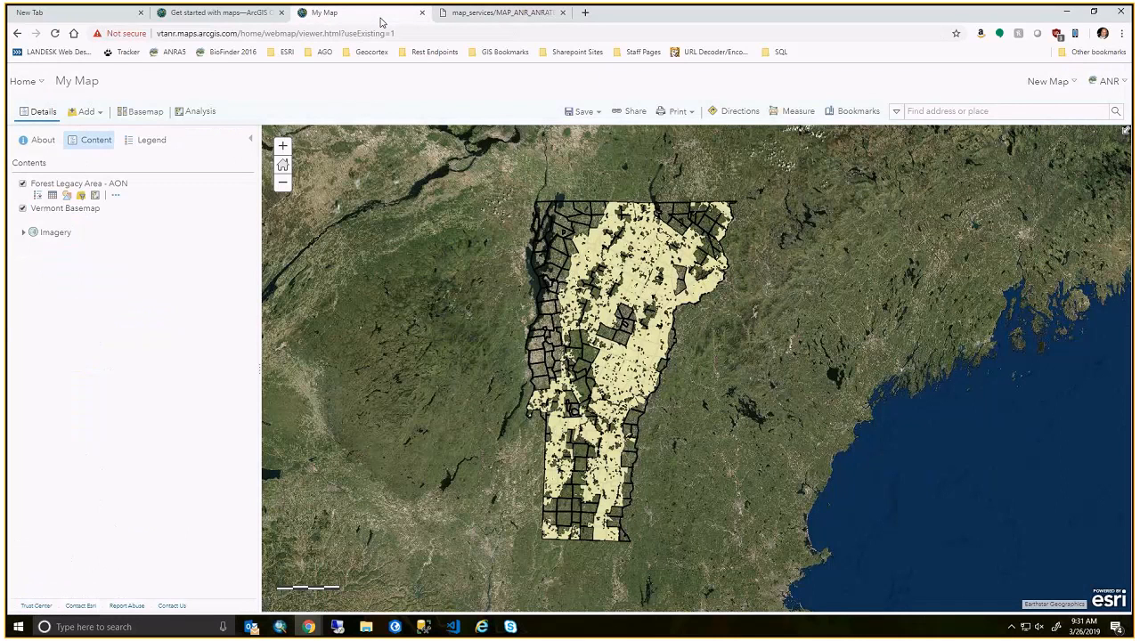
pyautogui.click(86, 111)
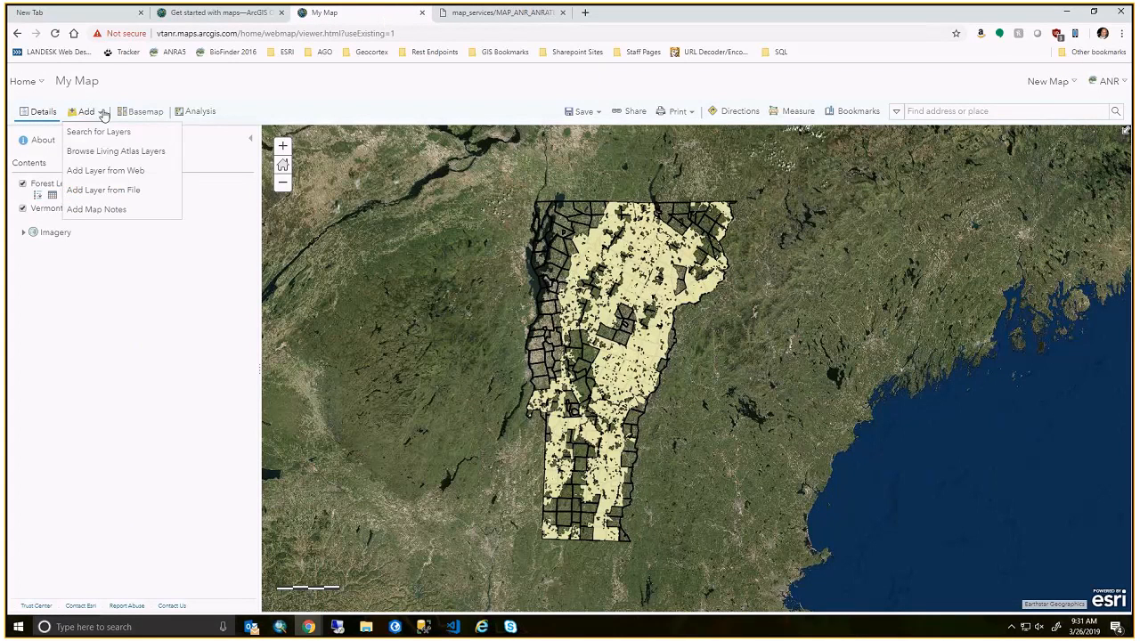
pyautogui.click(112, 173)
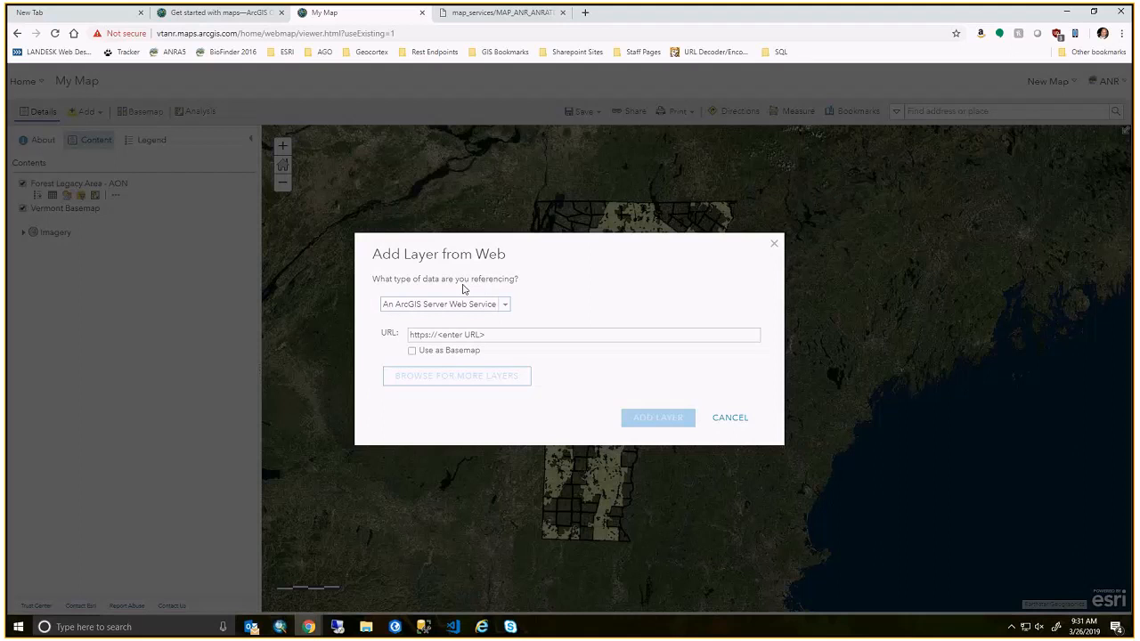
pyautogui.click(505, 306)
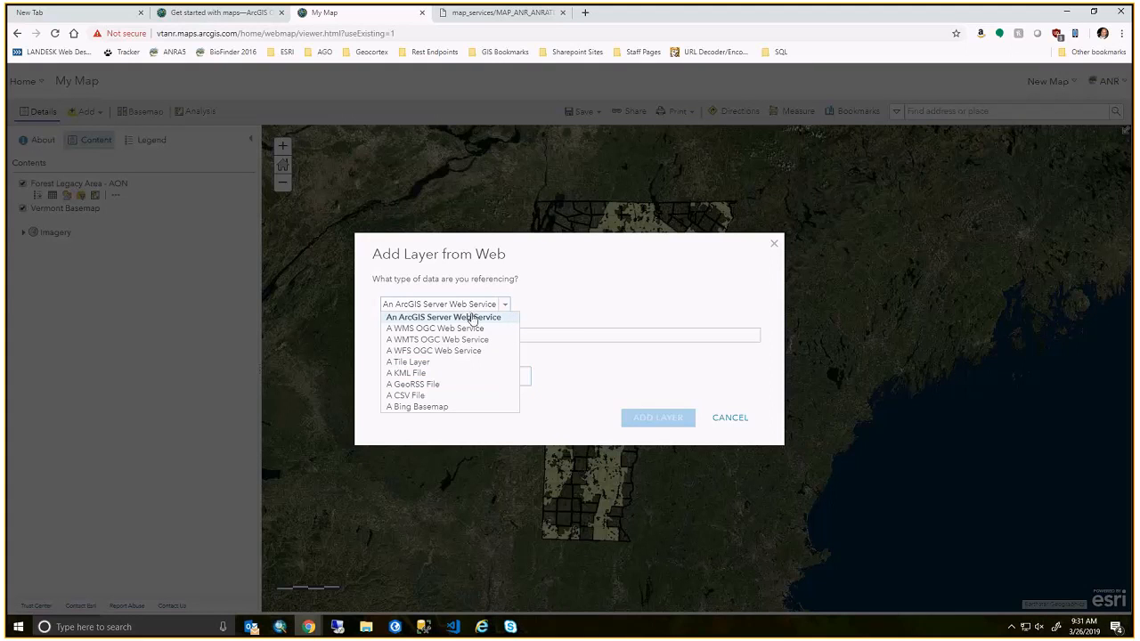
pyautogui.click(471, 317)
pyautogui.click(459, 334)
pyautogui.rightClick(460, 335)
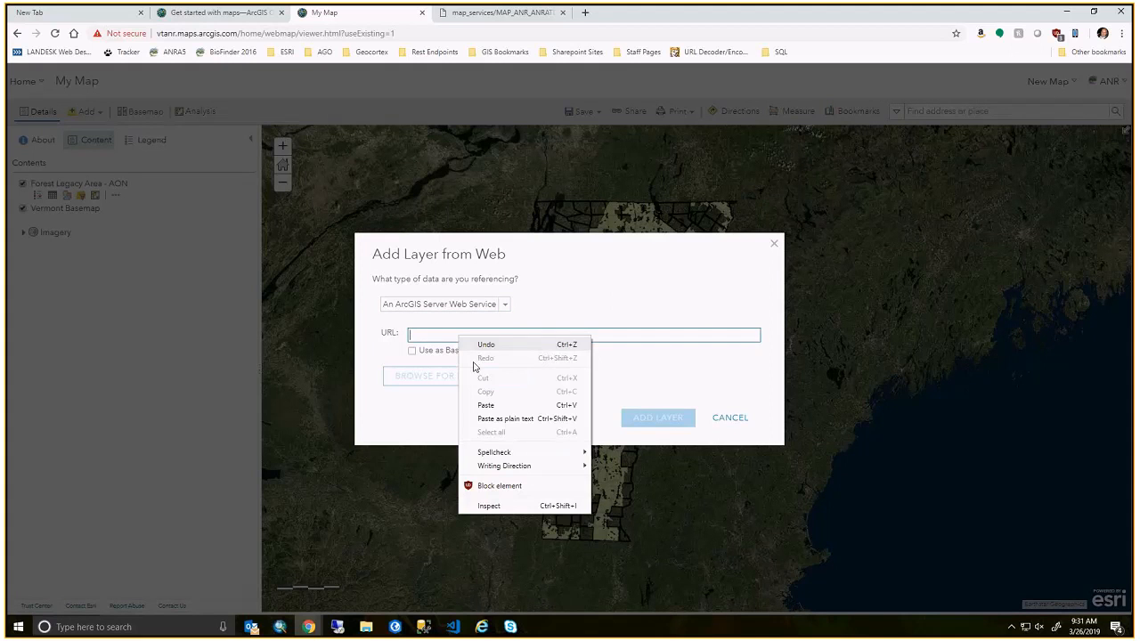
pyautogui.click(496, 406)
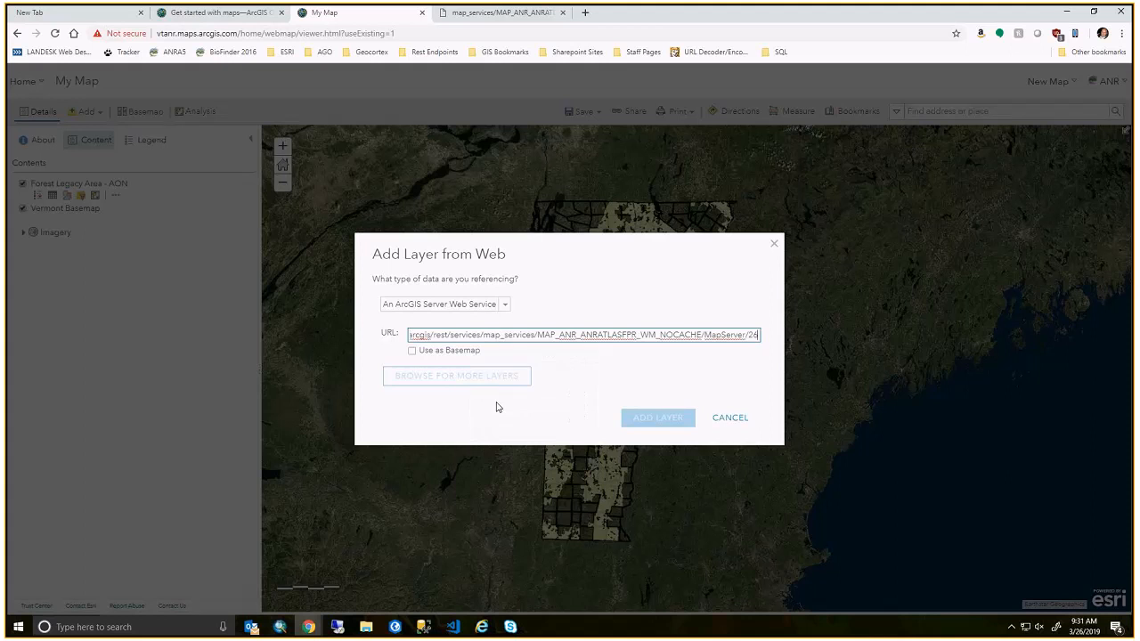
# Recopy the Trails (E911) link address from the services directory, replace the layer URL with it, and add the layer to the web map.
pyautogui.click(494, 14)
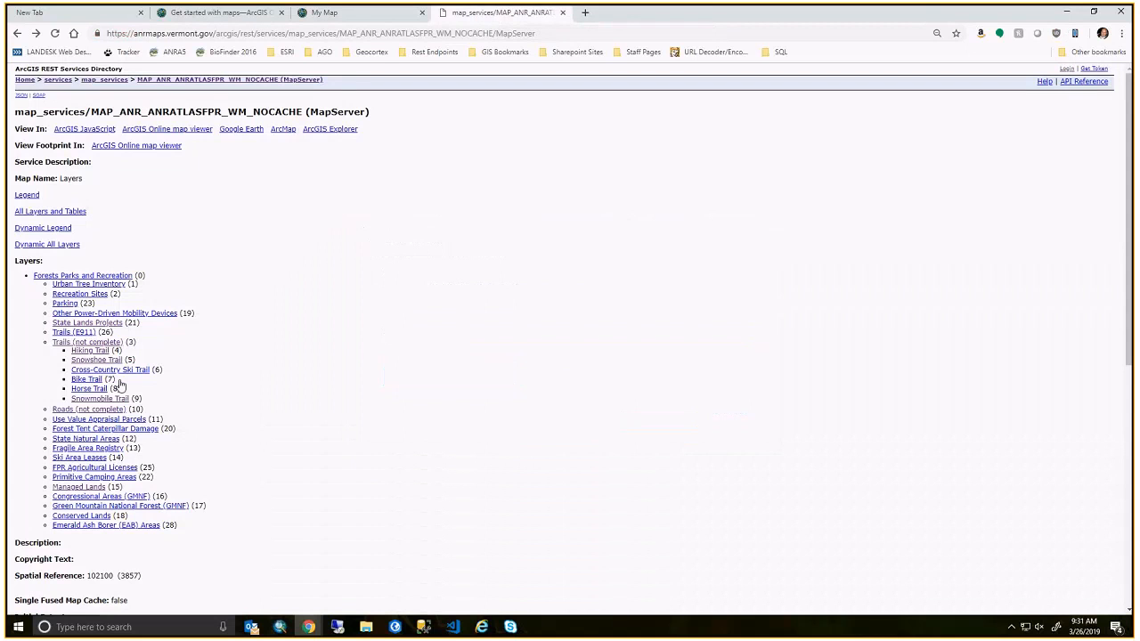
pyautogui.rightClick(75, 335)
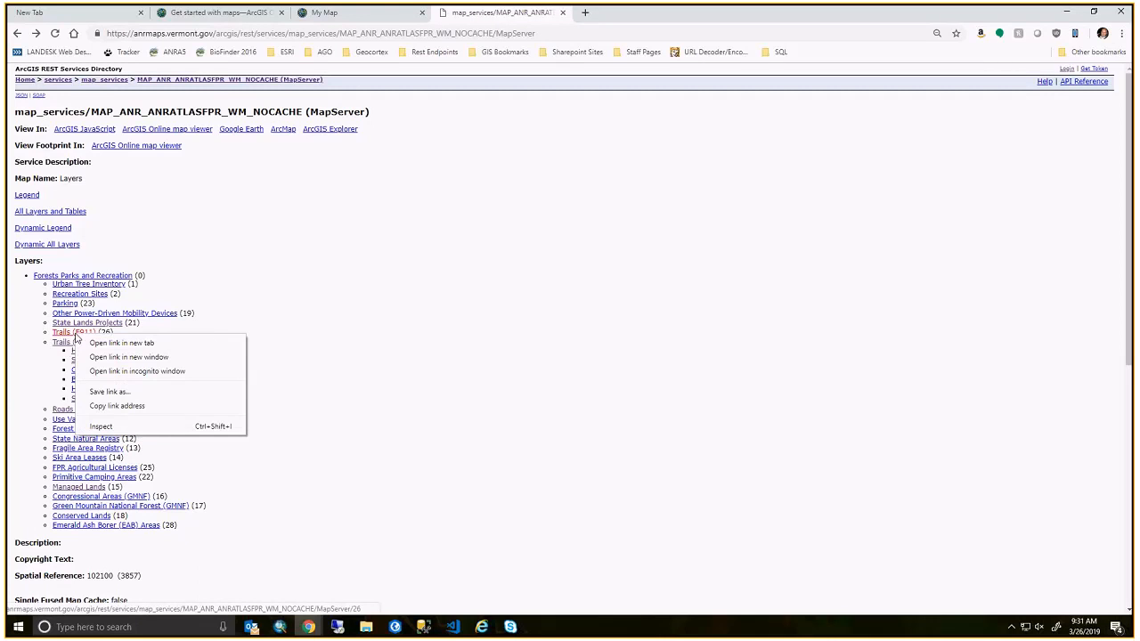
pyautogui.click(132, 408)
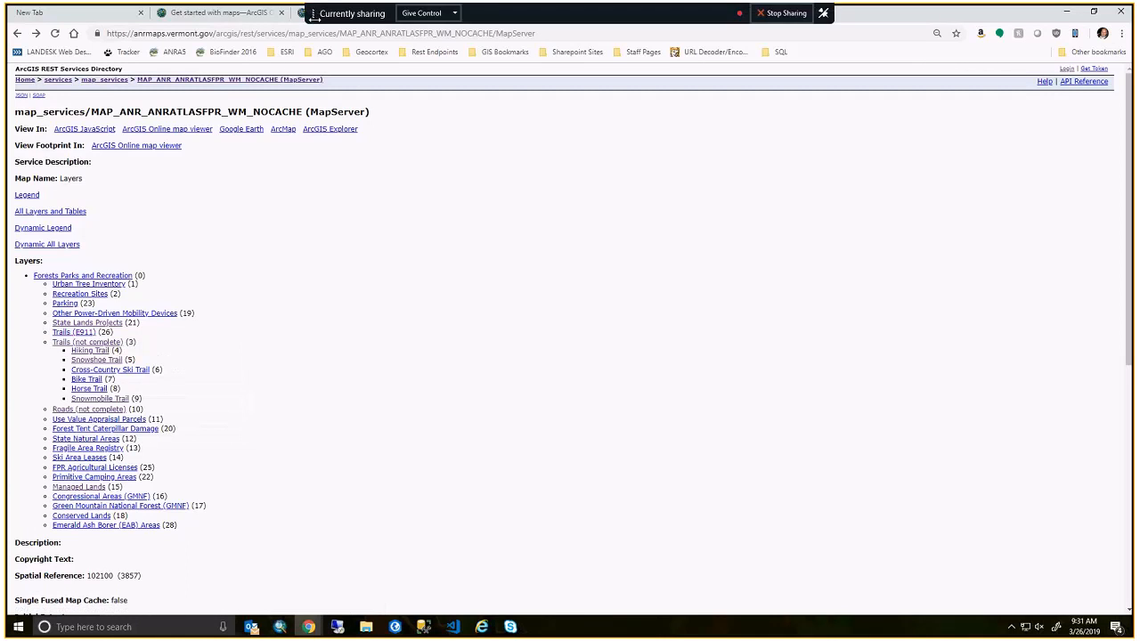
pyautogui.click(296, 22)
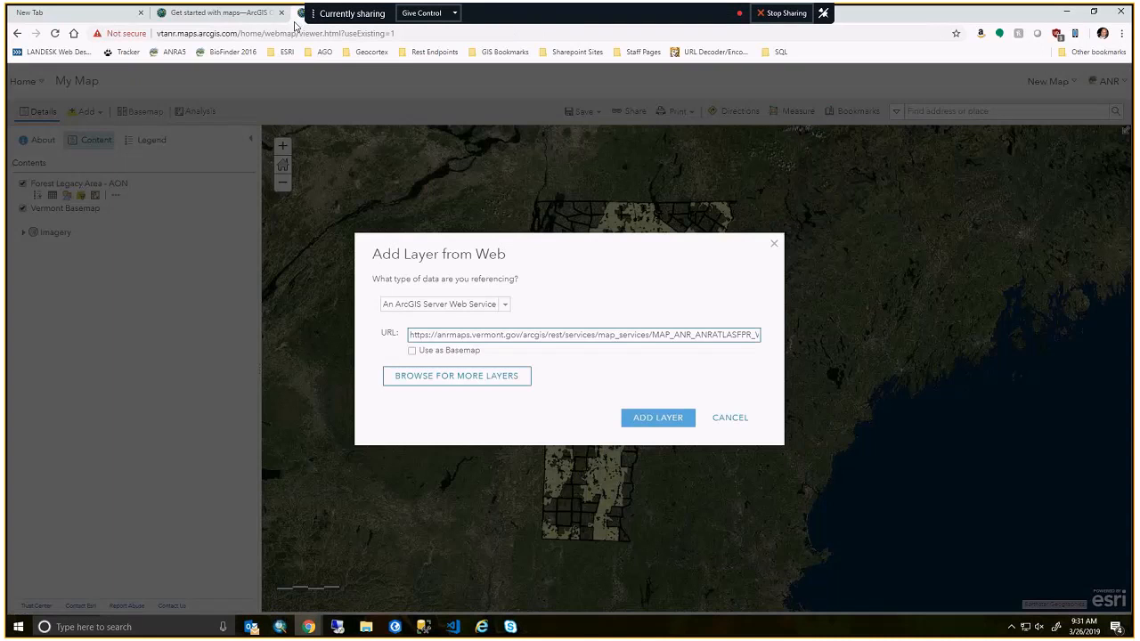
pyautogui.tripleClick(738, 333)
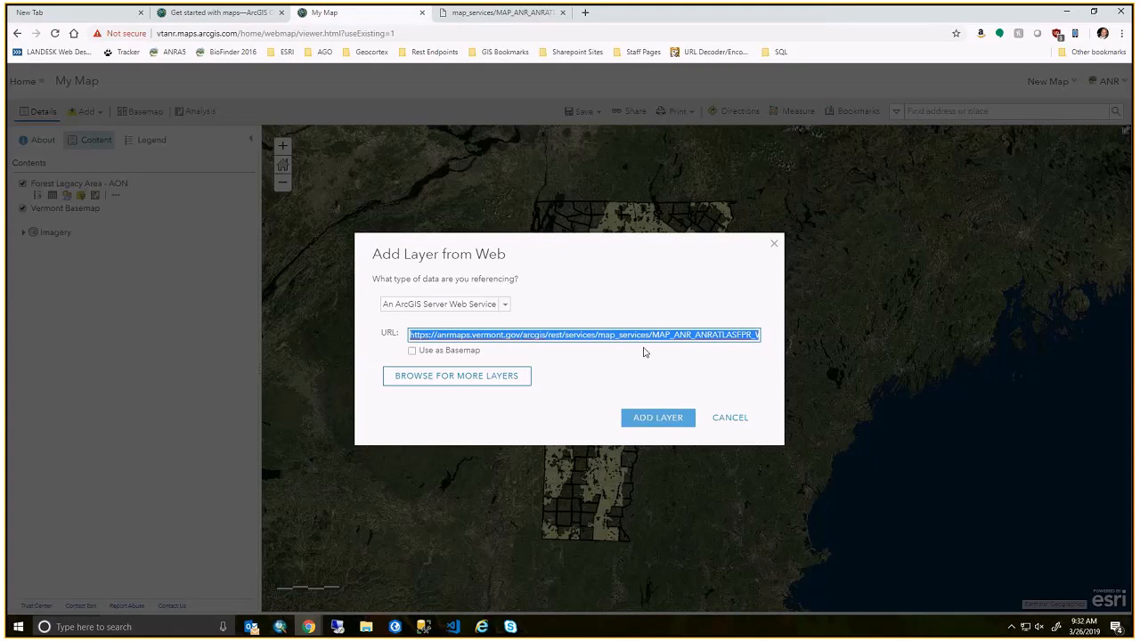
pyautogui.hotkey('ctrl', 'v')
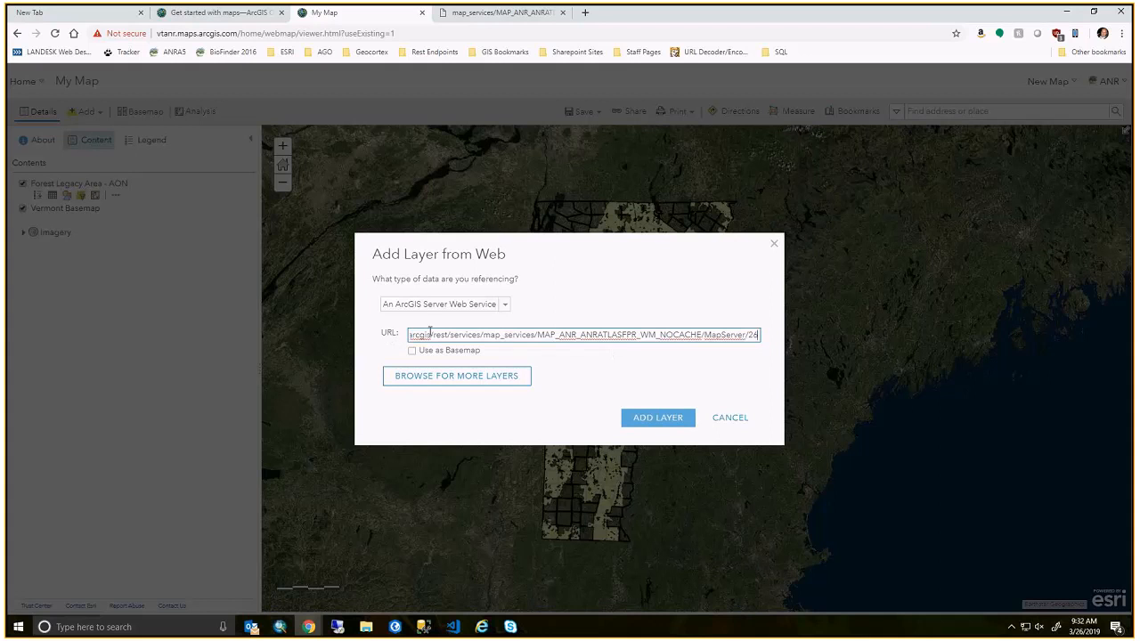
pyautogui.press('Home')
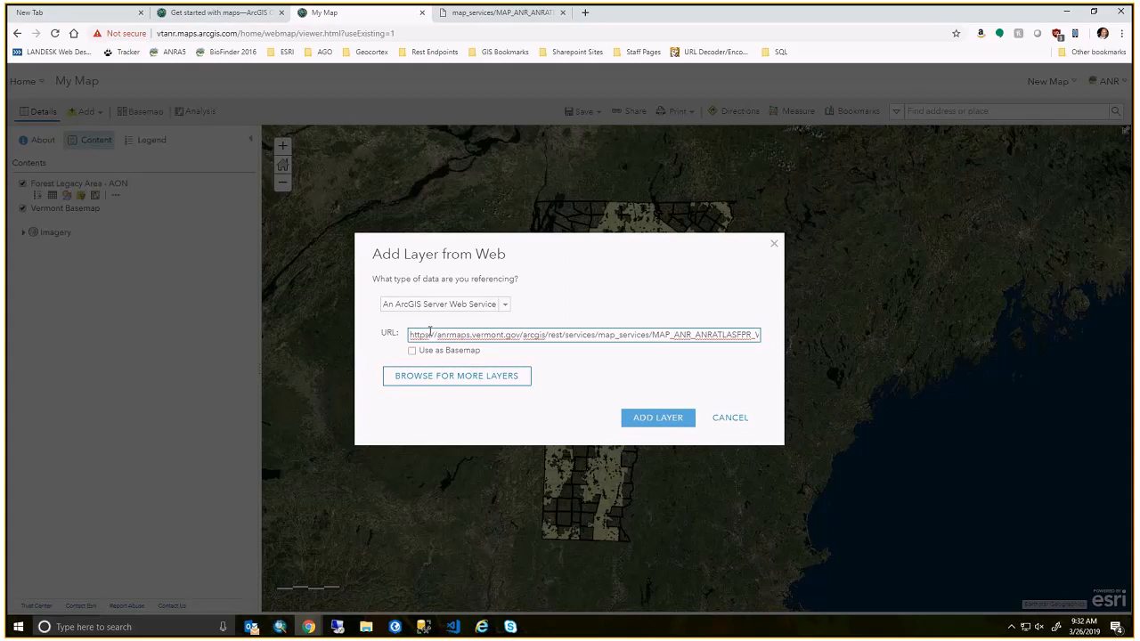
pyautogui.doubleClick(421, 336)
pyautogui.click(663, 421)
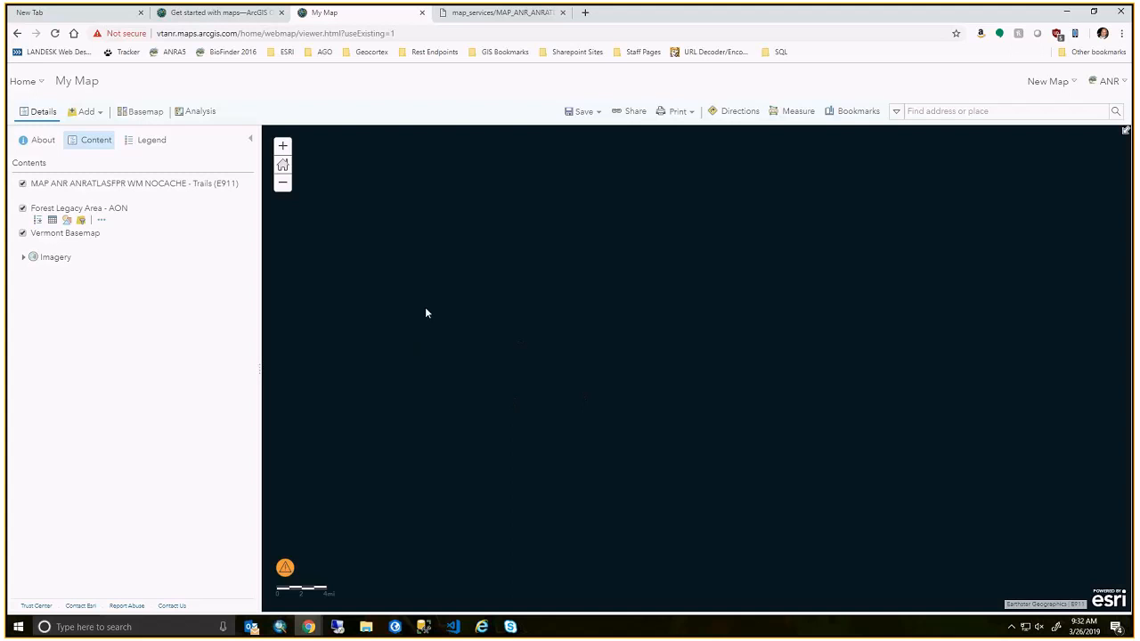
# Bring the map back to Vermont and examine the added Trails (E911) layer at close range.
pyautogui.scroll(-5, 426, 306)
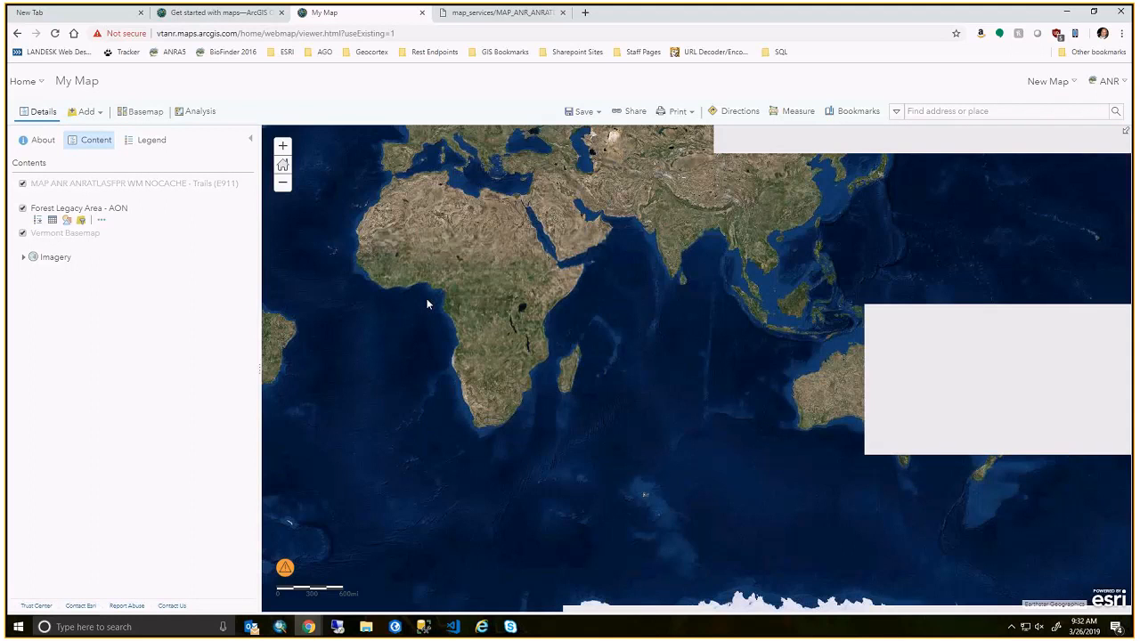
pyautogui.scroll(-2, 427, 304)
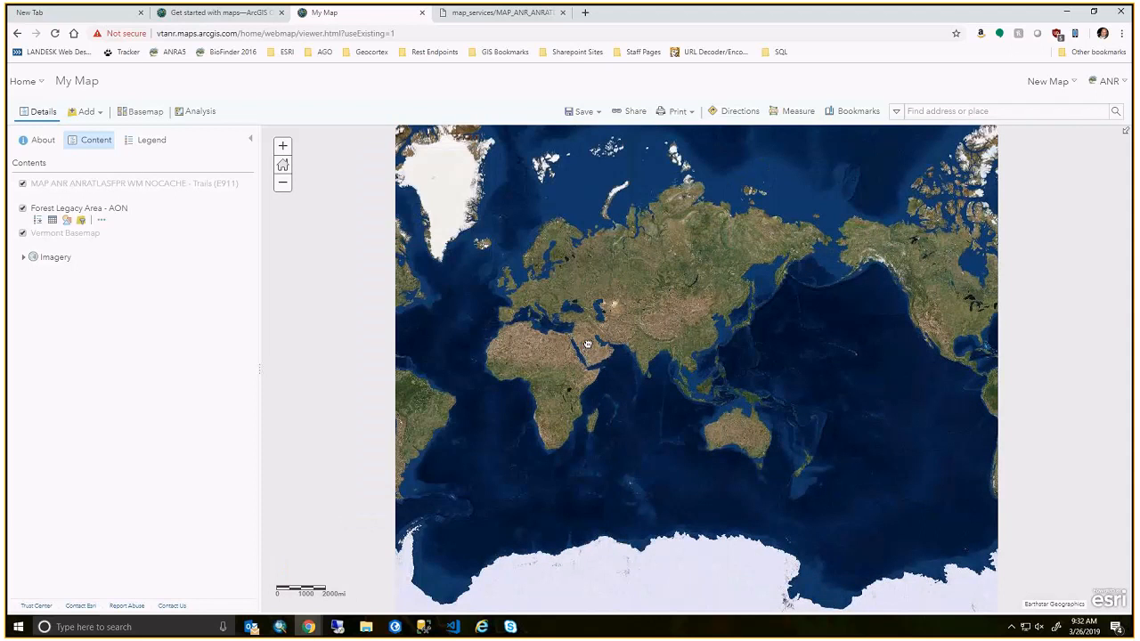
pyautogui.moveTo(588, 344); pyautogui.dragTo(565, 381)
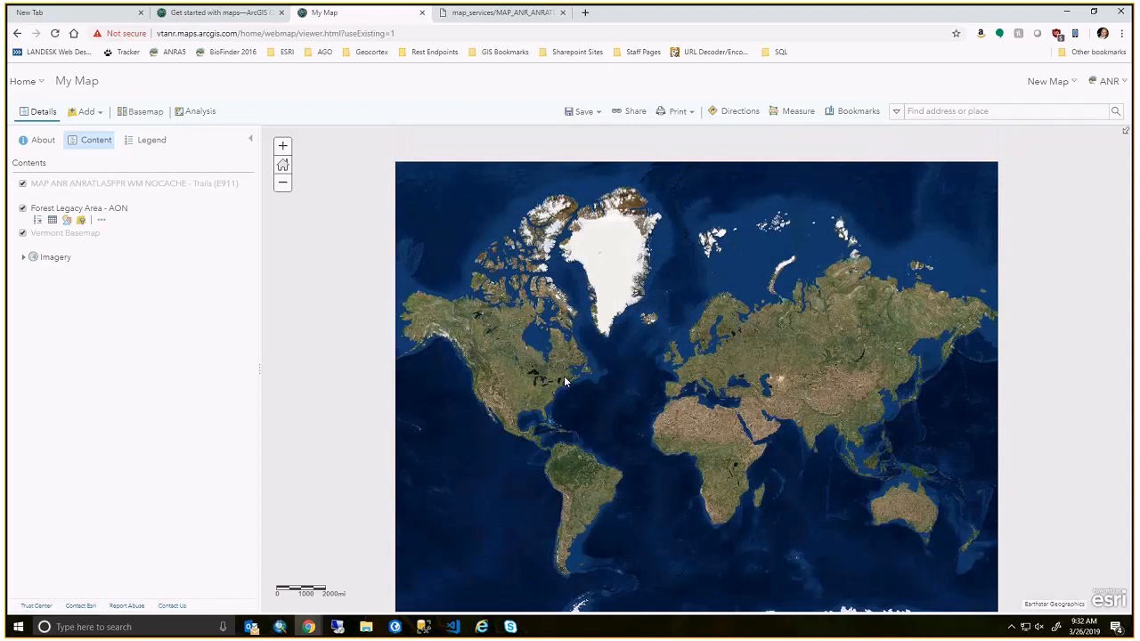
pyautogui.scroll(5, 563, 383)
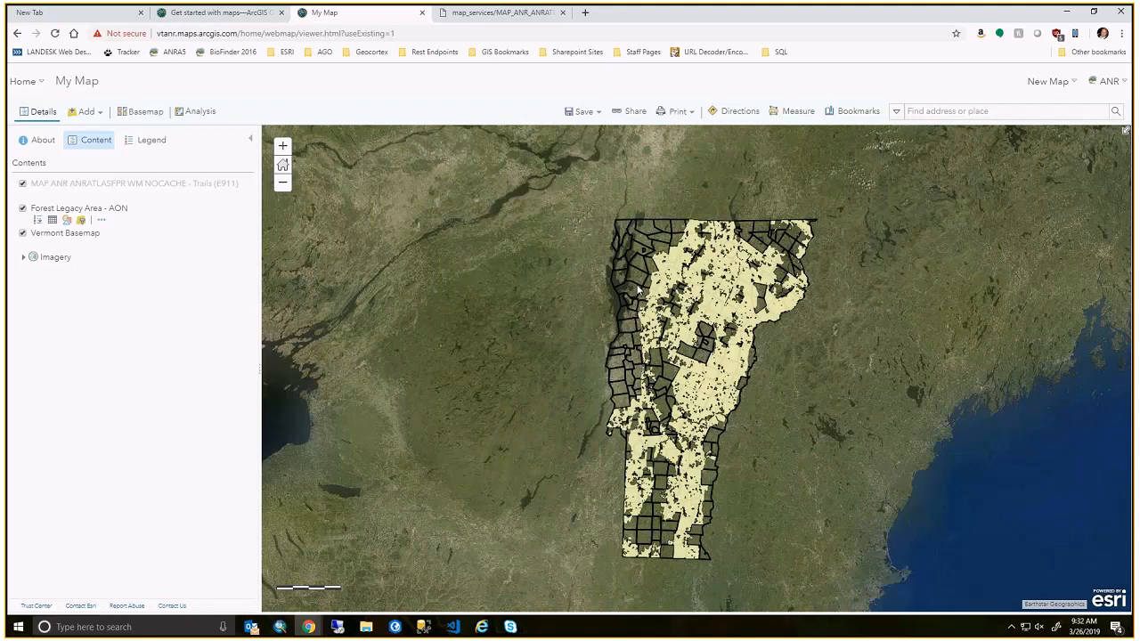
pyautogui.scroll(5, 694, 294)
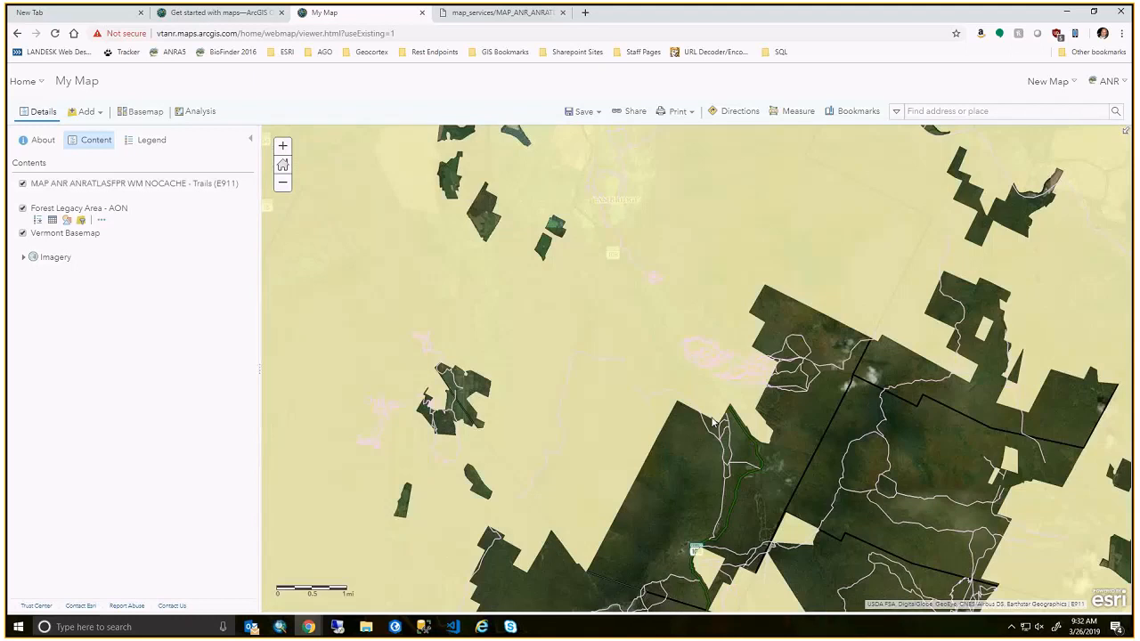
pyautogui.scroll(3, 781, 377)
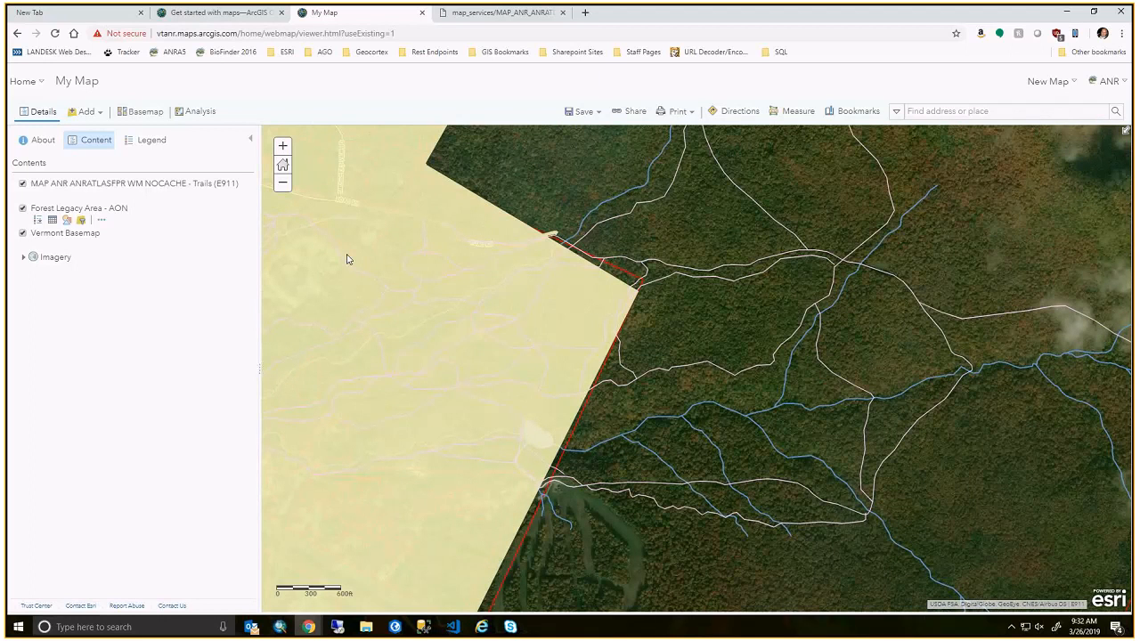
# Rename the MAP_ANR_ANRATLASFPR_WM_NOCACHE trails layer in the web map as Trails (E911).
pyautogui.moveTo(39, 191)
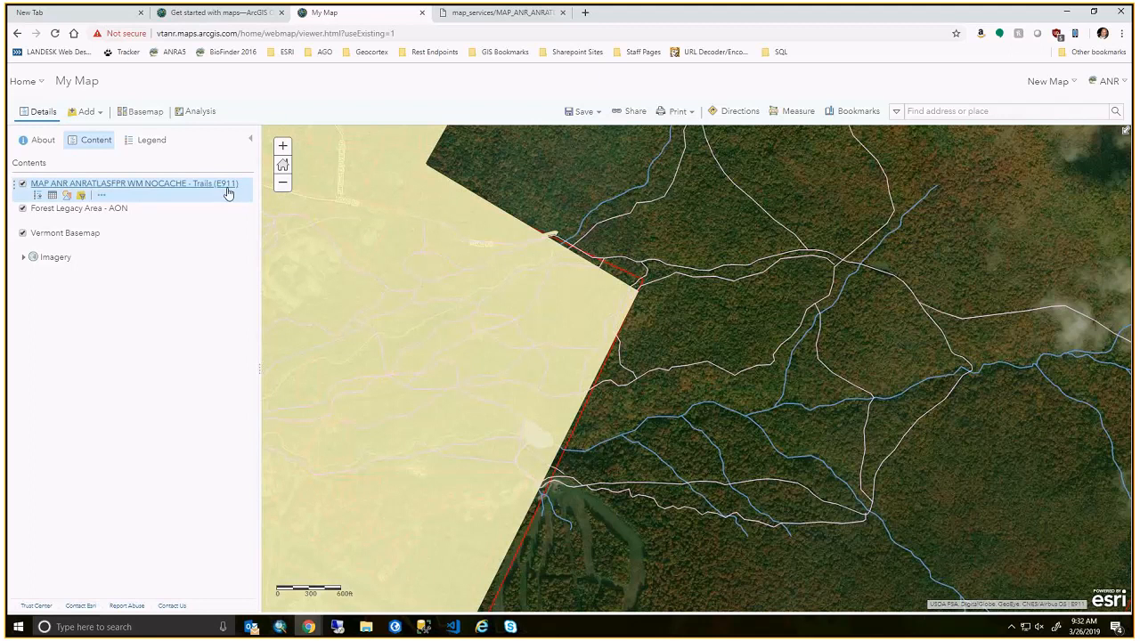
pyautogui.click(100, 195)
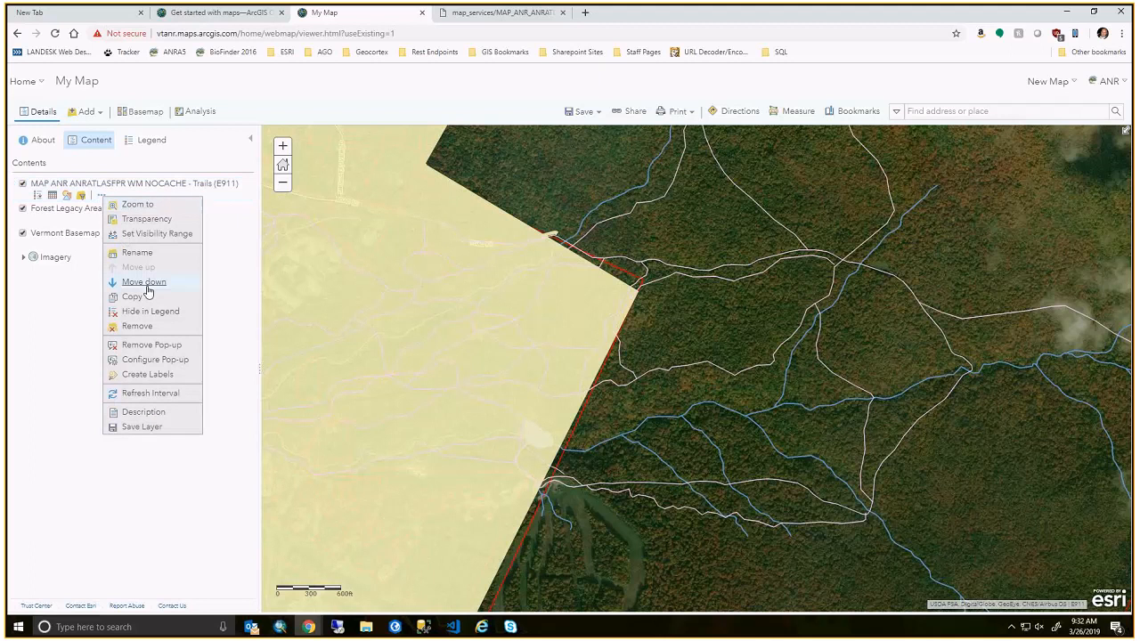
pyautogui.click(141, 253)
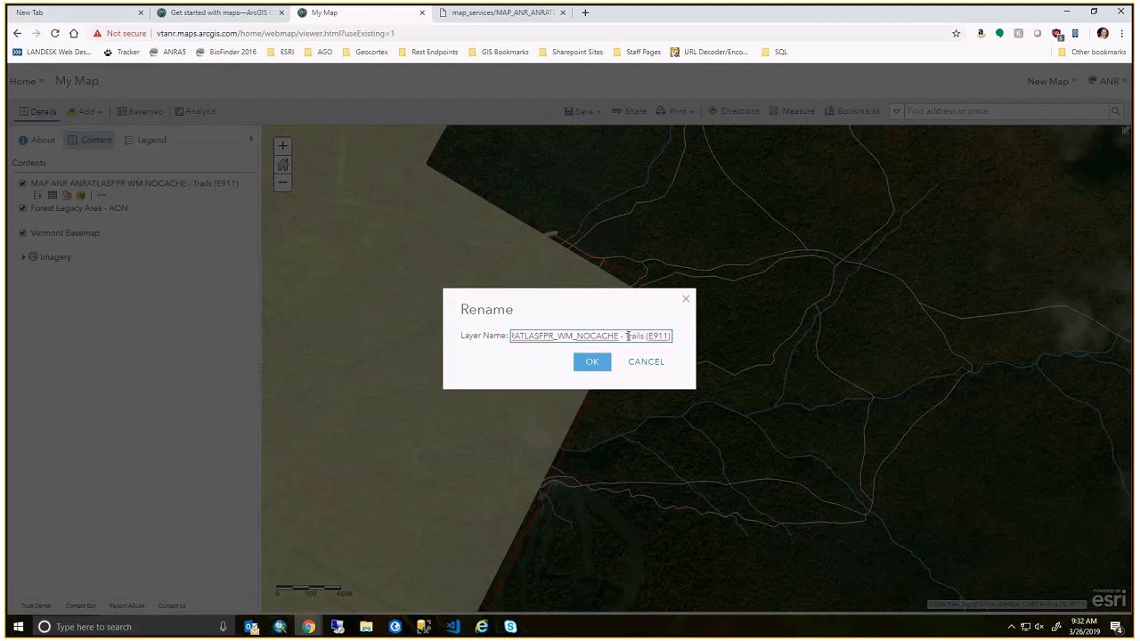
pyautogui.moveTo(627, 335); pyautogui.dragTo(233, 302)
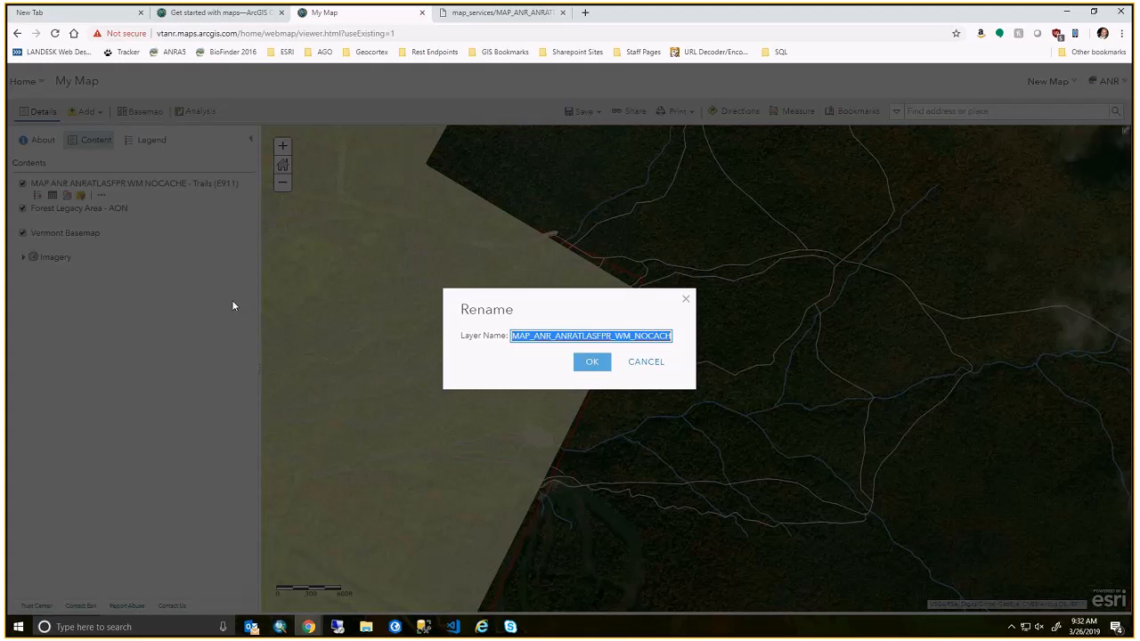
pyautogui.press('BackSpace')
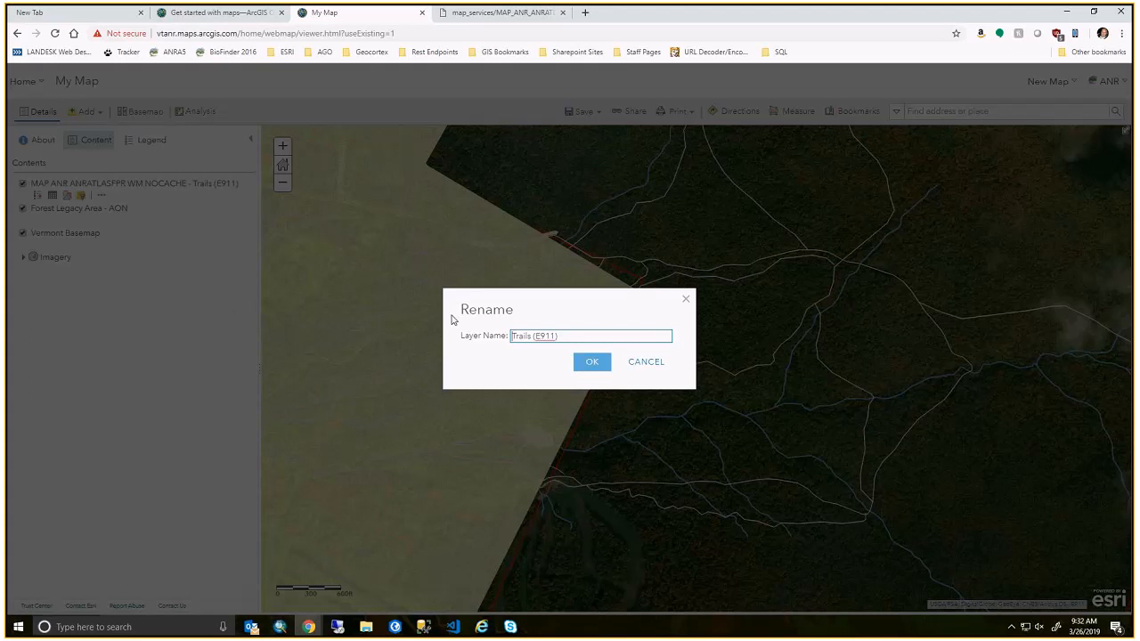
pyautogui.click(592, 362)
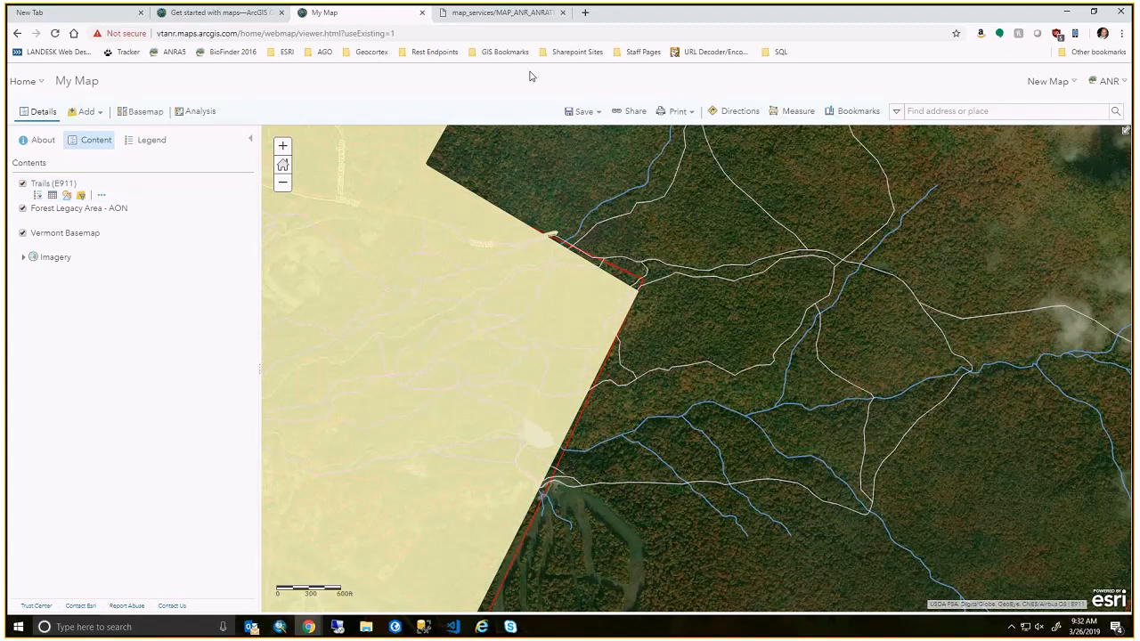
# Return to ANR's map_services directory and look through the layers of the ANRATLASBASEMAP and ANRATLASBASEMAPLITE services.
pyautogui.click(505, 14)
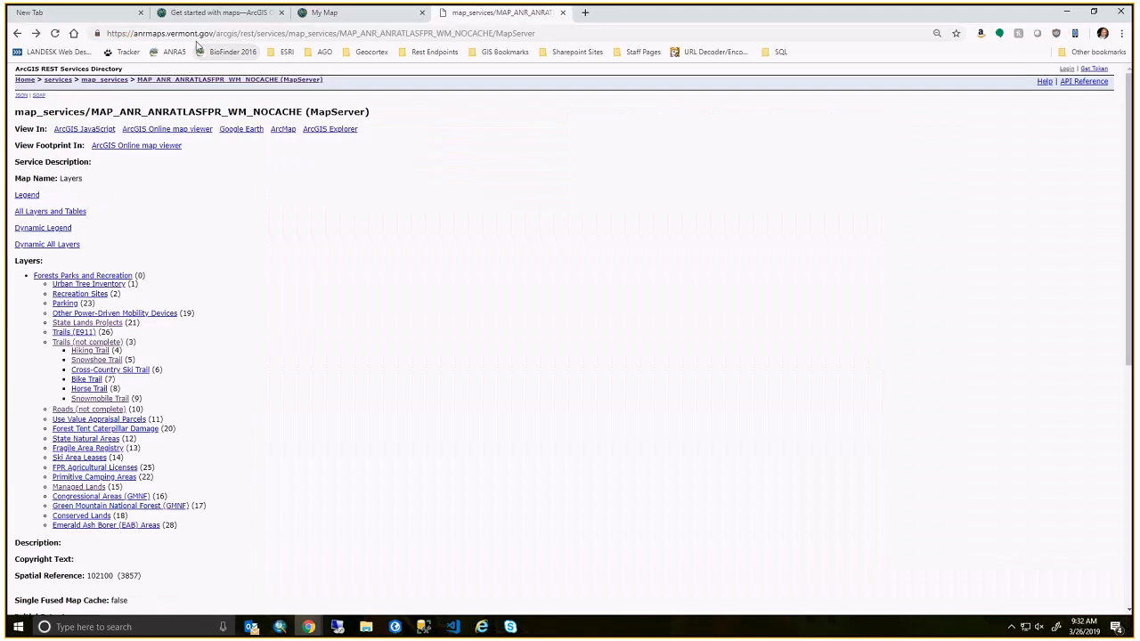
pyautogui.hotkey('alt', 'Left')
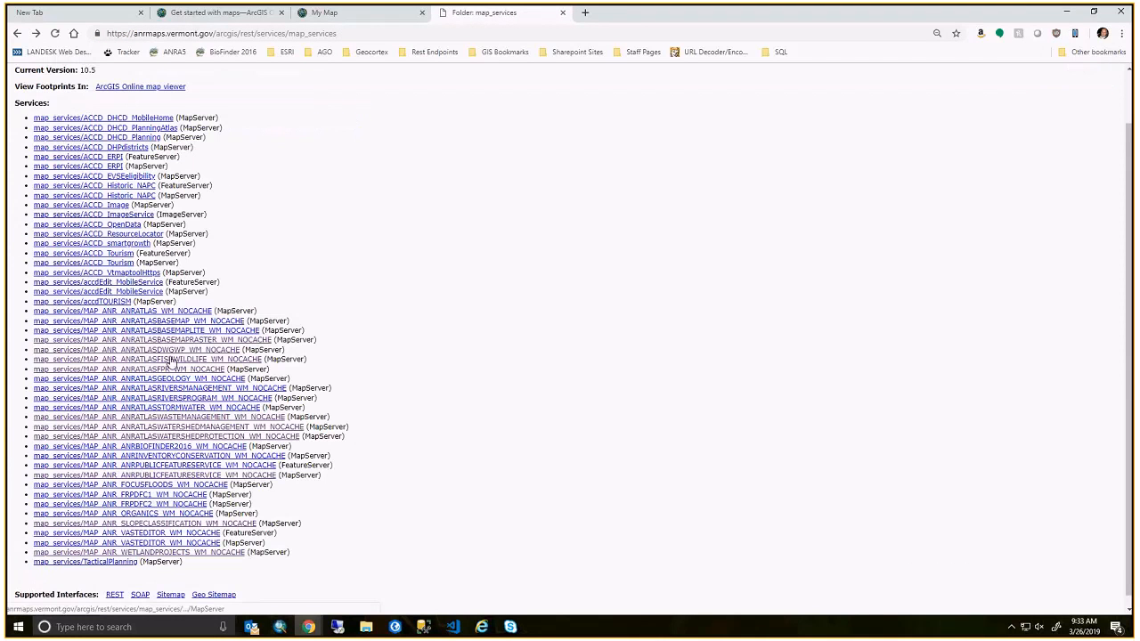
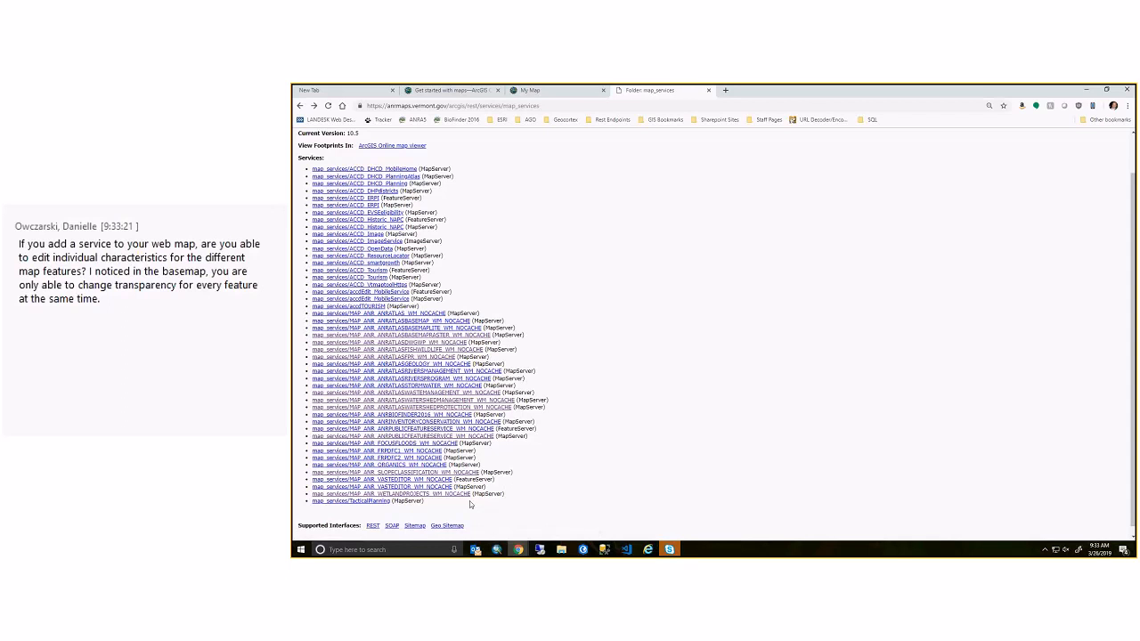
pyautogui.click(403, 321)
pyautogui.scroll(-2, 385, 430)
pyautogui.scroll(2, 385, 430)
pyautogui.scroll(1, 385, 431)
pyautogui.hotkey('alt', 'Left')
pyautogui.click(434, 329)
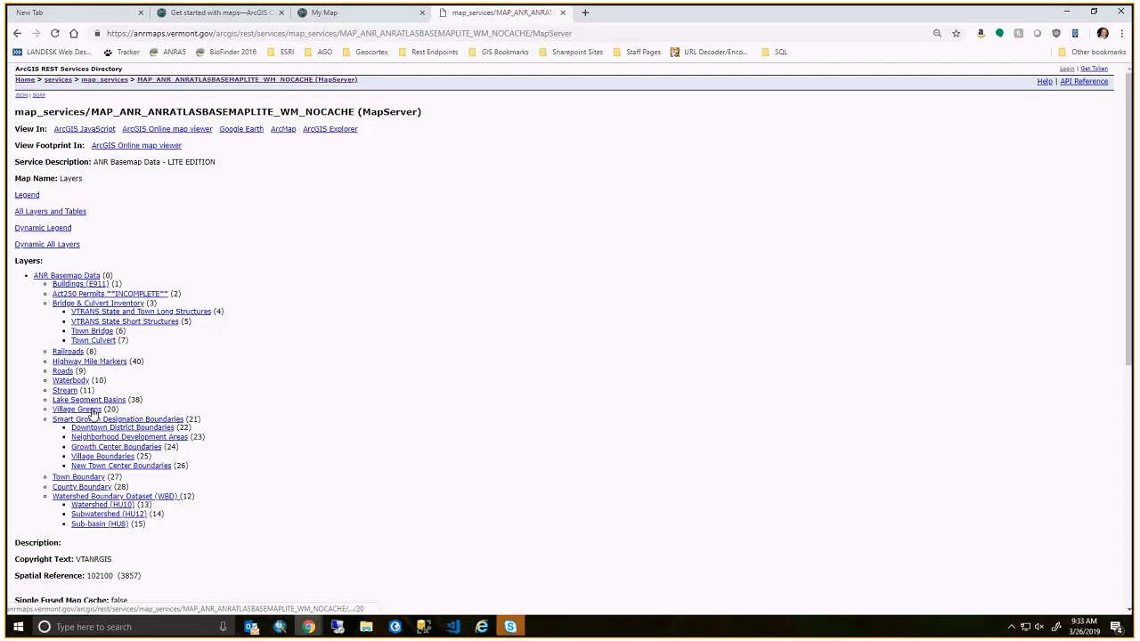
pyautogui.hotkey('alt', 'Left')
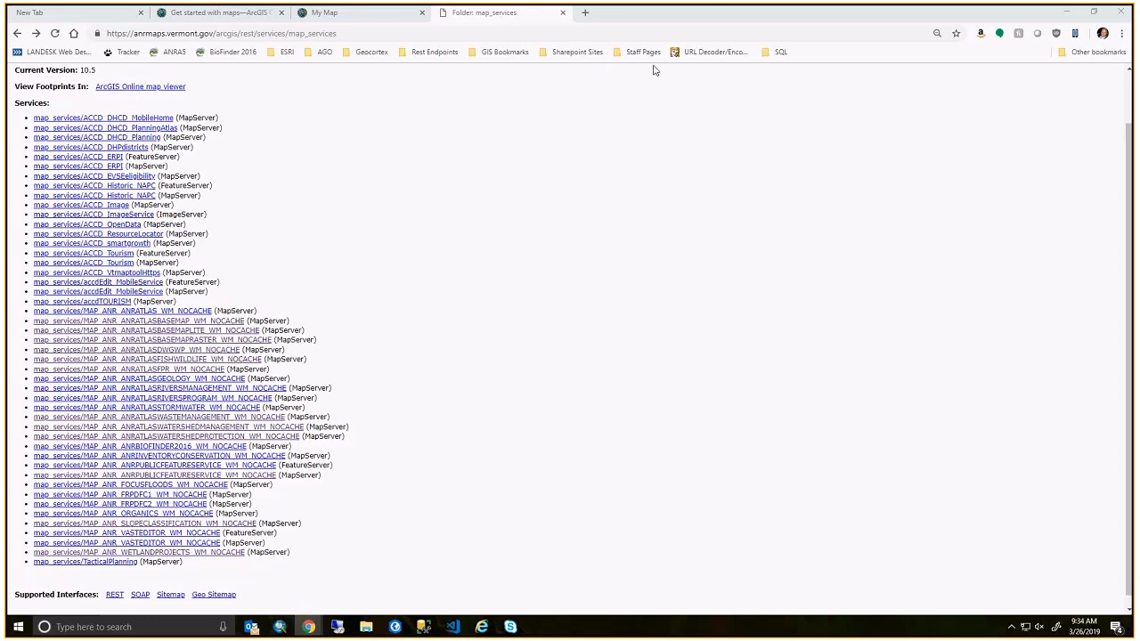
pyautogui.click(585, 13)
pyautogui.write('https://anrmaps.vermont.gov/arcgis/rest/services/map_services/MAP_ANR_ANRATLASFPR_WM_NOCACHE/MapServer/26')
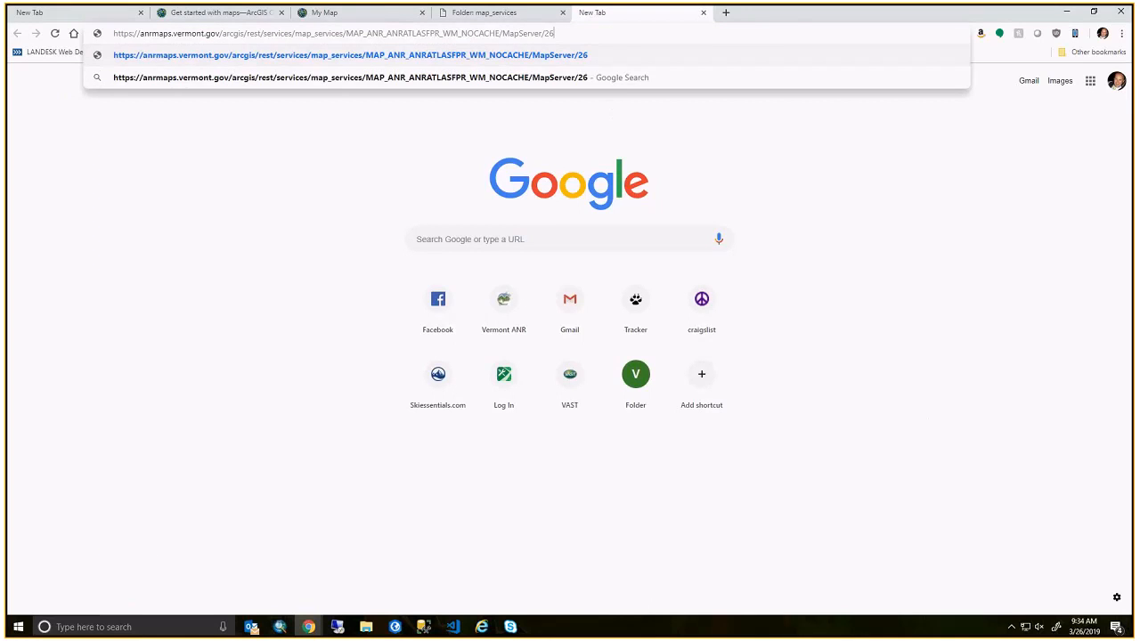
pyautogui.press('Return')
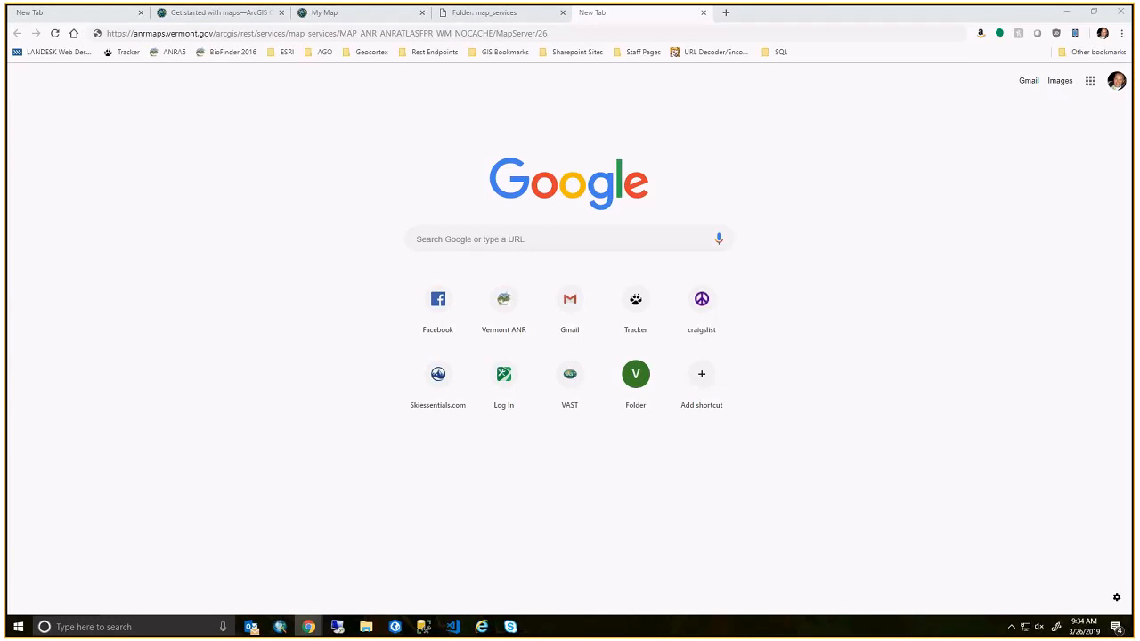
pyautogui.click(576, 34)
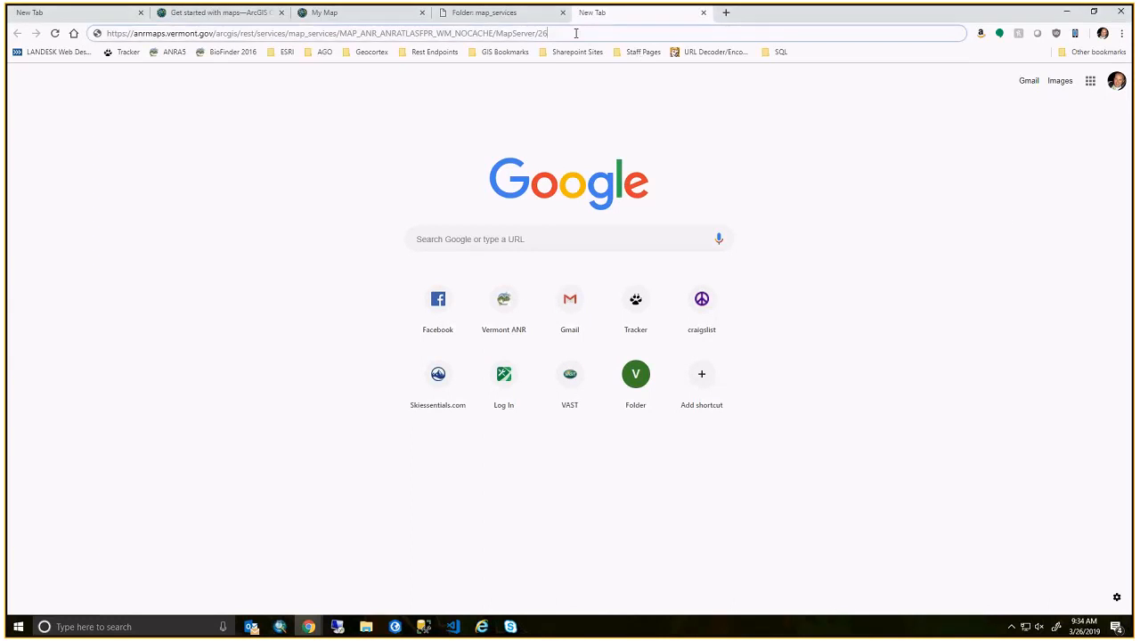
pyautogui.hotkey('ctrl', 'a')
pyautogui.write('https://maps.vcgi.vermont.gov/arcgis/rest/services/EGC_services/')
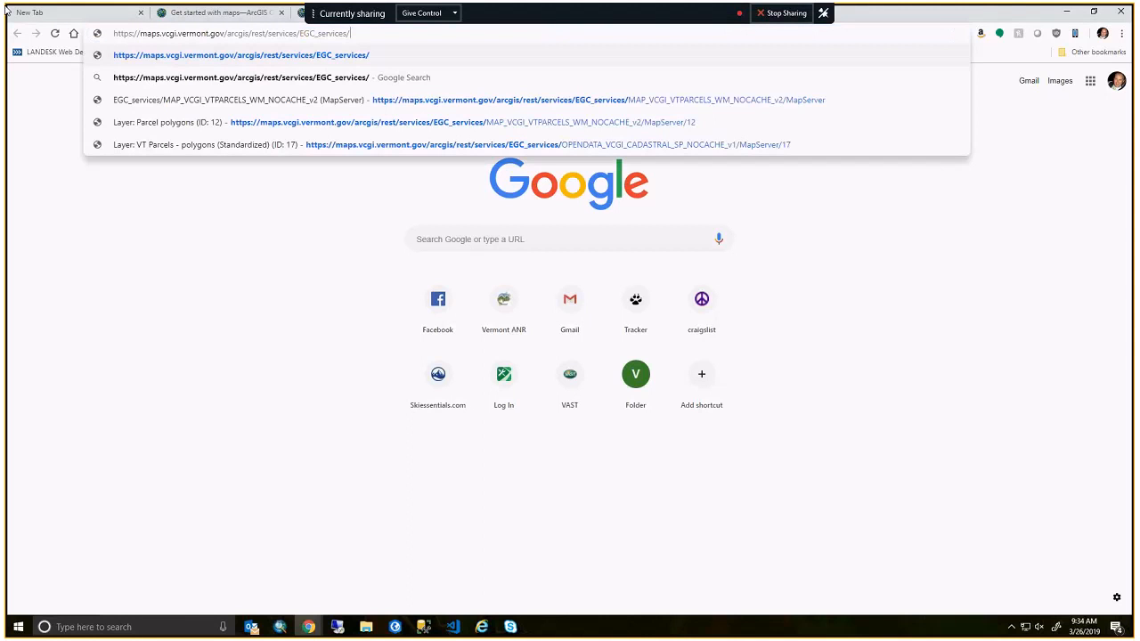
pyautogui.press('Return')
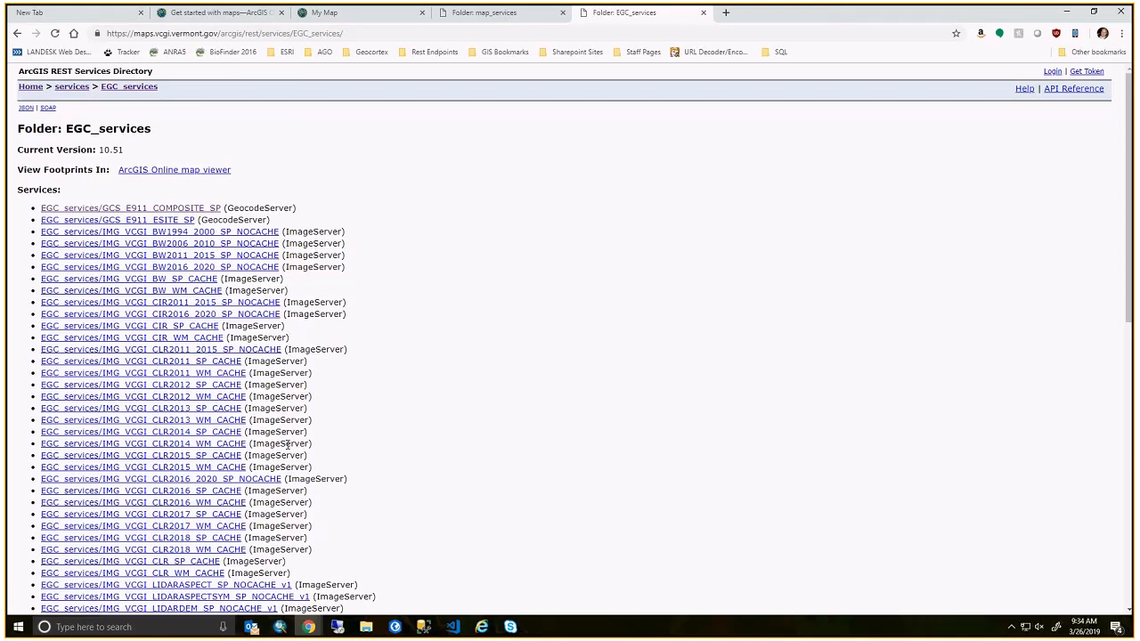
# Look through the EGC_services list and highlight the MAP_VCGI_VTPARCELS_WM_NOCACHE_v2 map service.
pyautogui.scroll(-3, 287, 446)
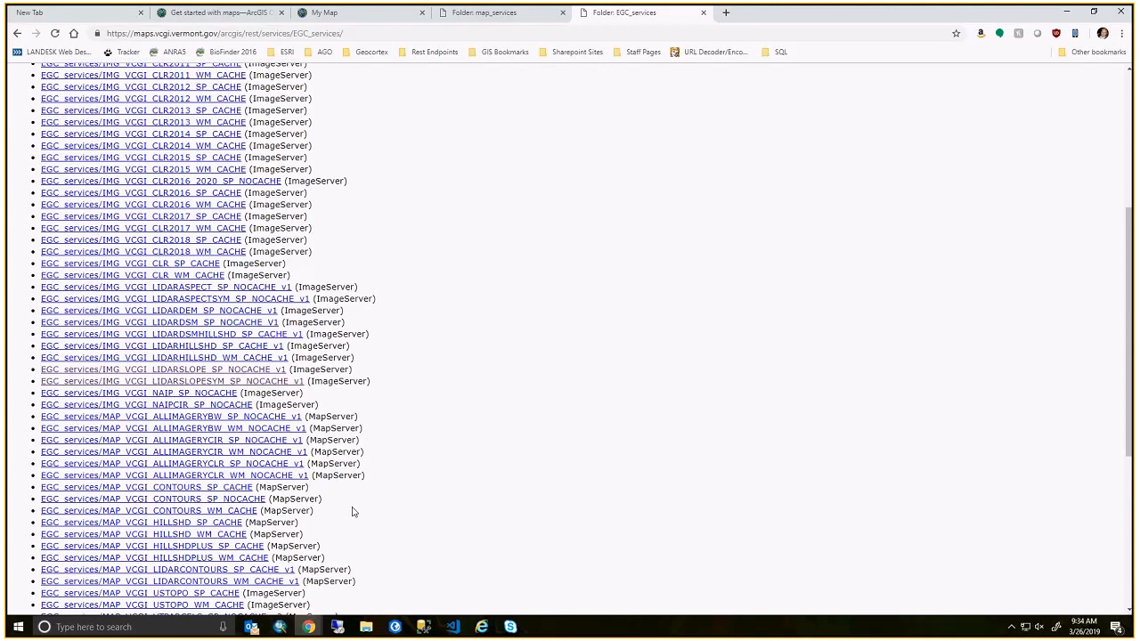
pyautogui.scroll(-1, 351, 512)
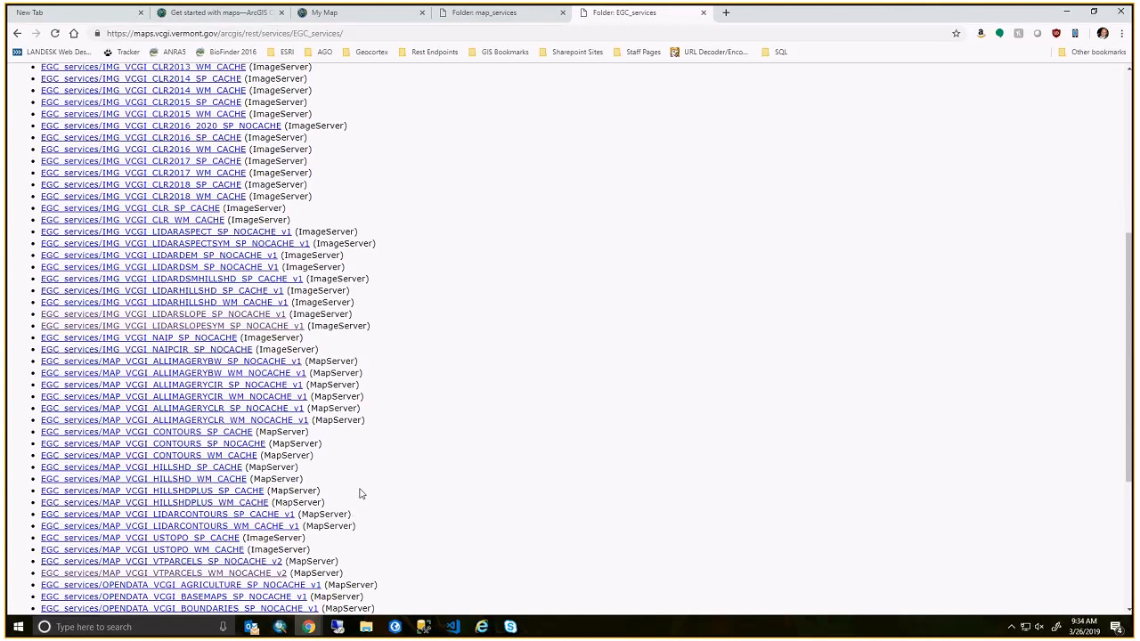
pyautogui.scroll(-1, 365, 497)
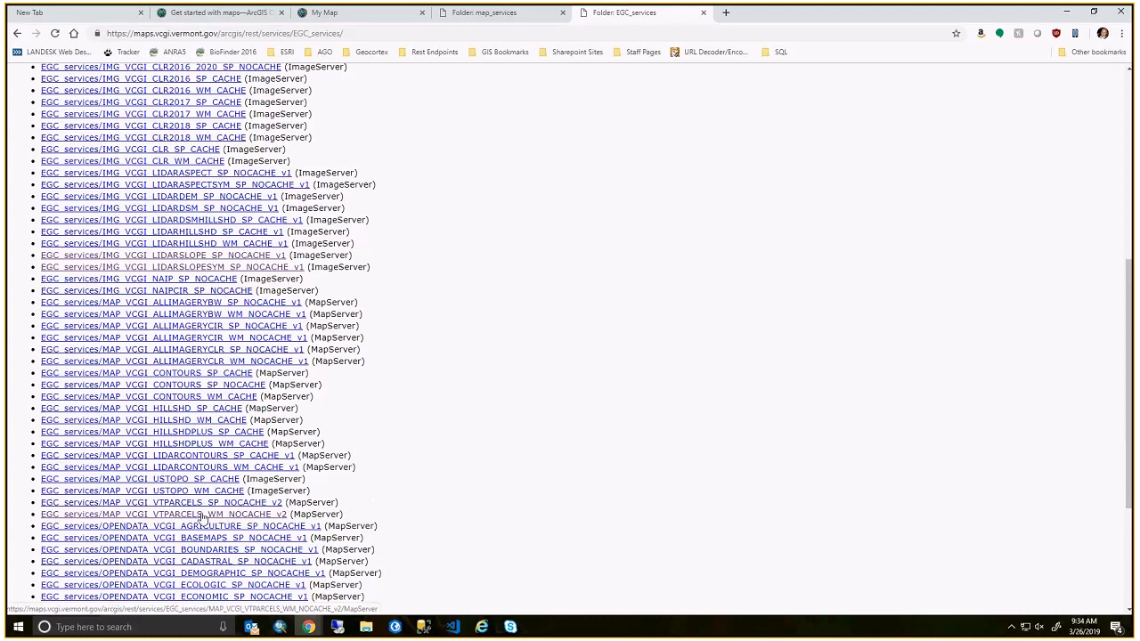
pyautogui.scroll(-1, 203, 520)
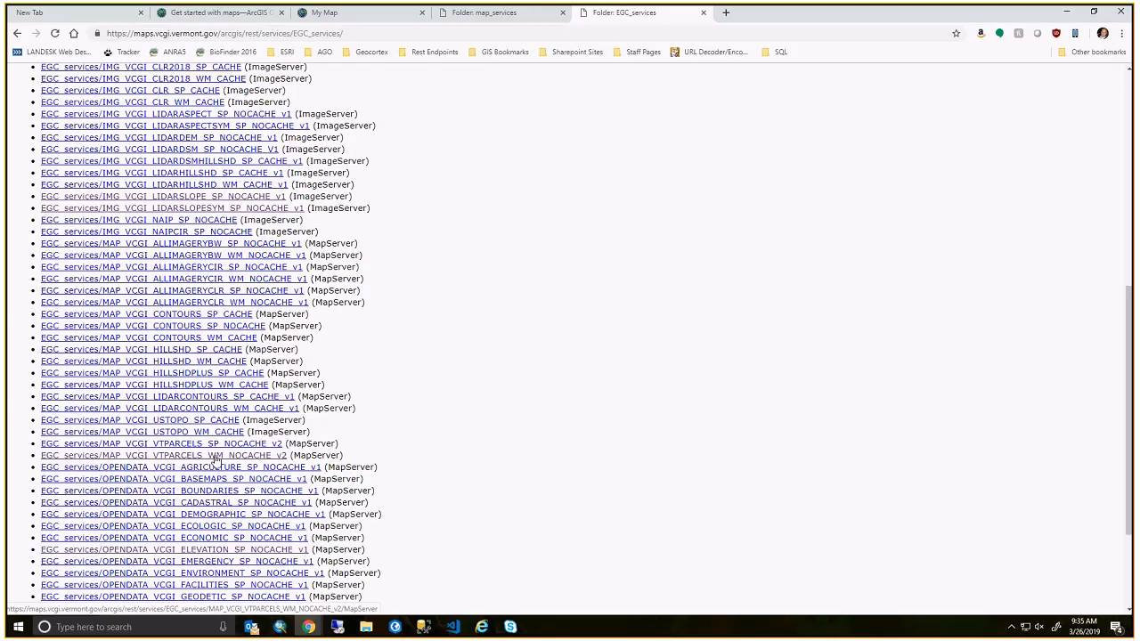
pyautogui.moveTo(40, 457); pyautogui.dragTo(287, 457)
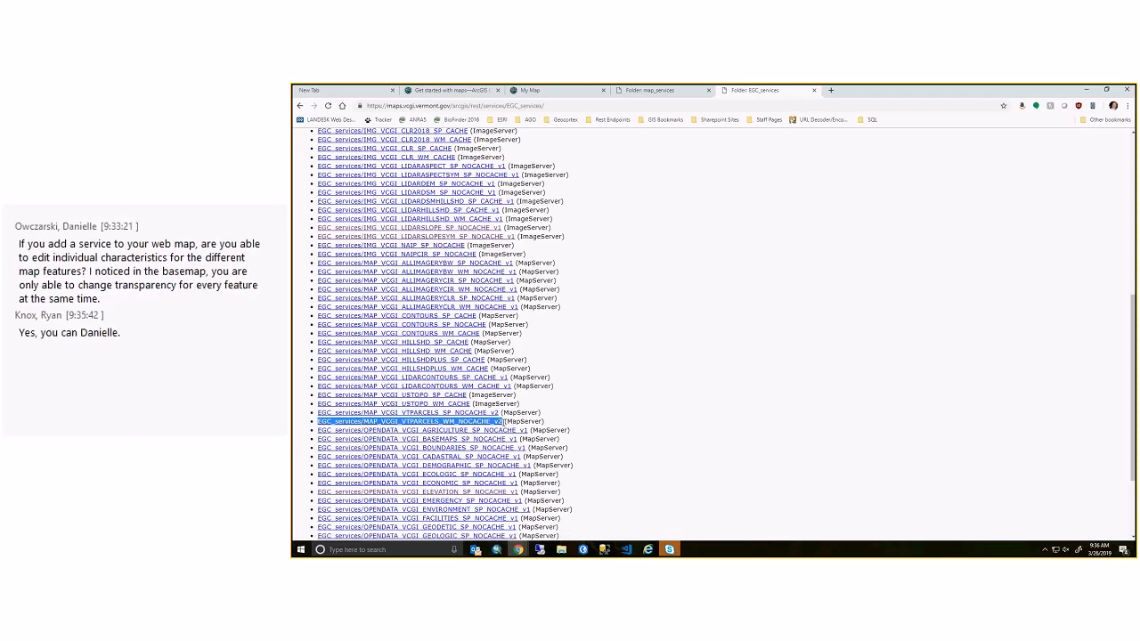
pyautogui.click(504, 421)
pyautogui.moveTo(504, 422); pyautogui.dragTo(323, 427)
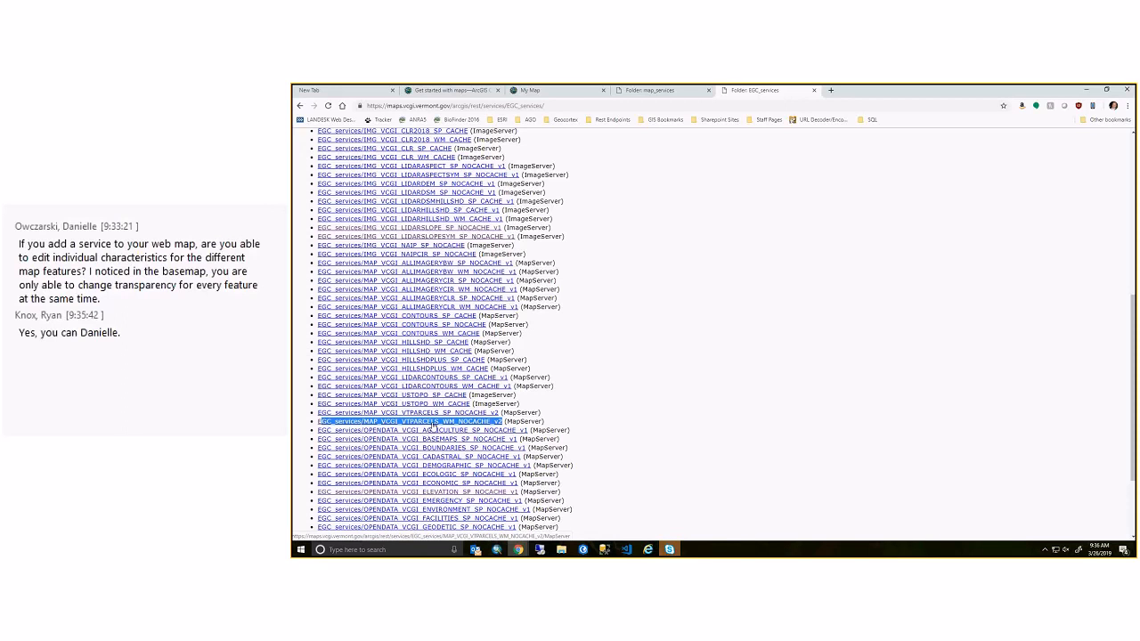
# Open the MAP_VCGI_VTPARCELS_WM_NOCACHE_v2 service and copy the link address of its Parcel polygons layer.
pyautogui.click(433, 423)
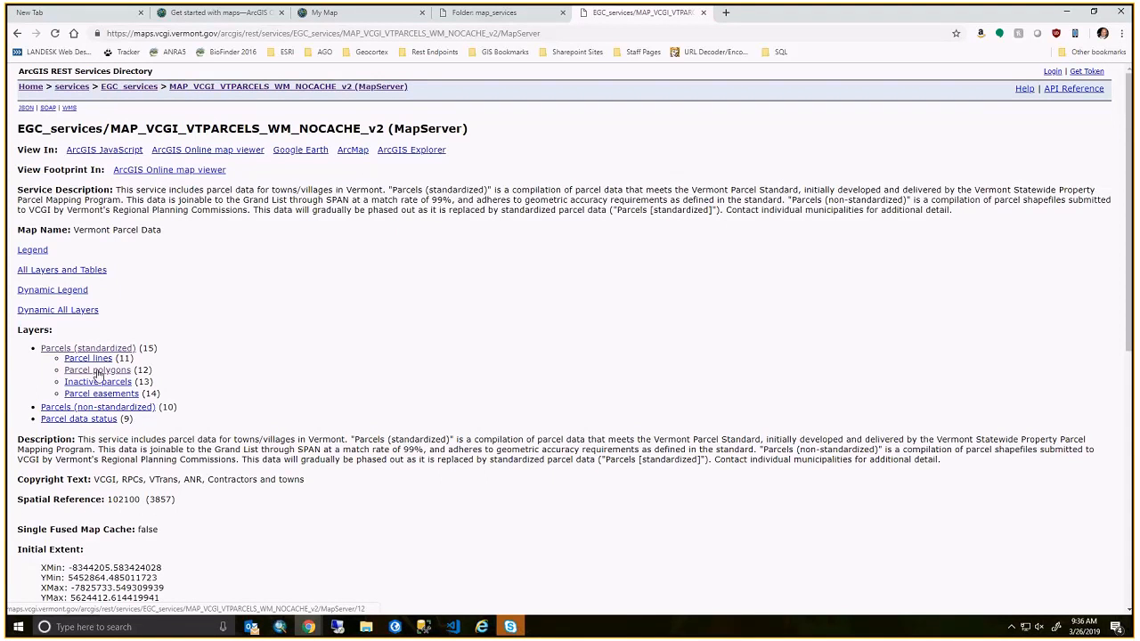
pyautogui.rightClick(98, 373)
pyautogui.click(143, 440)
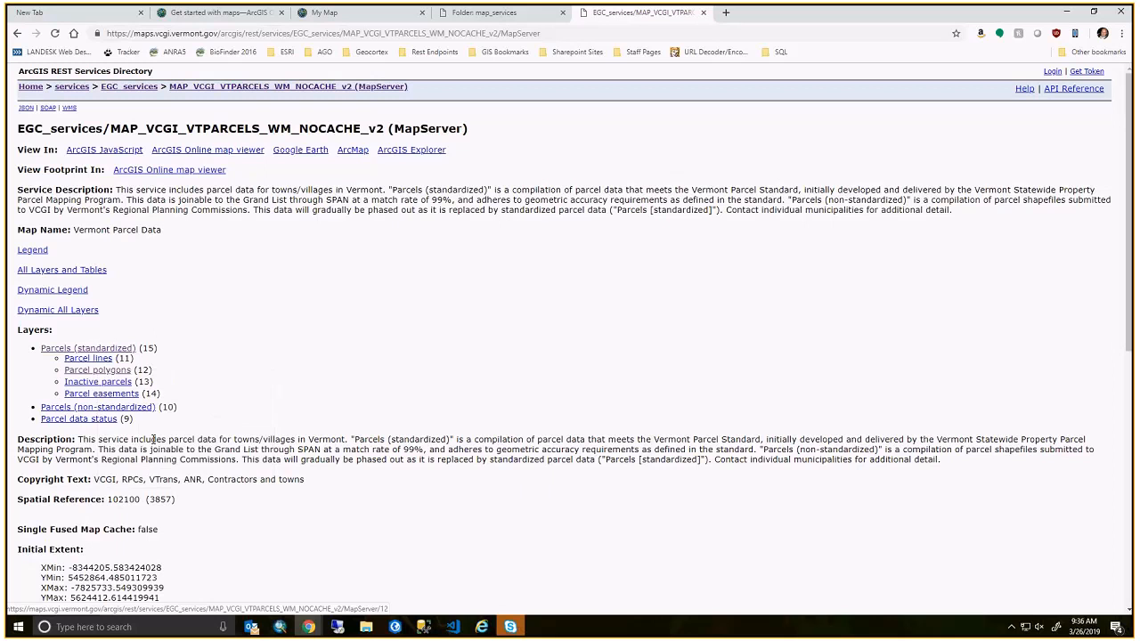
pyautogui.moveTo(309, 626)
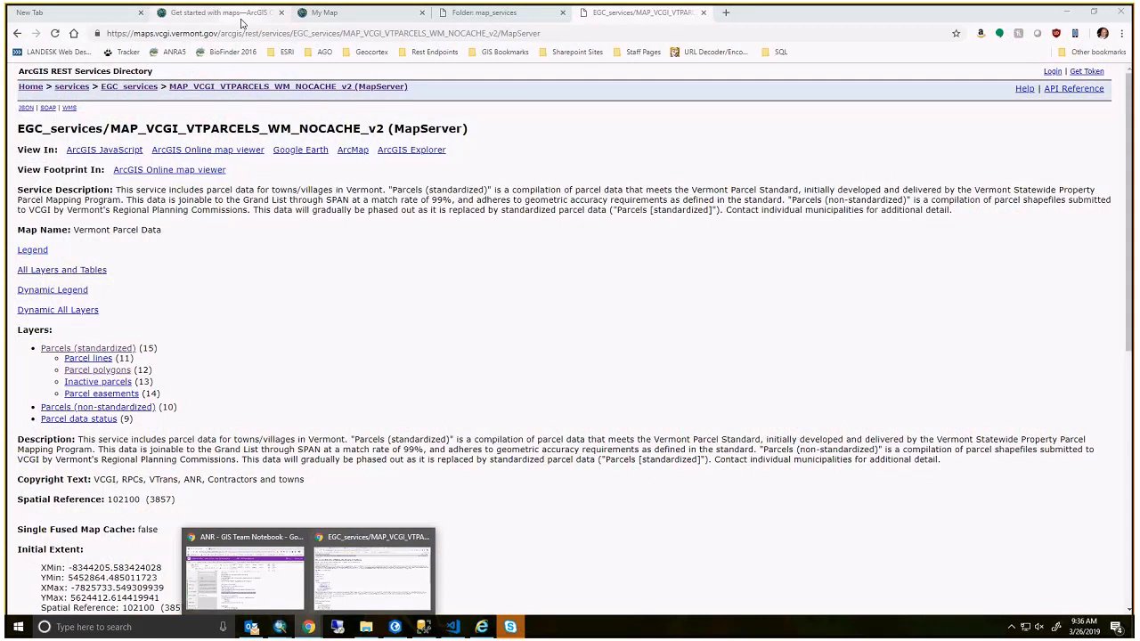
# Add the Parcel polygons layer to the My Map web map as an ArcGIS Server Web Service using the copied URL.
pyautogui.click(322, 13)
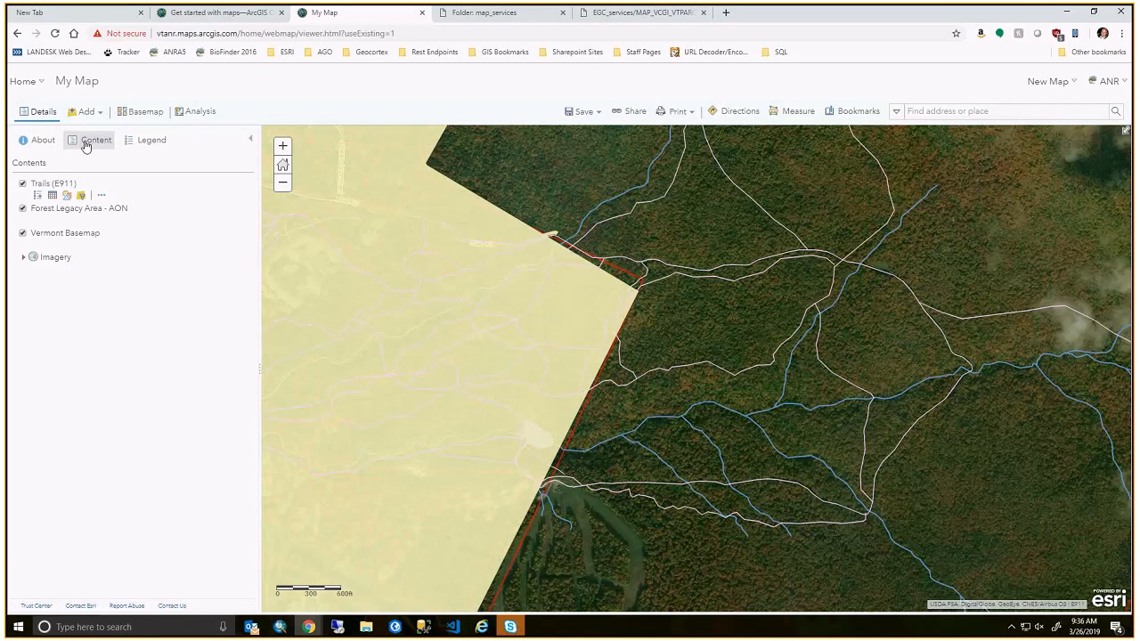
pyautogui.click(86, 112)
pyautogui.click(110, 173)
pyautogui.rightClick(497, 335)
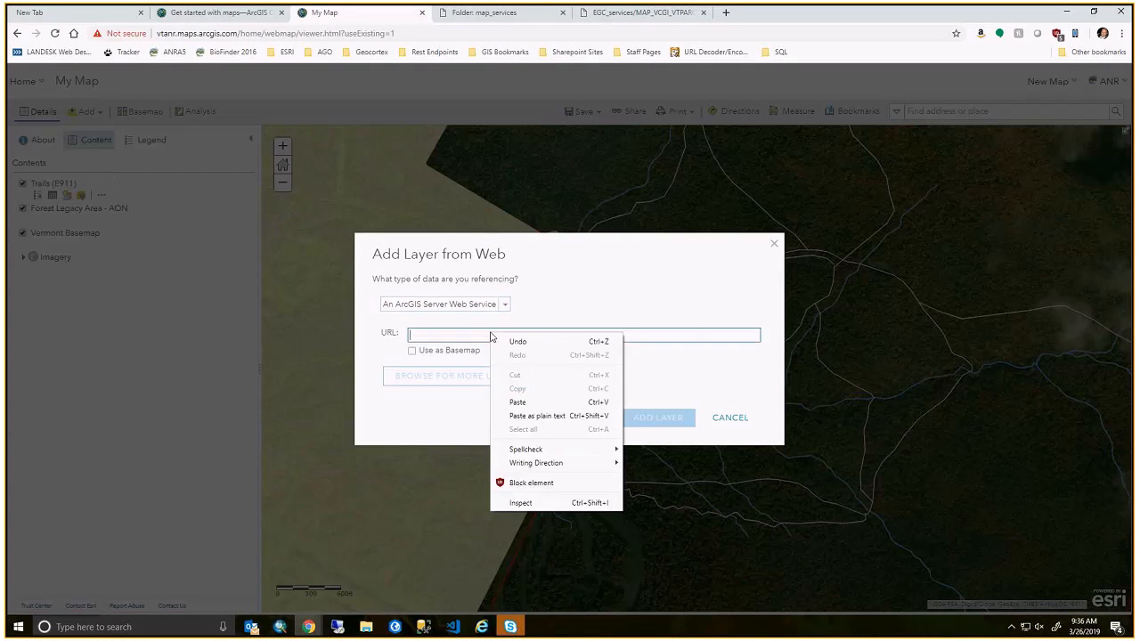
pyautogui.click(541, 403)
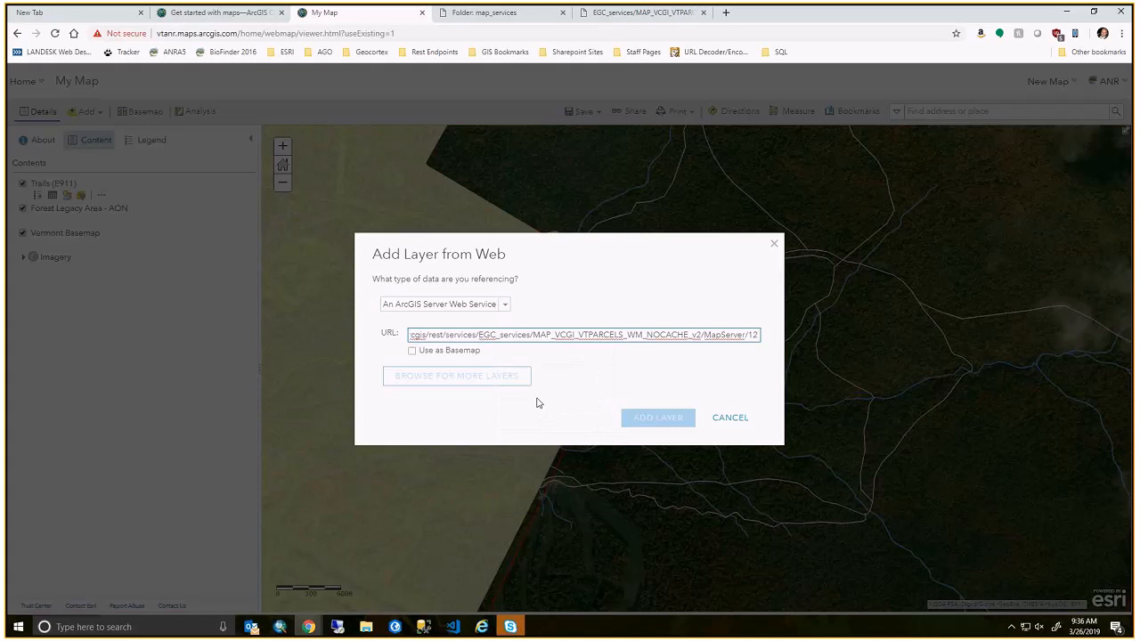
pyautogui.click(659, 418)
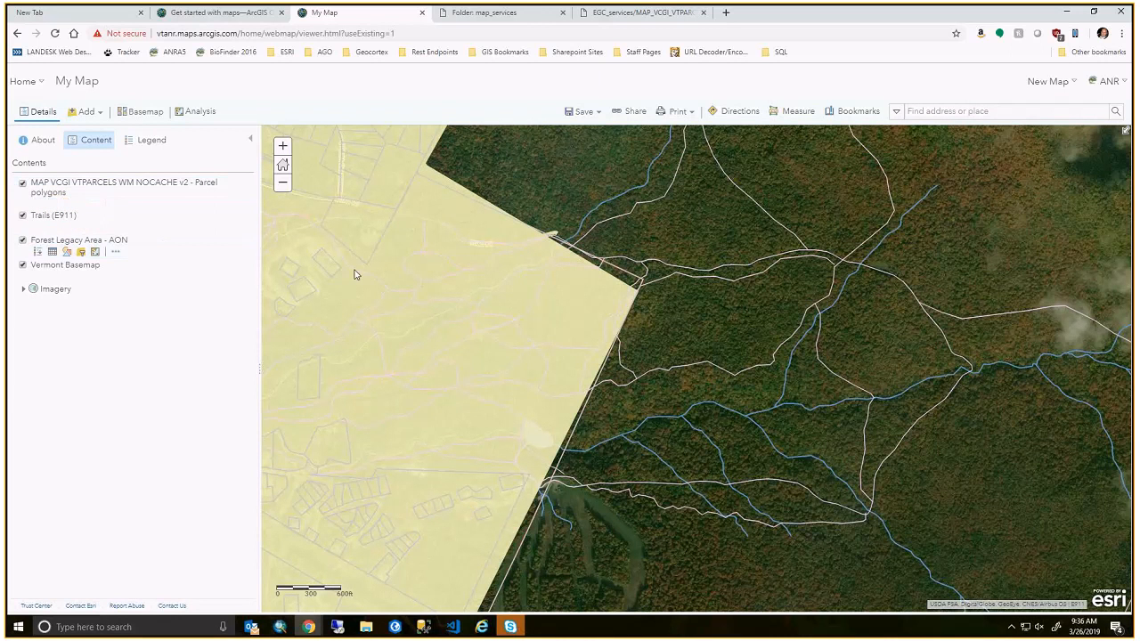
# Pan to the developed area along Route 108 and rename the parcel polygons layer as Parcels.
pyautogui.moveTo(413, 519); pyautogui.dragTo(933, 294)
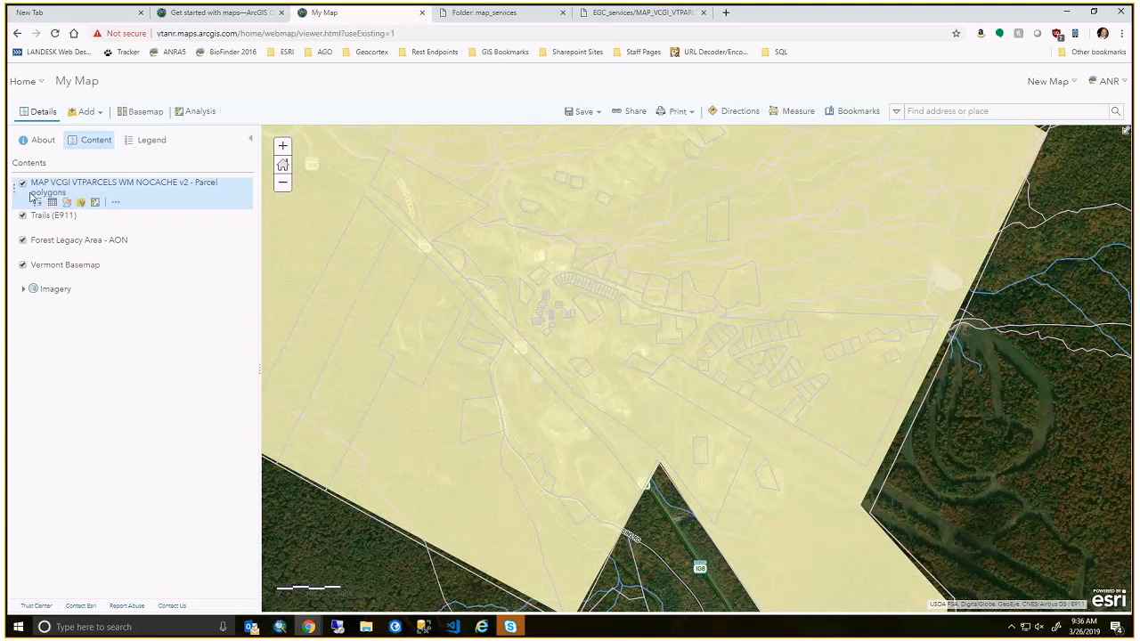
pyautogui.click(115, 203)
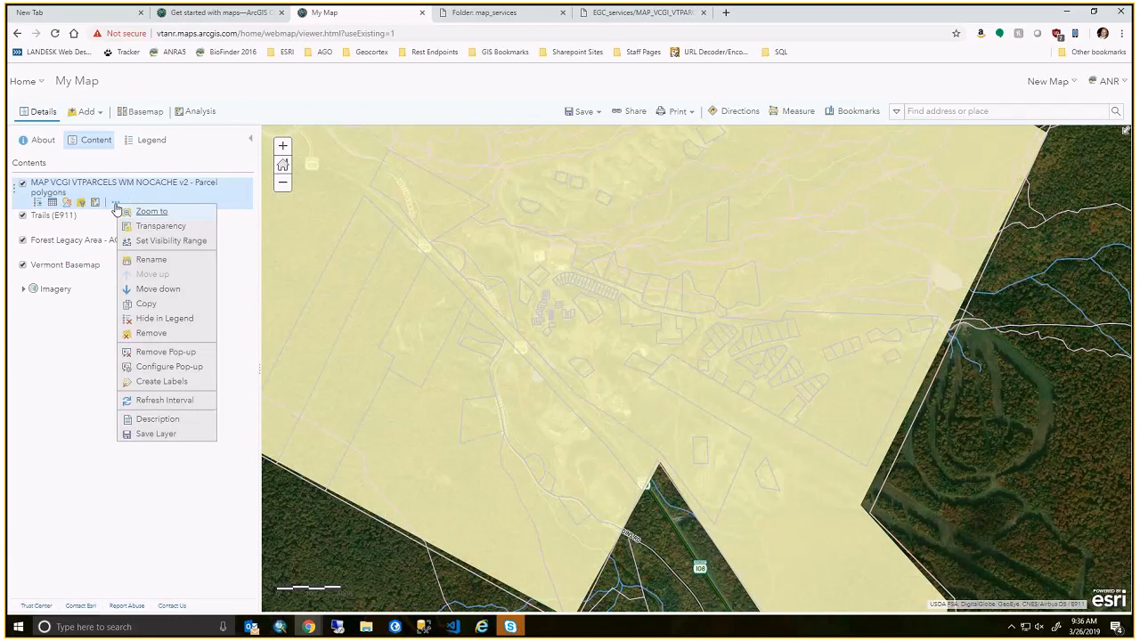
pyautogui.click(159, 260)
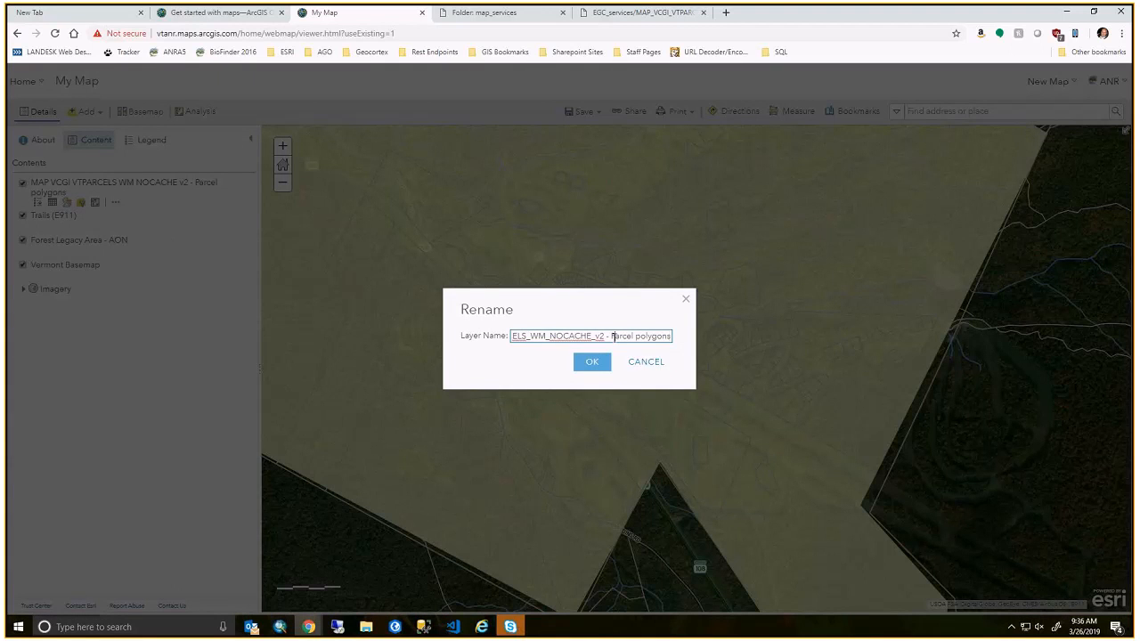
pyautogui.moveTo(612, 336); pyautogui.dragTo(262, 286)
pyautogui.press('BackSpace')
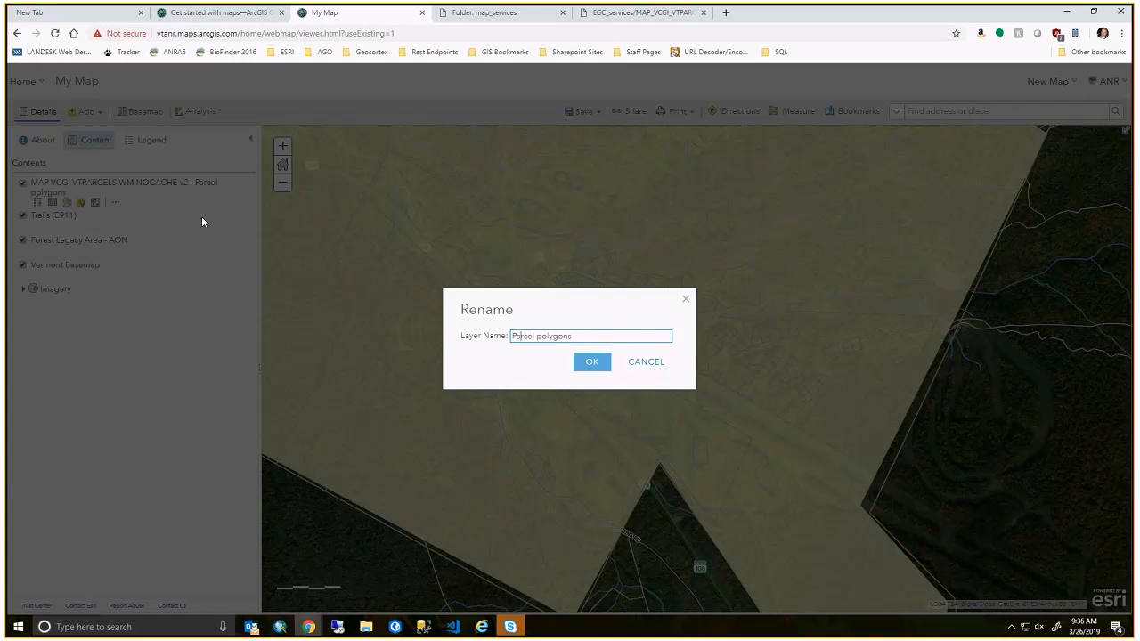
pyautogui.press('Right')
pyautogui.press('Right')
pyautogui.press('Right')
pyautogui.press('Right')
pyautogui.hotkey('shift', 'End')
pyautogui.press('Delete')
pyautogui.write('s')
pyautogui.click(592, 356)
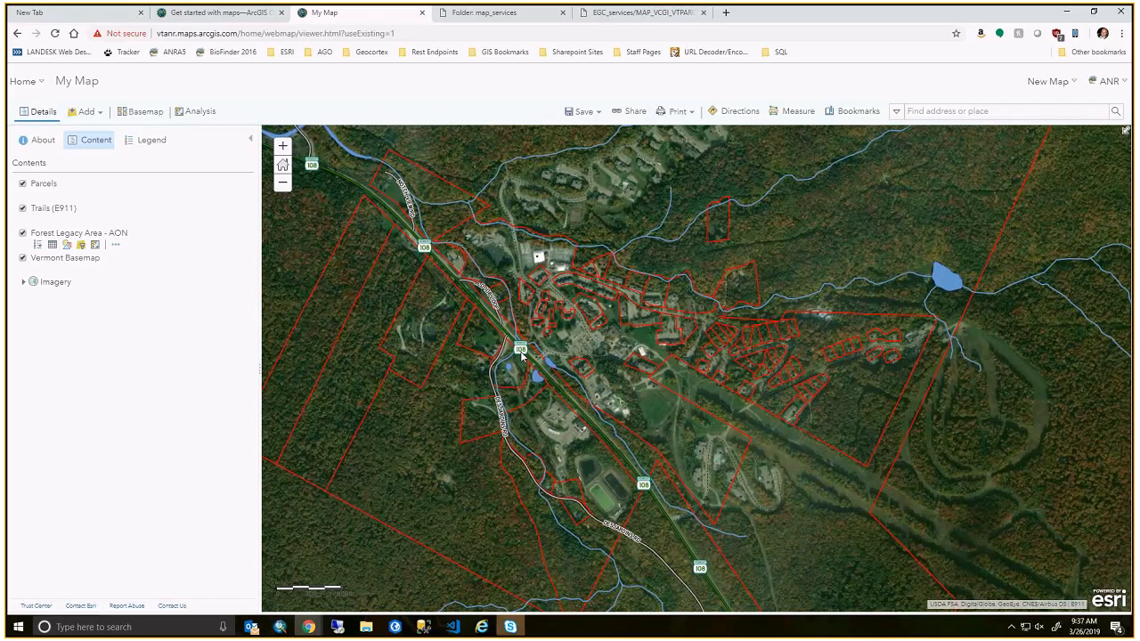
# Zoom the map out to check the Parcels layer at a smaller scale.
pyautogui.scroll(-1, 517, 365)
pyautogui.scroll(-1, 512, 380)
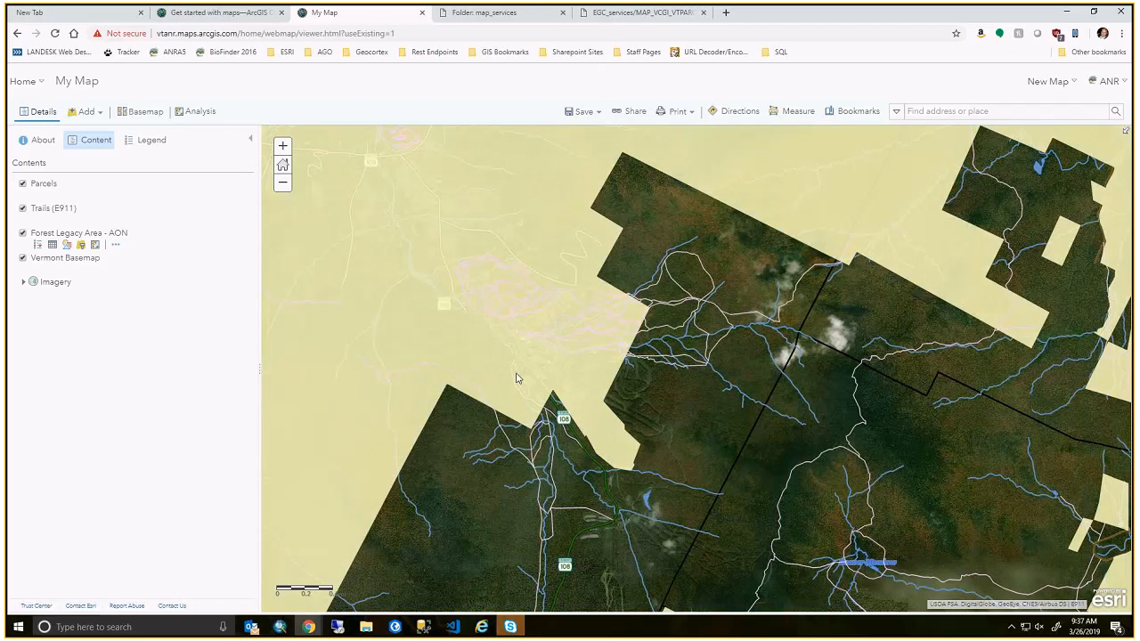
# Set the transparency of the Forest Legacy Area - AON layer to about 50%.
pyautogui.scroll(-1, 517, 376)
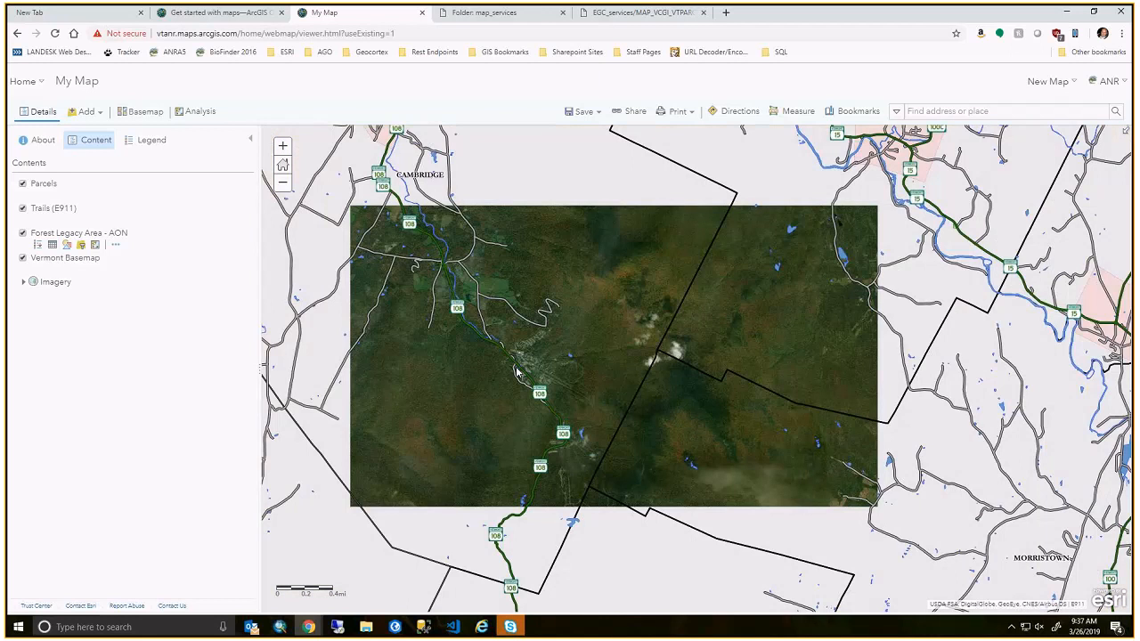
pyautogui.moveTo(468, 268); pyautogui.dragTo(624, 327)
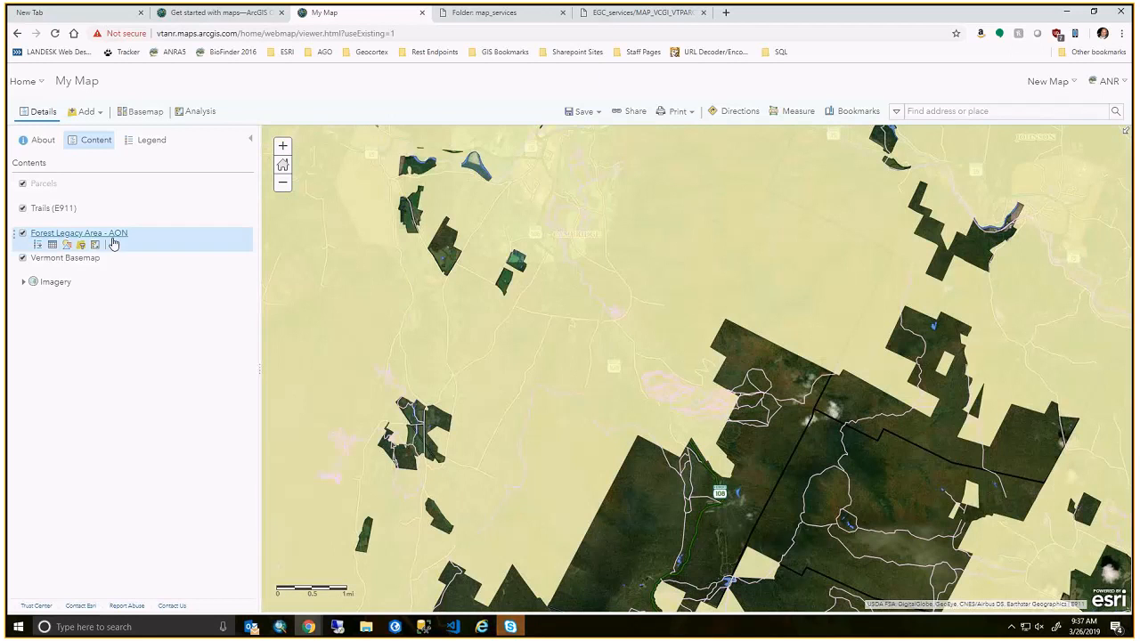
pyautogui.scroll(-1, 538, 431)
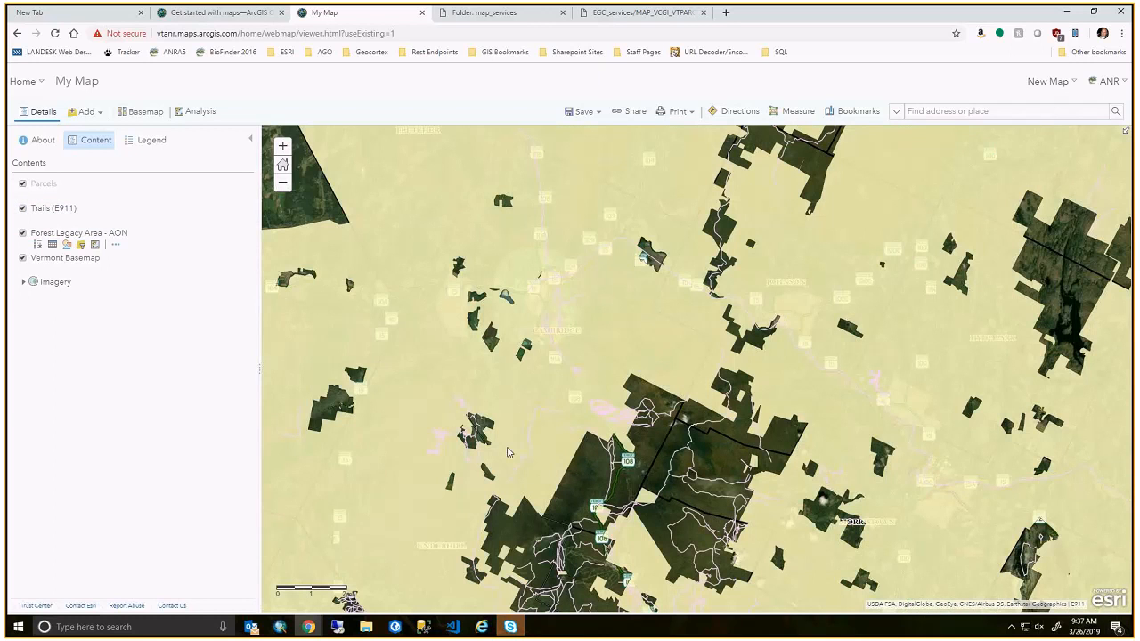
pyautogui.click(77, 286)
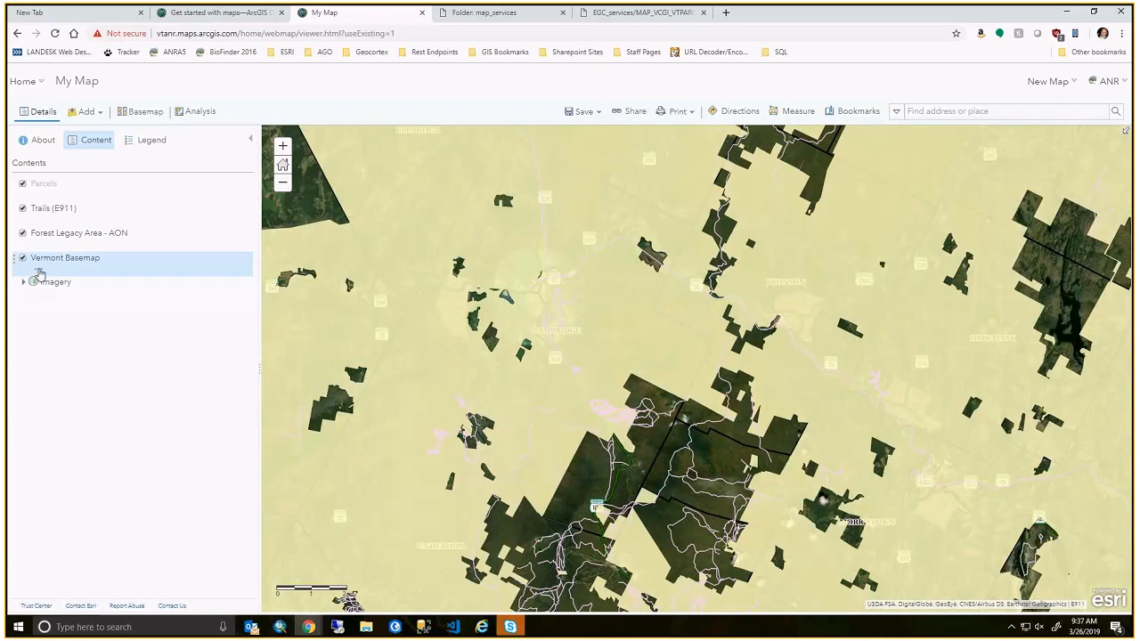
pyautogui.click(40, 273)
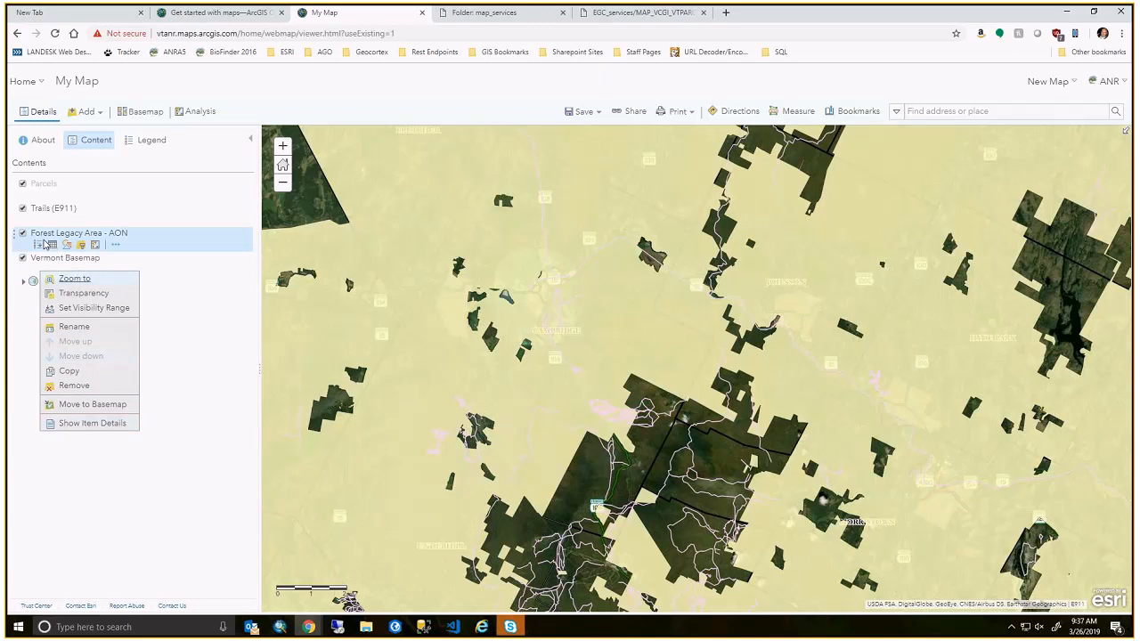
pyautogui.click(114, 245)
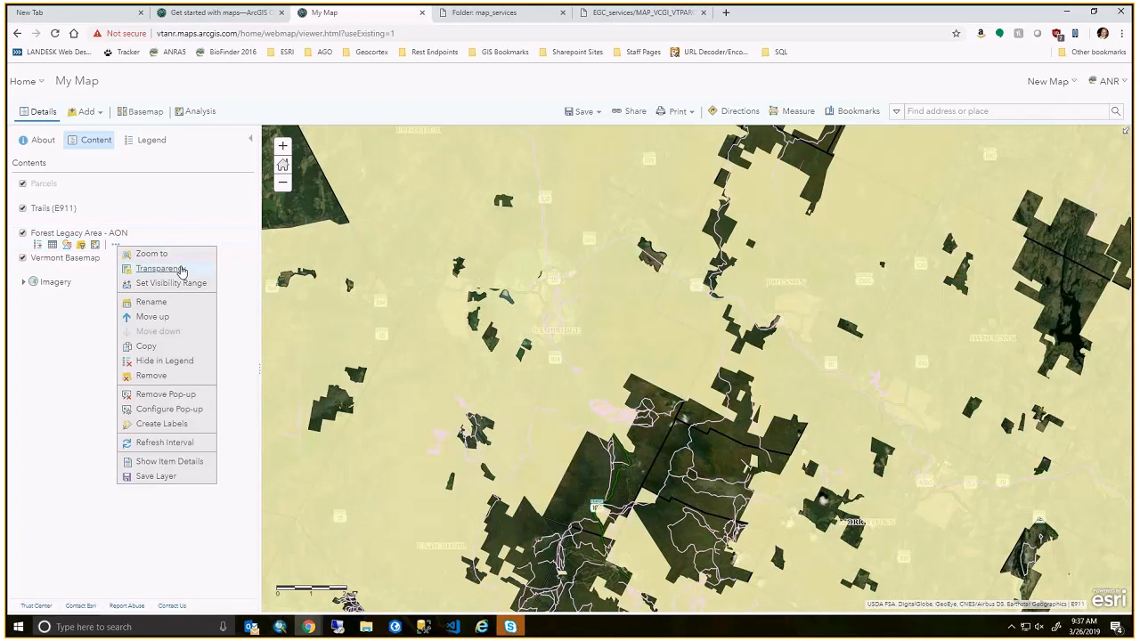
pyautogui.moveTo(181, 269)
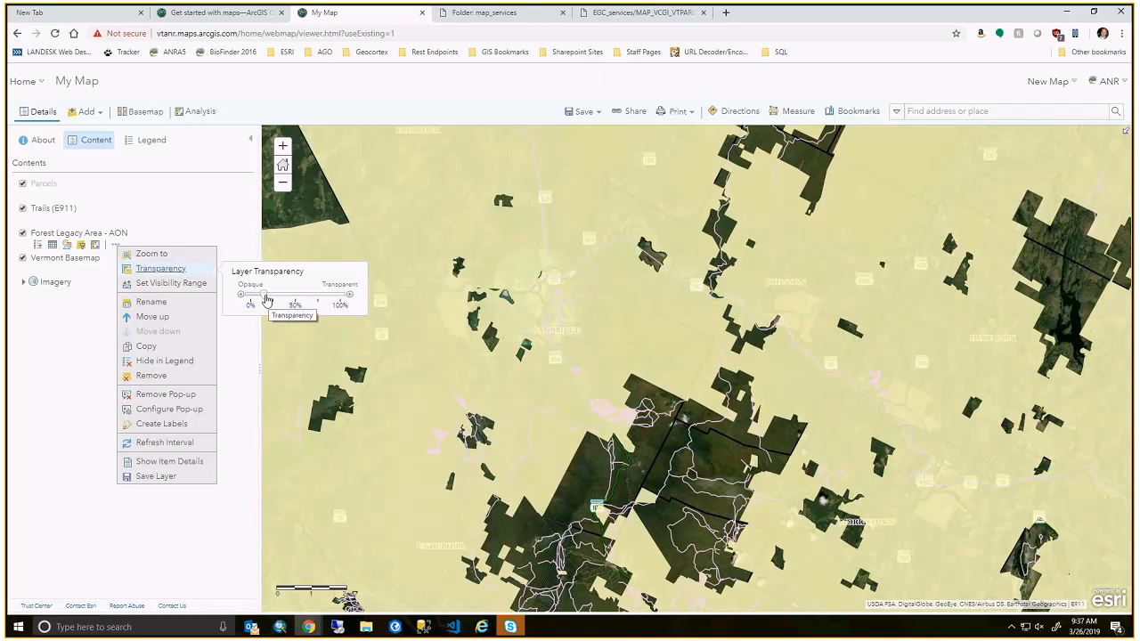
pyautogui.moveTo(264, 295); pyautogui.dragTo(297, 306)
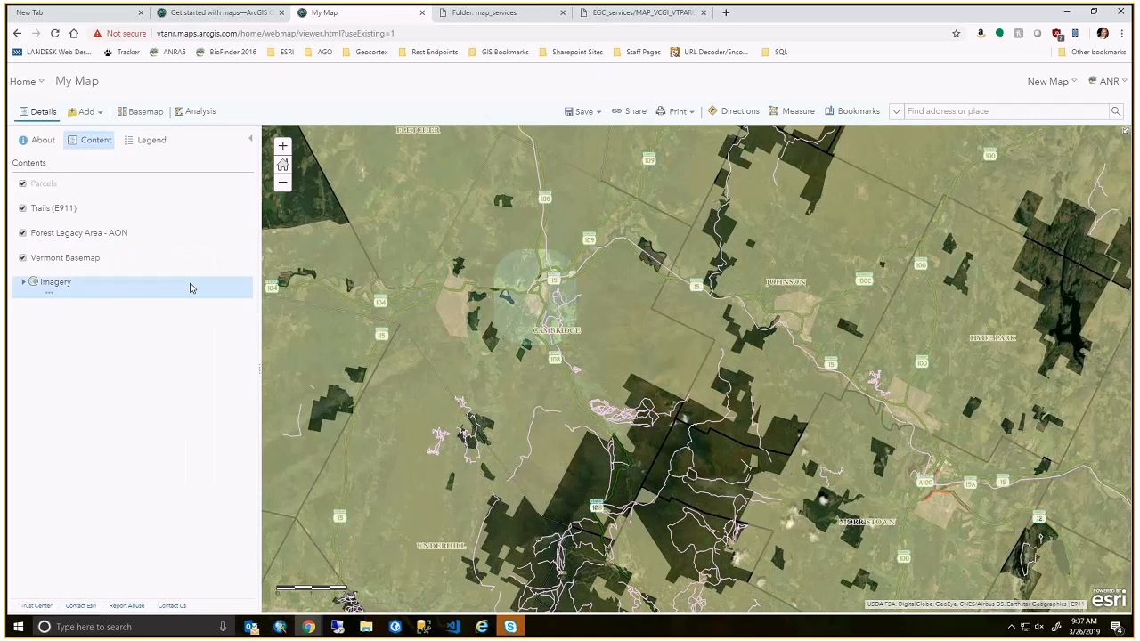
# Open the visible range of the Forest Legacy Area - AON layer and check how the layers draw from statewide to local scale.
pyautogui.click(115, 244)
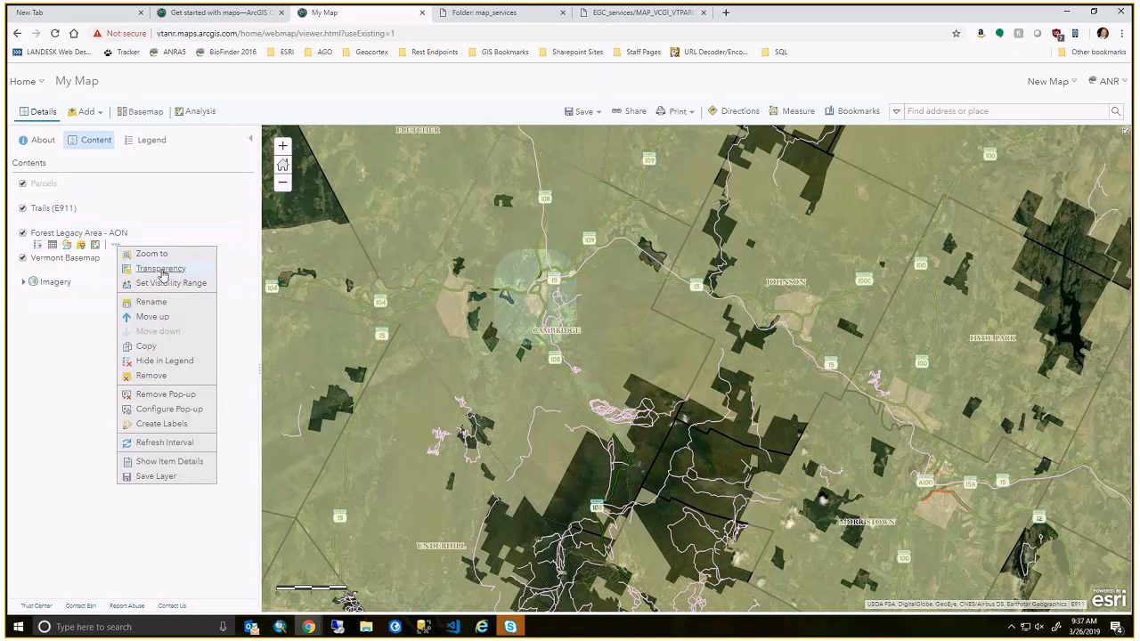
pyautogui.scroll(-1, 564, 391)
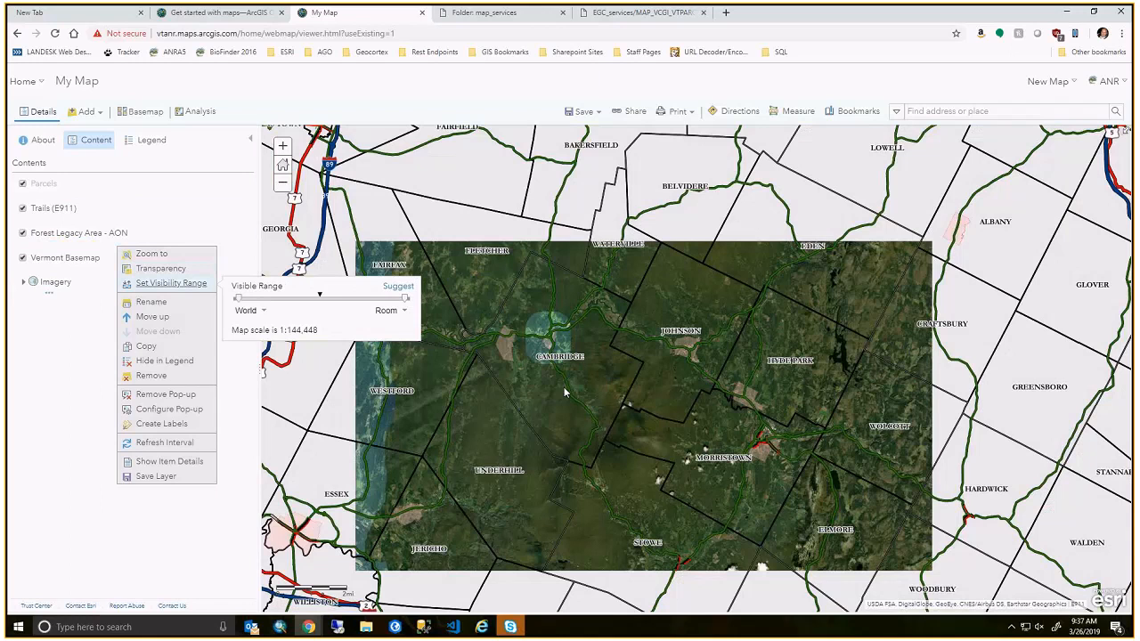
pyautogui.scroll(-3, 563, 392)
pyautogui.moveTo(605, 527); pyautogui.dragTo(650, 317)
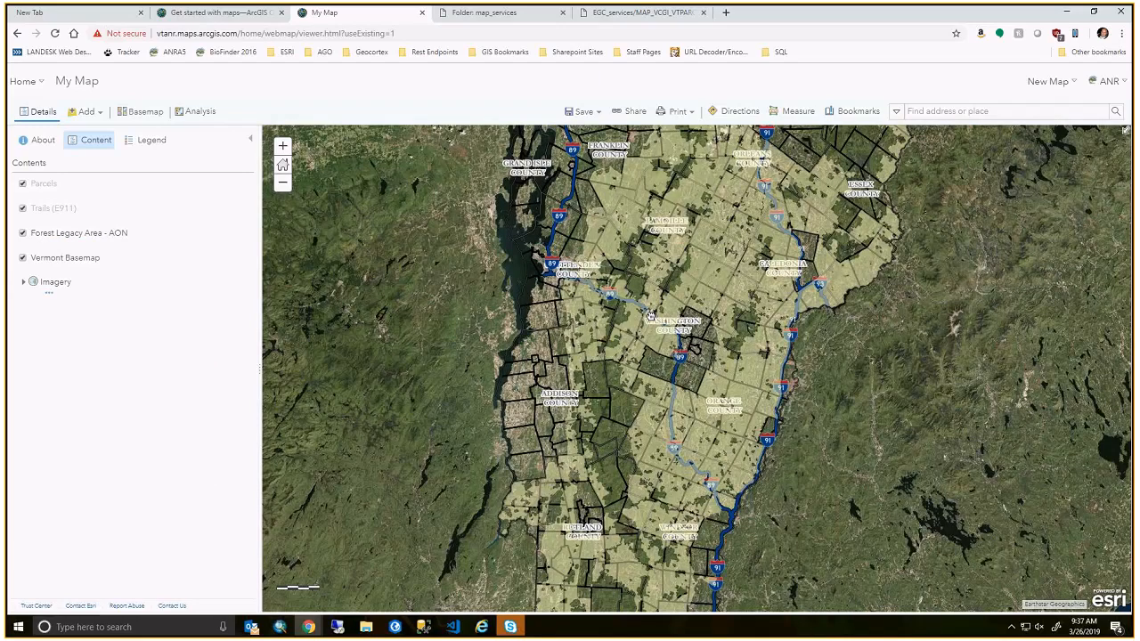
pyautogui.scroll(-1, 650, 316)
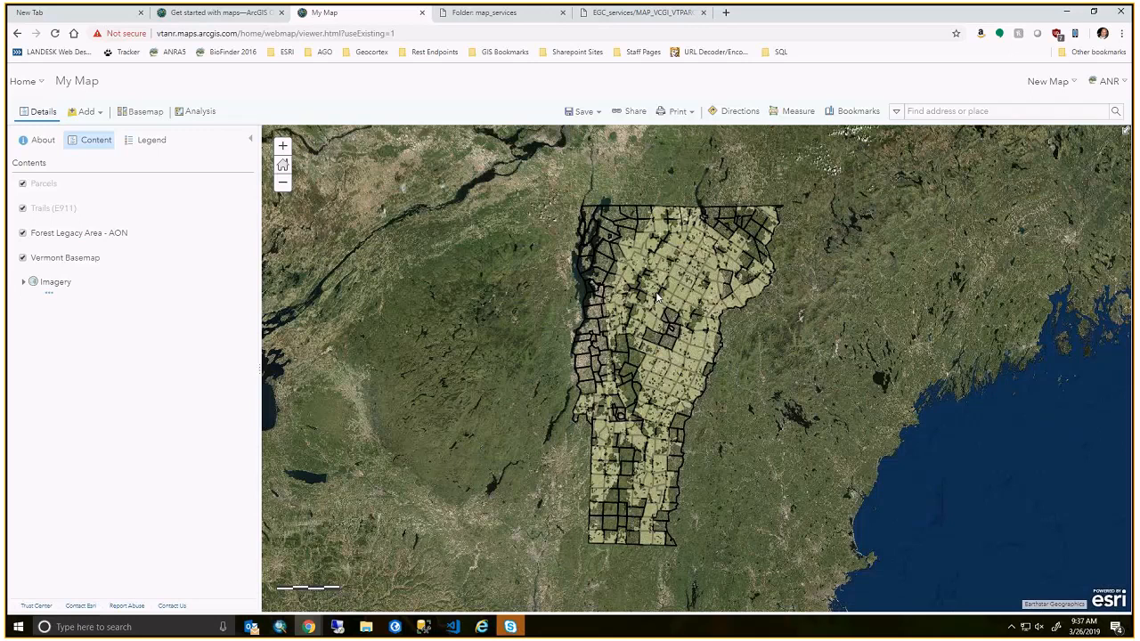
pyautogui.scroll(5, 657, 294)
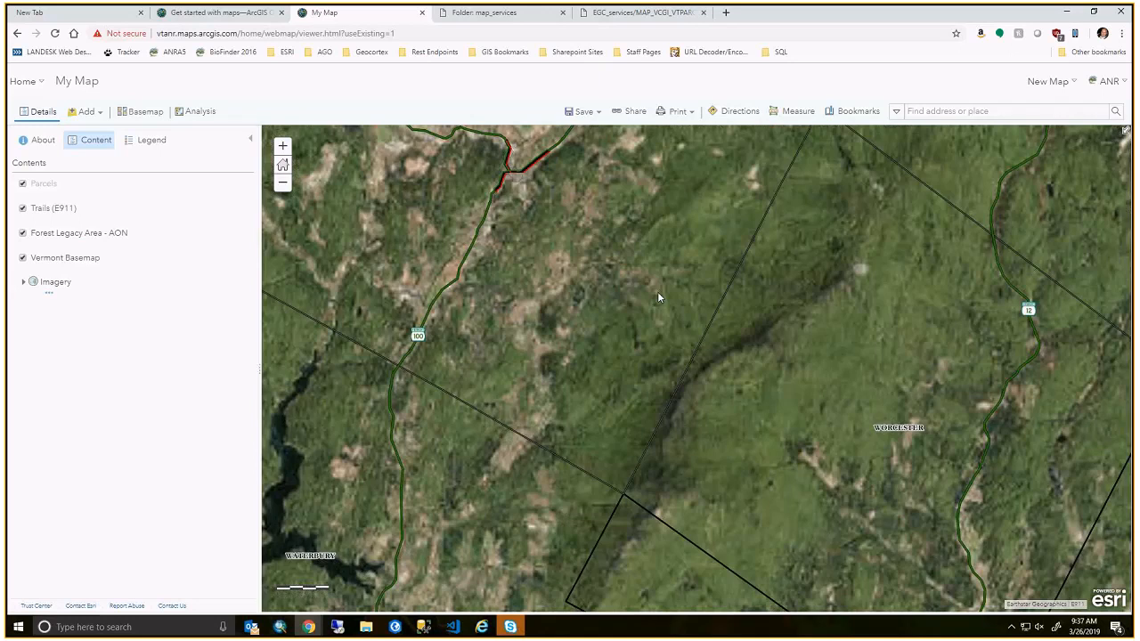
pyautogui.scroll(1, 563, 352)
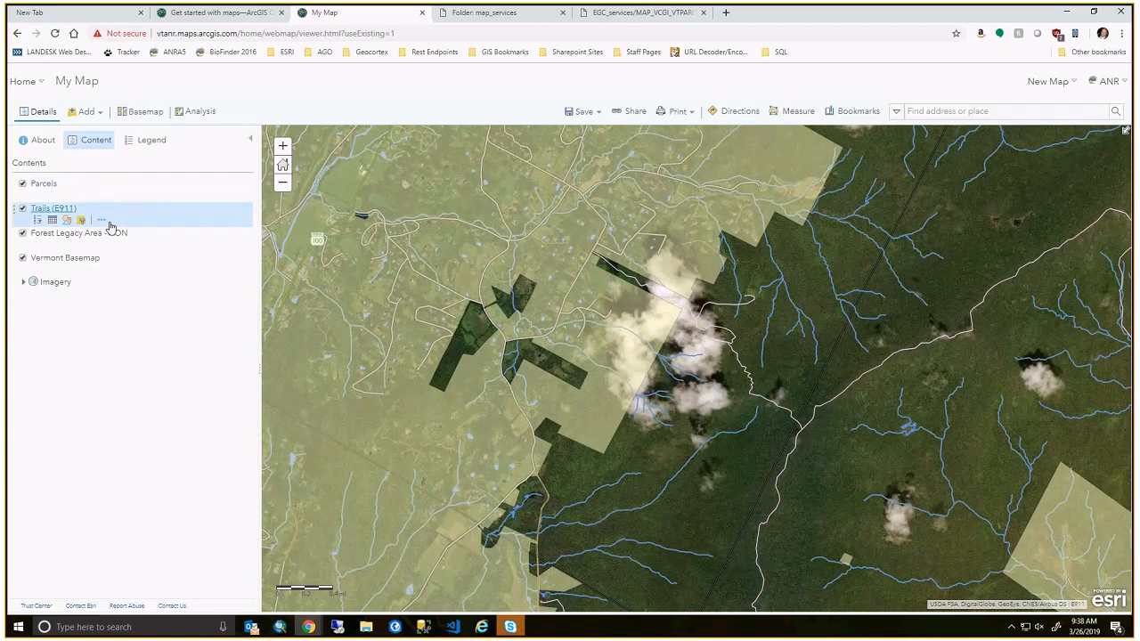
# Inspect the visible range set for the Parcels layer at a regional map scale.
pyautogui.scroll(-1, 648, 371)
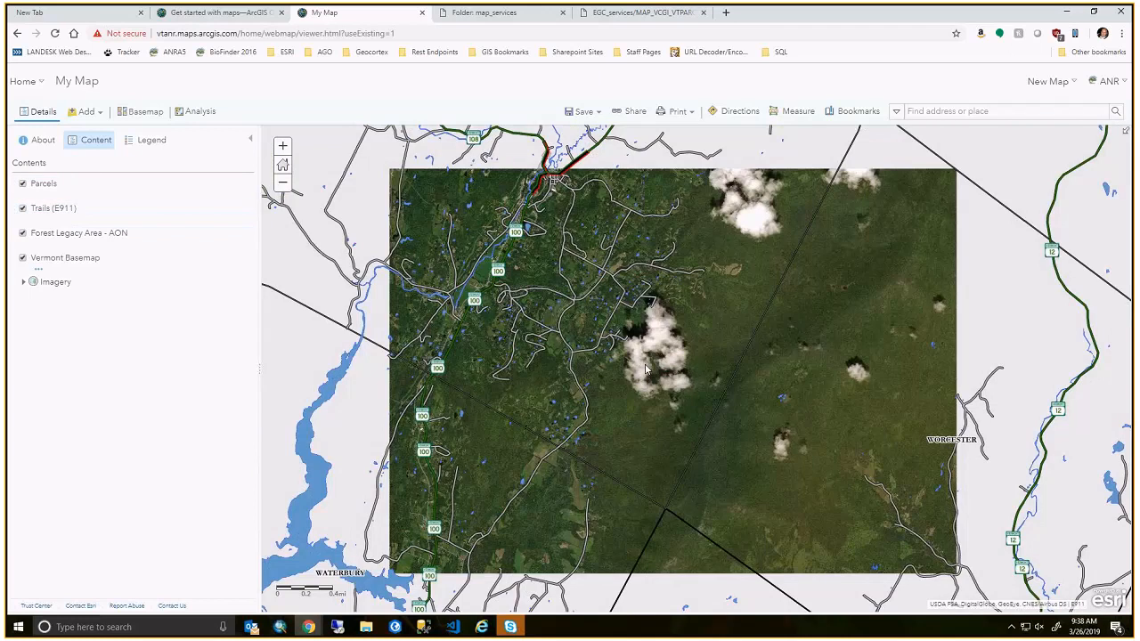
pyautogui.scroll(-1, 647, 371)
pyautogui.scroll(-1, 647, 371)
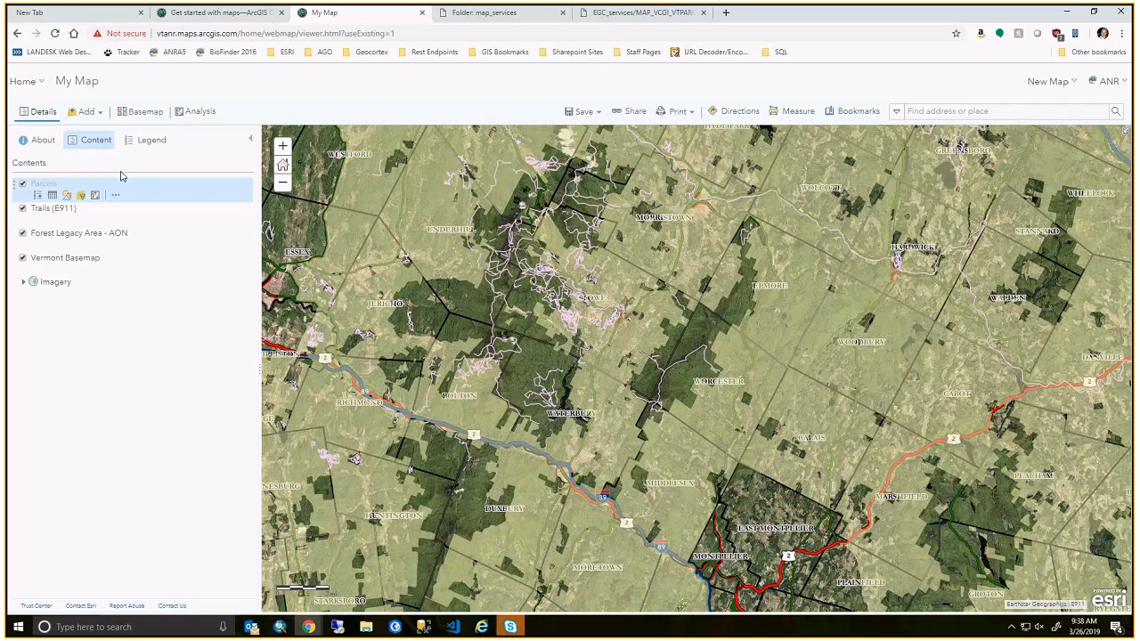
pyautogui.click(115, 195)
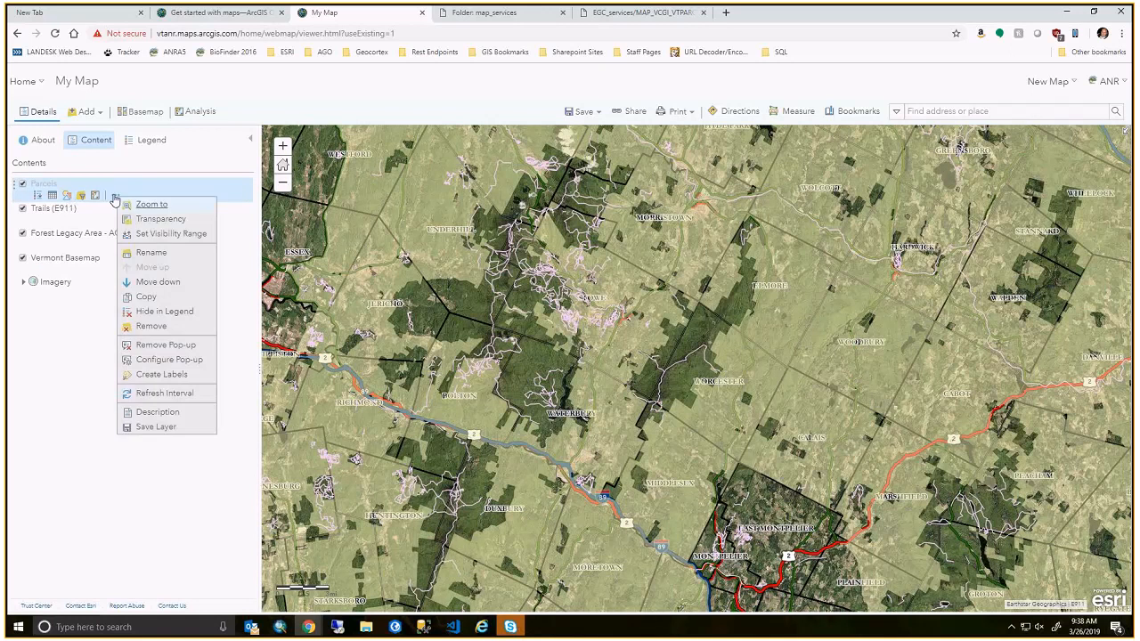
pyautogui.click(174, 235)
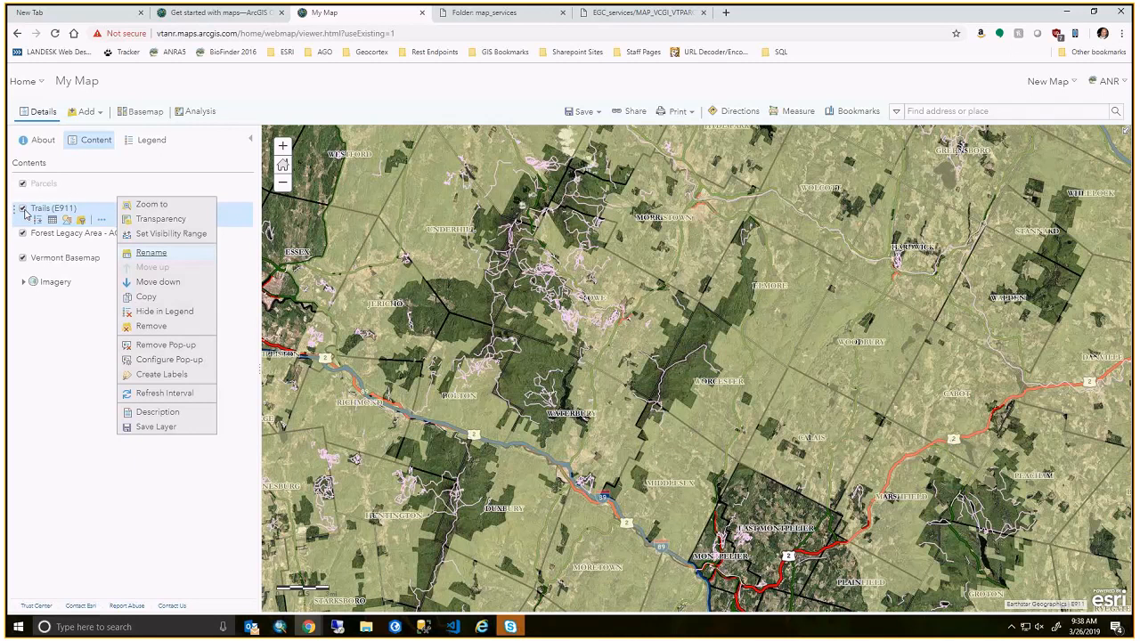
pyautogui.moveTo(193, 242)
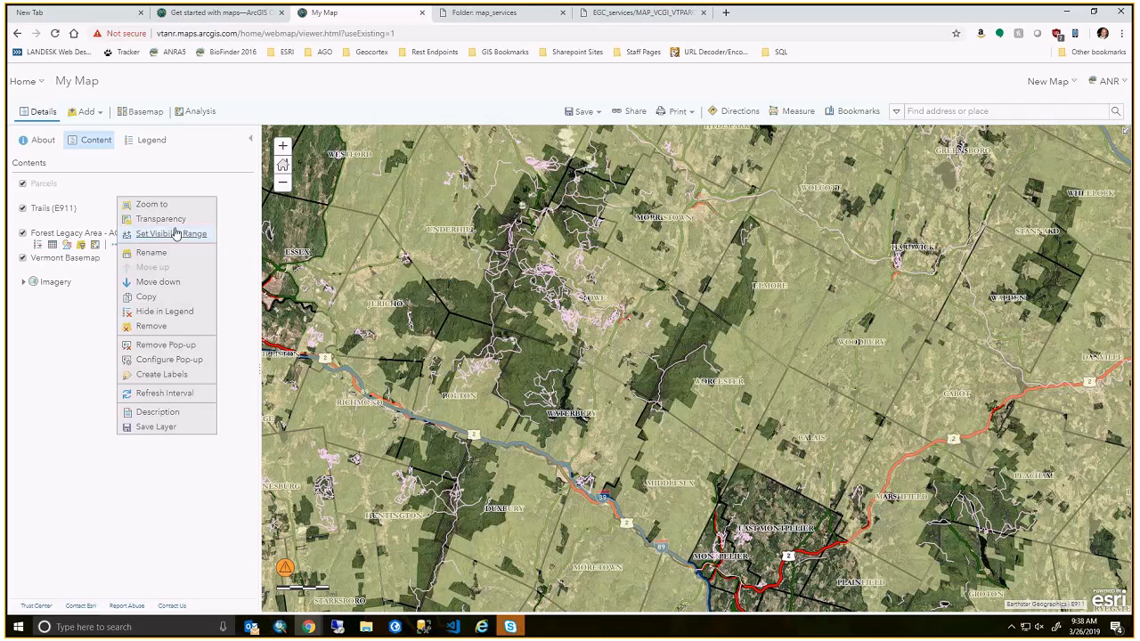
pyautogui.click(177, 233)
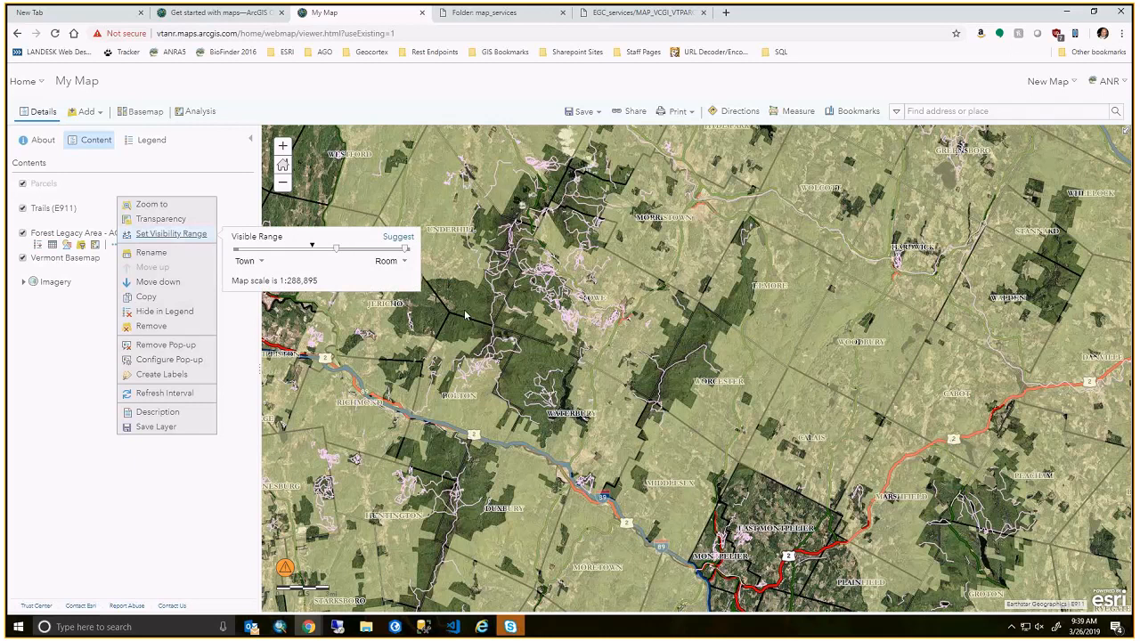
# Move the Forest Legacy Area - AON layer above Trails (E911) and back below it.
pyautogui.click(114, 245)
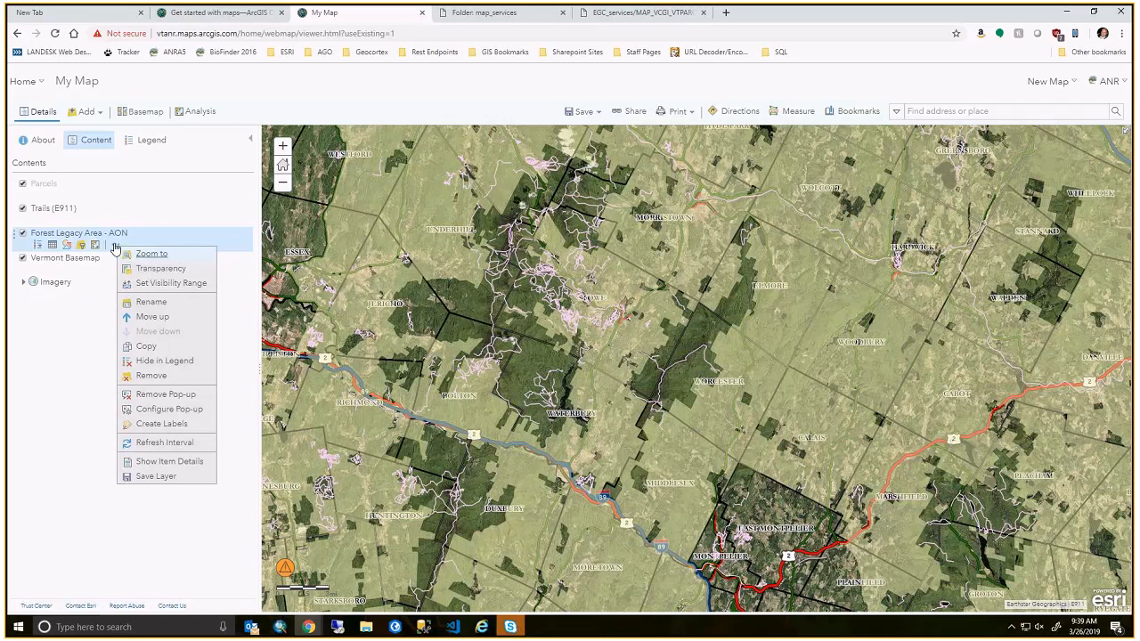
pyautogui.click(153, 317)
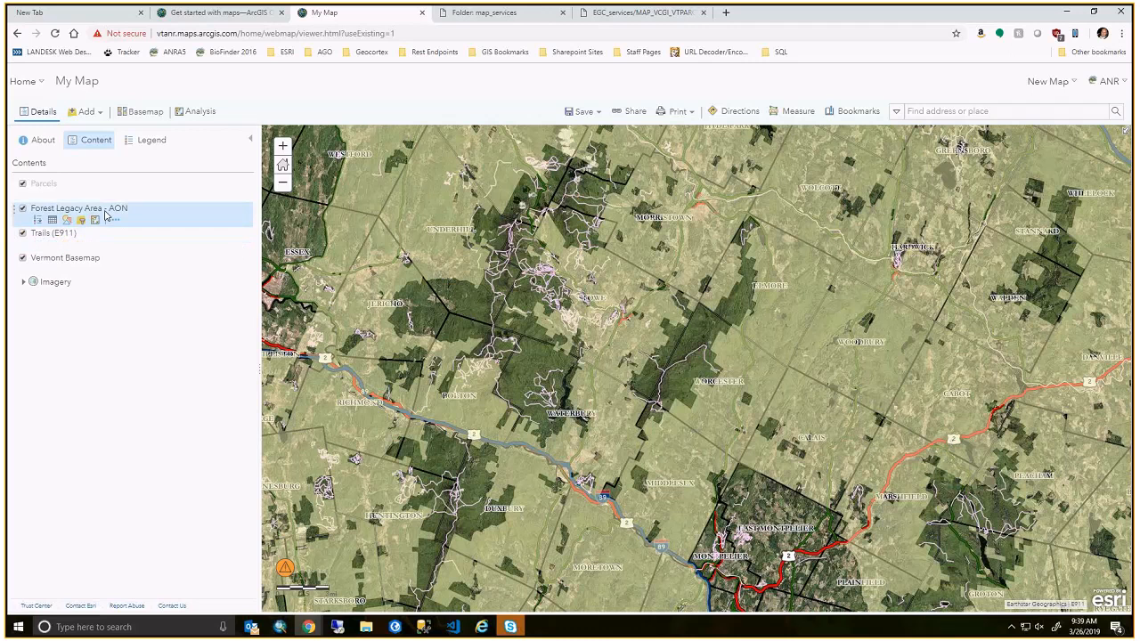
pyautogui.click(115, 220)
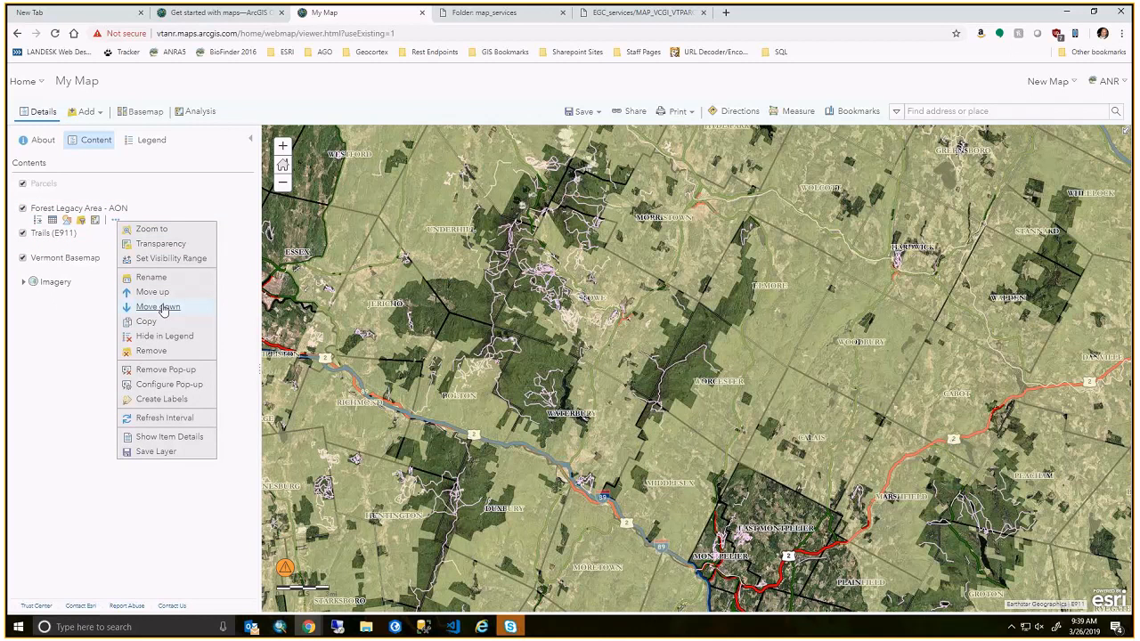
pyautogui.click(162, 309)
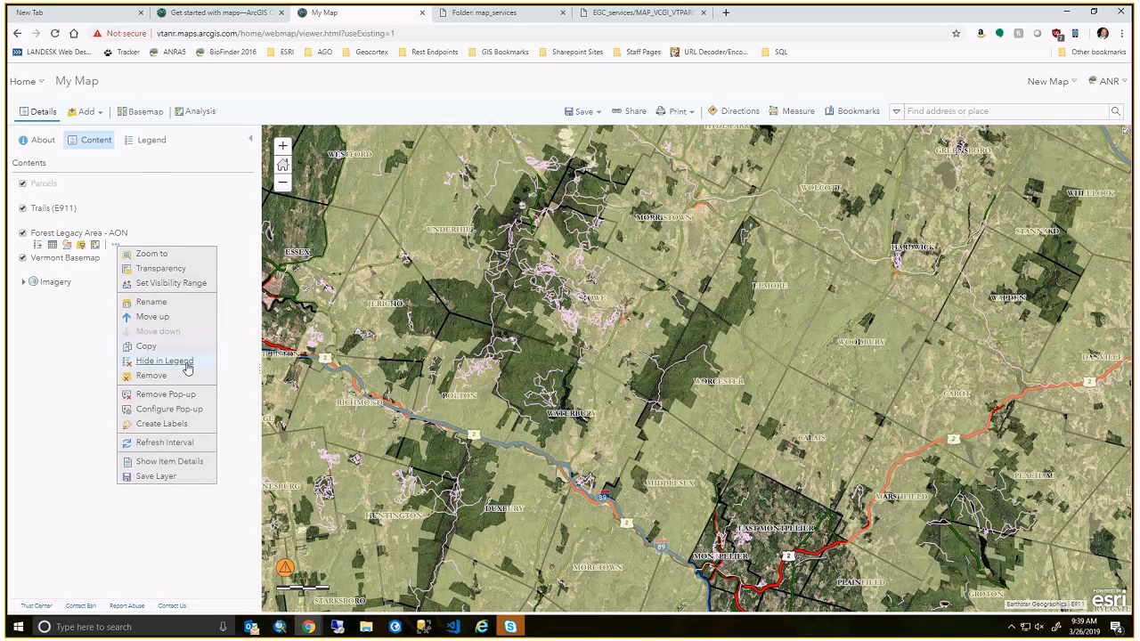
# View the map legend and the additional options of the Forest Legacy Area - AON layer.
pyautogui.click(150, 139)
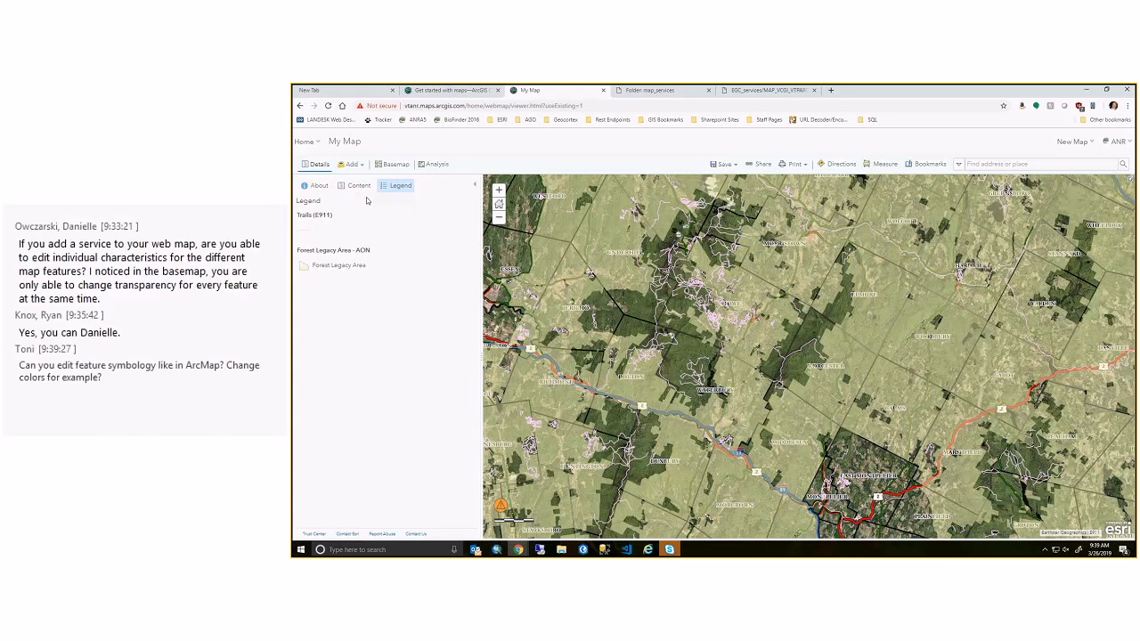
pyautogui.click(359, 186)
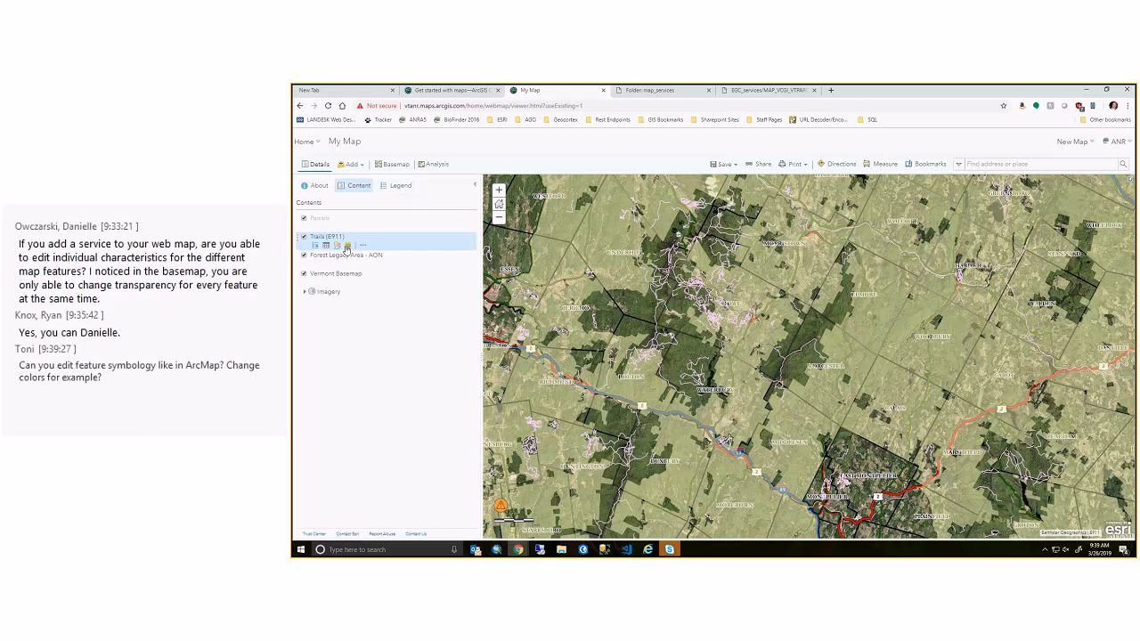
pyautogui.click(369, 264)
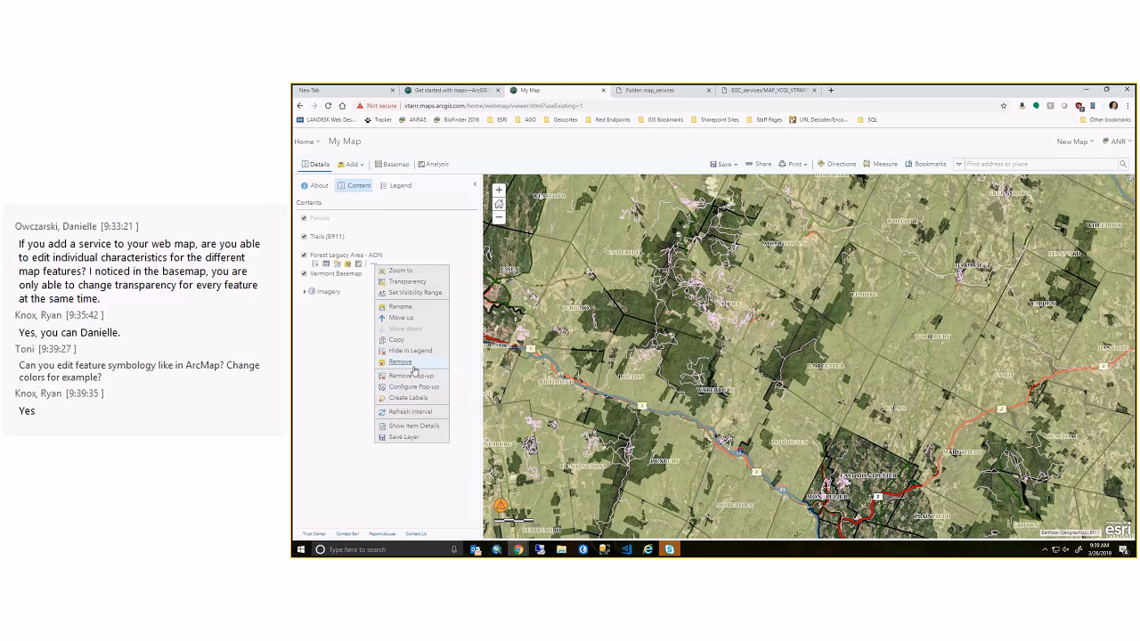
pyautogui.click(739, 375)
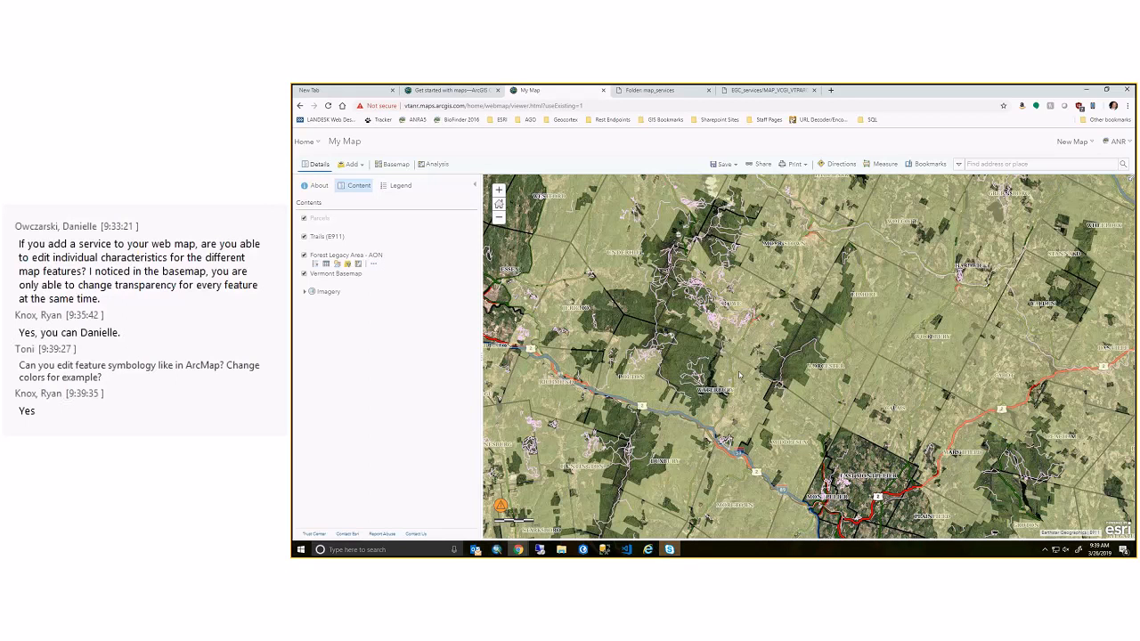
# Open the pop-up of the Forest Legacy area east of Waterbury, highlight its attribute list and close it.
pyautogui.click(739, 376)
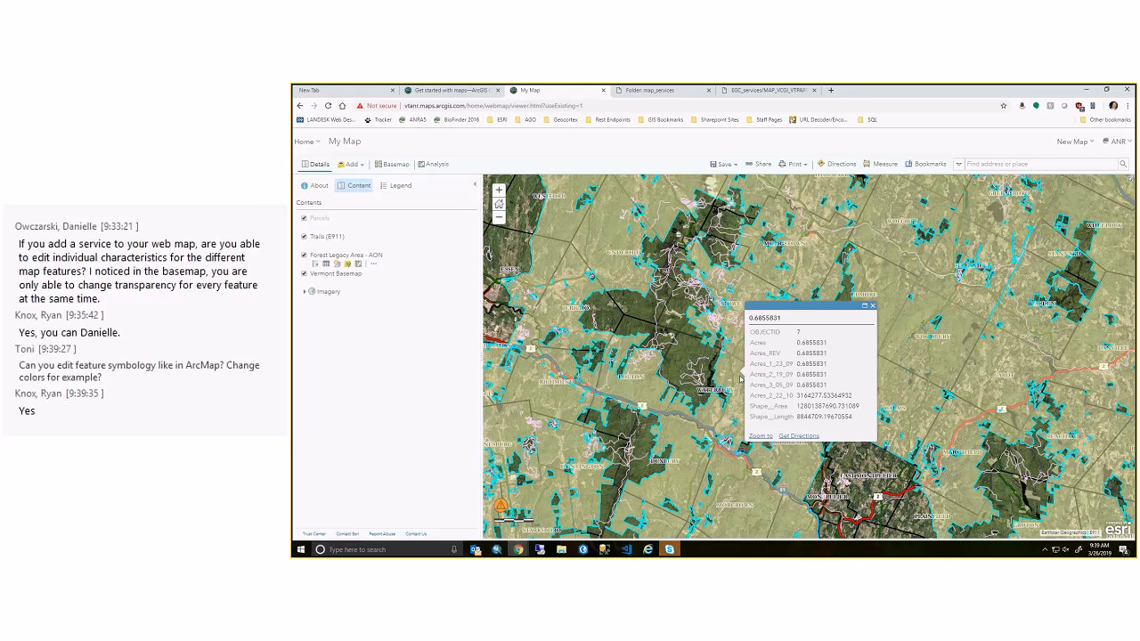
pyautogui.moveTo(853, 419); pyautogui.dragTo(751, 323)
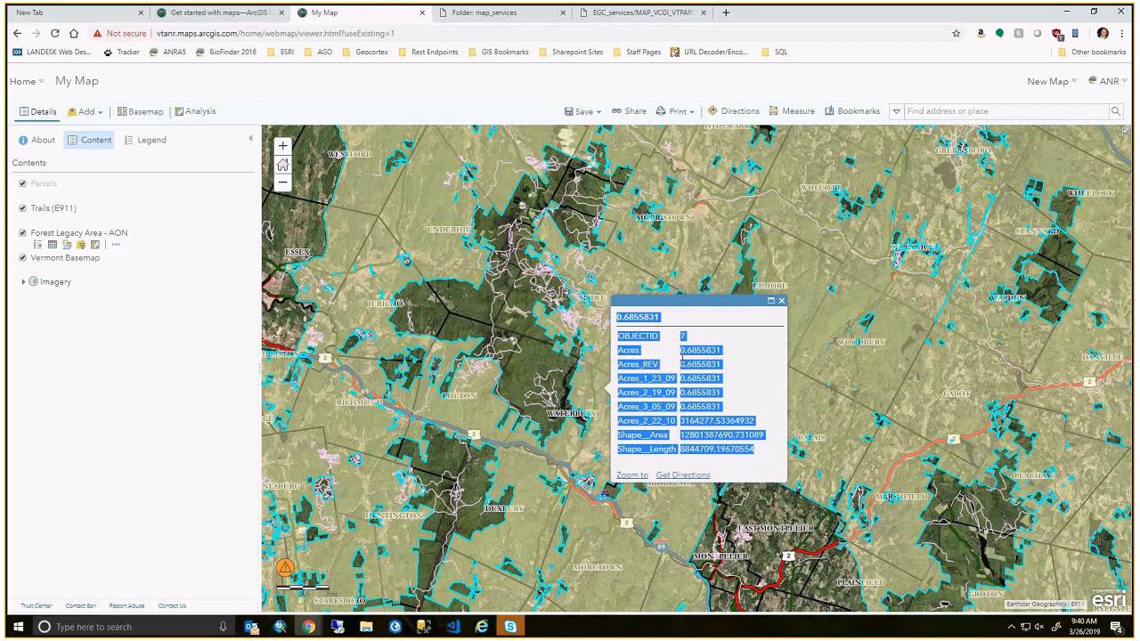
pyautogui.click(781, 301)
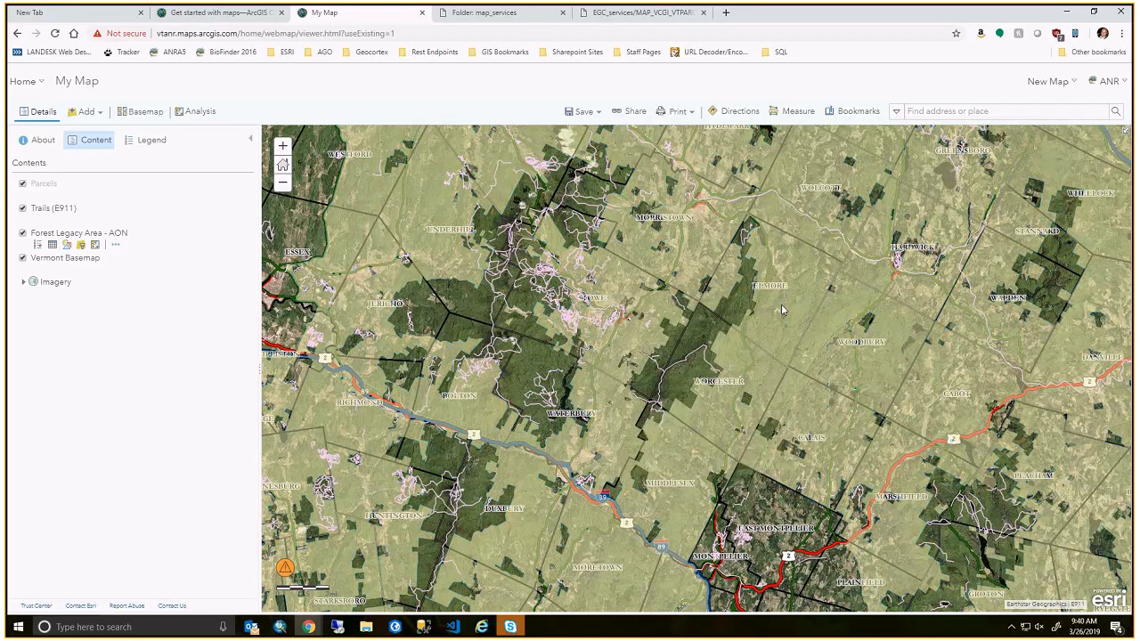
# Configure the Forest Legacy Area - AON pop-up, replacing the field-based title with Forest Legacy Area.
pyautogui.click(114, 245)
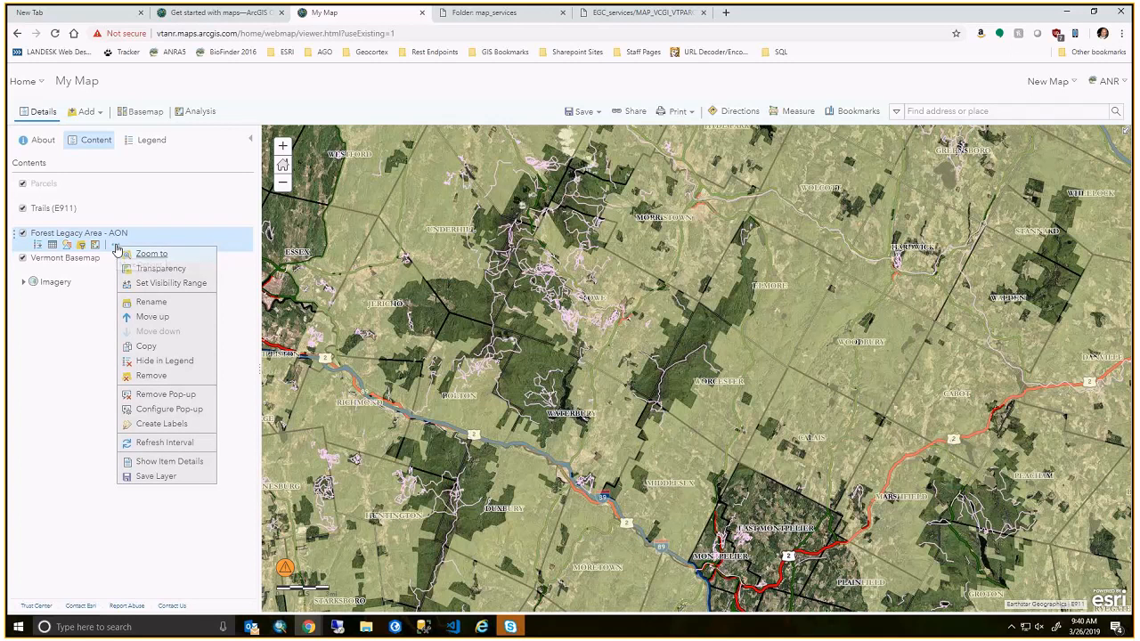
pyautogui.click(169, 409)
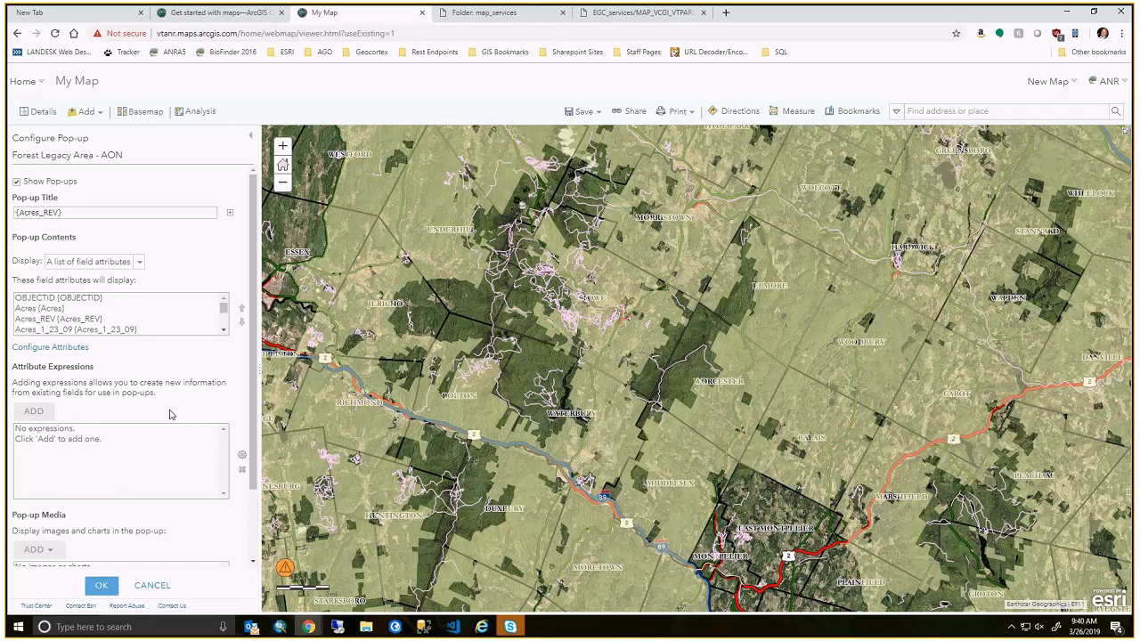
pyautogui.click(69, 214)
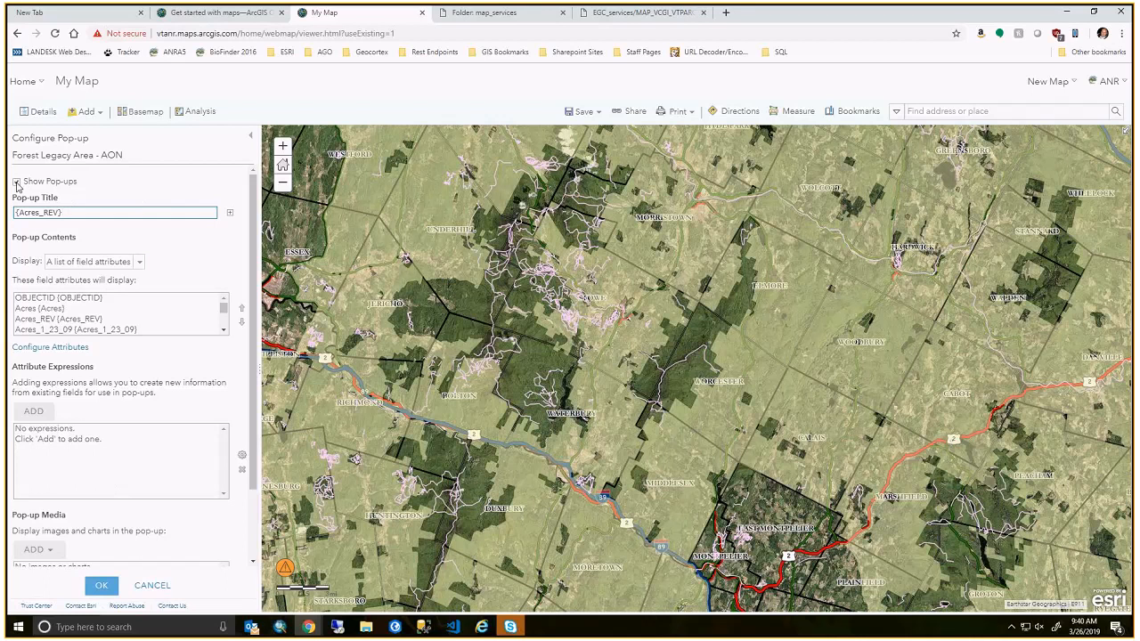
pyautogui.moveTo(82, 211); pyautogui.dragTo(5, 346)
pyautogui.click(64, 214)
pyautogui.moveTo(64, 214); pyautogui.dragTo(19, 207)
pyautogui.click(229, 214)
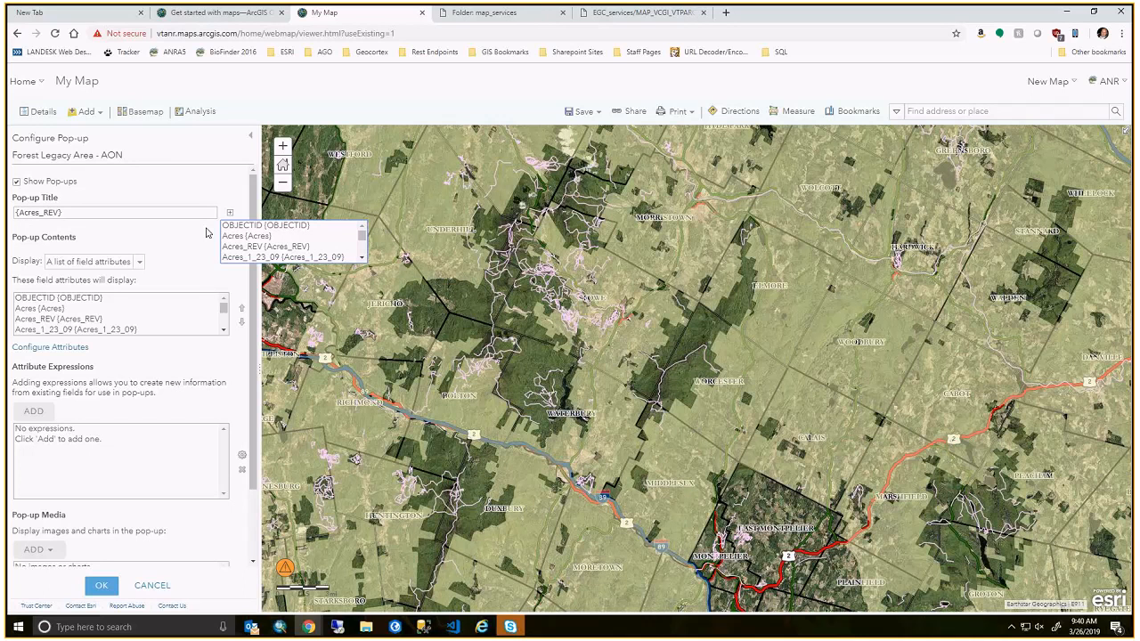
pyautogui.click(132, 210)
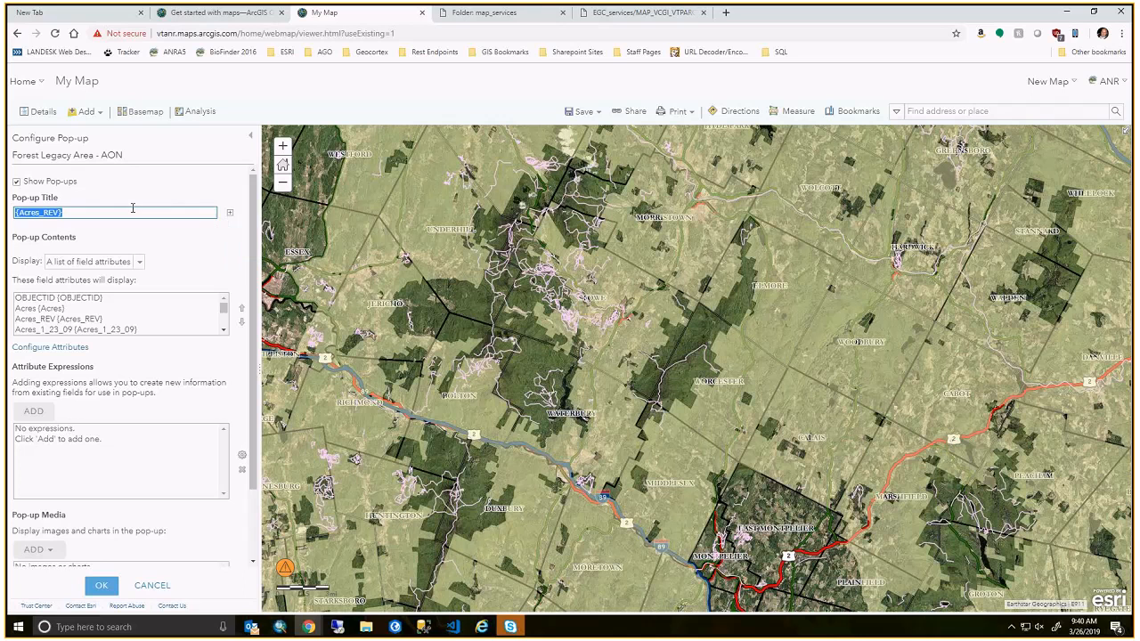
pyautogui.write('Forest Legacy Area')
pyautogui.click(136, 359)
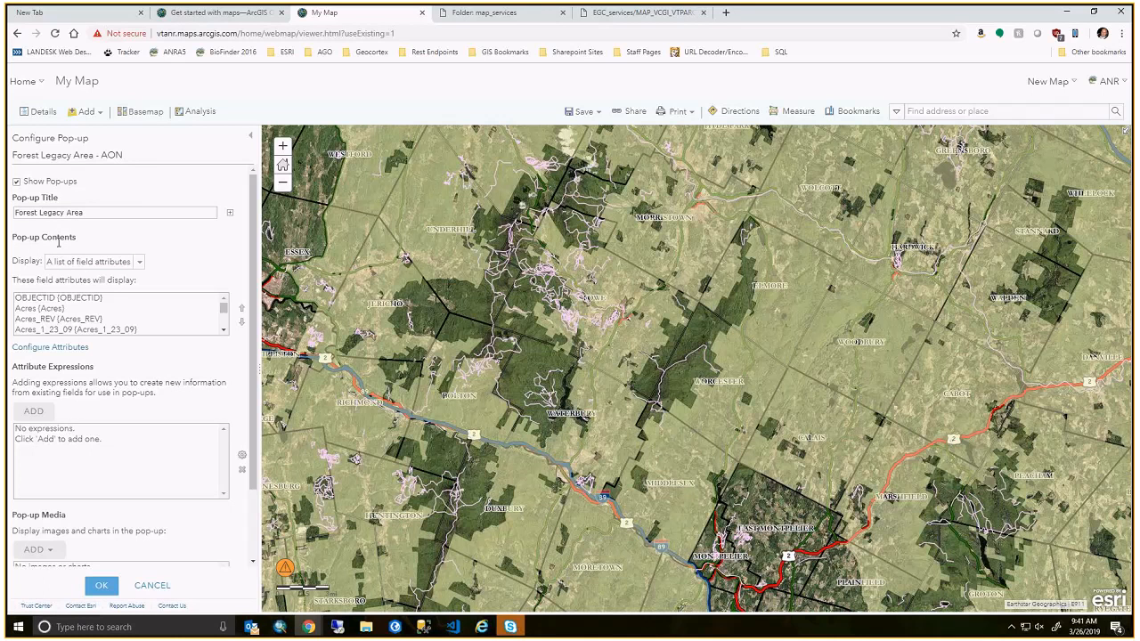
# Switch the Forest Legacy Area pop-up contents to a custom attribute display and open its configuration editor.
pyautogui.click(114, 262)
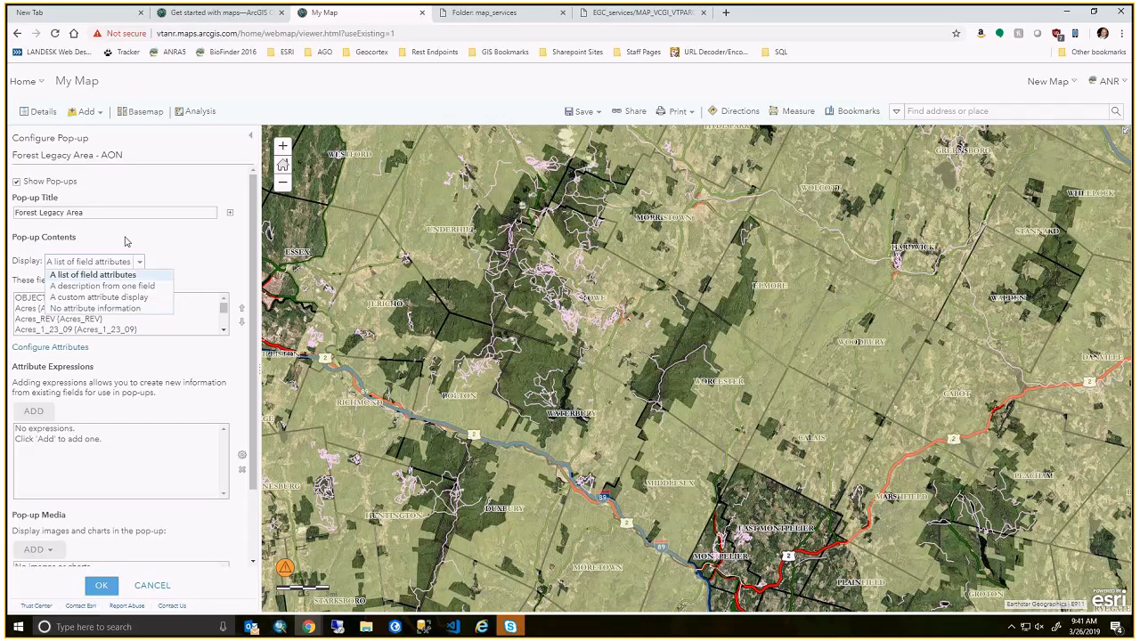
pyautogui.click(98, 275)
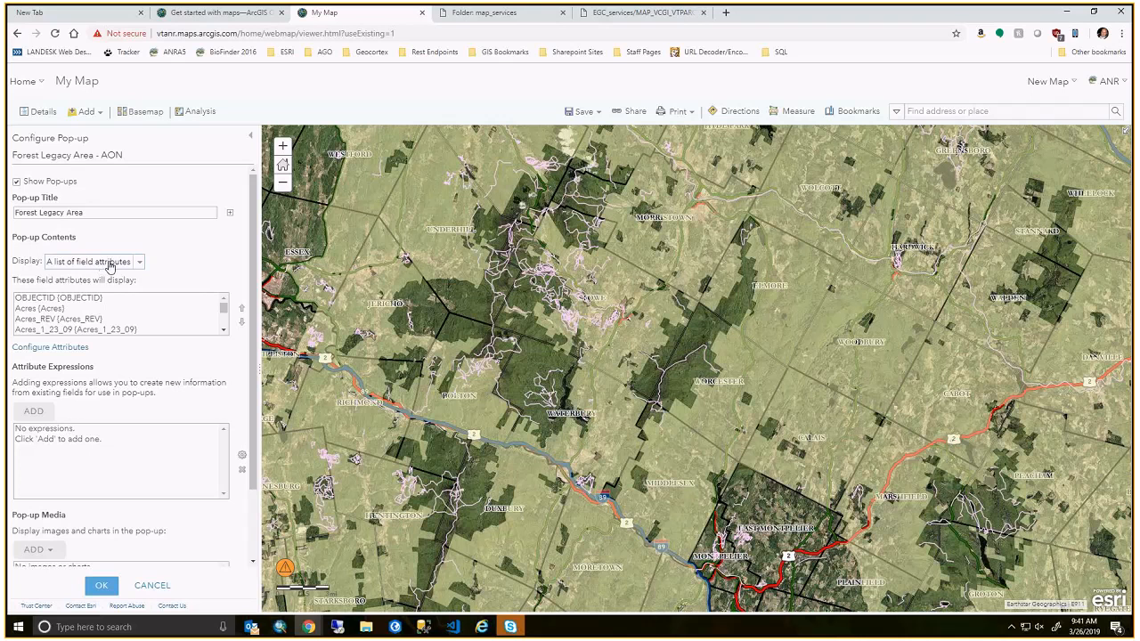
pyautogui.click(113, 264)
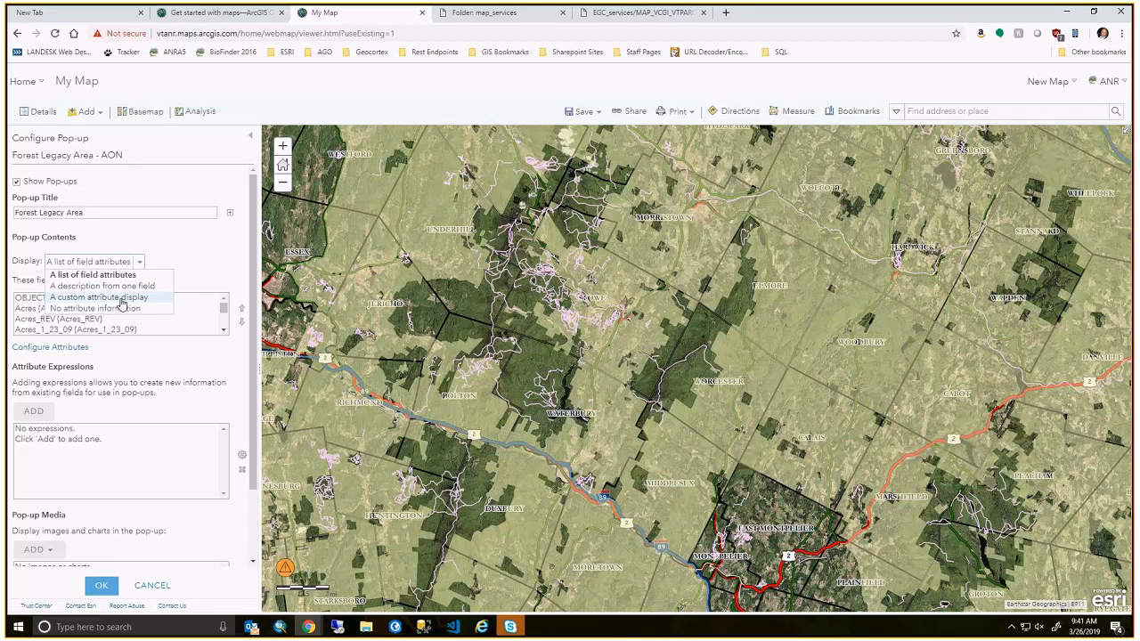
pyautogui.click(122, 301)
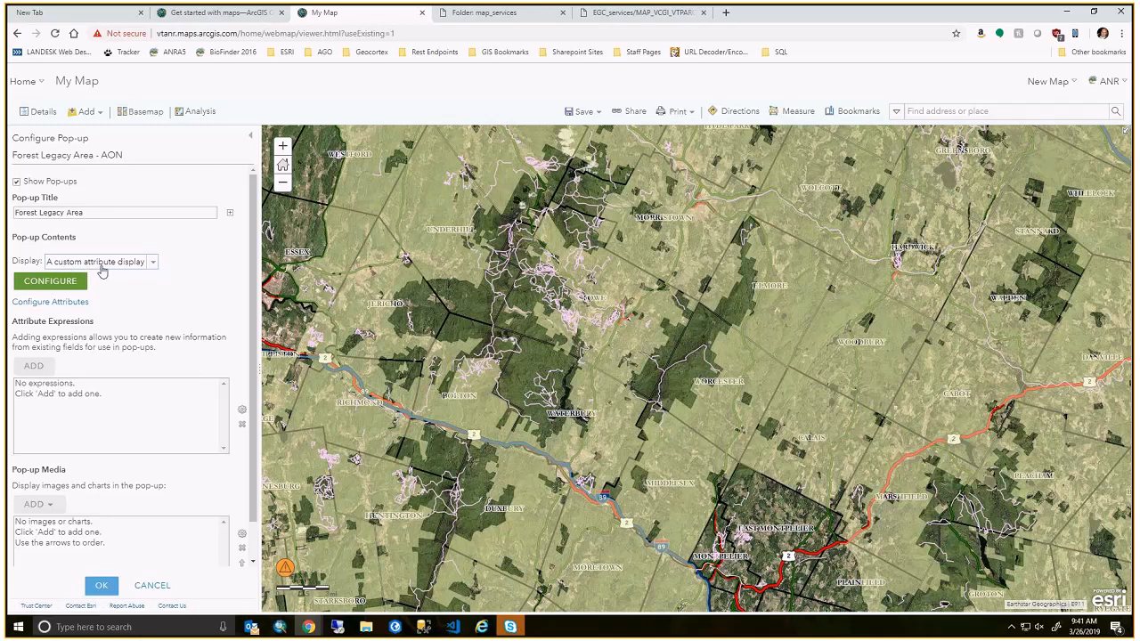
pyautogui.click(50, 282)
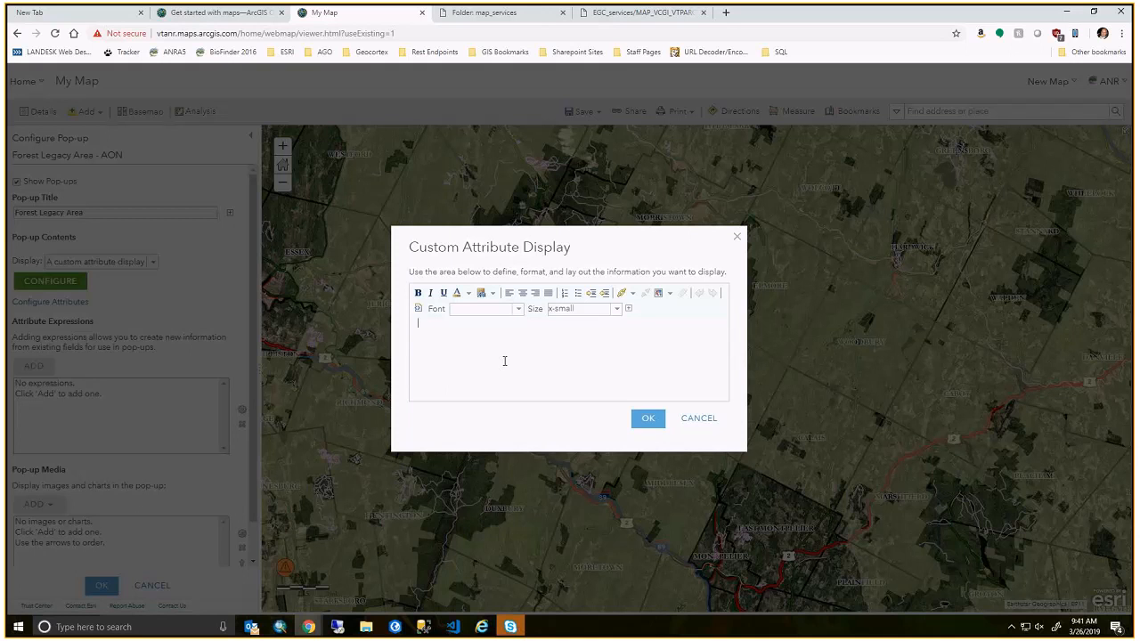
# Look through the attribute fields that can be inserted into the custom attribute display.
pyautogui.click(629, 309)
pyautogui.scroll(-5, 763, 348)
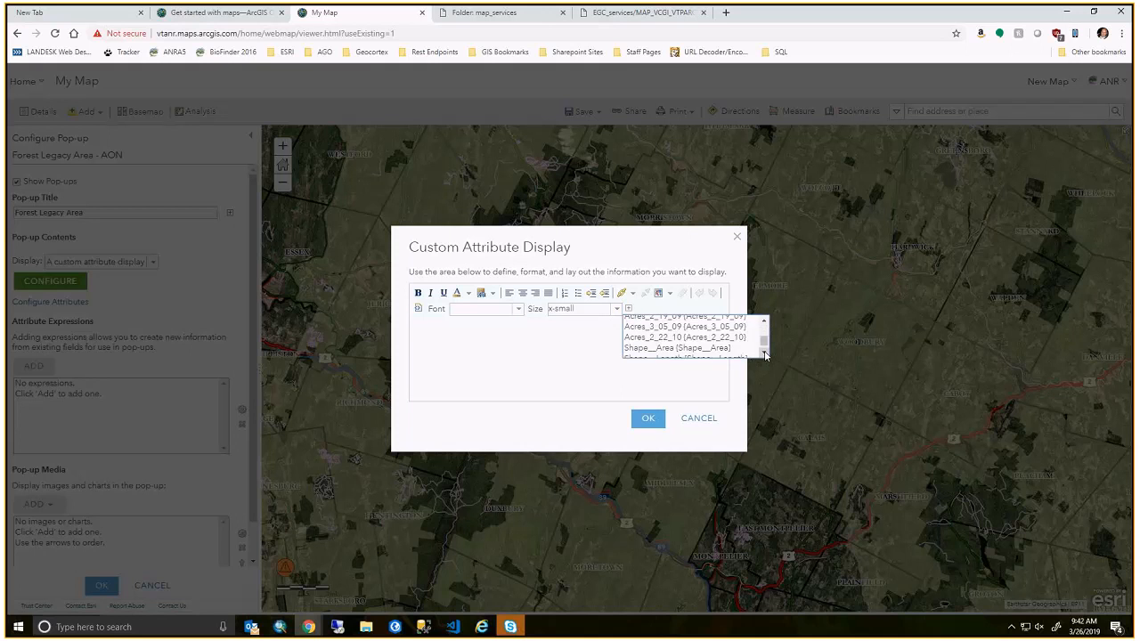
pyautogui.moveTo(763, 348); pyautogui.dragTo(763, 330)
pyautogui.scroll(-5, 764, 356)
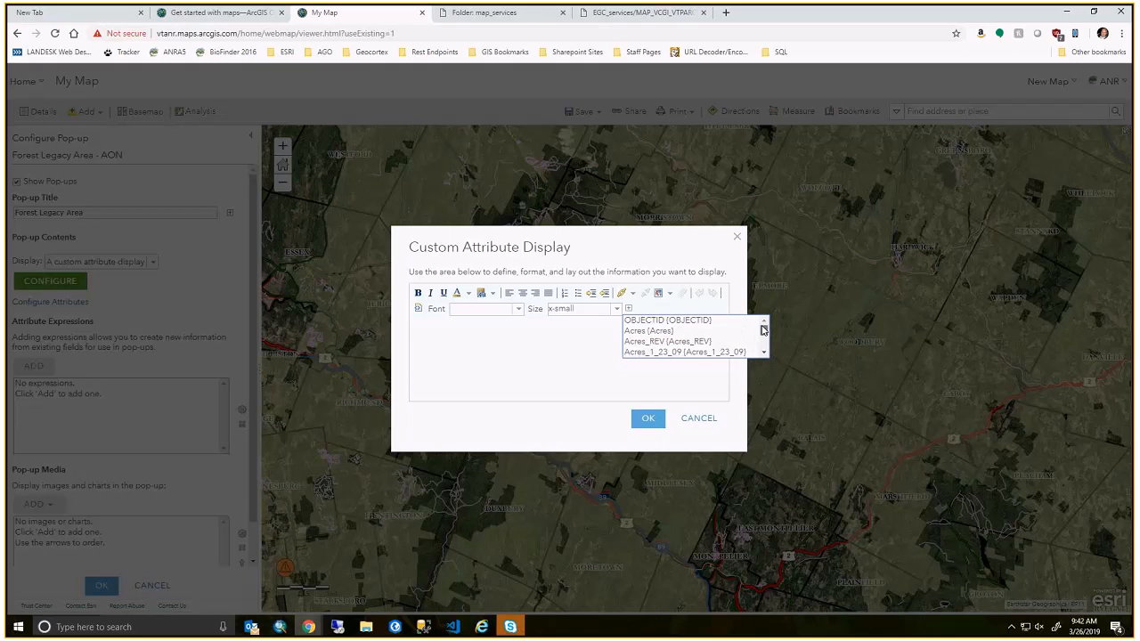
pyautogui.click(481, 341)
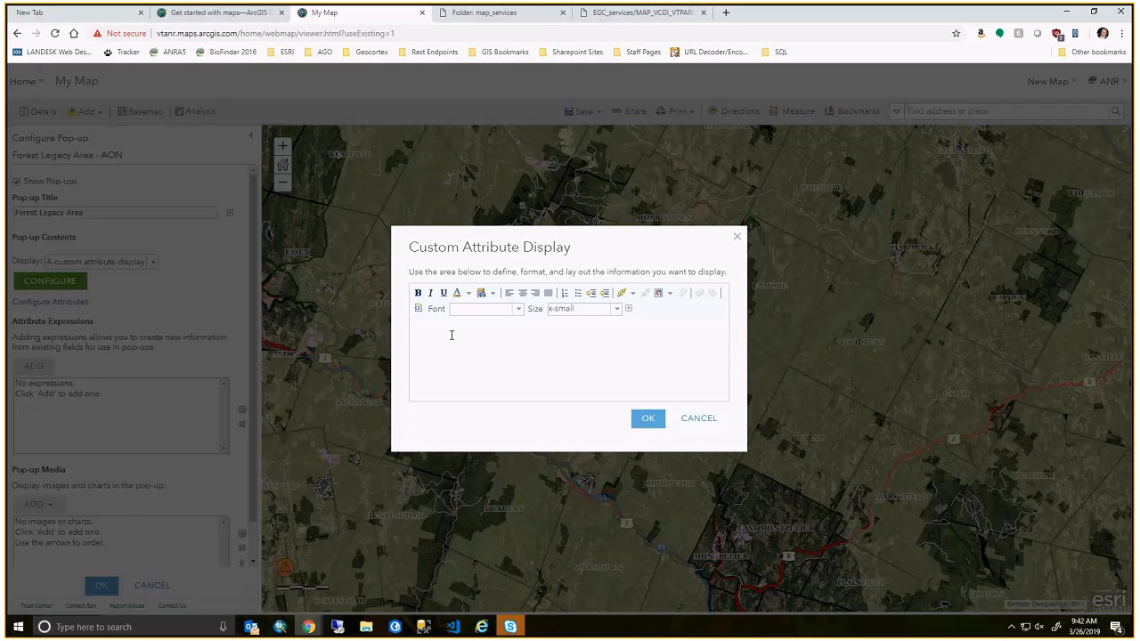
# Enter "YES!" as the first line of the custom display, formatted in large green text.
pyautogui.write('YES!')
pyautogui.hotkey('ctrl', 'a')
pyautogui.click(615, 309)
pyautogui.click(567, 376)
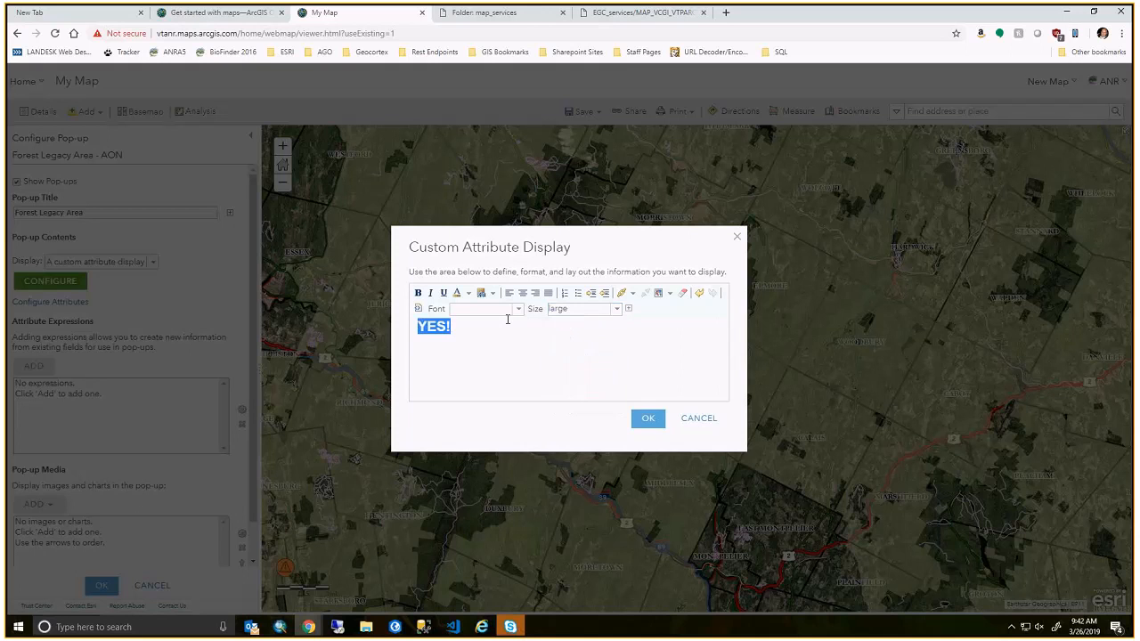
pyautogui.click(464, 297)
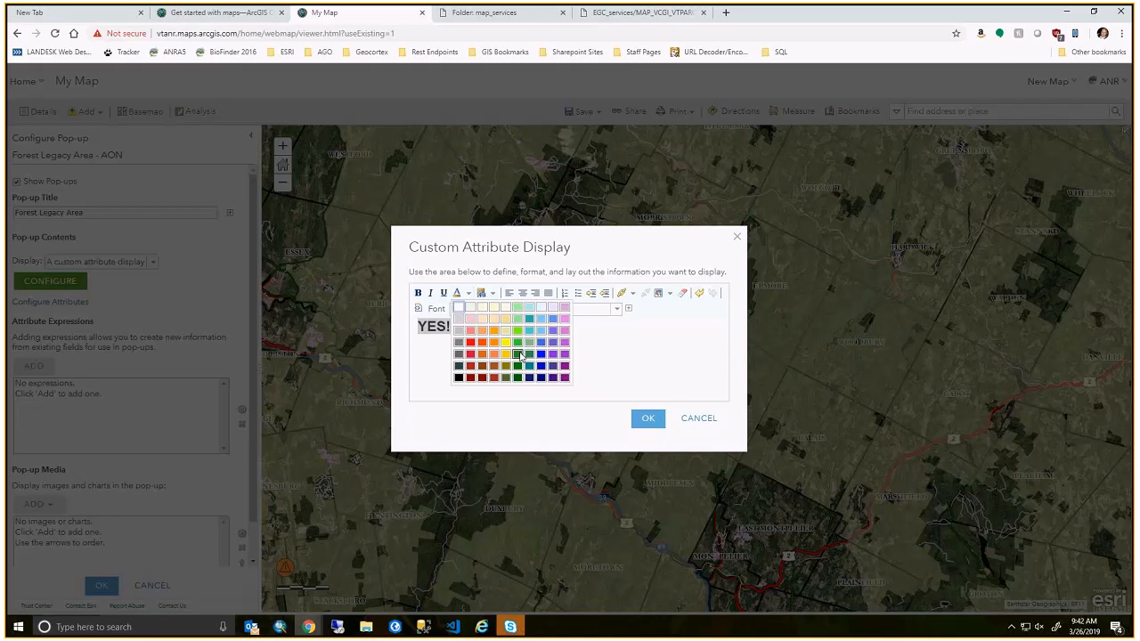
pyautogui.click(522, 354)
pyautogui.click(473, 353)
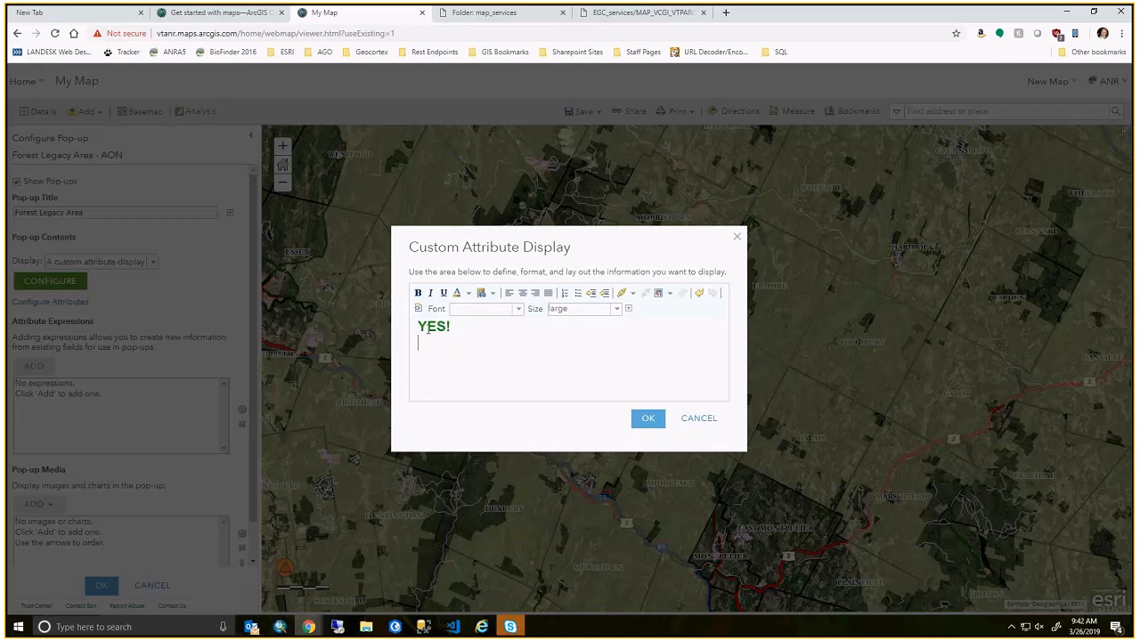
# Set the text color for the line below "YES!" to black.
pyautogui.click(417, 292)
pyautogui.click(416, 293)
pyautogui.click(577, 311)
pyautogui.click(563, 340)
pyautogui.click(481, 296)
pyautogui.click(460, 375)
pyautogui.click(423, 338)
pyautogui.moveTo(423, 337); pyautogui.dragTo(385, 340)
# Write "You are eligible for the Forest Legacy Program because this is within the Forest Legacy Area." below "YES!".
pyautogui.write('You are eligible for the')
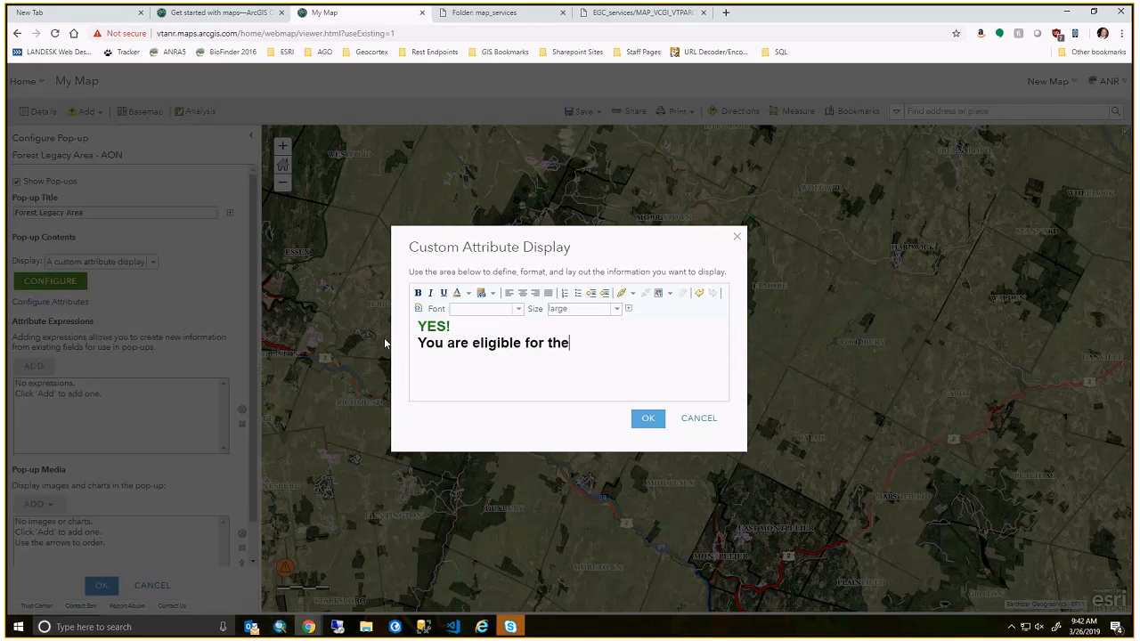
pyautogui.write(' Forest Legacy Program because')
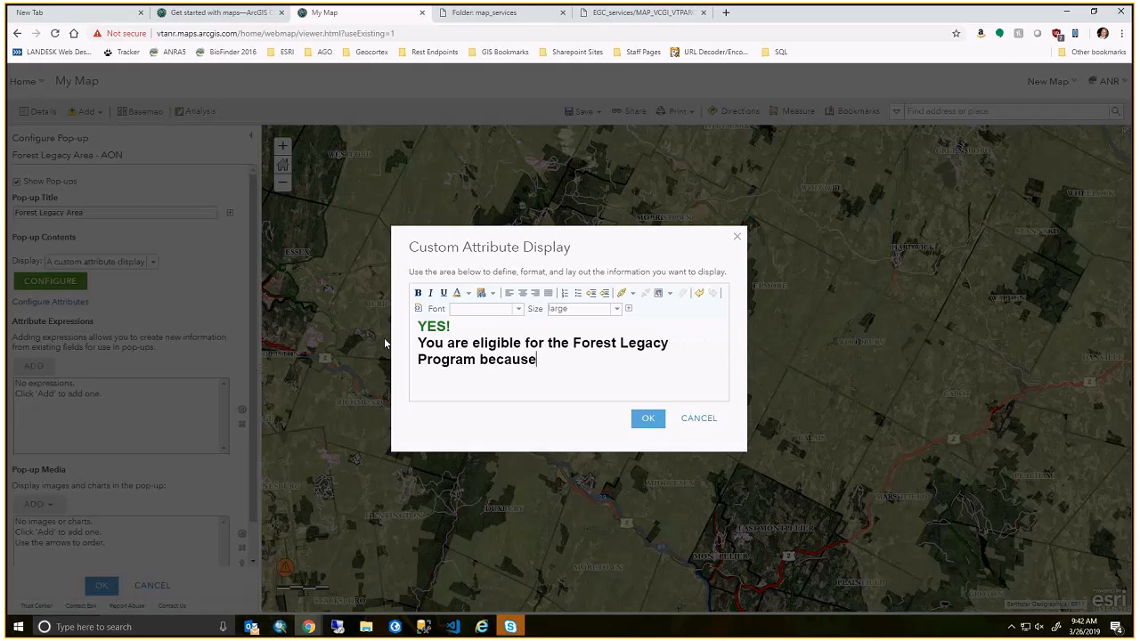
pyautogui.write(' y')
pyautogui.press('BackSpace')
pyautogui.write('this is within the ')
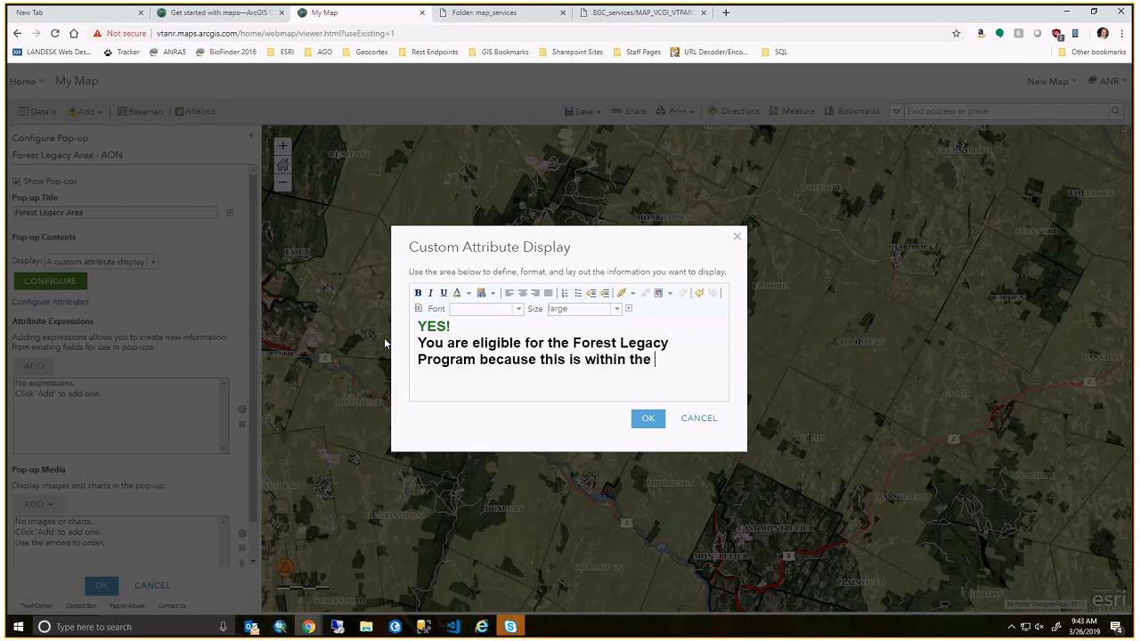
pyautogui.write('Forest Legacy Area!')
pyautogui.press('BackSpace')
pyautogui.write('.')
# Make the eligibility sentence small and not bold, and apply the custom display and the Forest Legacy Area pop-up settings.
pyautogui.moveTo(507, 376); pyautogui.dragTo(392, 346)
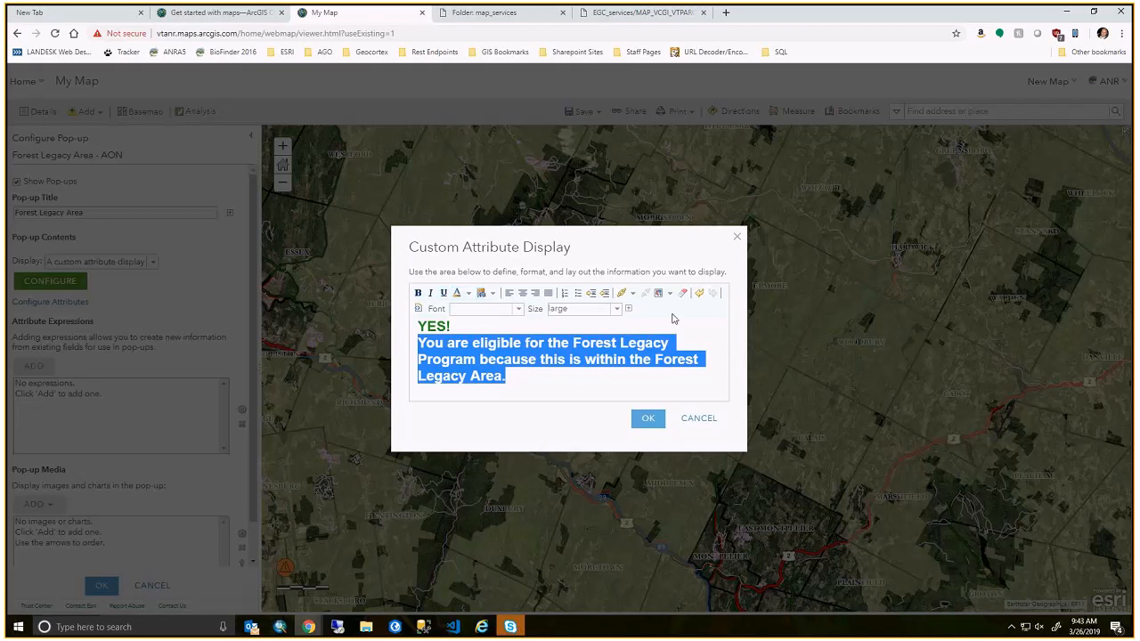
pyautogui.click(617, 309)
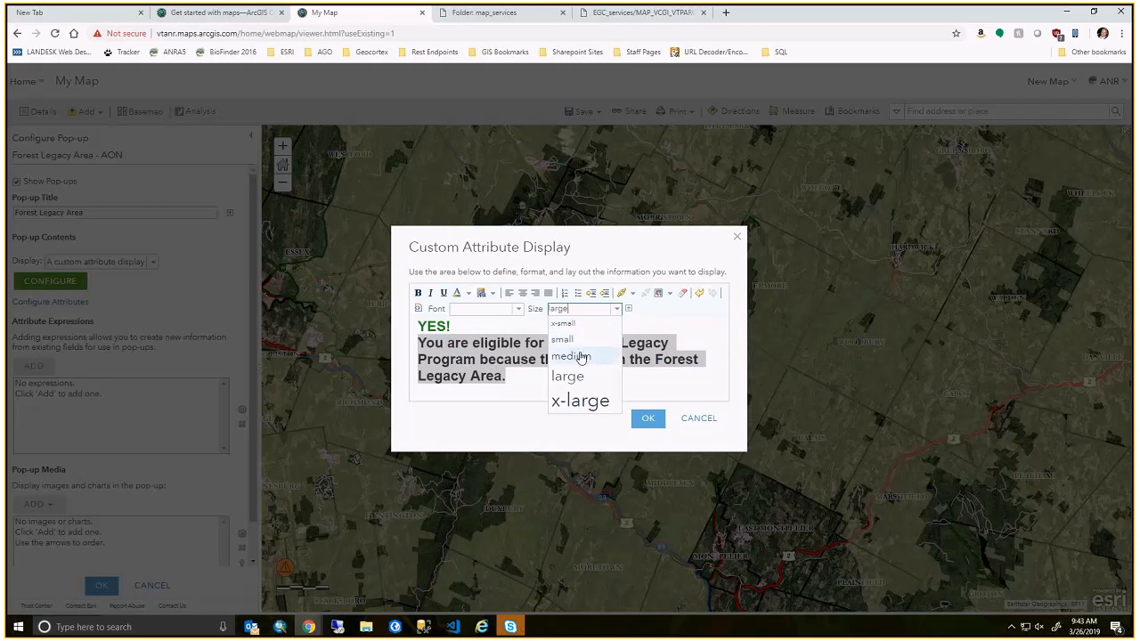
pyautogui.click(577, 345)
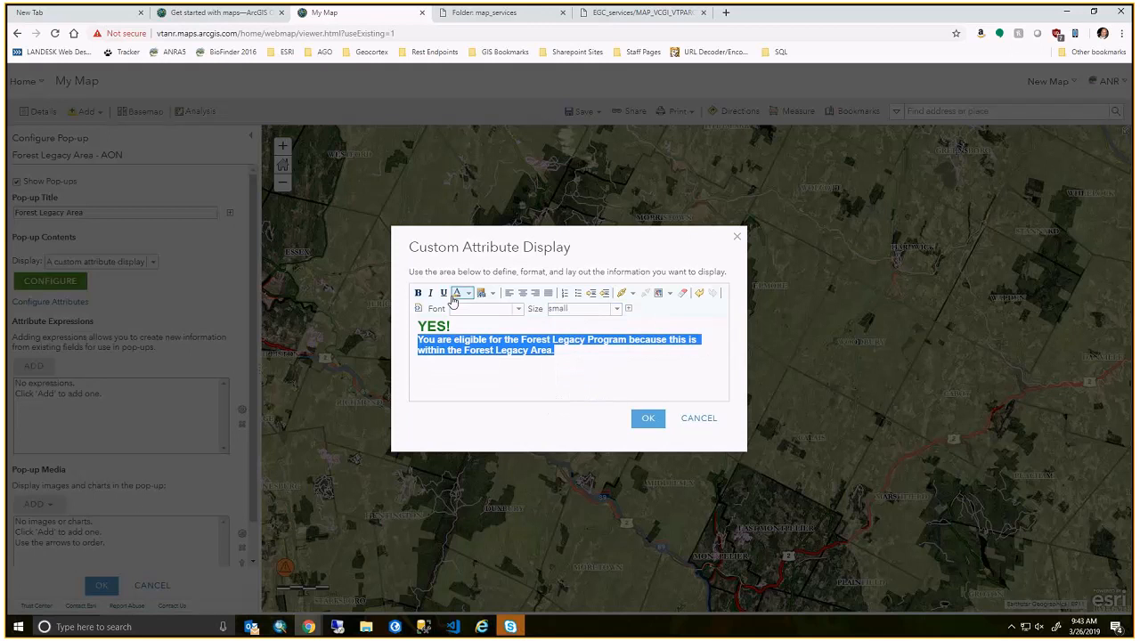
pyautogui.click(419, 294)
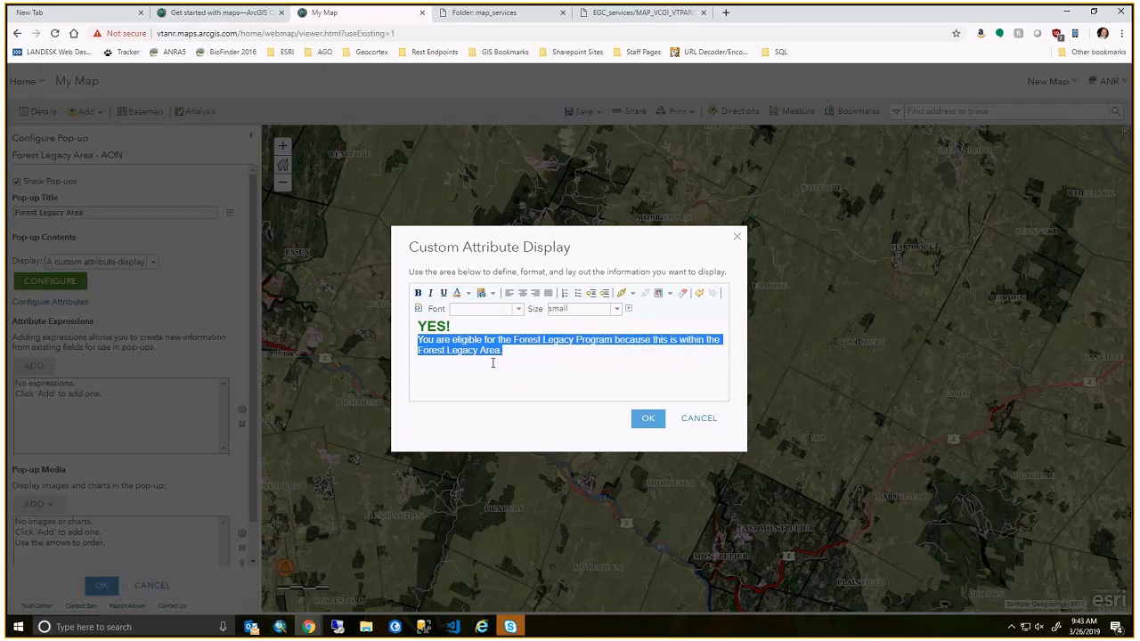
pyautogui.click(647, 418)
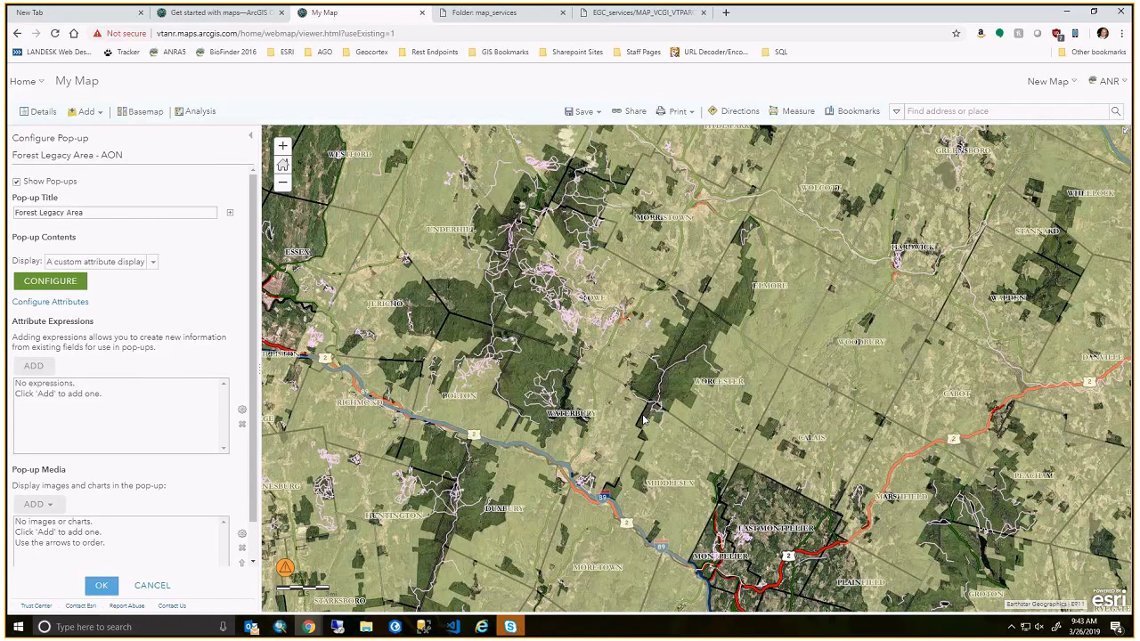
pyautogui.scroll(-1, 82, 321)
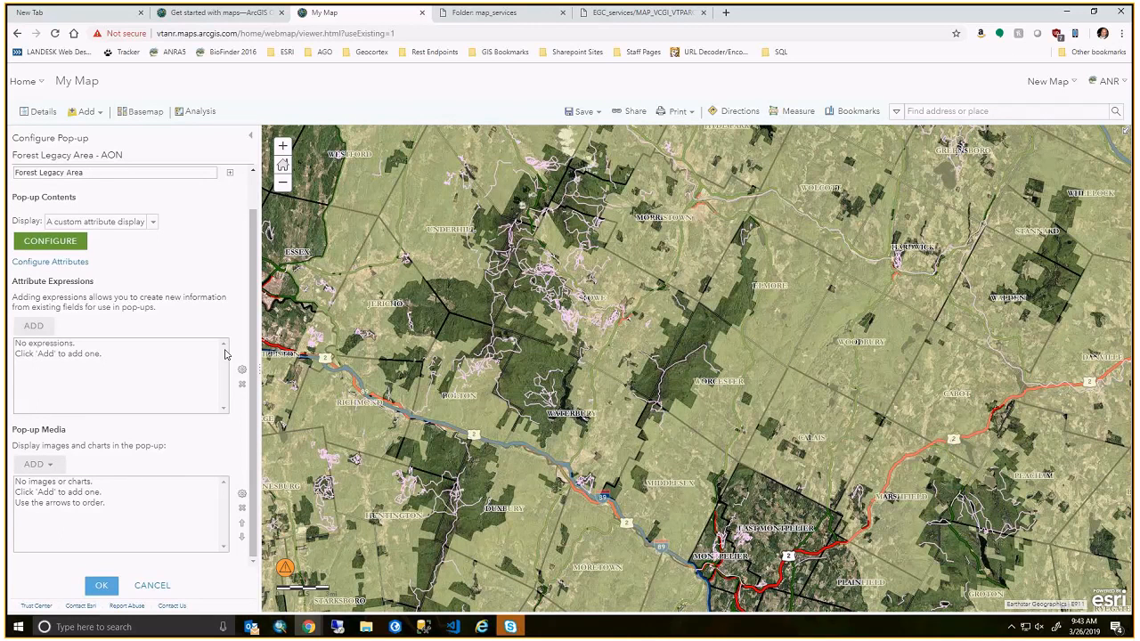
pyautogui.click(103, 586)
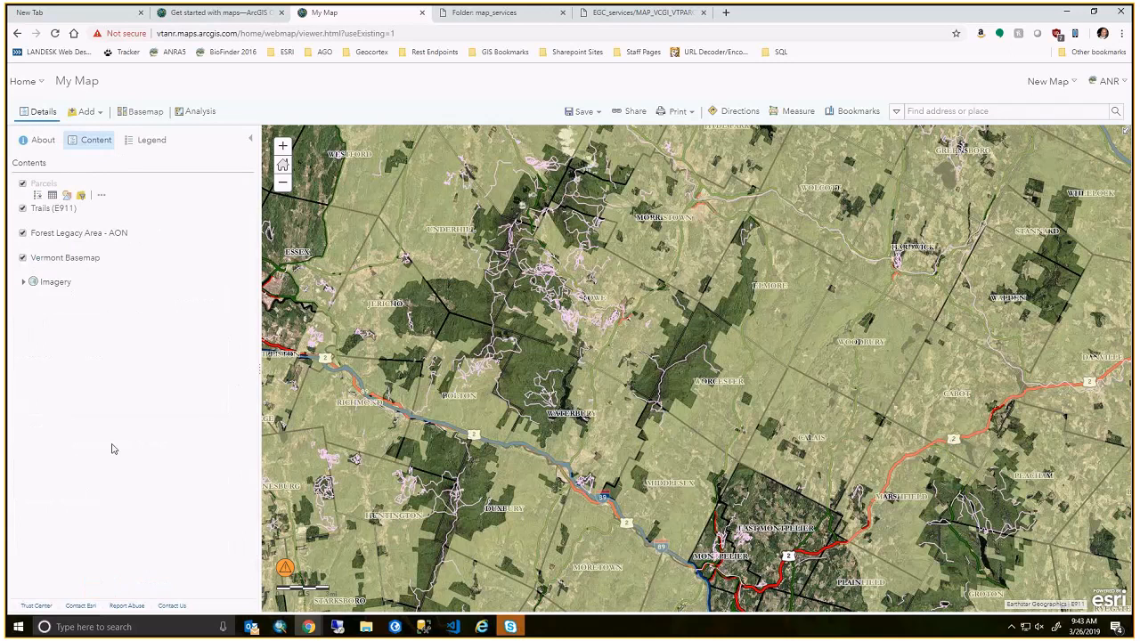
# Check the customized Forest Legacy Area pop-up on map features near Worcester and close it.
pyautogui.click(731, 366)
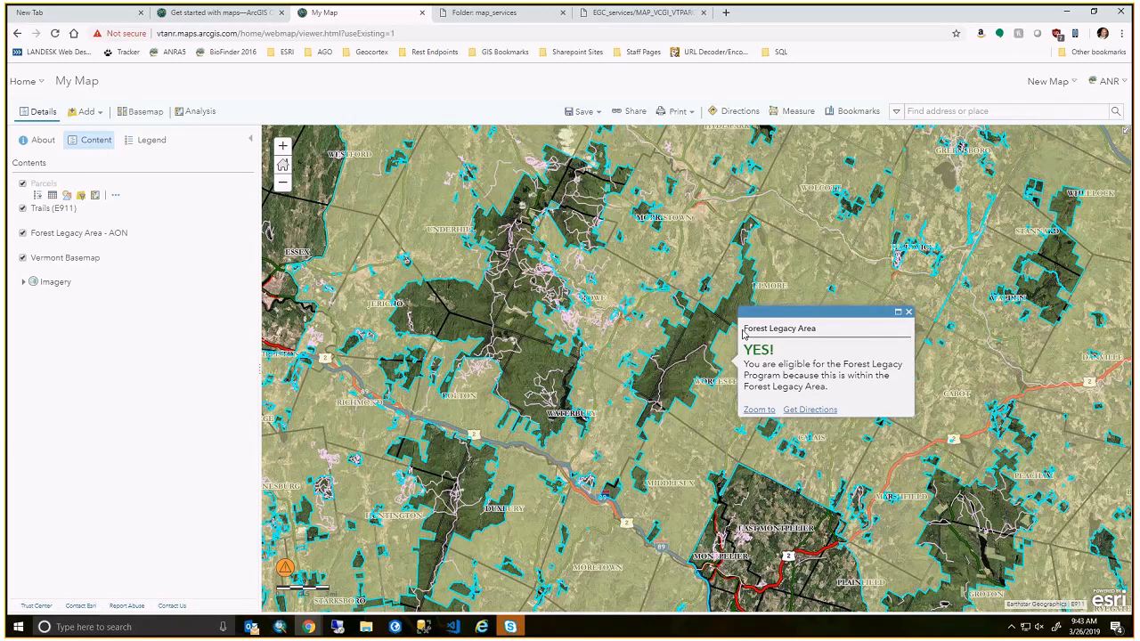
pyautogui.moveTo(744, 332)
pyautogui.mouseDown()
pyautogui.moveTo(875, 363)
pyautogui.moveTo(766, 366)
pyautogui.moveTo(744, 348)
pyautogui.mouseUp()
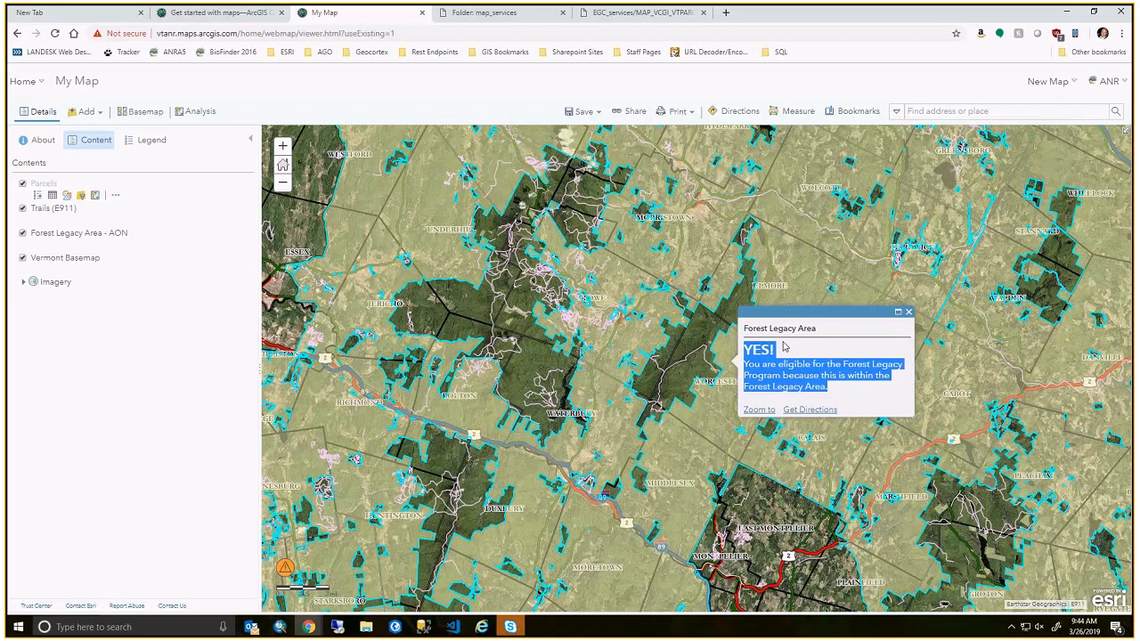
pyautogui.click(684, 353)
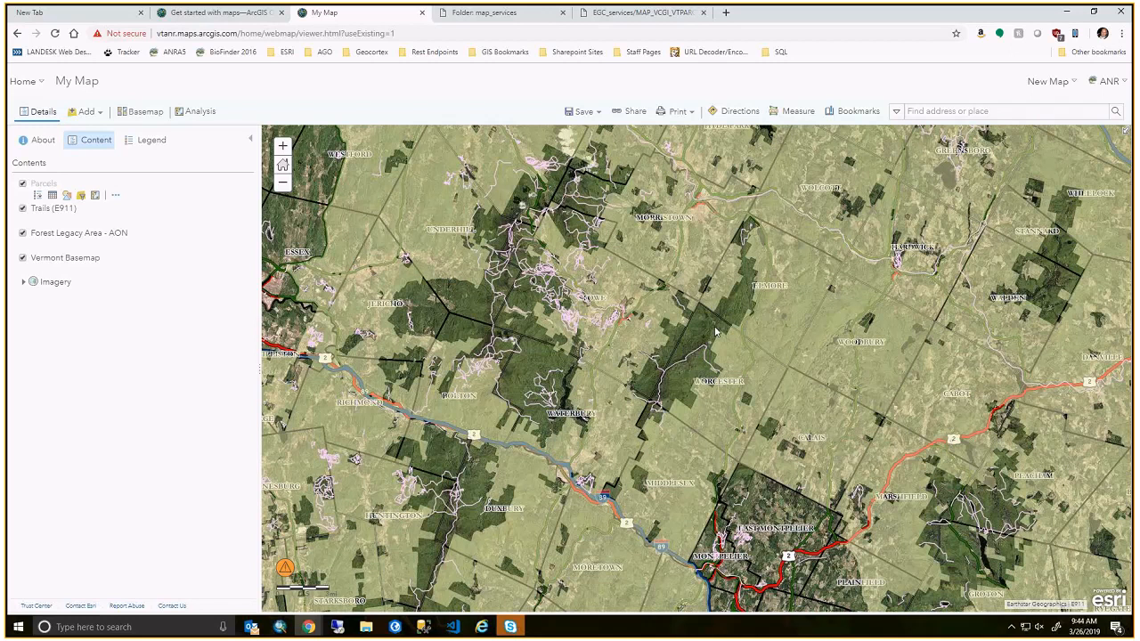
pyautogui.click(724, 350)
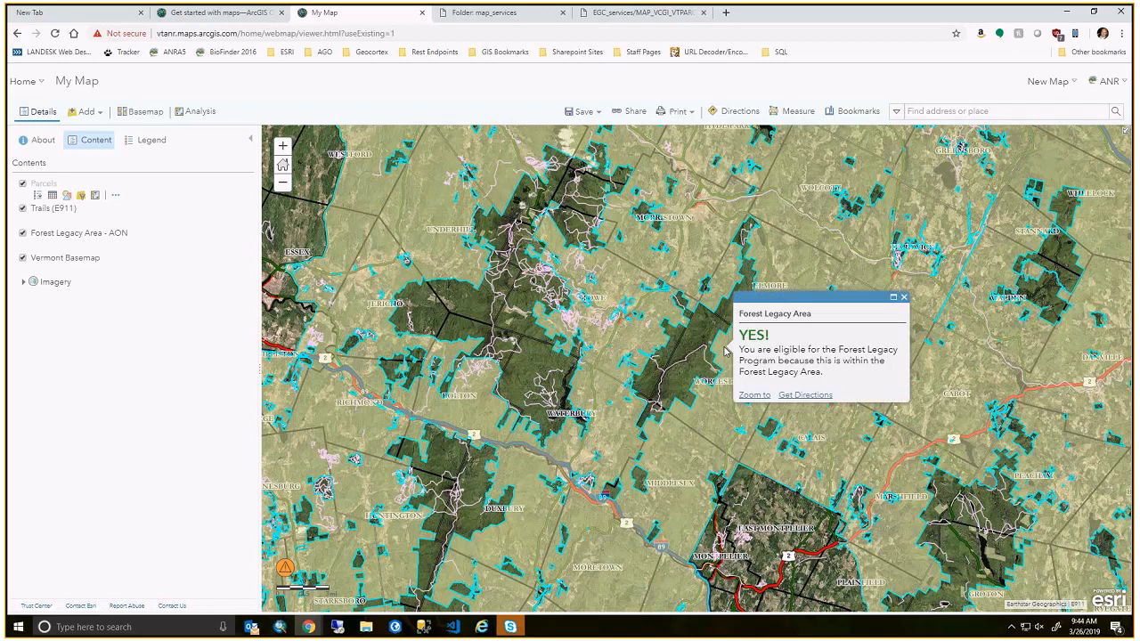
pyautogui.click(903, 296)
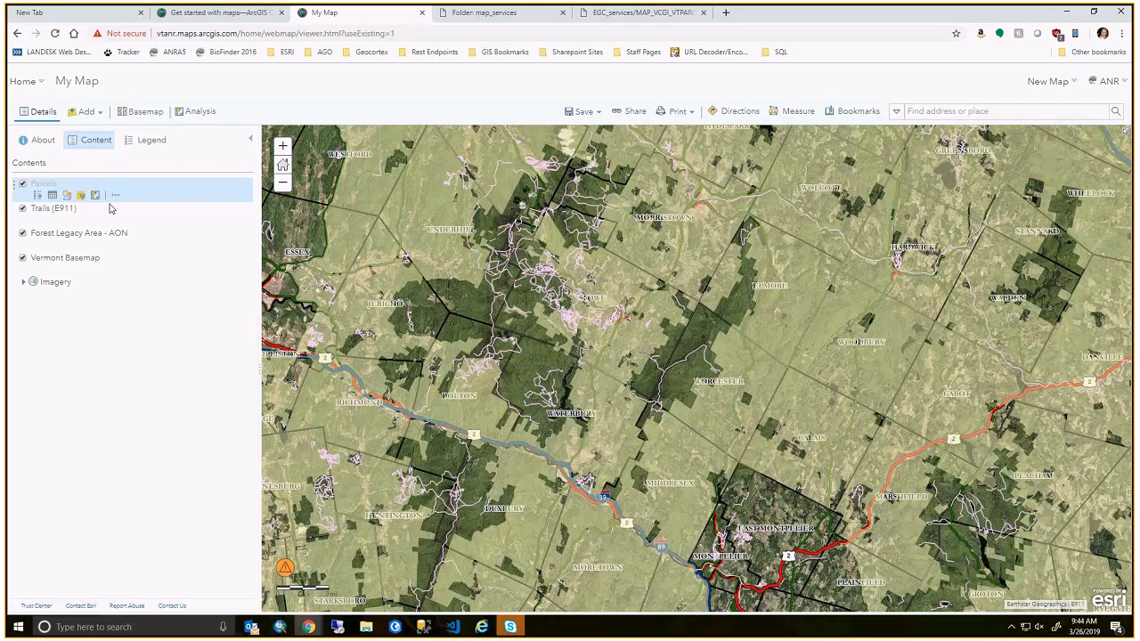
# Set the Parcels layer's pop-up title to "Parcel Boundary - {SPAN}", inserting SPAN as an attribute field.
pyautogui.click(115, 195)
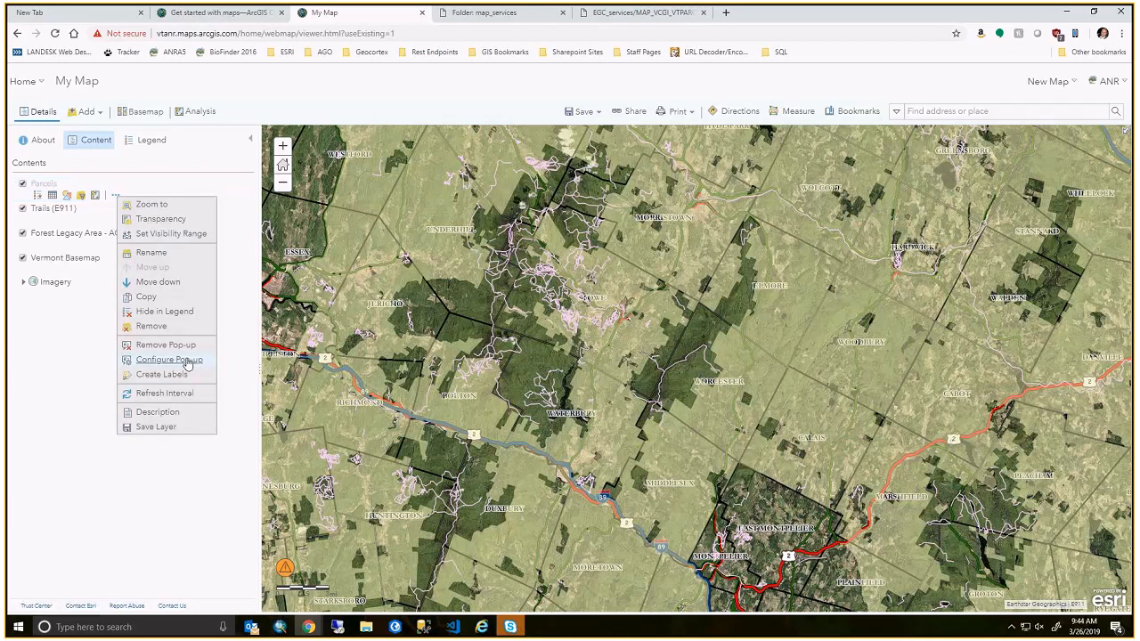
pyautogui.click(190, 363)
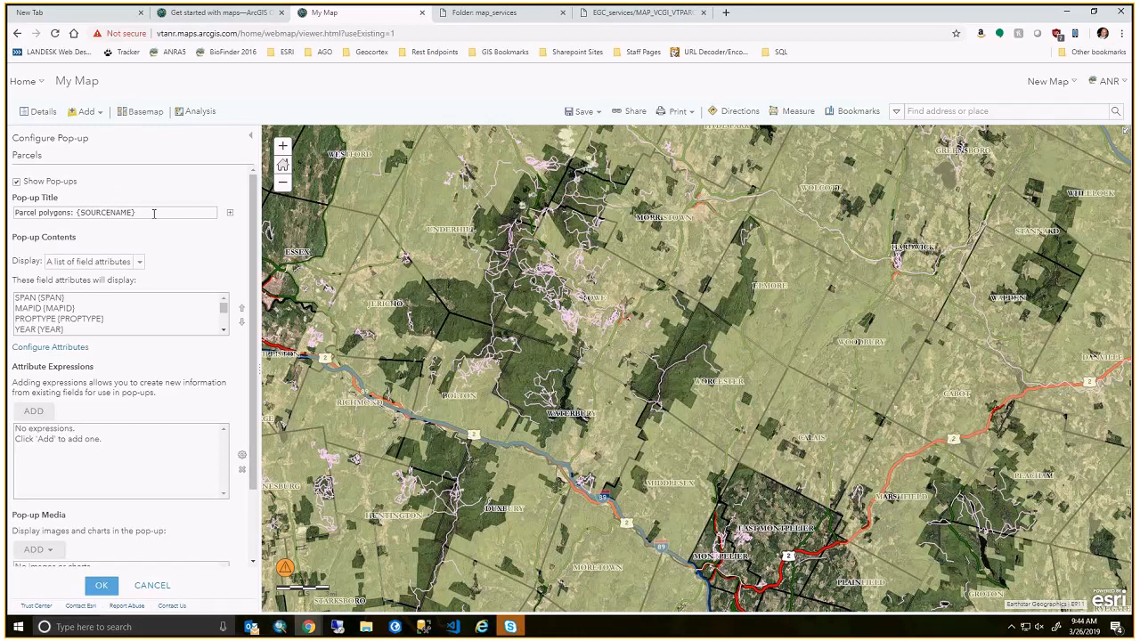
pyautogui.moveTo(154, 213); pyautogui.dragTo(5, 256)
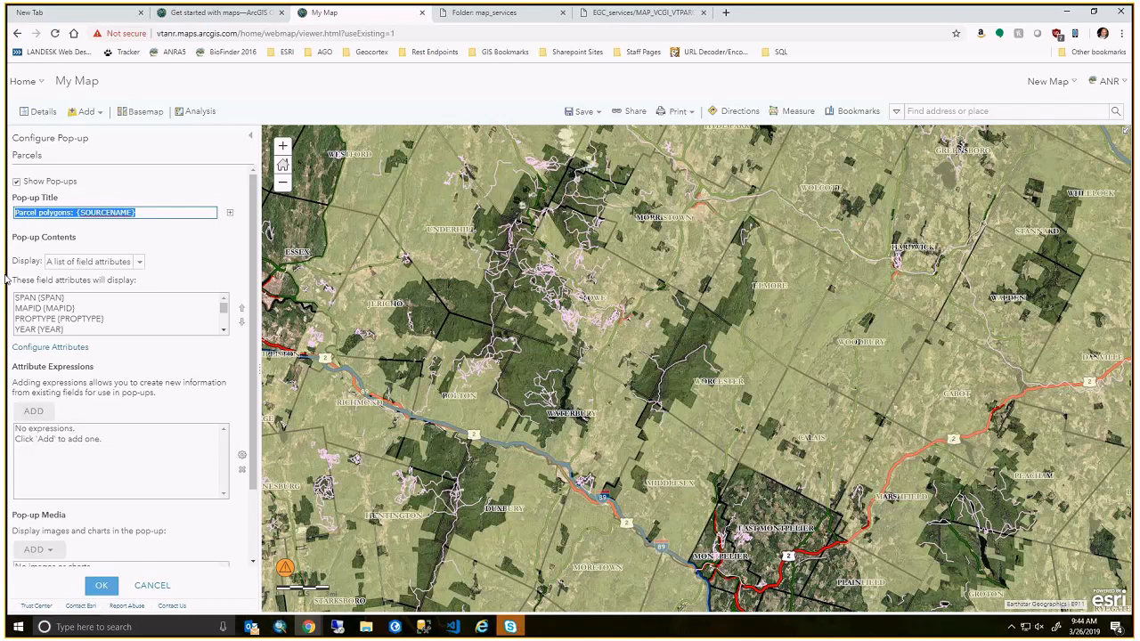
pyautogui.write('Prace')
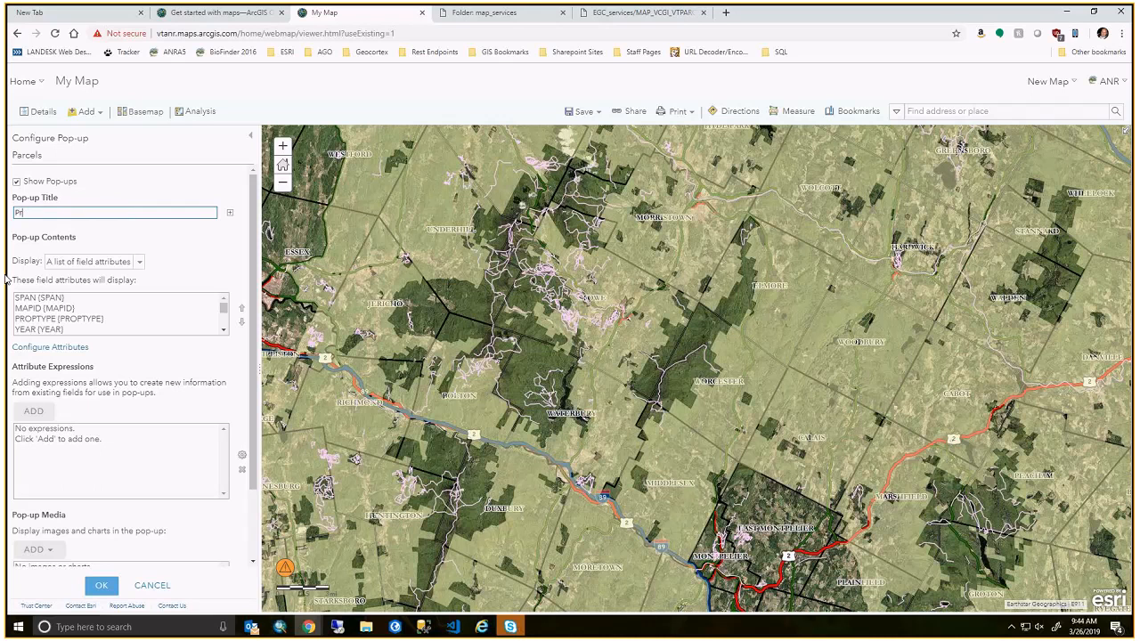
pyautogui.press('BackSpace')
pyautogui.press('BackSpace')
pyautogui.press('BackSpace')
pyautogui.press('BackSpace')
pyautogui.write('arcel Boundary -')
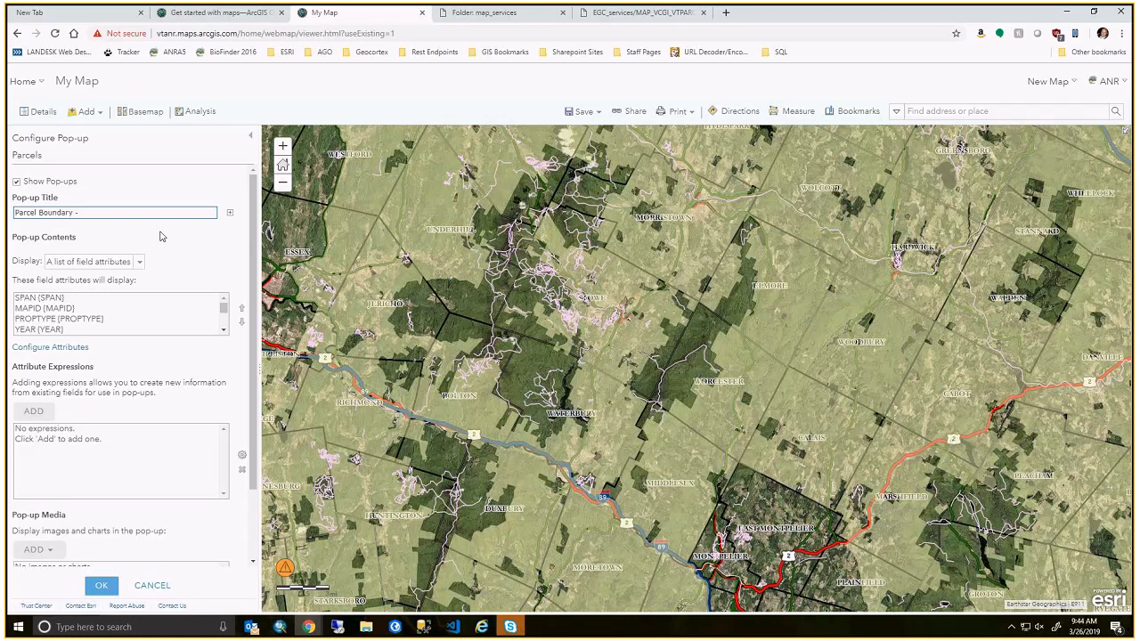
pyautogui.click(230, 216)
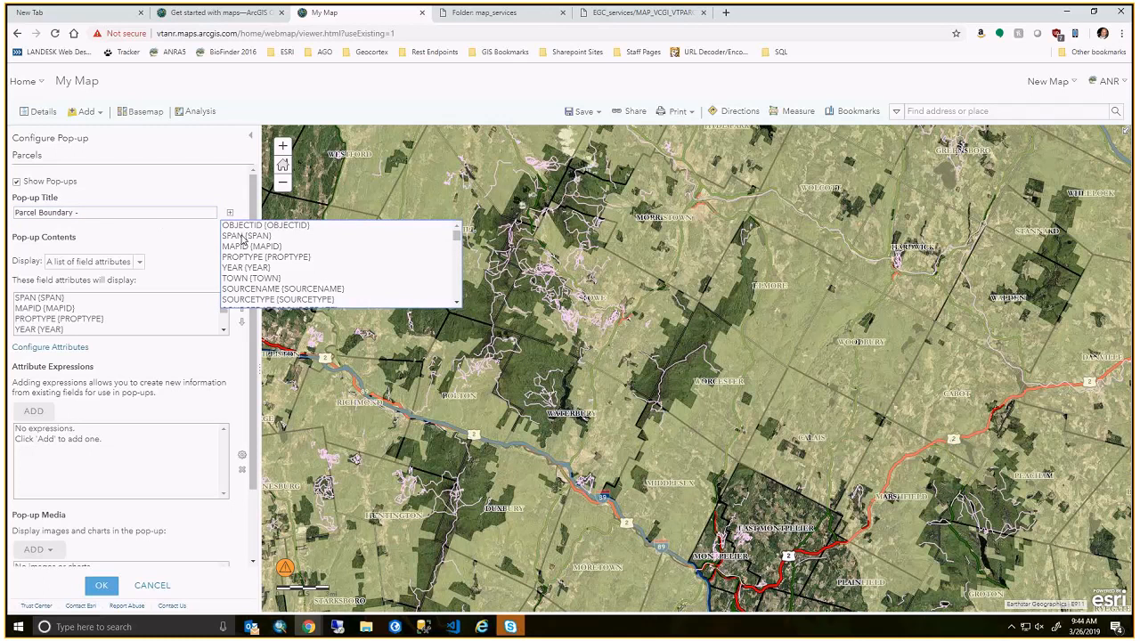
pyautogui.click(243, 237)
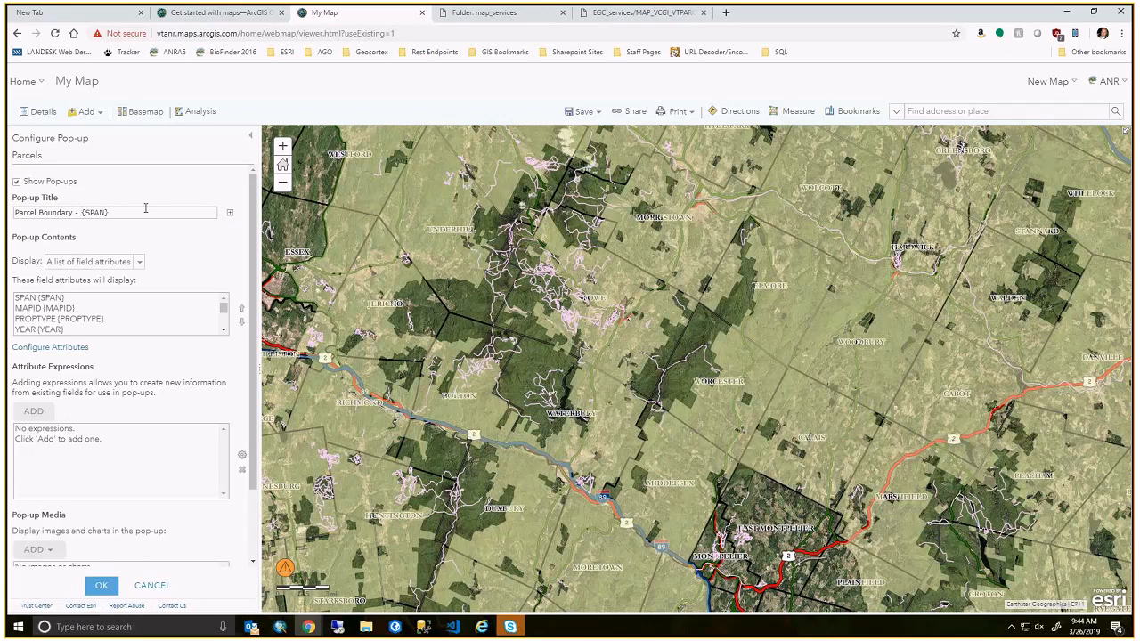
# Clear every field from the Parcels pop-up's display list in the attribute configuration.
pyautogui.click(140, 263)
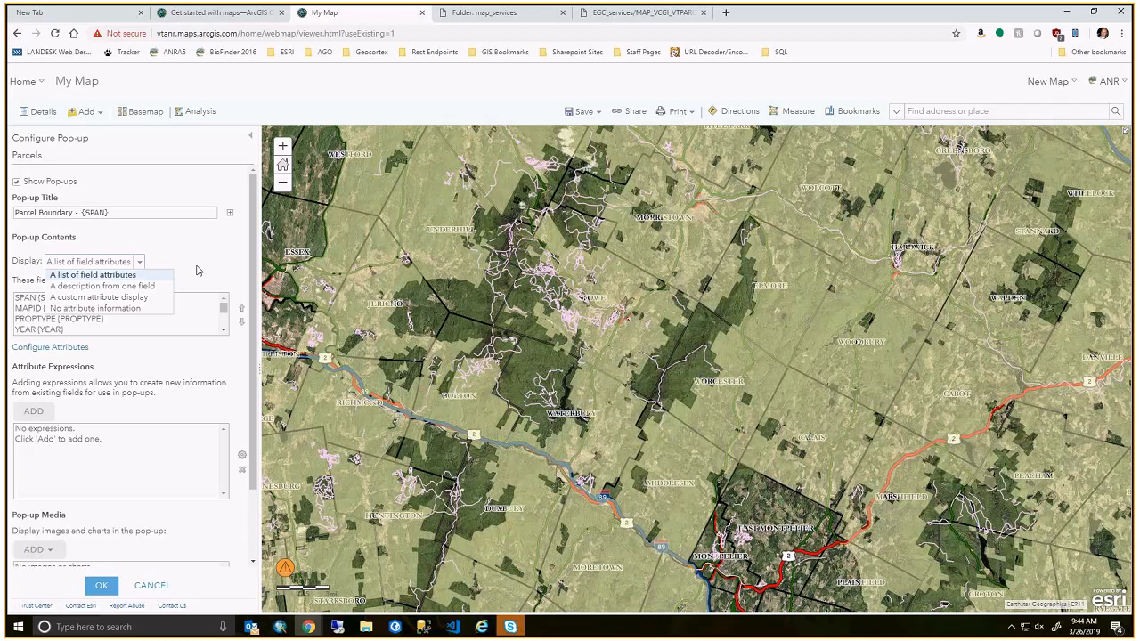
pyautogui.click(73, 346)
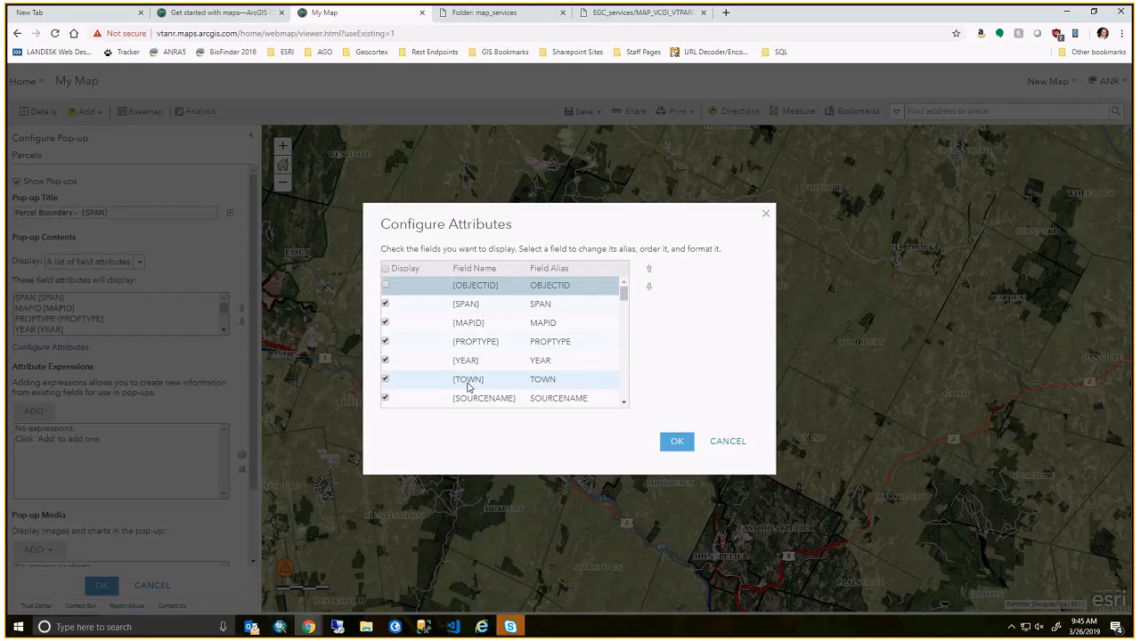
pyautogui.scroll(-3, 468, 384)
pyautogui.scroll(5, 470, 383)
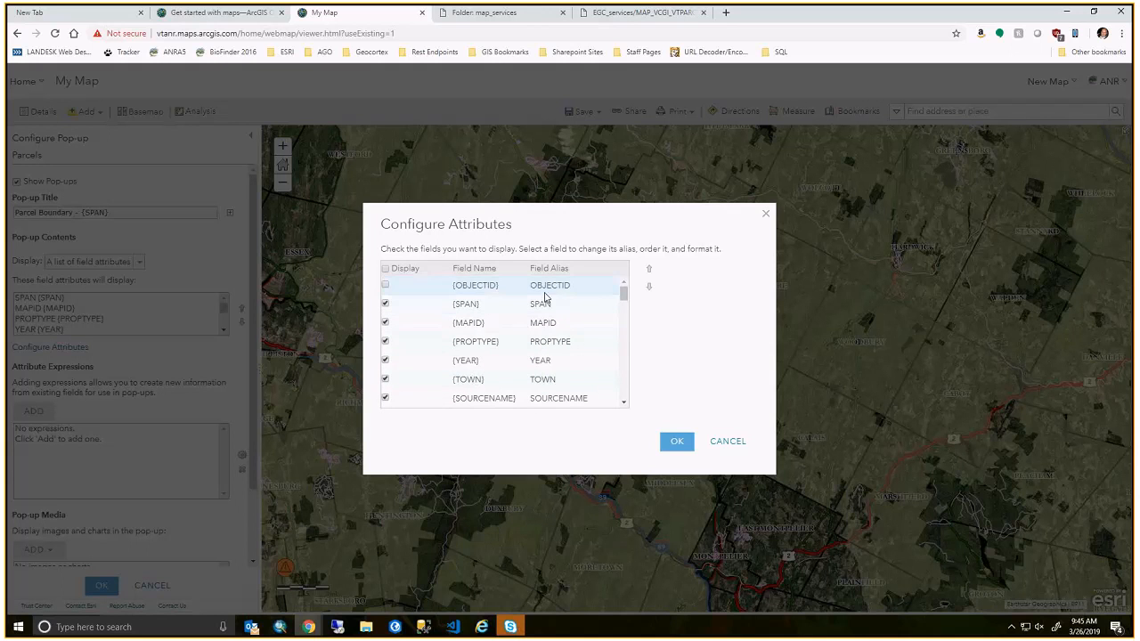
pyautogui.click(544, 292)
pyautogui.click(385, 270)
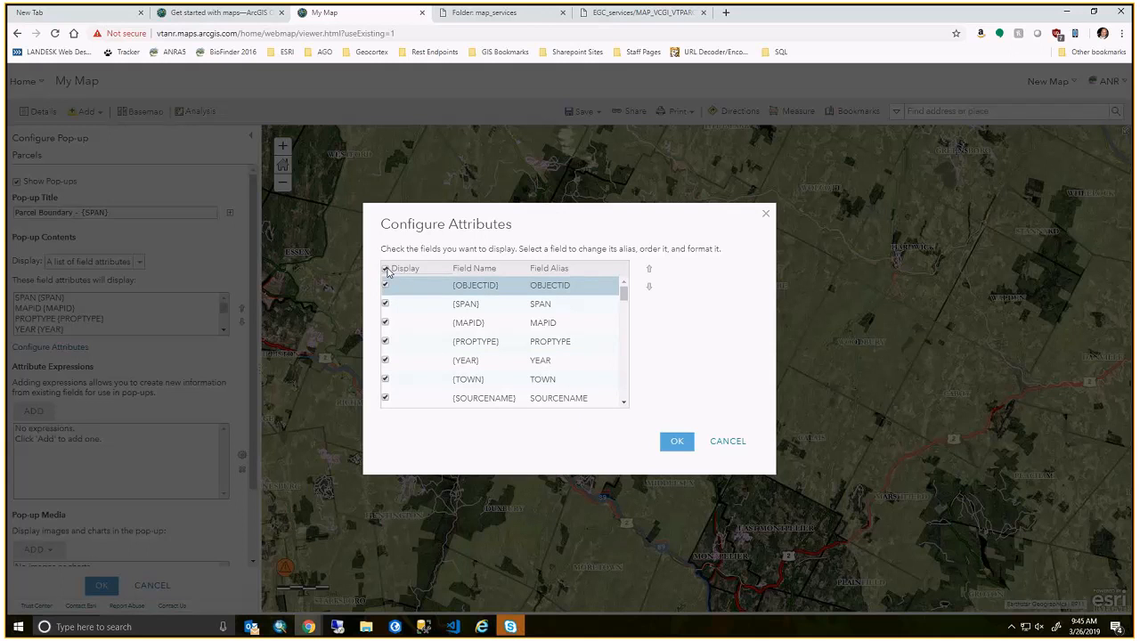
pyautogui.click(387, 273)
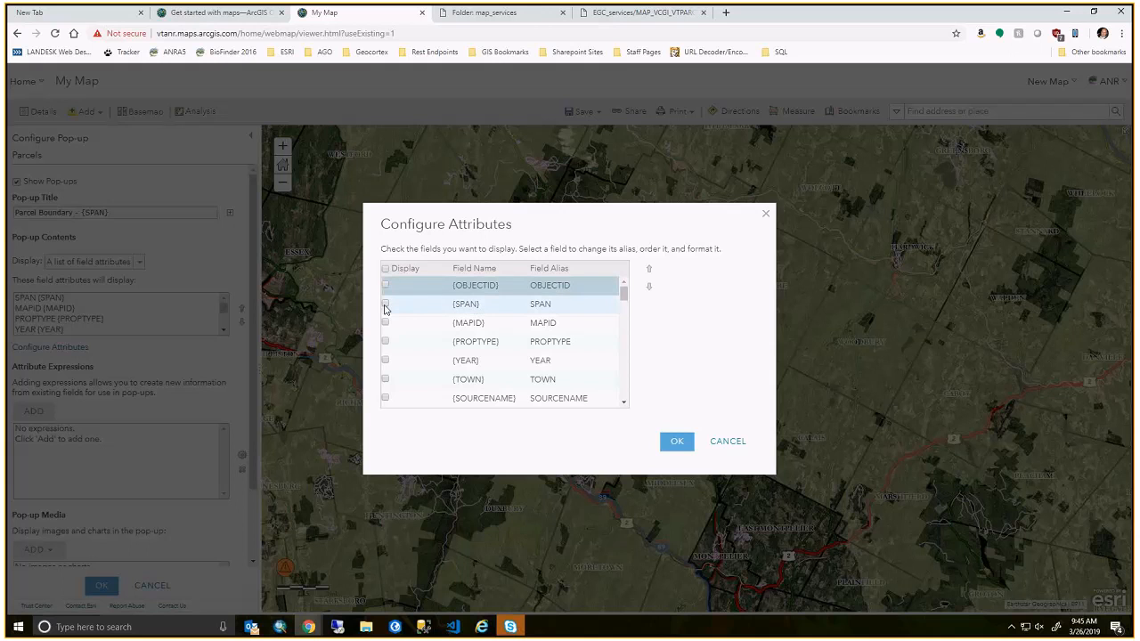
# Enable the SPAN, YEAR, TOWN and SOURCENAME fields for display in the Parcels pop-up.
pyautogui.click(386, 305)
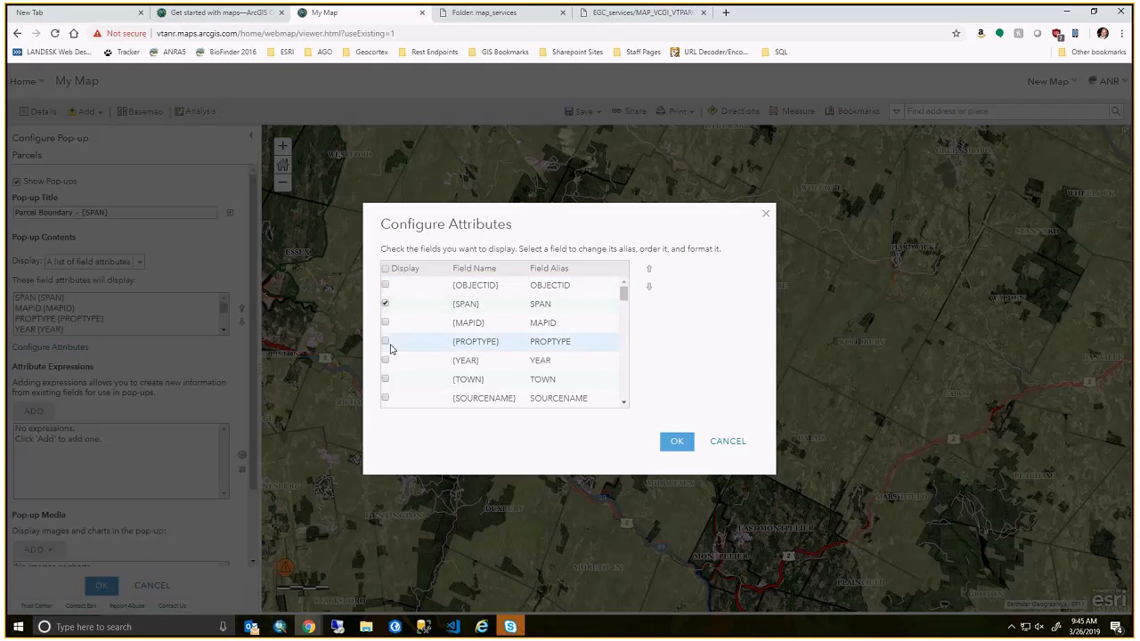
pyautogui.click(385, 361)
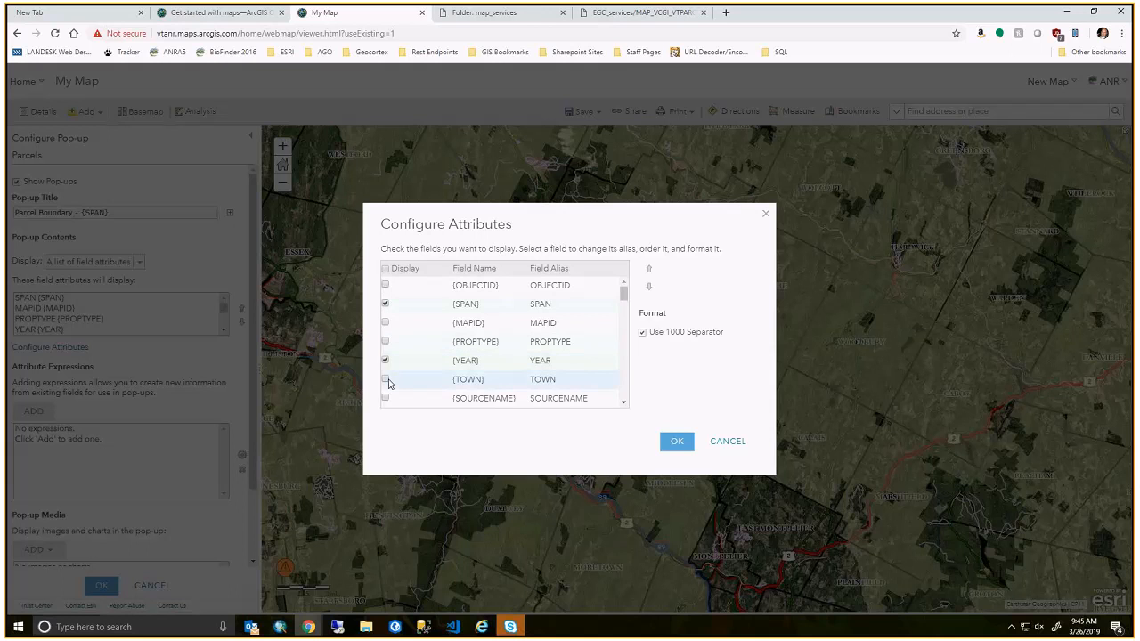
pyautogui.scroll(-1, 389, 383)
pyautogui.click(385, 336)
# Enable the OWNER1, ADDRGL1, CITYGL, STGL and ZIPGL fields for display in the Parcels pop-up.
pyautogui.scroll(-1, 389, 344)
pyautogui.scroll(-1, 389, 343)
pyautogui.scroll(-1, 389, 344)
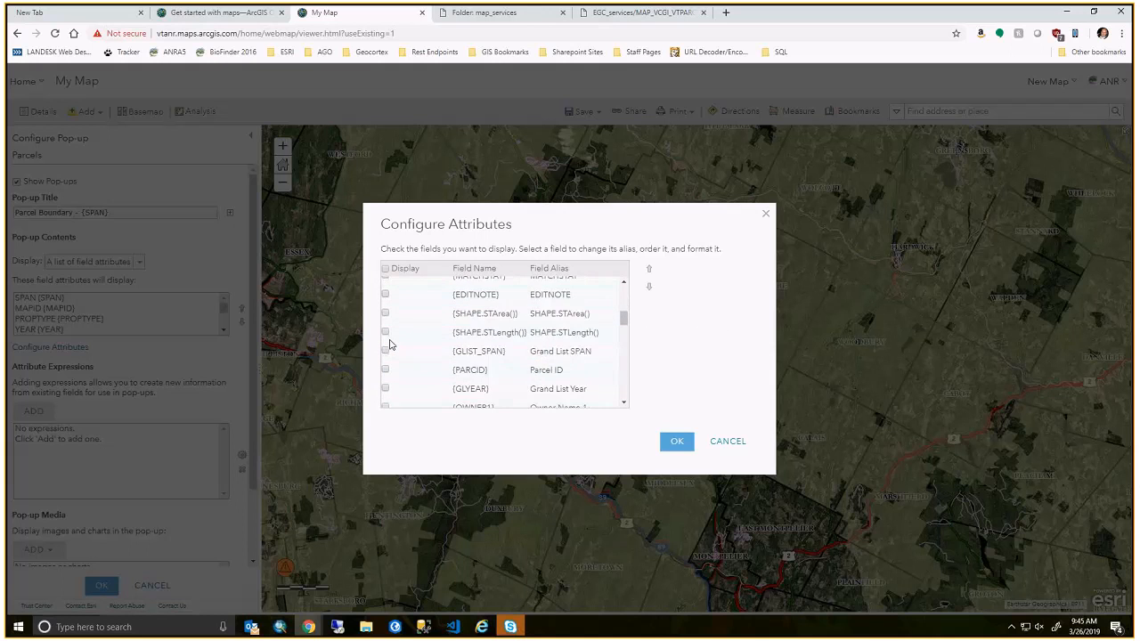
pyautogui.scroll(-1, 389, 345)
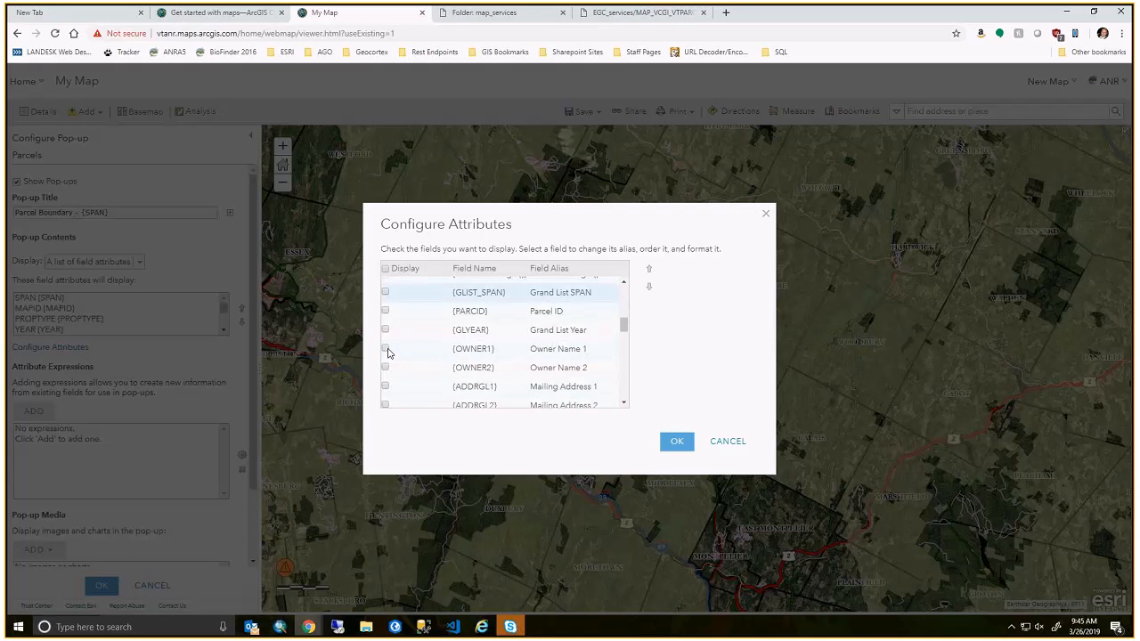
pyautogui.click(385, 350)
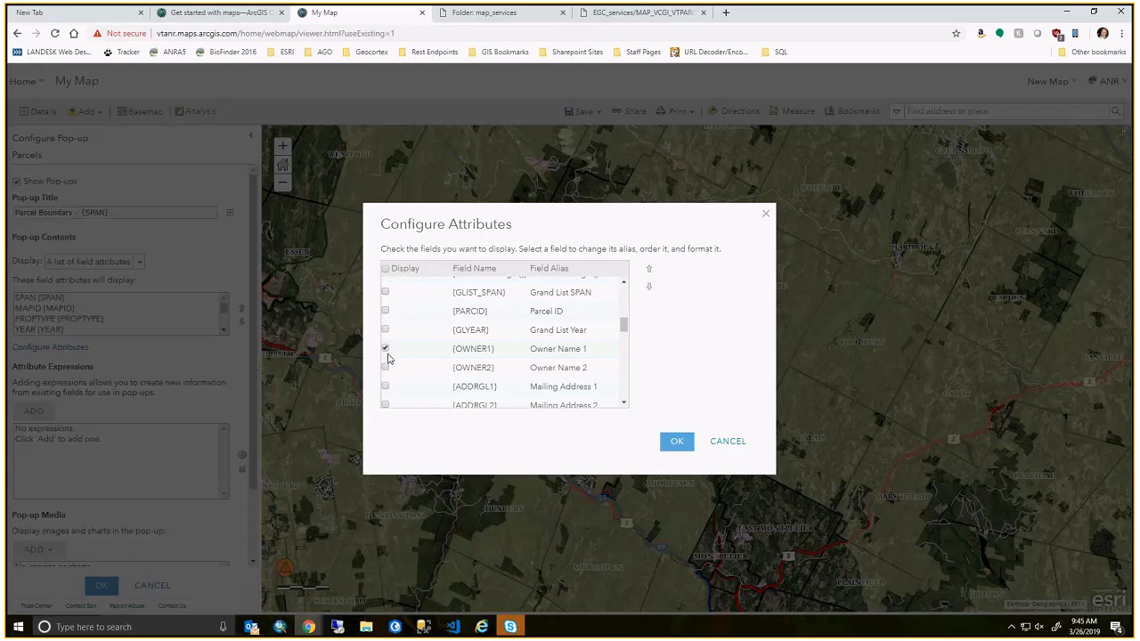
pyautogui.click(386, 387)
pyautogui.scroll(-1, 386, 383)
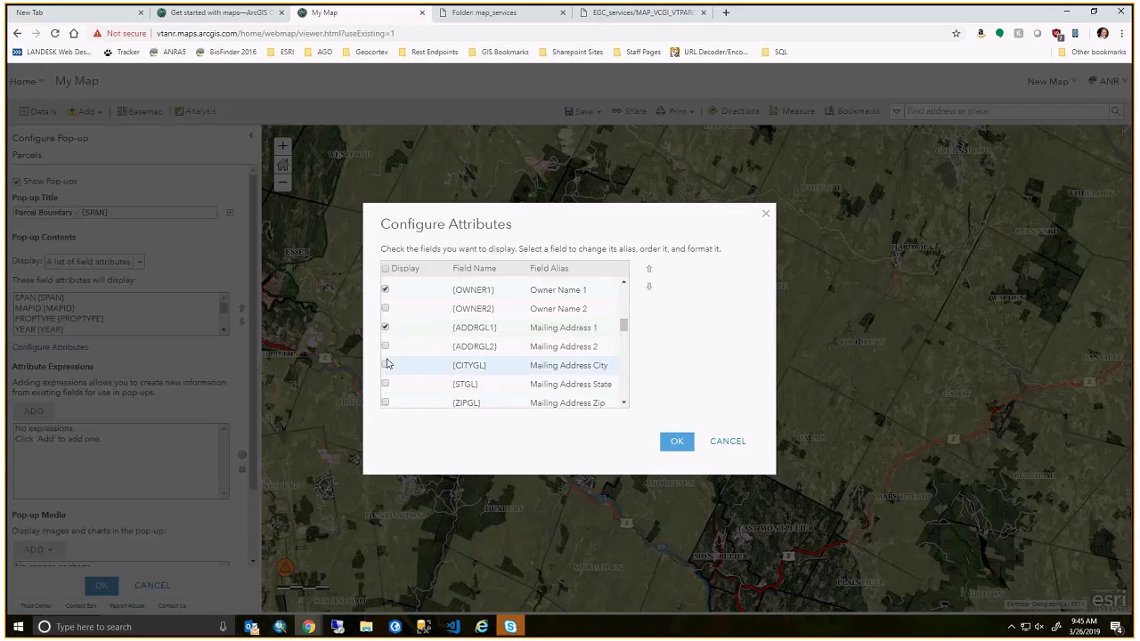
pyautogui.click(386, 366)
pyautogui.click(386, 384)
pyautogui.click(385, 401)
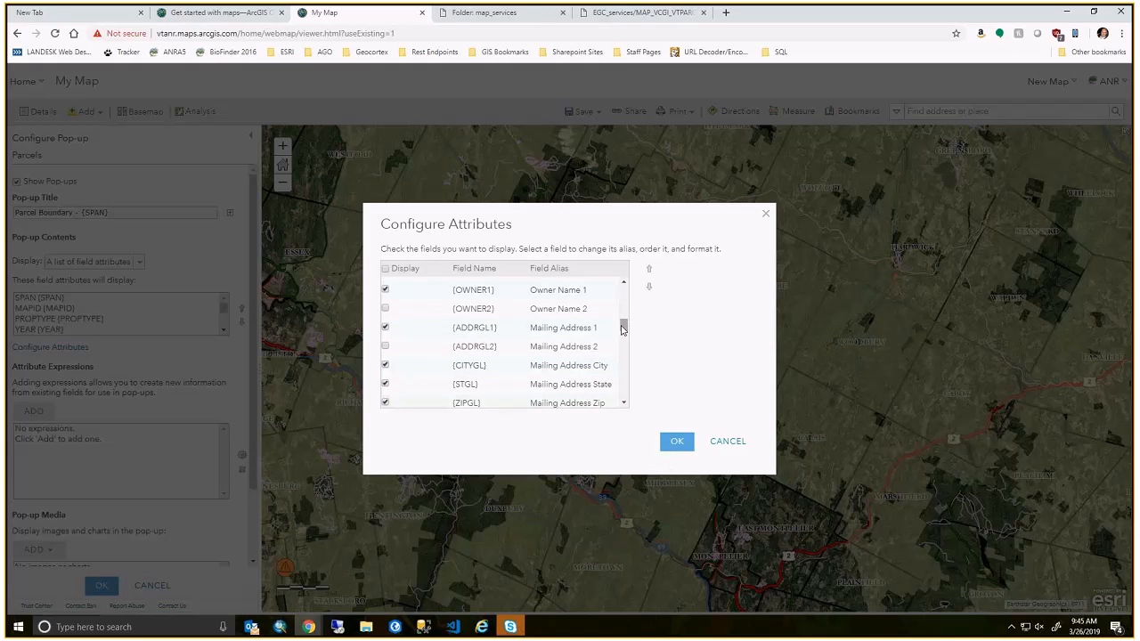
# Rename the aliases of the ZIPGL, STGL and CITYGL fields to "Zip", "State" and "City".
pyautogui.moveTo(622, 330); pyautogui.dragTo(622, 332)
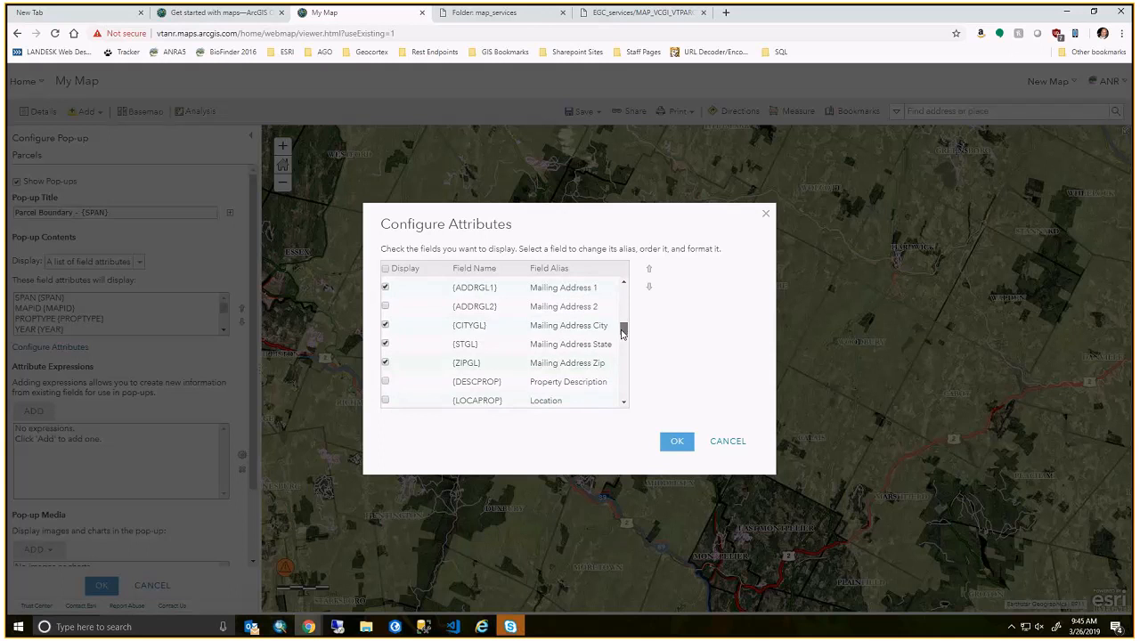
pyautogui.click(570, 362)
pyautogui.write('Zip')
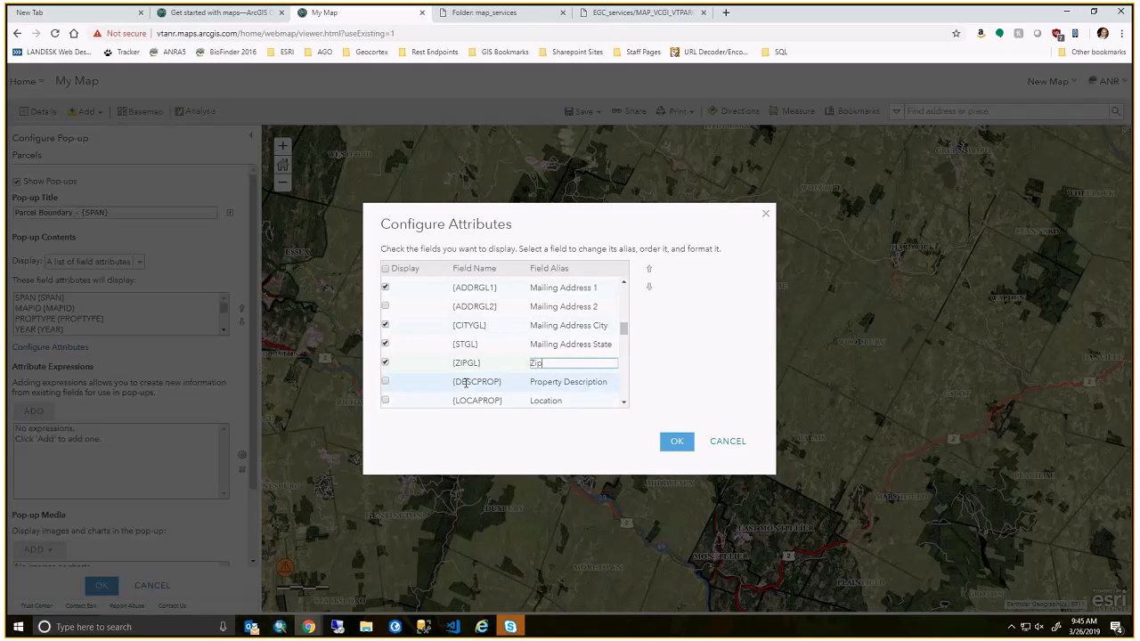
pyautogui.click(532, 345)
pyautogui.write('State')
pyautogui.click(600, 325)
pyautogui.write('City')
# Rename the ADDRGL1 field's alias to "Address" and shorten the OWNER1 alias to "Owner Name".
pyautogui.scroll(3, 599, 325)
pyautogui.click(592, 347)
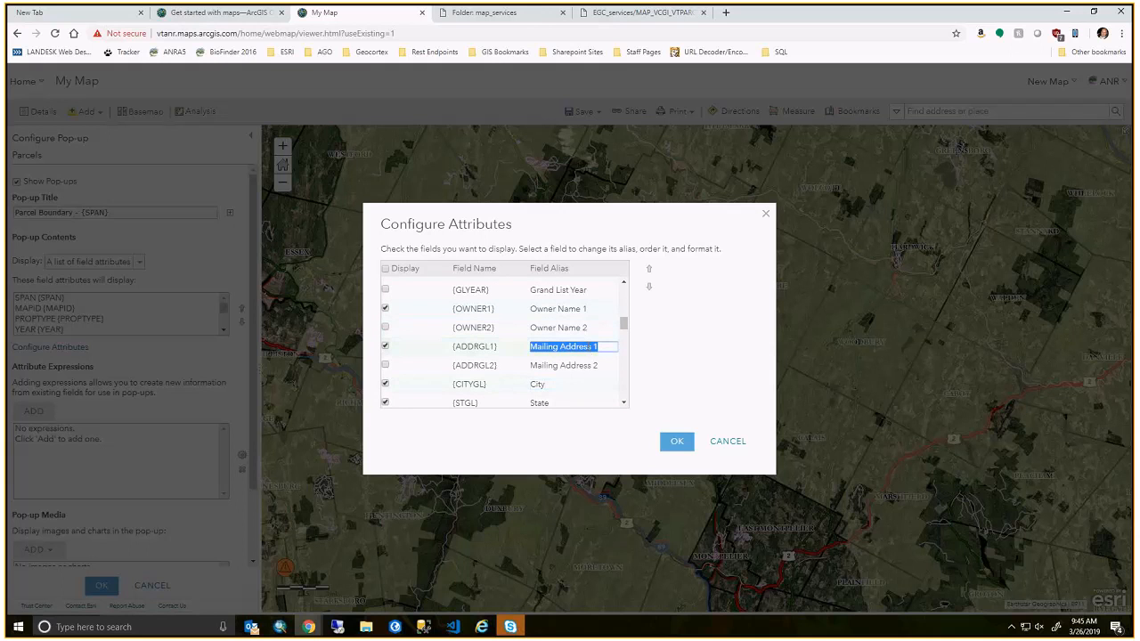
pyautogui.write('Address')
pyautogui.click(591, 309)
pyautogui.click(596, 310)
# Shorten the SOURCENAME field's alias to "SOURCE" and apply the attribute configuration and the Parcels pop-up settings.
pyautogui.scroll(5, 596, 312)
pyautogui.scroll(3, 559, 354)
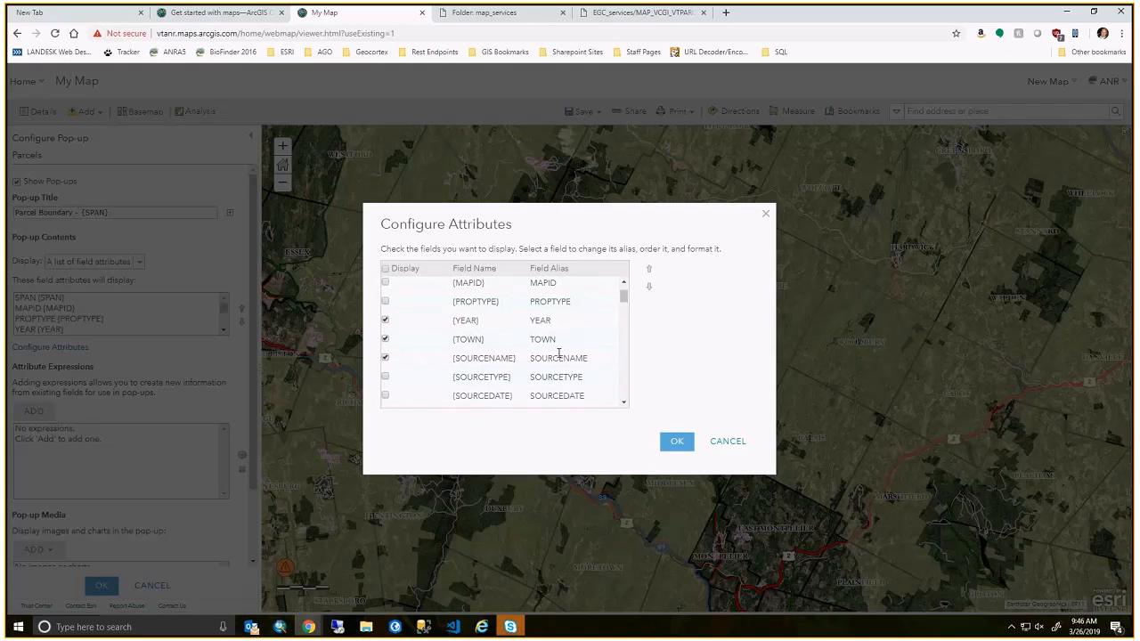
pyautogui.click(558, 355)
pyautogui.click(558, 356)
pyautogui.moveTo(558, 358); pyautogui.dragTo(685, 361)
pyautogui.press('BackSpace')
pyautogui.click(678, 443)
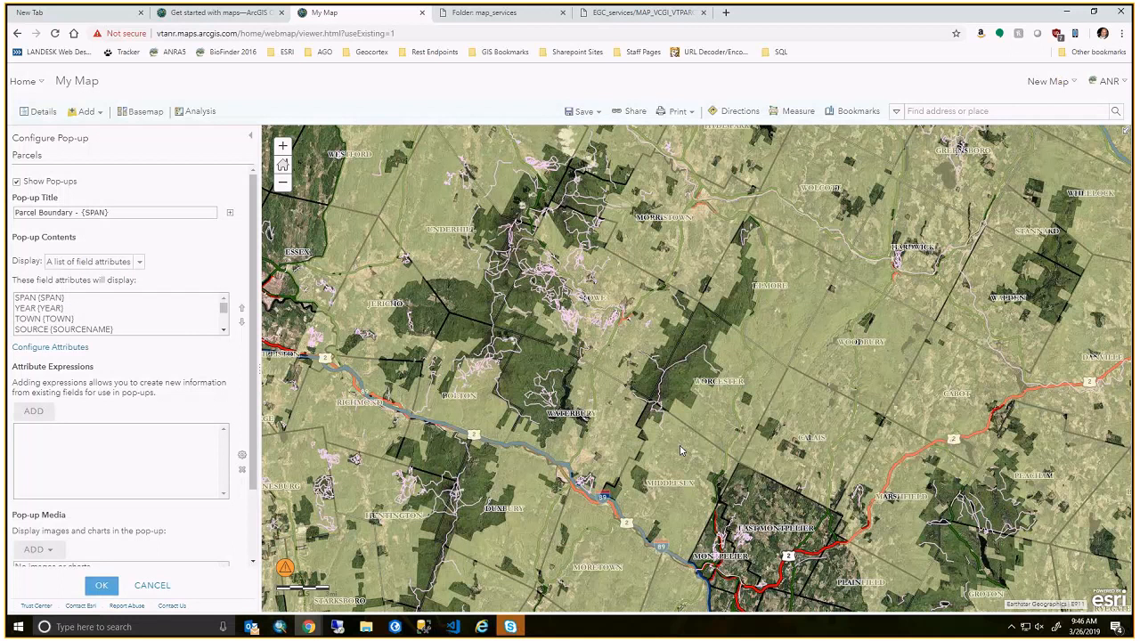
pyautogui.click(102, 586)
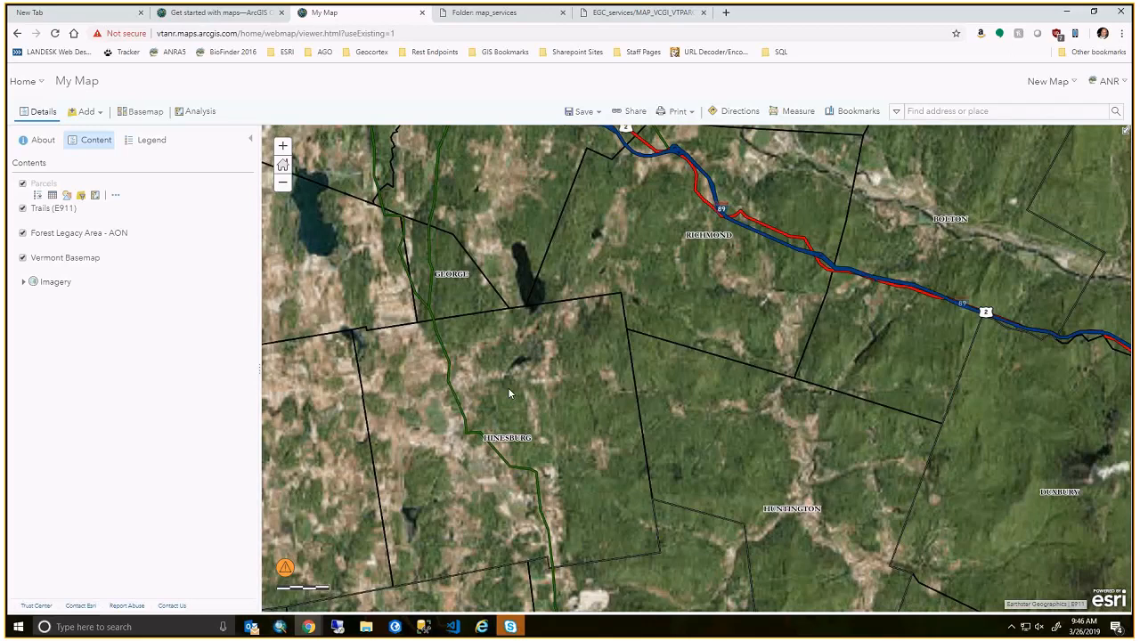
# Check the Parcel Boundary and Forest Legacy Area pop-ups on a parcel in Hinesburg and close them.
pyautogui.scroll(3, 509, 393)
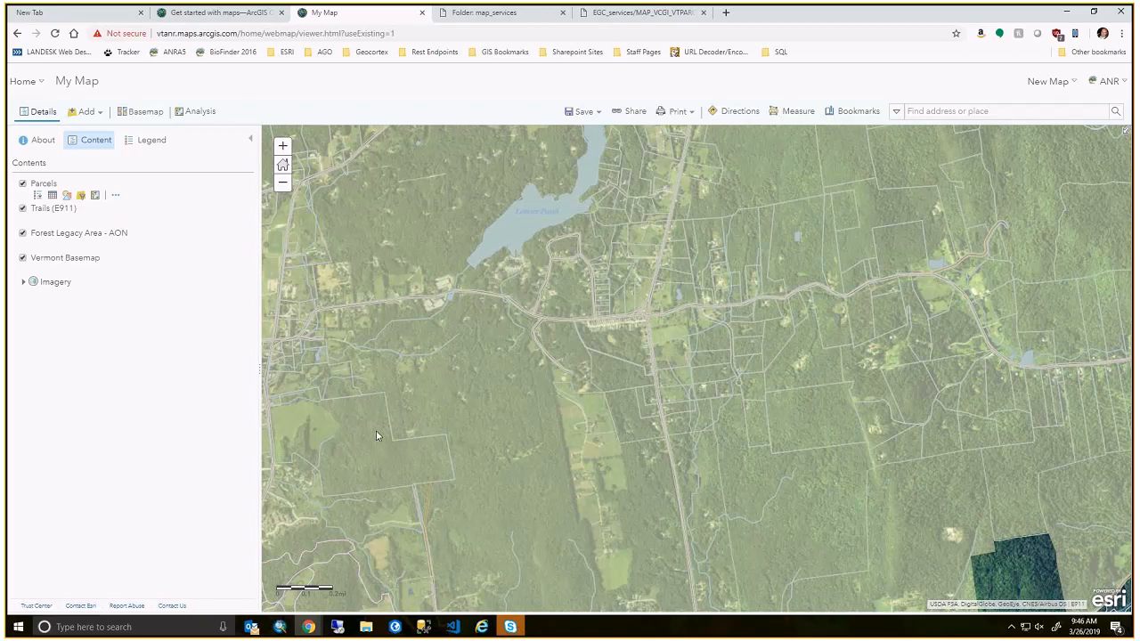
pyautogui.click(335, 430)
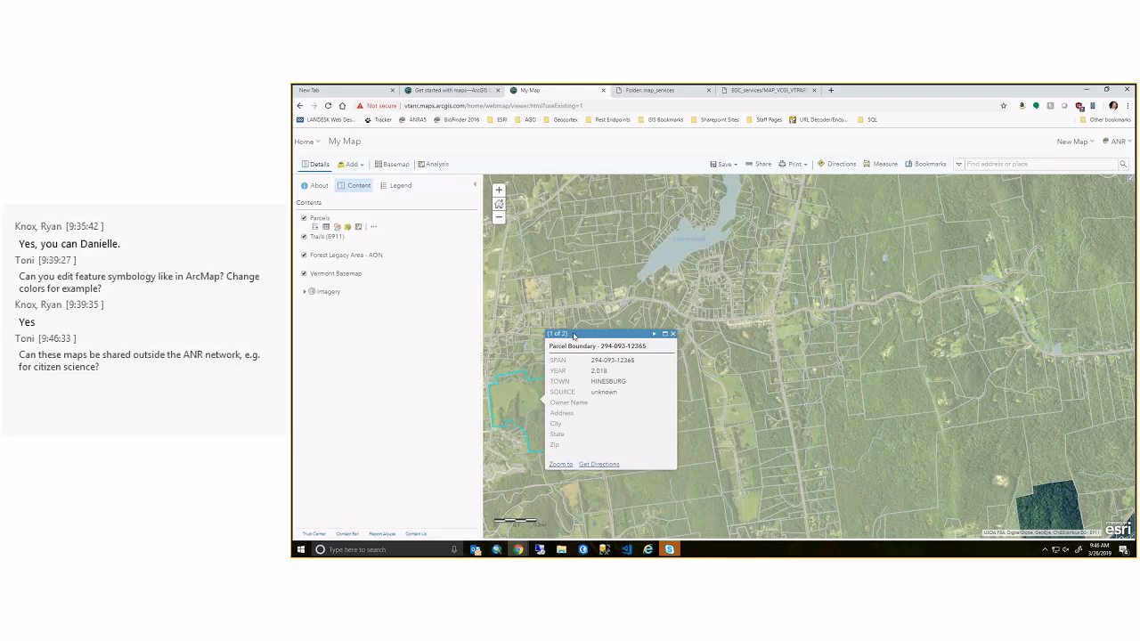
pyautogui.click(654, 334)
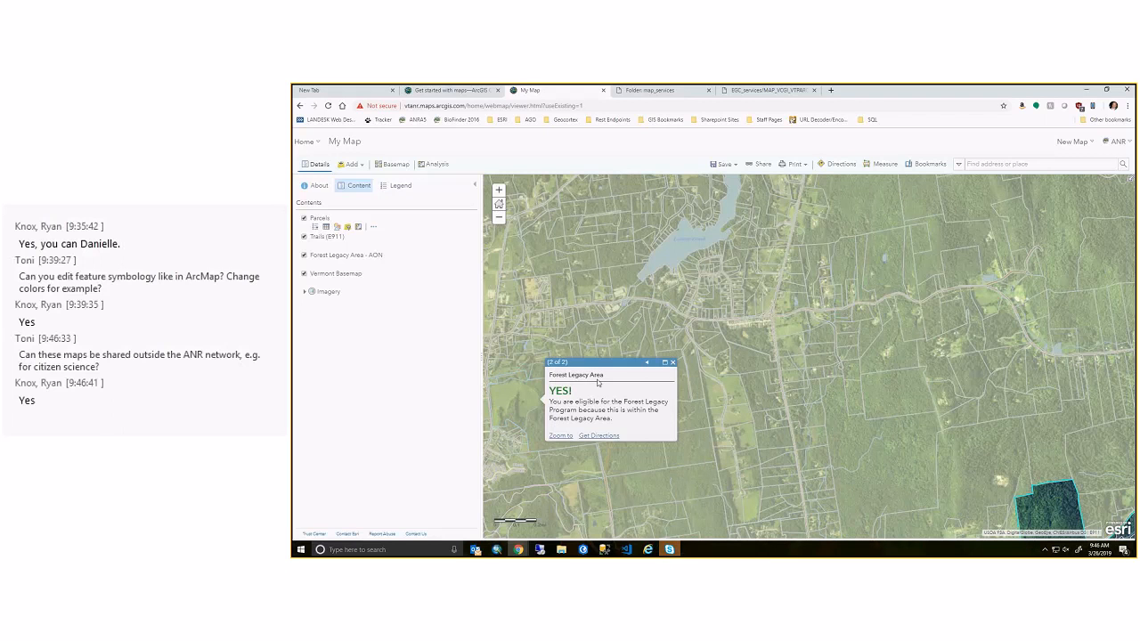
pyautogui.click(646, 362)
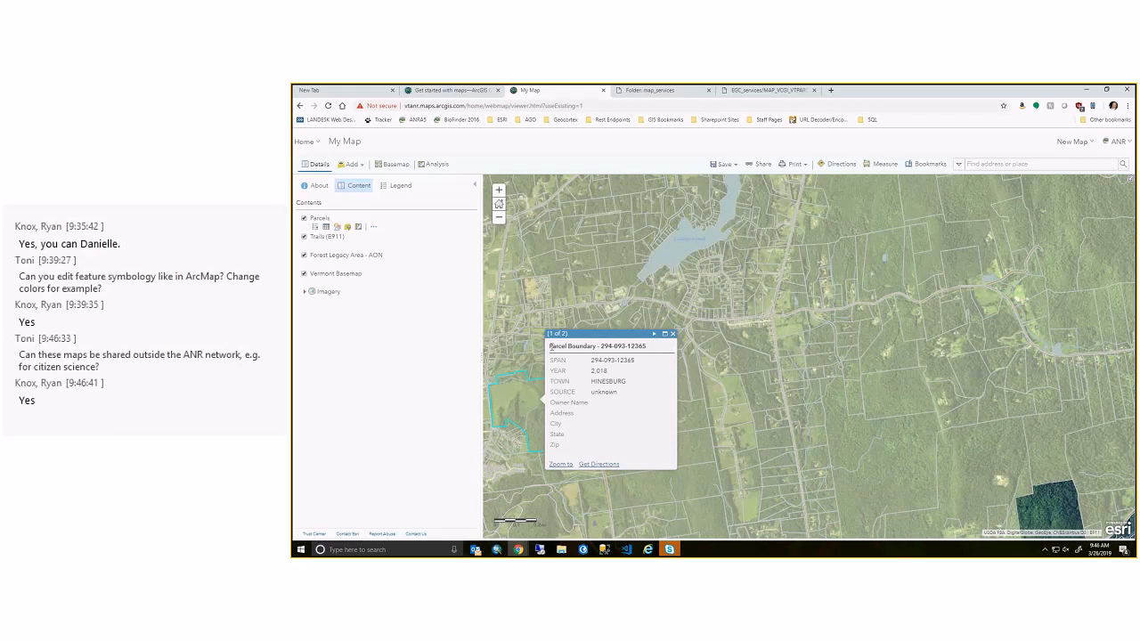
pyautogui.moveTo(549, 346); pyautogui.dragTo(656, 355)
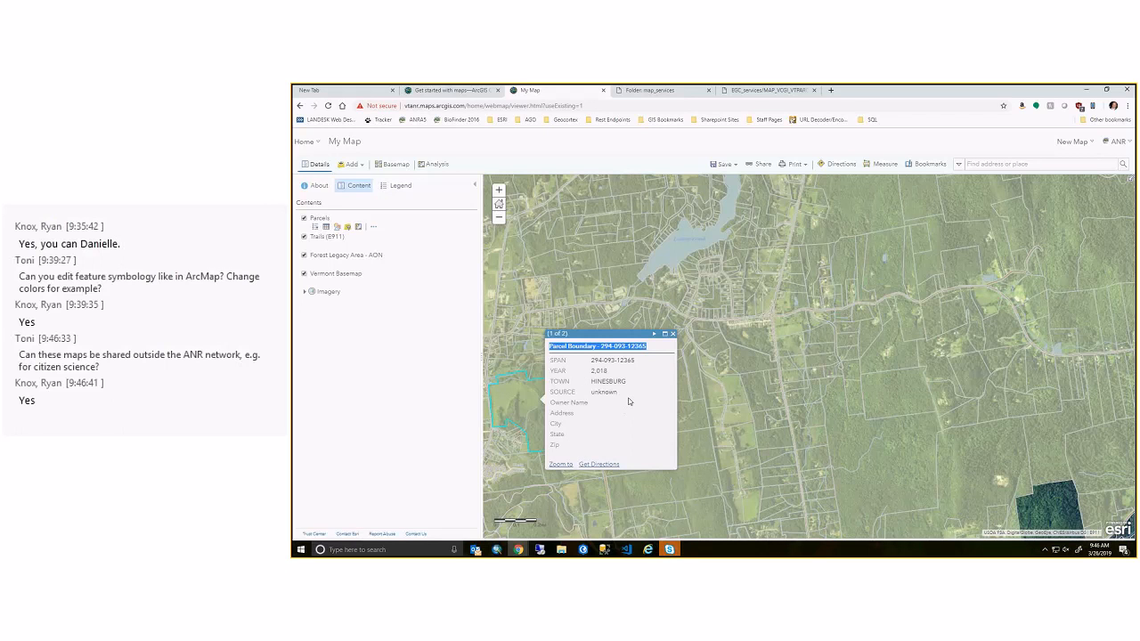
pyautogui.click(672, 333)
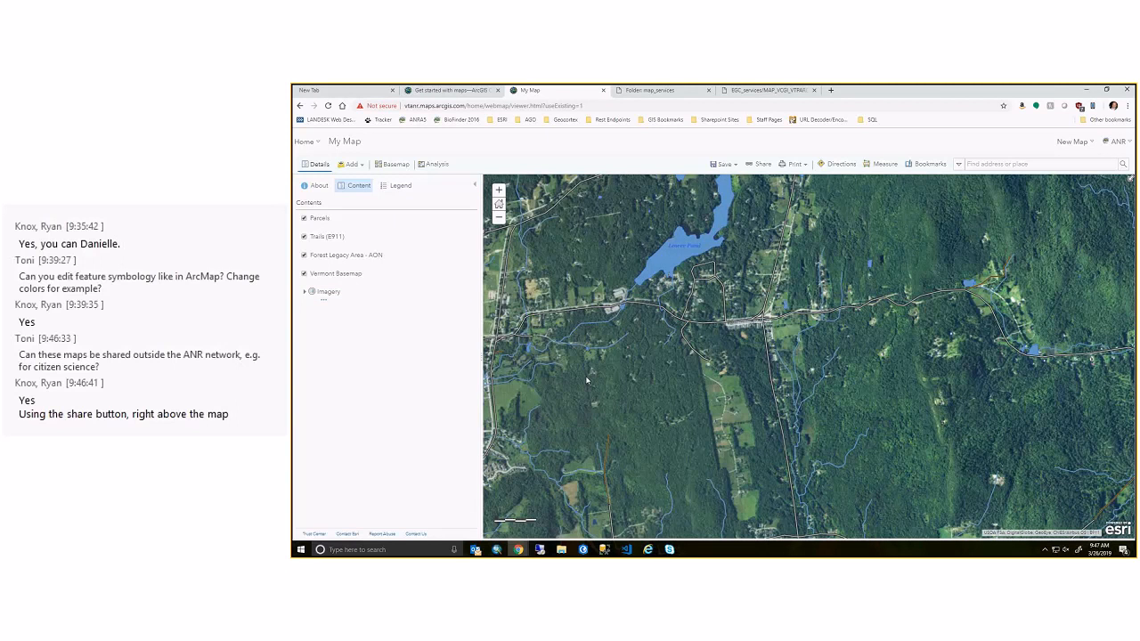
# View the Forest Legacy Area layer's transparency setting and its legend.
pyautogui.scroll(-2, 587, 380)
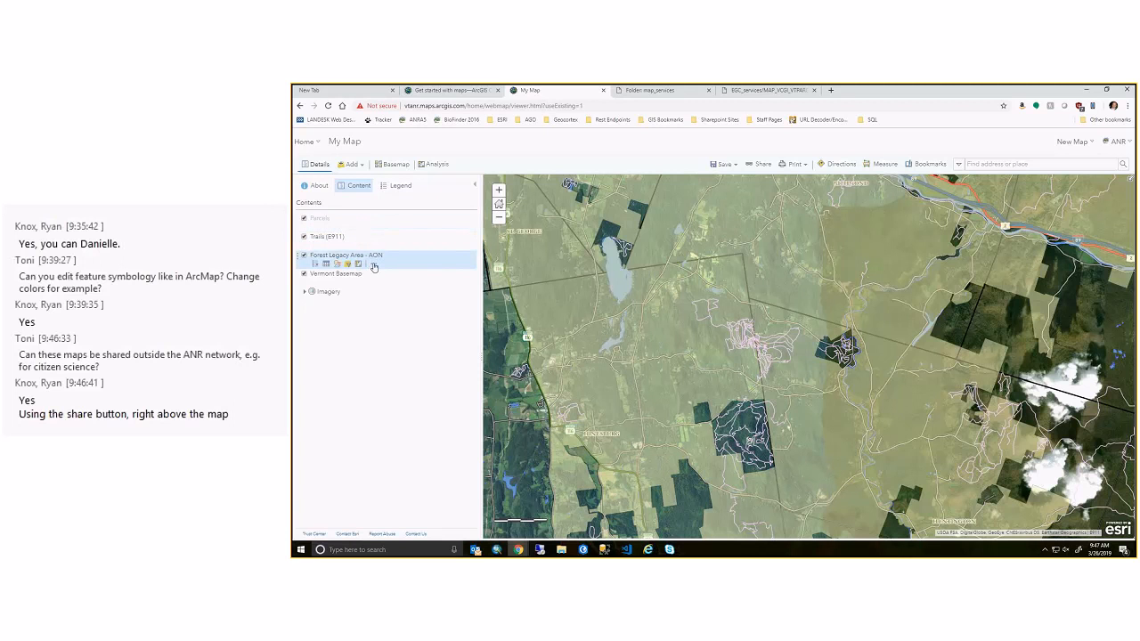
pyautogui.click(372, 264)
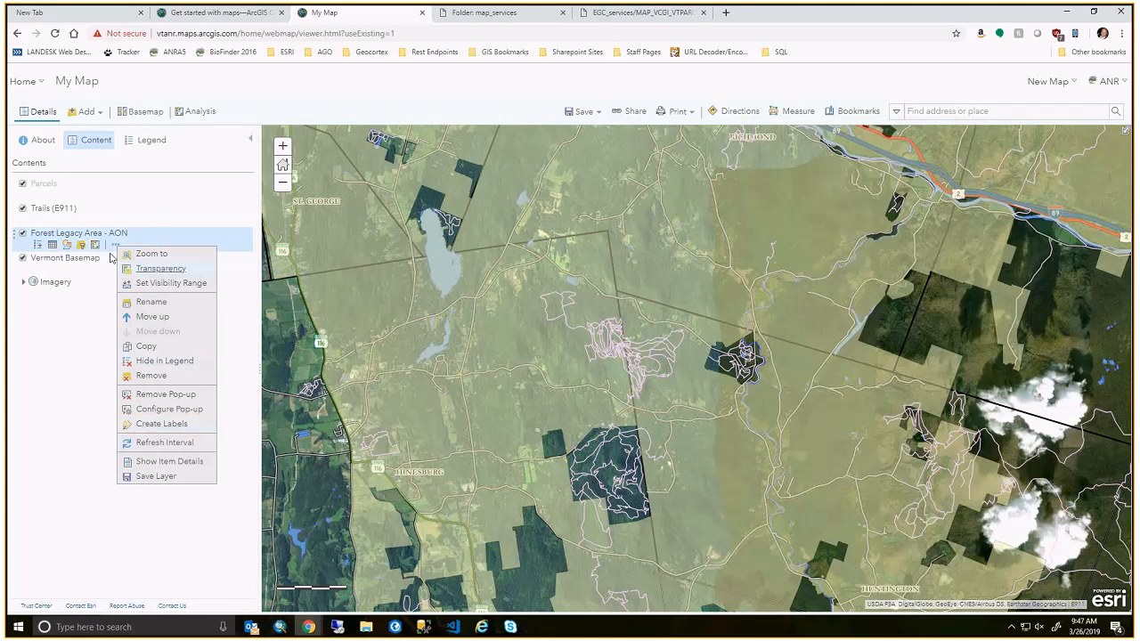
pyautogui.moveTo(130, 267)
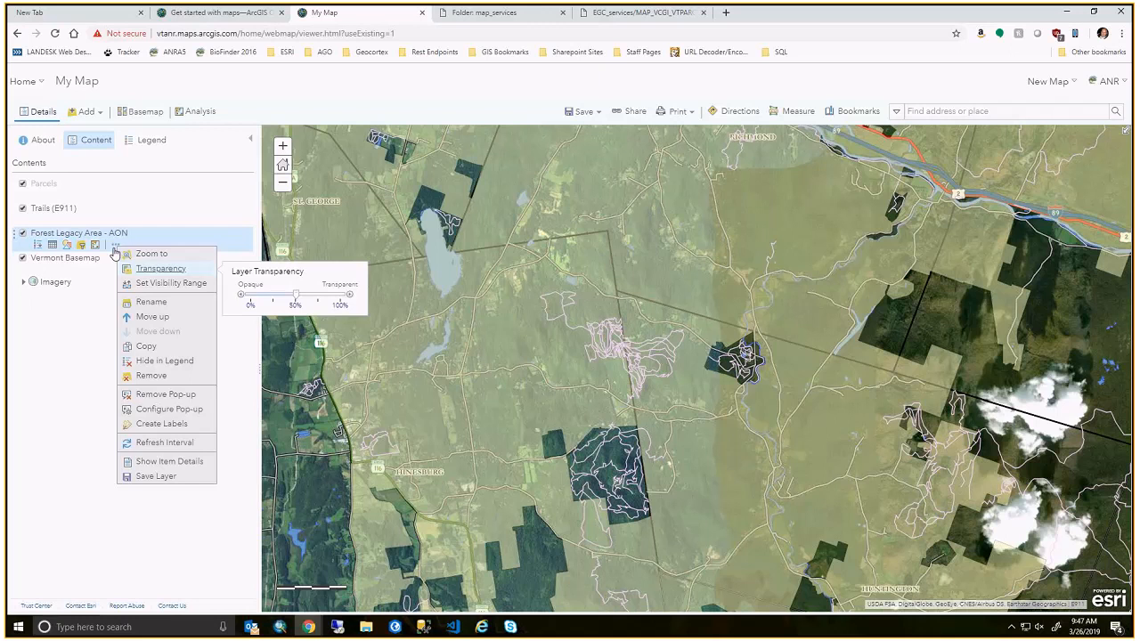
pyautogui.click(39, 246)
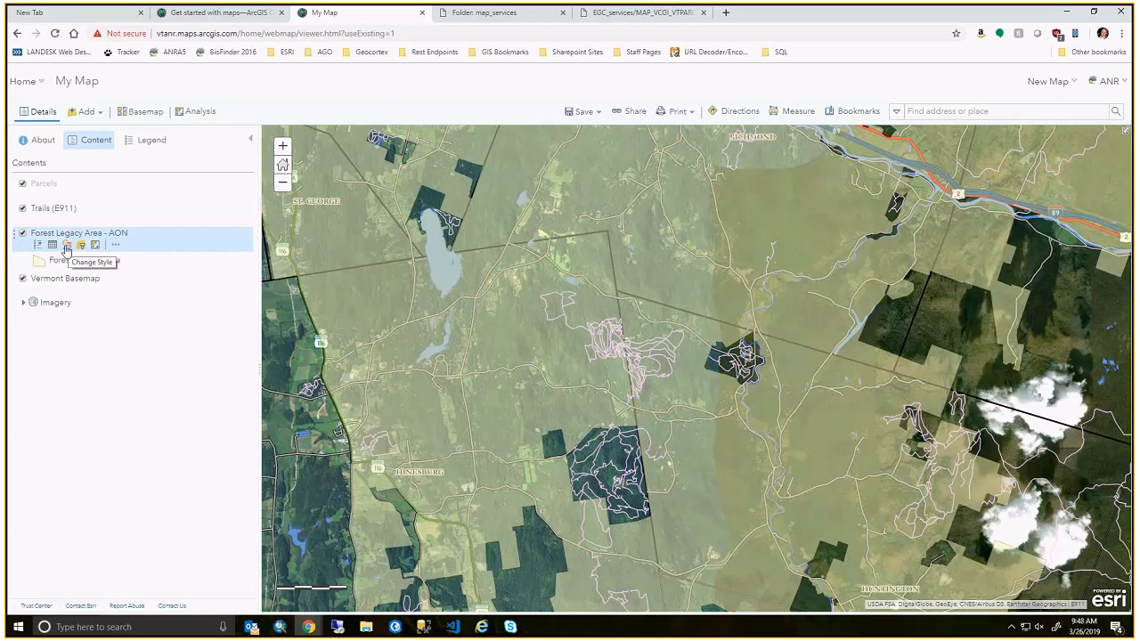
# Open the Forest Legacy Area layer's style settings and style the layer by the Acres attribute.
pyautogui.click(66, 249)
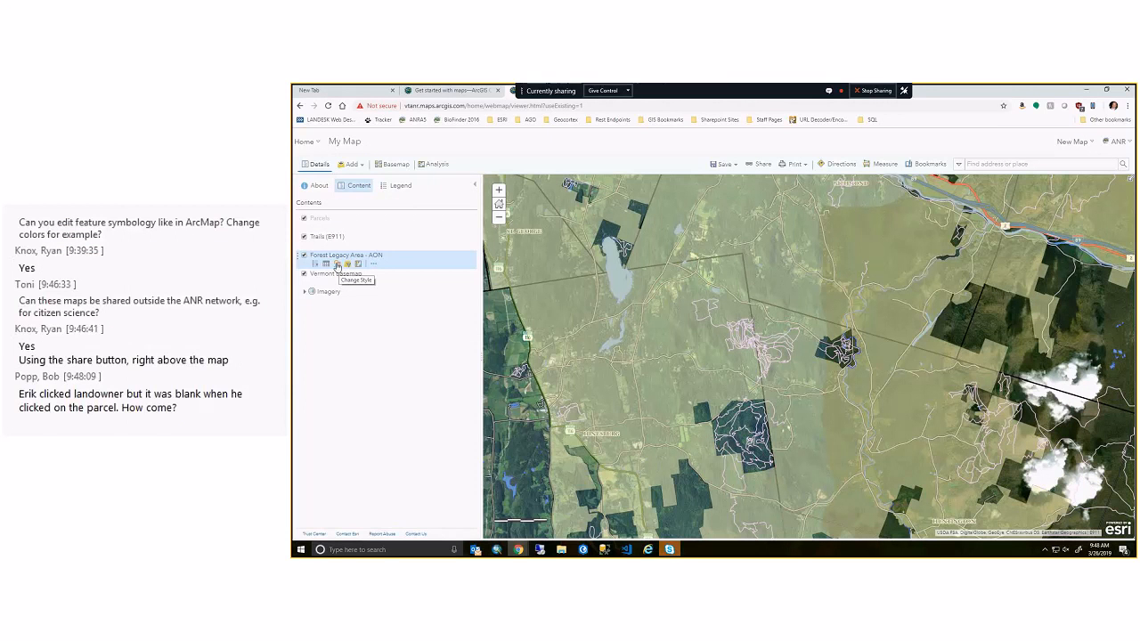
pyautogui.click(336, 264)
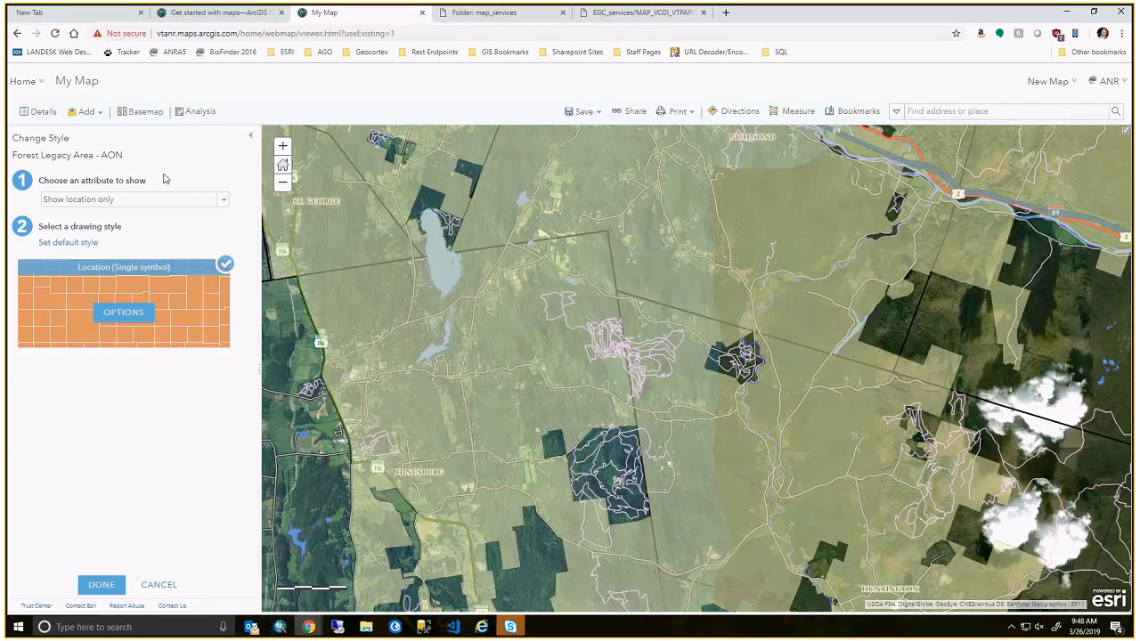
pyautogui.click(218, 202)
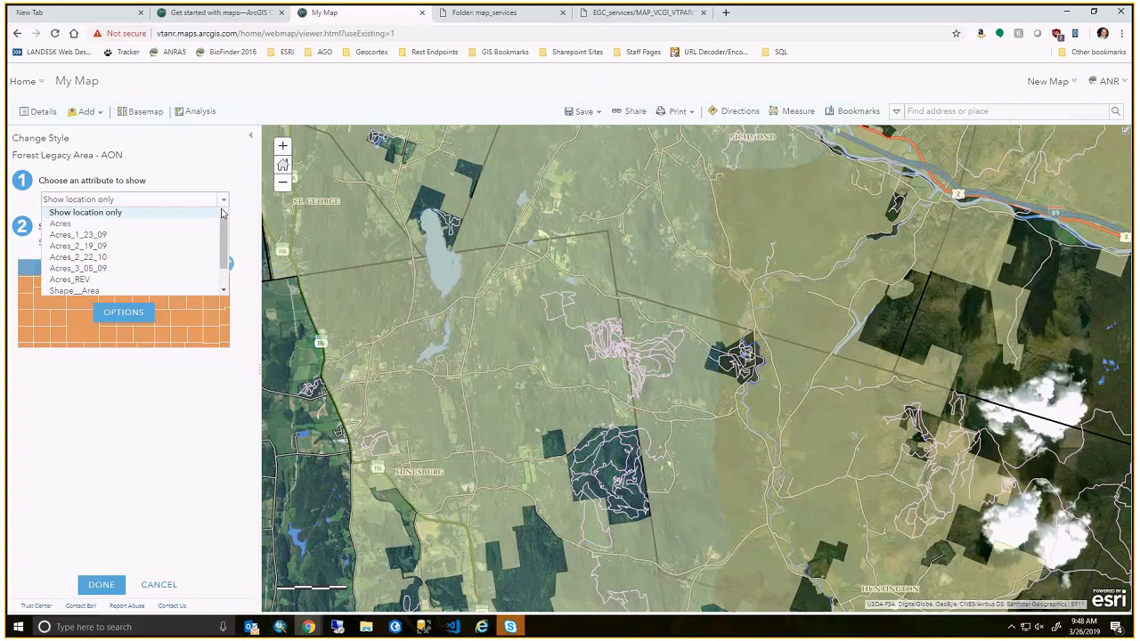
pyautogui.click(84, 225)
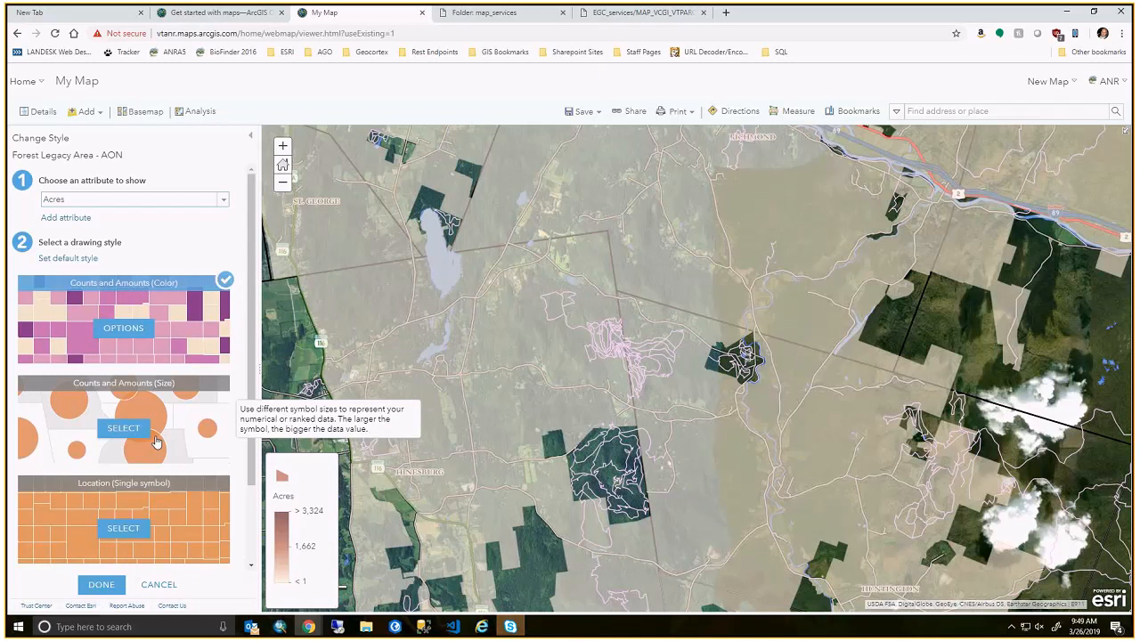
# Set the Forest Legacy Area style to show location only and open the single-symbol options.
pyautogui.click(168, 201)
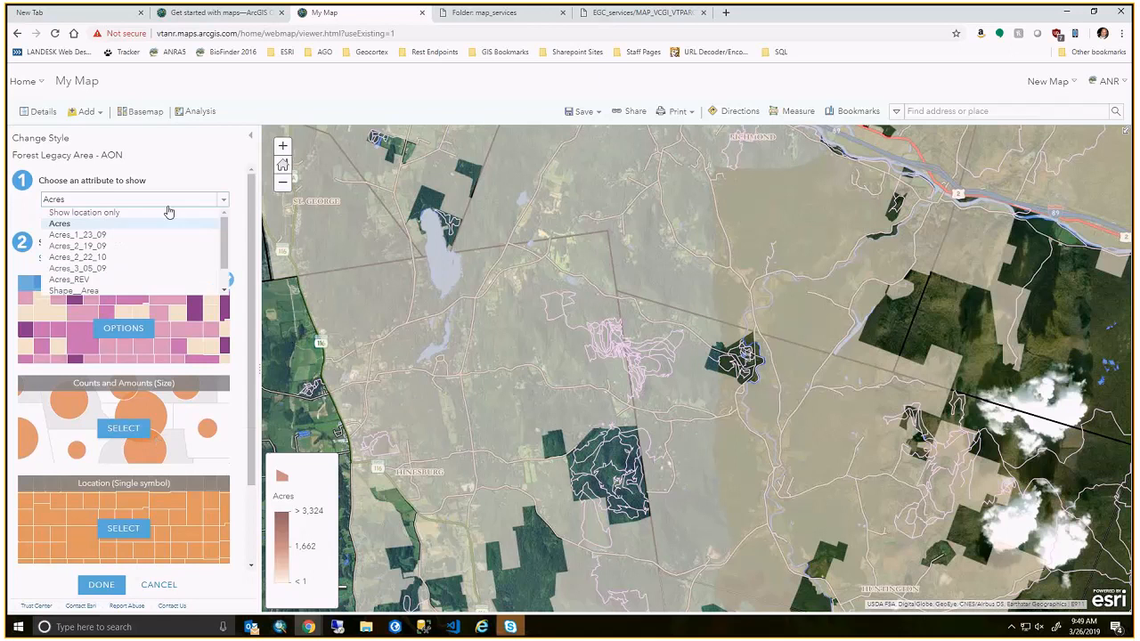
pyautogui.click(113, 214)
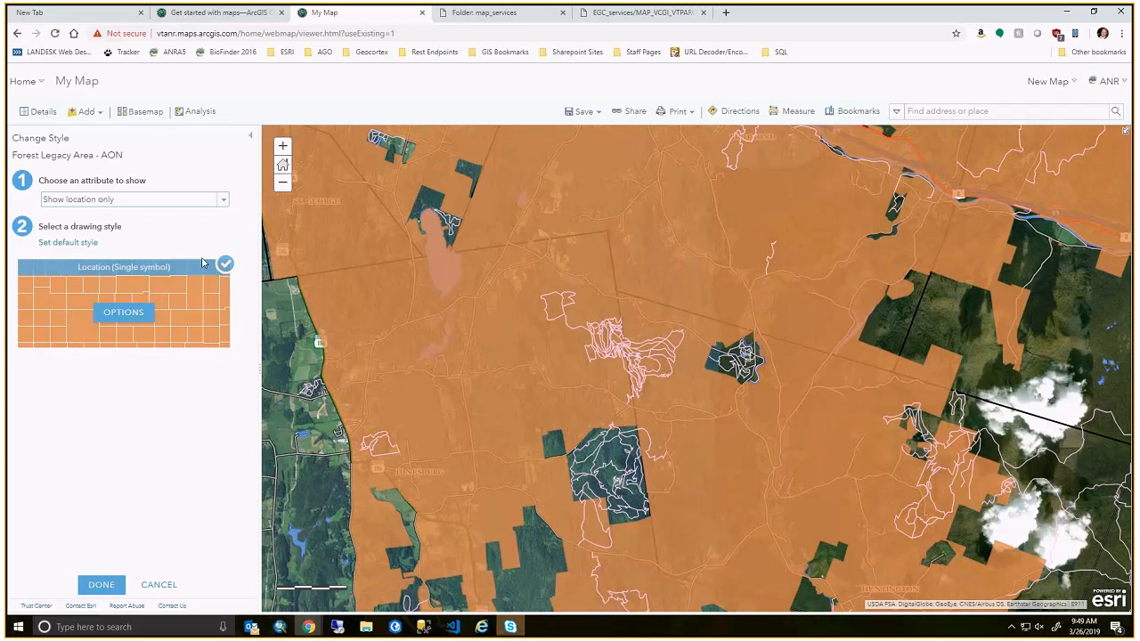
pyautogui.click(121, 313)
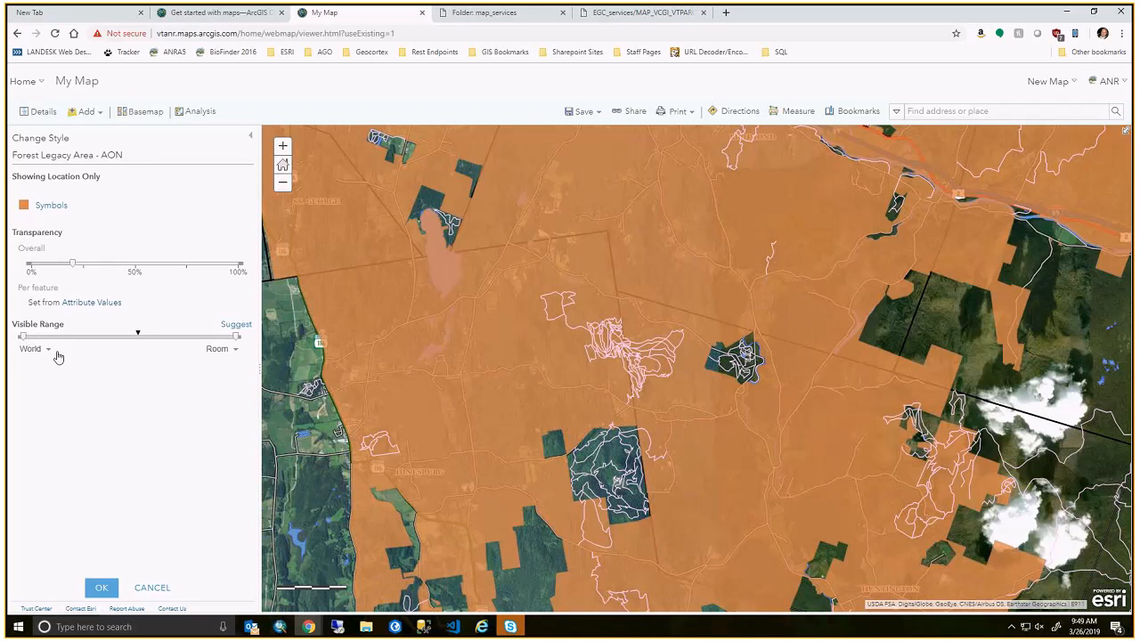
# Set the Forest Legacy Area symbol's fill to light green #A3FF73 and its outline colour to #1A1A1A.
pyautogui.click(52, 206)
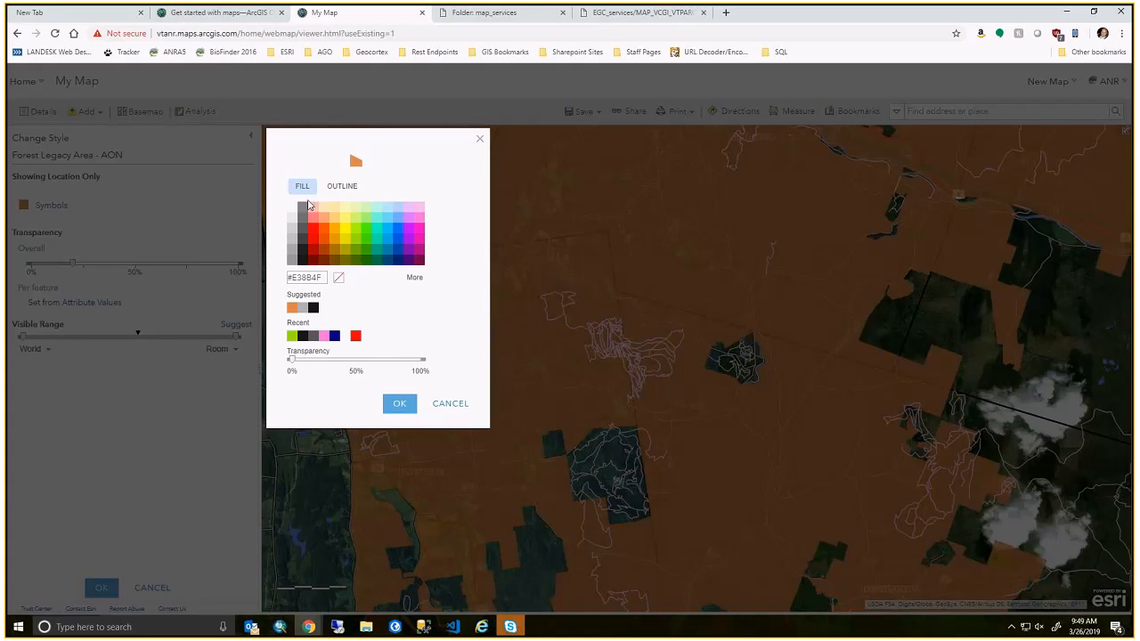
pyautogui.click(368, 223)
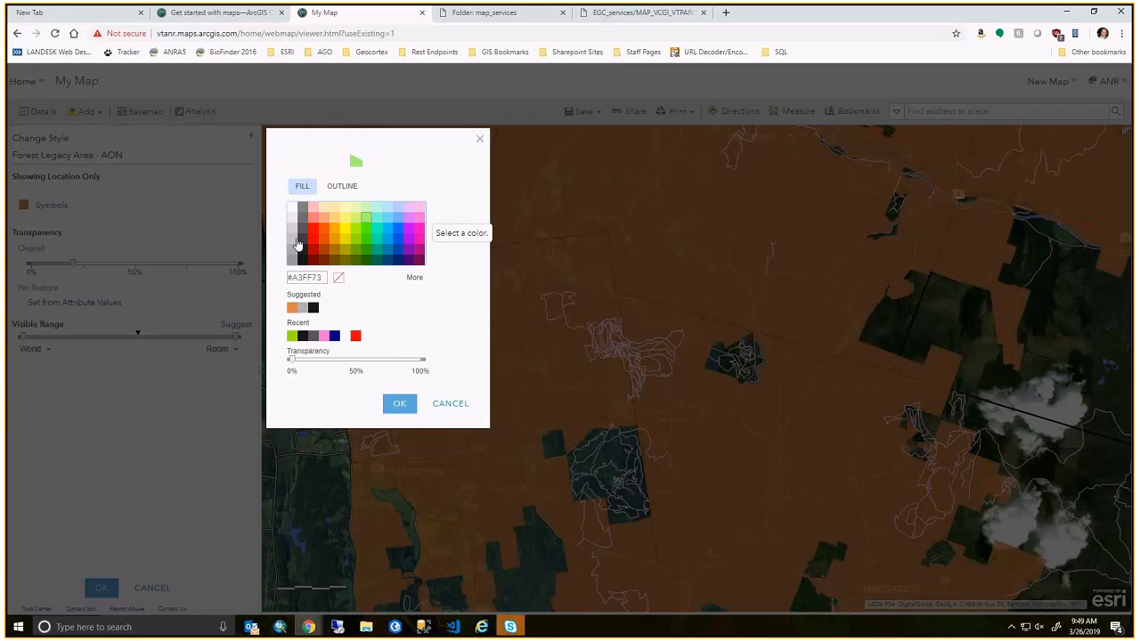
pyautogui.click(342, 186)
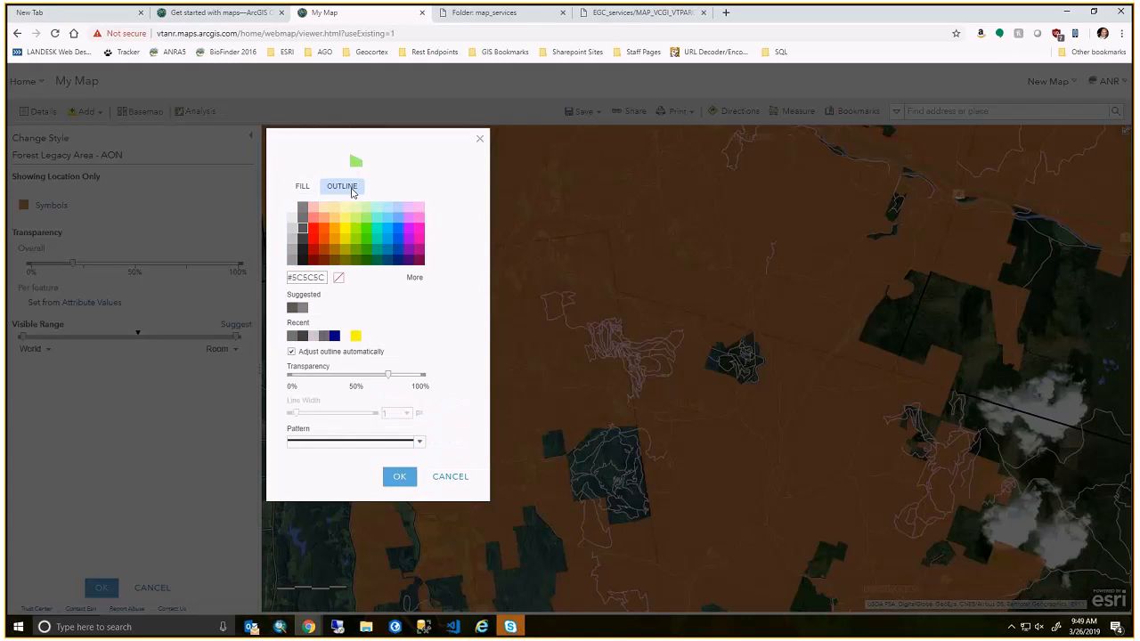
pyautogui.click(303, 261)
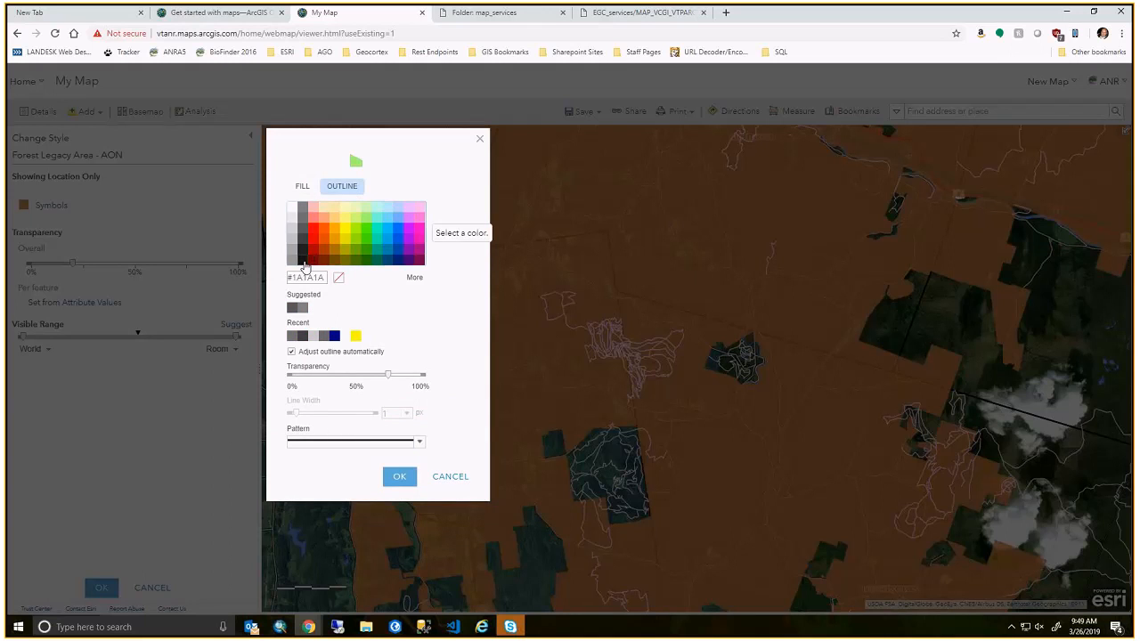
pyautogui.click(302, 186)
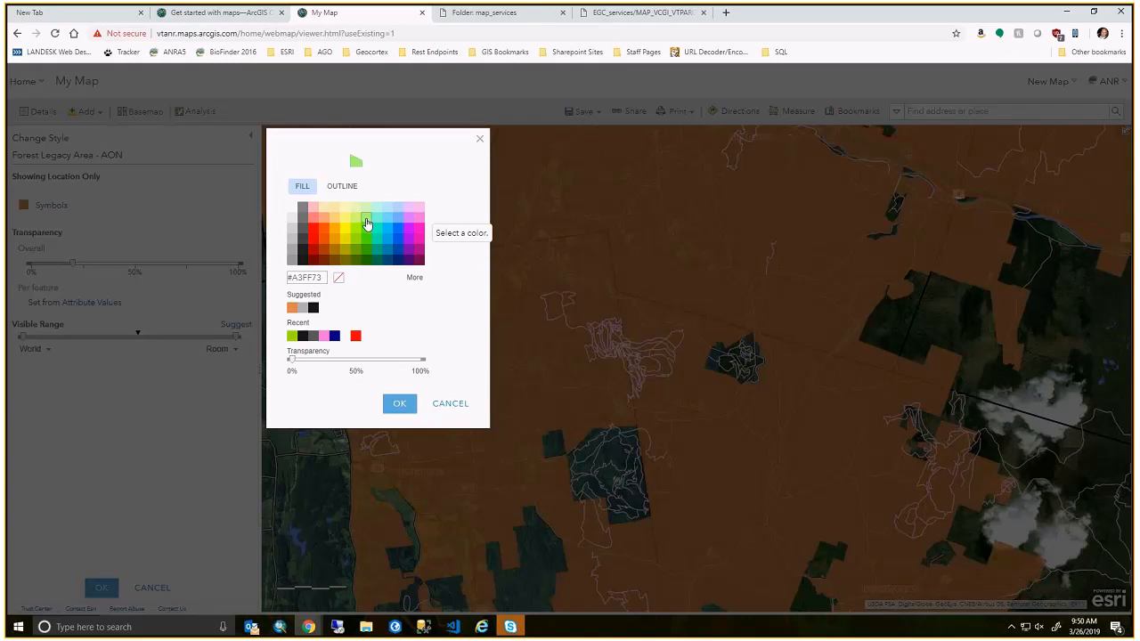
pyautogui.click(342, 185)
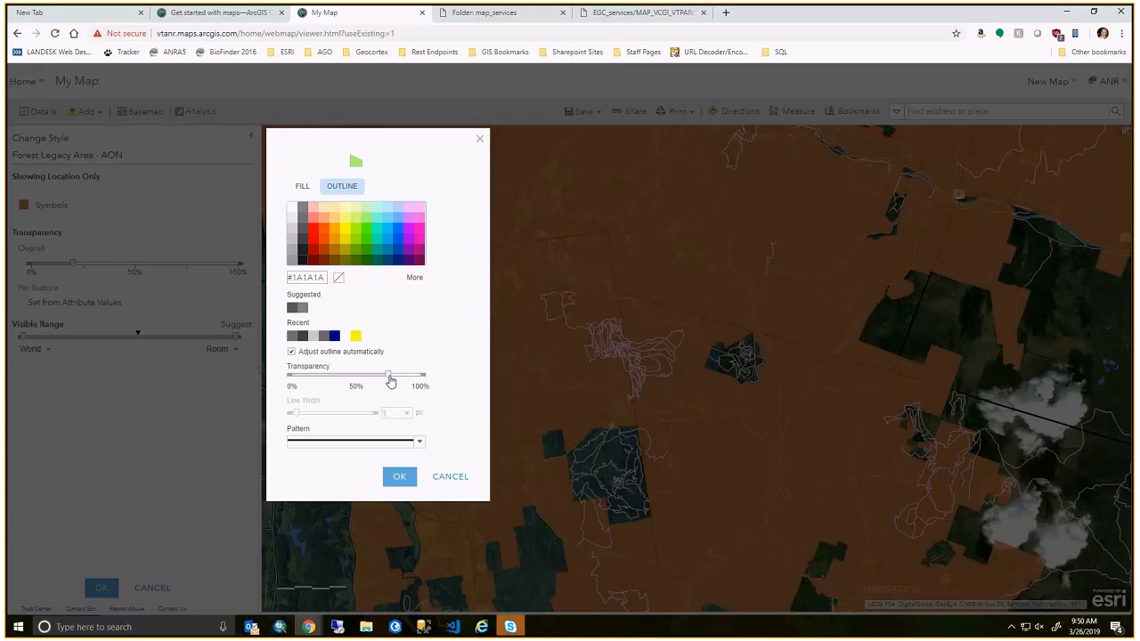
pyautogui.click(402, 479)
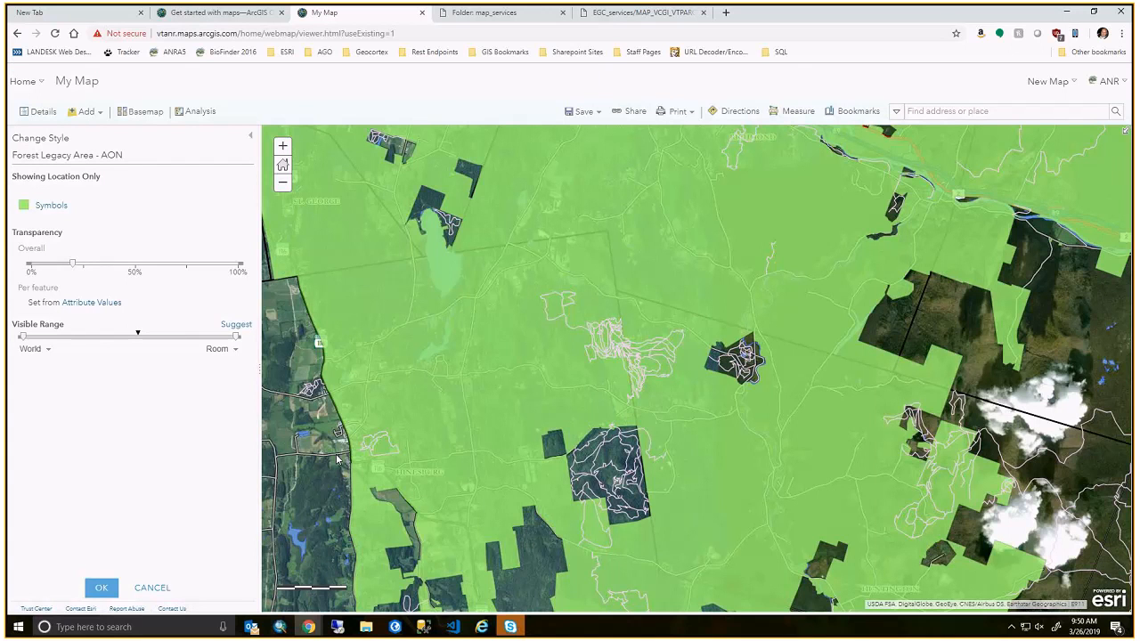
# View the line pattern choices for the Forest Legacy Area symbol's outline and keep the solid line.
pyautogui.click(51, 204)
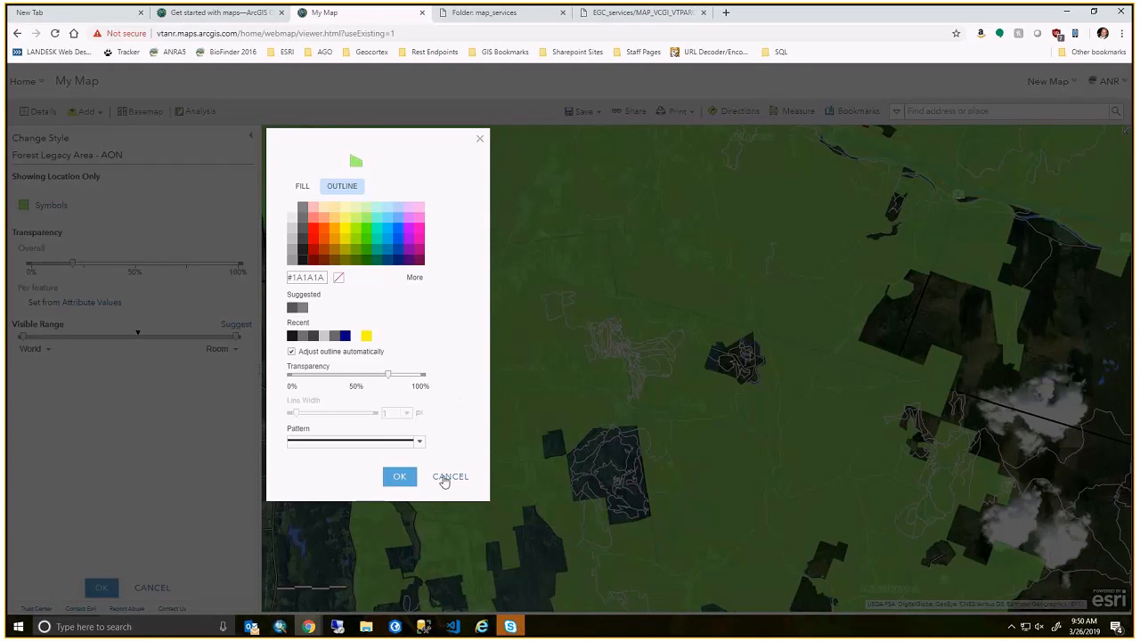
pyautogui.click(392, 442)
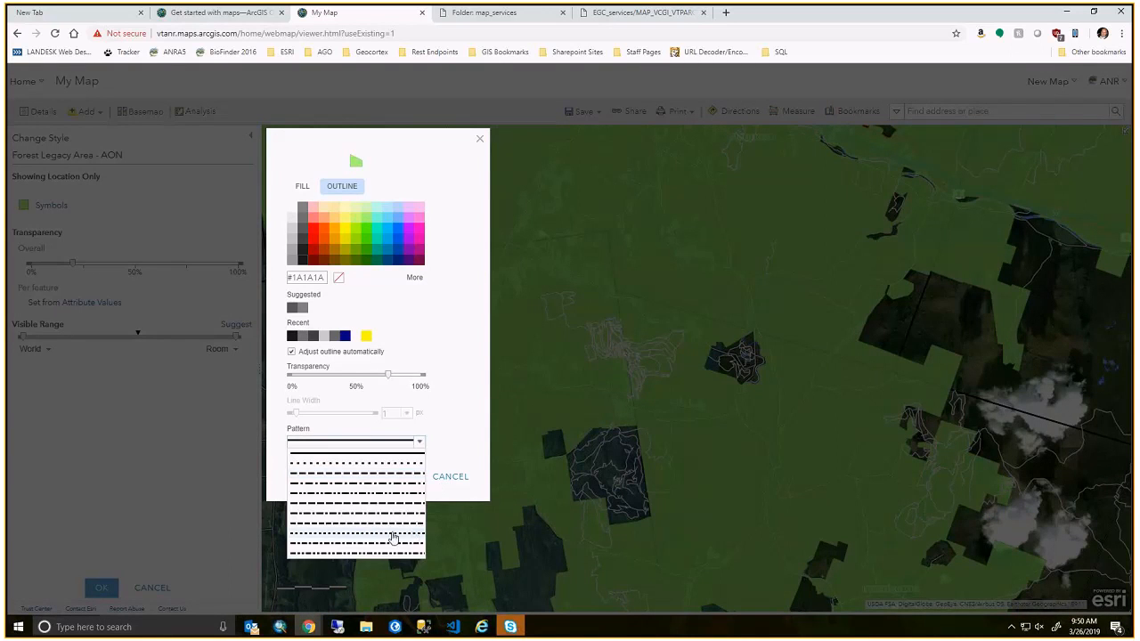
pyautogui.click(465, 434)
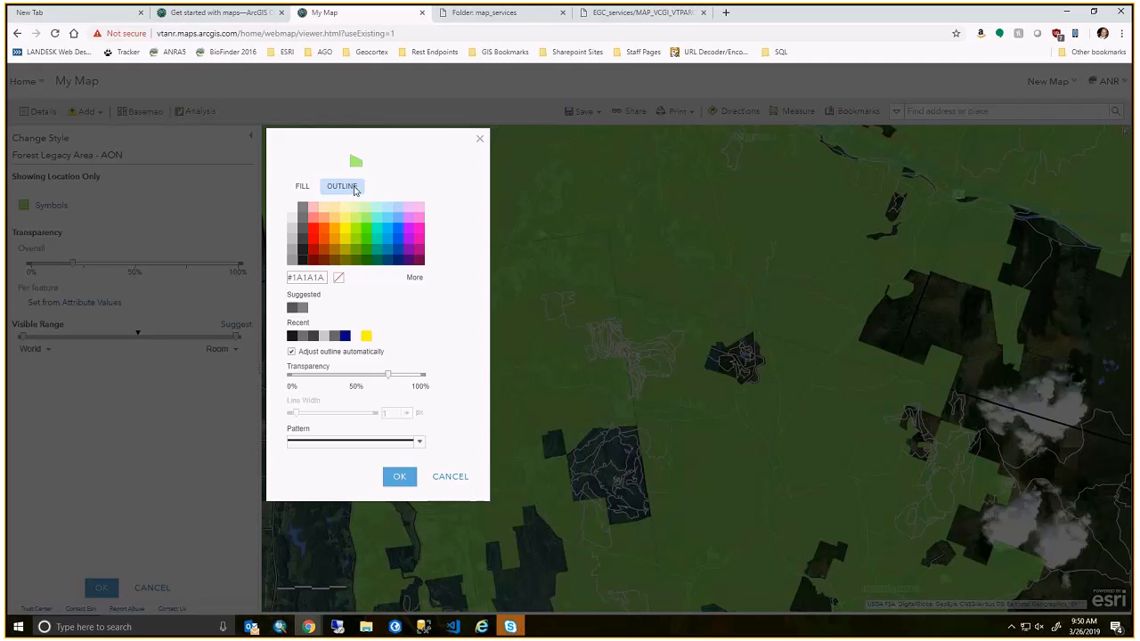
pyautogui.click(421, 442)
pyautogui.click(423, 449)
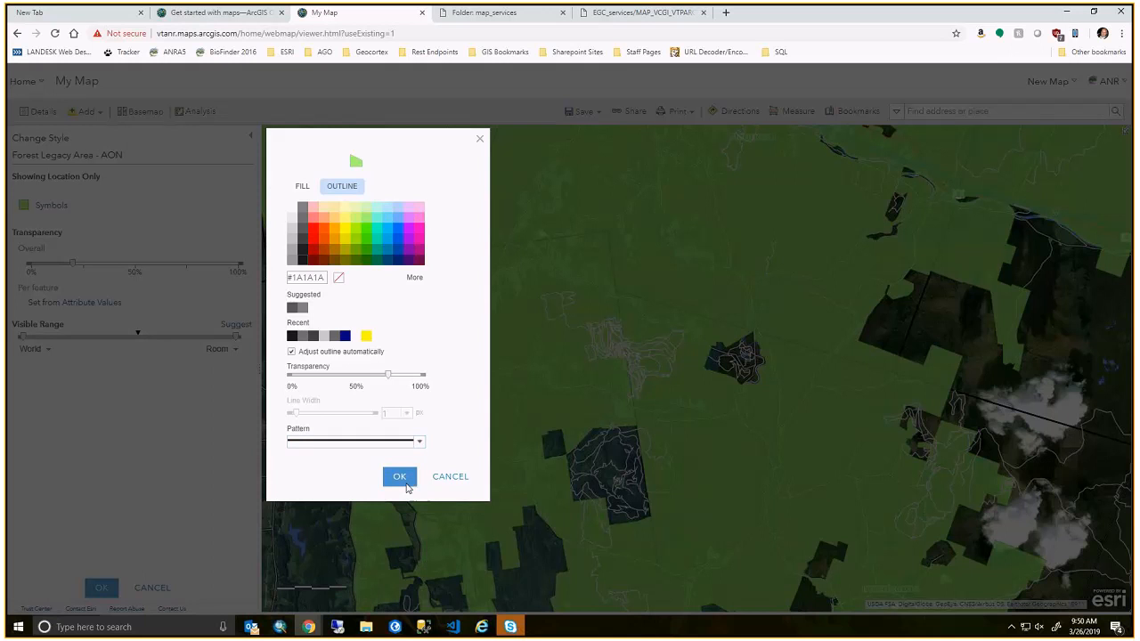
pyautogui.click(403, 478)
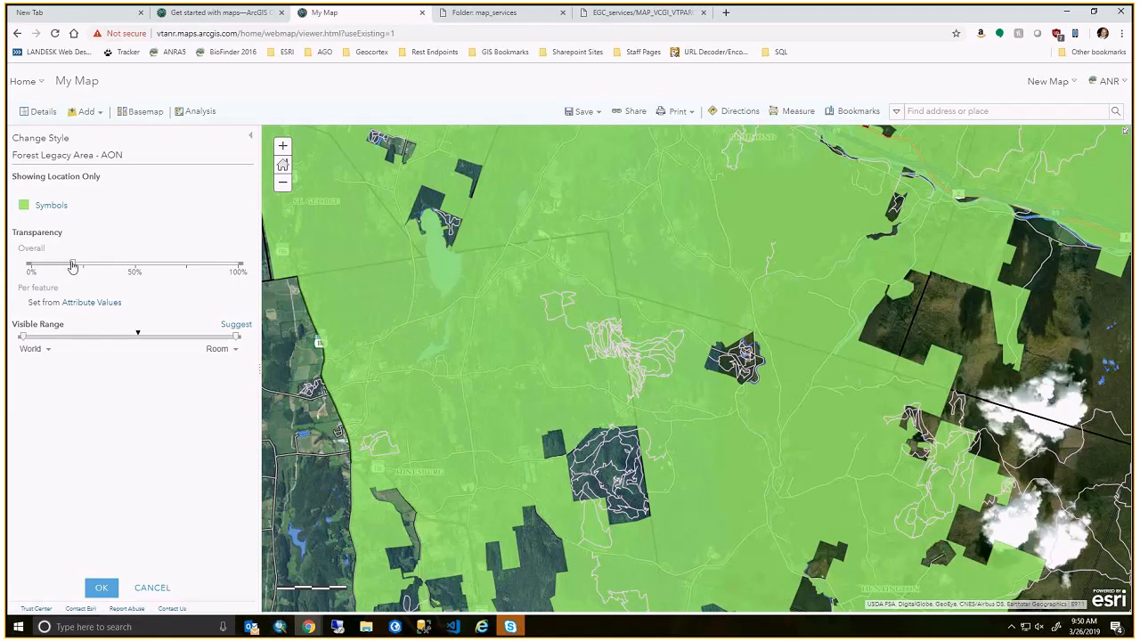
# Set the Forest Legacy Area layer's overall transparency to about 65%, finish the style and show the layer's legend.
pyautogui.click(164, 269)
pyautogui.click(166, 269)
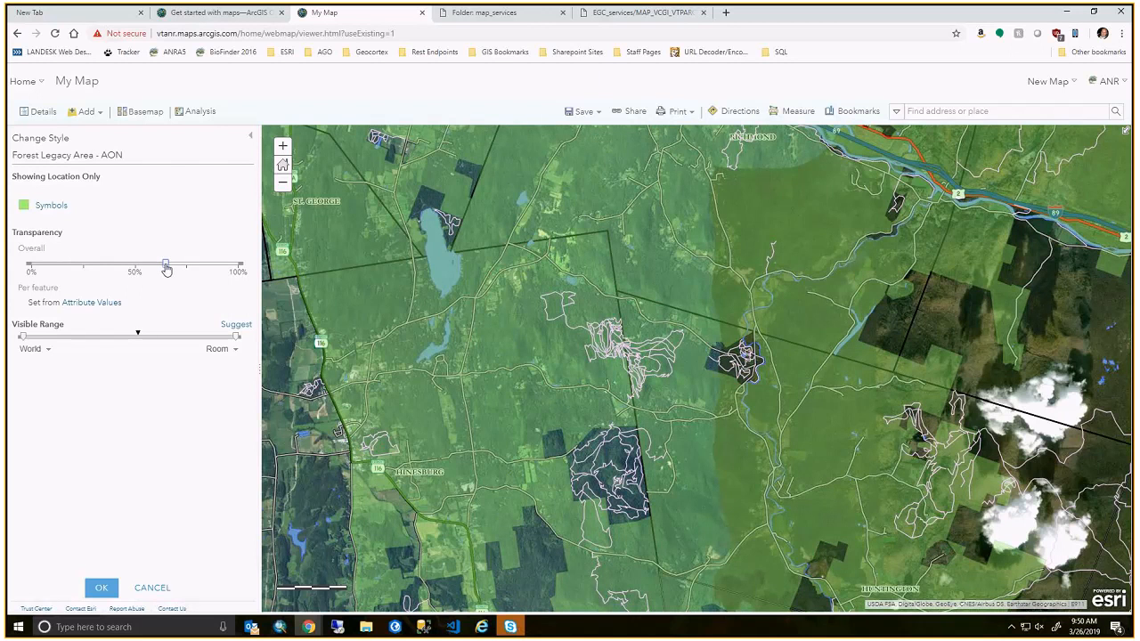
pyautogui.moveTo(166, 269); pyautogui.dragTo(161, 270)
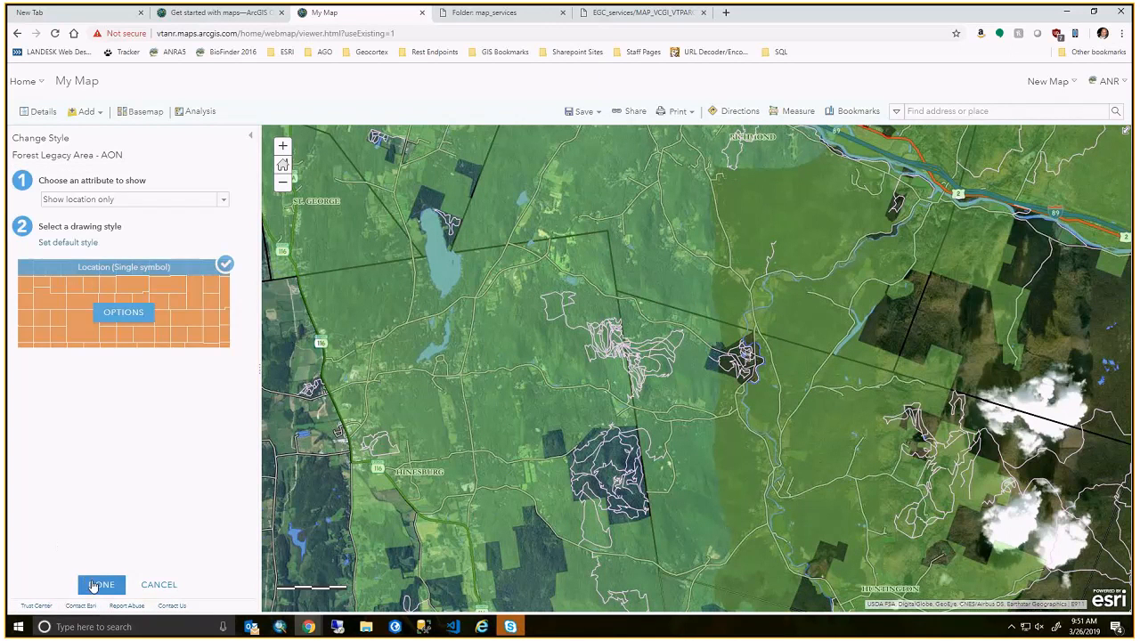
pyautogui.click(96, 584)
pyautogui.click(38, 246)
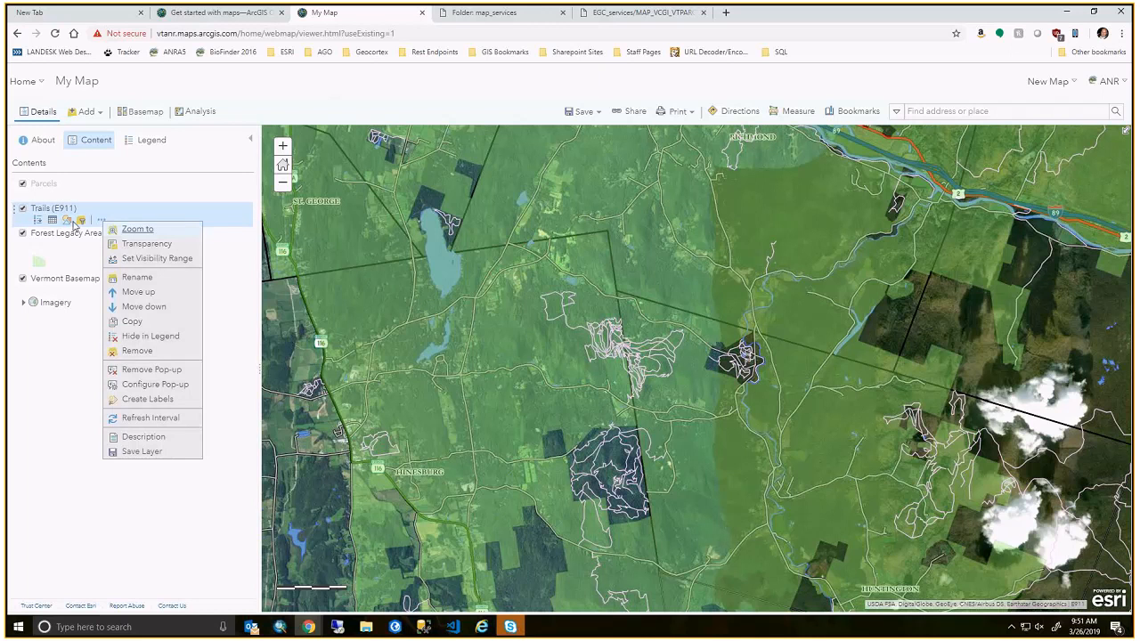
# Style the Trails (E911) layer by the TRAILTYPE attribute with unique symbols.
pyautogui.click(66, 221)
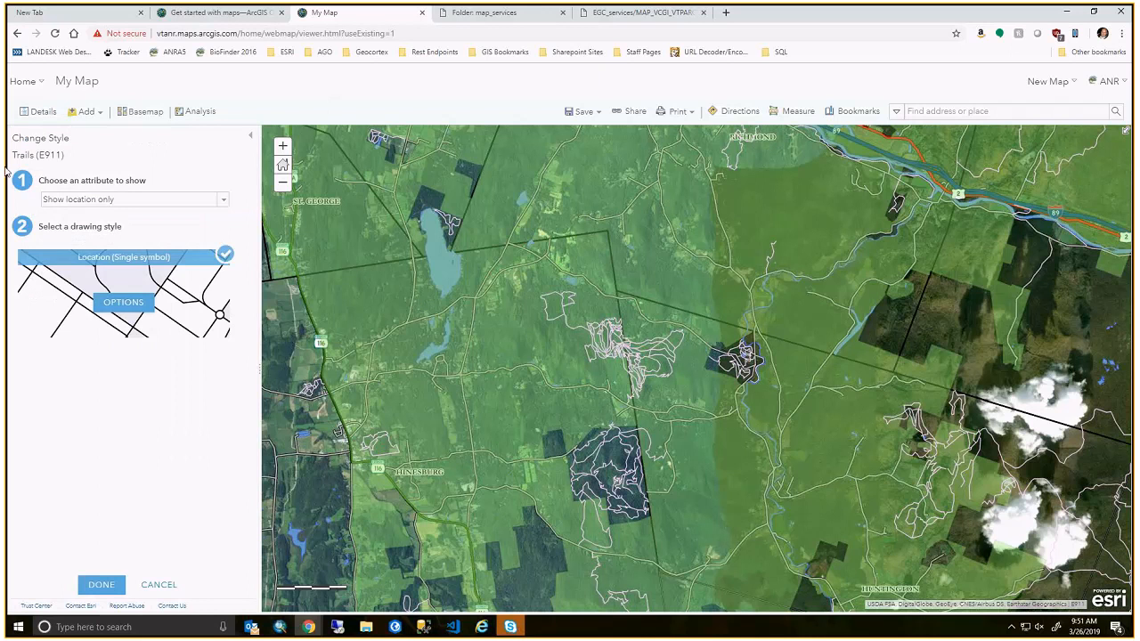
pyautogui.click(61, 201)
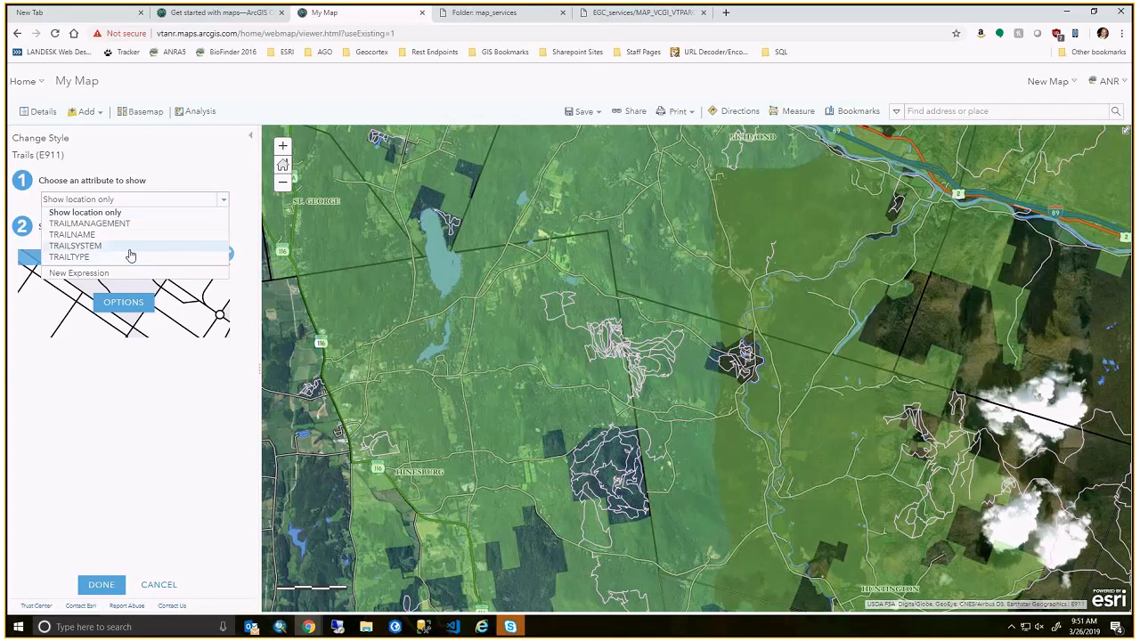
pyautogui.click(103, 257)
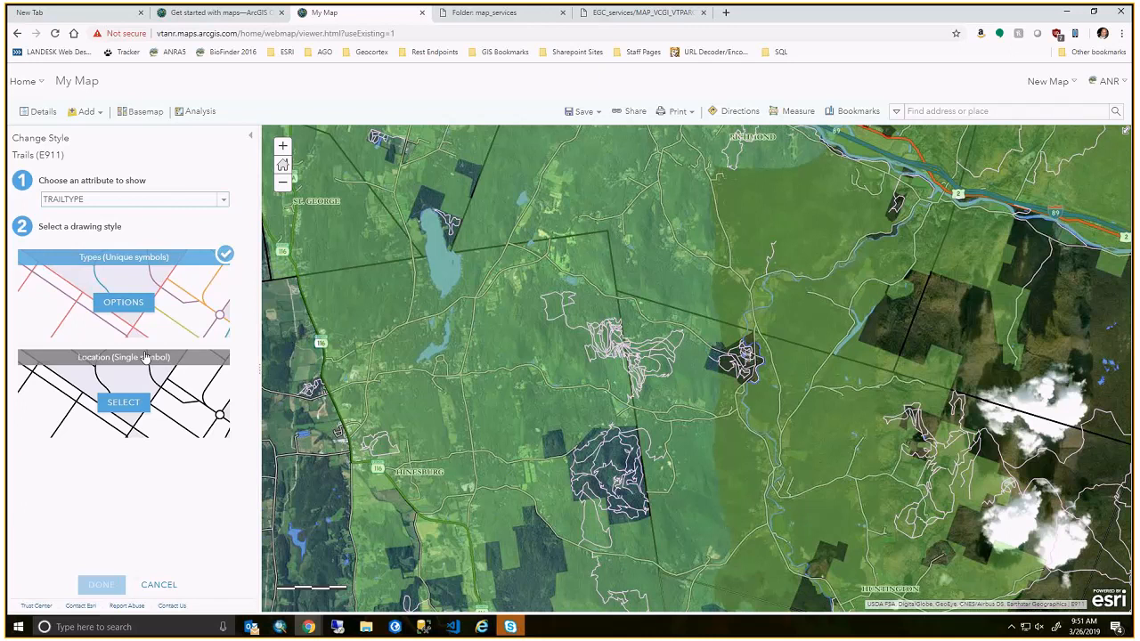
pyautogui.click(139, 306)
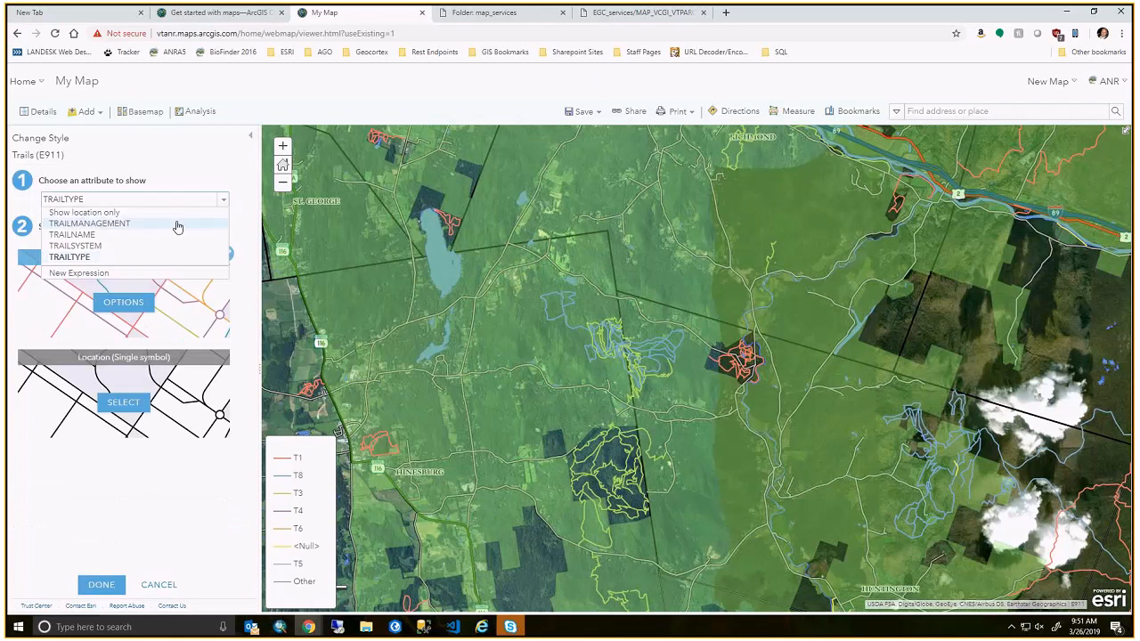
# Style the Trails (E911) layer by TRAILMANAGEMENT with unique symbols and look through the category list and the Other group.
pyautogui.click(176, 224)
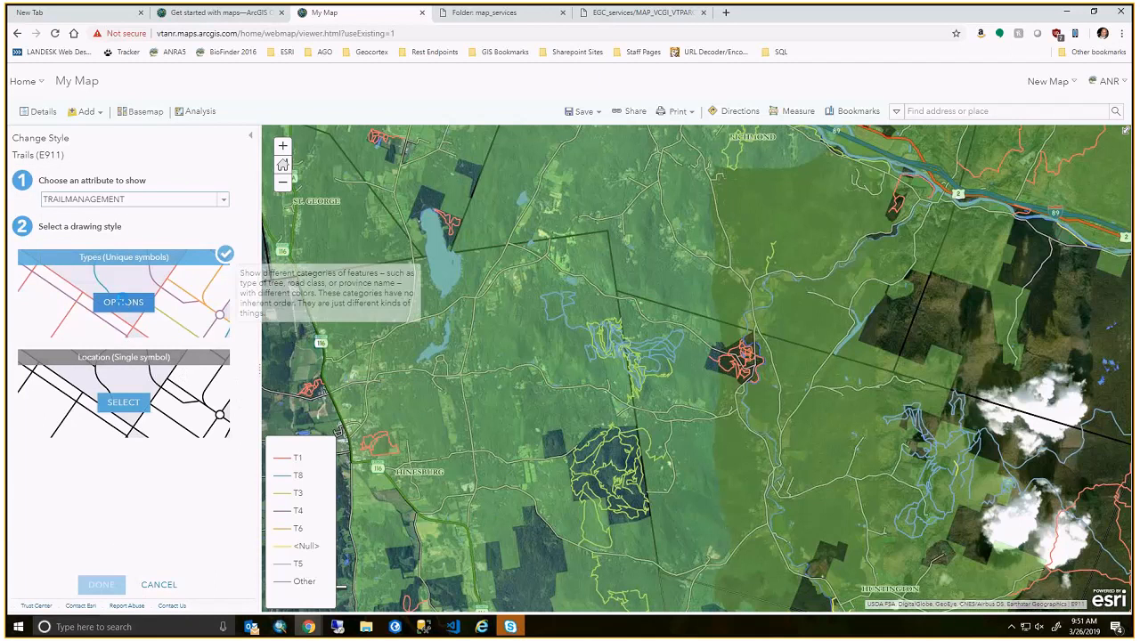
pyautogui.click(123, 304)
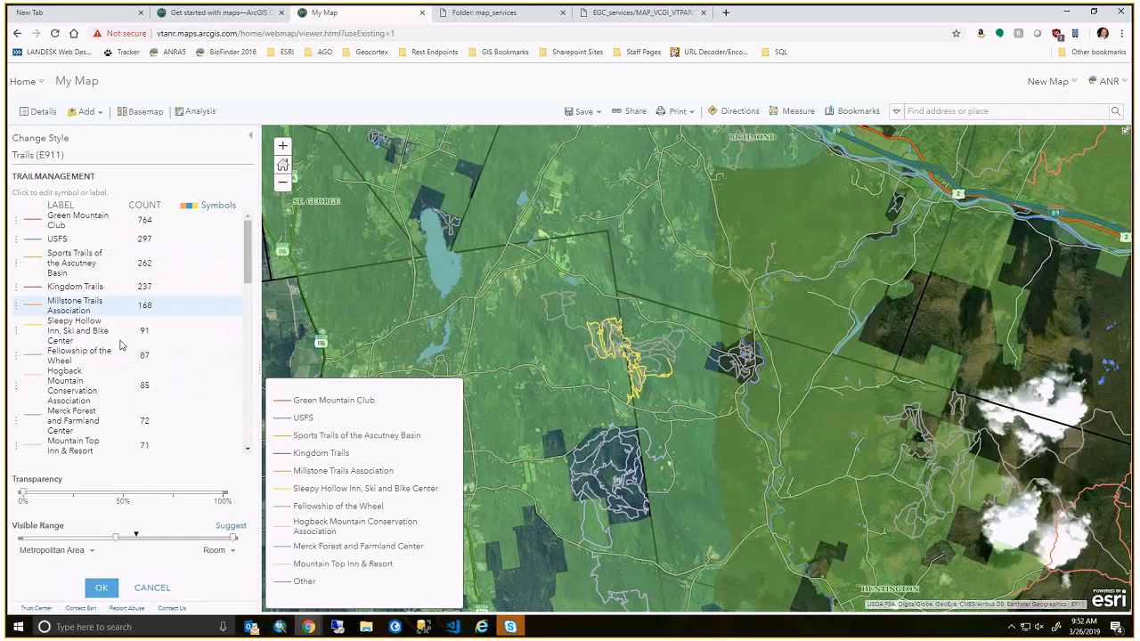
pyautogui.scroll(-1, 122, 345)
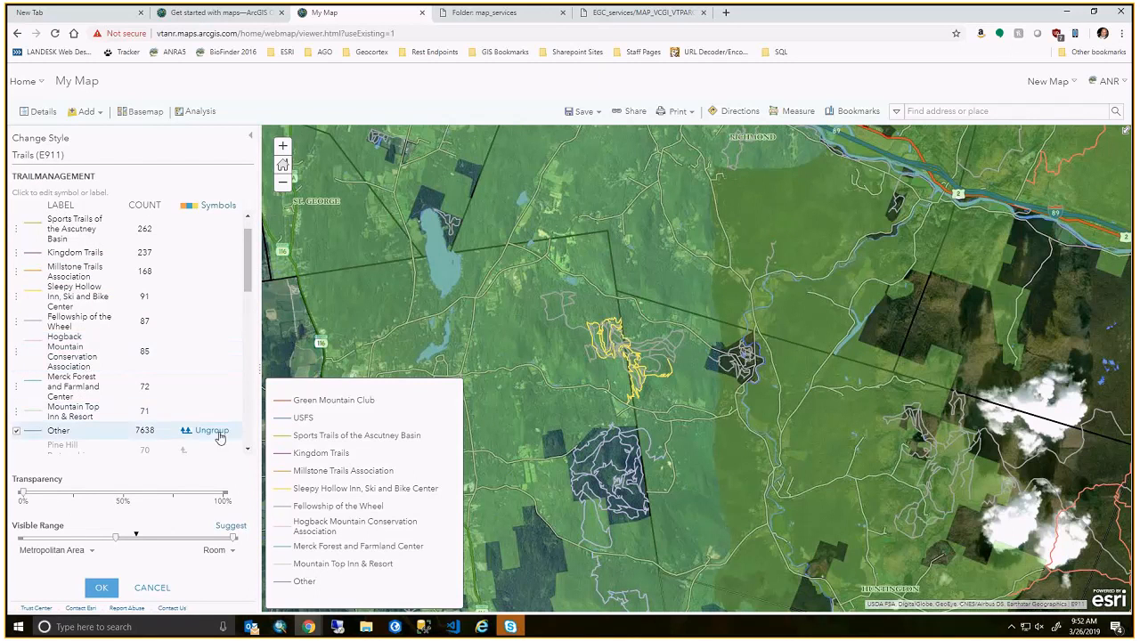
pyautogui.scroll(1, 108, 260)
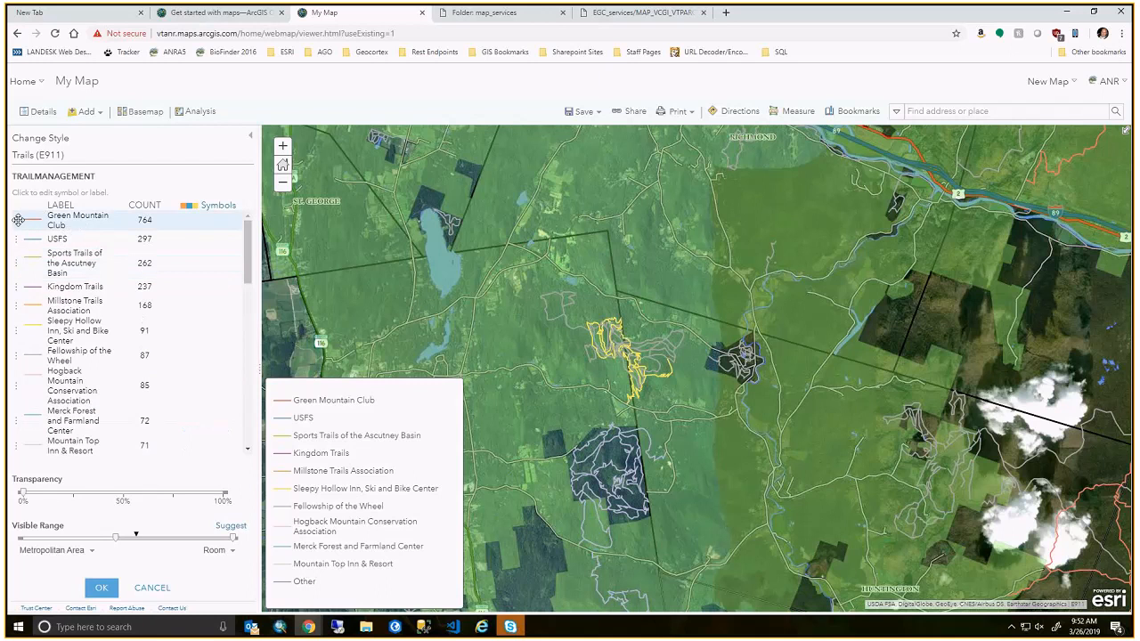
pyautogui.scroll(-1, 157, 409)
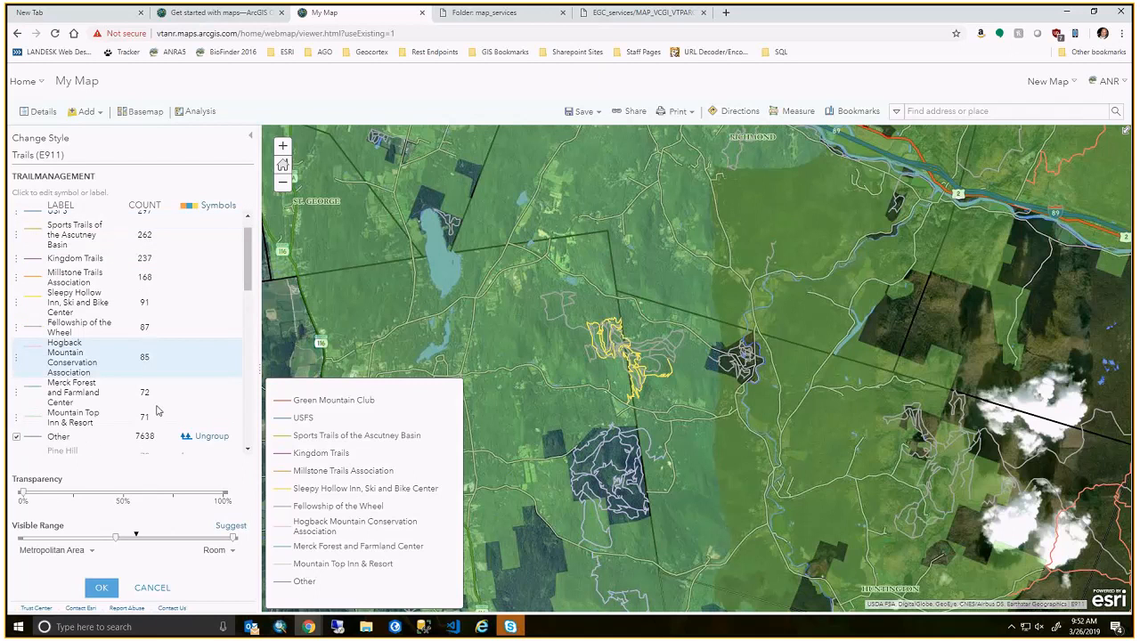
pyautogui.scroll(-1, 157, 409)
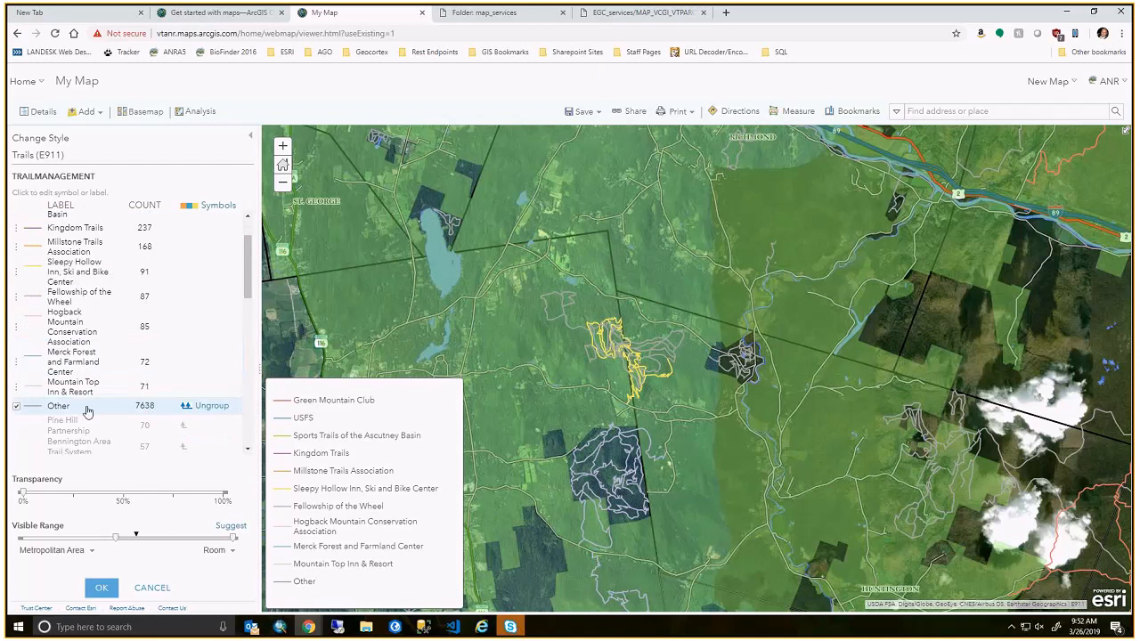
pyautogui.scroll(-10, 109, 433)
pyautogui.scroll(11, 109, 431)
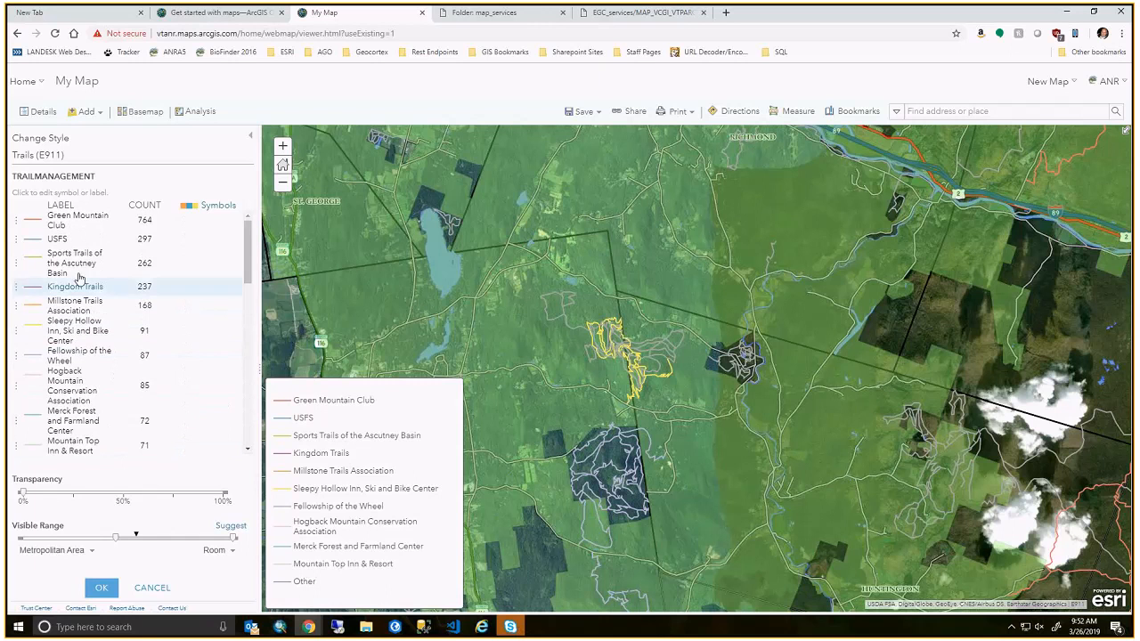
# Try a red #E60000 dotted line for Kingdom Trails, view the arrow choices, and discard all Trails style changes.
pyautogui.click(33, 287)
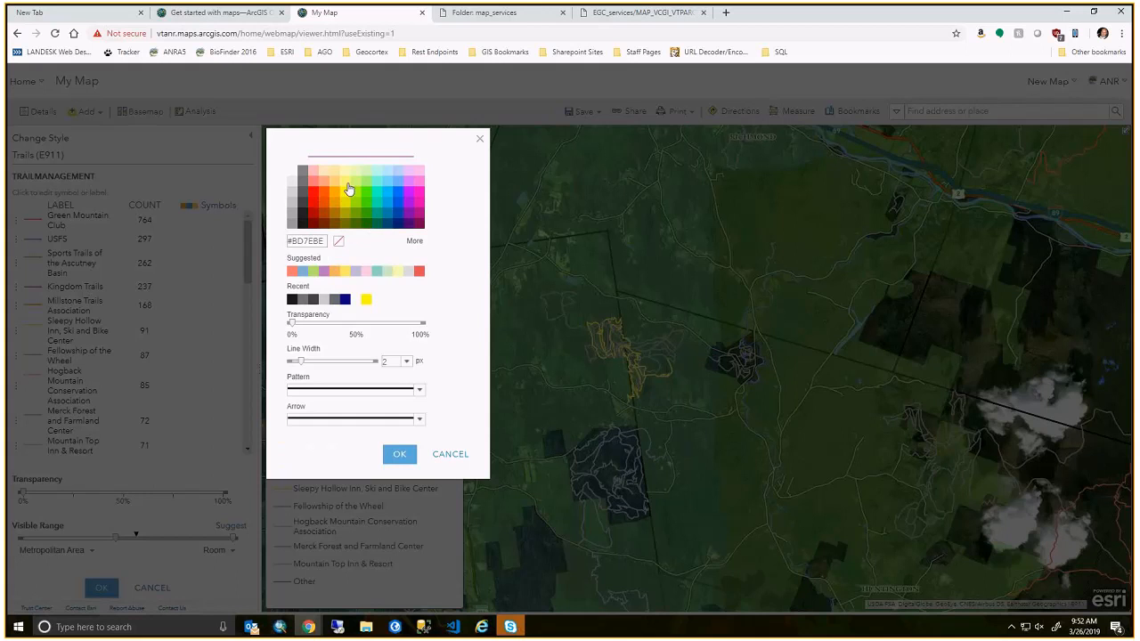
pyautogui.click(313, 206)
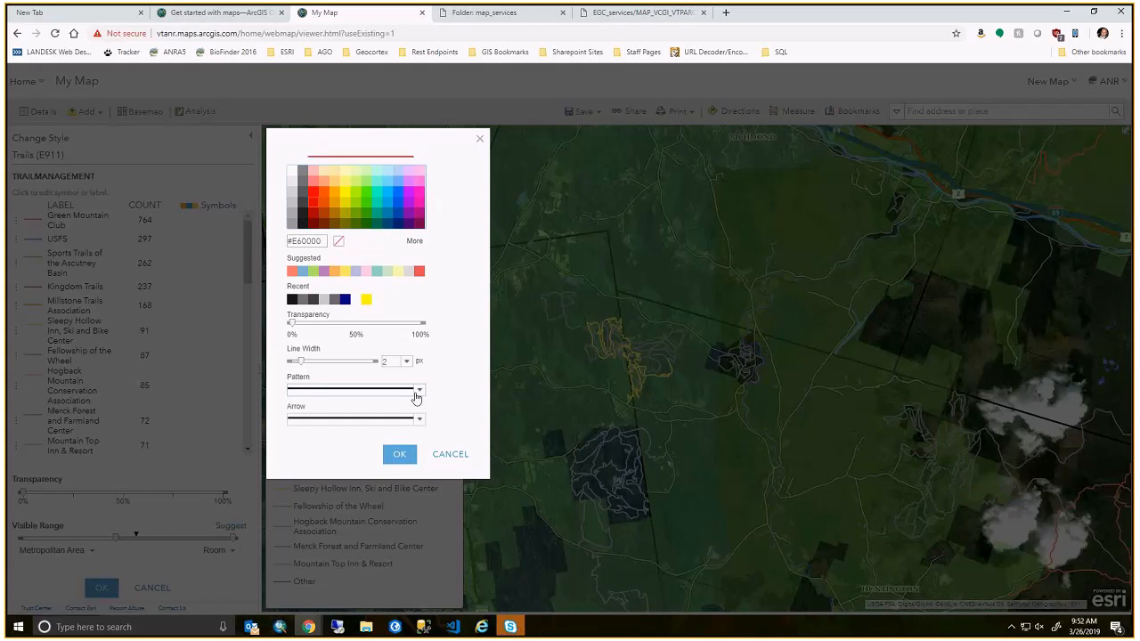
pyautogui.click(422, 394)
pyautogui.click(359, 414)
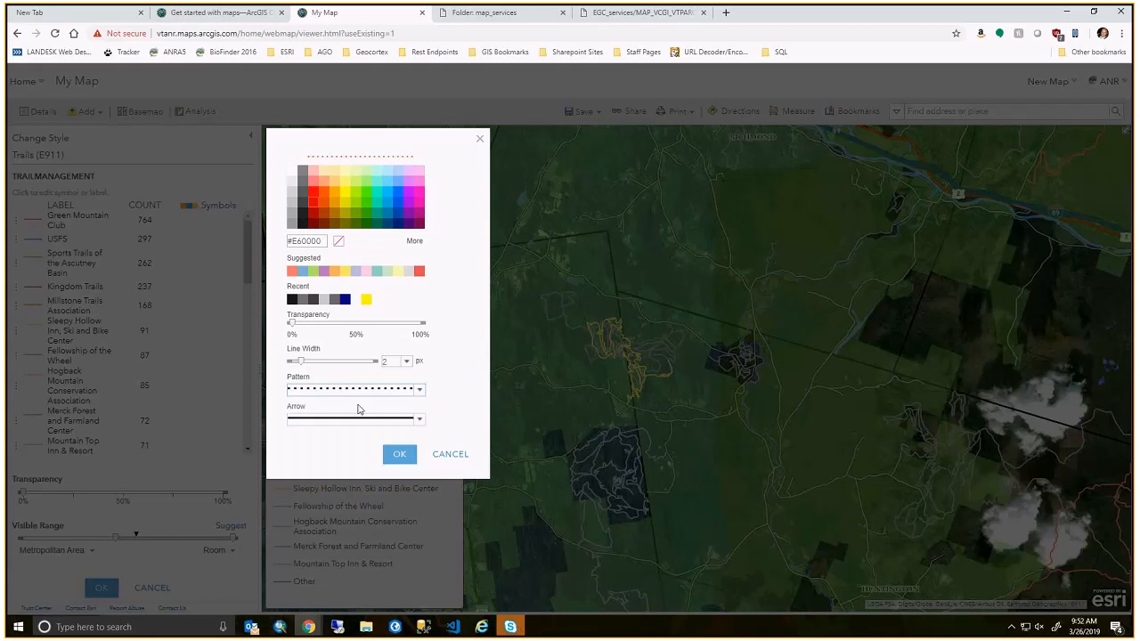
pyautogui.click(408, 423)
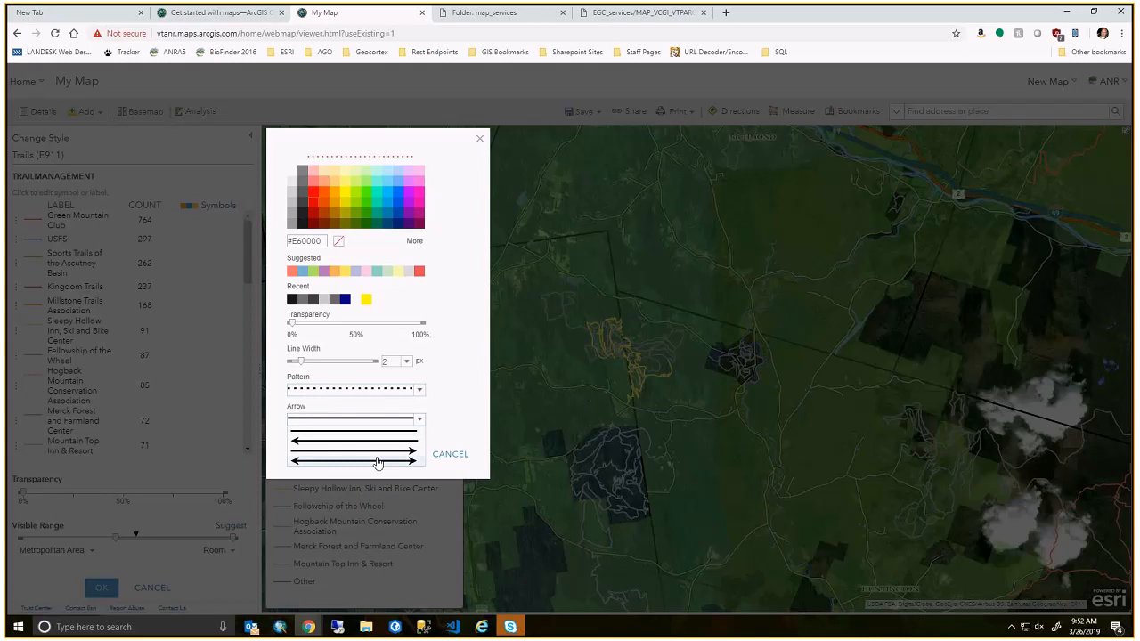
pyautogui.click(458, 455)
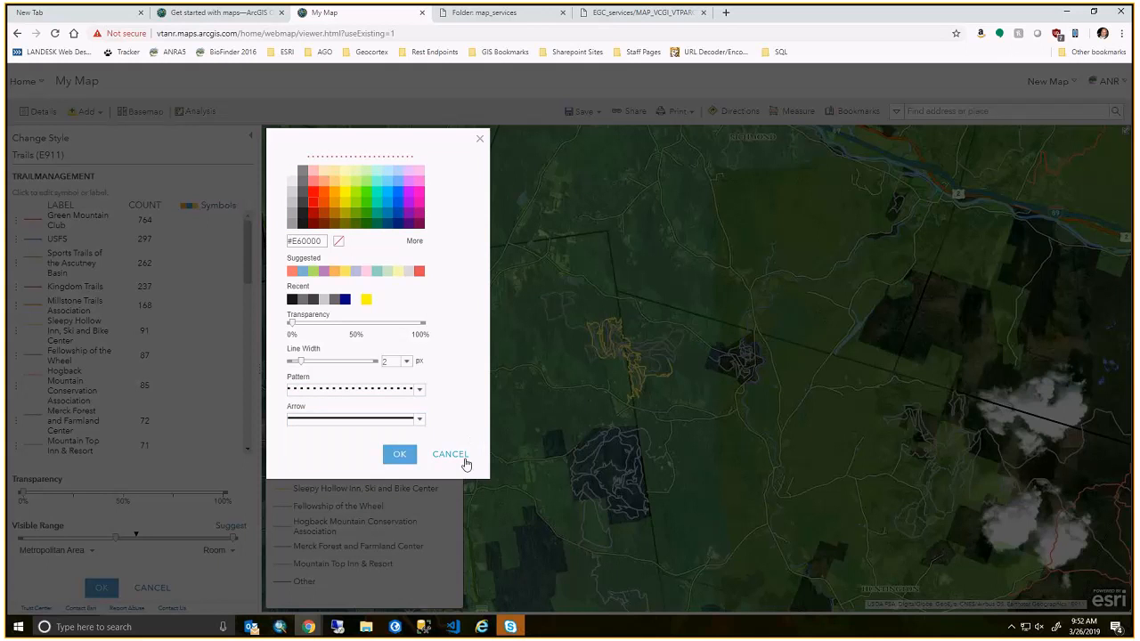
pyautogui.click(464, 457)
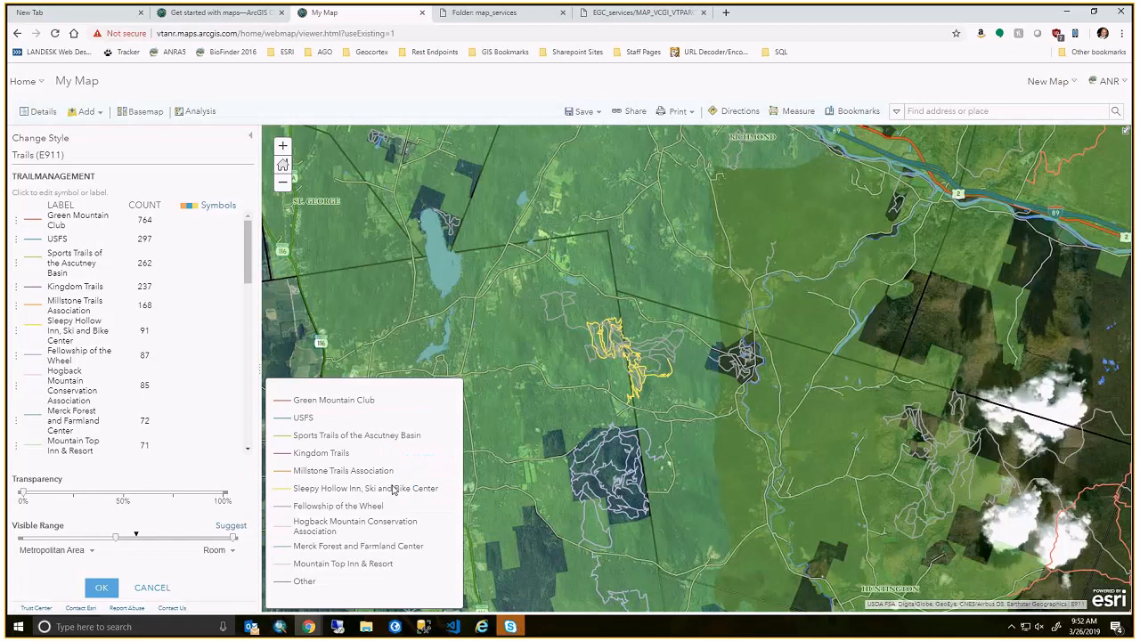
pyautogui.click(153, 588)
pyautogui.click(175, 591)
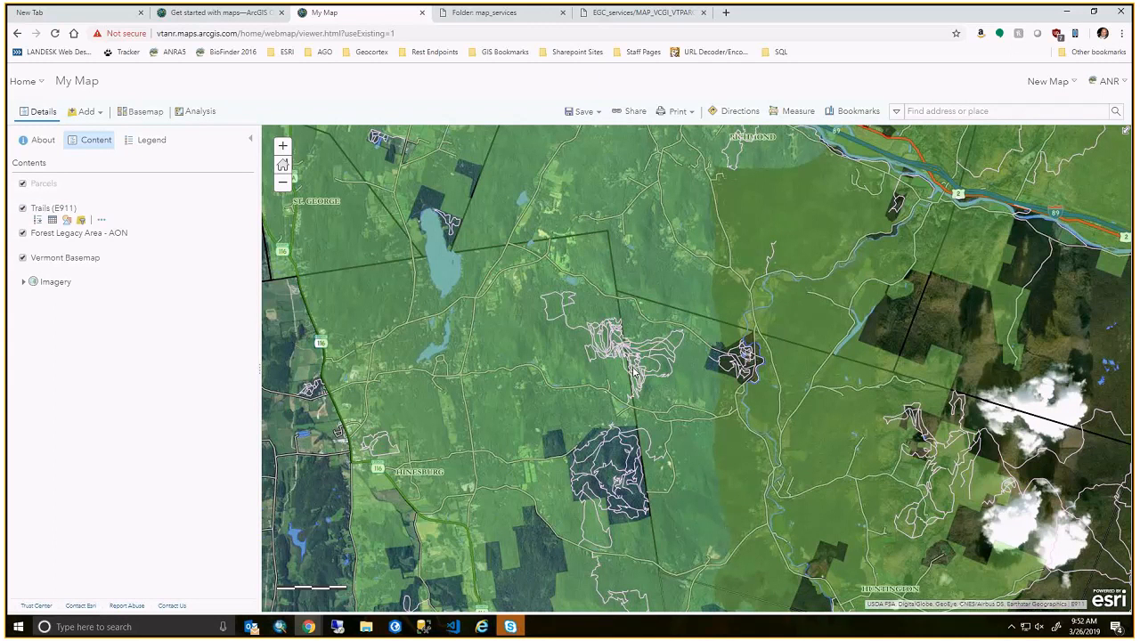
# Open the Trails (E911) filter, set its expression to TRAILMANAGEMENT is a unique value, and look through the manager list.
pyautogui.click(82, 221)
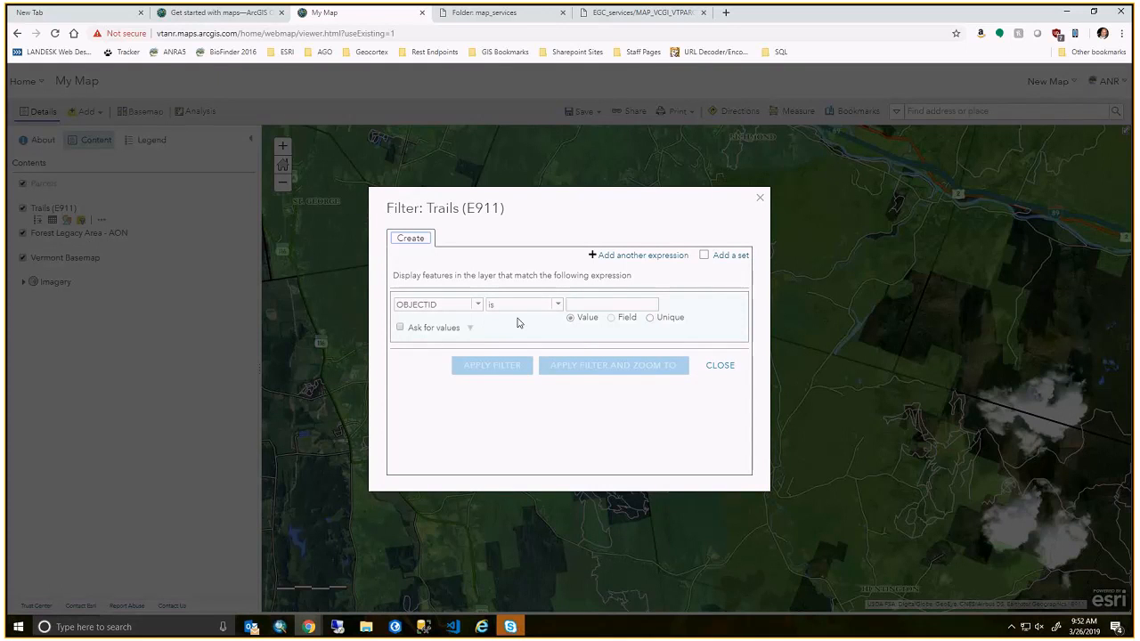
pyautogui.click(478, 305)
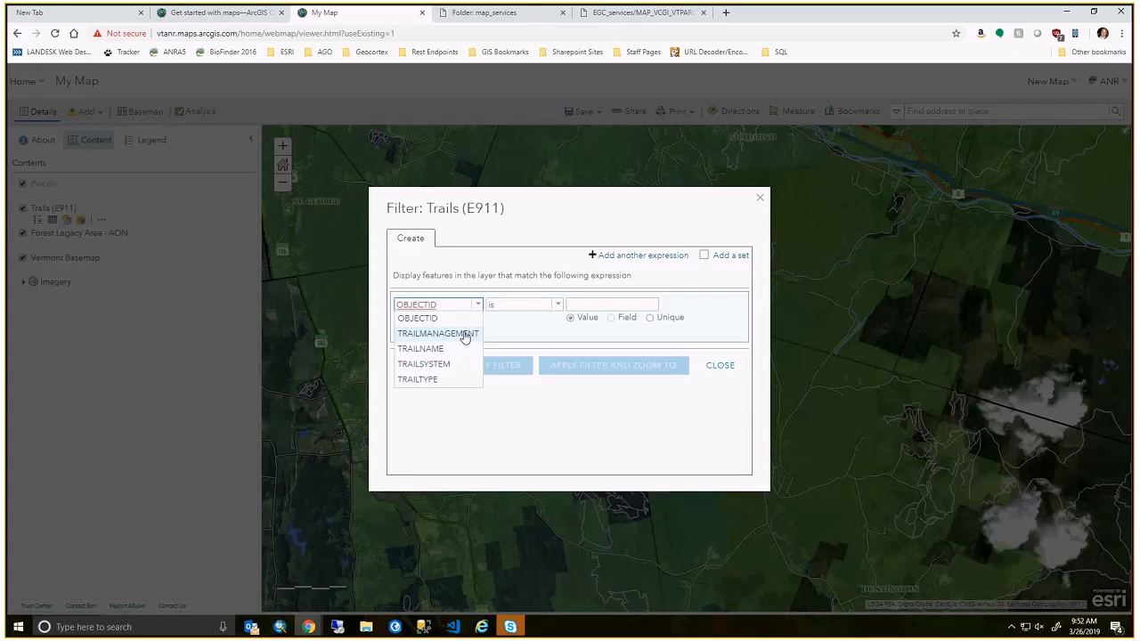
pyautogui.click(467, 335)
pyautogui.click(623, 305)
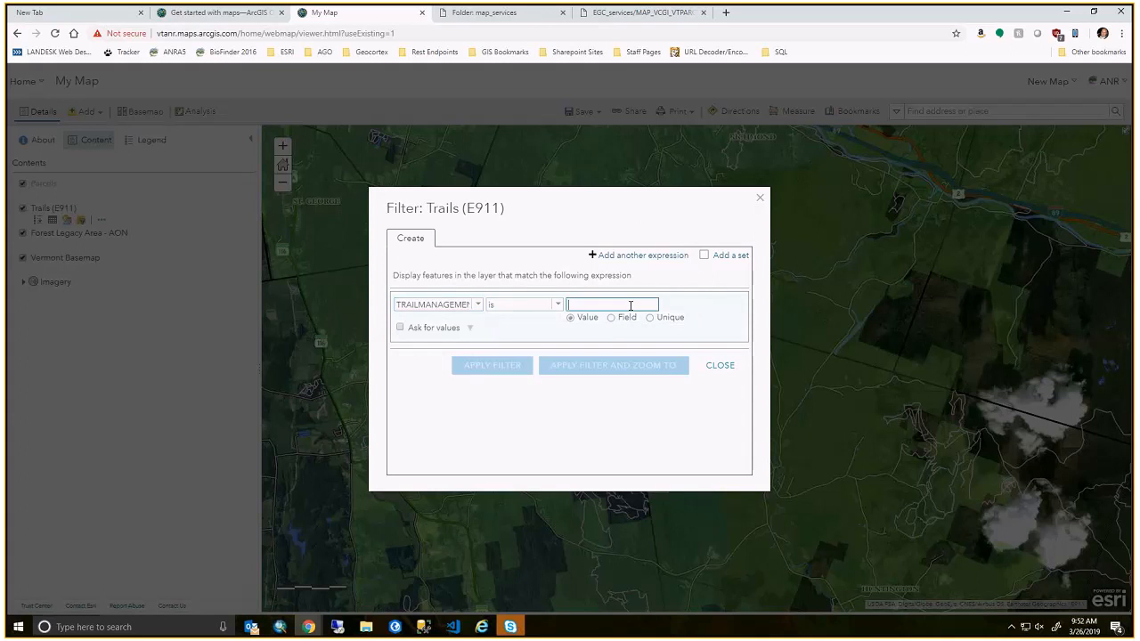
pyautogui.click(649, 317)
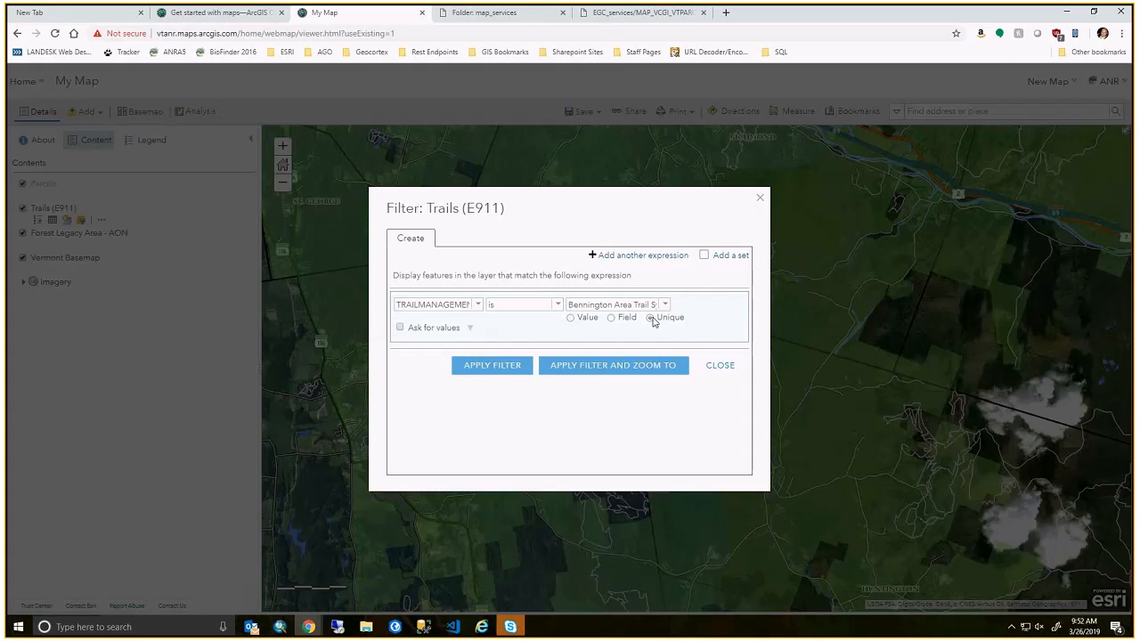
pyautogui.click(656, 305)
pyautogui.scroll(-10, 682, 359)
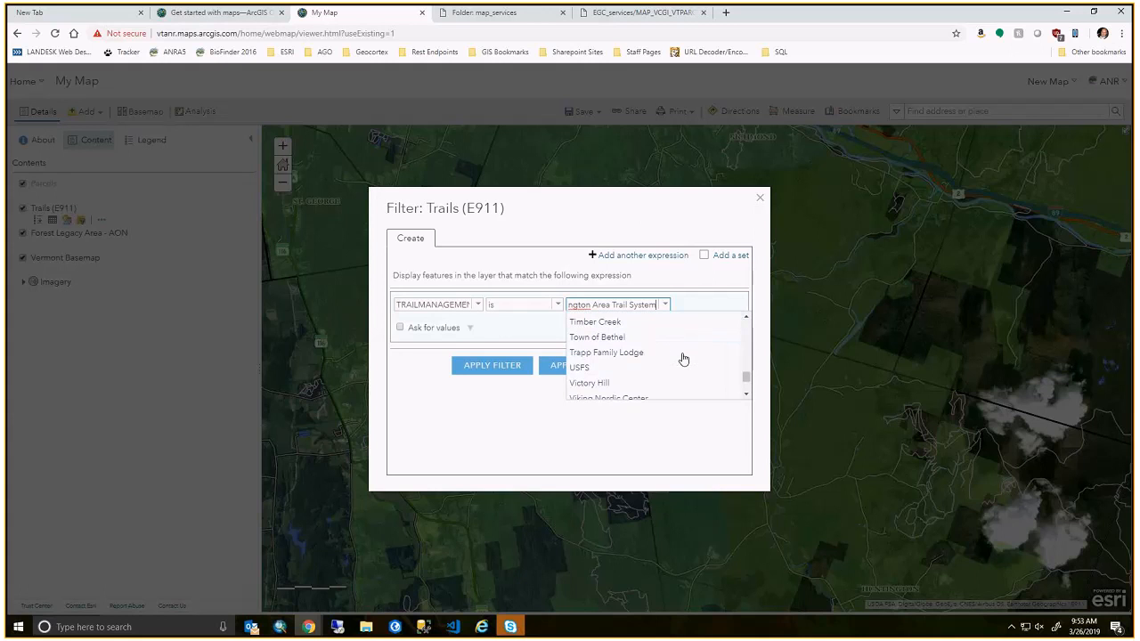
pyautogui.scroll(-2, 684, 359)
pyautogui.scroll(2, 683, 357)
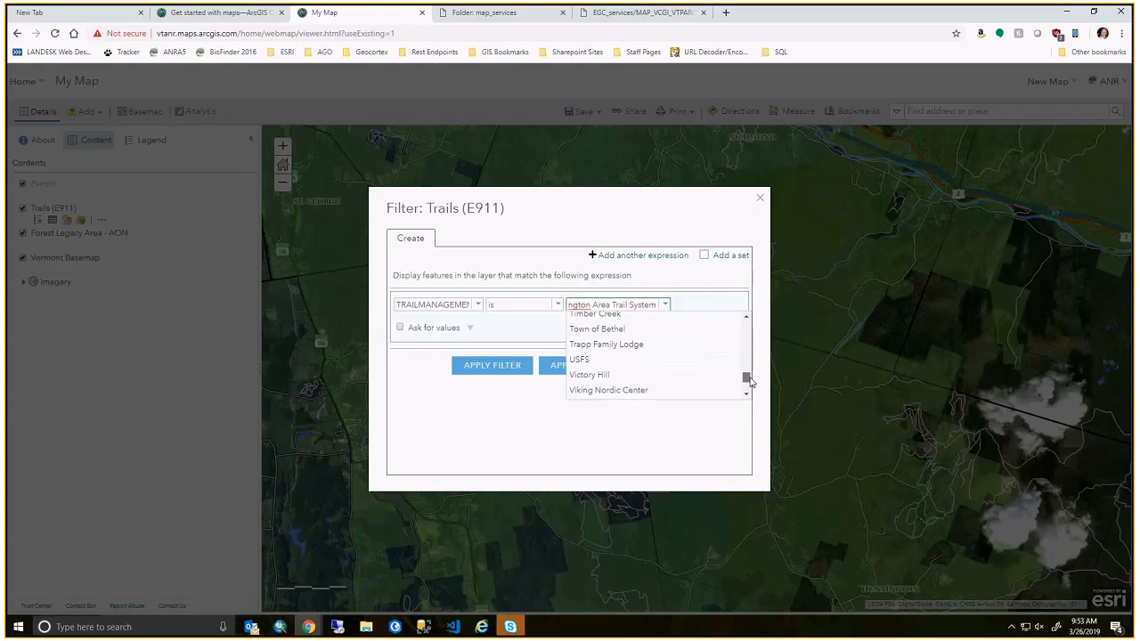
pyautogui.moveTo(749, 379); pyautogui.dragTo(746, 329)
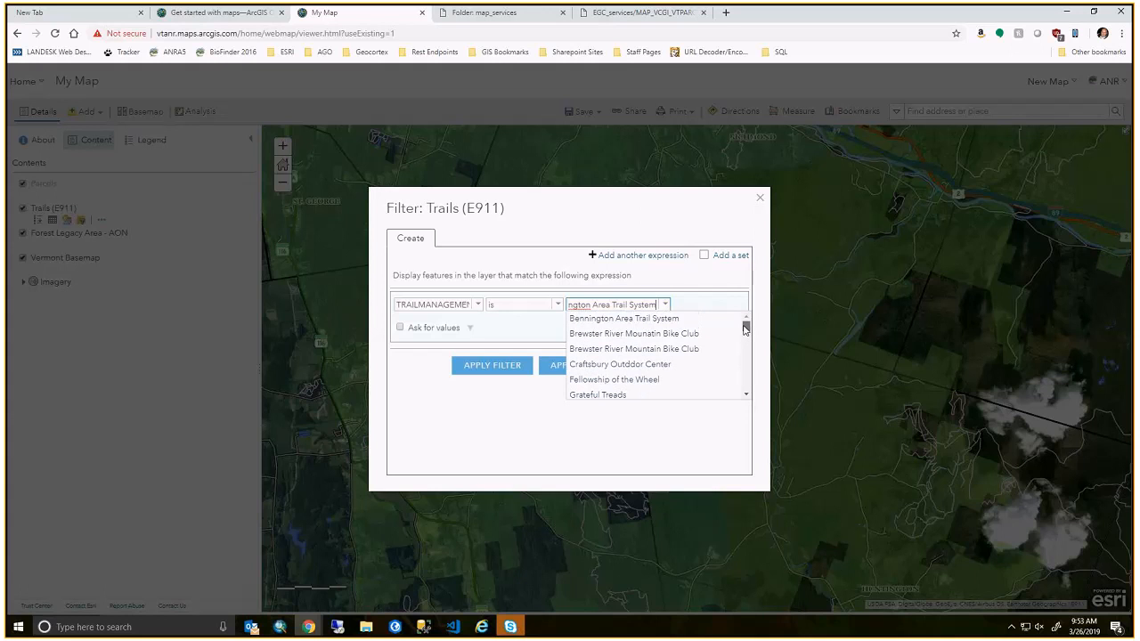
pyautogui.click(665, 305)
# Switch the filter expression to the TRAILSYSTEM field with unique values and look through the available trail systems.
pyautogui.click(477, 307)
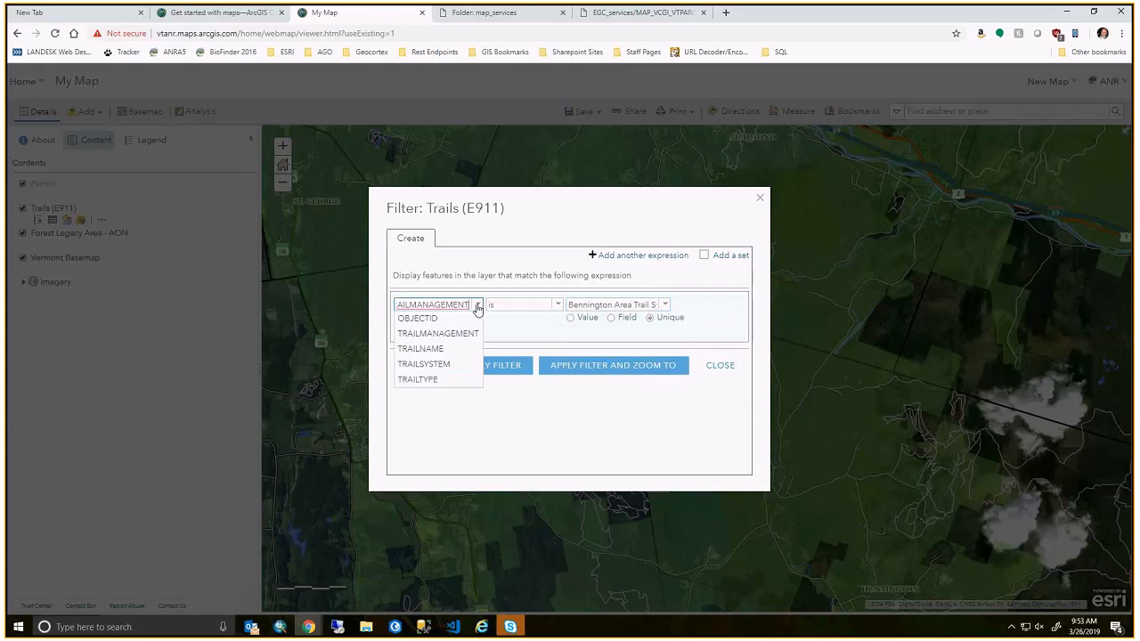
pyautogui.click(445, 363)
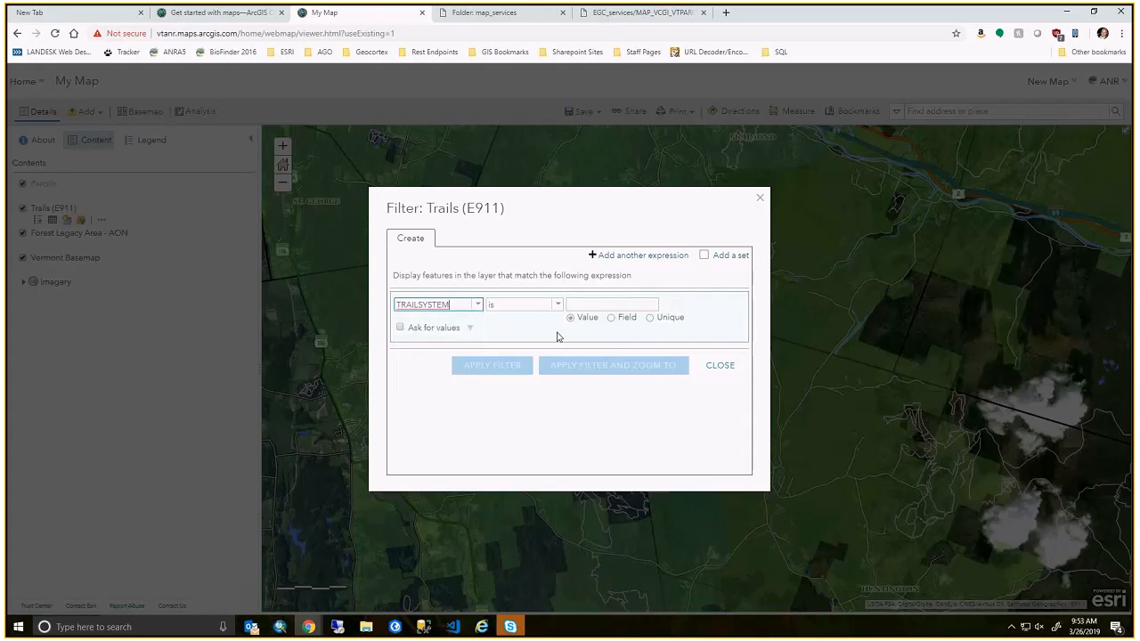
pyautogui.click(658, 304)
pyautogui.click(651, 318)
pyautogui.click(665, 305)
pyautogui.moveTo(746, 326)
pyautogui.mouseDown()
pyautogui.moveTo(746, 385)
pyautogui.moveTo(753, 322)
pyautogui.moveTo(754, 336)
pyautogui.mouseUp()
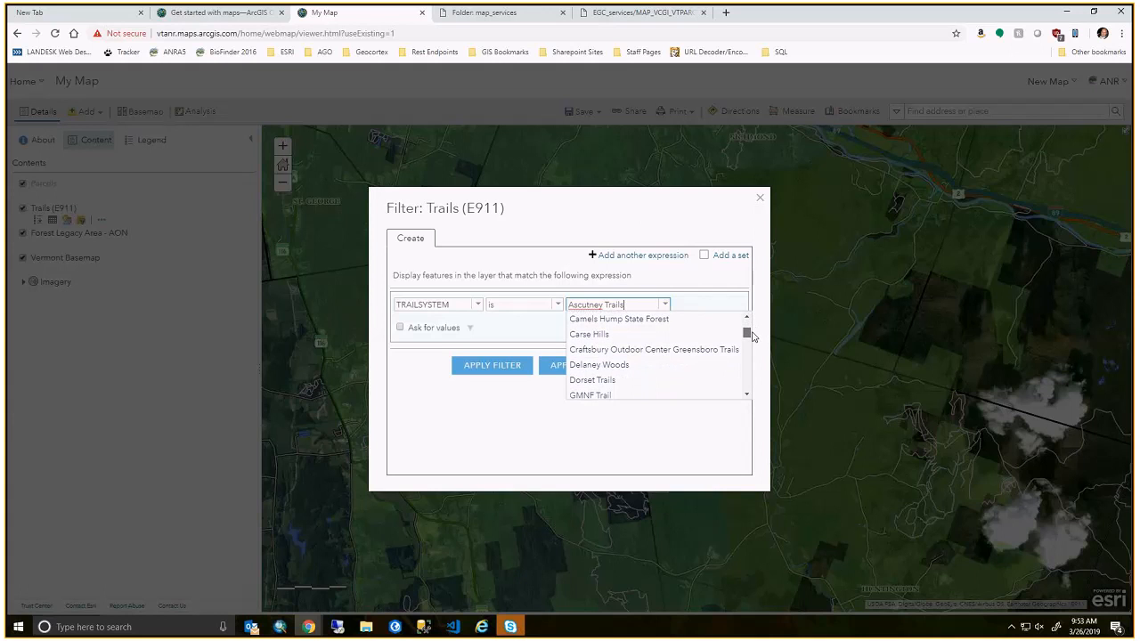
# Switch the filter expression to the TRAILTYPE field and view its unique values.
pyautogui.click(478, 305)
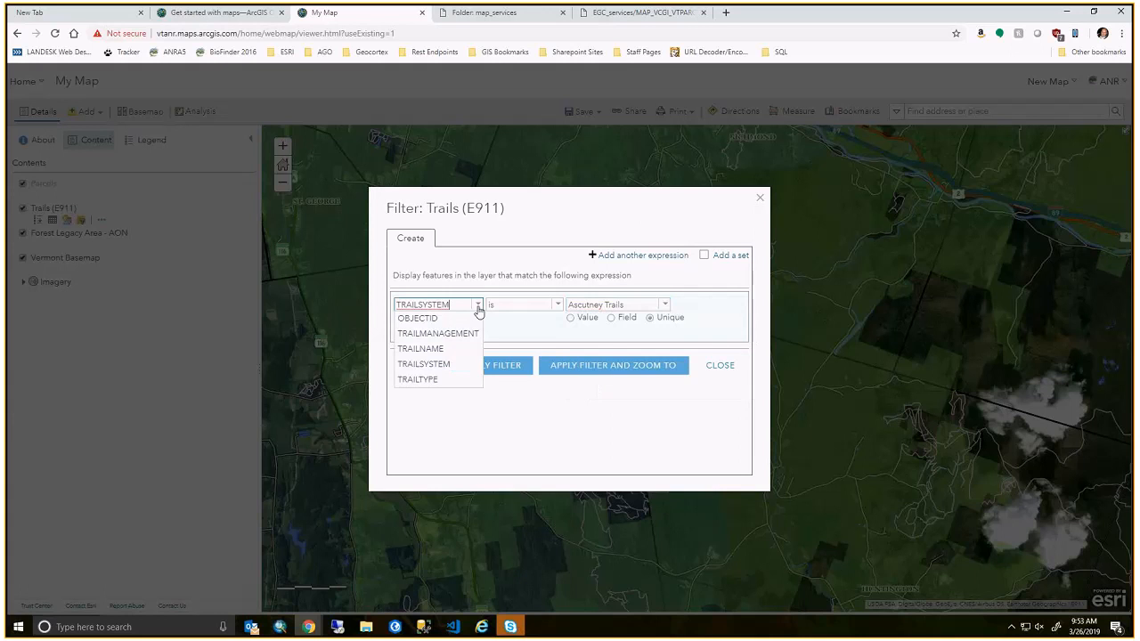
pyautogui.click(438, 380)
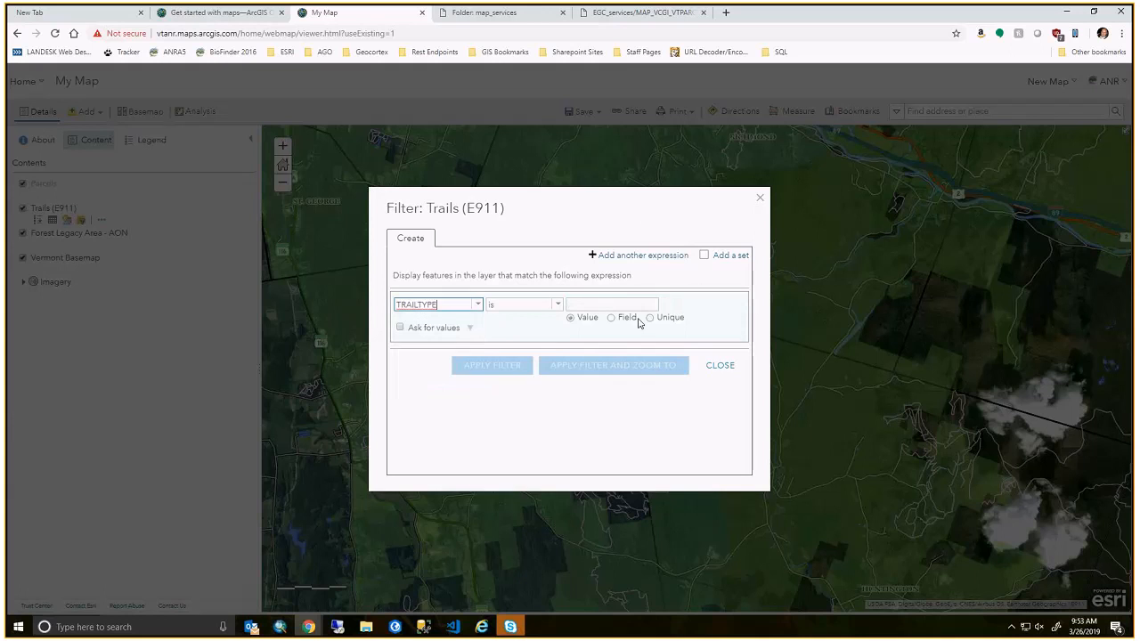
pyautogui.click(635, 305)
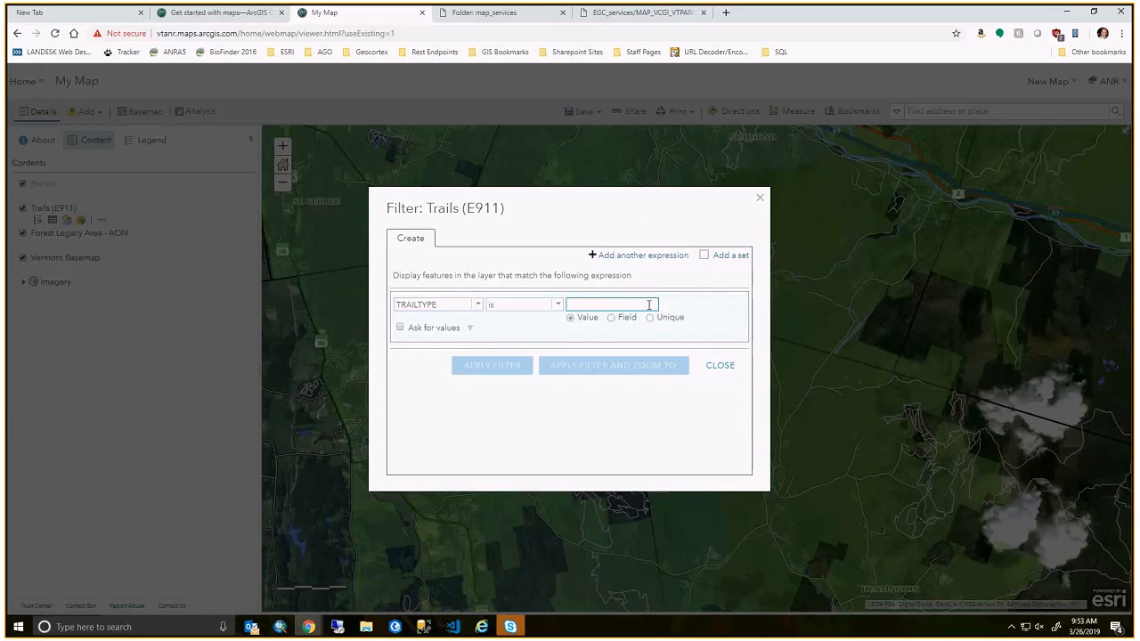
pyautogui.click(650, 317)
pyautogui.click(664, 305)
pyautogui.click(665, 307)
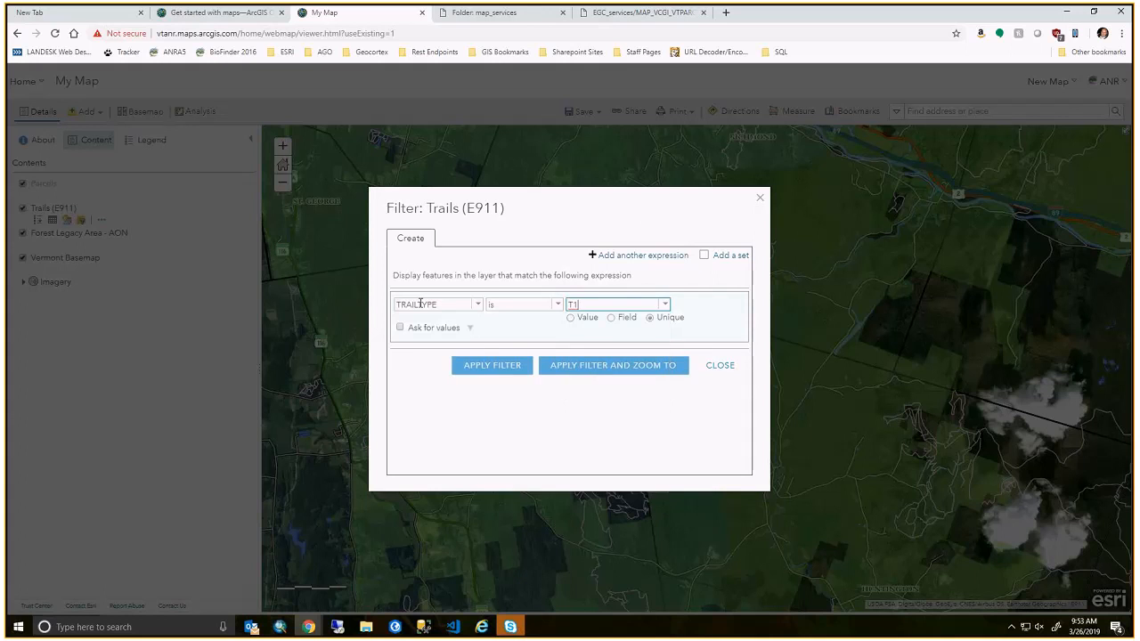
# Switch the filter expression to the TRAILNAME field and request its unique values.
pyautogui.click(477, 306)
pyautogui.click(446, 350)
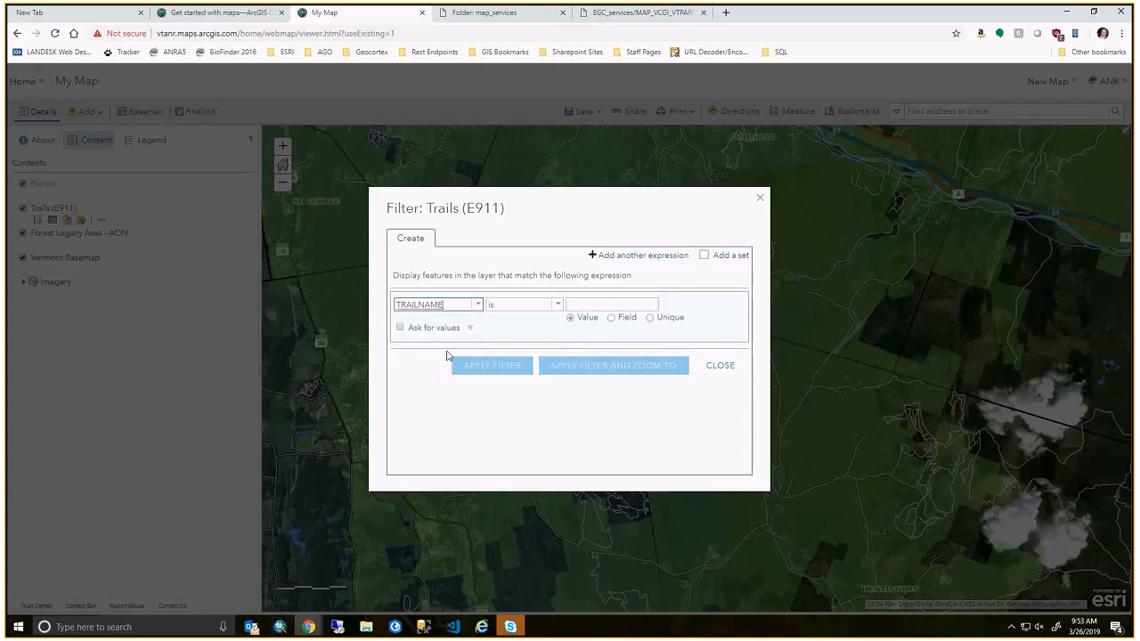
pyautogui.click(651, 317)
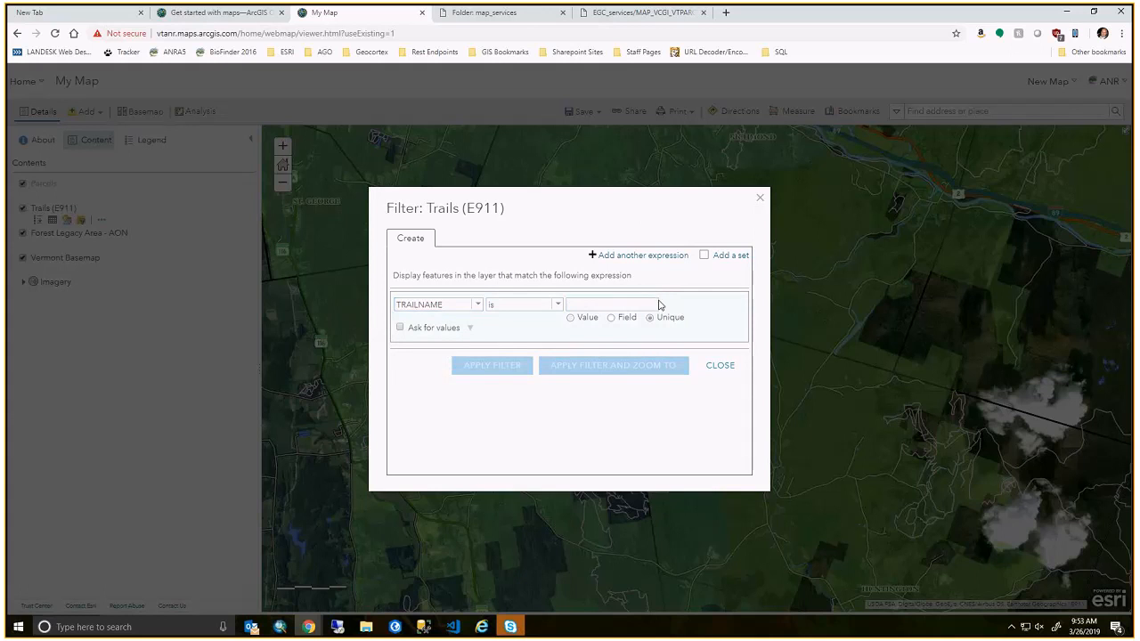
pyautogui.click(656, 372)
# Filter the Trails (E911) layer to features whose TRAILMANAGEMENT is Fellowship of the Wheel and view the filtered trails on the map.
pyautogui.click(477, 304)
pyautogui.click(472, 335)
pyautogui.click(651, 317)
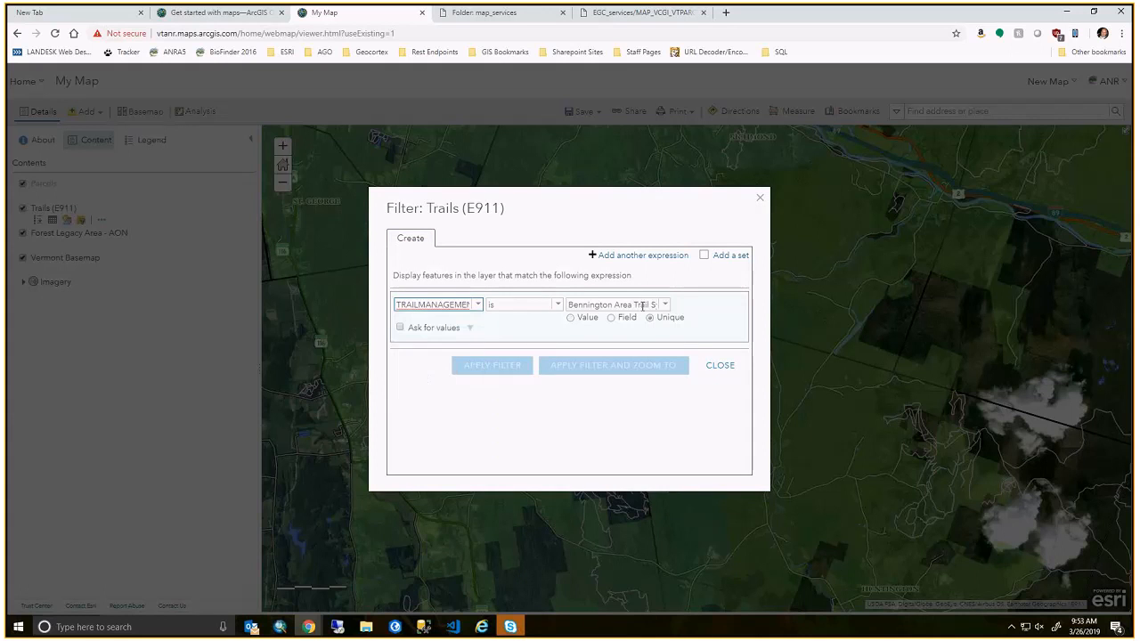
pyautogui.click(665, 305)
pyautogui.scroll(-2, 648, 339)
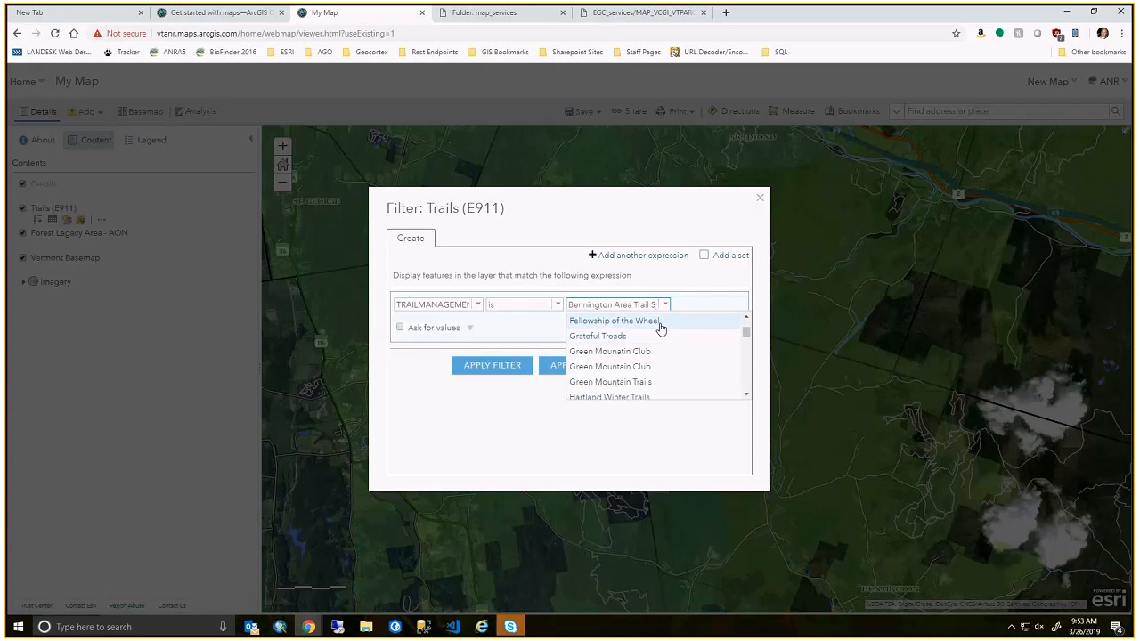
pyautogui.click(661, 322)
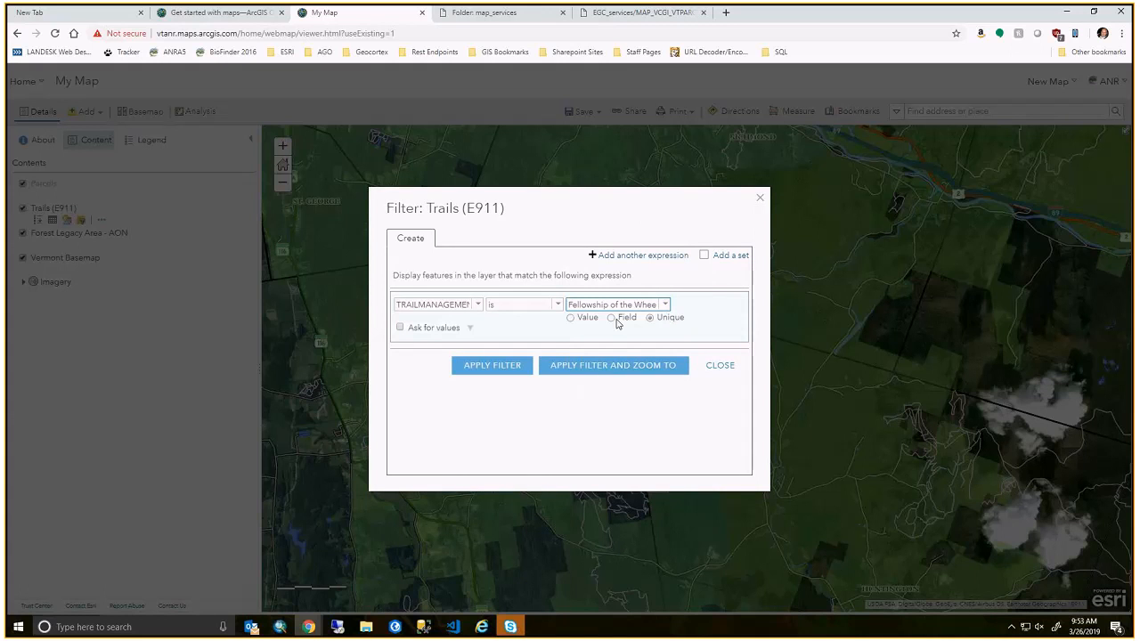
pyautogui.click(480, 372)
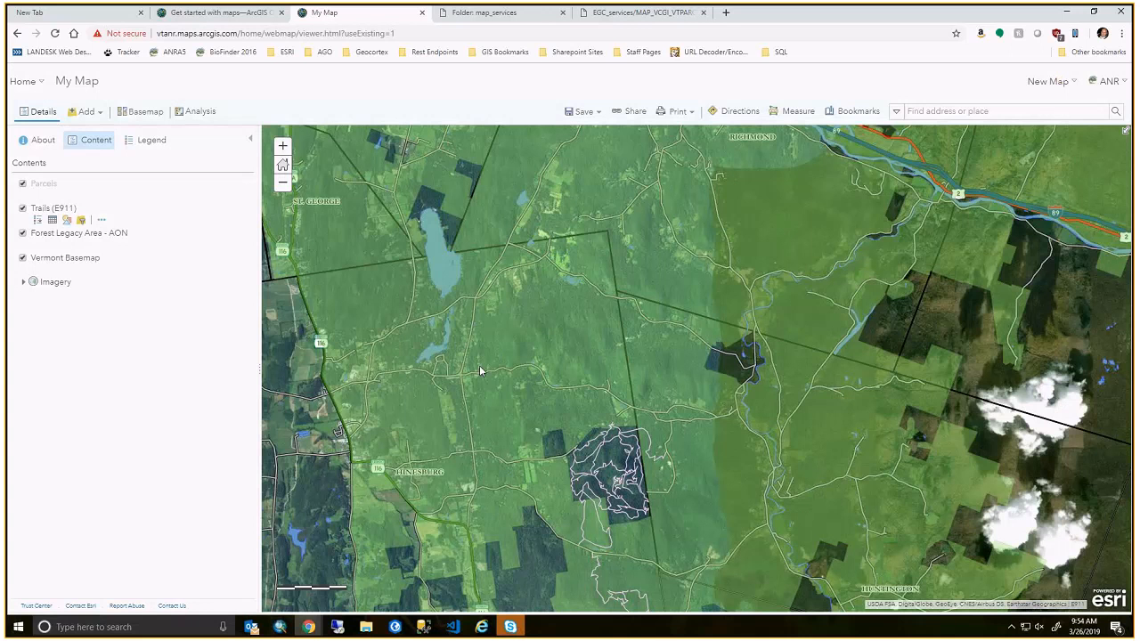
pyautogui.moveTo(559, 529); pyautogui.dragTo(492, 355)
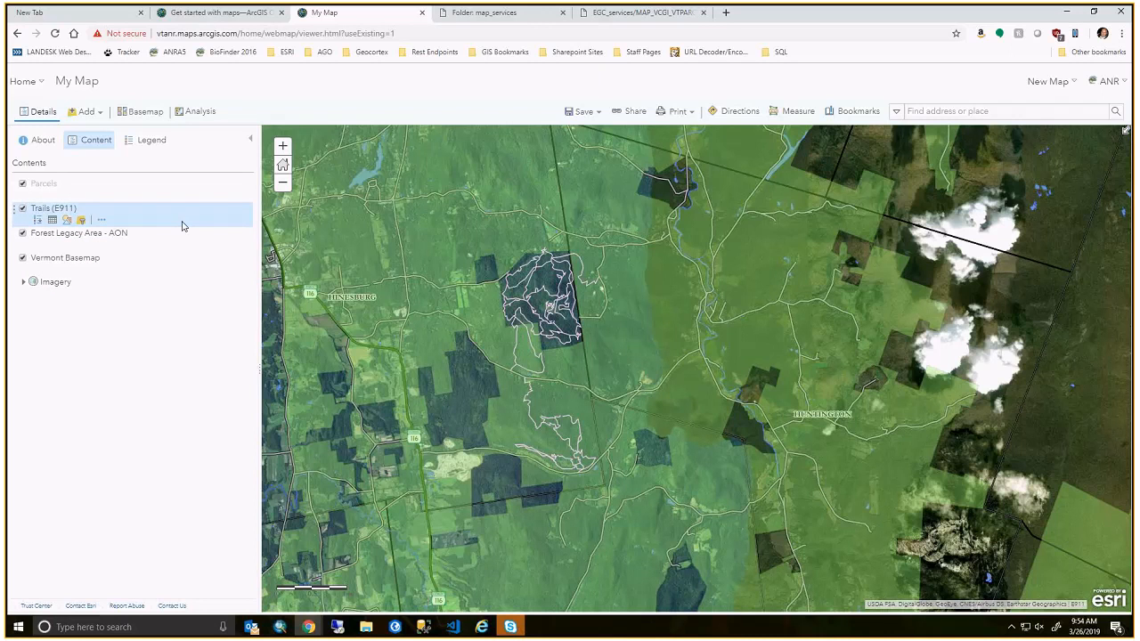
# Remove the Trails (E911) layer from the map.
pyautogui.click(101, 220)
pyautogui.click(50, 350)
pyautogui.click(101, 219)
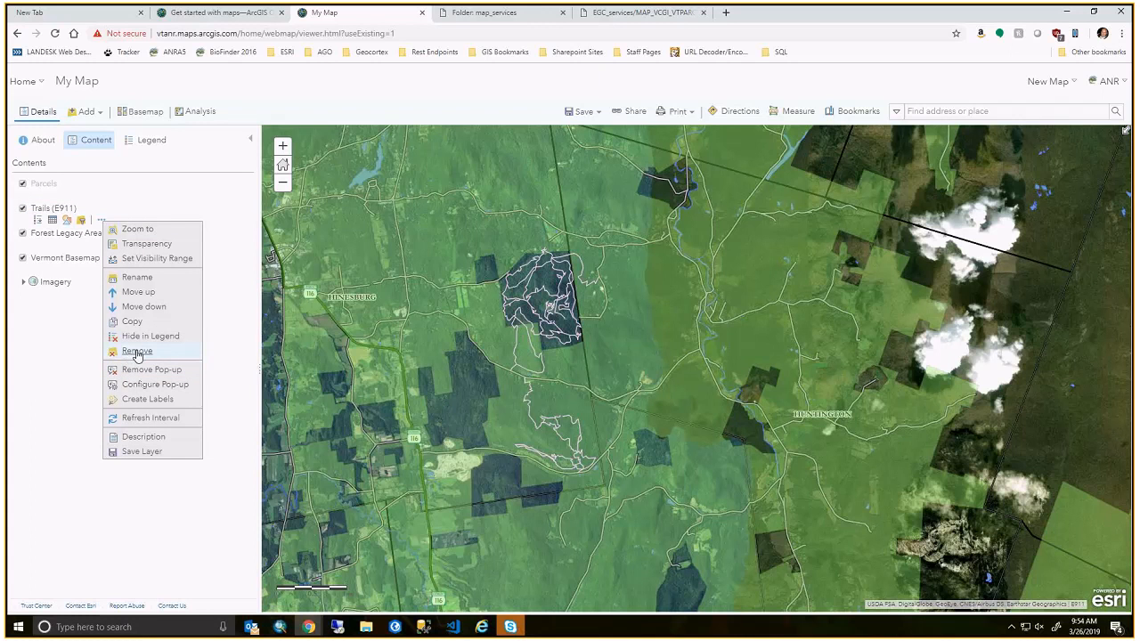
pyautogui.click(137, 352)
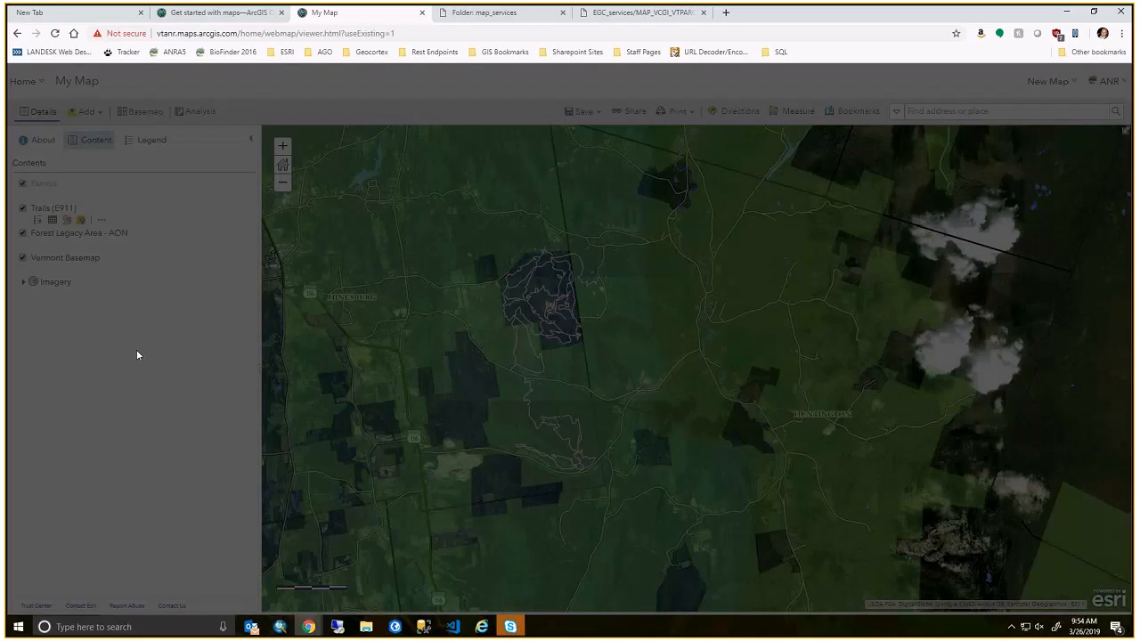
pyautogui.click(559, 379)
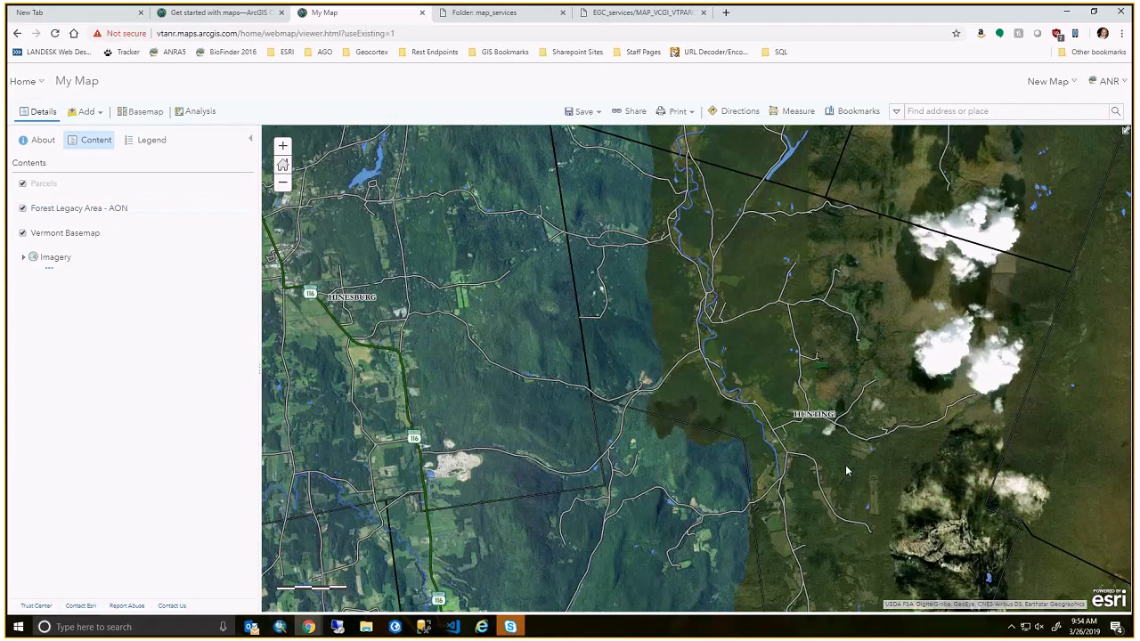
# Start saving the map as a new item titled "Forest Legacy Area - AON".
pyautogui.scroll(-2, 846, 468)
pyautogui.moveTo(846, 467); pyautogui.dragTo(616, 373)
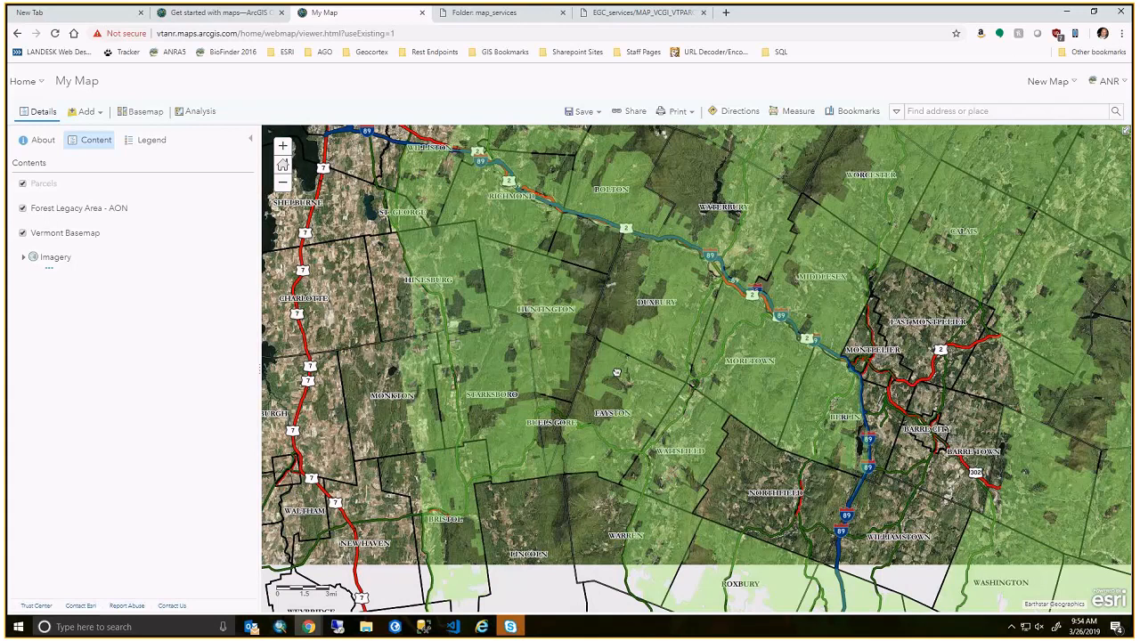
pyautogui.scroll(-3, 616, 372)
pyautogui.moveTo(664, 398); pyautogui.dragTo(654, 348)
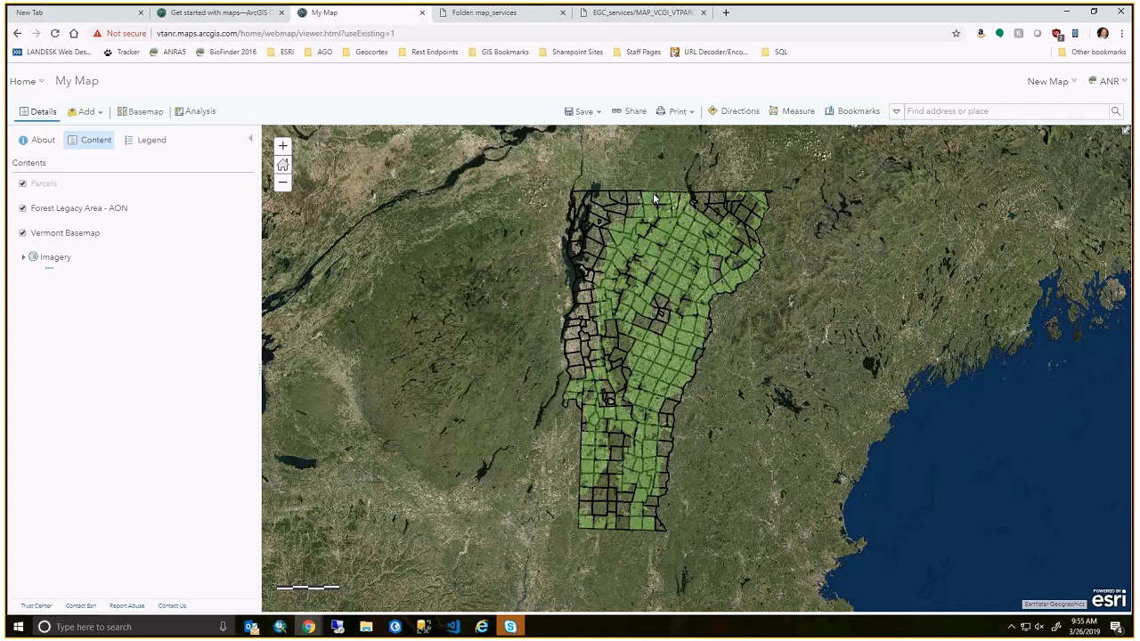
pyautogui.click(584, 112)
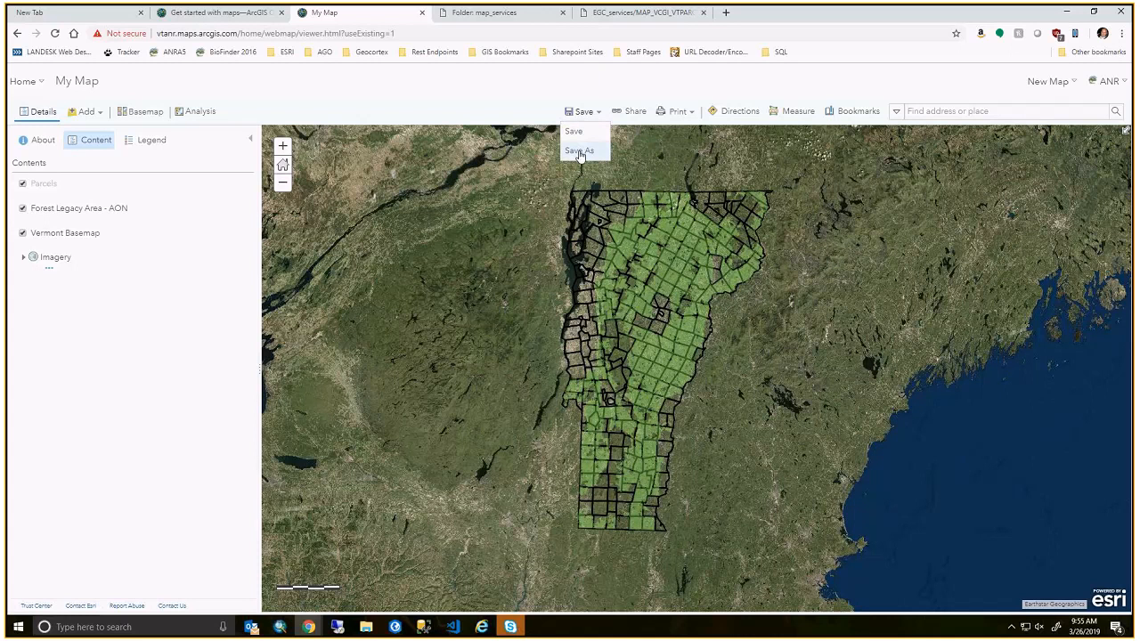
pyautogui.click(579, 151)
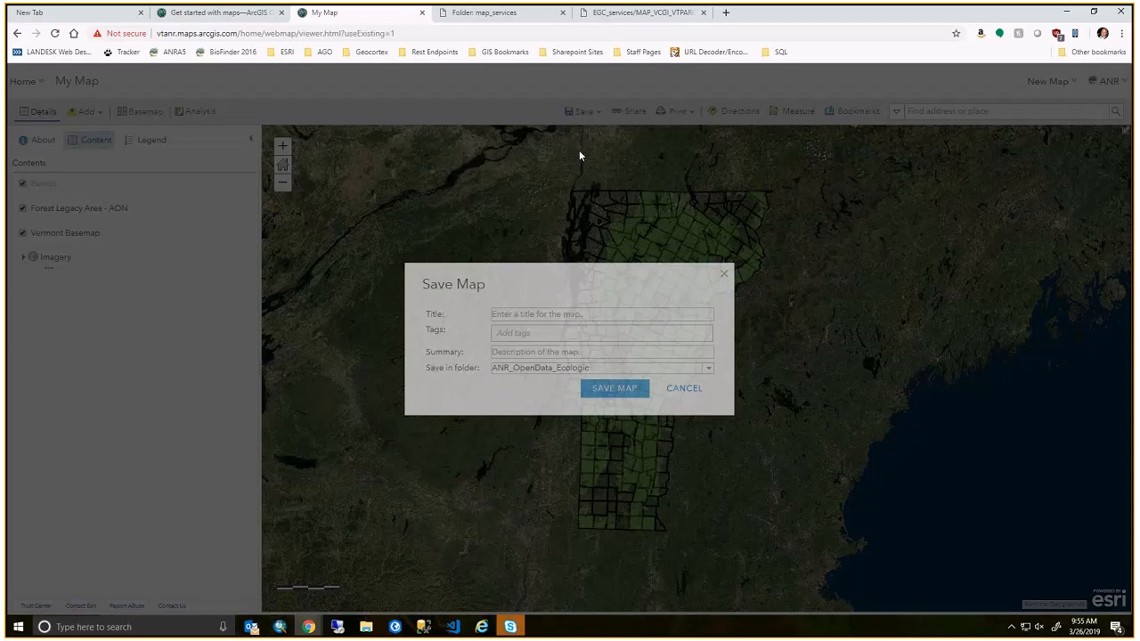
pyautogui.write('F')
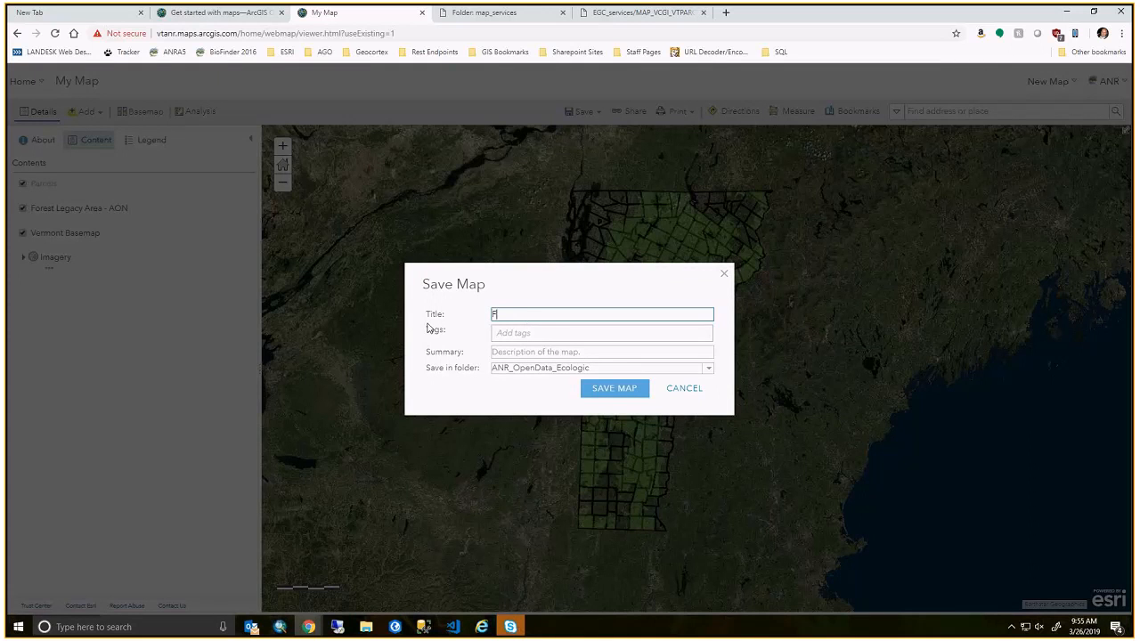
pyautogui.write('orest Legacy Area - AON')
pyautogui.press('Tab')
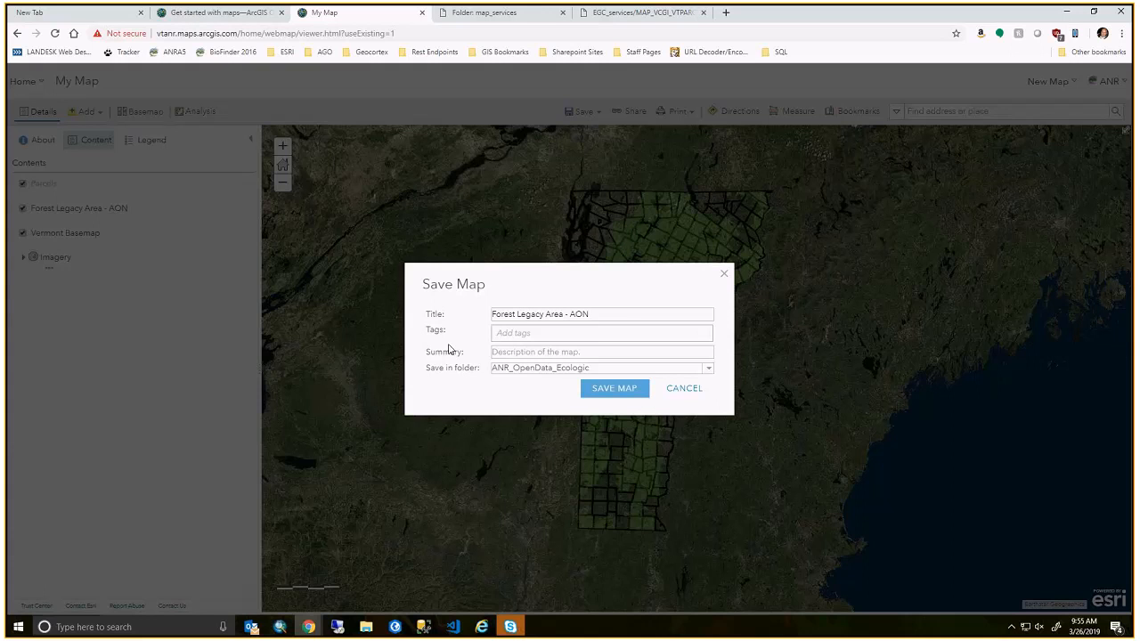
# Add the tags FPR, Program, Lands and Boundaries to the map being saved.
pyautogui.write('FPR')
pyautogui.press('Return')
pyautogui.write('Program')
pyautogui.press('Return')
pyautogui.write('Lands')
pyautogui.press('Return')
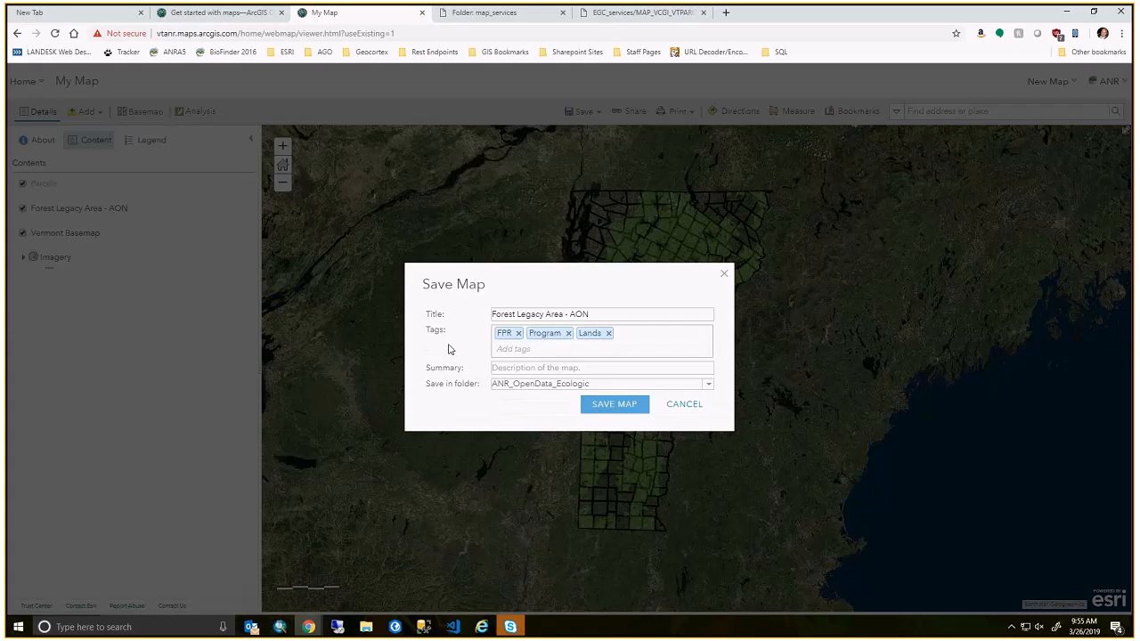
pyautogui.write('Boundare')
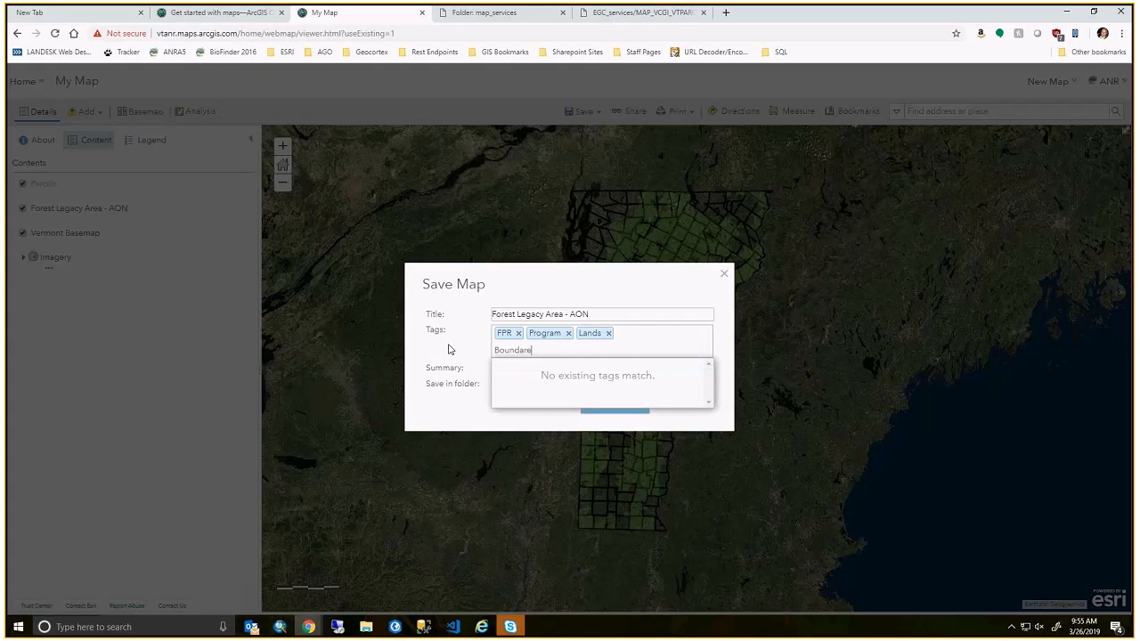
pyautogui.press('BackSpace')
pyautogui.write('ies')
pyautogui.press('Return')
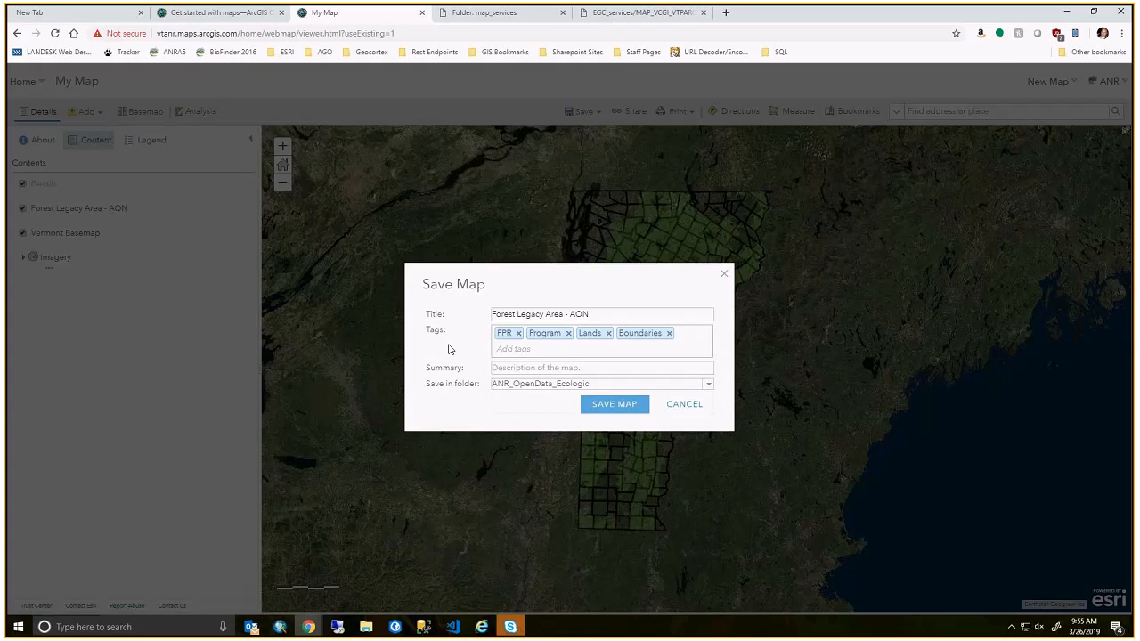
# Enter the map summary "Forest Legacy Area for Forest Legacy Program Elibigibility".
pyautogui.click(530, 368)
pyautogui.write('Fo')
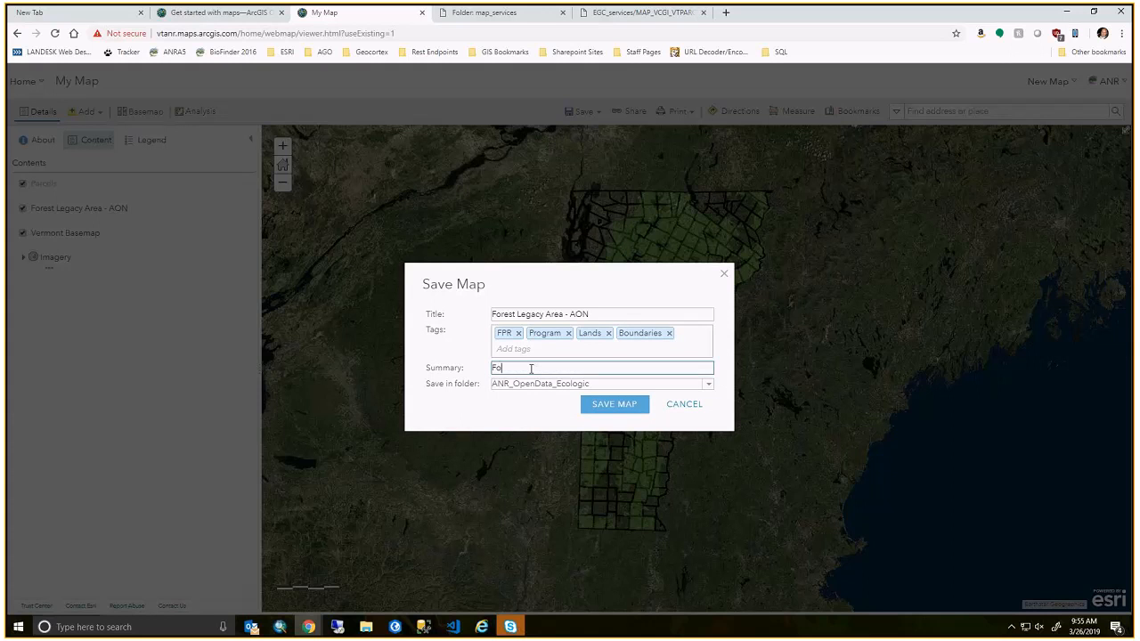
pyautogui.write('rest Legacy Area for Forest Legacy Program Elibigibility')
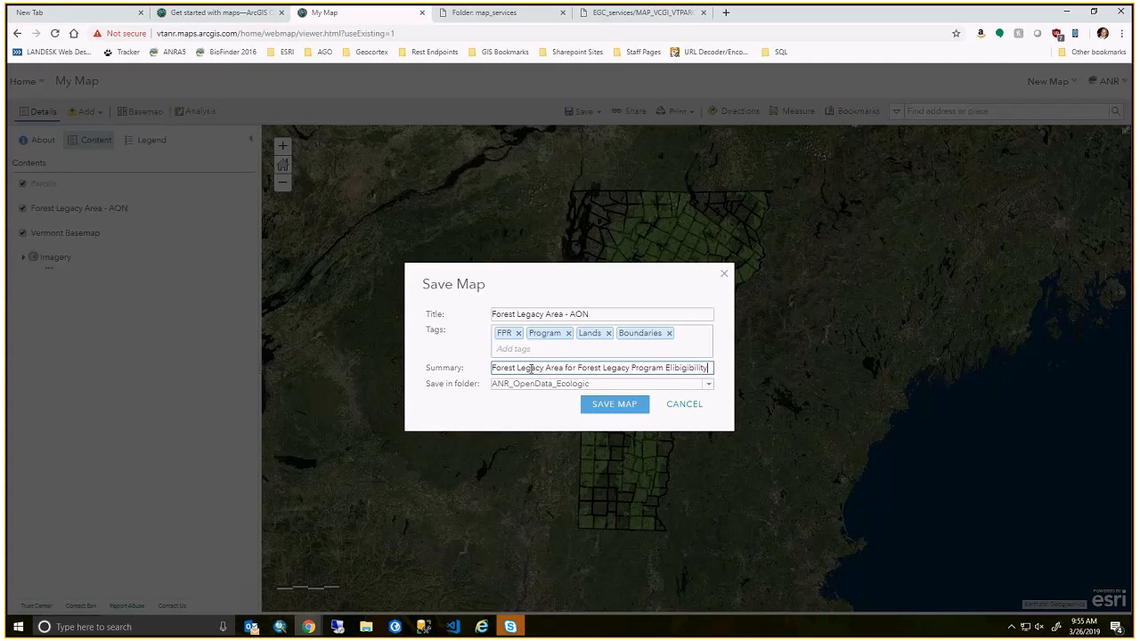
# Correct the last word of the summary to "Eligibility" and save the map in the ANR_OpenData_Ecologic folder.
pyautogui.press('BackSpace')
pyautogui.press('BackSpace')
pyautogui.press('BackSpace')
pyautogui.press('BackSpace')
pyautogui.press('BackSpace')
pyautogui.press('BackSpace')
pyautogui.press('BackSpace')
pyautogui.press('BackSpace')
pyautogui.press('BackSpace')
pyautogui.write('gibility')
pyautogui.click(657, 385)
pyautogui.click(657, 384)
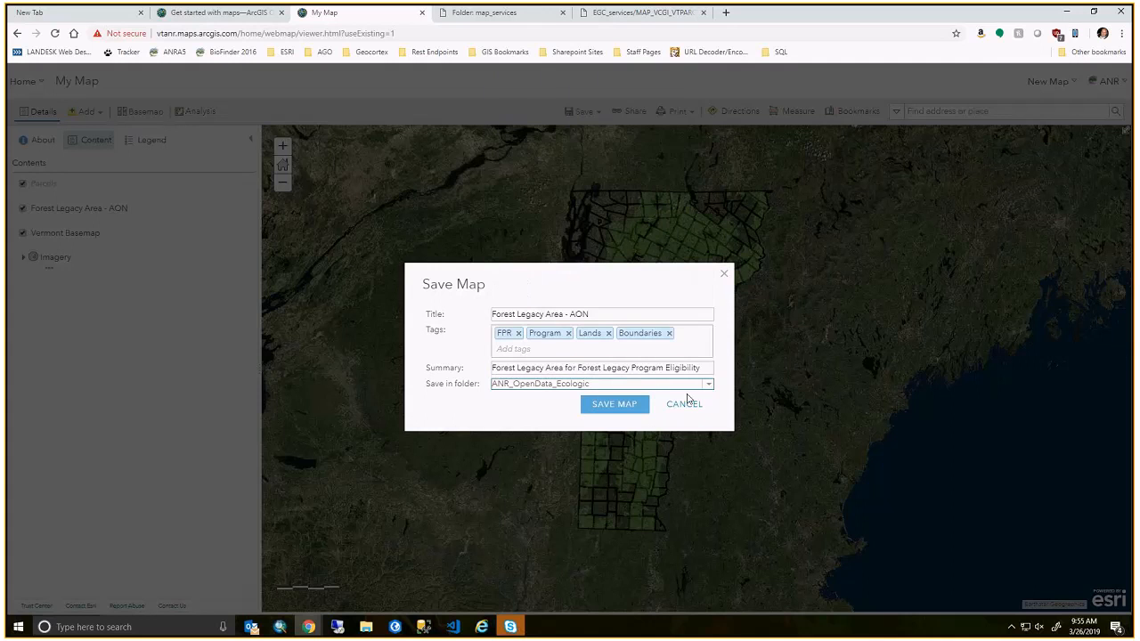
pyautogui.click(611, 407)
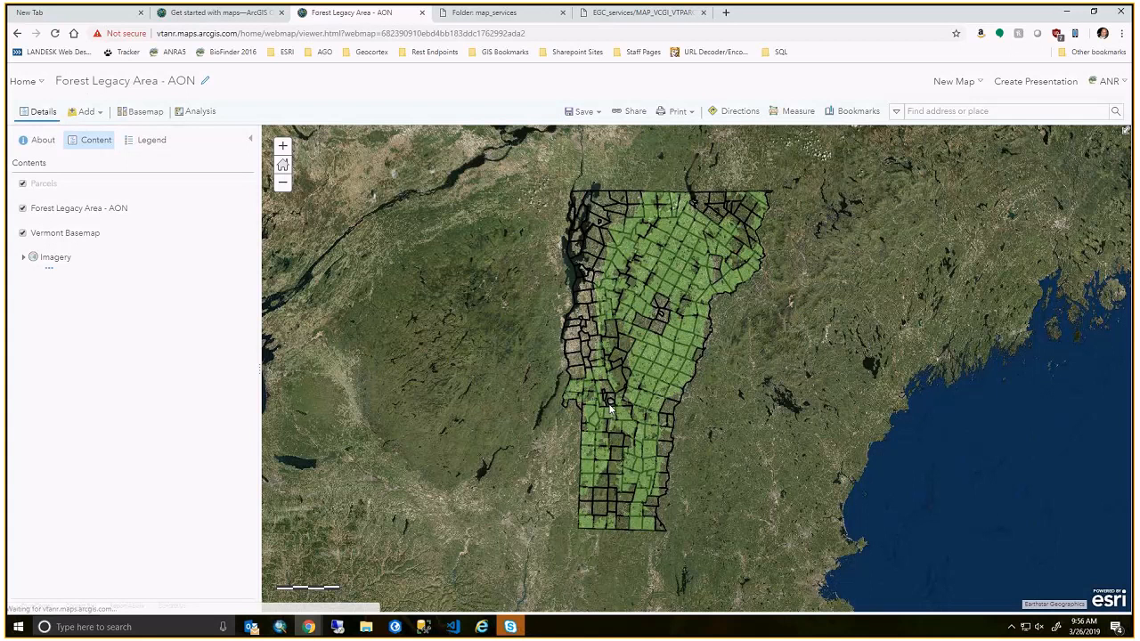
# Copy the saved map's web address and open it in Internet Explorer to test access without signing in.
pyautogui.click(495, 33)
pyautogui.rightClick(494, 33)
pyautogui.click(524, 76)
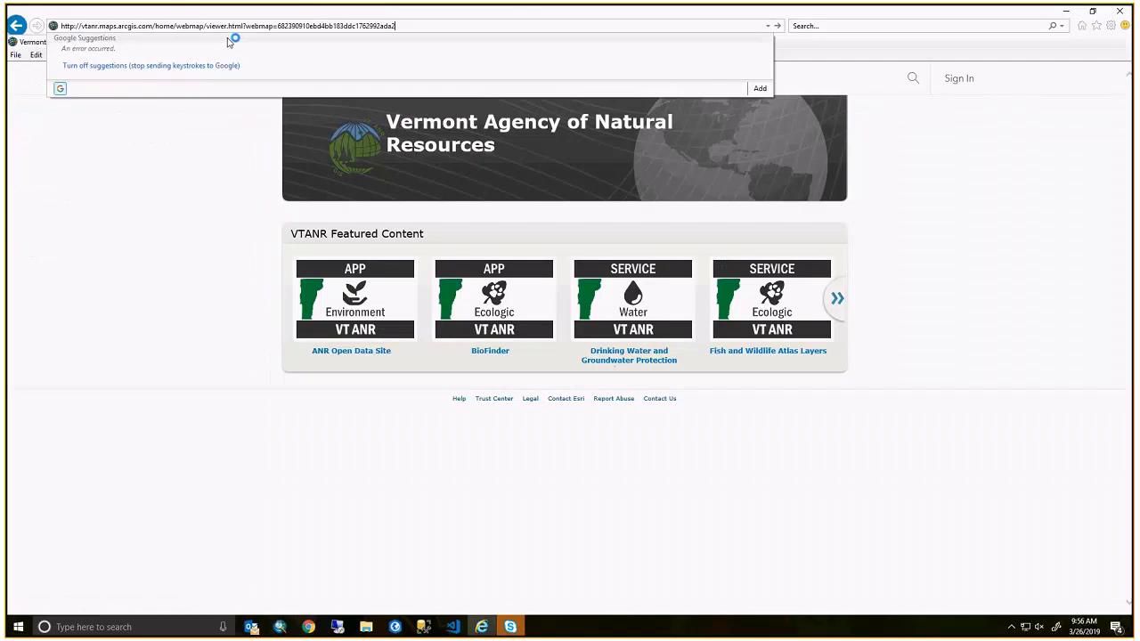
pyautogui.press('Return')
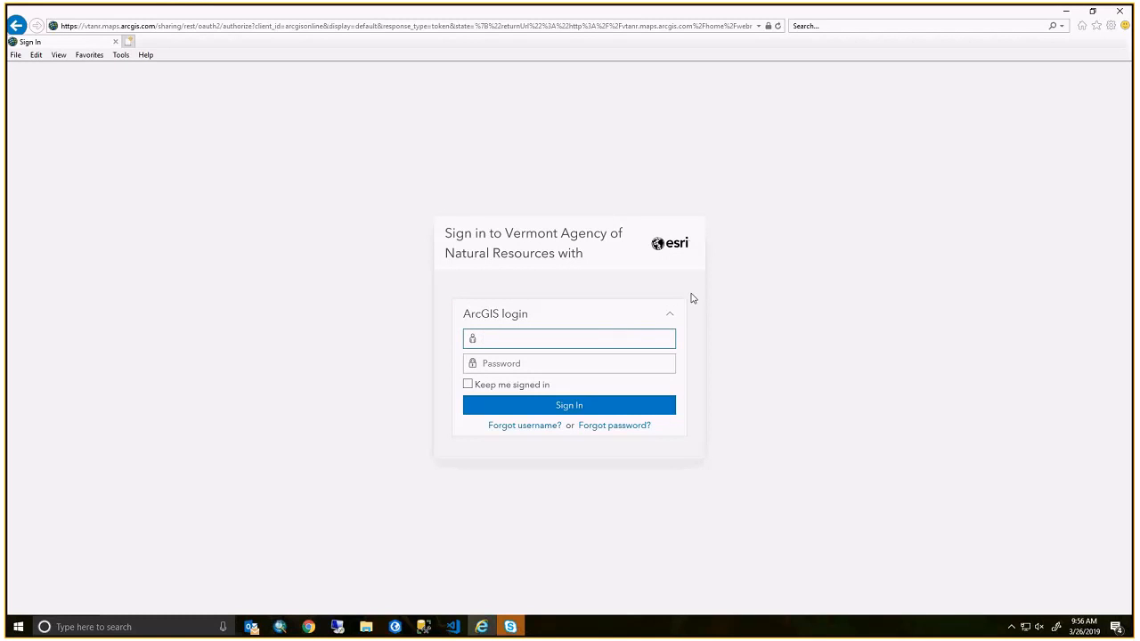
# Switch back to Chrome, share the map with Everyone (public), and copy its short link.
pyautogui.moveTo(320, 629)
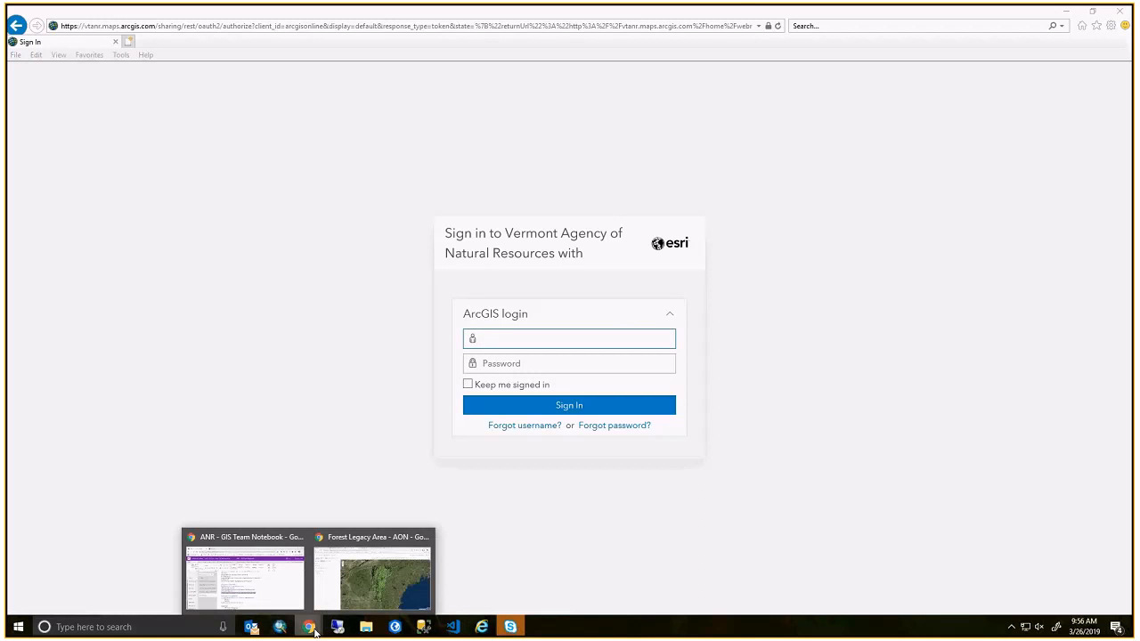
pyautogui.click(335, 575)
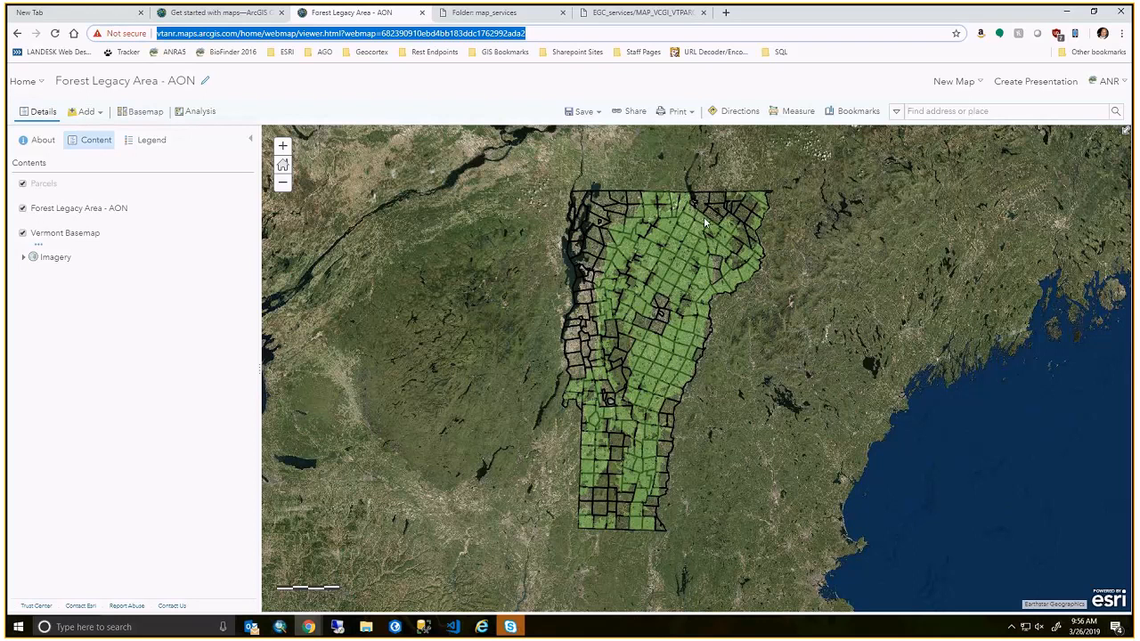
pyautogui.click(632, 114)
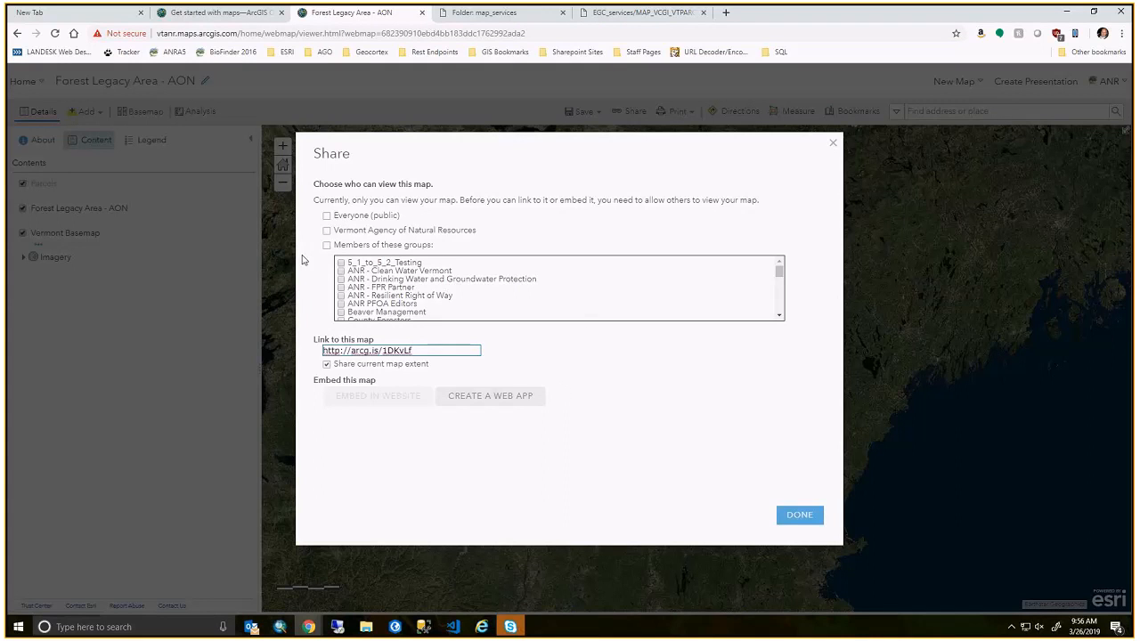
pyautogui.click(326, 217)
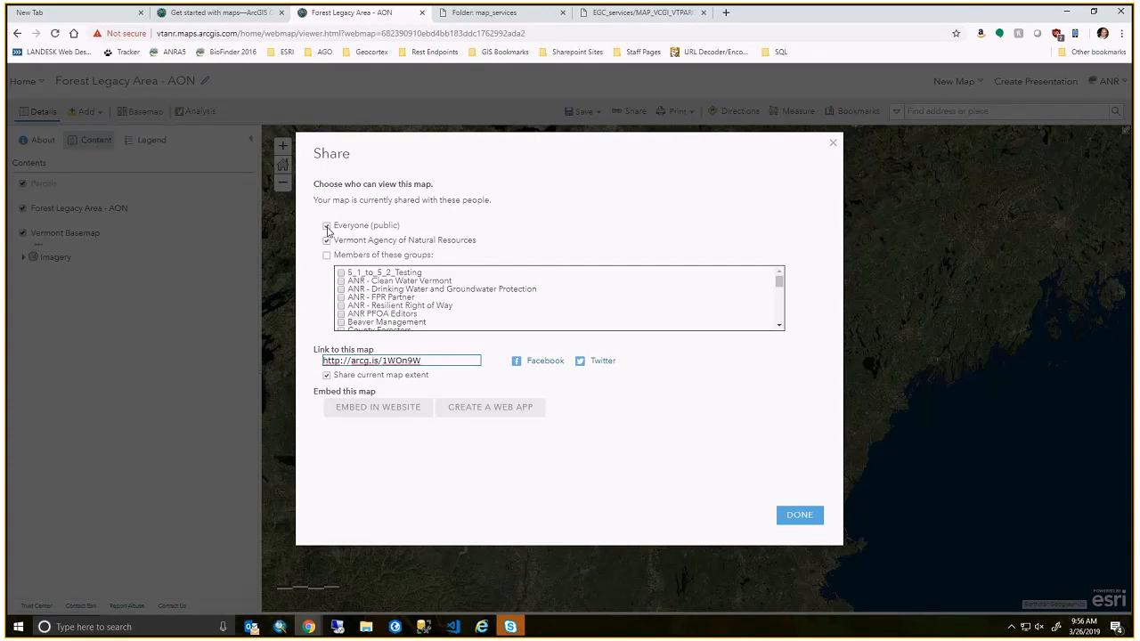
pyautogui.click(396, 362)
pyautogui.moveTo(467, 358); pyautogui.dragTo(230, 361)
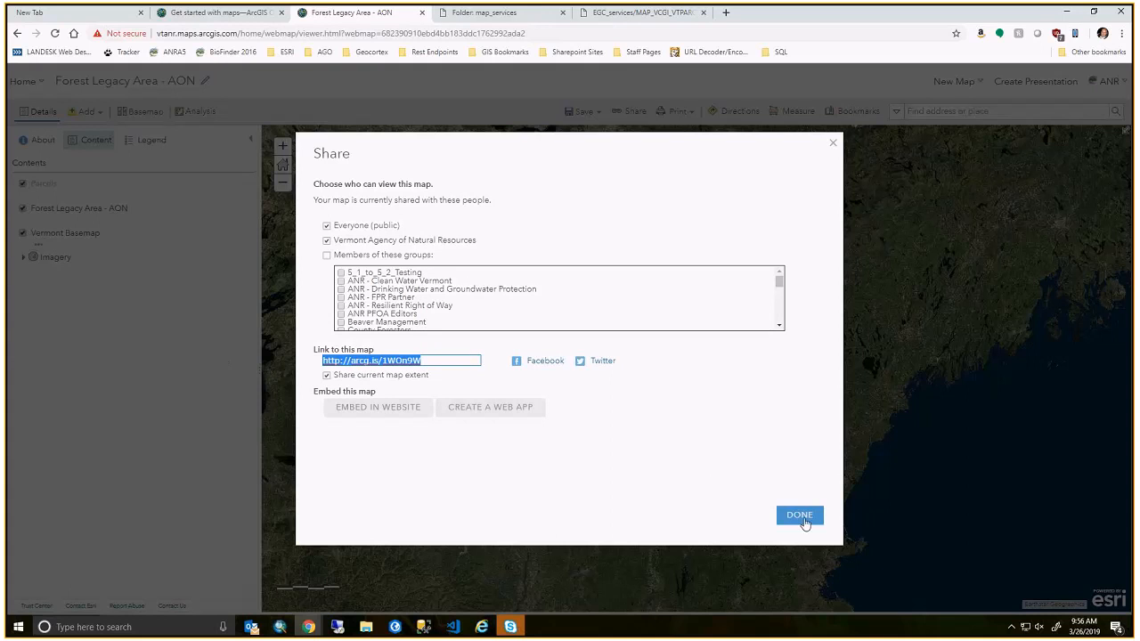
pyautogui.click(789, 511)
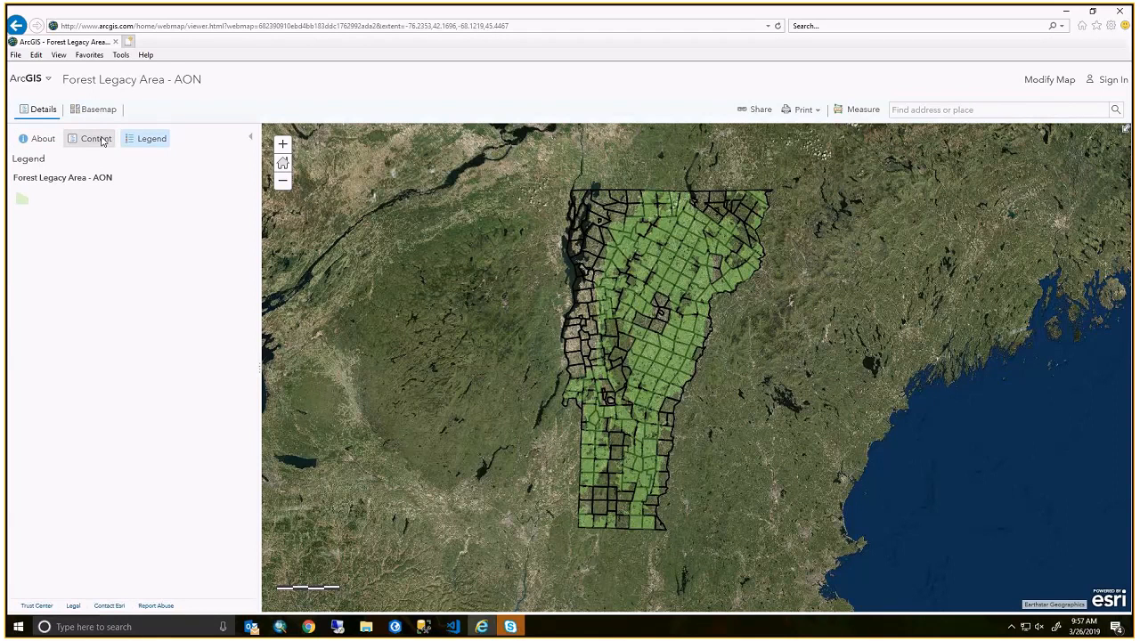
# Examine the shared map's layer contents in Internet Explorer at different scales and inspect a feature inside the Forest Legacy Area.
pyautogui.click(97, 139)
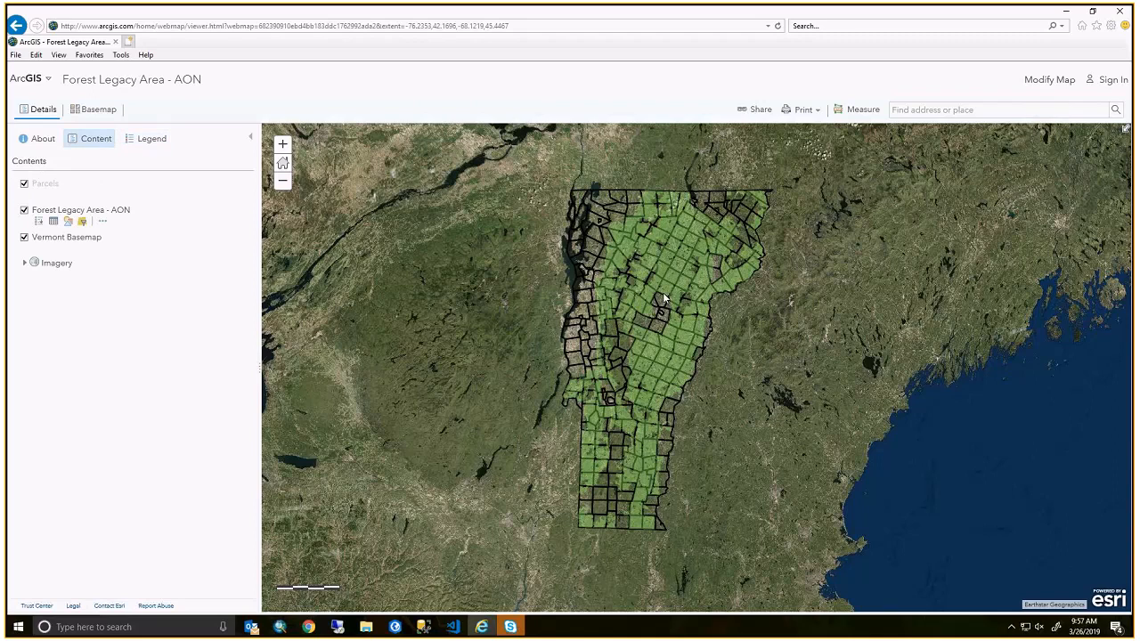
pyautogui.scroll(1, 663, 292)
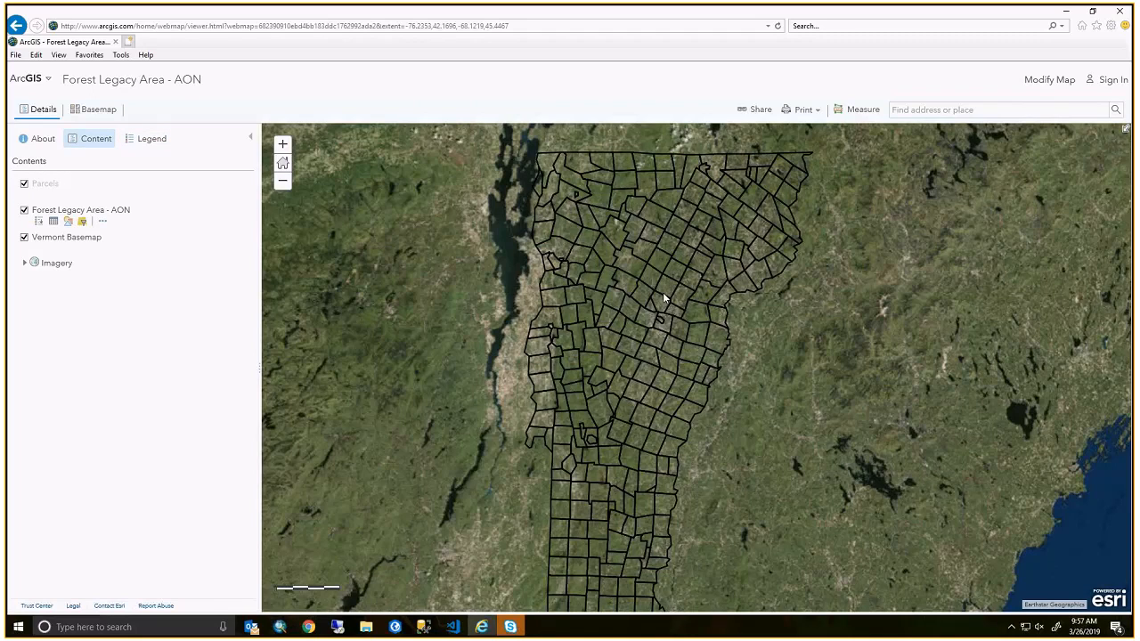
pyautogui.scroll(1, 663, 292)
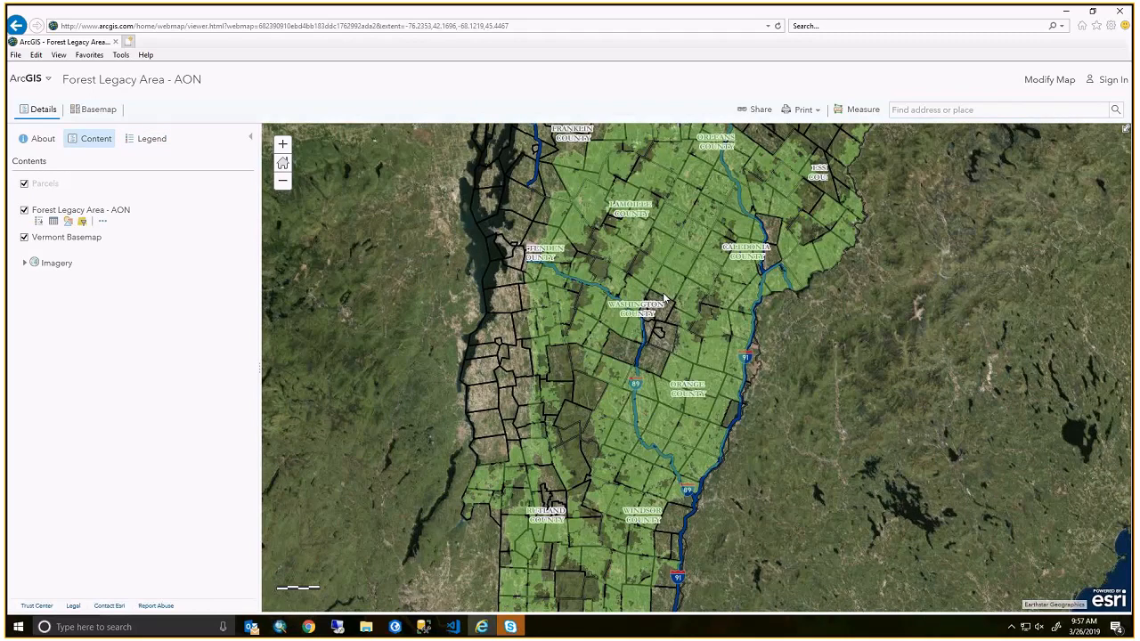
pyautogui.scroll(-1, 663, 298)
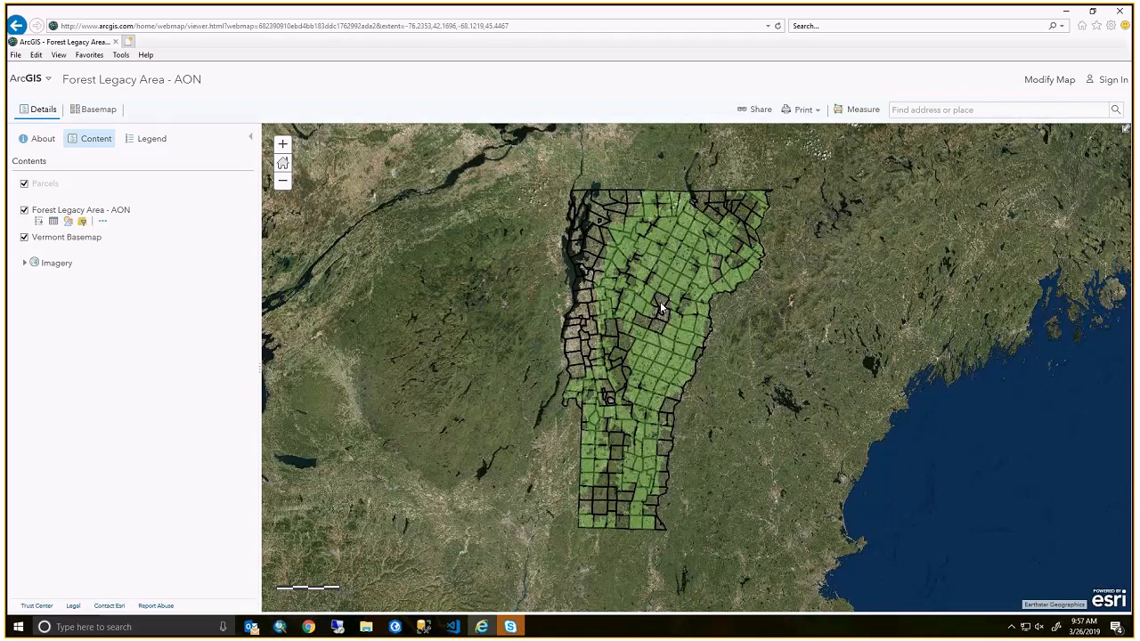
pyautogui.scroll(1, 660, 307)
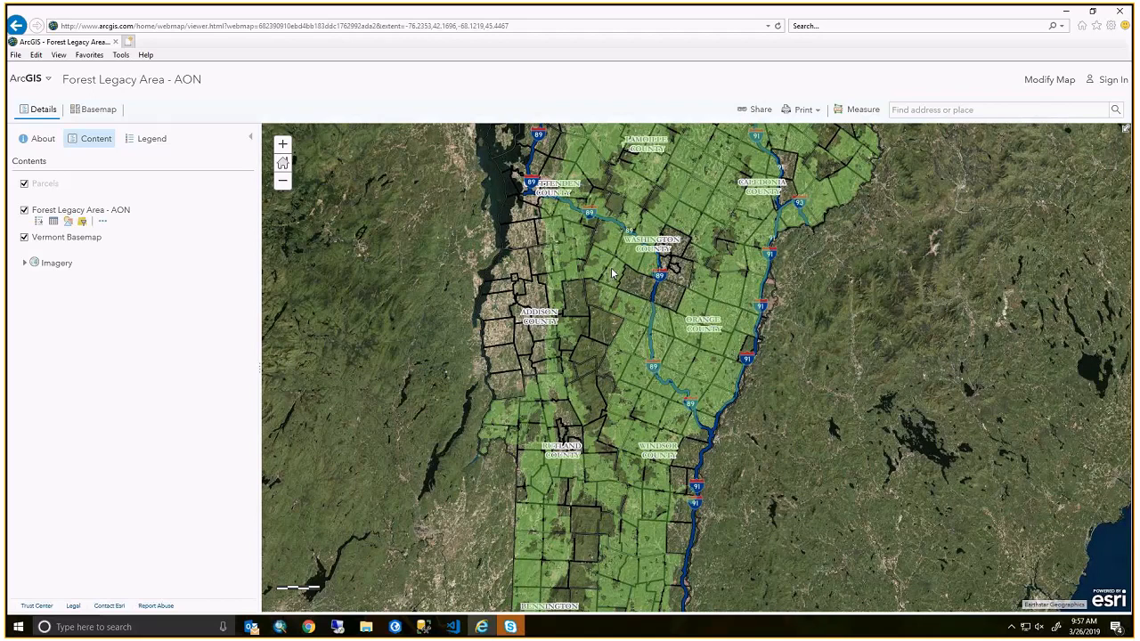
pyautogui.click(613, 275)
pyautogui.click(808, 206)
pyautogui.moveTo(512, 627)
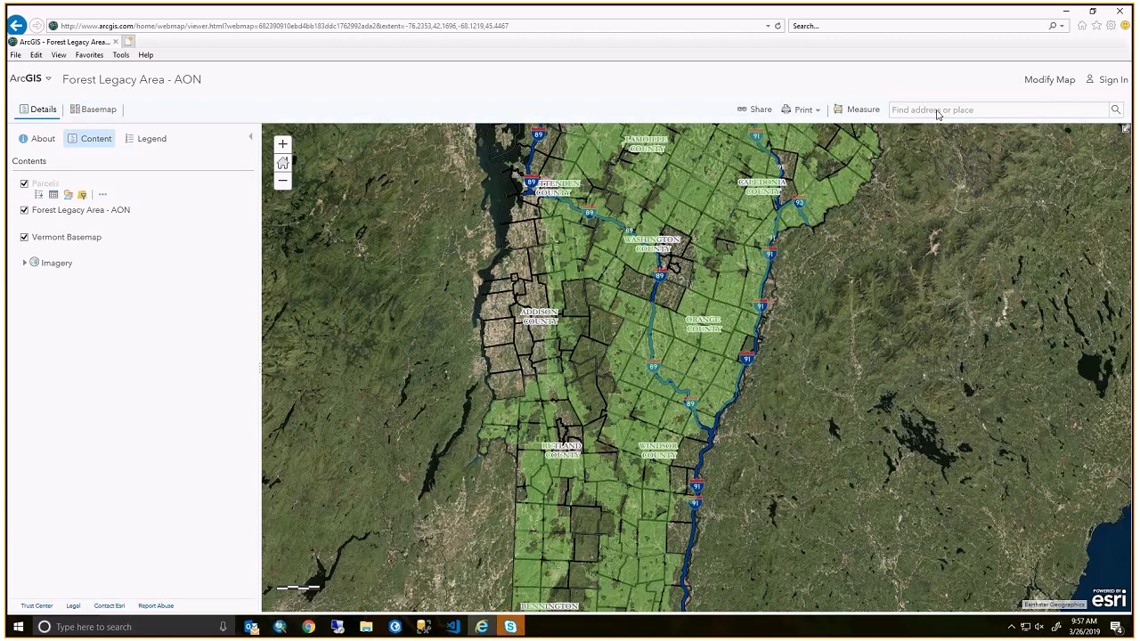
# Switch back to Chrome, open the options for embedding the map in a website, and set its height to 500.
pyautogui.moveTo(323, 630)
pyautogui.click(332, 605)
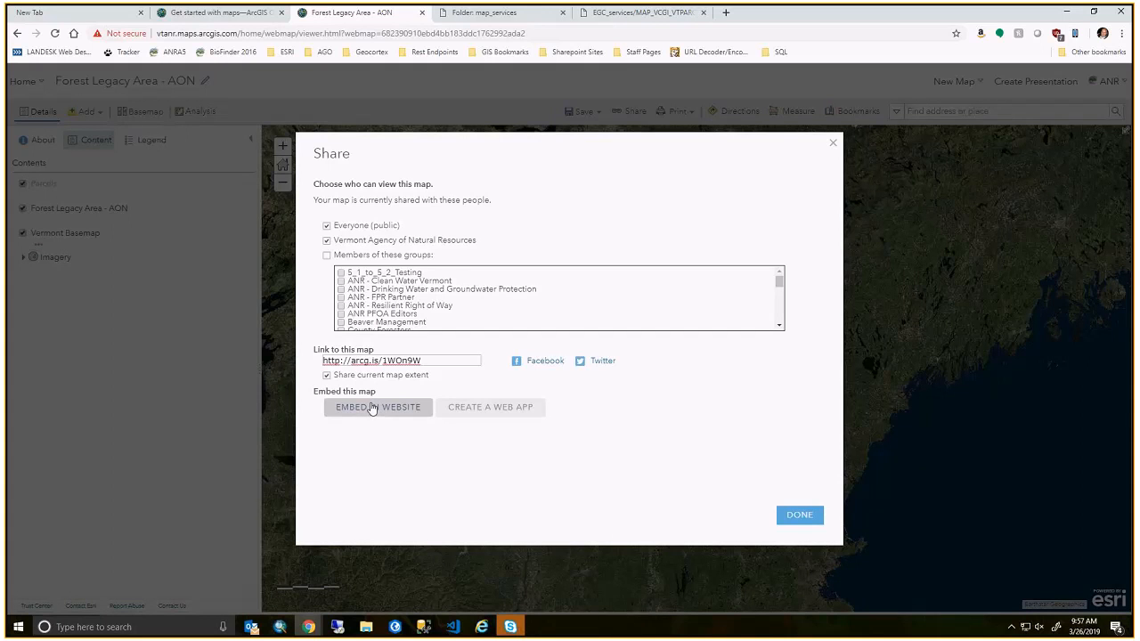
pyautogui.click(372, 407)
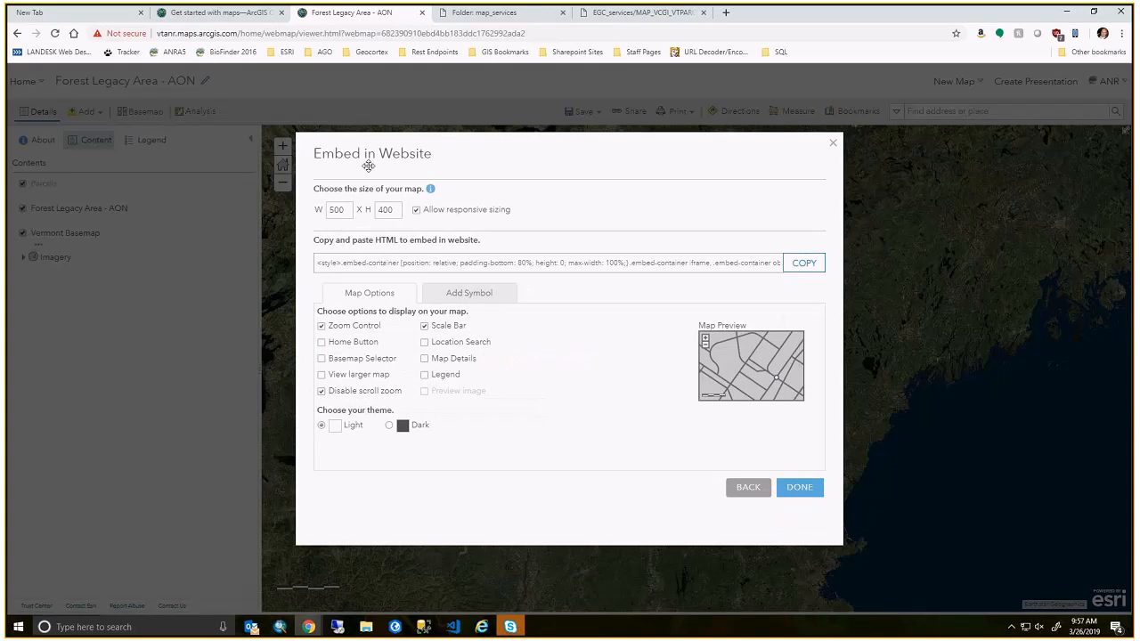
pyautogui.moveTo(348, 210); pyautogui.dragTo(272, 221)
pyautogui.press('Tab')
pyautogui.write('500')
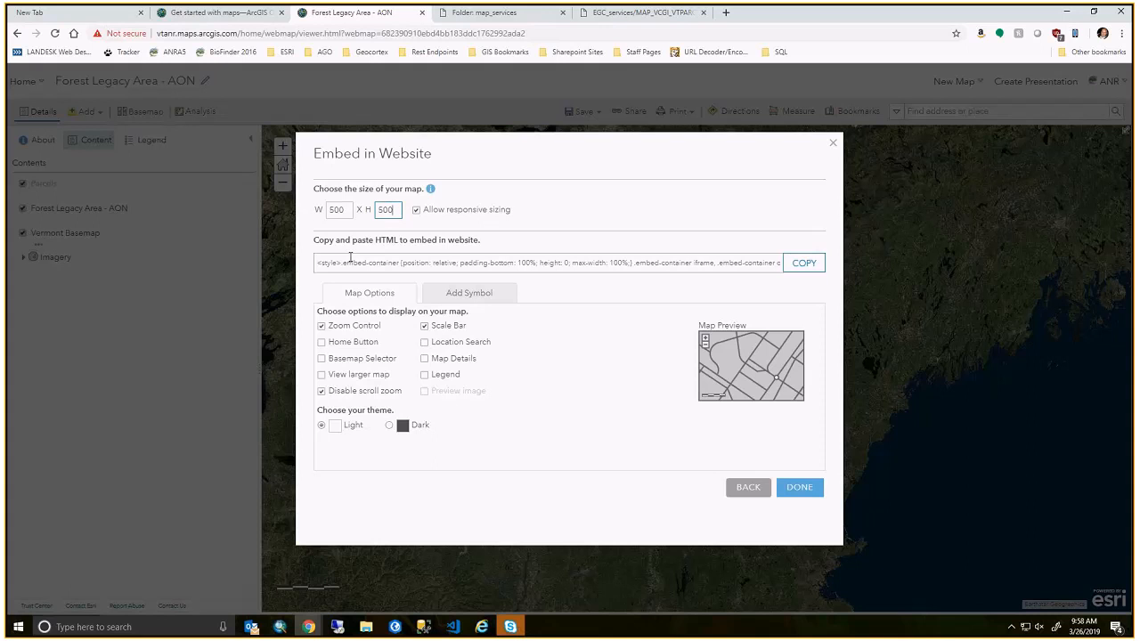
# Include the basemap selector with Basemap Gallery and location search in the embedded map, and leave out the scale bar.
pyautogui.click(322, 358)
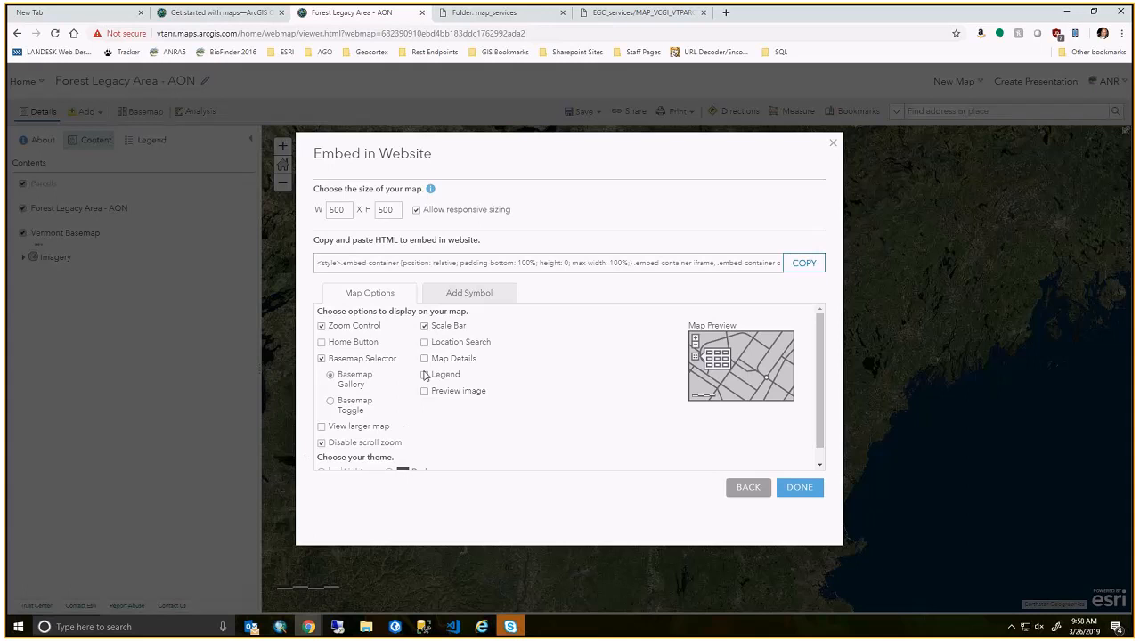
pyautogui.click(425, 327)
pyautogui.click(425, 343)
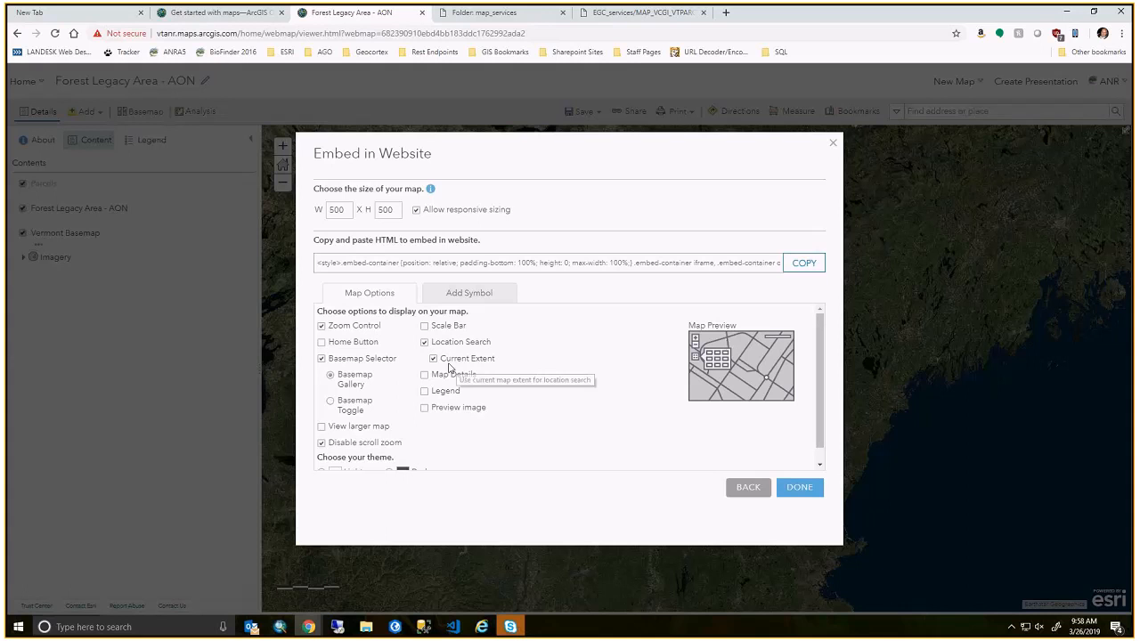
pyautogui.click(425, 391)
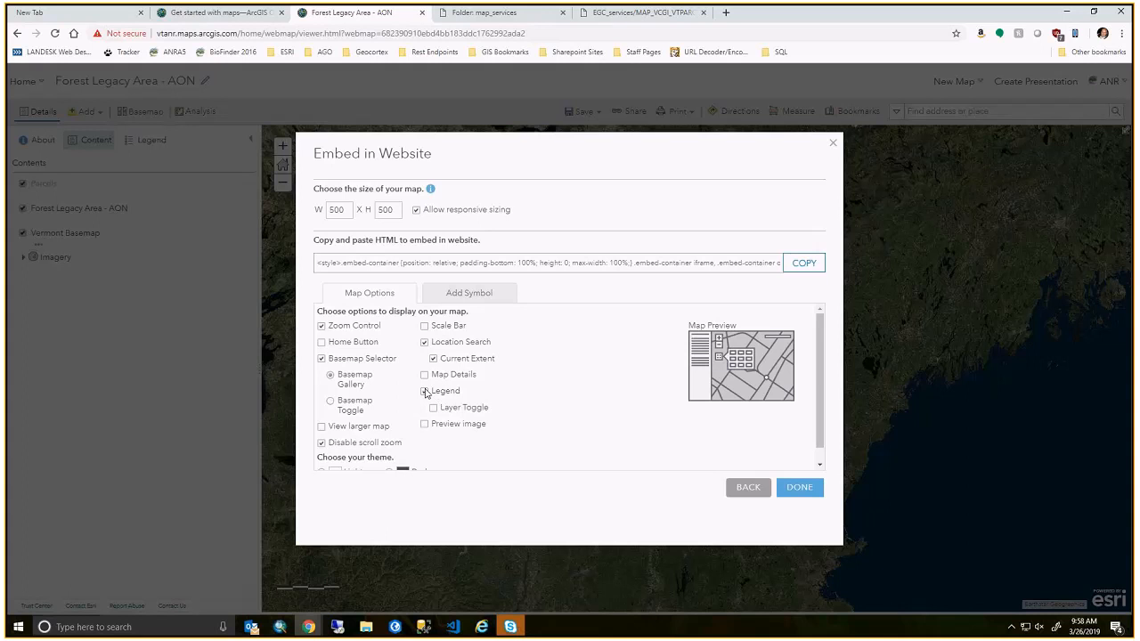
pyautogui.click(426, 393)
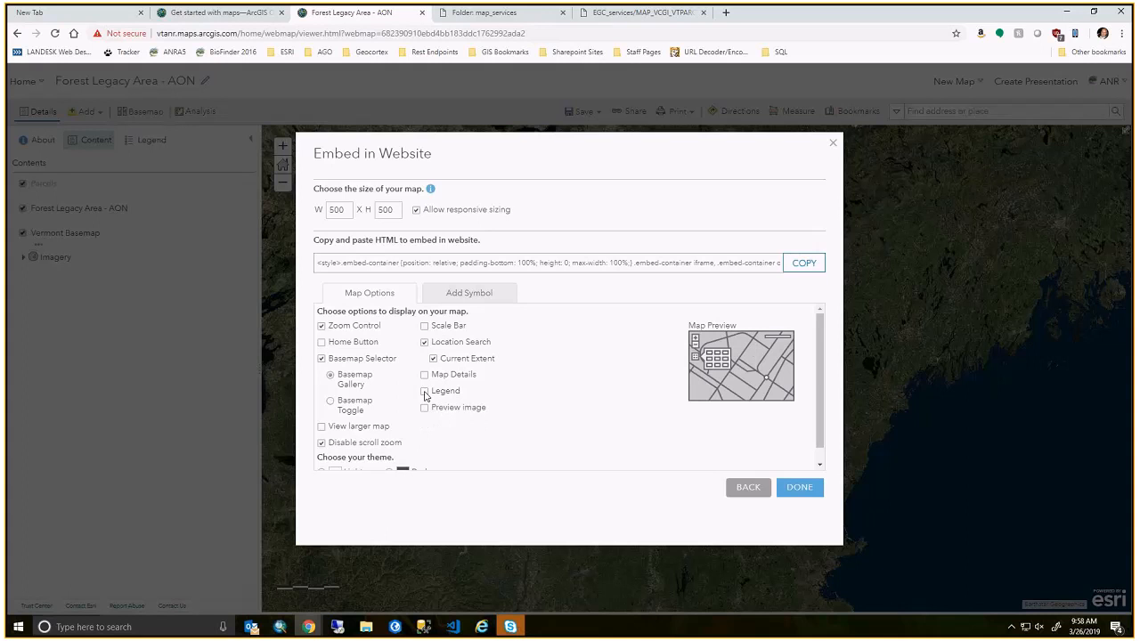
# Set the embedded map's theme to Dark and copy its HTML embed code.
pyautogui.scroll(-2, 416, 405)
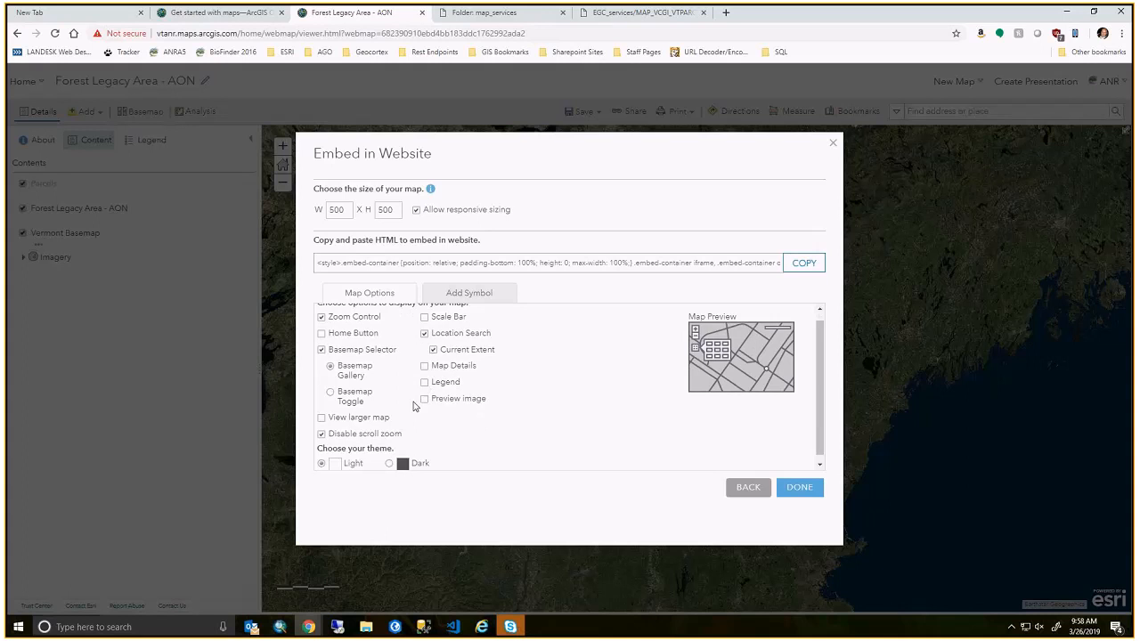
pyautogui.click(389, 458)
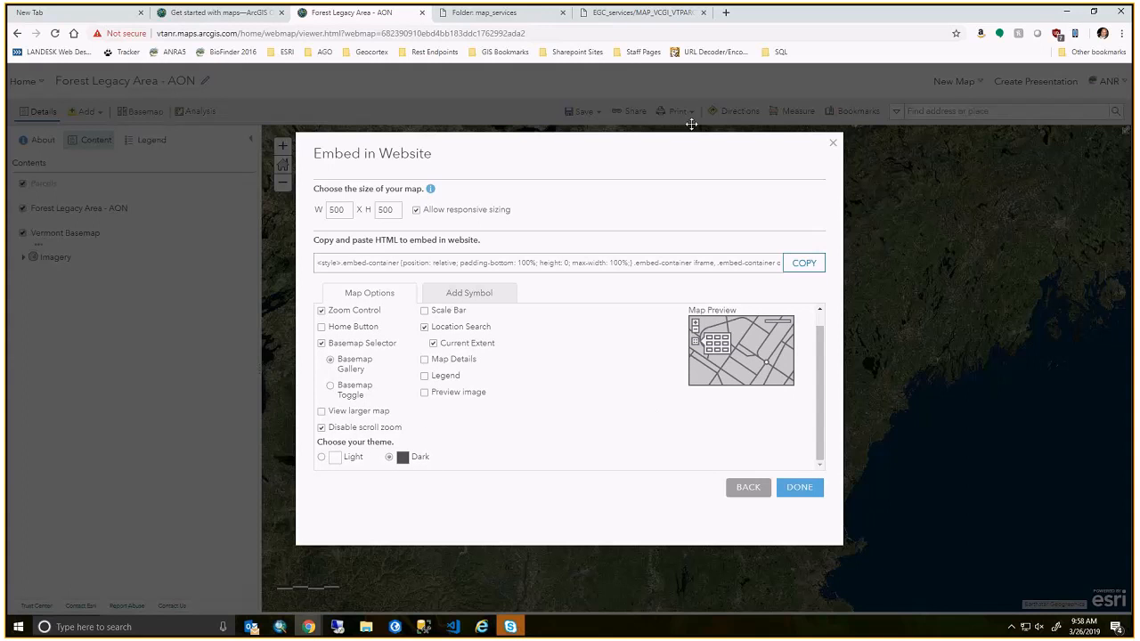
pyautogui.click(318, 263)
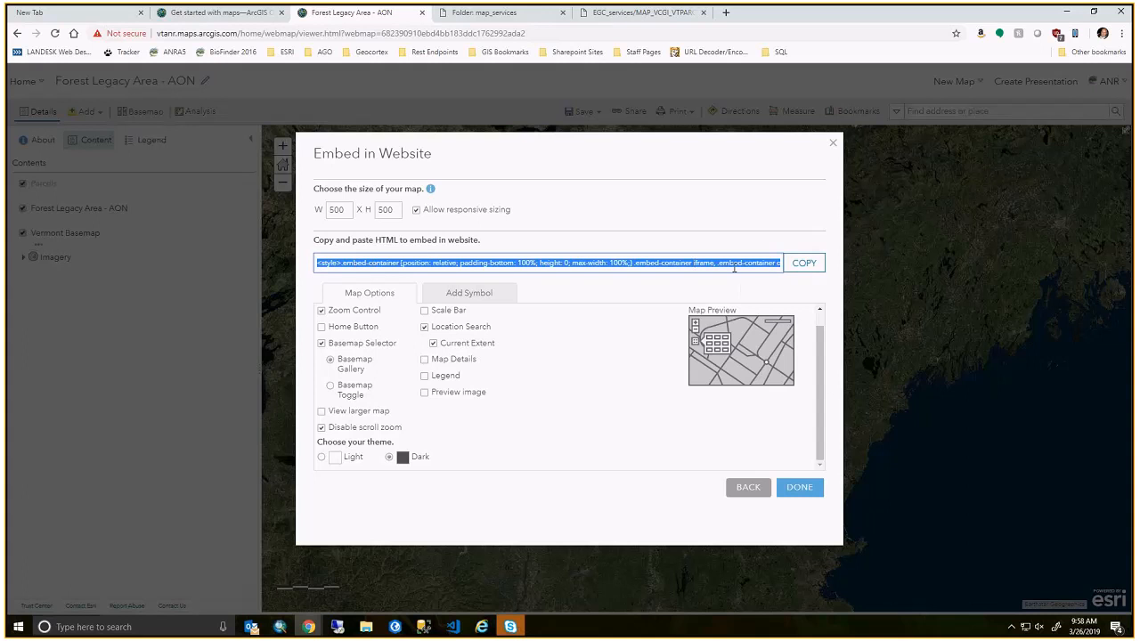
pyautogui.click(804, 262)
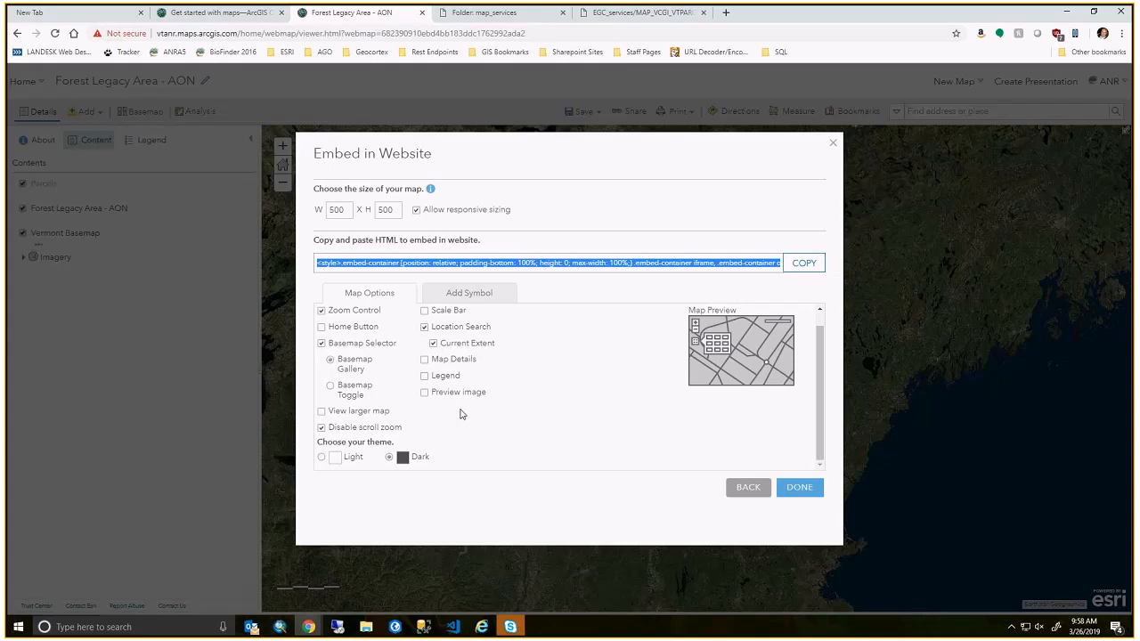
pyautogui.click(820, 492)
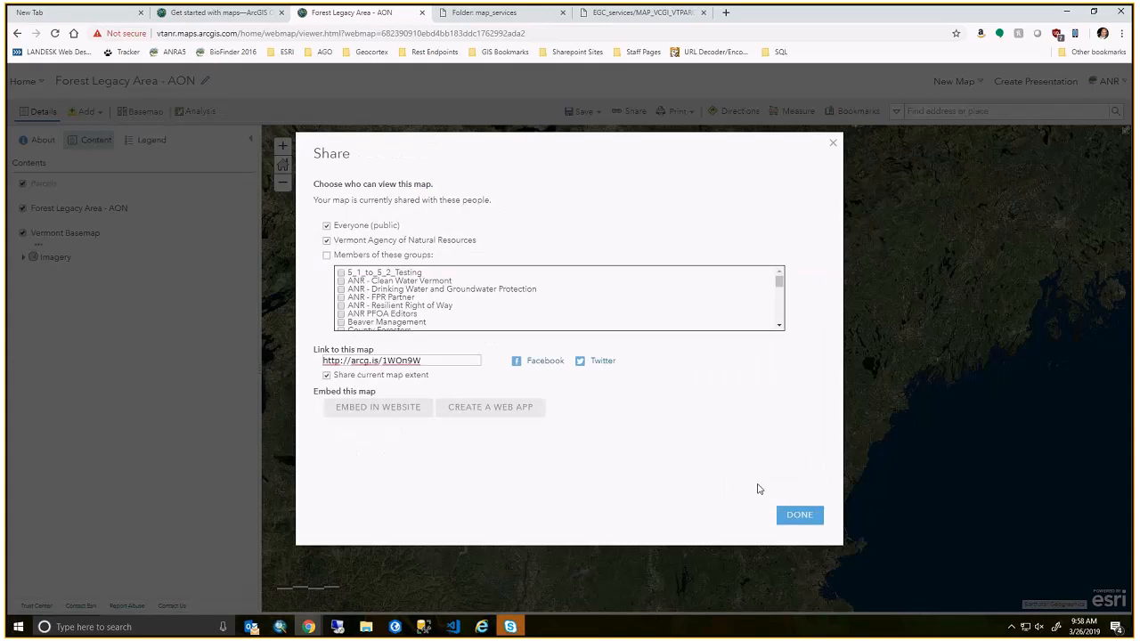
# Start creating a web app from the map and preview the Basic Viewer configurable app.
pyautogui.click(489, 407)
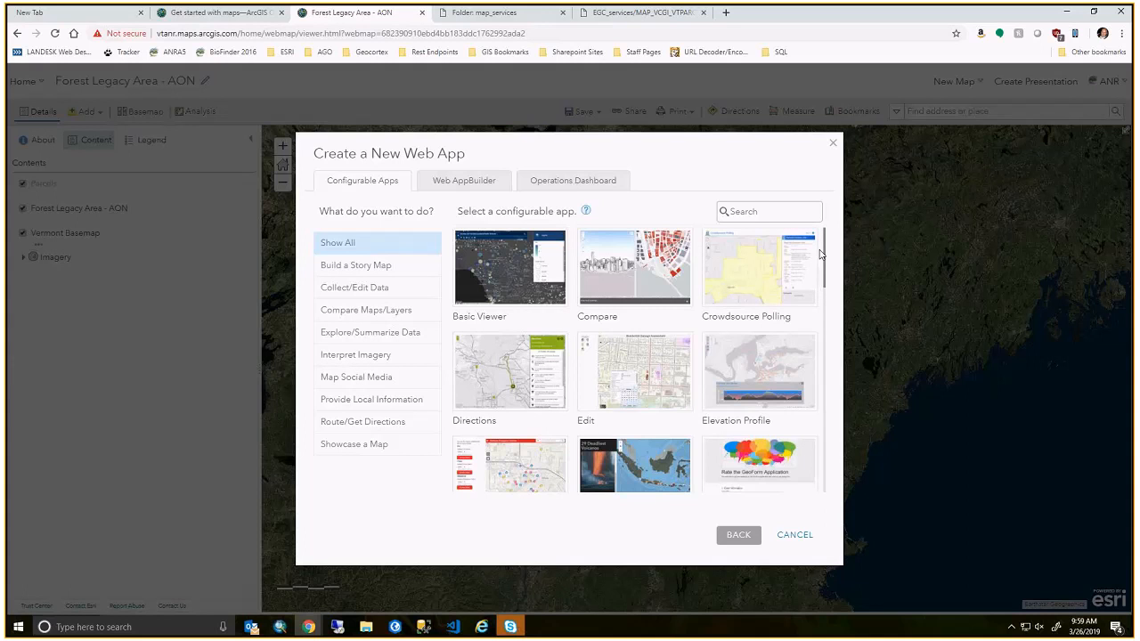
pyautogui.click(512, 272)
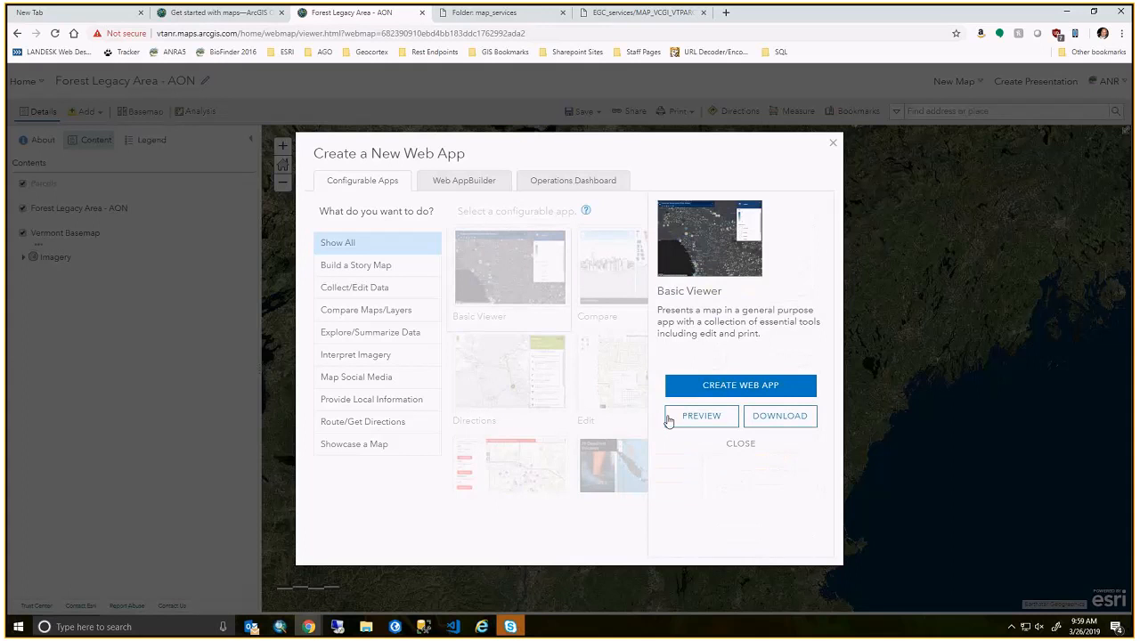
pyautogui.click(703, 416)
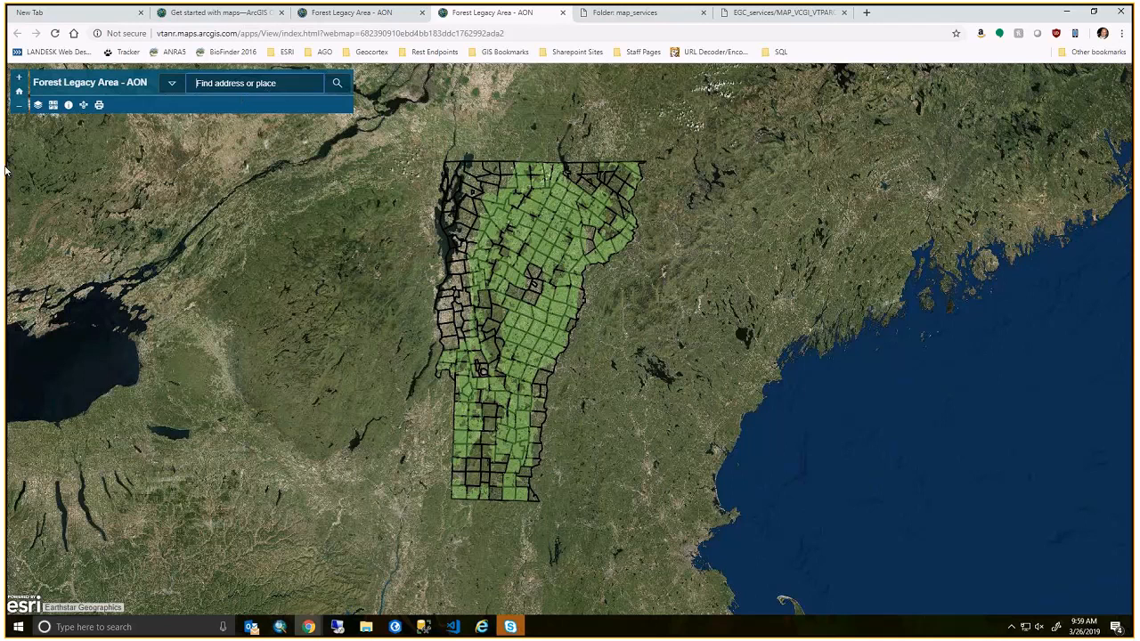
# Find a Montpelier street address using the VT E911 Geocoder suggestion and examine the Forest Legacy Area southwest of it.
pyautogui.write('1 National Life Drive')
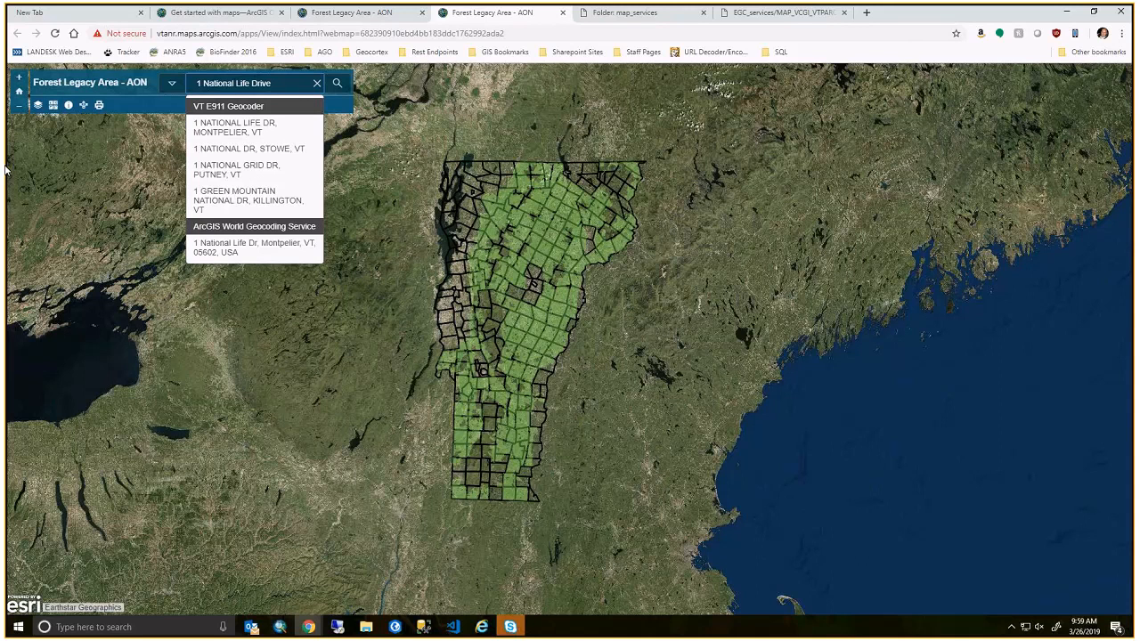
pyautogui.click(230, 128)
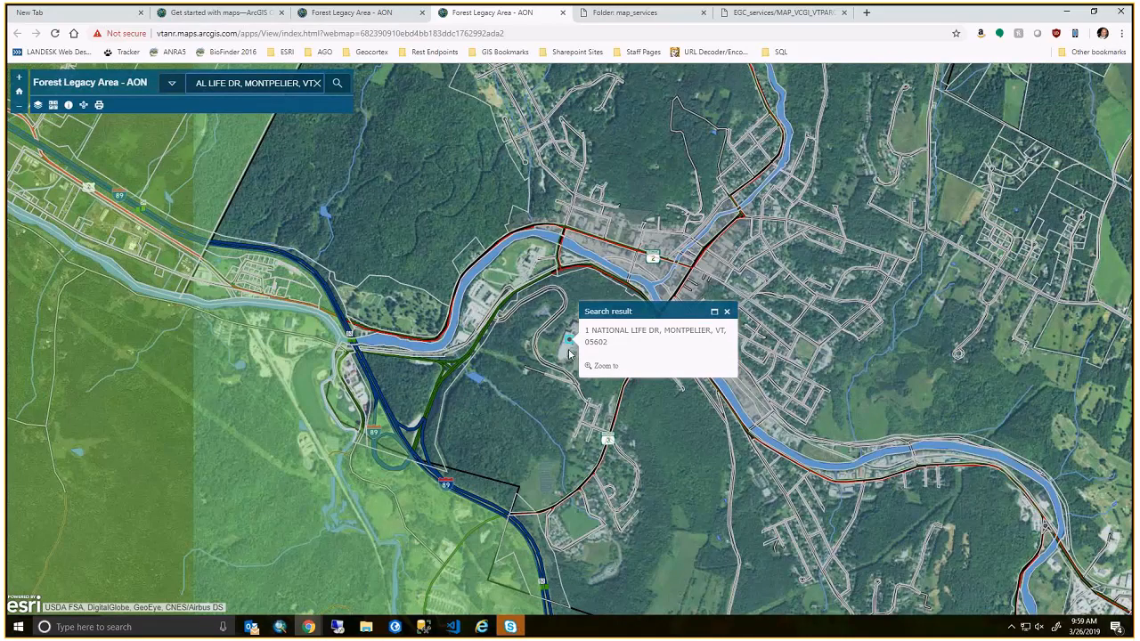
pyautogui.moveTo(315, 343); pyautogui.dragTo(429, 298)
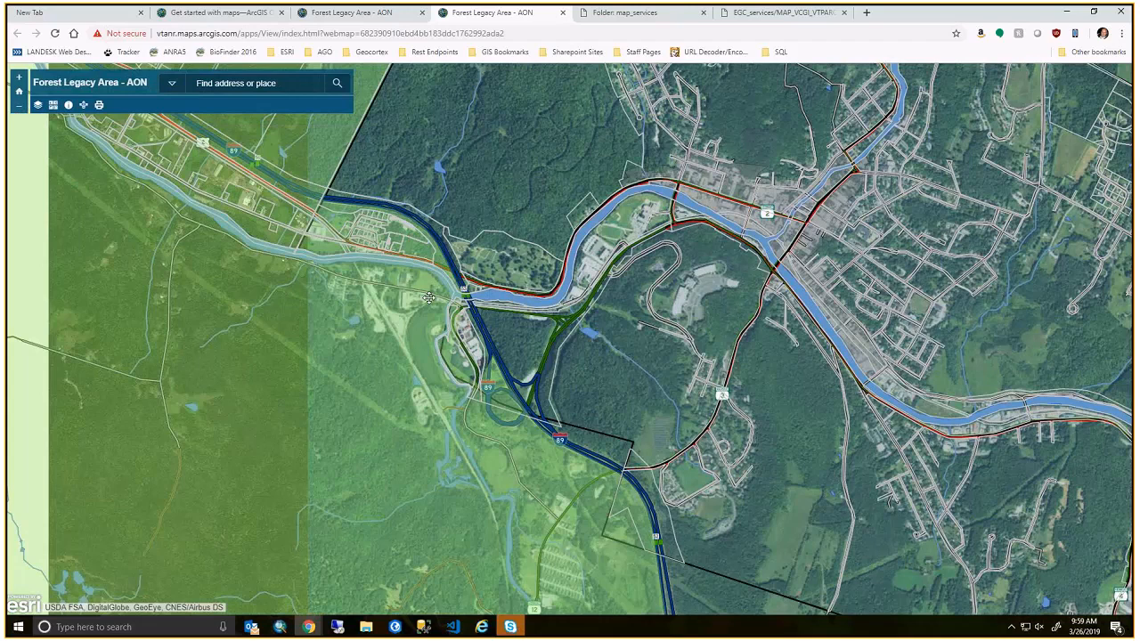
pyautogui.moveTo(428, 298); pyautogui.dragTo(691, 108)
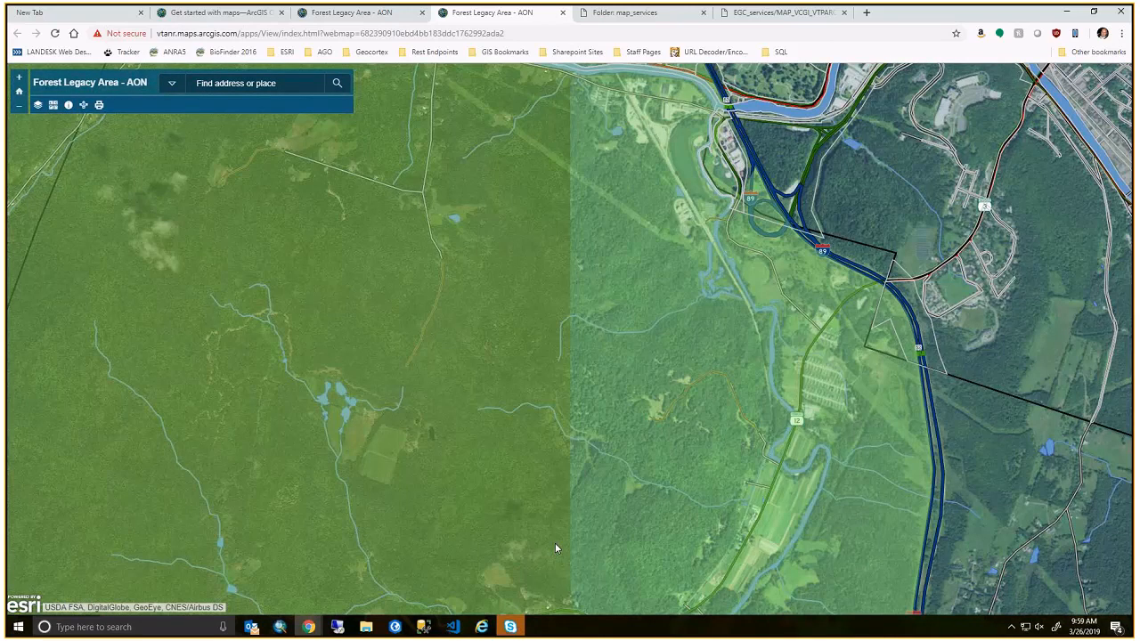
# Create a Basic Viewer web app from the map with the title "Forest Legacy Area - AON WEB APP".
pyautogui.click(555, 544)
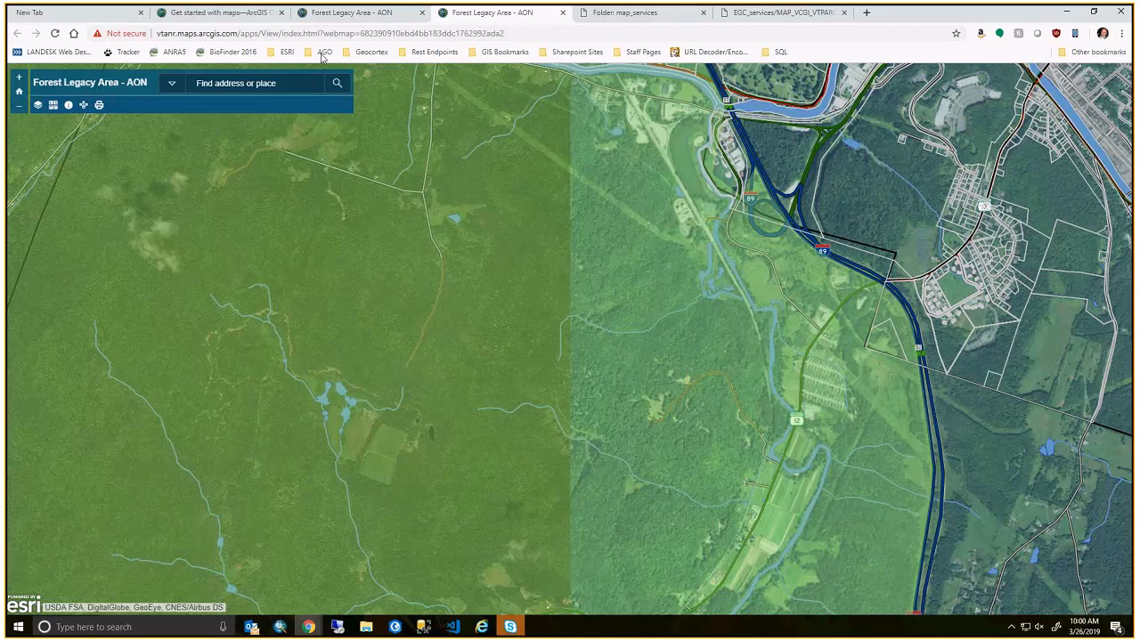
pyautogui.click(372, 18)
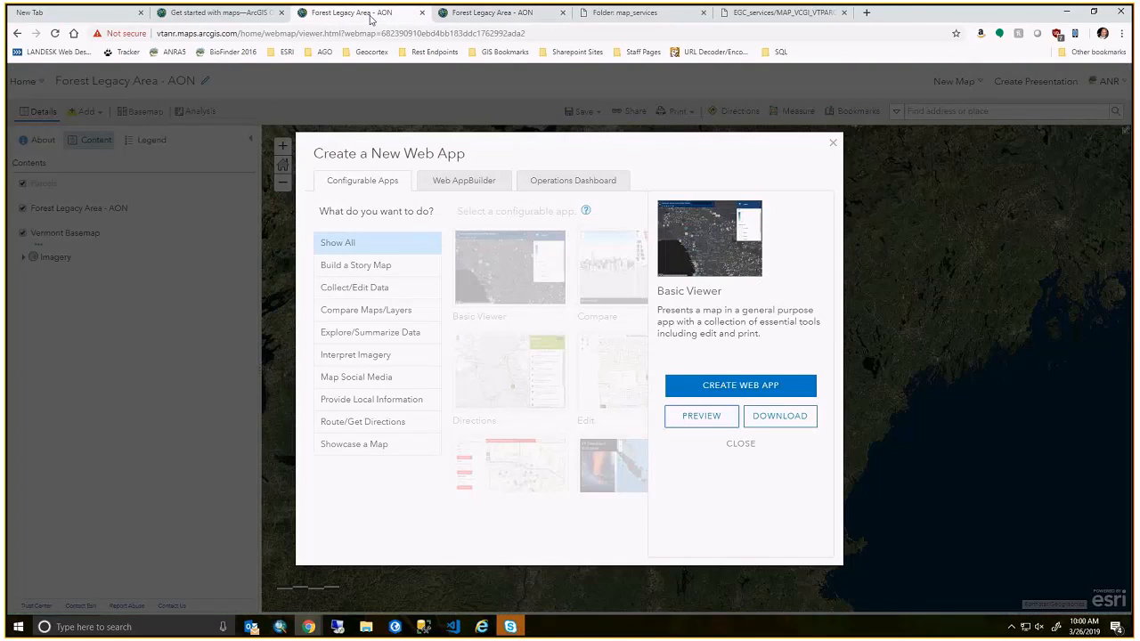
pyautogui.click(751, 389)
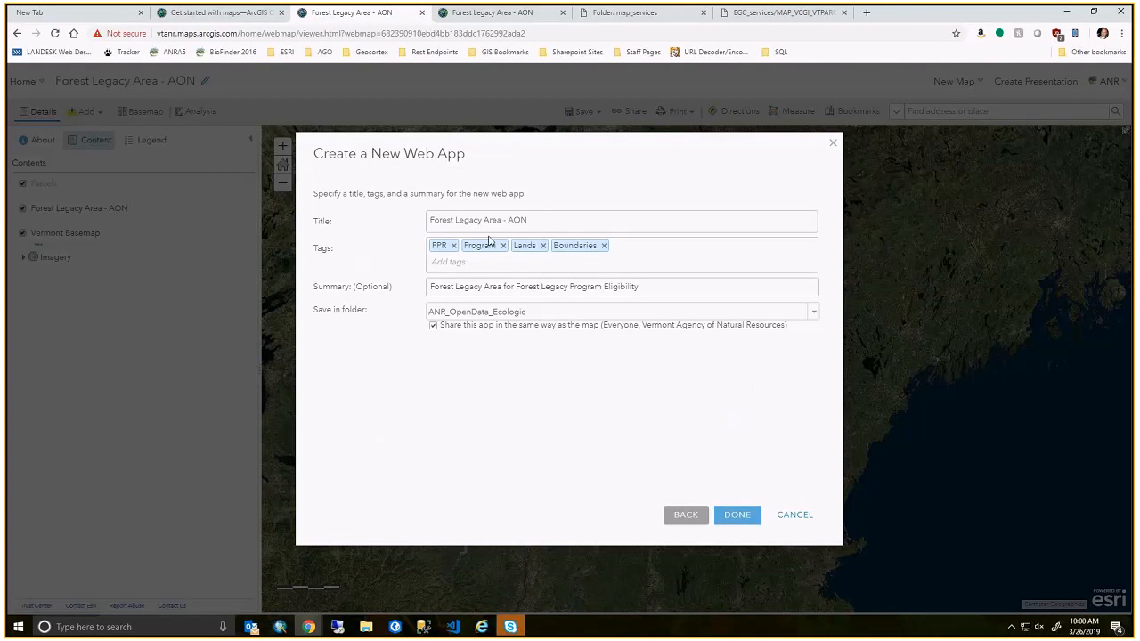
pyautogui.write('WEB APP')
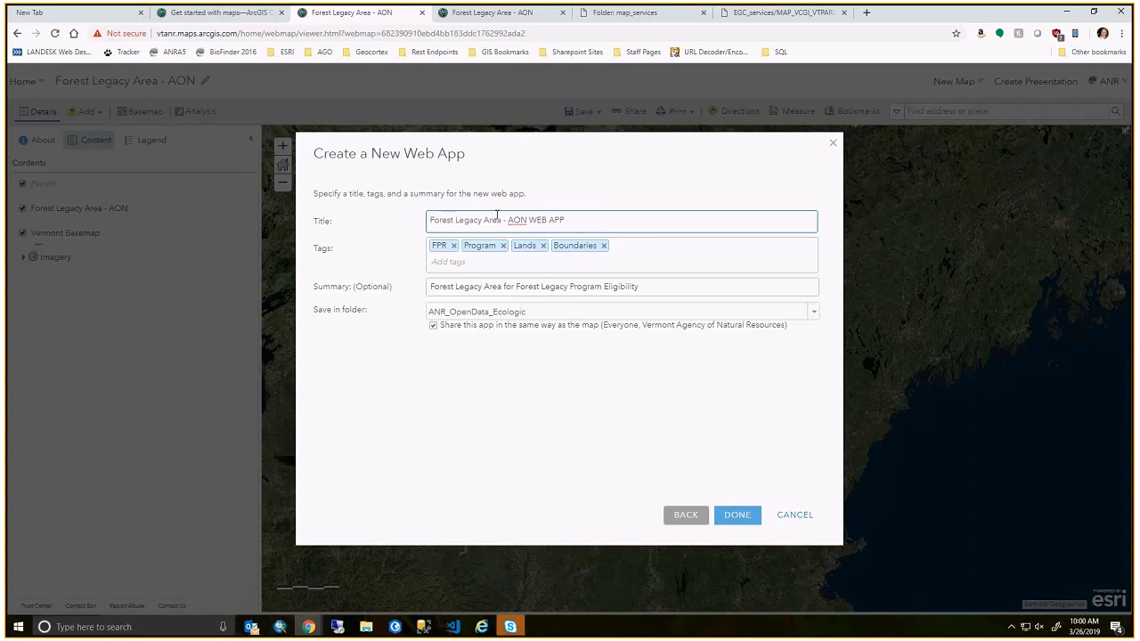
pyautogui.moveTo(433, 222); pyautogui.dragTo(609, 217)
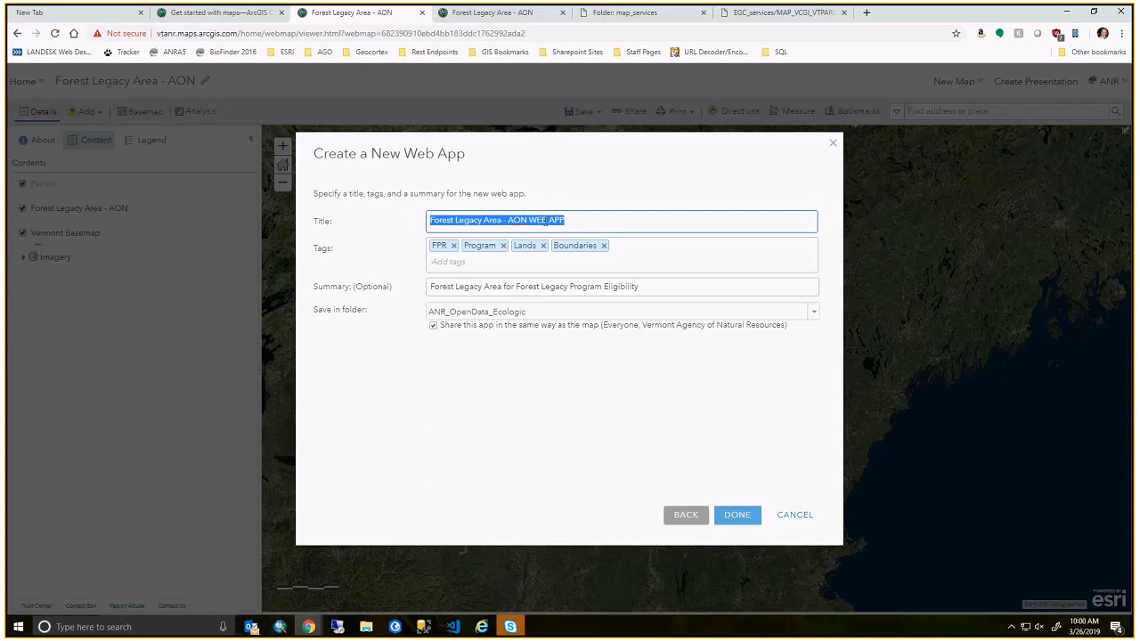
pyautogui.click(738, 519)
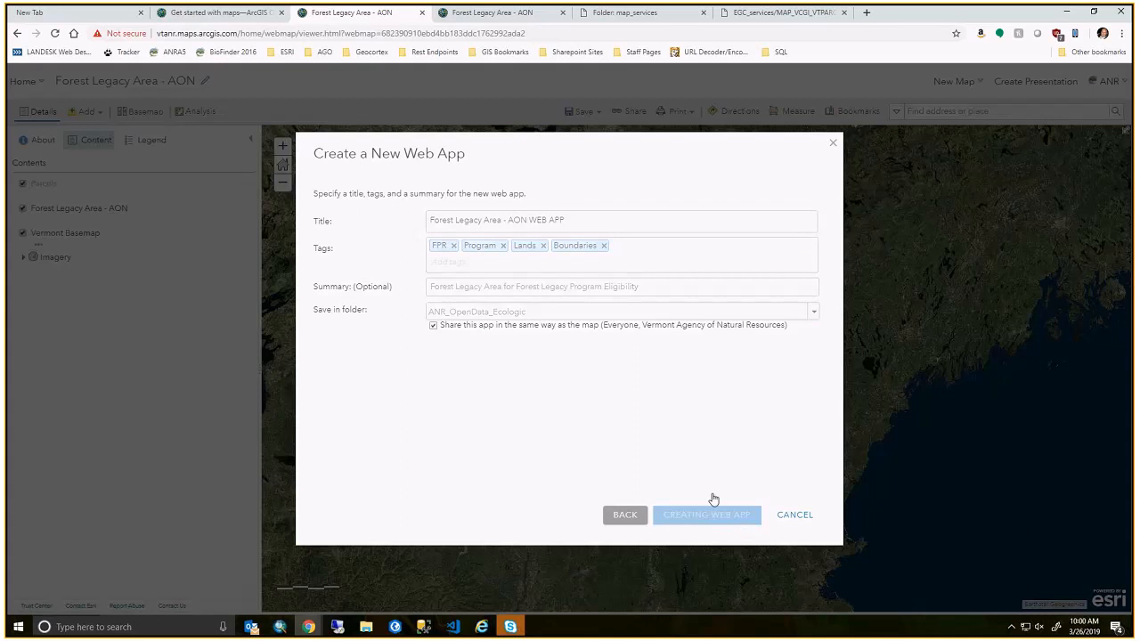
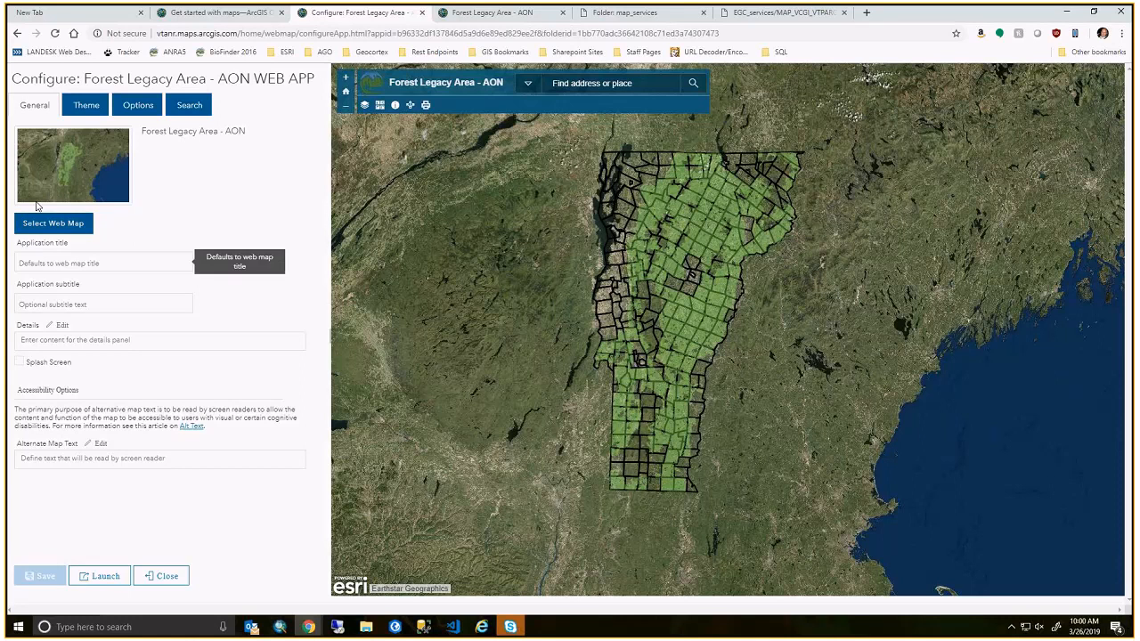
# Set the application title to "Forest Legacy Area" and the subtitle to "Forest Legacy Program Eligibility Map", and open the details text for editing.
pyautogui.moveTo(142, 130); pyautogui.dragTo(249, 134)
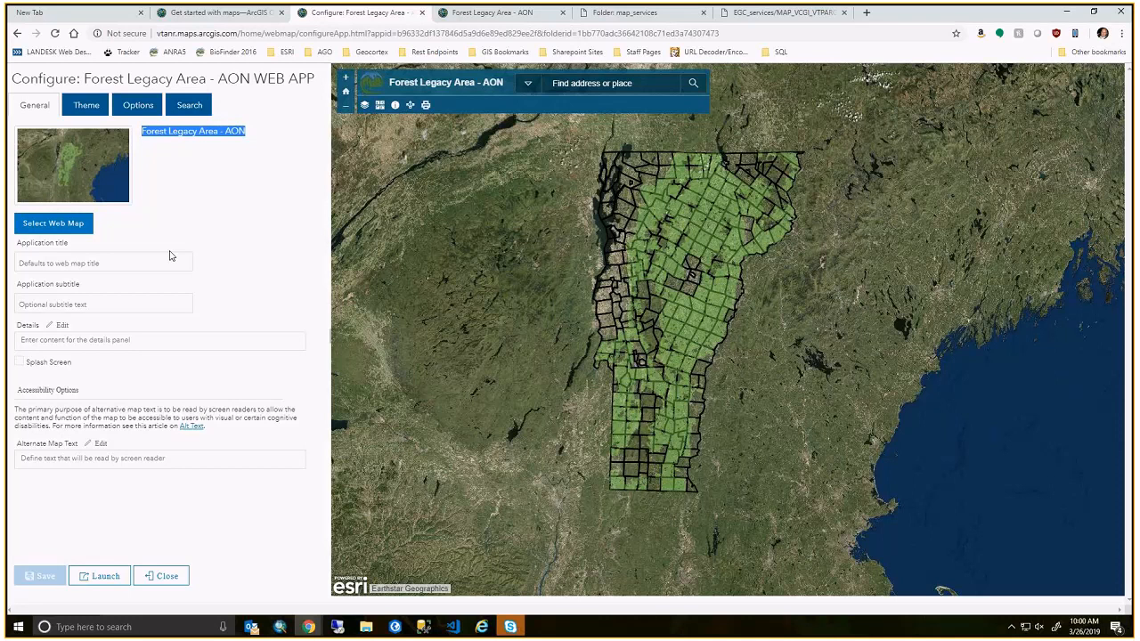
pyautogui.click(67, 262)
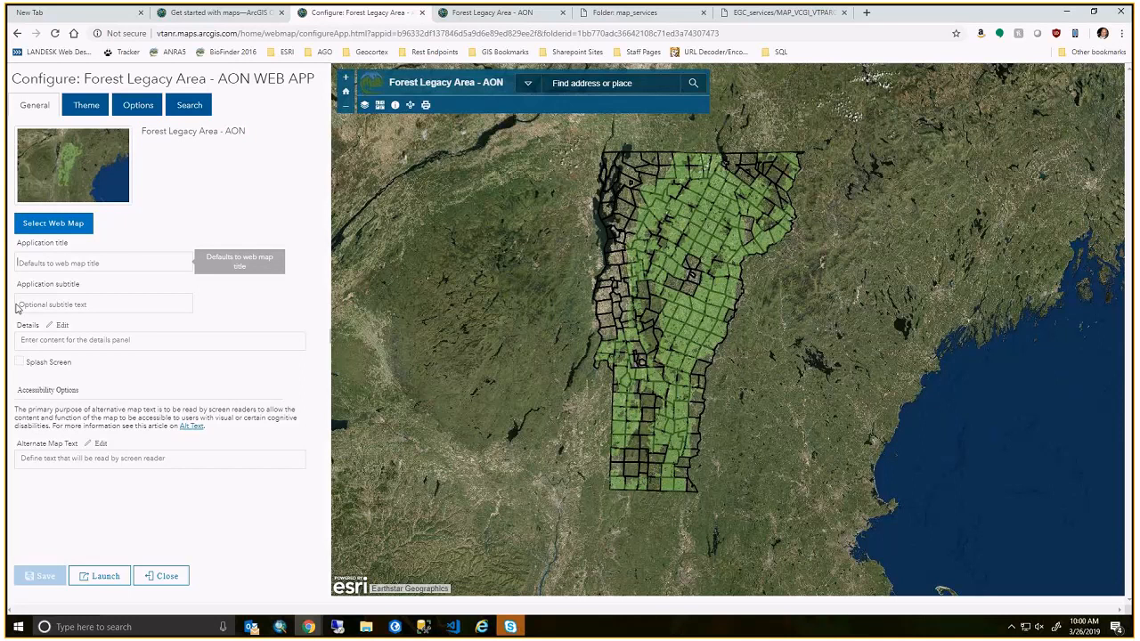
pyautogui.write('Forest Legacy ')
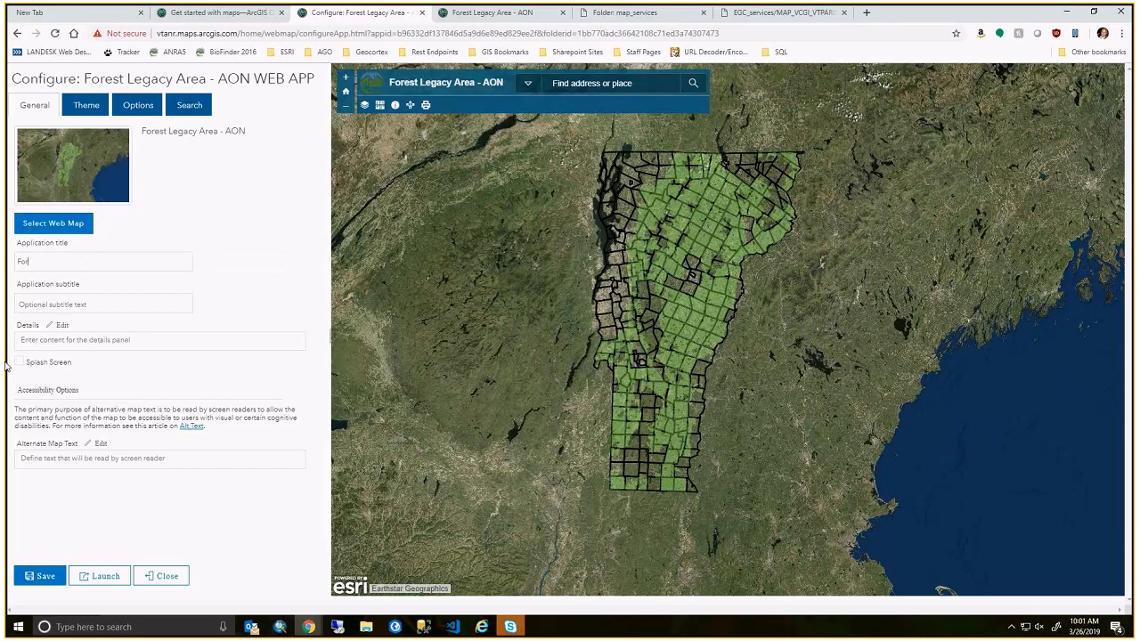
pyautogui.write('Area')
pyautogui.click(106, 305)
pyautogui.write('Forest Legacy Program Eleg')
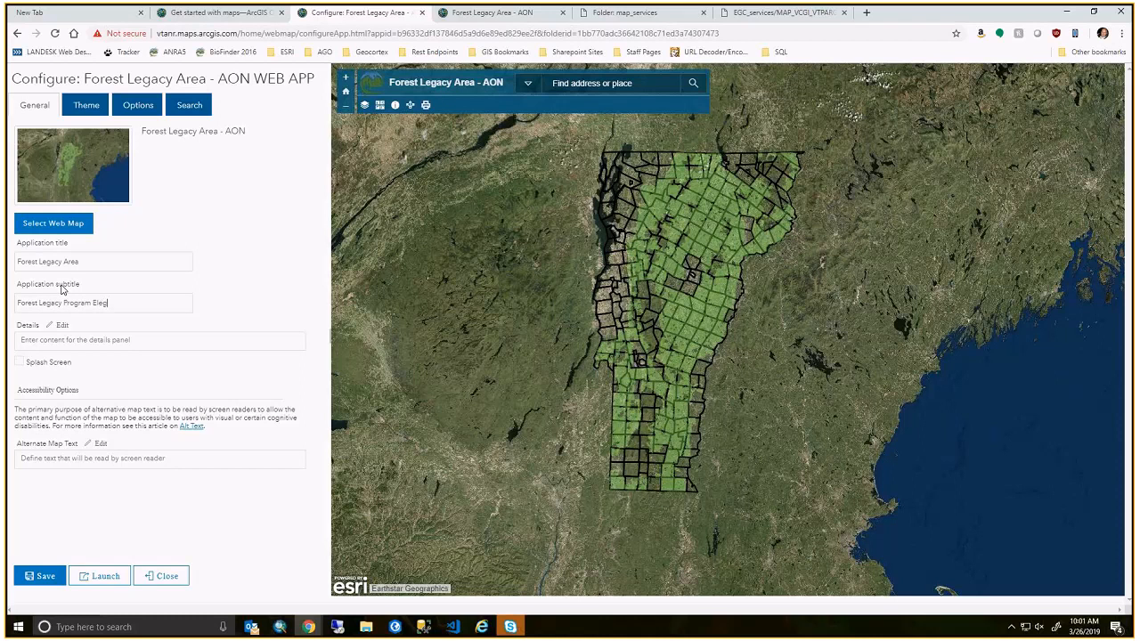
pyautogui.write('ibility Map')
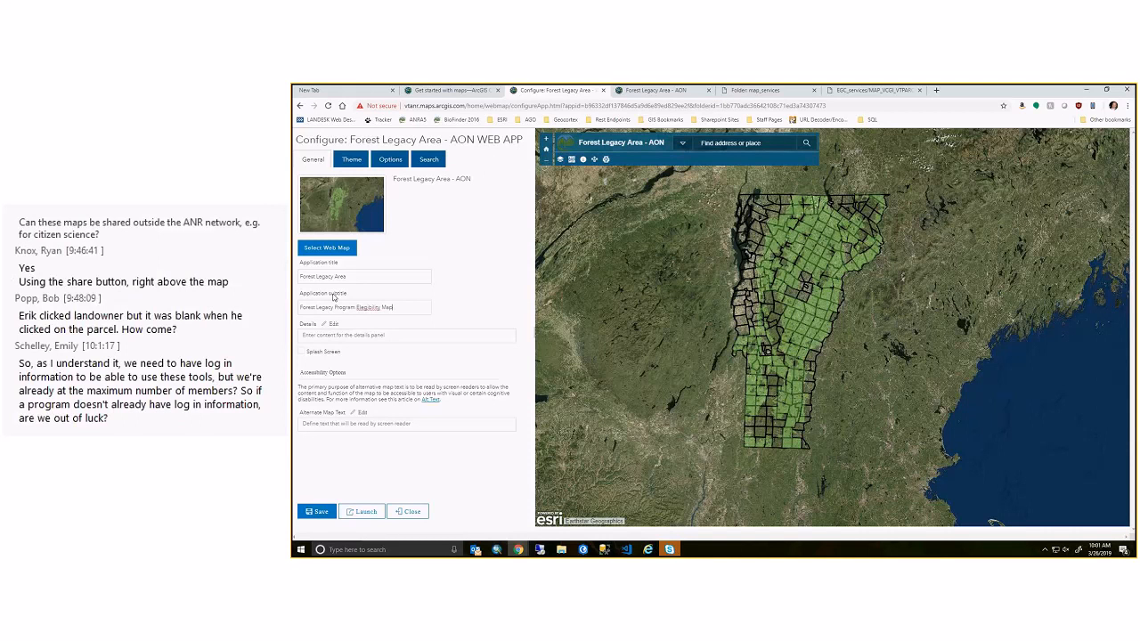
pyautogui.rightClick(361, 304)
pyautogui.click(383, 311)
pyautogui.click(349, 335)
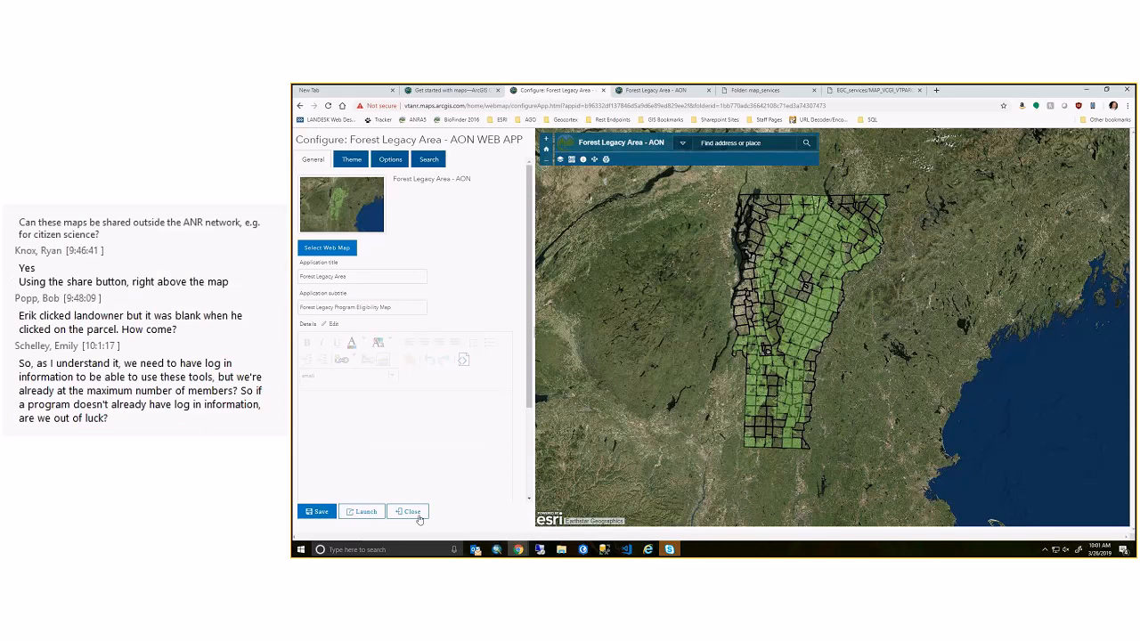
# Set the app theme's header color to dark green #267300.
pyautogui.click(354, 158)
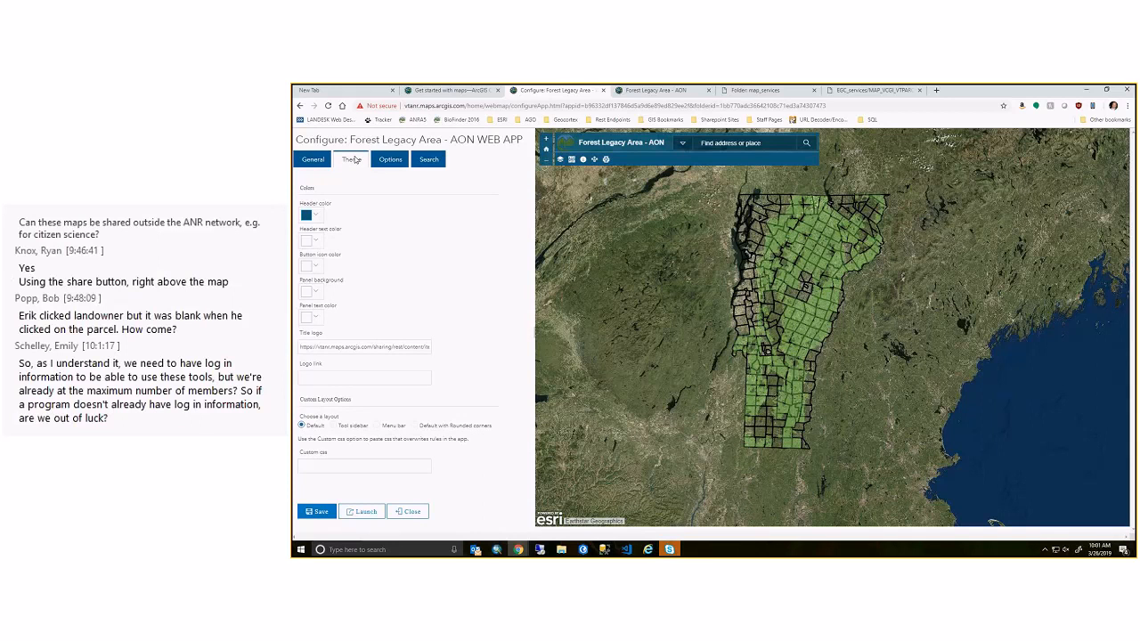
pyautogui.click(315, 214)
pyautogui.click(354, 265)
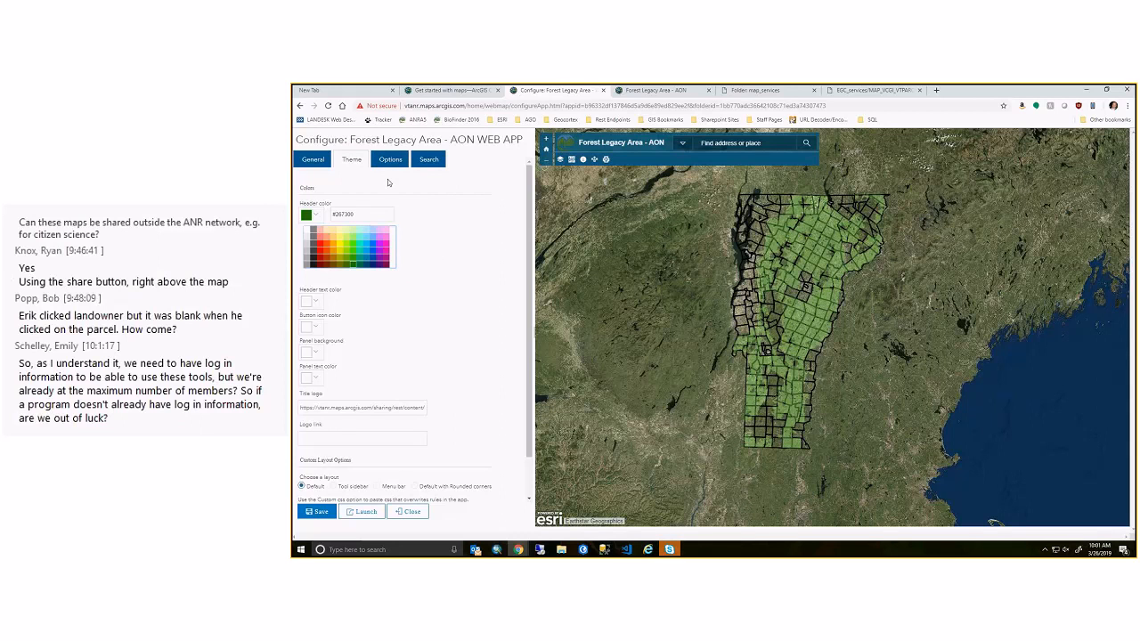
# Remove the Map Details tool from the app toolbar, save the configuration, and check the header title and subtitle.
pyautogui.click(390, 164)
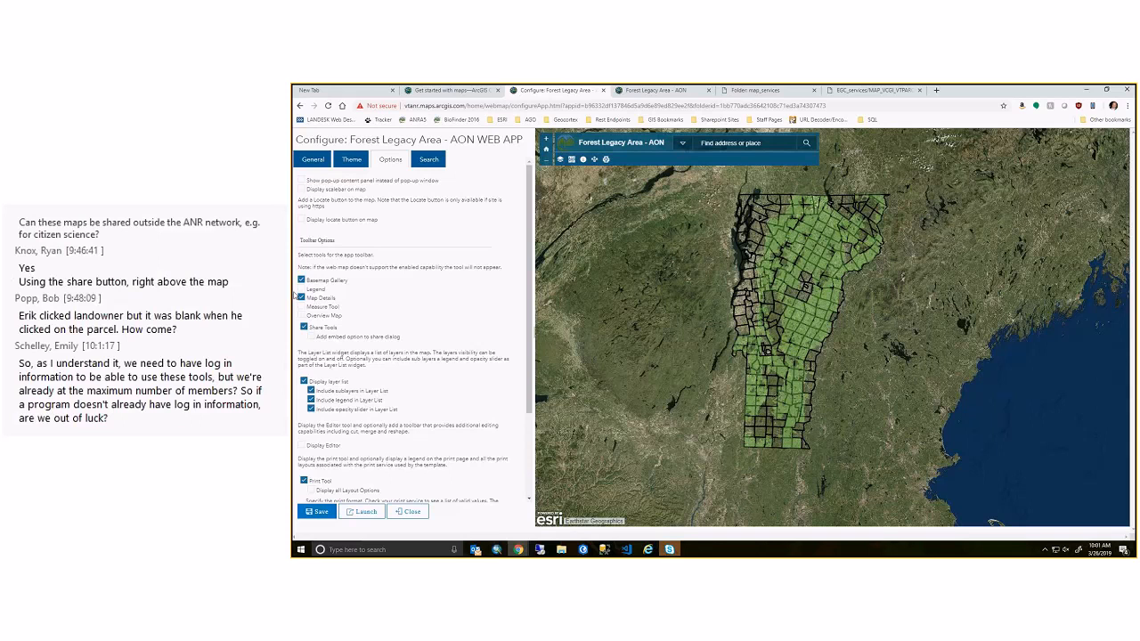
pyautogui.click(301, 297)
pyautogui.scroll(-3, 366, 350)
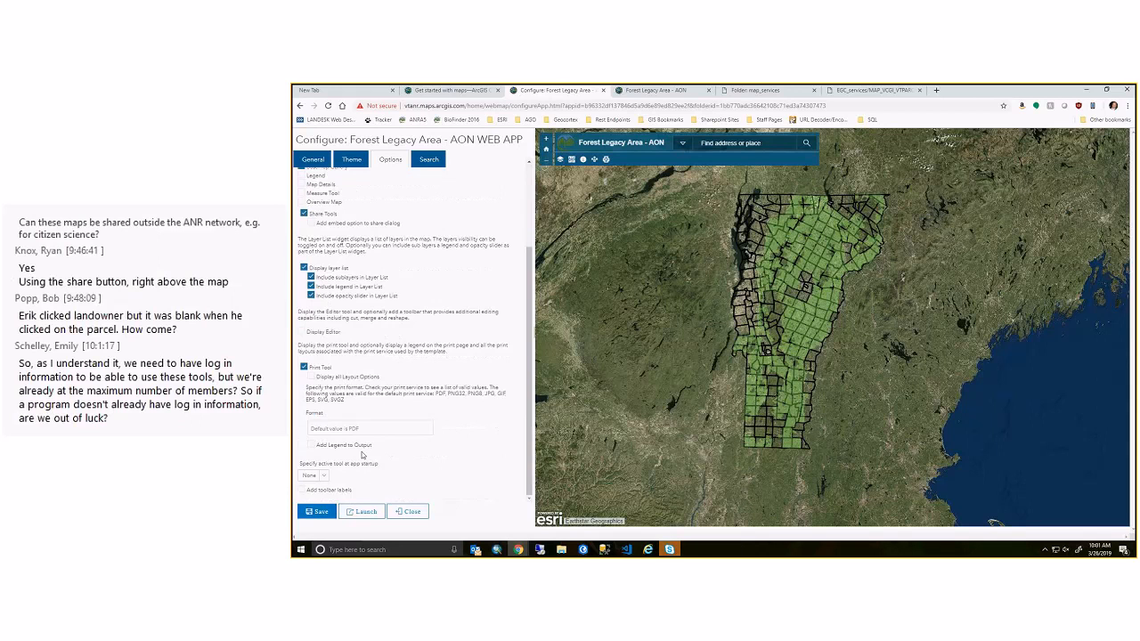
pyautogui.click(319, 513)
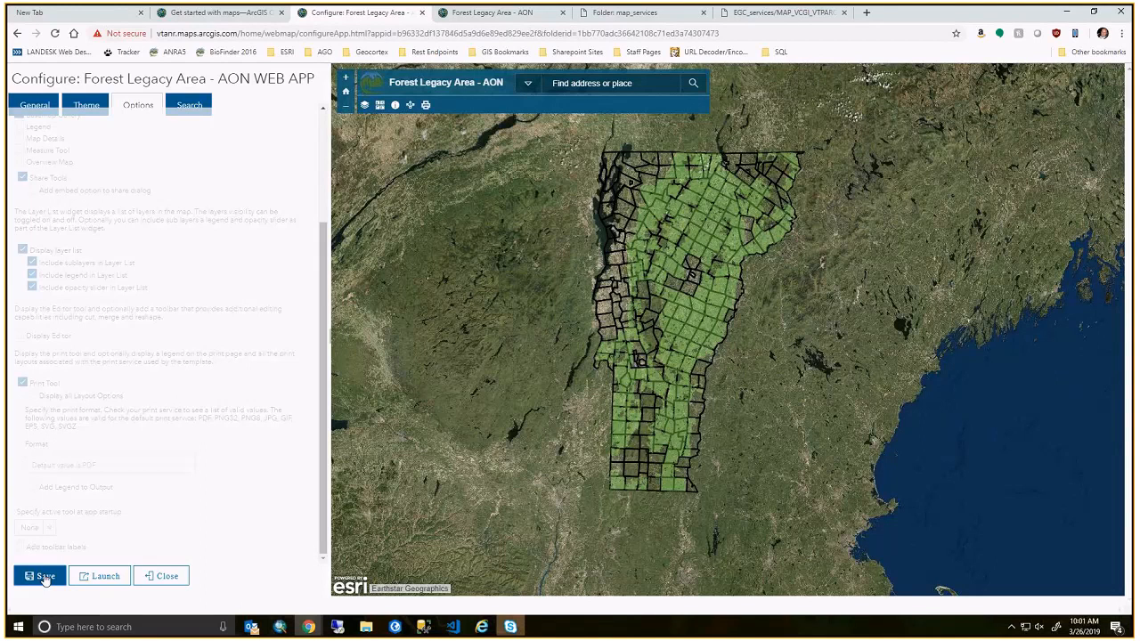
pyautogui.moveTo(391, 78); pyautogui.dragTo(476, 87)
pyautogui.click(435, 90)
pyautogui.moveTo(400, 90); pyautogui.dragTo(486, 89)
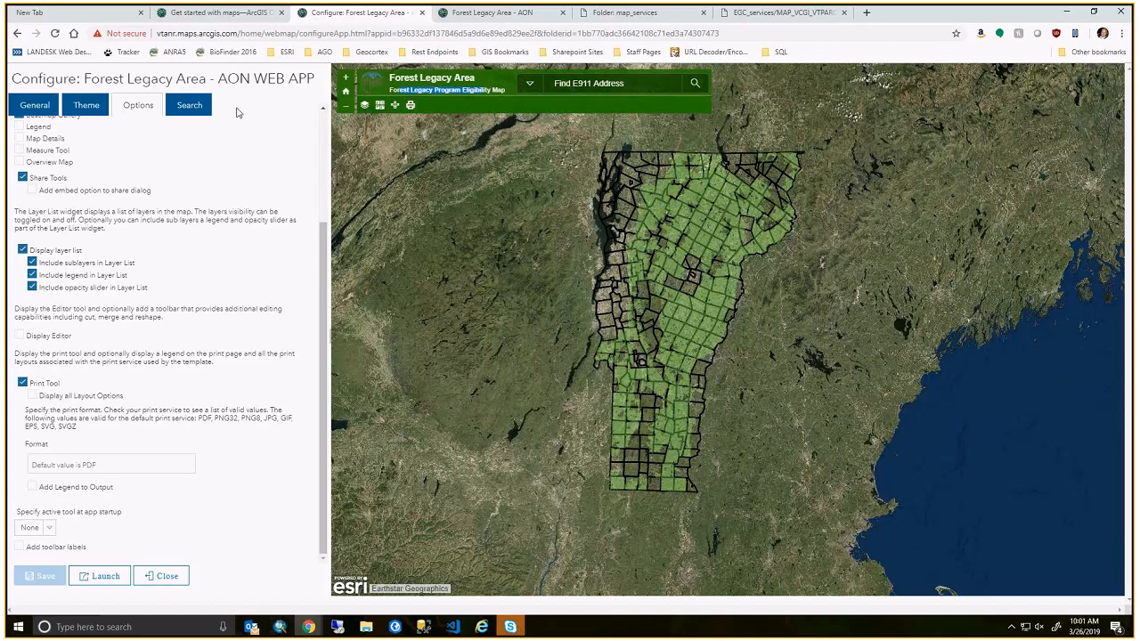
# Launch the configured app and set the Forest Legacy Area - AON layer's opacity to about 40 in its layer list.
pyautogui.scroll(3, 134, 267)
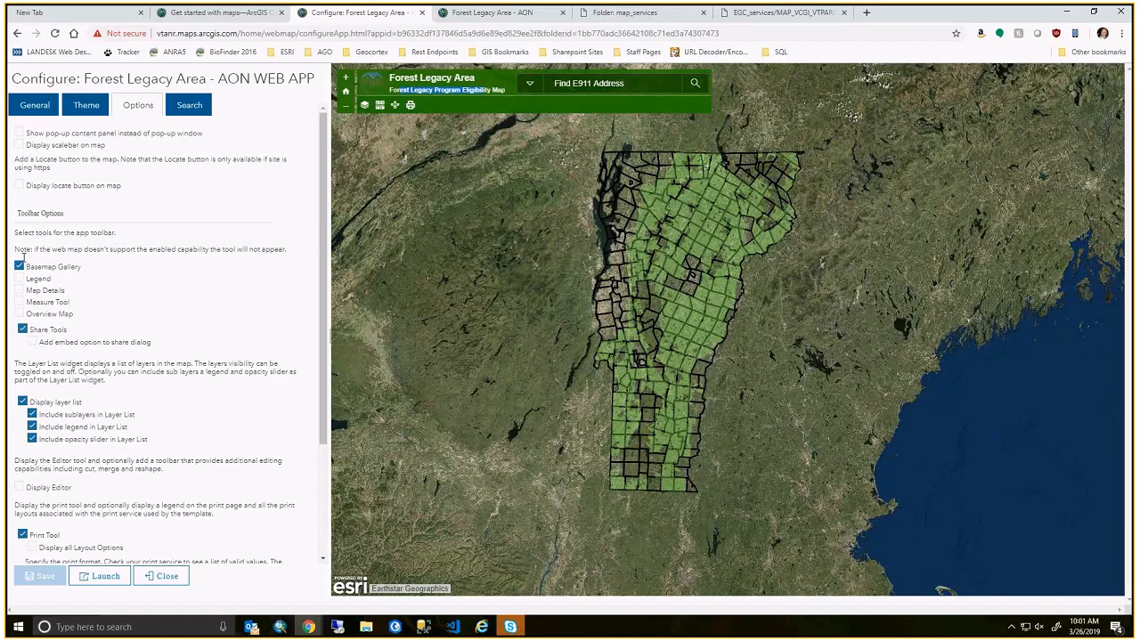
pyautogui.scroll(-5, 89, 401)
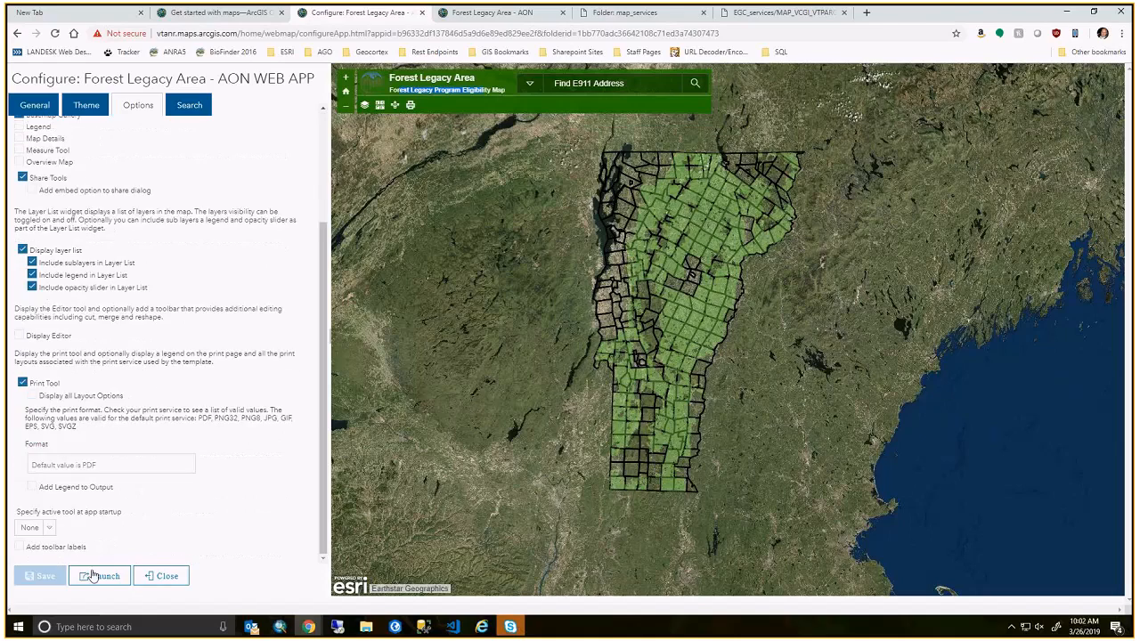
pyautogui.click(98, 576)
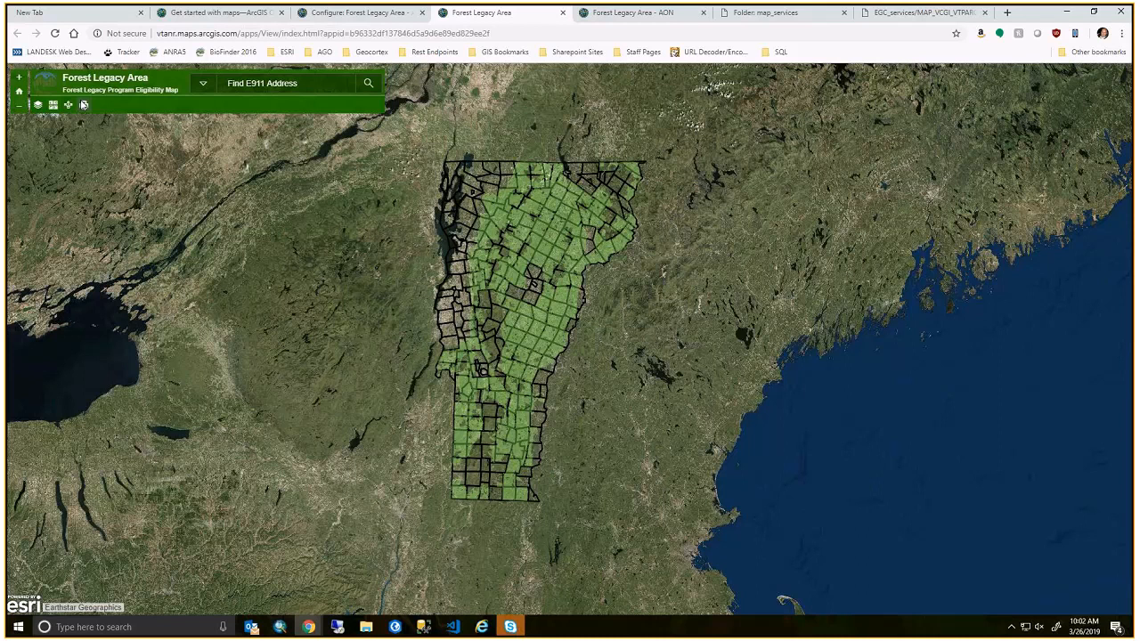
pyautogui.click(38, 105)
pyautogui.click(1122, 154)
pyautogui.click(1015, 179)
pyautogui.click(998, 197)
pyautogui.moveTo(997, 196)
pyautogui.mouseDown()
pyautogui.moveTo(1024, 197)
pyautogui.moveTo(986, 207)
pyautogui.moveTo(1006, 198)
pyautogui.mouseUp()
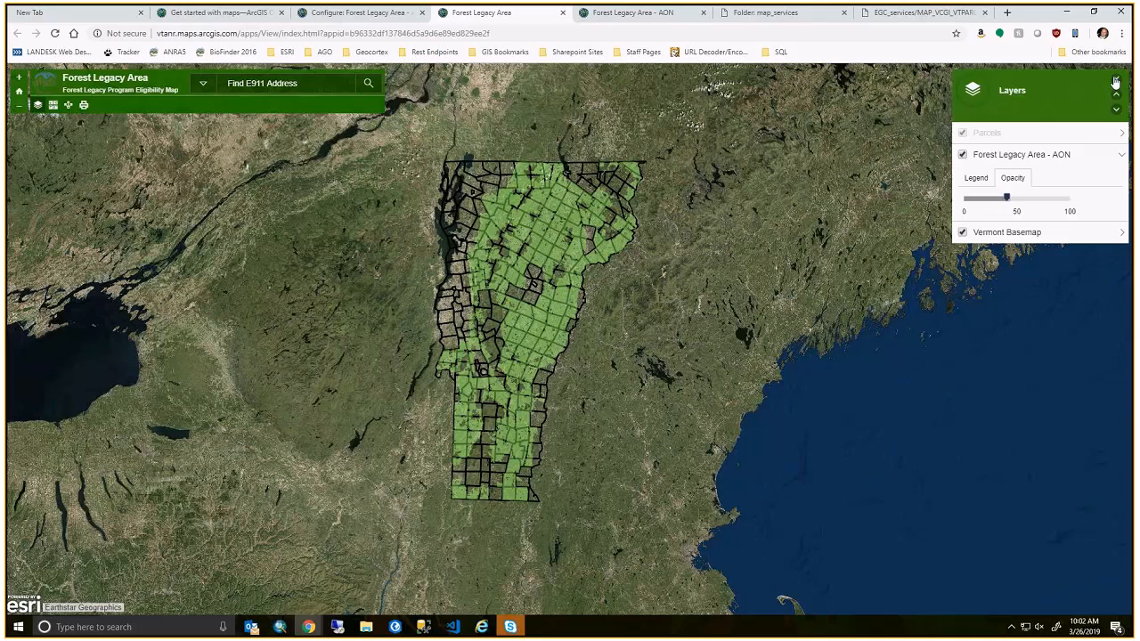
pyautogui.click(1115, 82)
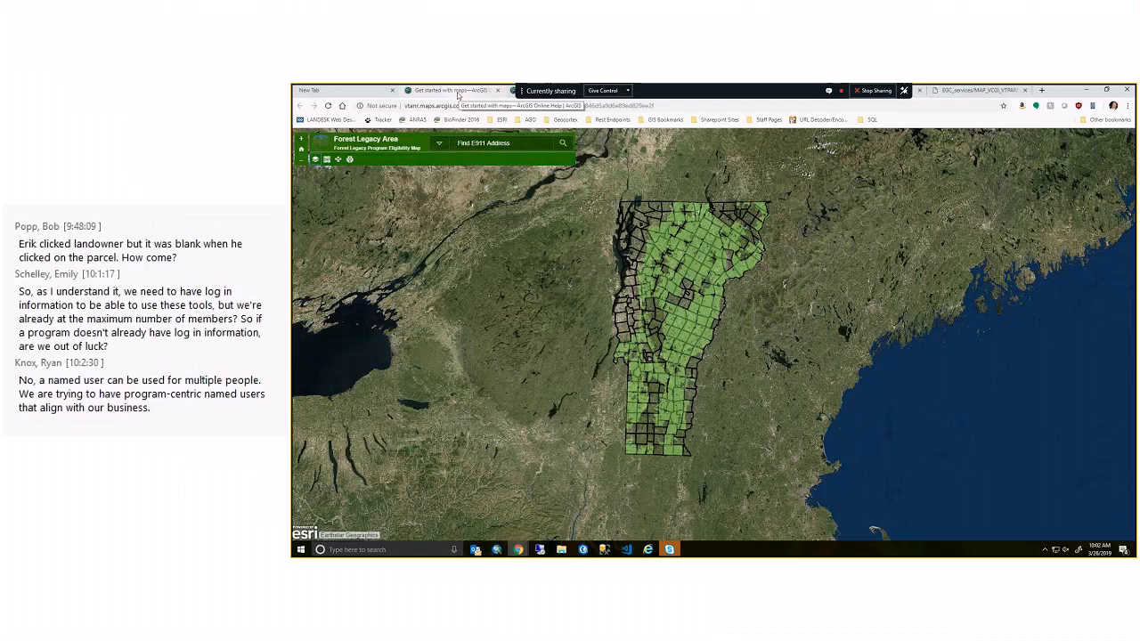
# Close the earlier Basic Viewer preview and return to the launched Forest Legacy Area app.
pyautogui.click(751, 91)
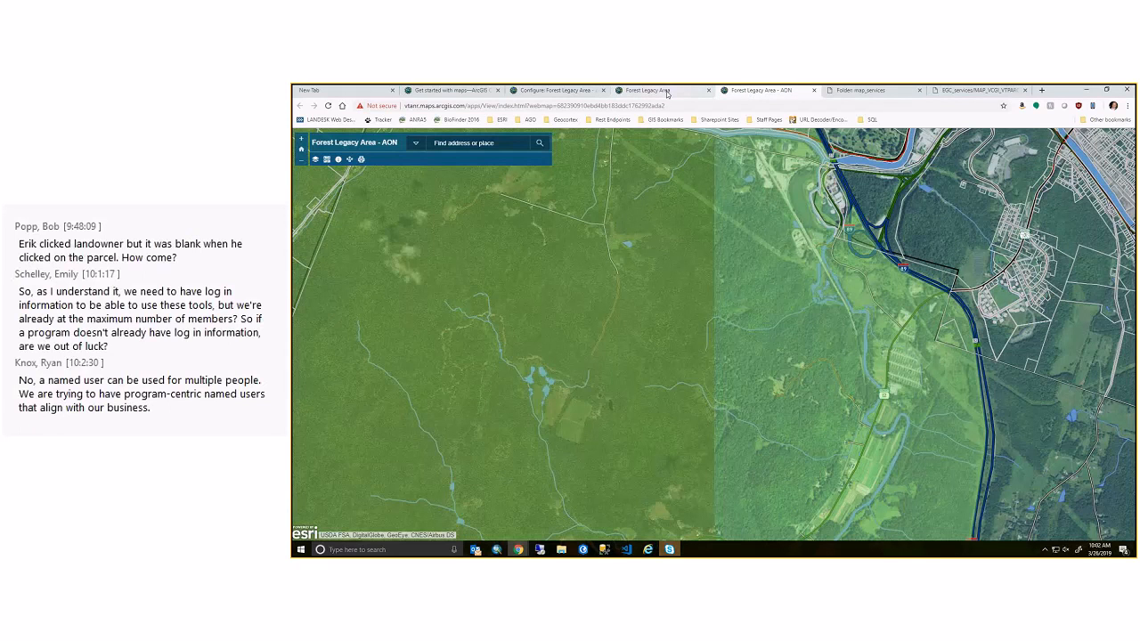
pyautogui.hotkey('ctrl', 'w')
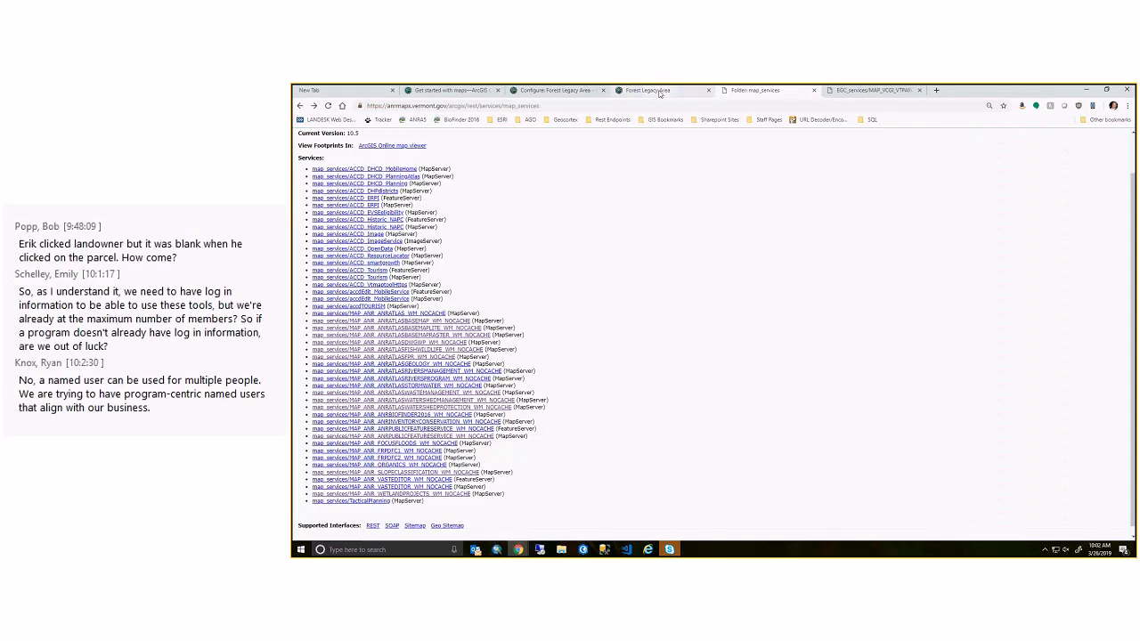
pyautogui.click(660, 91)
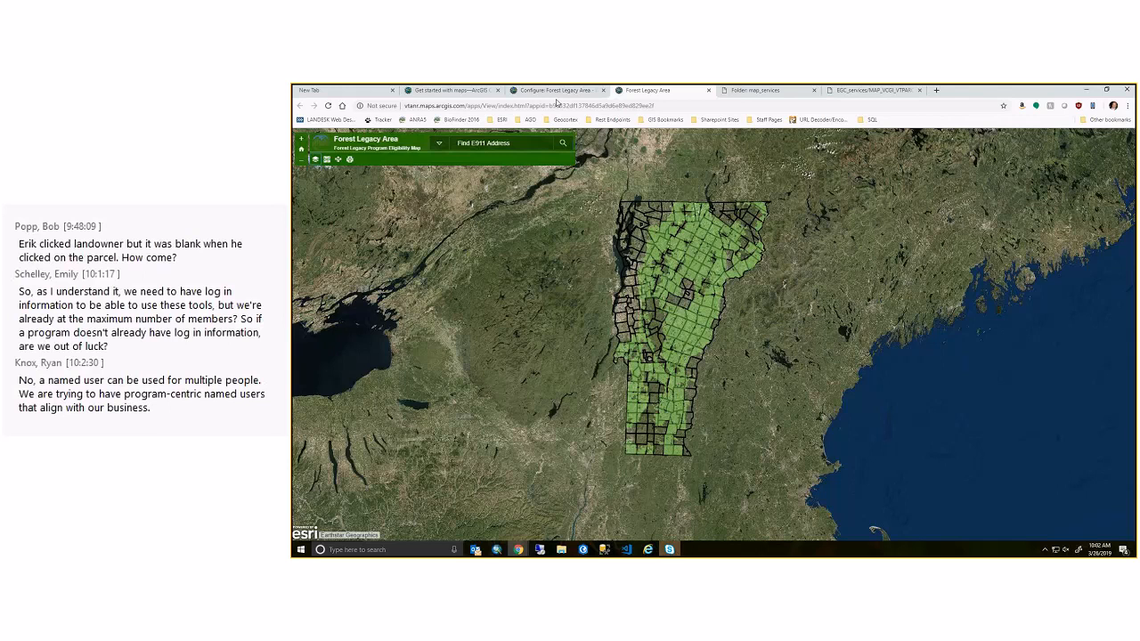
# Return to the web map and create a Web AppBuilder app titled "Forest Legacy Area - AON WEB AppBuilder".
pyautogui.click(554, 90)
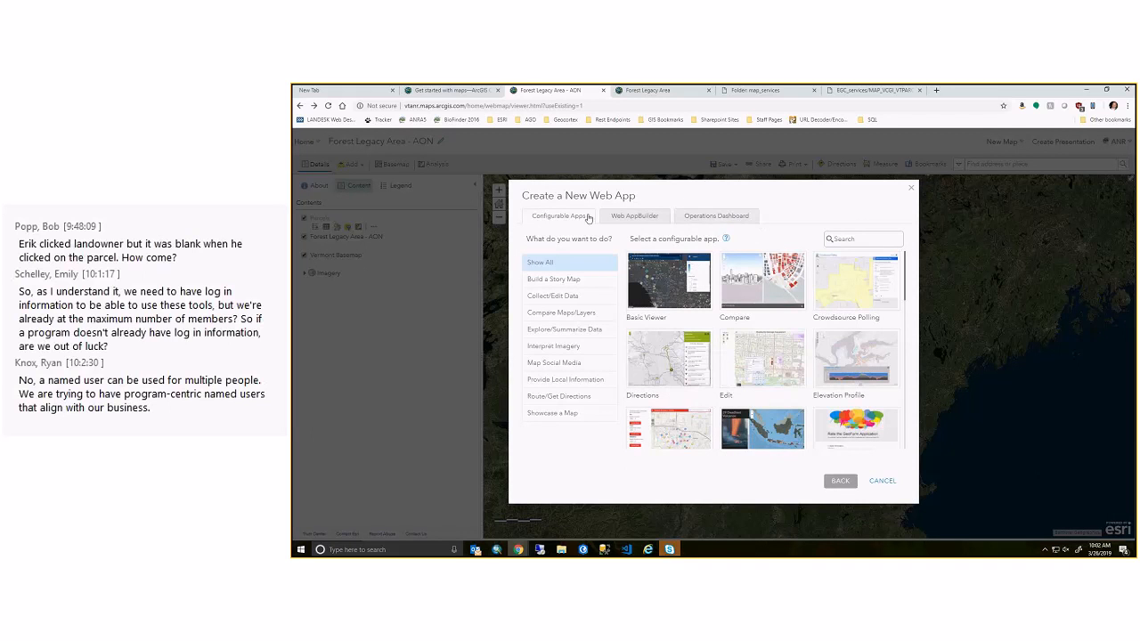
pyautogui.click(638, 219)
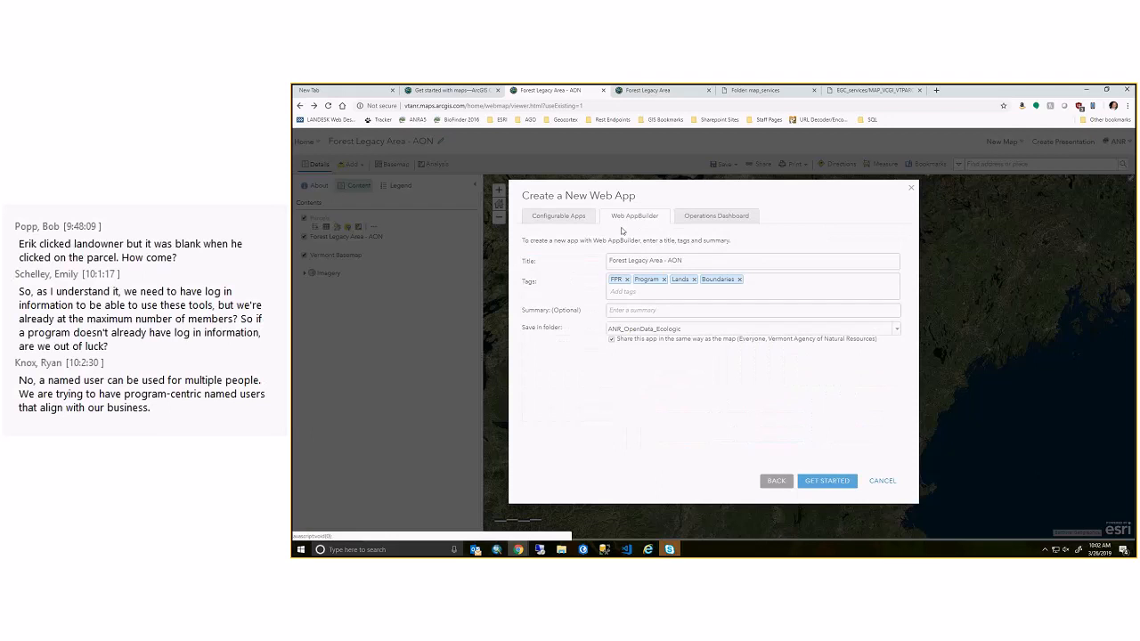
pyautogui.click(701, 260)
pyautogui.write('WEB App')
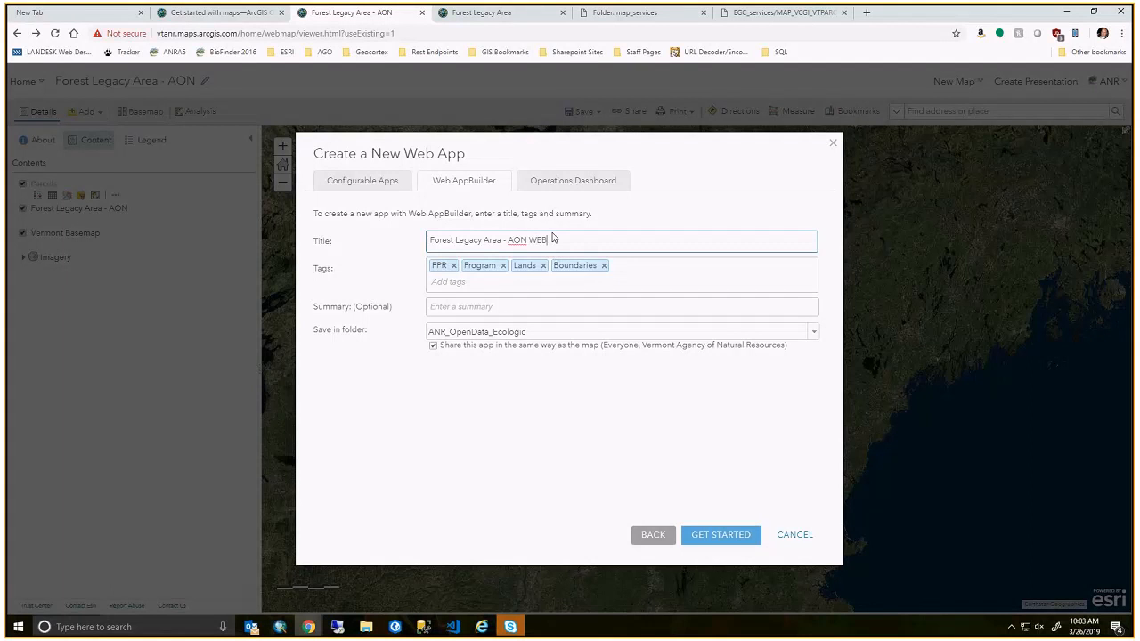
pyautogui.write('Builder')
pyautogui.click(729, 535)
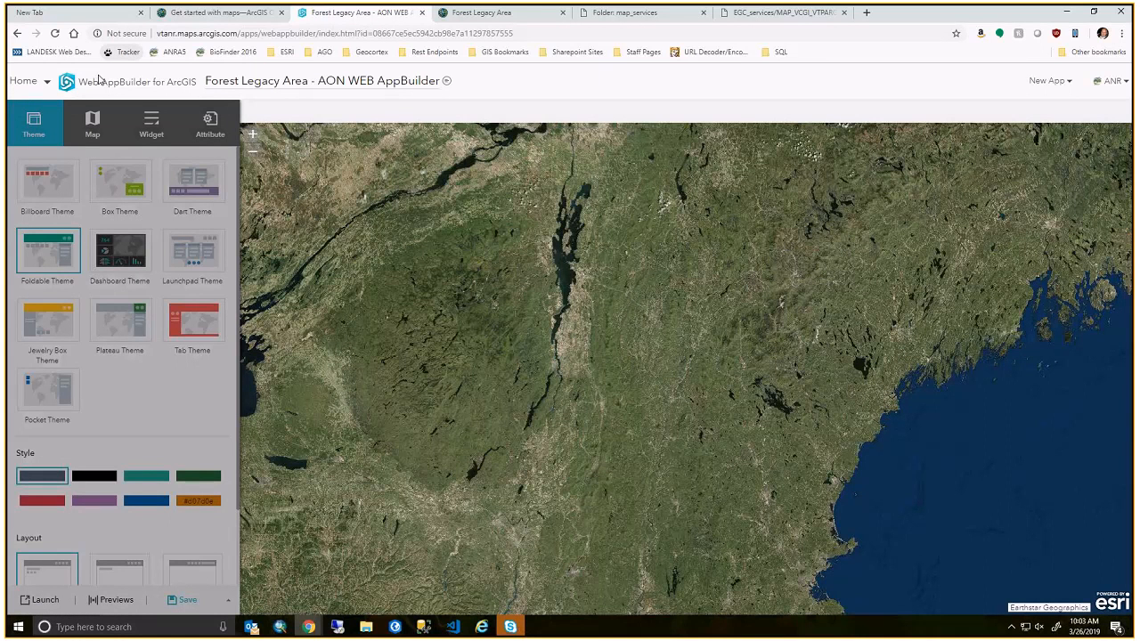
# Dismiss the startup overlay and add a Layer List widget to the app's first widget placeholder with its default options.
pyautogui.click(166, 198)
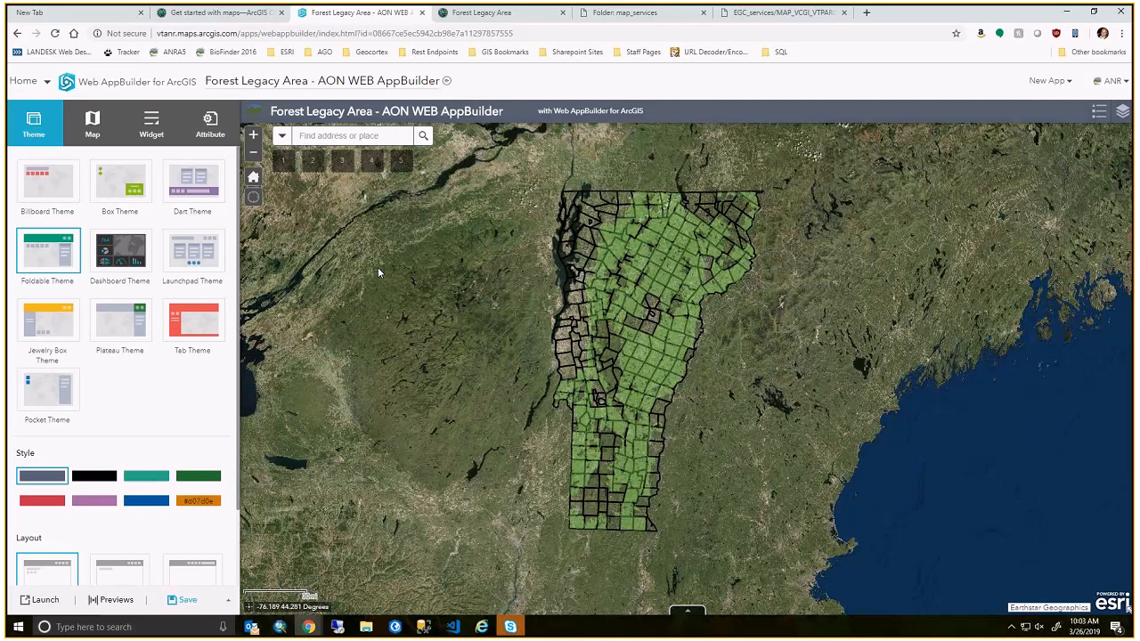
pyautogui.click(92, 124)
pyautogui.click(151, 125)
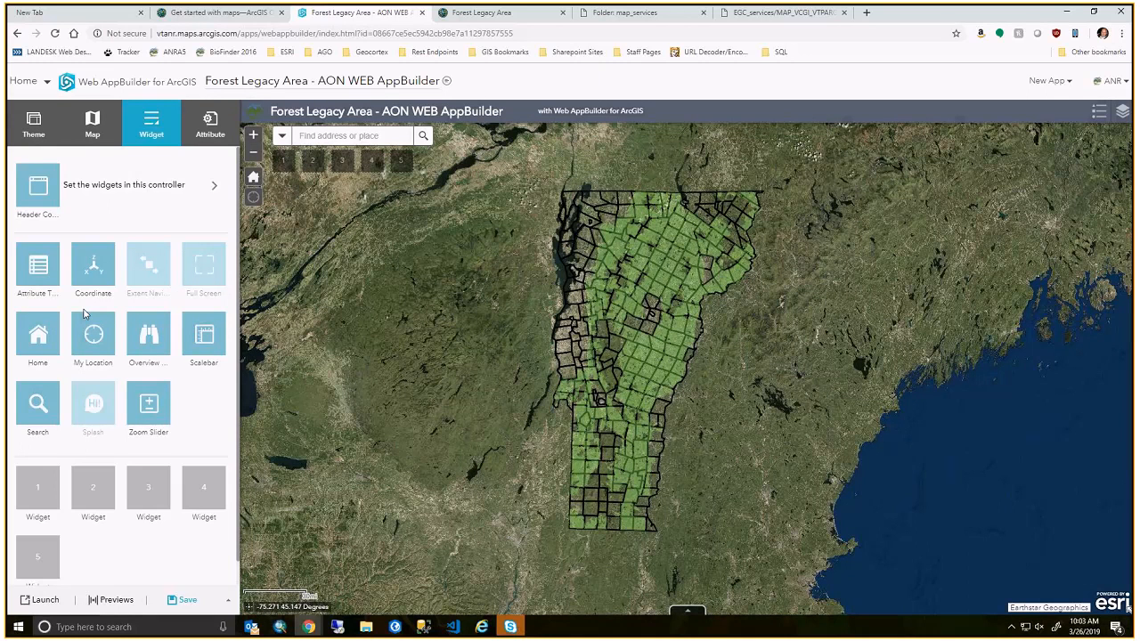
pyautogui.scroll(-1, 85, 313)
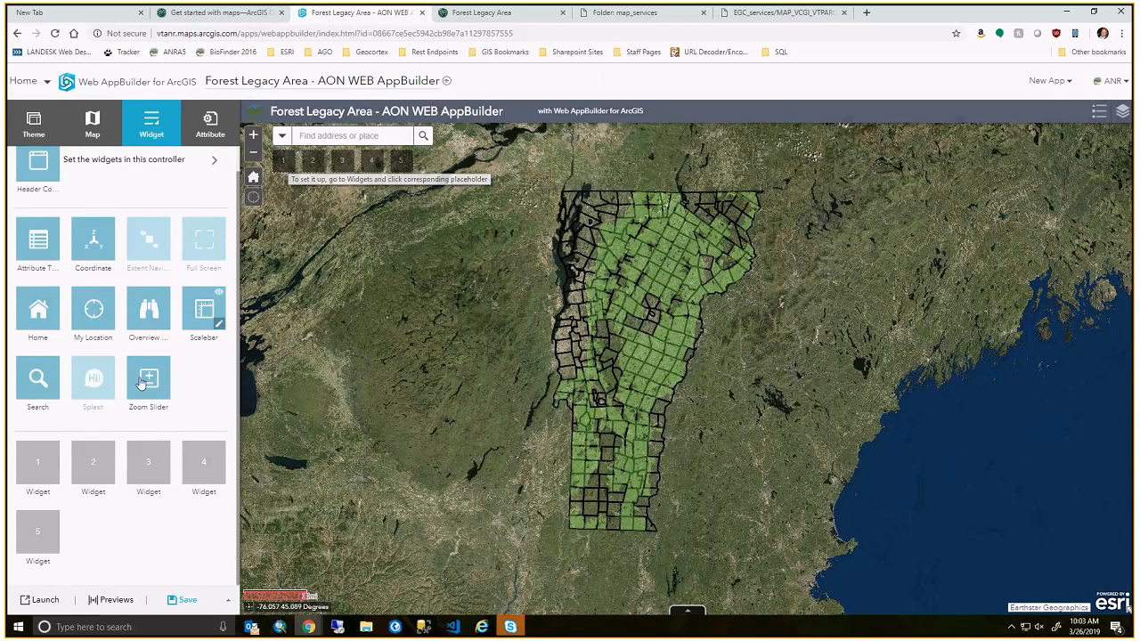
pyautogui.click(38, 458)
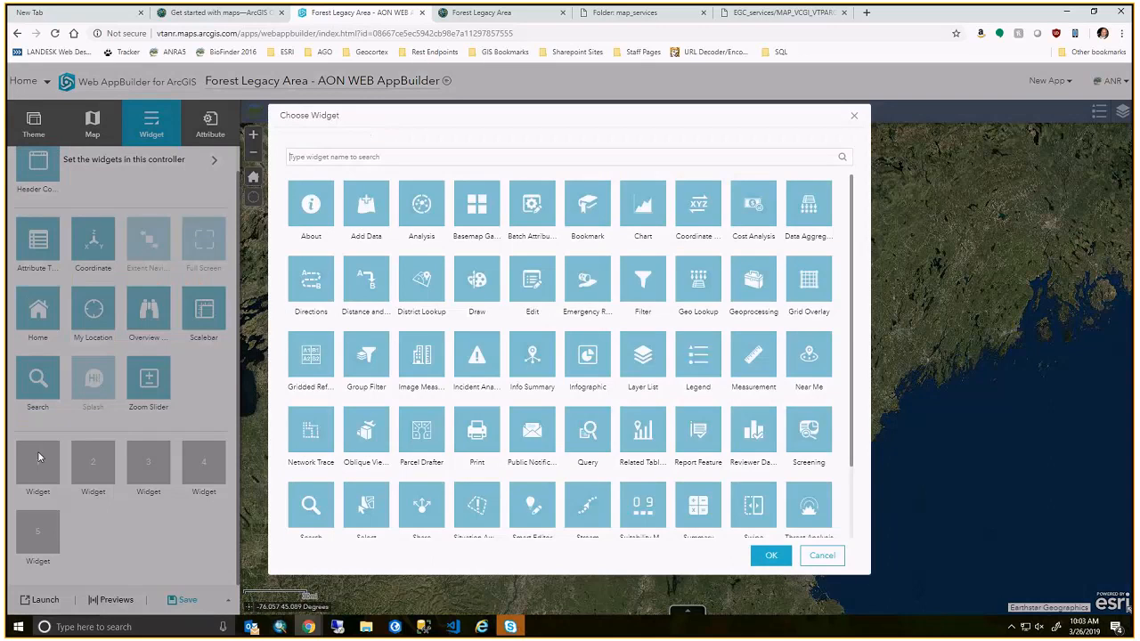
pyautogui.scroll(-2, 534, 439)
pyautogui.scroll(2, 579, 481)
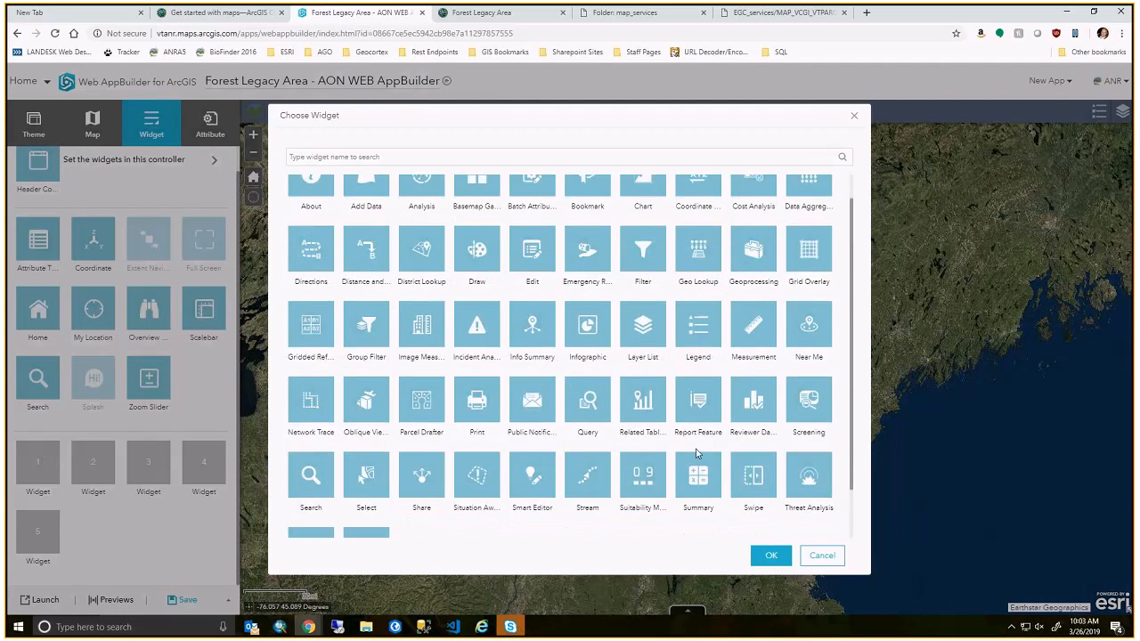
pyautogui.click(656, 365)
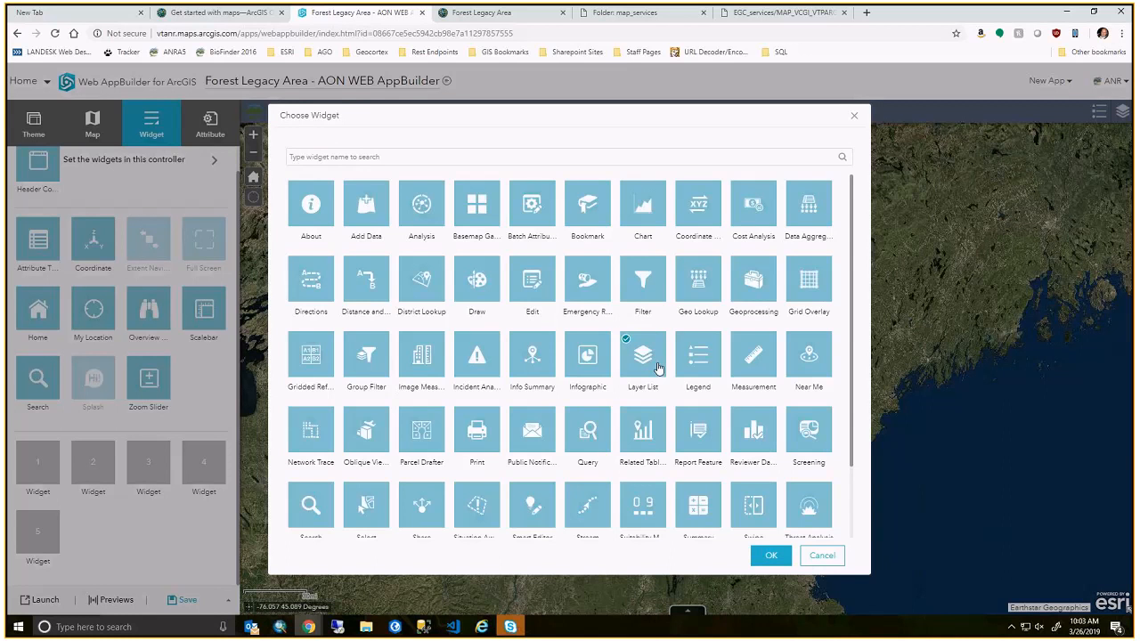
pyautogui.click(772, 556)
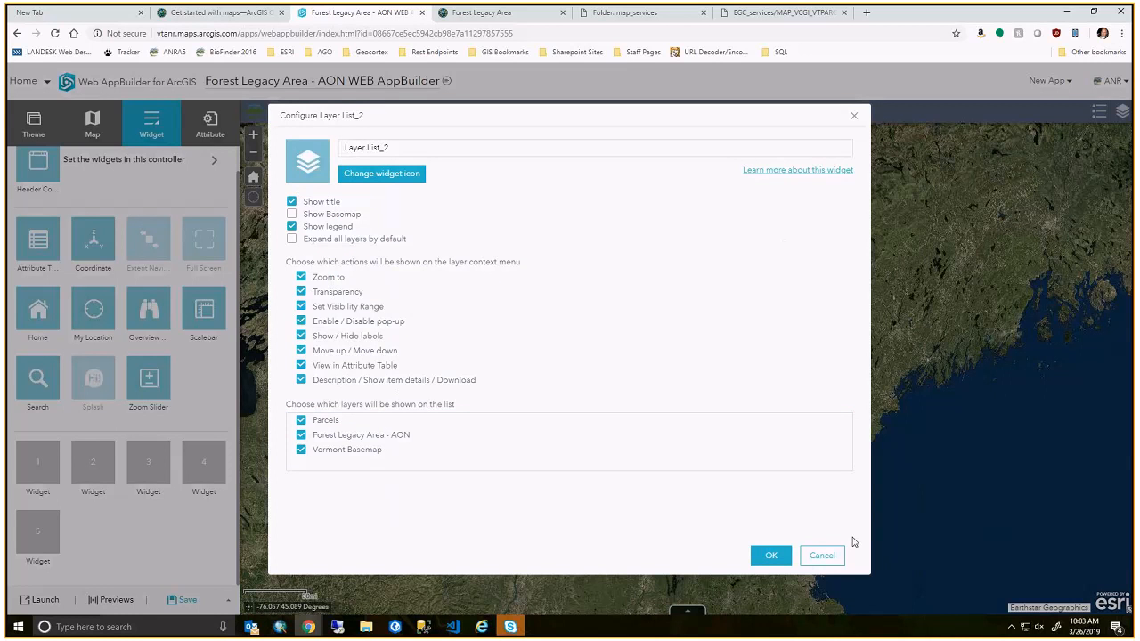
pyautogui.click(771, 556)
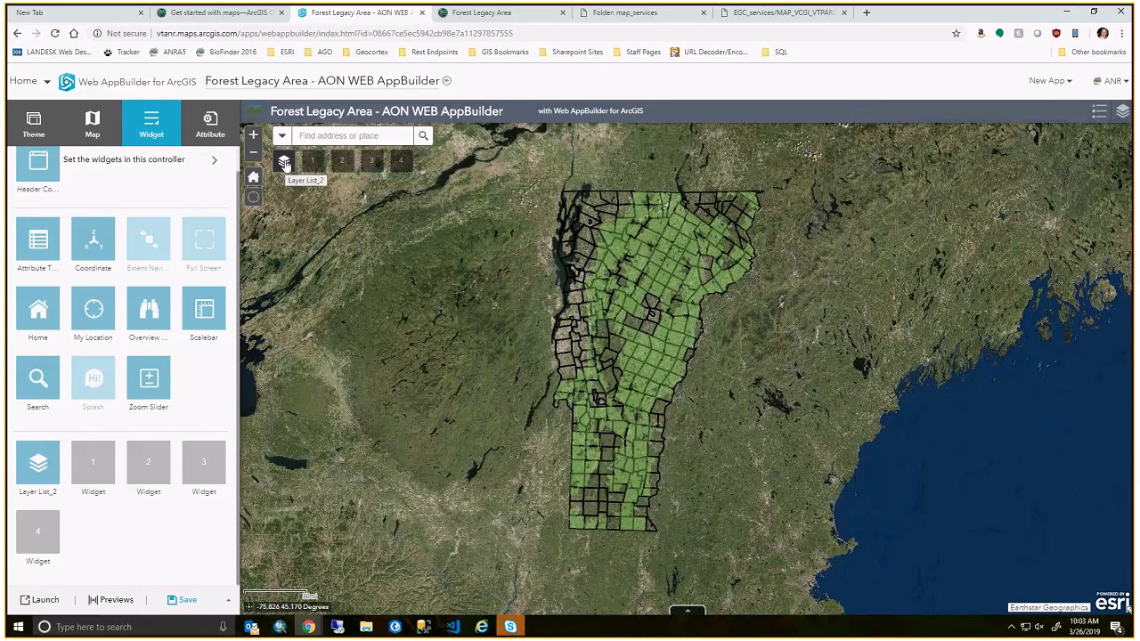
# Check the added Layer List widget in the map preview and compare the app with the launched Forest Legacy Area app.
pyautogui.click(284, 162)
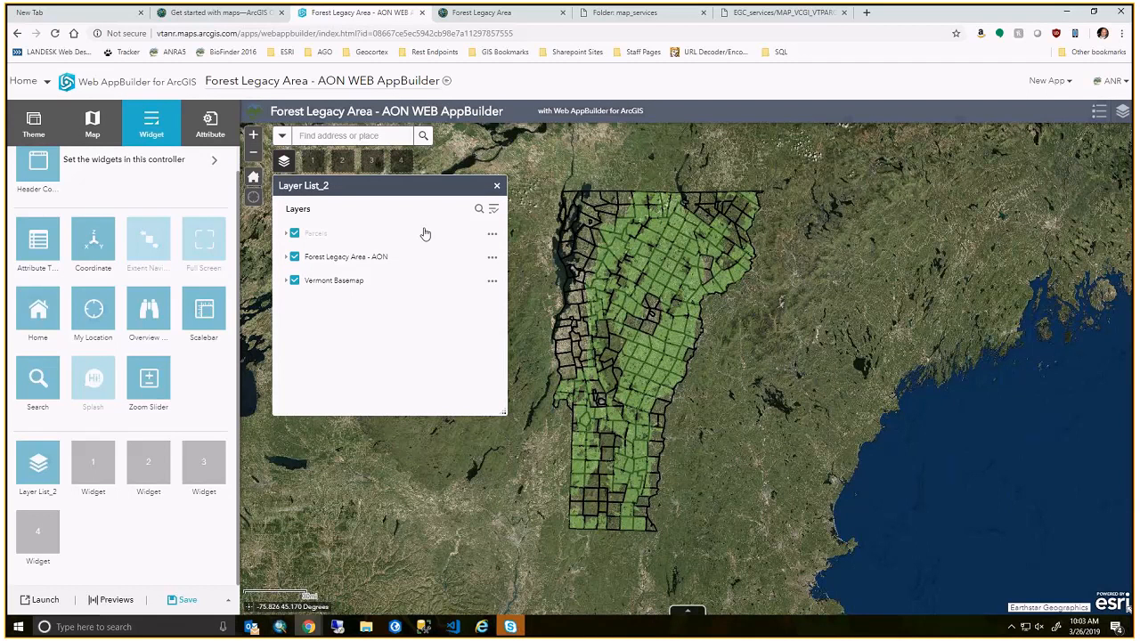
pyautogui.click(497, 186)
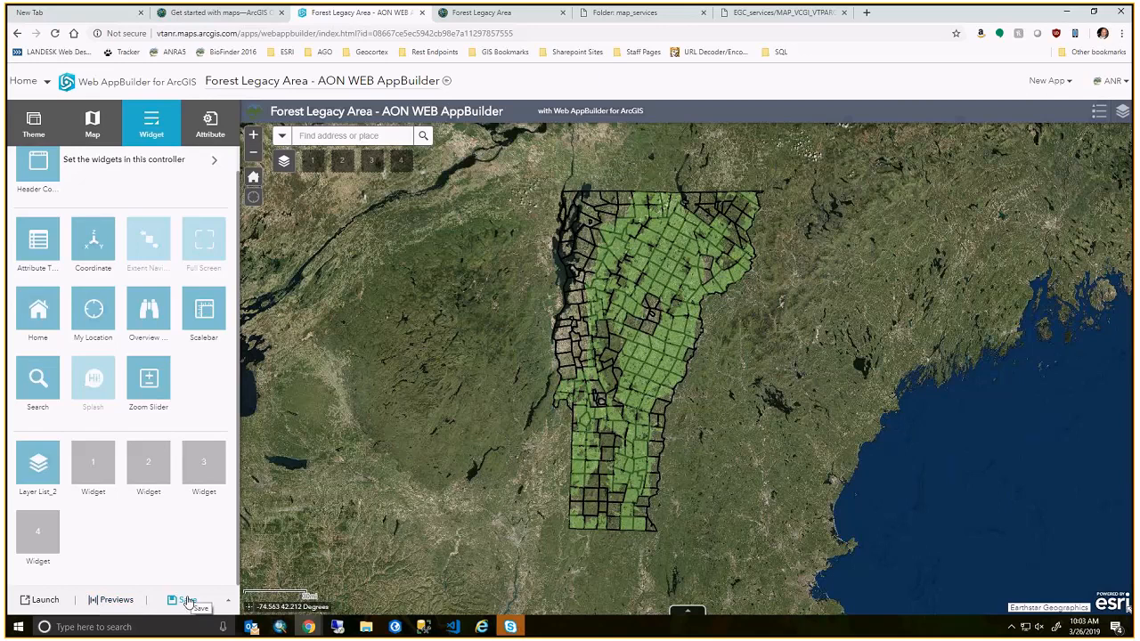
pyautogui.click(478, 13)
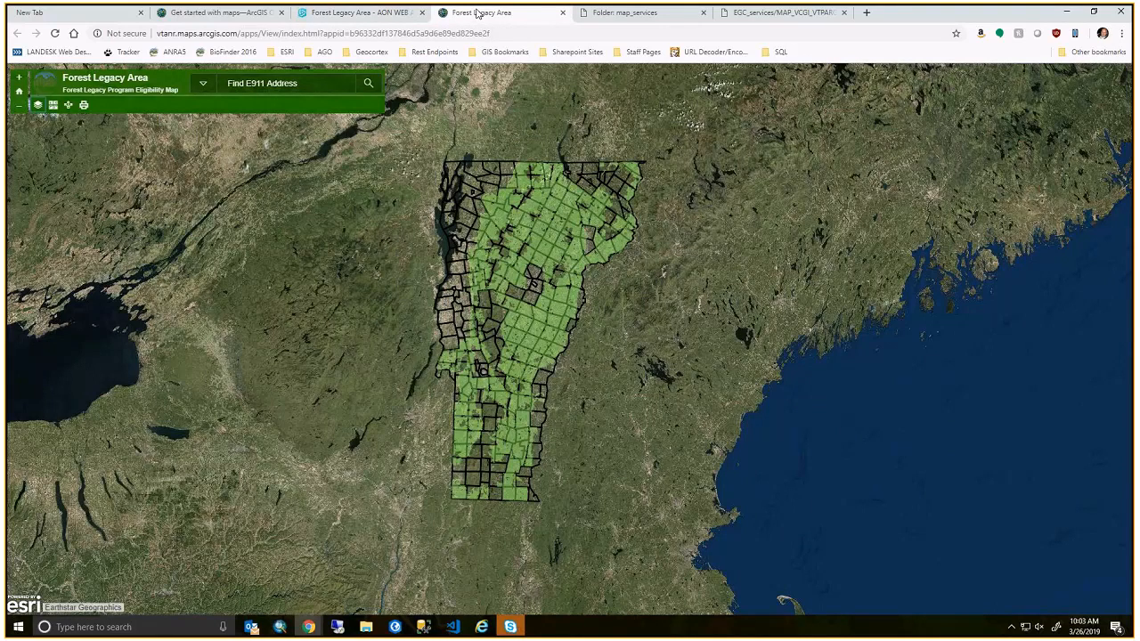
pyautogui.click(268, 14)
pyautogui.click(299, 15)
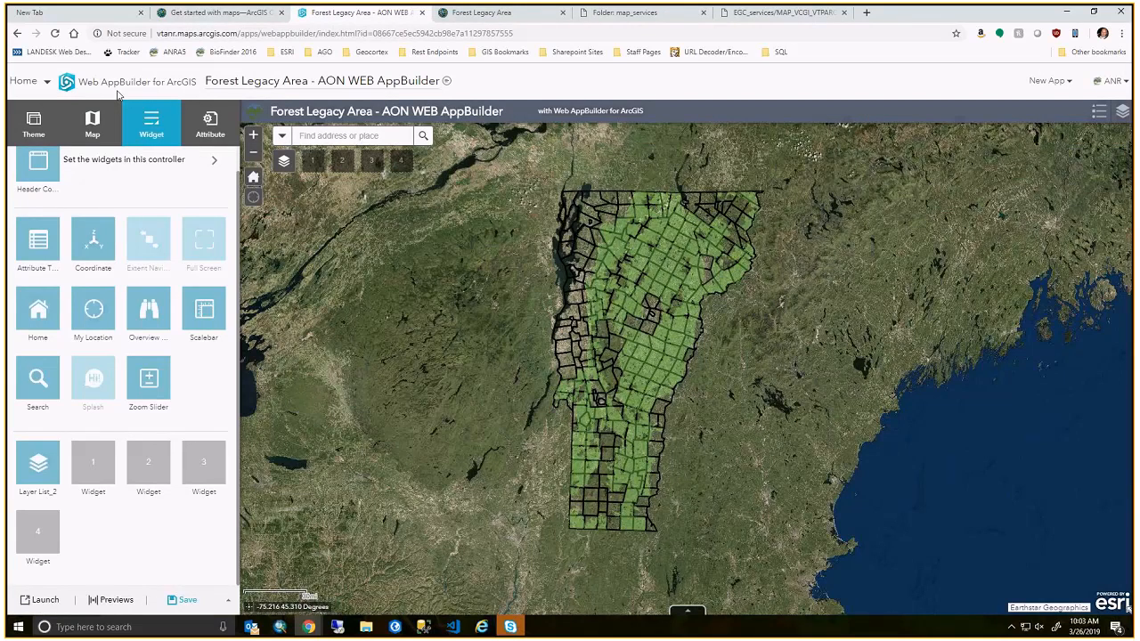
# Leave the app builder for the Content page without saving the changes.
pyautogui.click(26, 81)
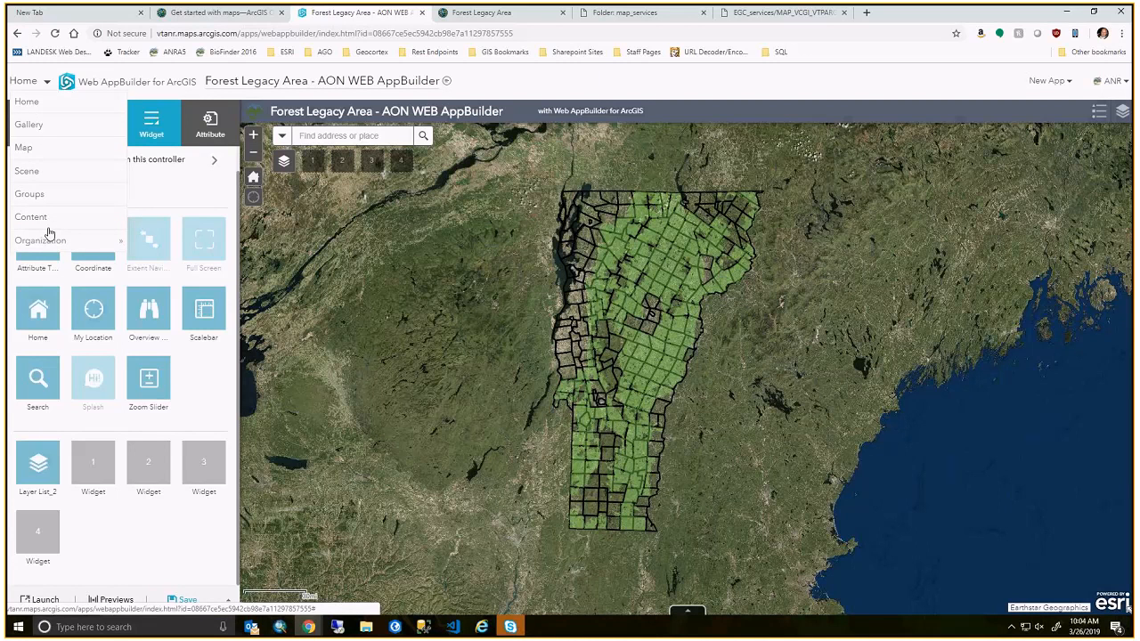
pyautogui.click(49, 234)
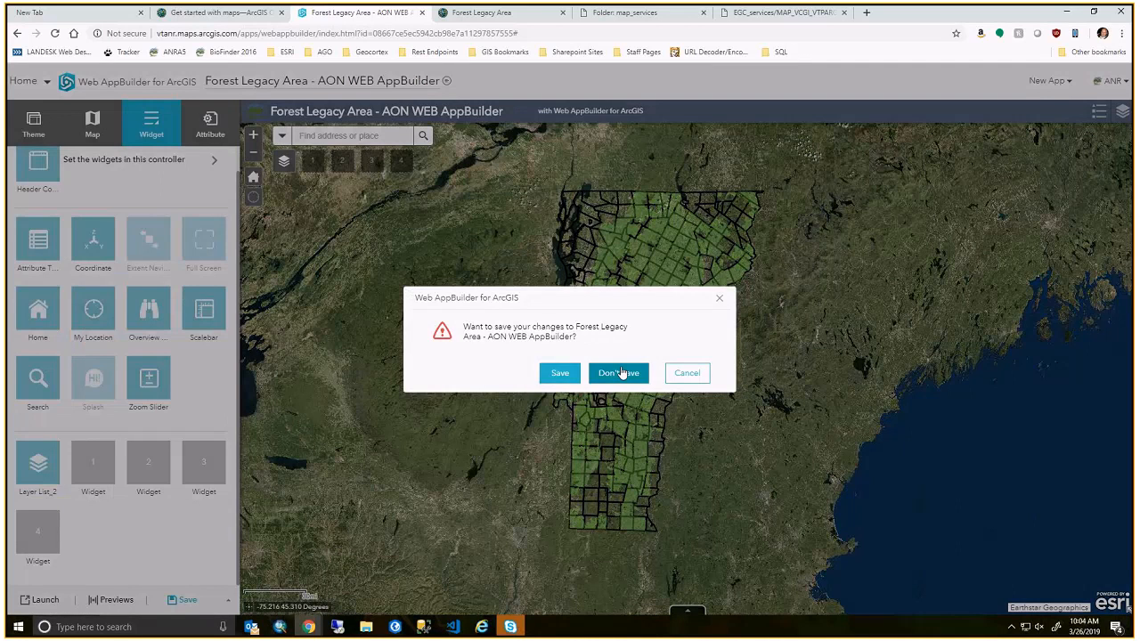
pyautogui.click(622, 374)
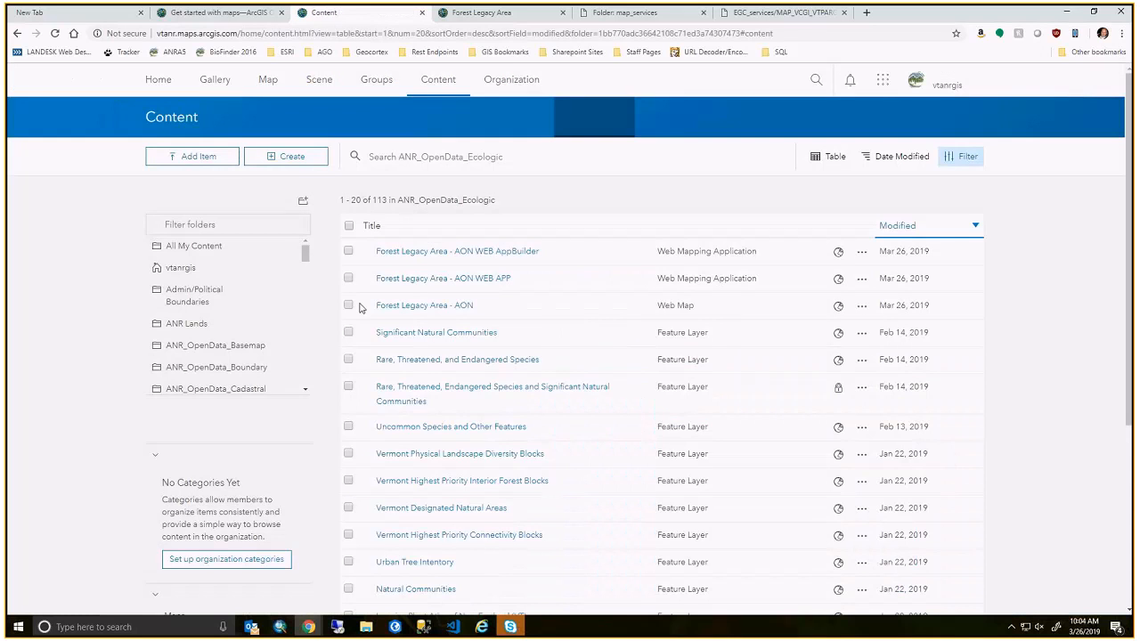
# Browse the content folders and view the items in Biologic and Ecologic Information and in Environmental Monitoring.
pyautogui.scroll(-3, 222, 288)
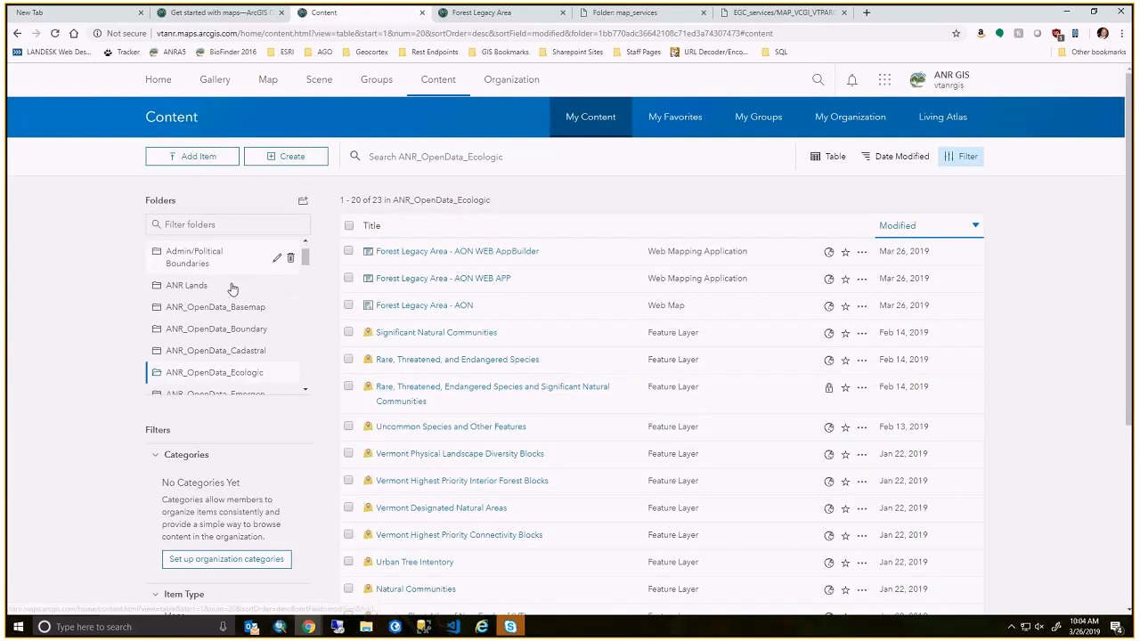
pyautogui.scroll(-5, 254, 365)
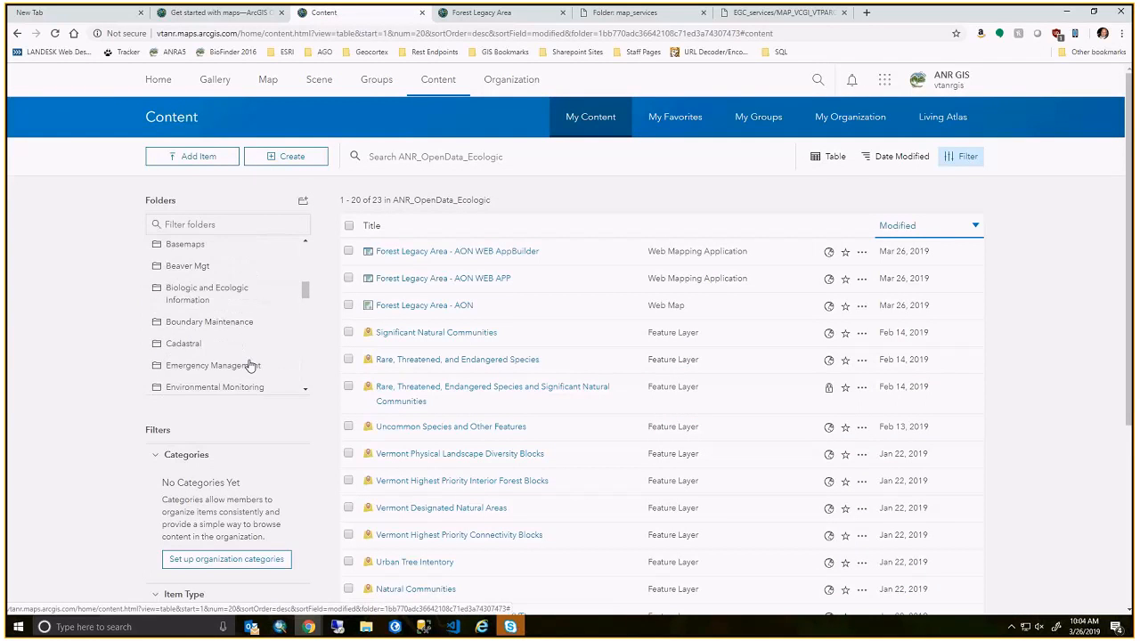
pyautogui.scroll(-1, 252, 364)
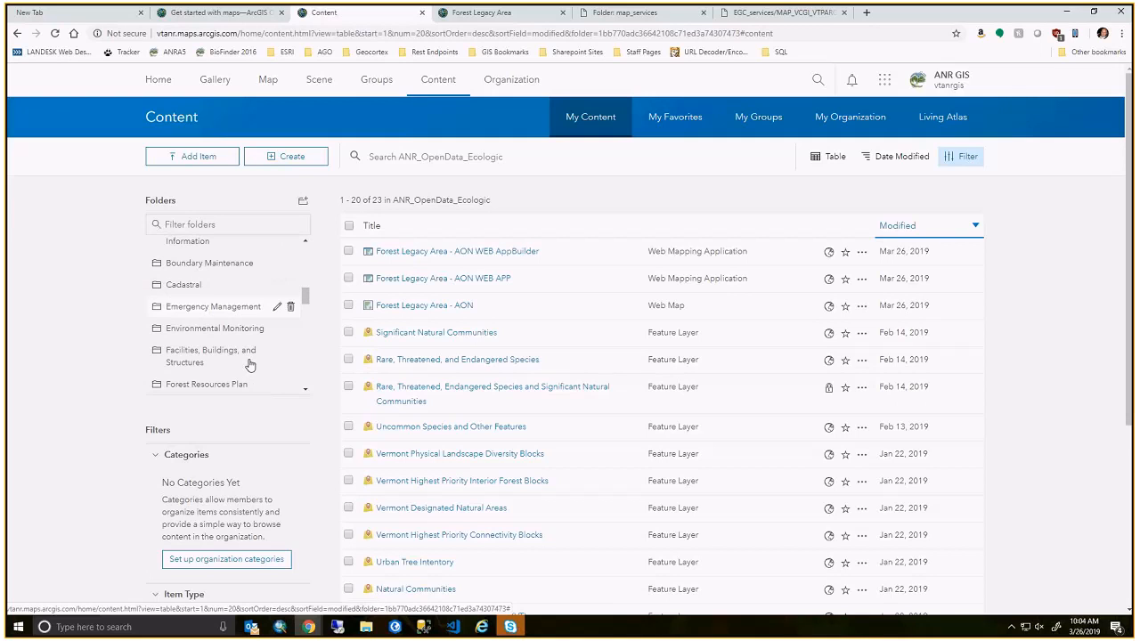
pyautogui.scroll(1, 205, 286)
pyautogui.click(223, 297)
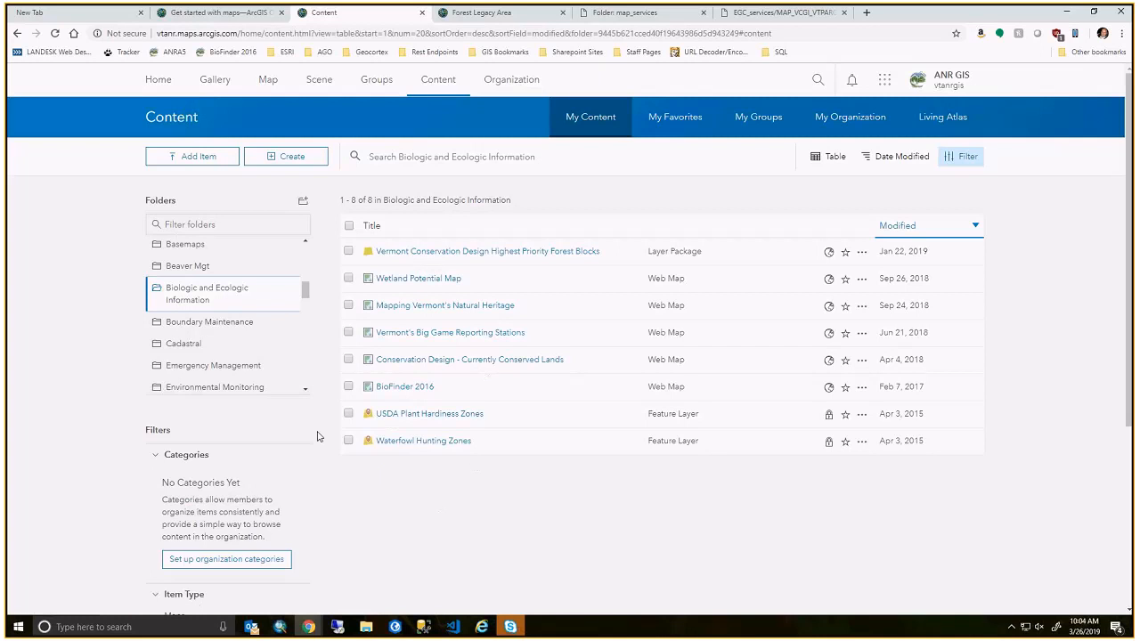
pyautogui.scroll(-1, 218, 349)
pyautogui.click(218, 329)
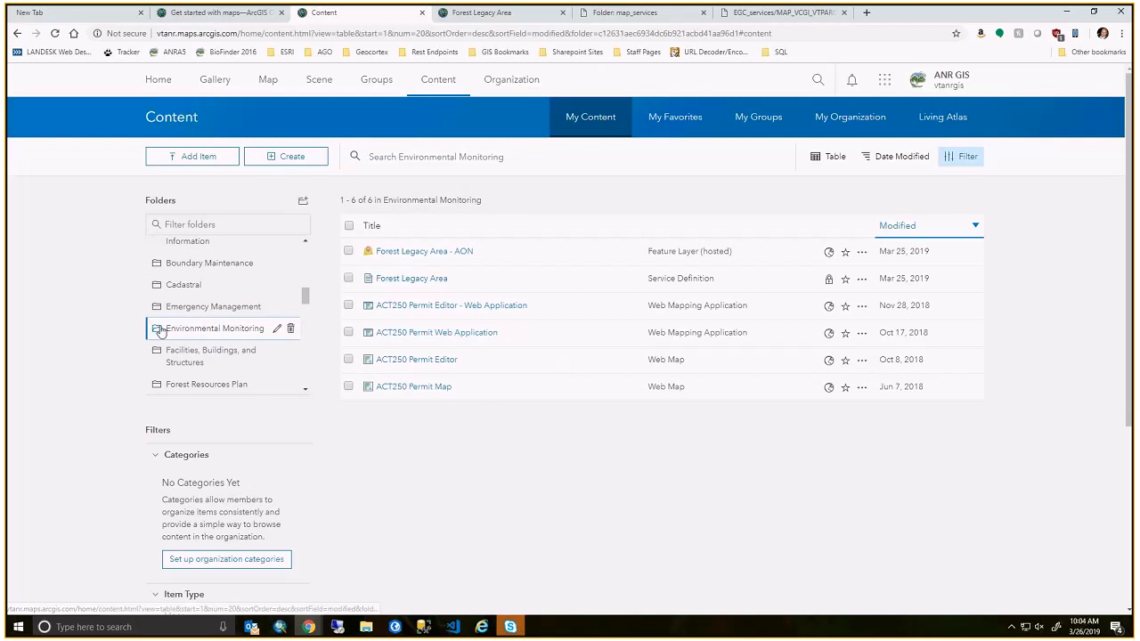
# List All My Content and filter the folders by "AON".
pyautogui.scroll(1, 239, 351)
pyautogui.scroll(5, 239, 351)
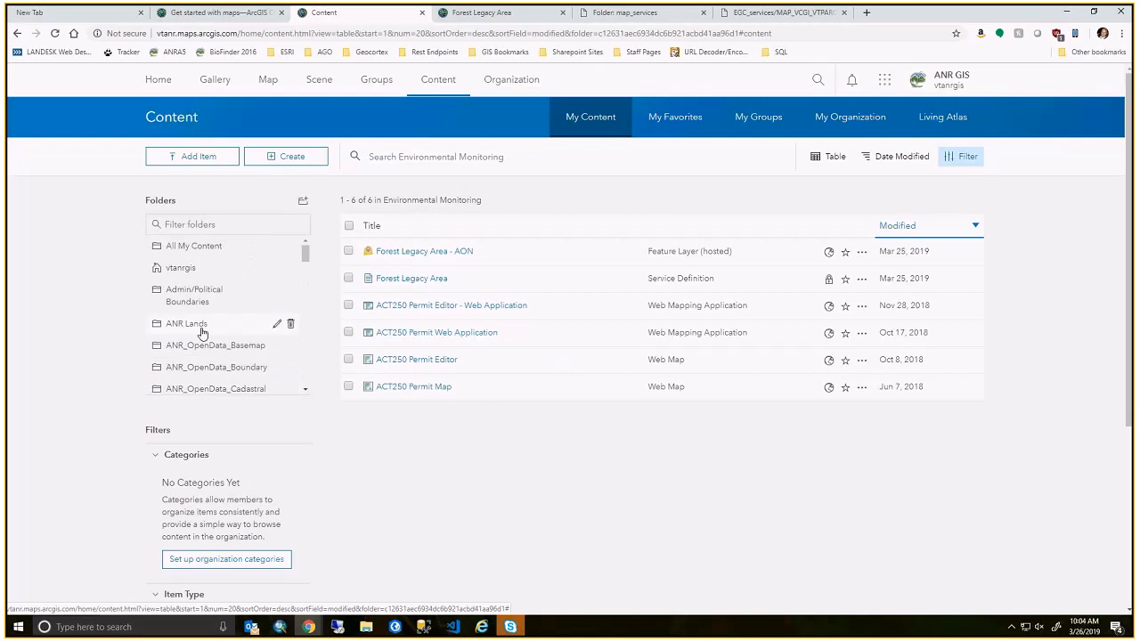
pyautogui.click(193, 246)
pyautogui.click(222, 224)
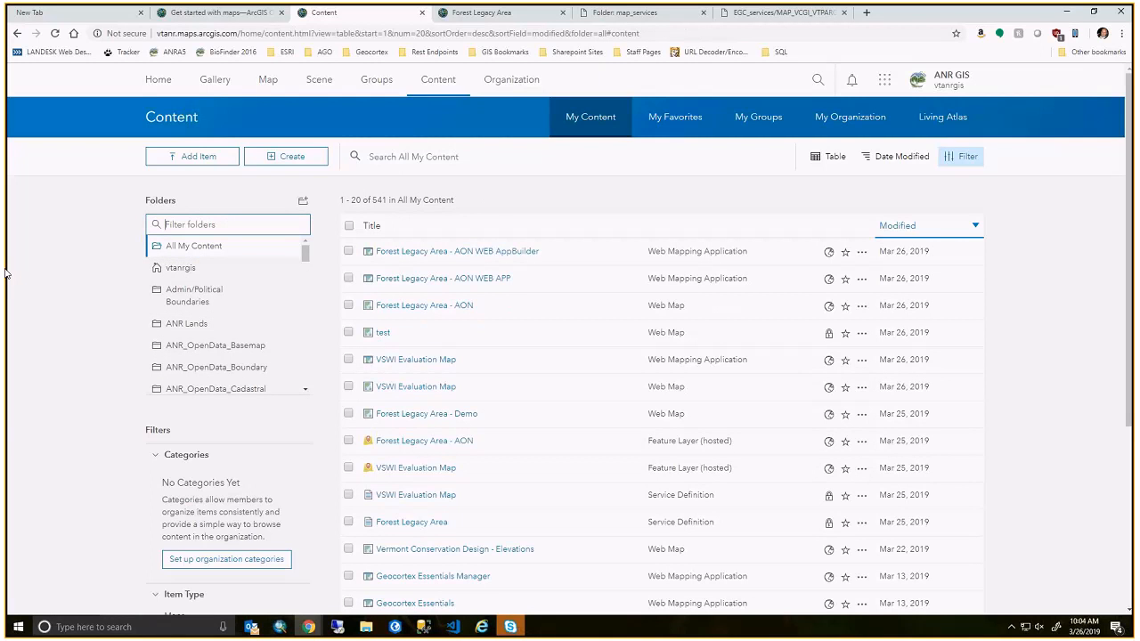
pyautogui.write('AON')
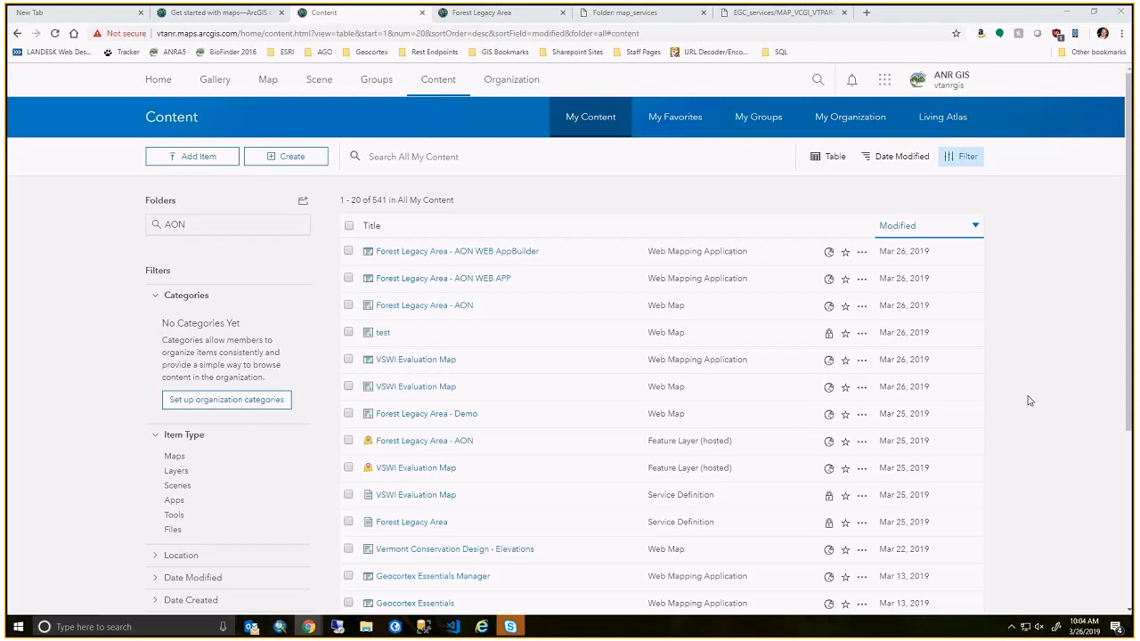
# Open the item page of the Forest Legacy Area - AON web map and highlight the item ID in its address.
pyautogui.click(508, 14)
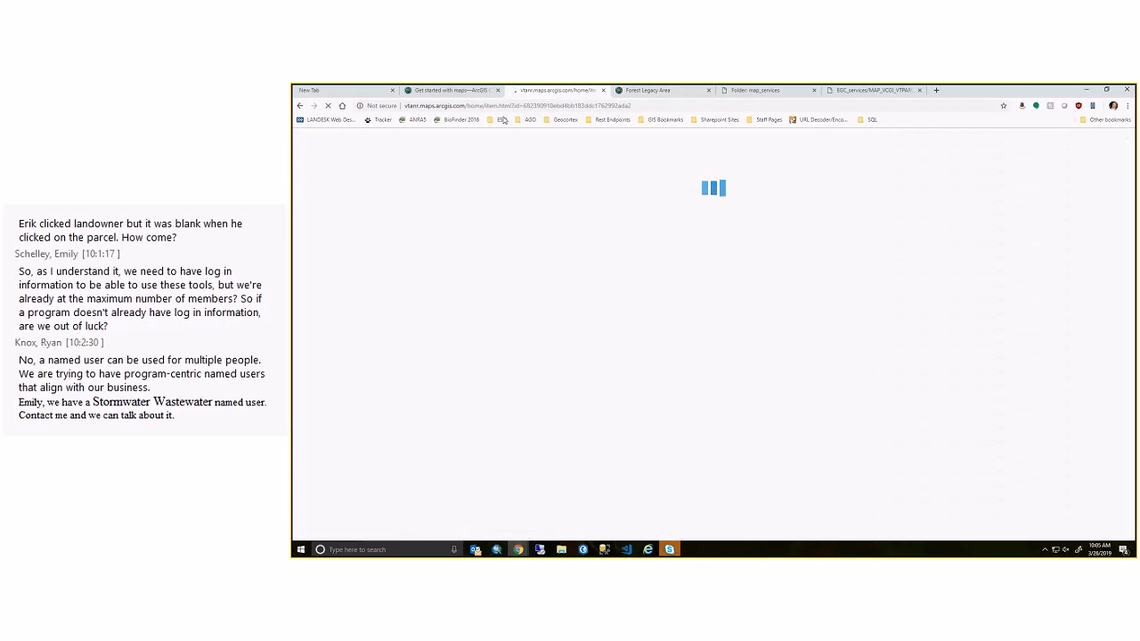
pyautogui.moveTo(524, 105); pyautogui.dragTo(630, 105)
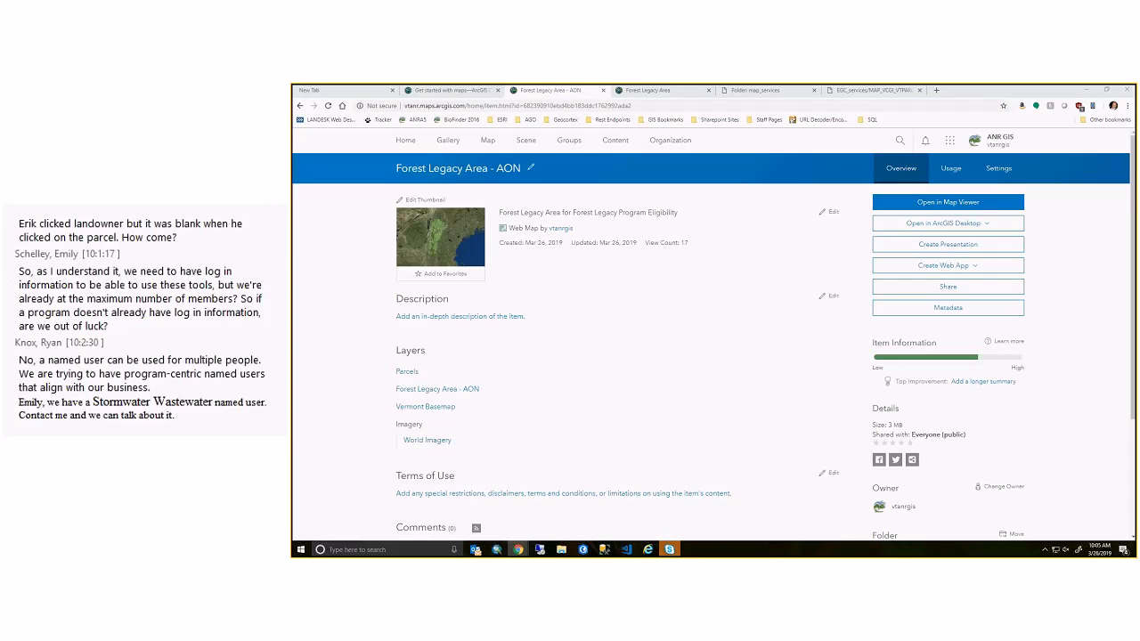
pyautogui.click(936, 93)
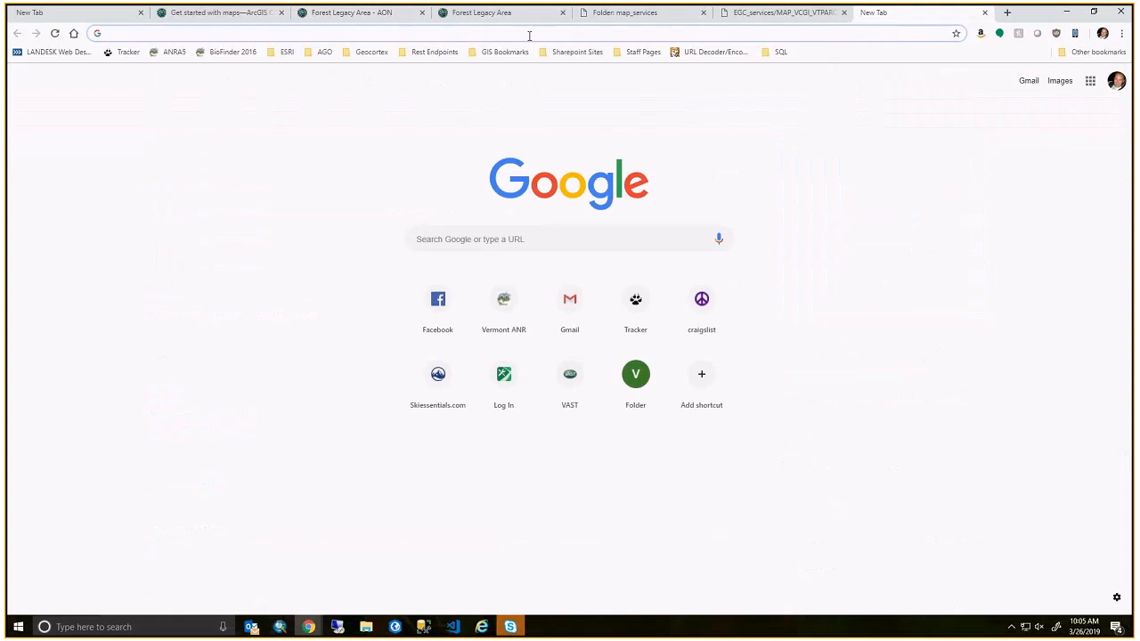
pyautogui.write('https://anrmaps.vermont.gov/websites/TEST/getFLA.html')
pyautogui.press('Return')
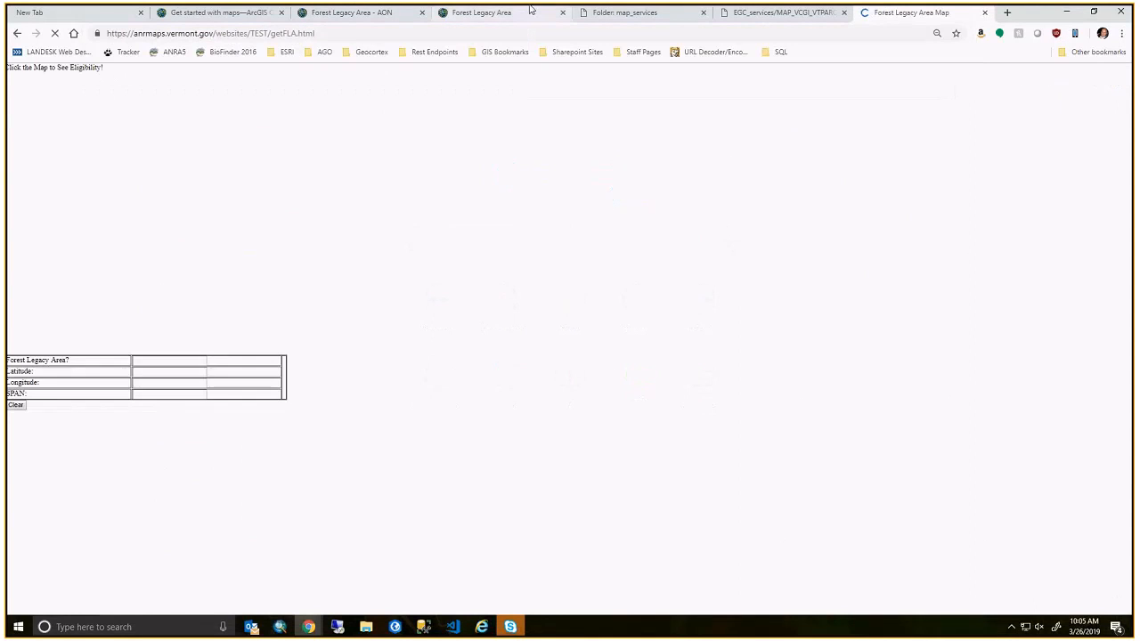
# Switch to Visual Studio Code and select the "Create the map" WebMap block containing the portal item ID in getFLA.html.
pyautogui.click(454, 627)
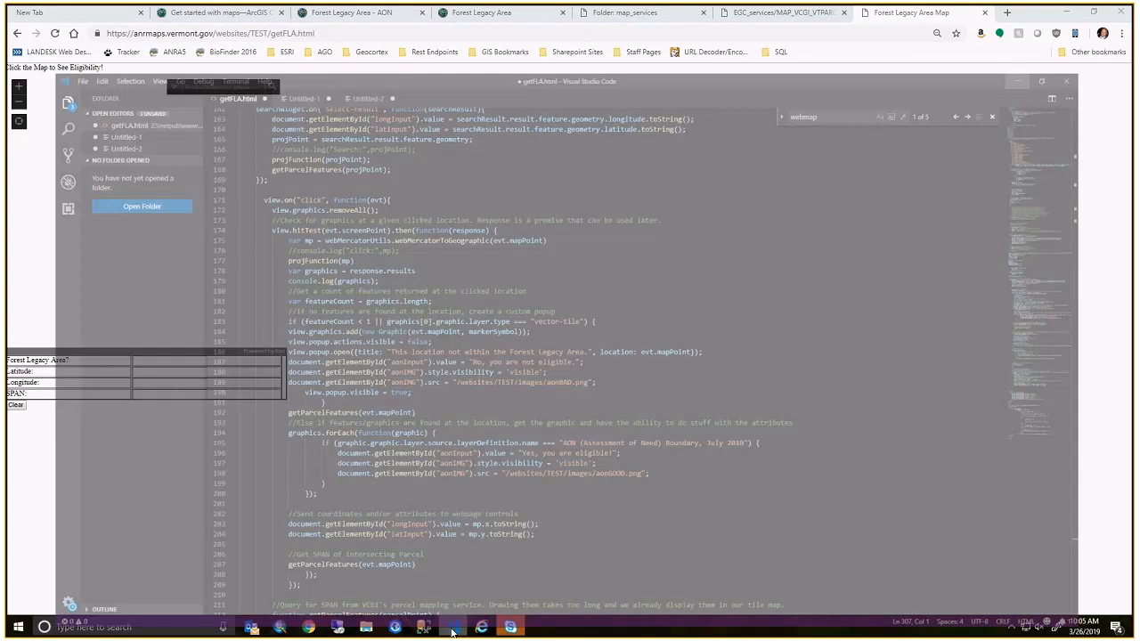
pyautogui.scroll(14, 364, 212)
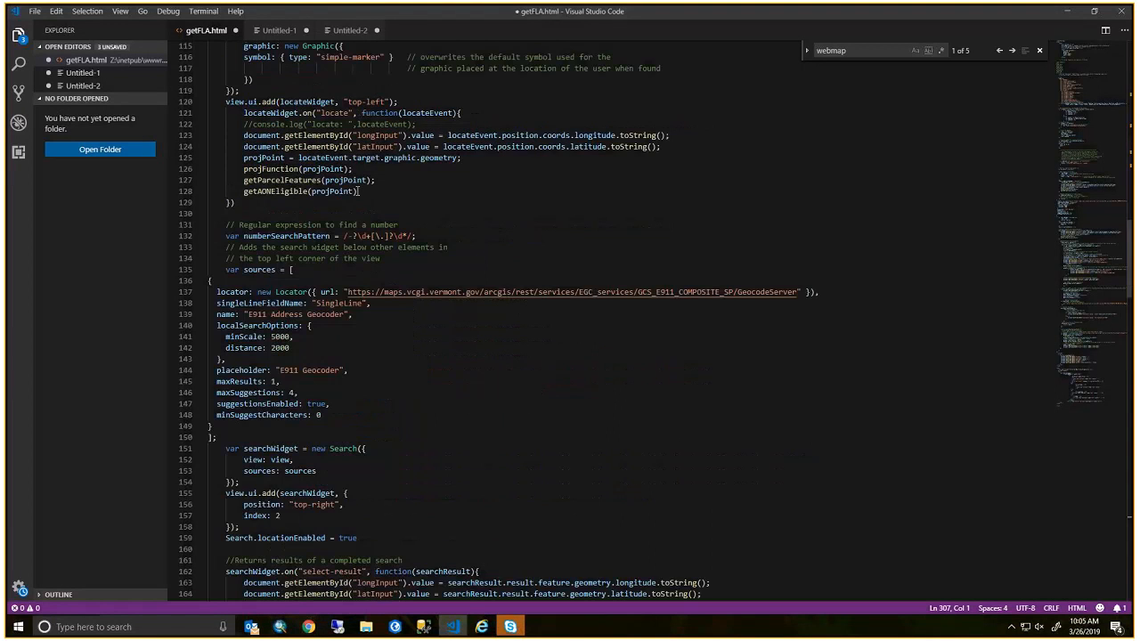
pyautogui.scroll(5, 358, 191)
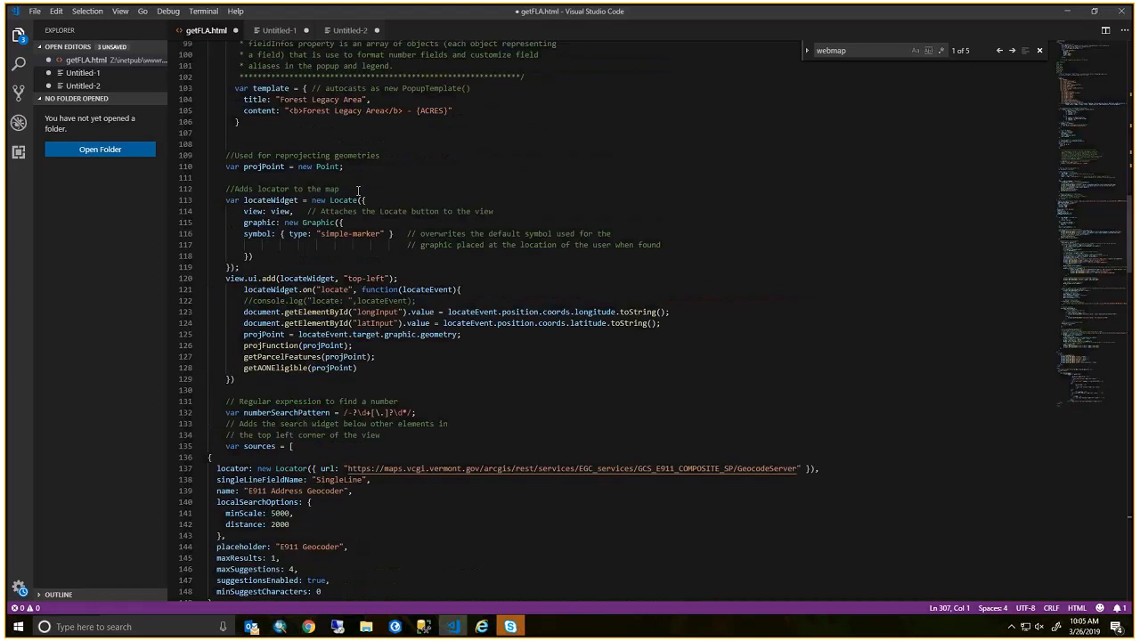
pyautogui.scroll(13, 359, 352)
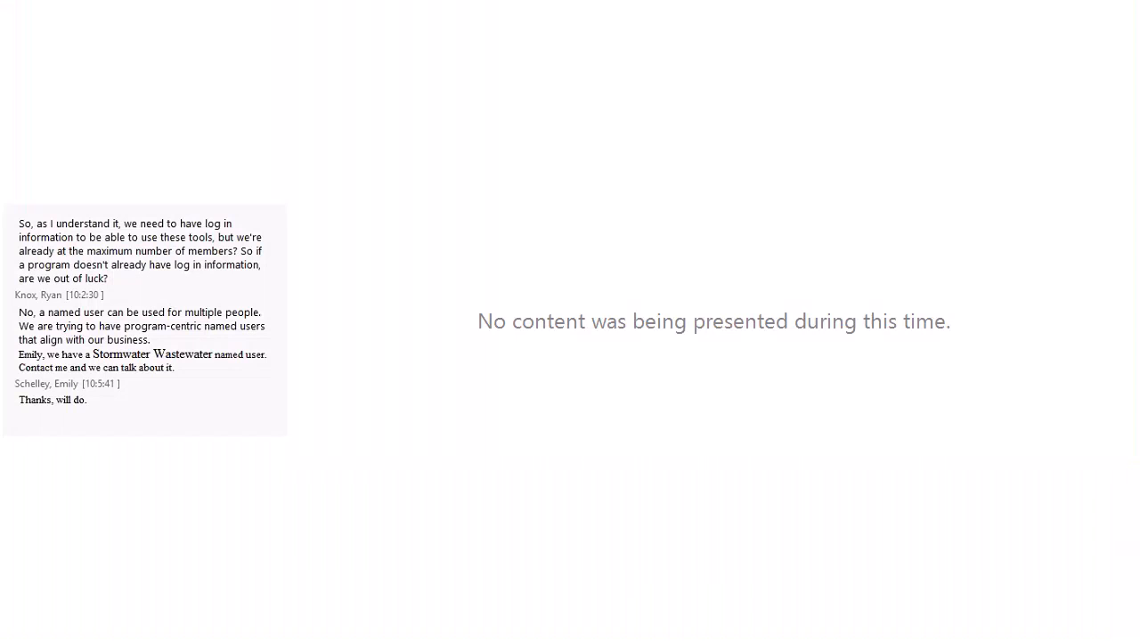
pyautogui.scroll(3, 555, 348)
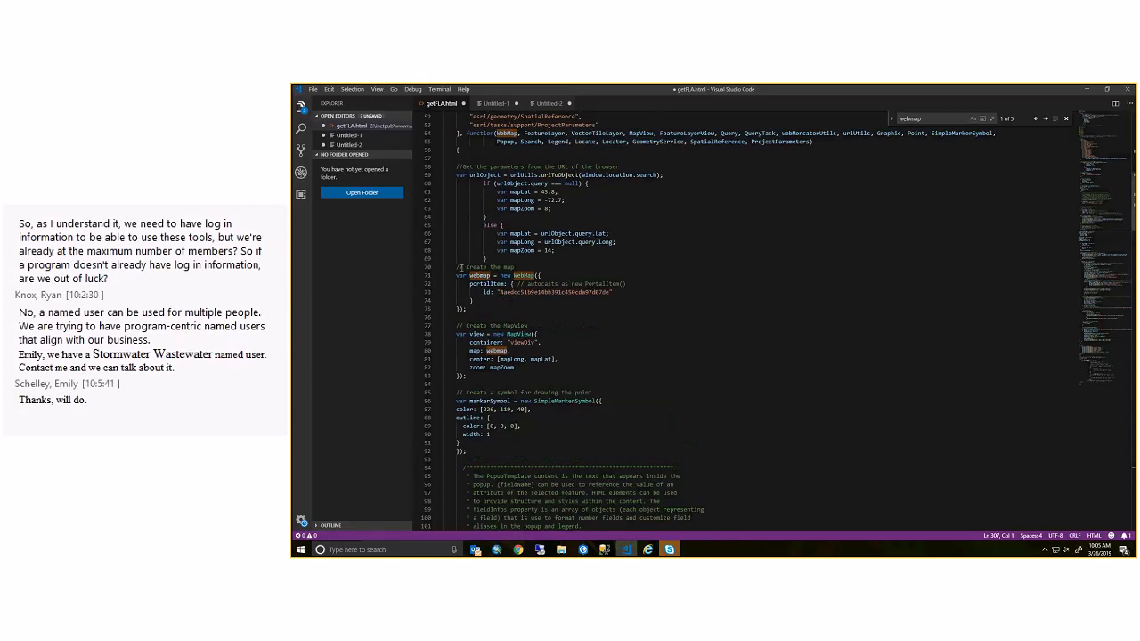
pyautogui.moveTo(458, 267); pyautogui.dragTo(466, 309)
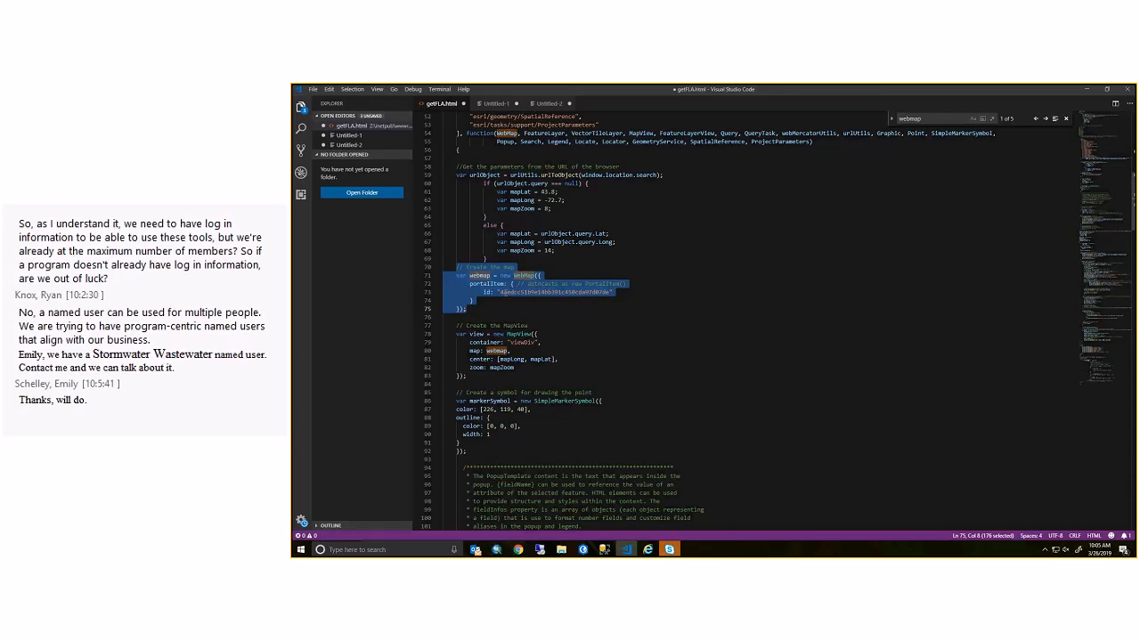
# Switch back to the Forest Legacy Area Map page in Chrome.
pyautogui.click(518, 550)
pyautogui.moveTo(540, 530)
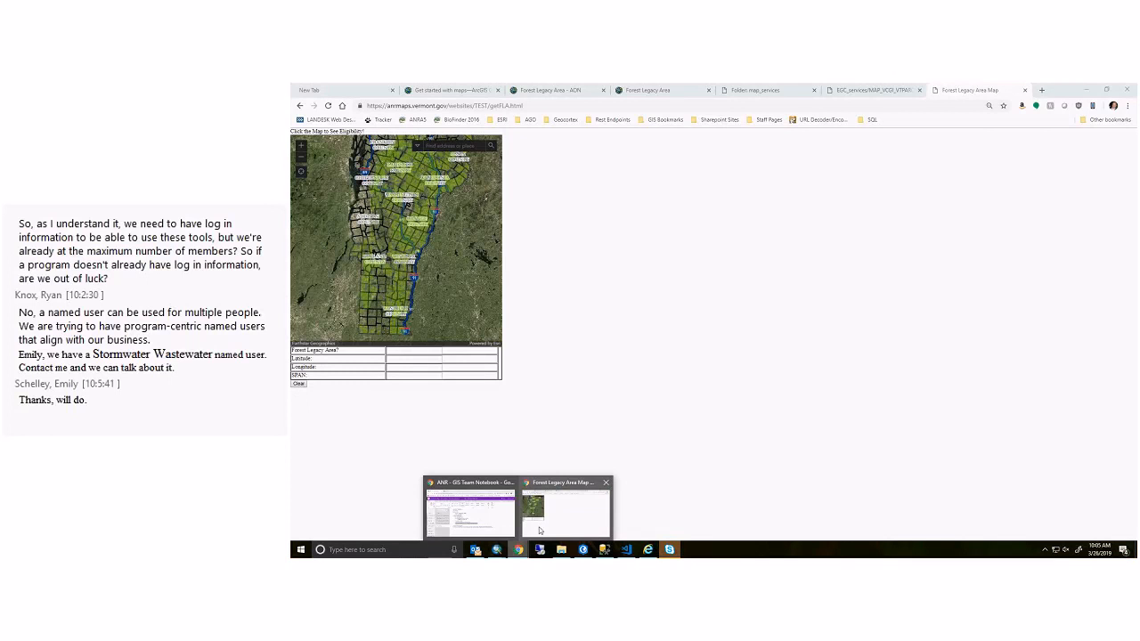
pyautogui.click(535, 533)
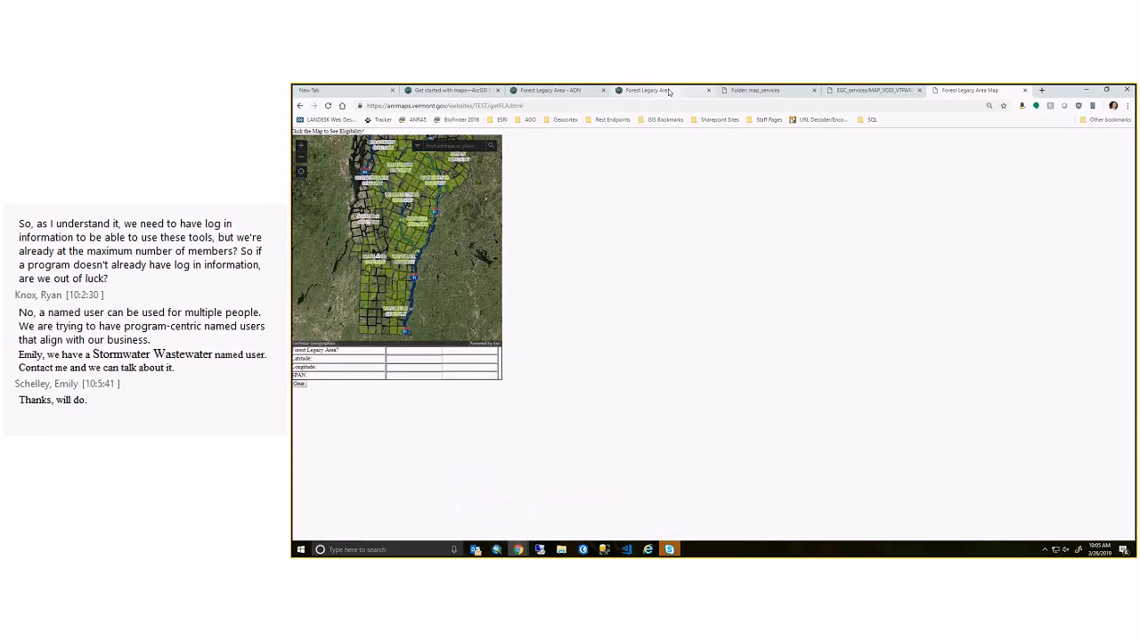
# Revisit the Forest Legacy Area web app and the Forest Legacy Area - AON item page, ending on the Forest Legacy Area Map page.
pyautogui.click(669, 92)
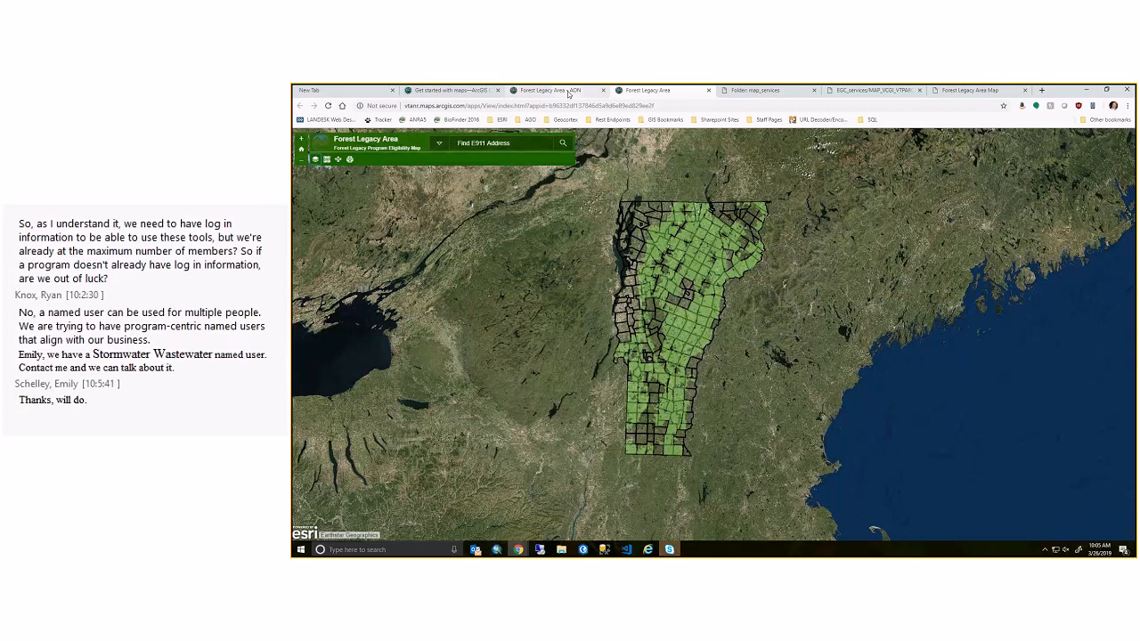
pyautogui.click(568, 94)
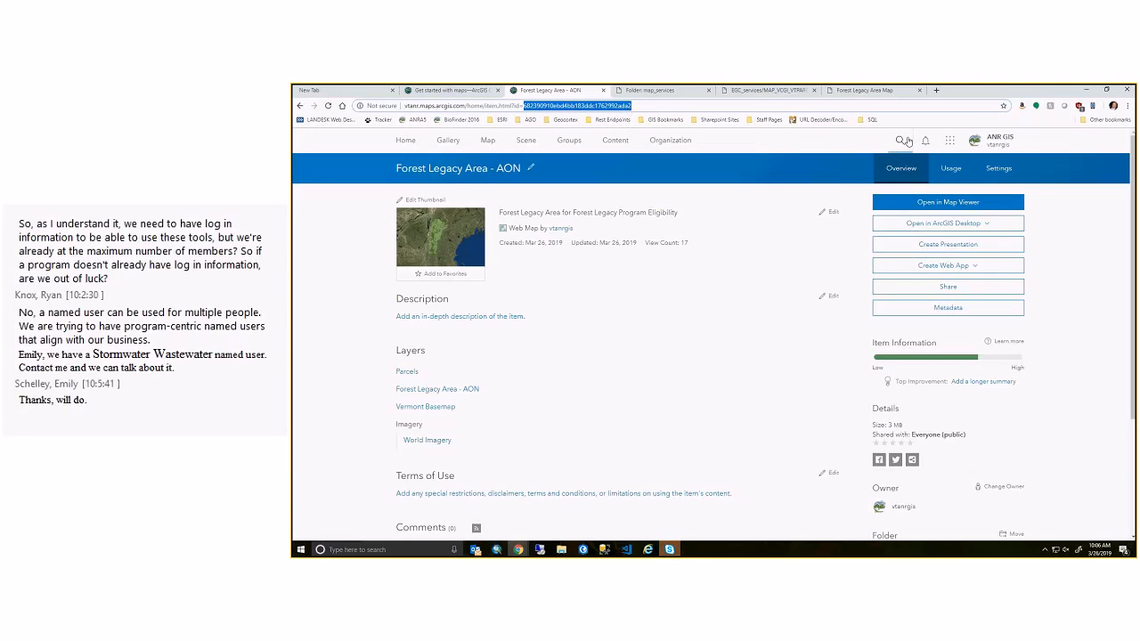
pyautogui.click(871, 93)
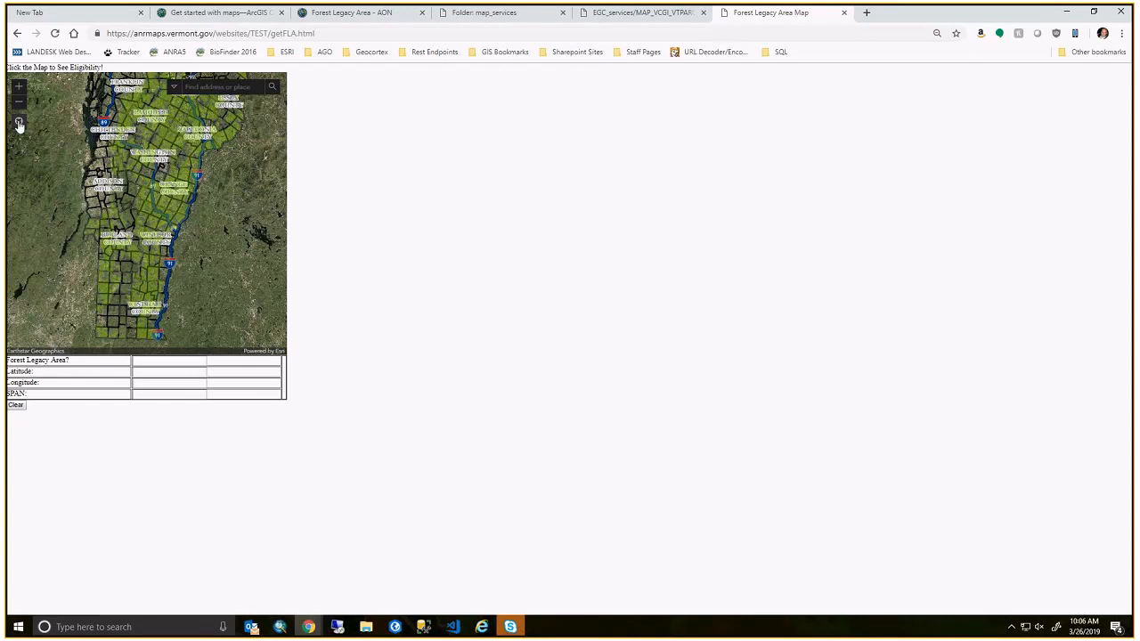
# Locate the current position on the eligibility map, check two nearby wooded spots outside the green area, and close the result pop-up.
pyautogui.click(19, 125)
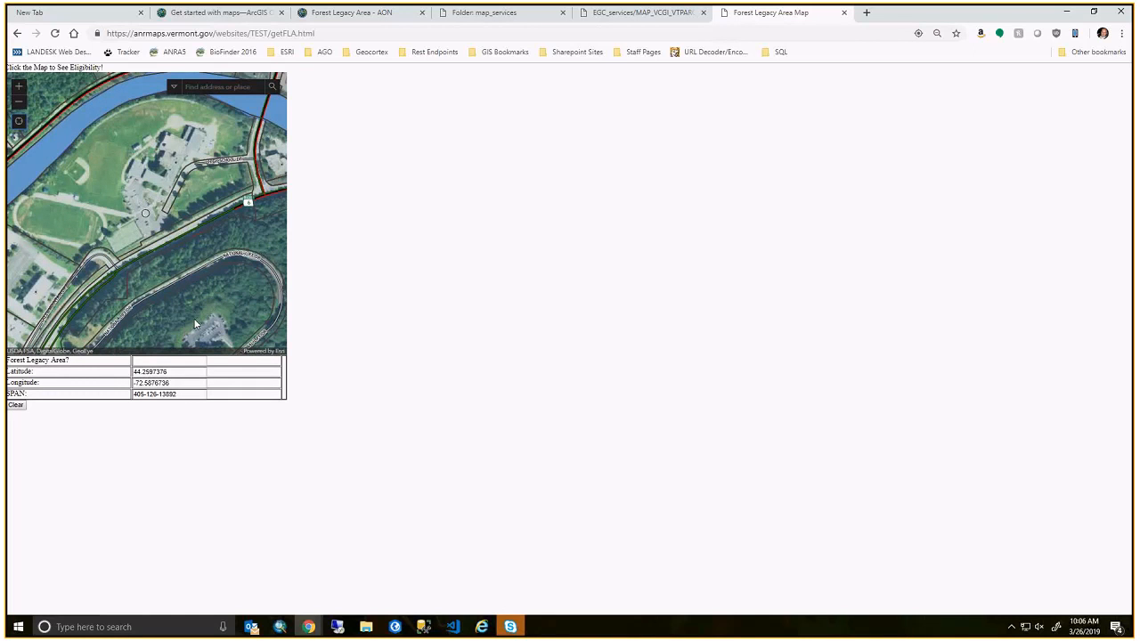
pyautogui.moveTo(196, 324); pyautogui.dragTo(205, 174)
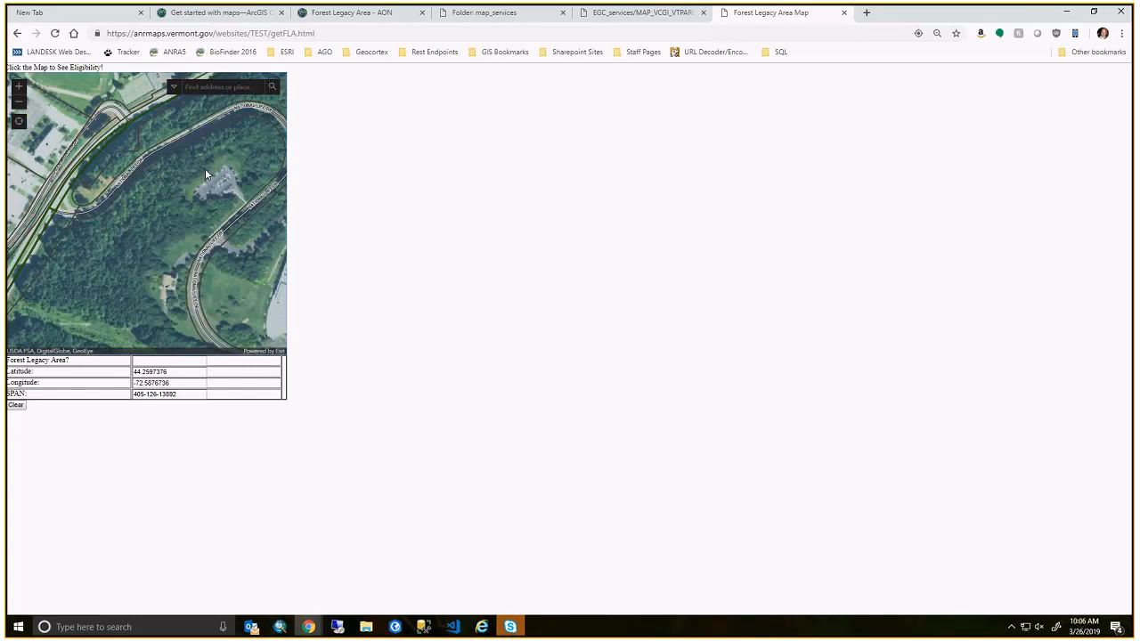
pyautogui.scroll(-2, 235, 256)
pyautogui.scroll(-2, 212, 252)
pyautogui.scroll(2, 167, 253)
pyautogui.click(163, 240)
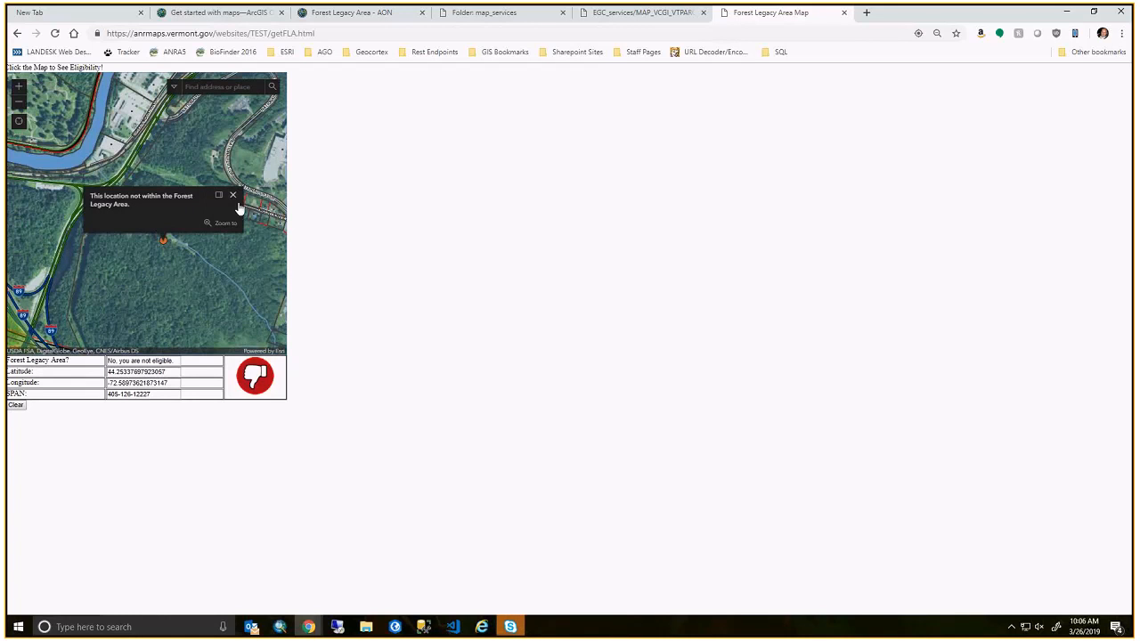
pyautogui.click(191, 285)
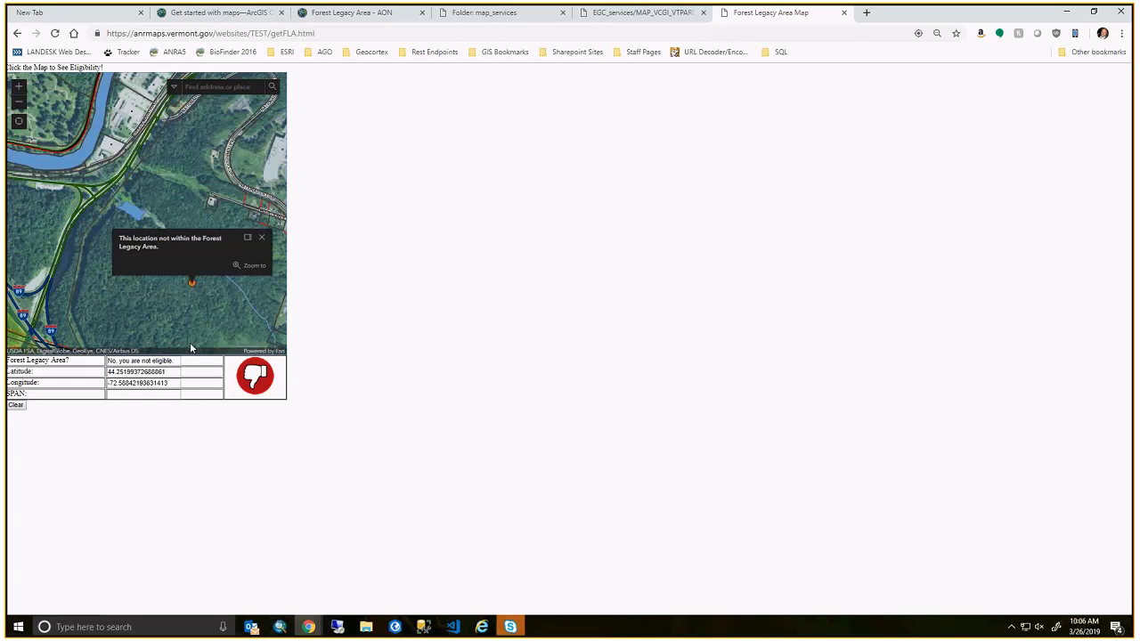
pyautogui.click(263, 238)
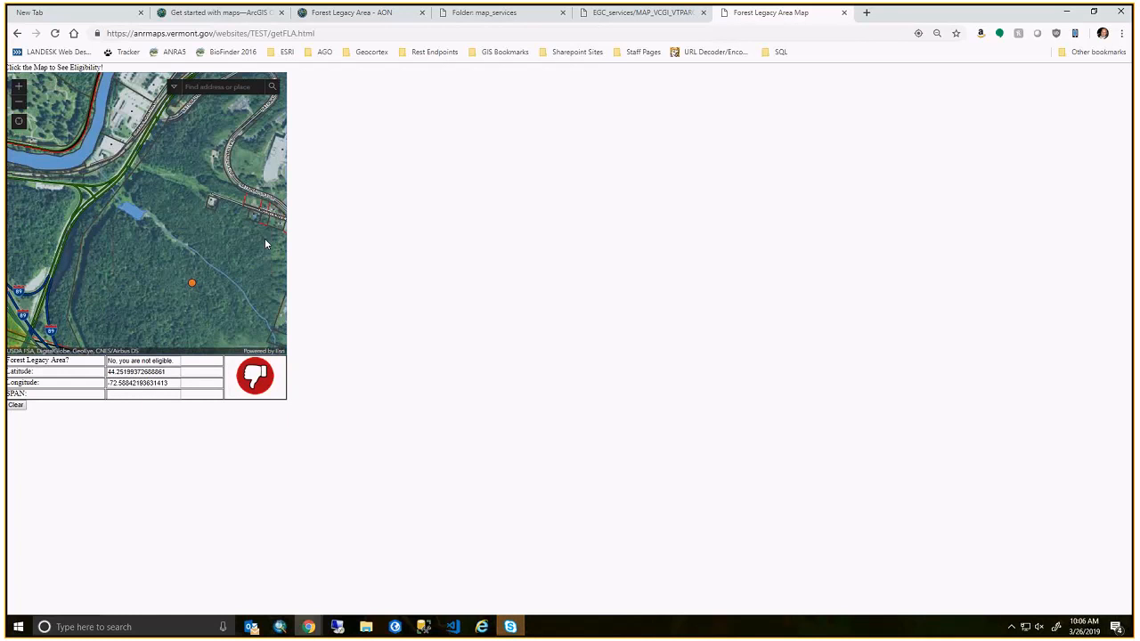
# Check eligibility at a spot inside the green Forest Legacy Area, highlight the Forest Legacy Area? answer, and close the pop-up.
pyautogui.moveTo(145, 305); pyautogui.dragTo(302, 212)
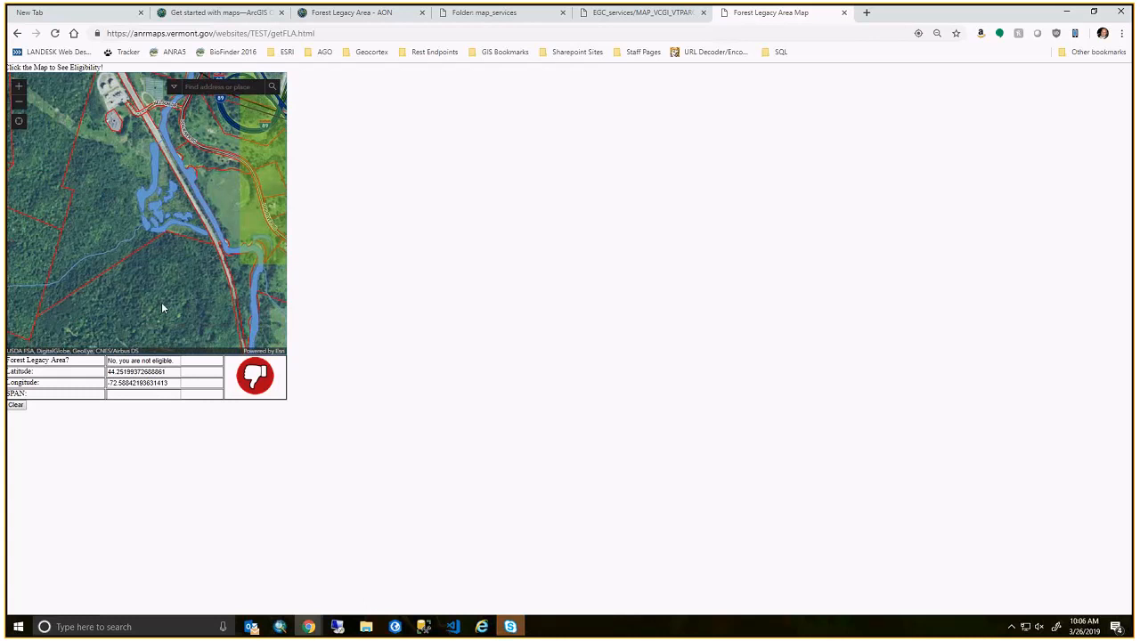
pyautogui.scroll(-2, 159, 301)
pyautogui.moveTo(133, 320); pyautogui.dragTo(276, 220)
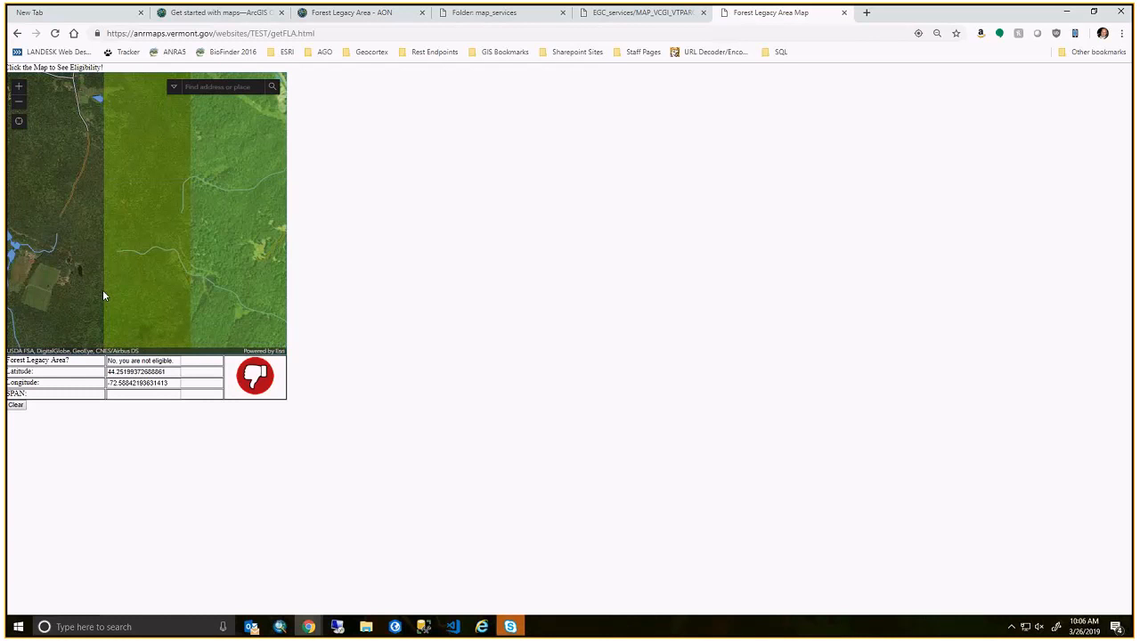
pyautogui.scroll(1, 130, 294)
pyautogui.moveTo(130, 295); pyautogui.dragTo(225, 254)
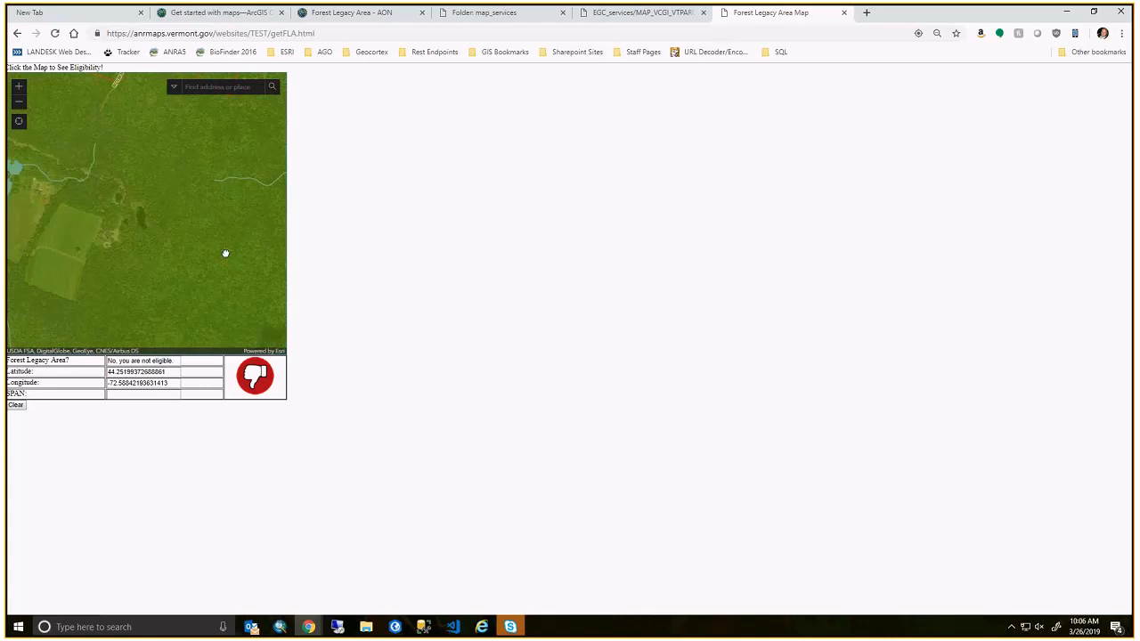
pyautogui.scroll(-1, 174, 271)
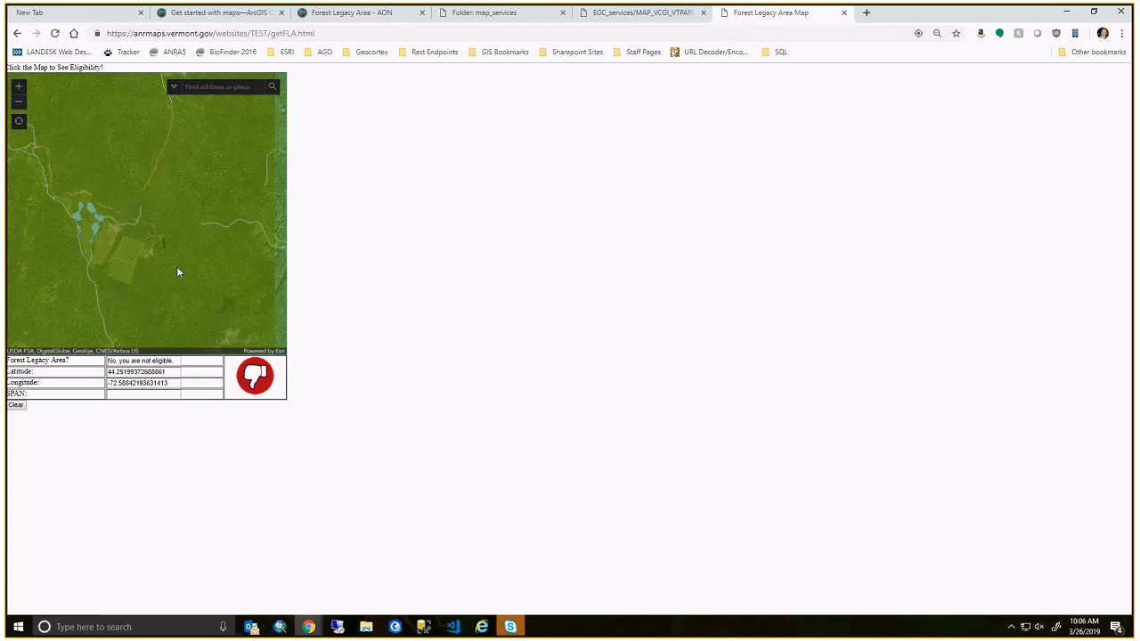
pyautogui.click(177, 269)
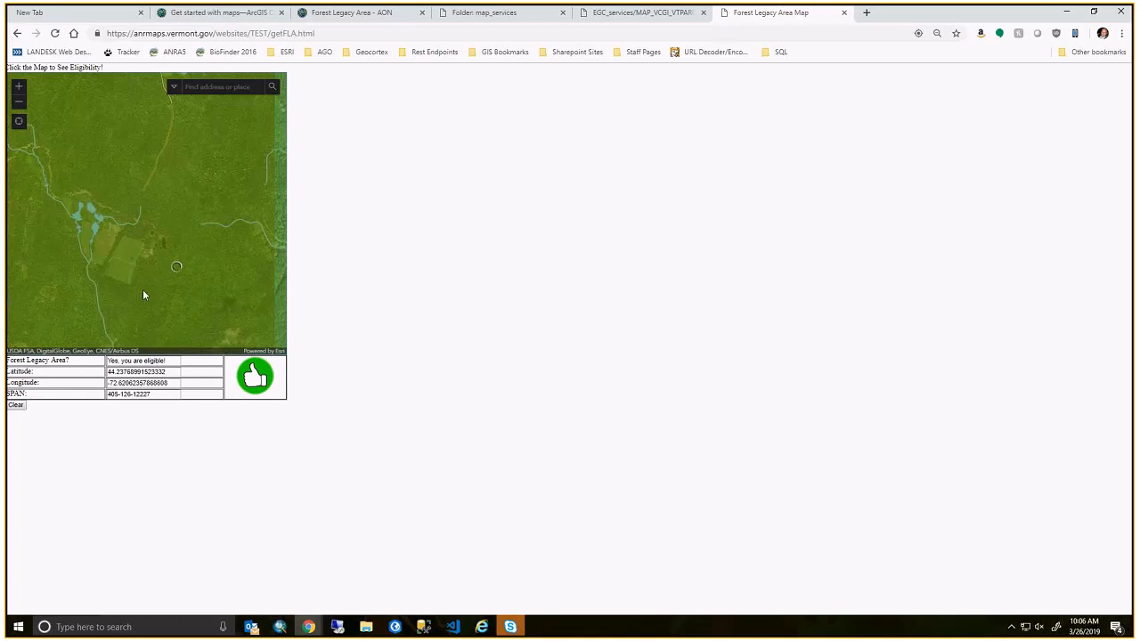
pyautogui.tripleClick(131, 361)
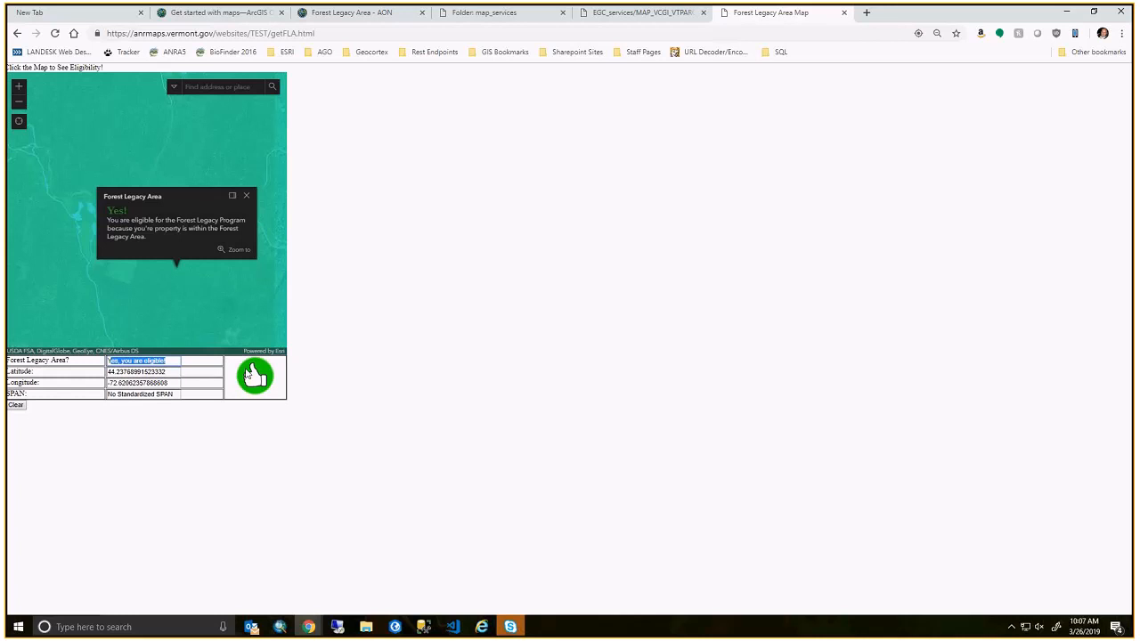
pyautogui.click(247, 196)
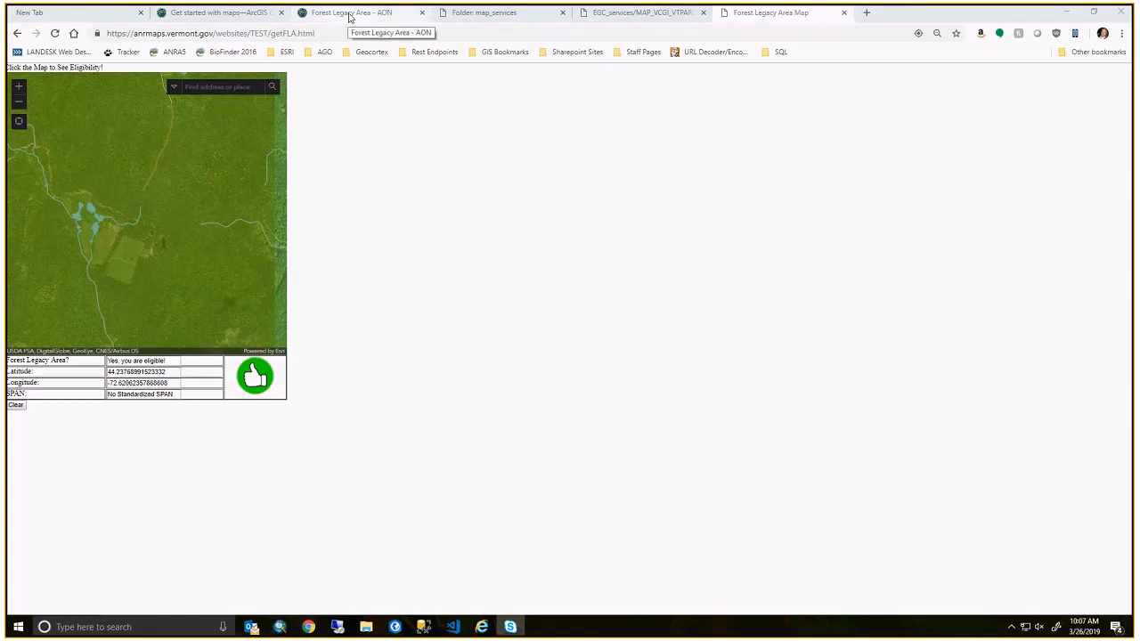
# Open the Forest Legacy Area - AON web map in Map Viewer from its item page.
pyautogui.click(351, 12)
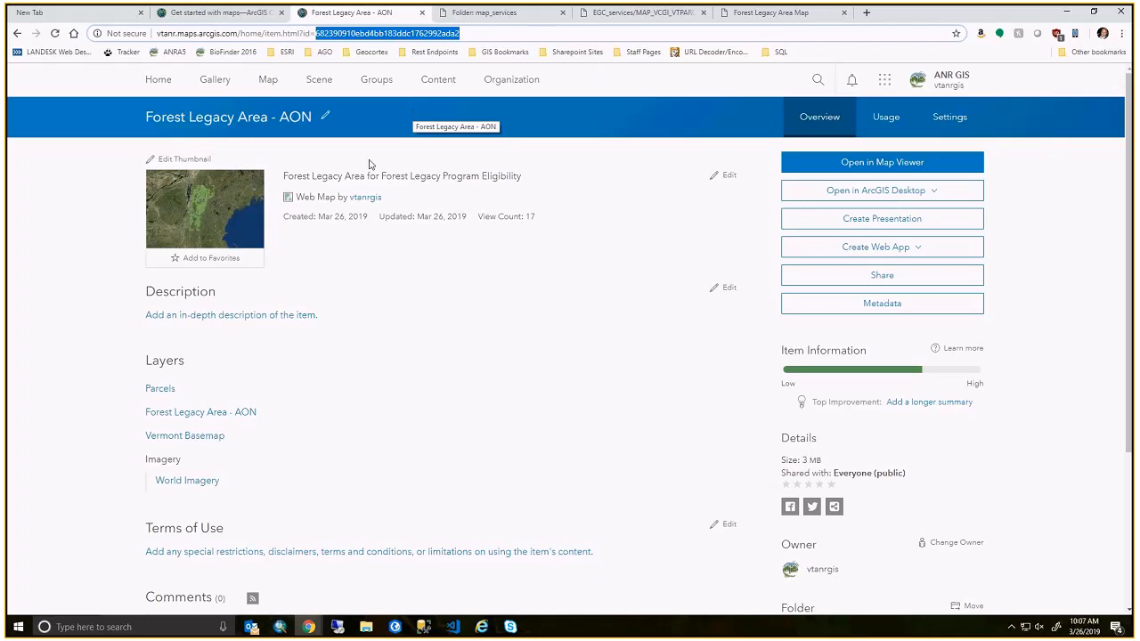
pyautogui.click(835, 170)
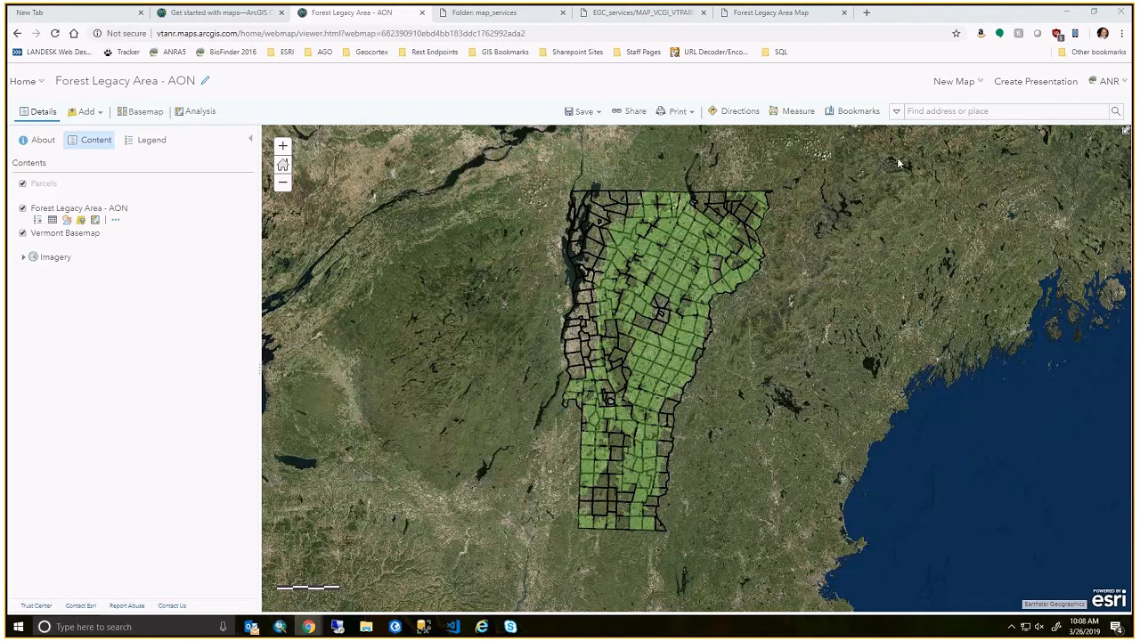
pyautogui.click(539, 33)
pyautogui.write('https://fpr.vermont.gov/sites/fpr/files/State_Lands_Administration/Acquisition/Library/VTFLA.pdf')
pyautogui.press('Return')
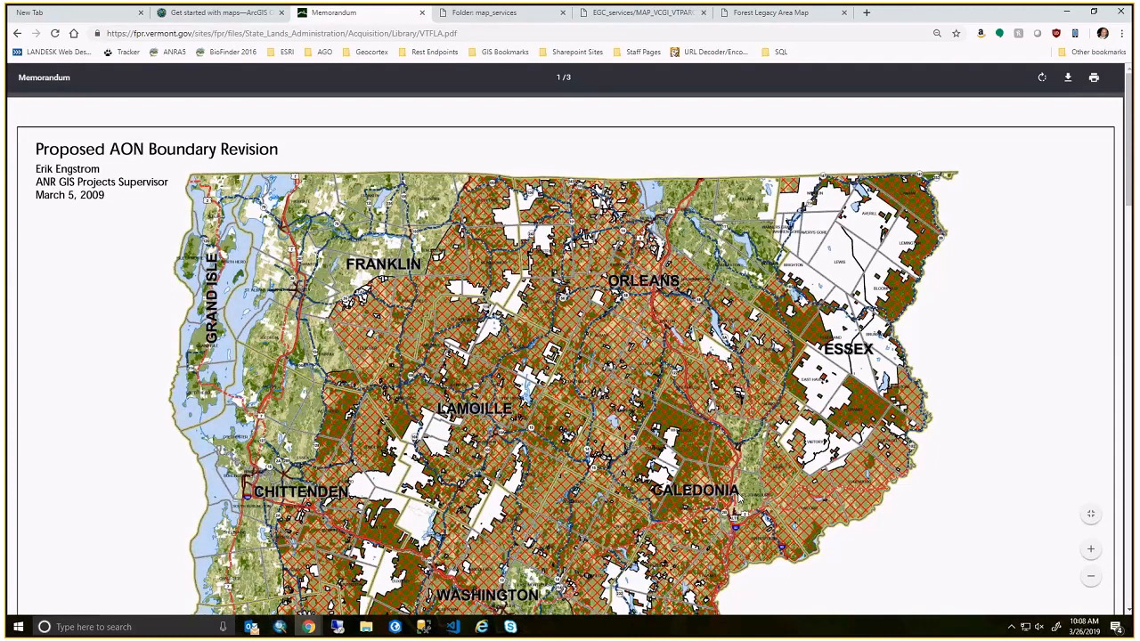
pyautogui.scroll(-2, 738, 496)
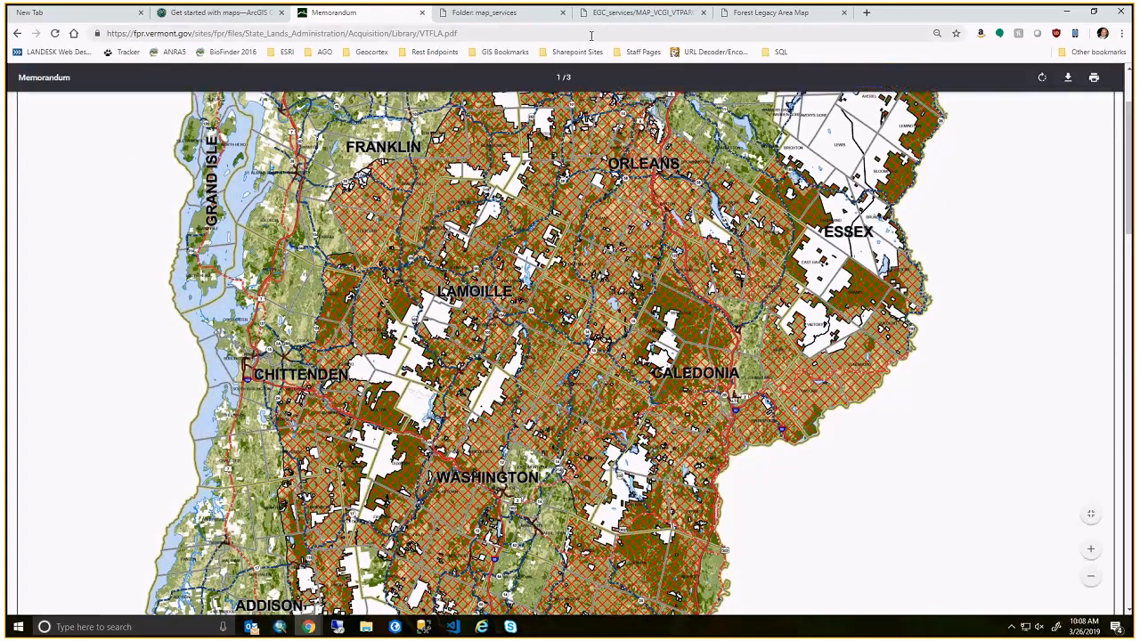
# Return to the Forest Legacy Area Map page and close the Memorandum PDF.
pyautogui.click(776, 16)
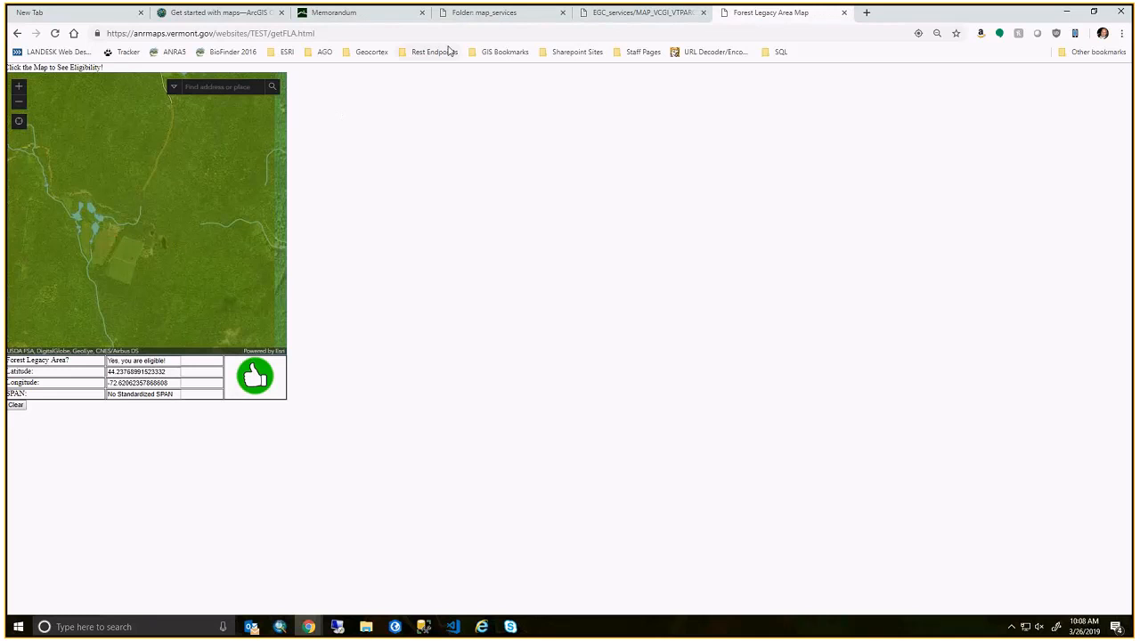
pyautogui.click(349, 16)
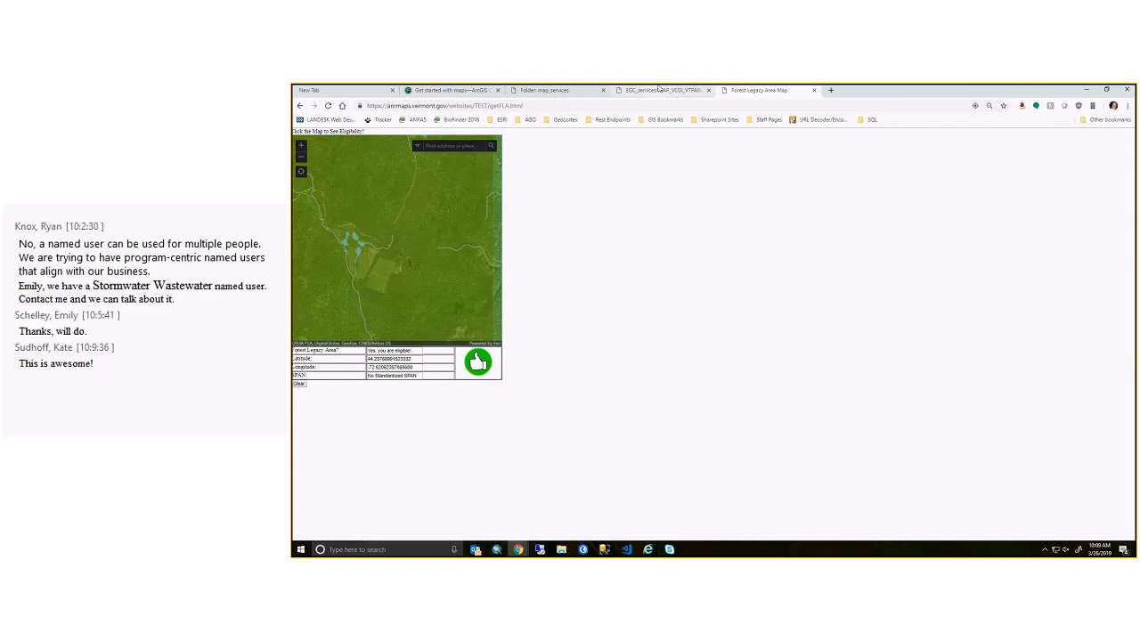
# Revisit the Get started with maps help page and the MAP_VCGI_VTPARCELS_WM_NOCACHE_v2 REST service page.
pyautogui.click(467, 93)
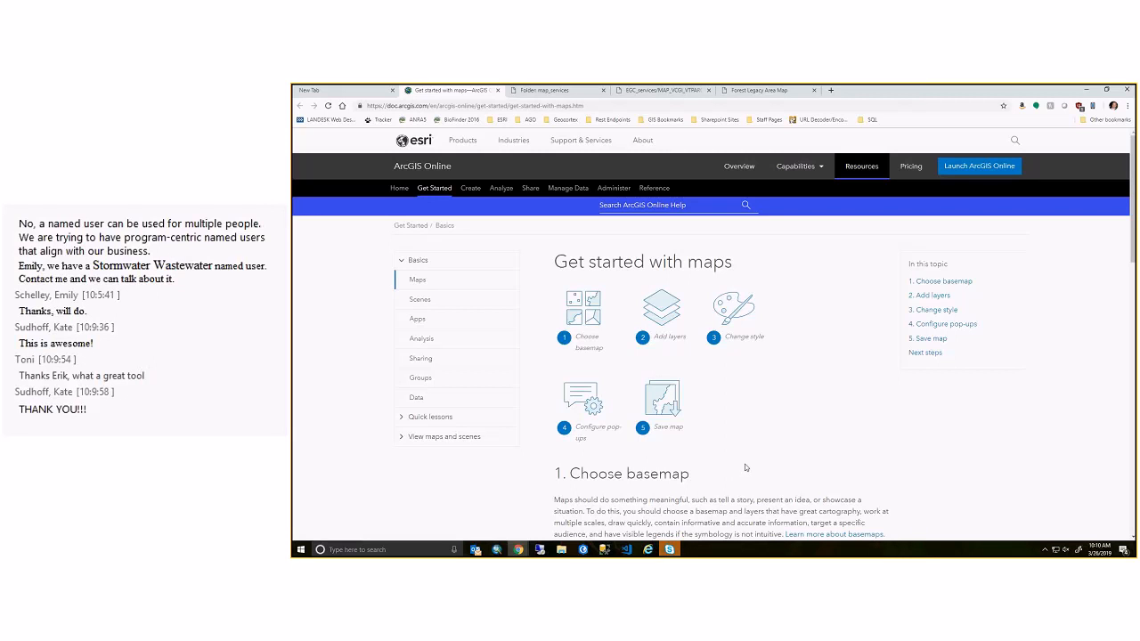
pyautogui.click(740, 91)
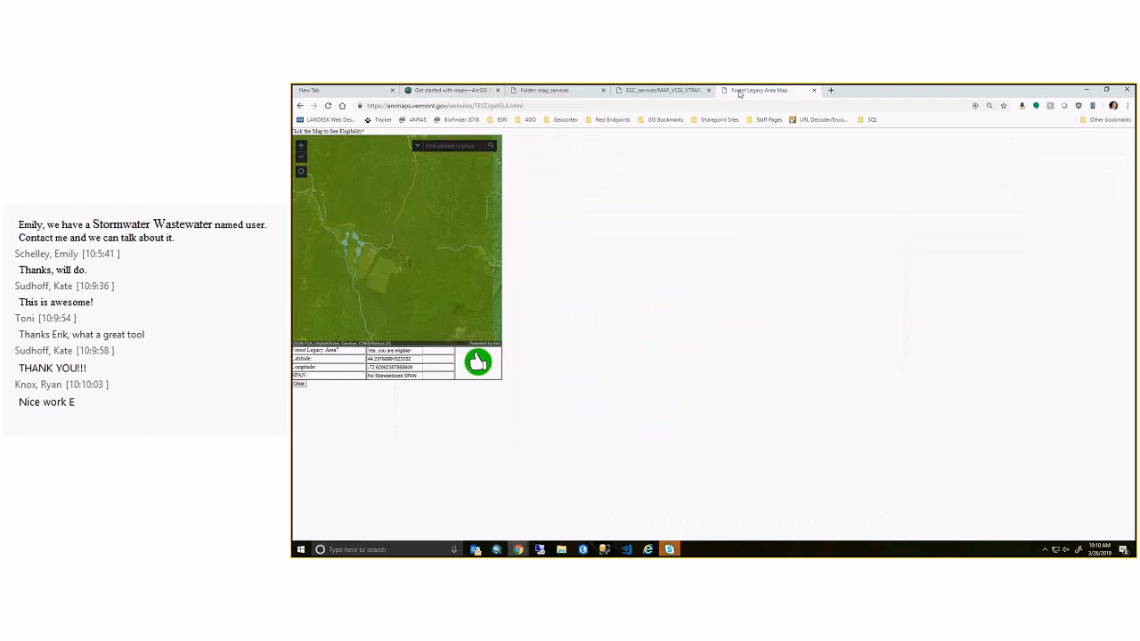
pyautogui.click(616, 91)
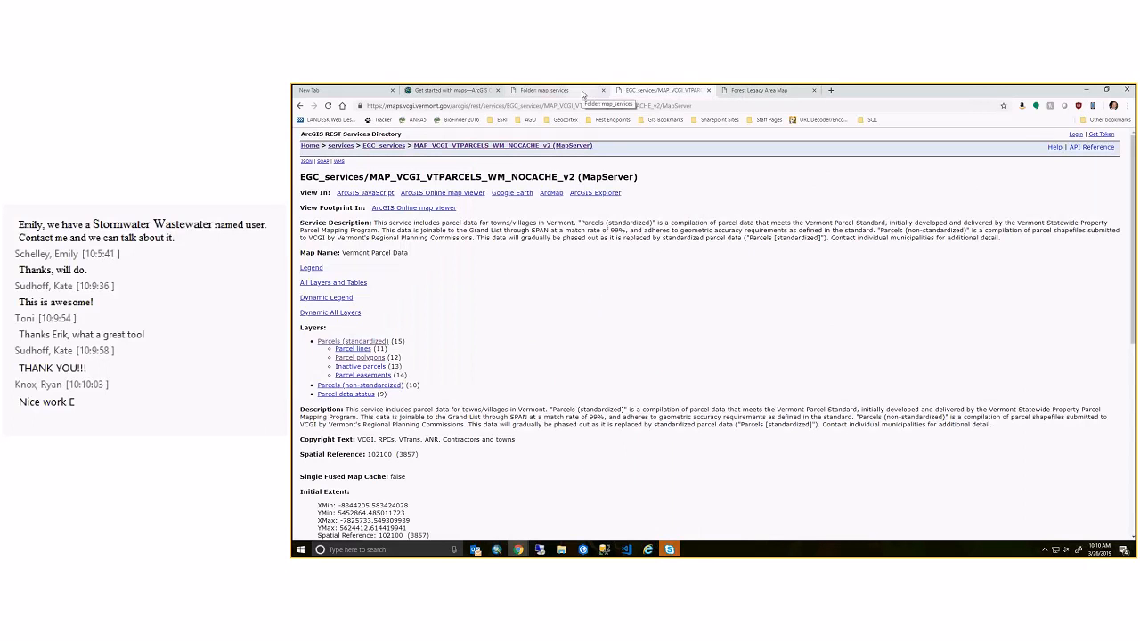
# Examine the layers of the MAP_ANR_ANRATLASFISHWILDLIFE_WM_NOCACHE map service in the map_services folder, and return to the Forest Legacy Area Map page.
pyautogui.click(589, 90)
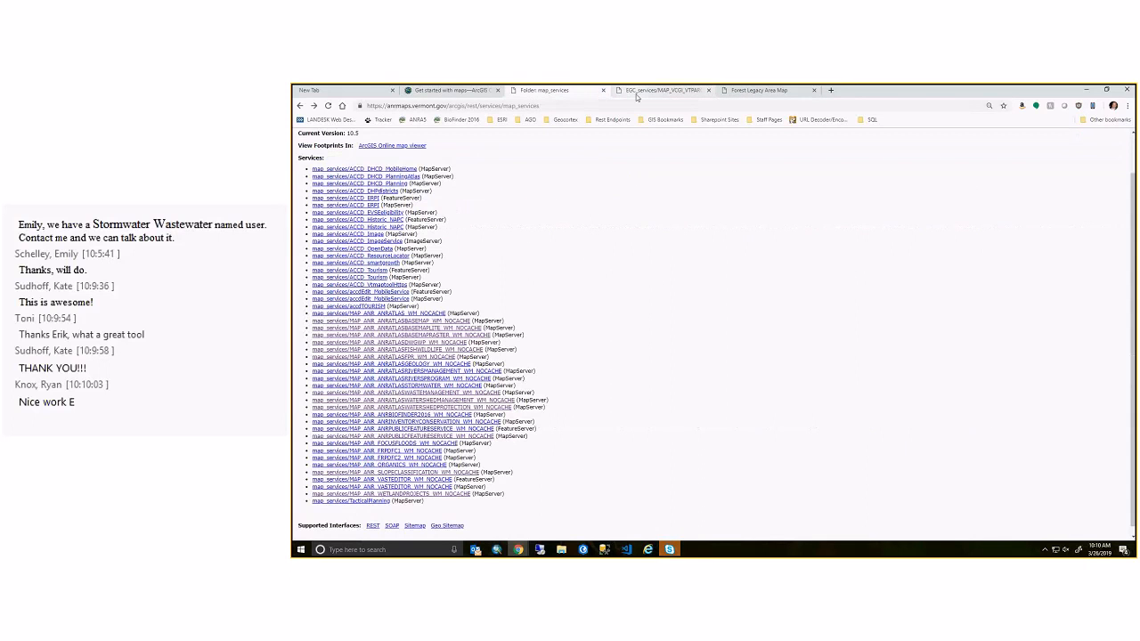
pyautogui.click(431, 350)
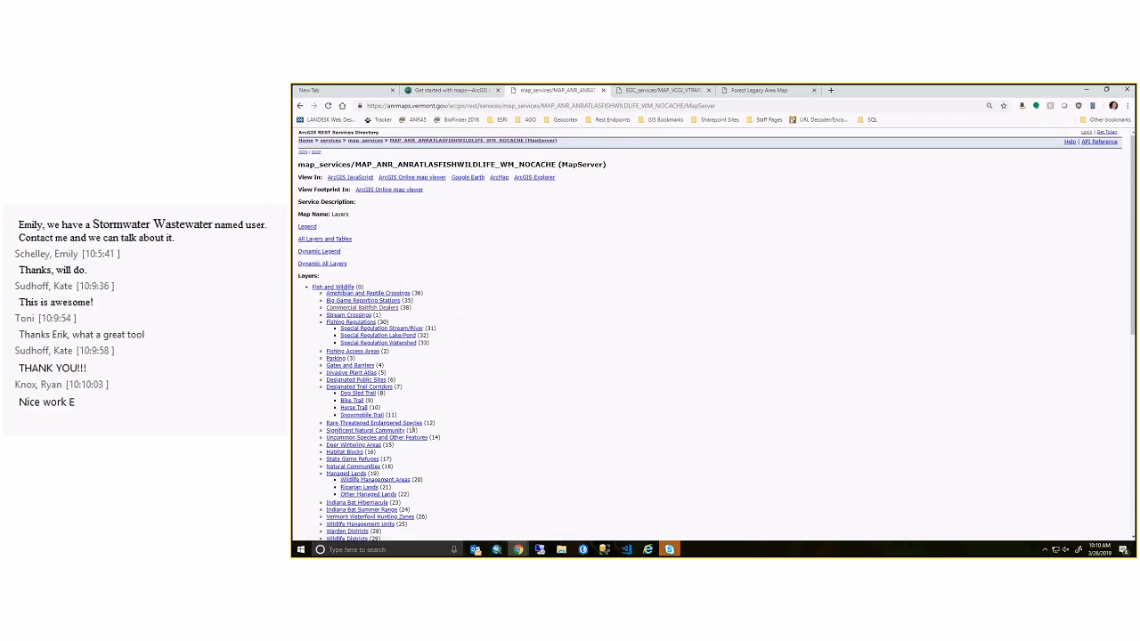
pyautogui.scroll(-4, 412, 430)
pyautogui.scroll(2, 423, 436)
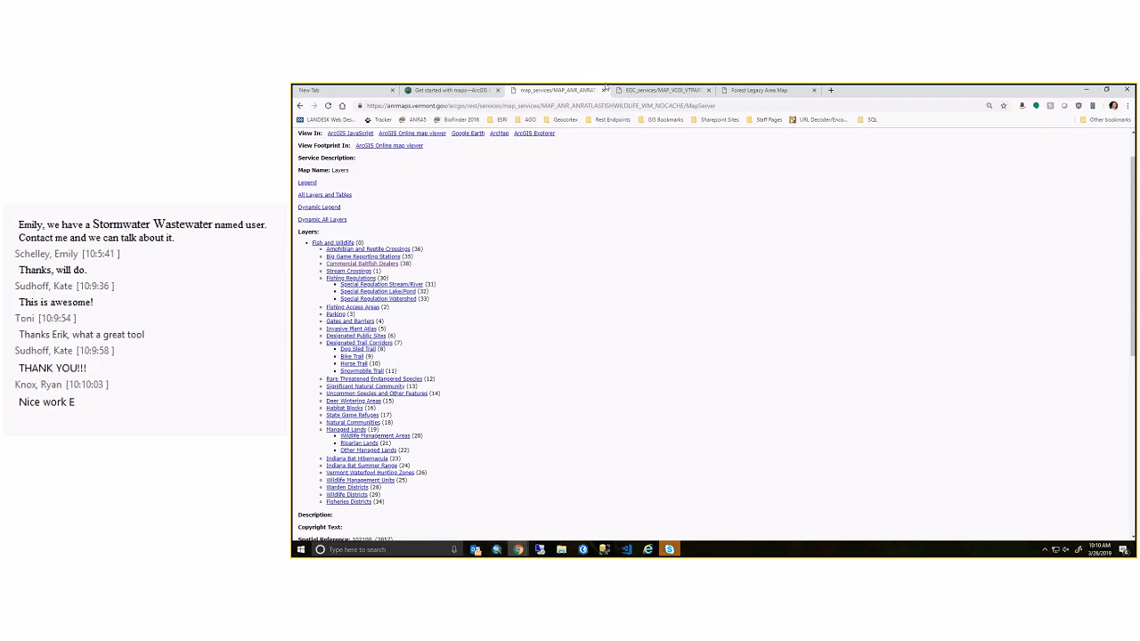
pyautogui.click(645, 91)
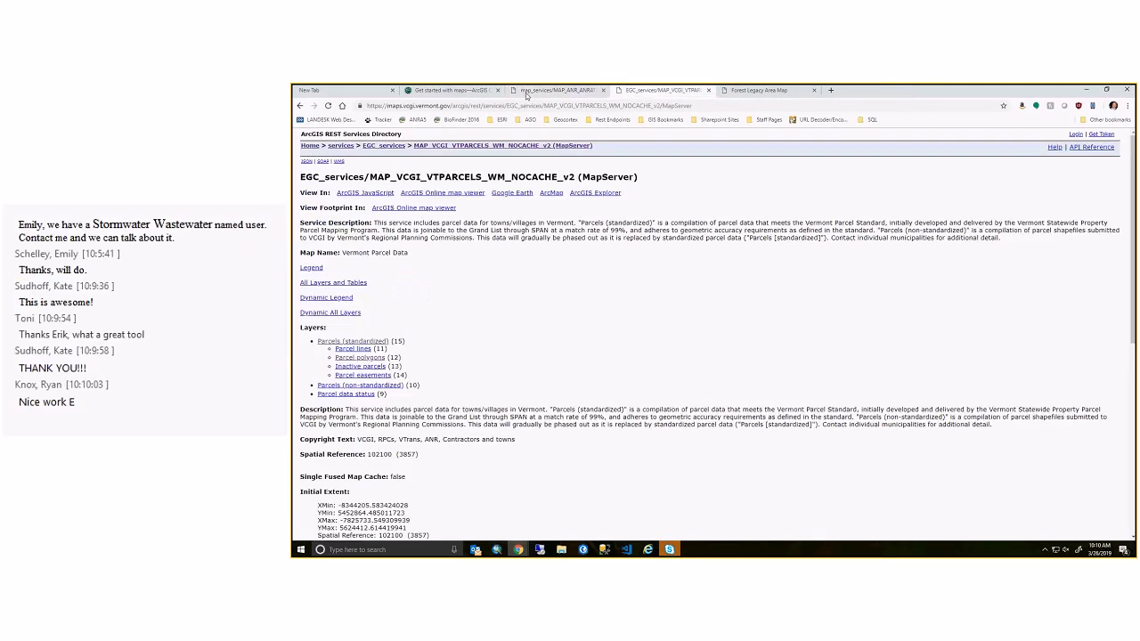
pyautogui.click(759, 91)
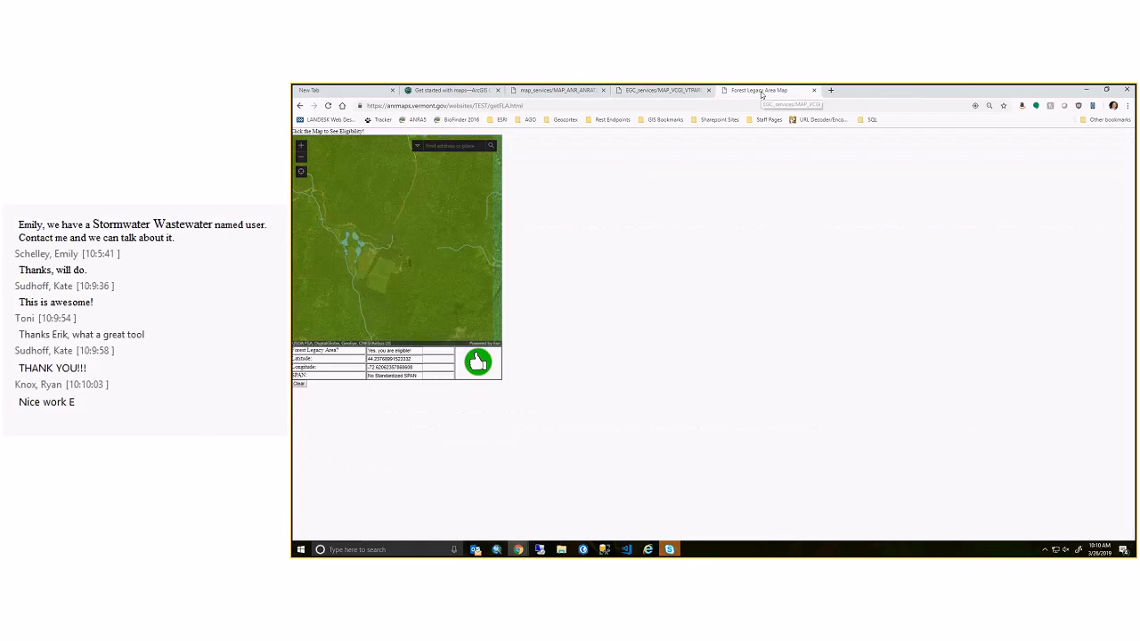
# Open the ANR ArcGIS Online content page in a new tab and launch Map Viewer from it.
pyautogui.click(830, 90)
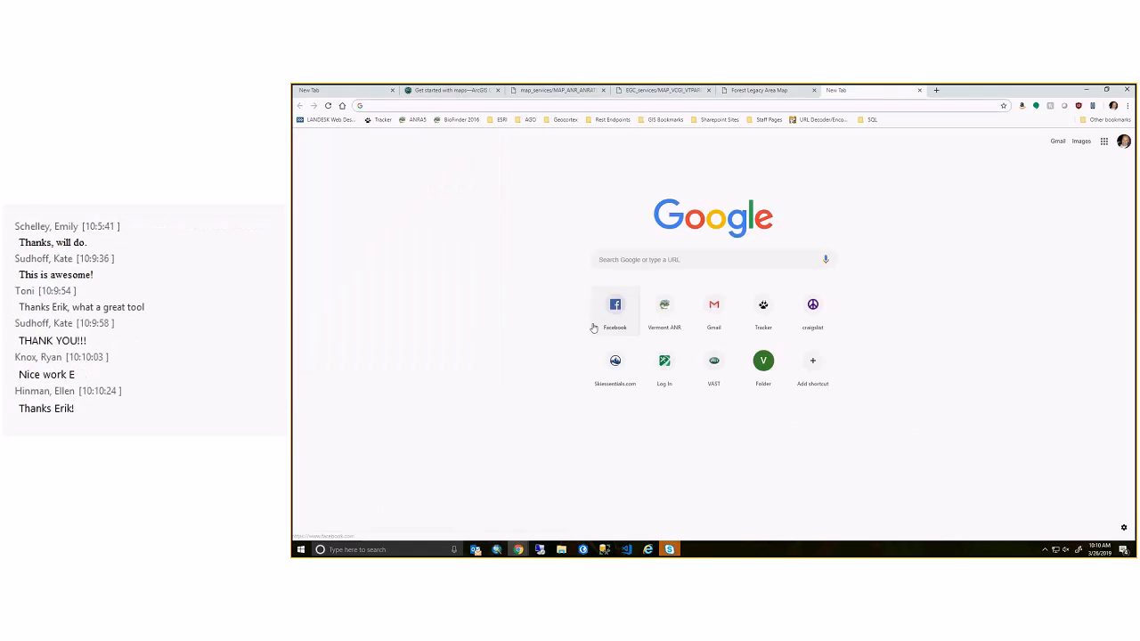
pyautogui.click(530, 119)
pyautogui.click(571, 157)
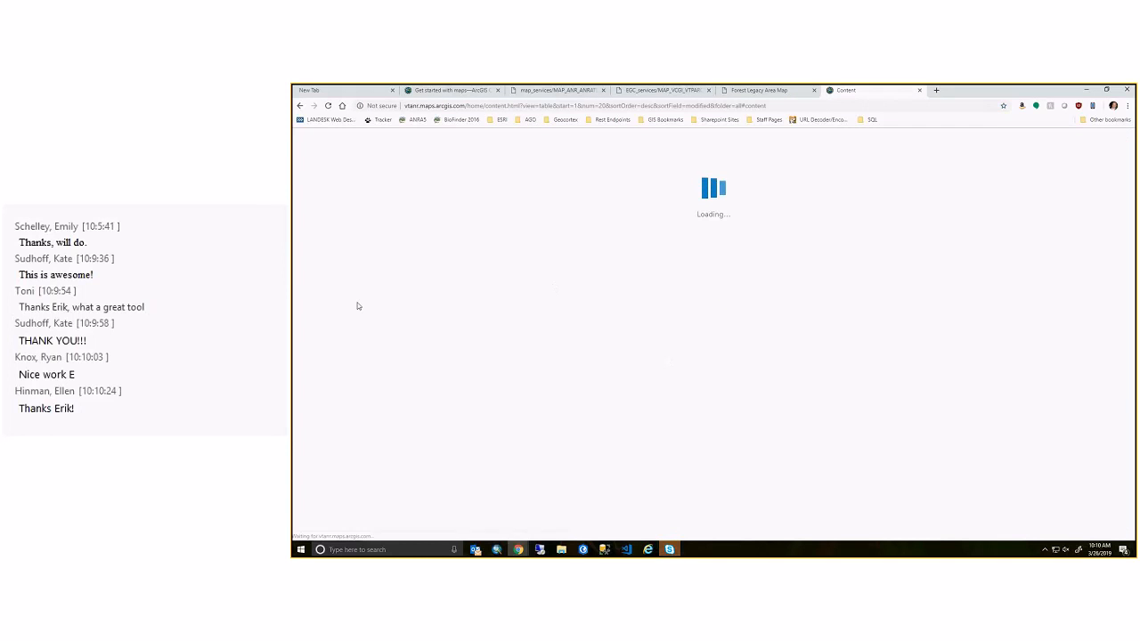
pyautogui.click(485, 140)
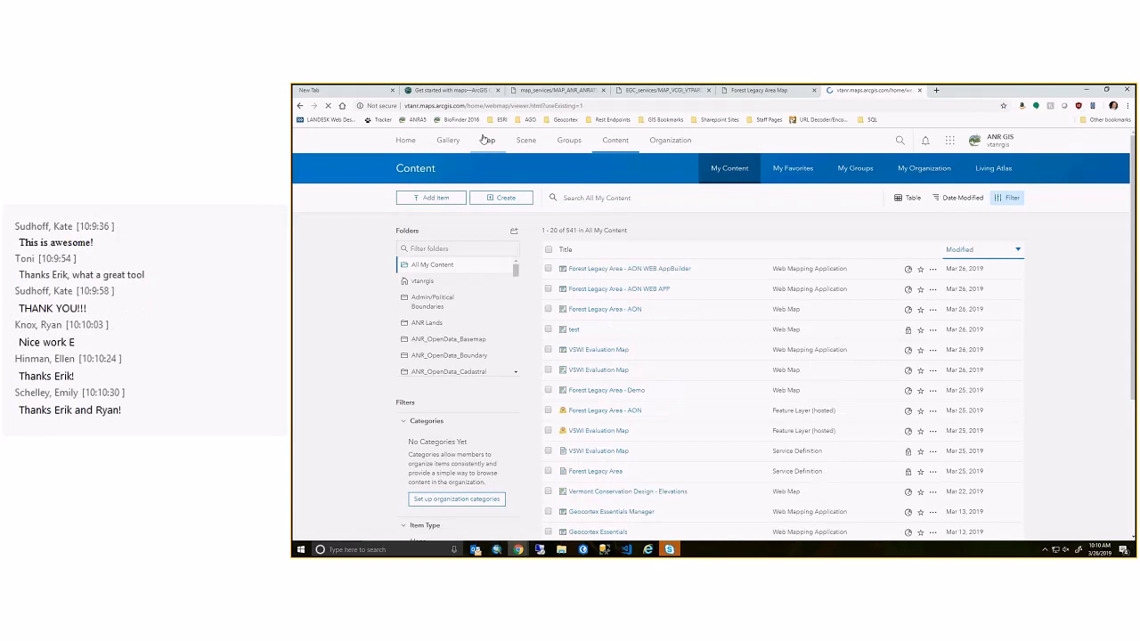